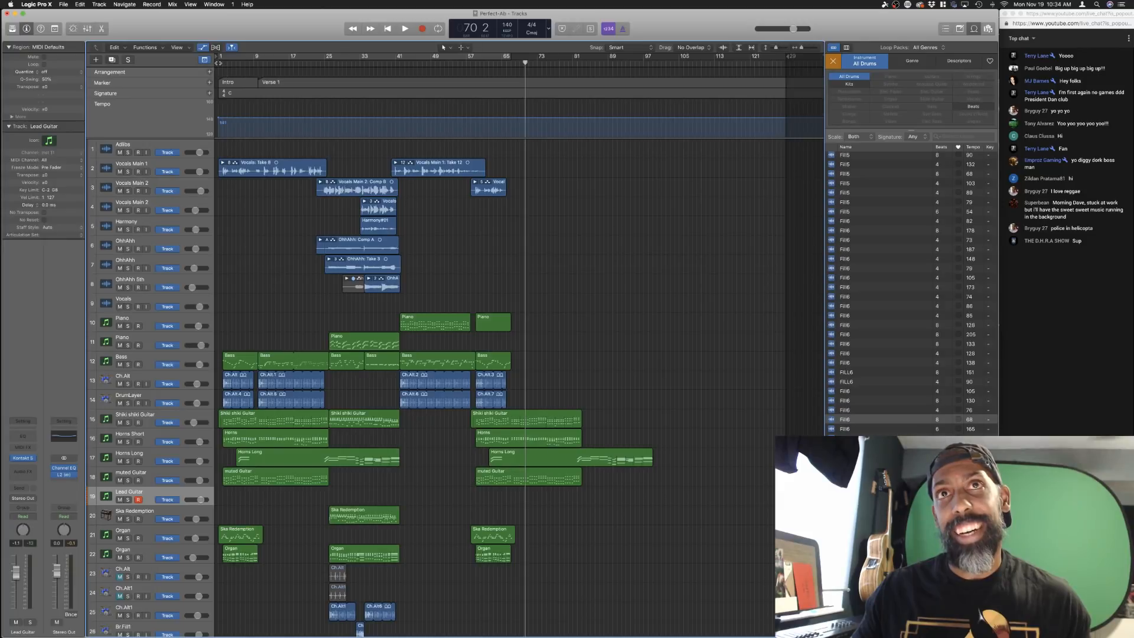
# Step: Return the playhead to the beginning of the song and save the project
pyautogui.press('Return')
pyautogui.press('super+s')
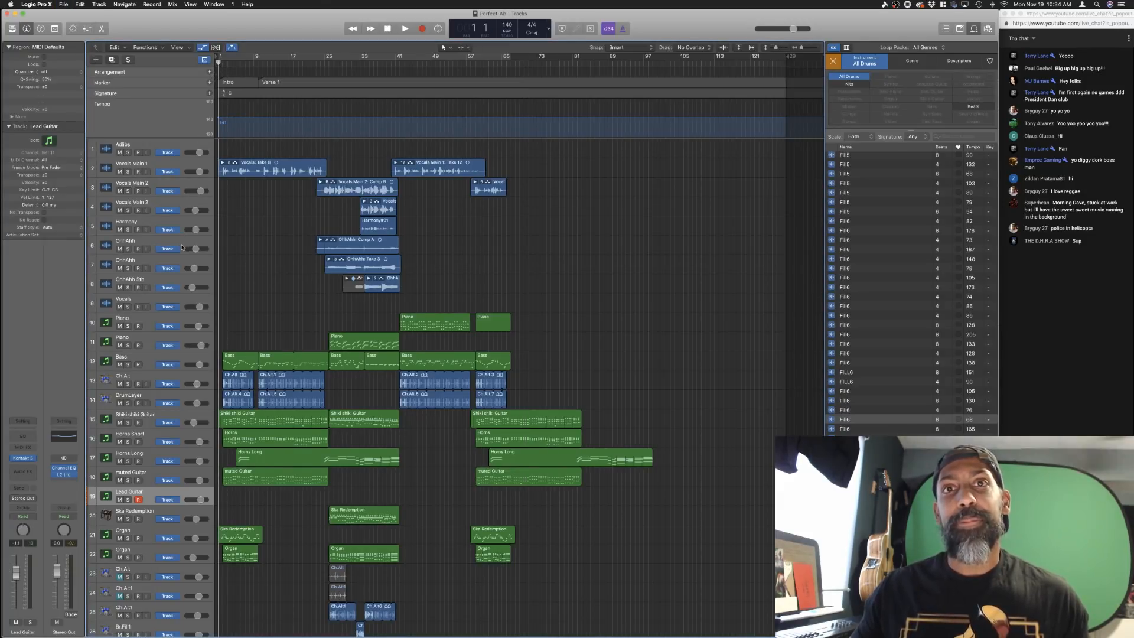
# Step: Select the lower Piano track, track 11, for live playing and raise the system volume
pyautogui.scroll(-1, 159, 329)
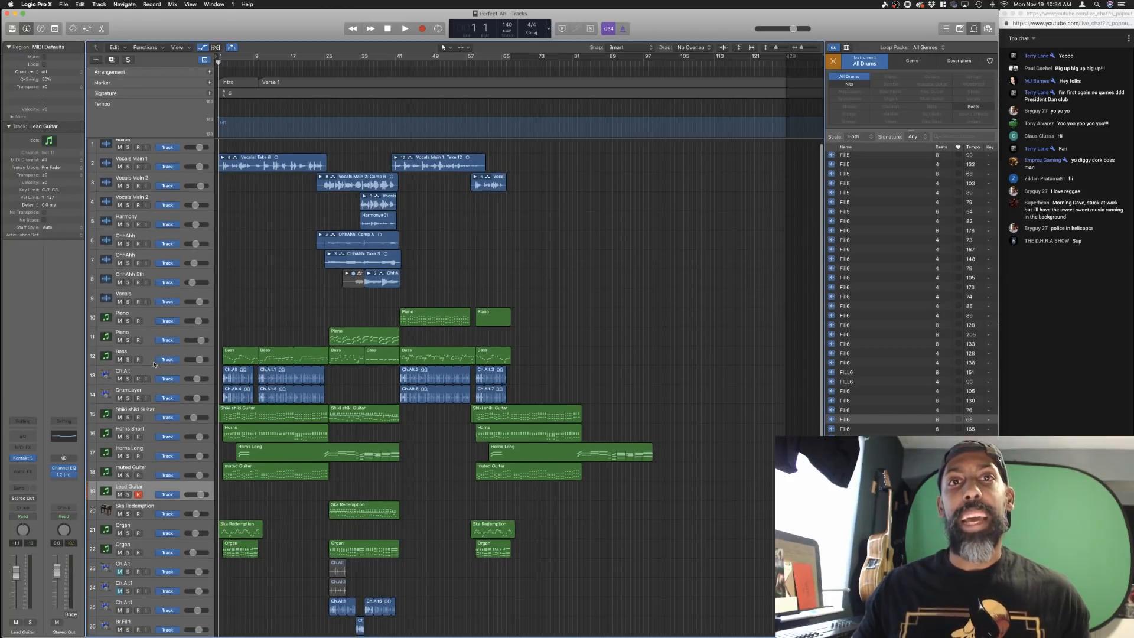
pyautogui.click(134, 333)
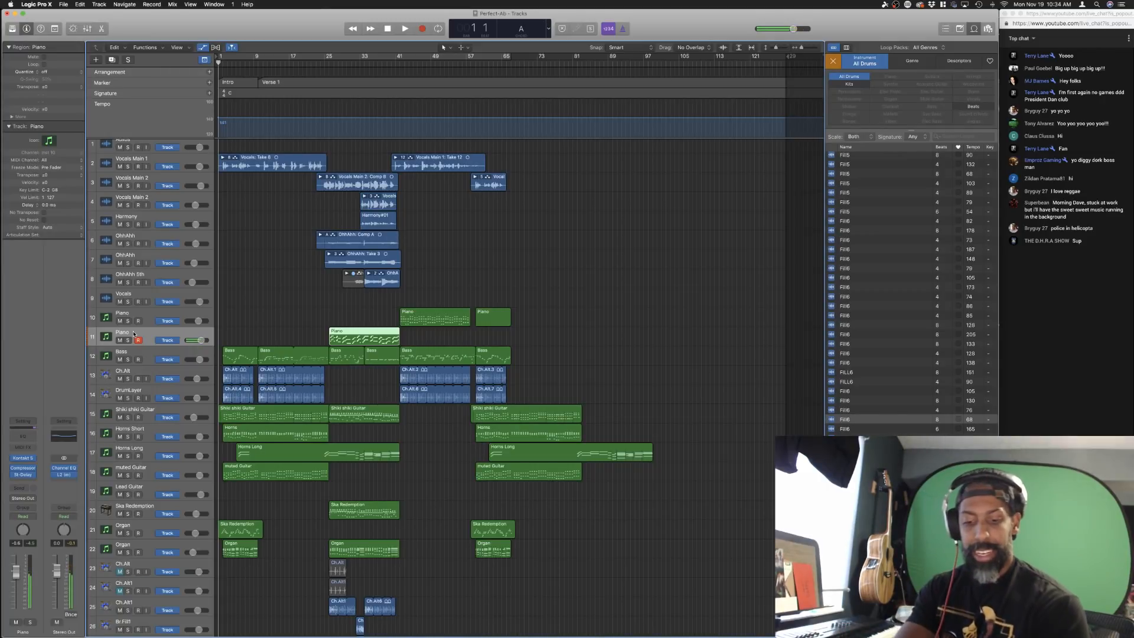
pyautogui.press('XF86AudioRaiseVolume')
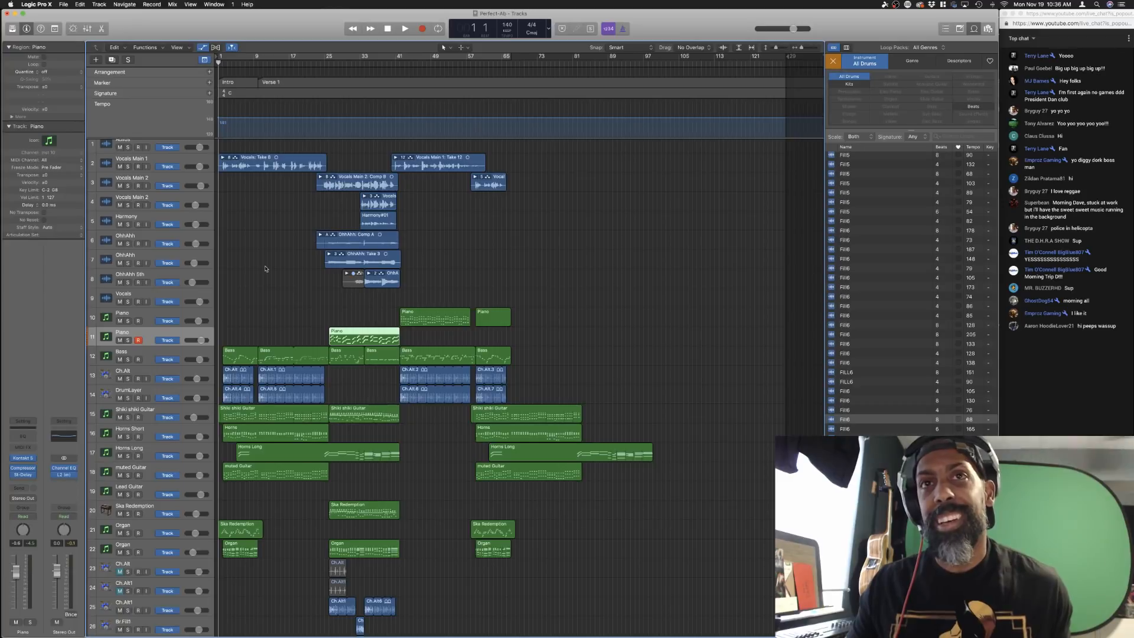
# Step: Play the song from bar 1 and stop playback around bar 64
pyautogui.press('space')
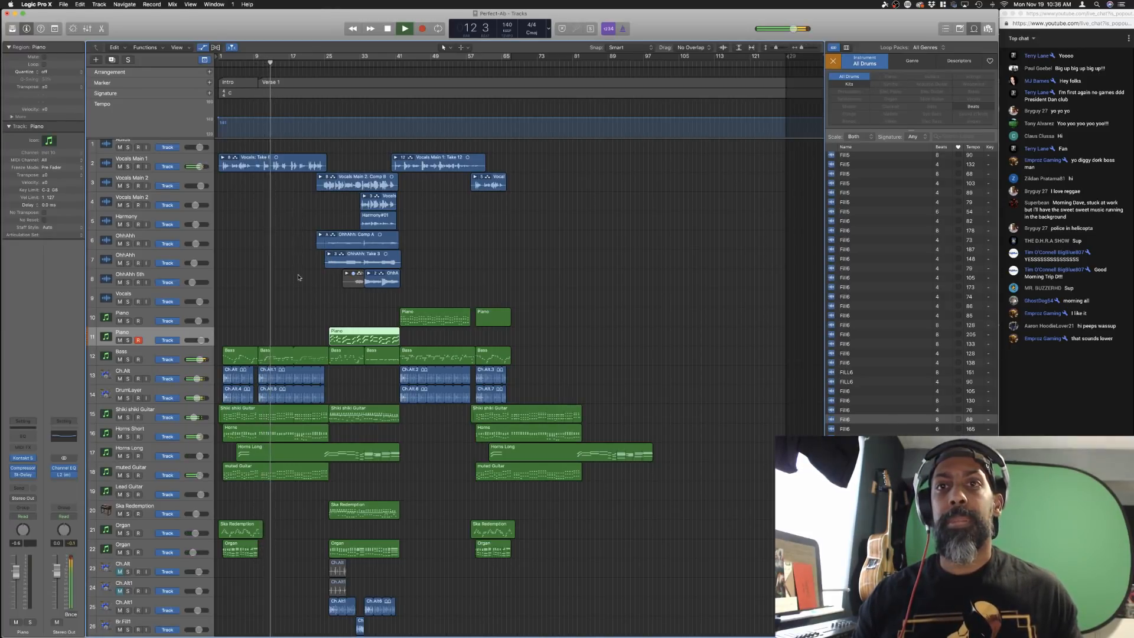
pyautogui.scroll(-1, 298, 280)
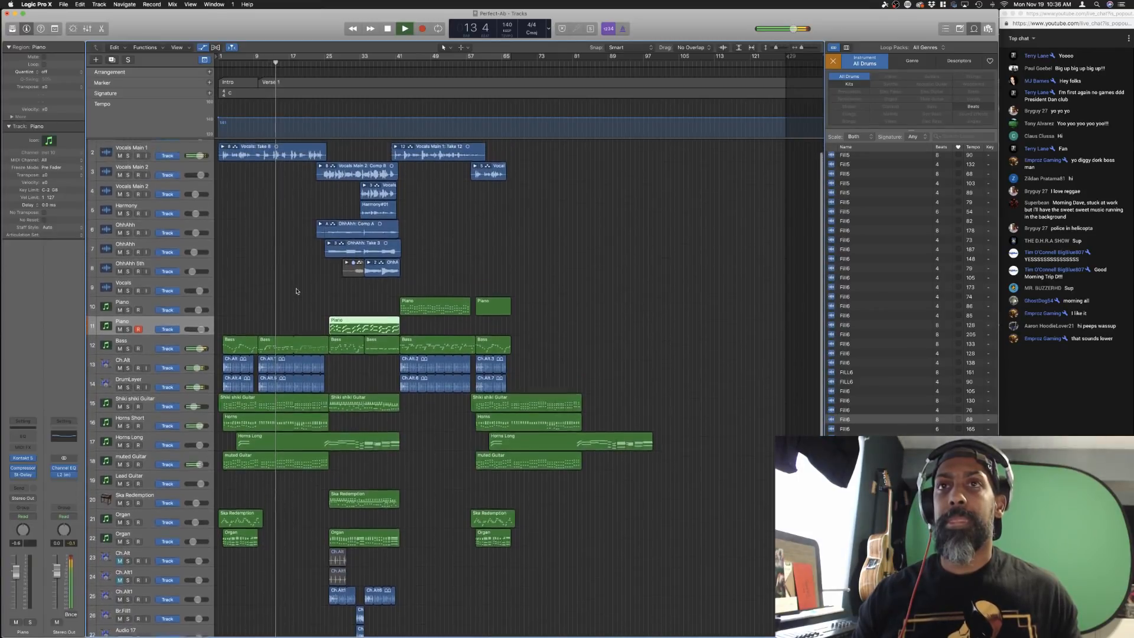
pyautogui.scroll(1, 297, 290)
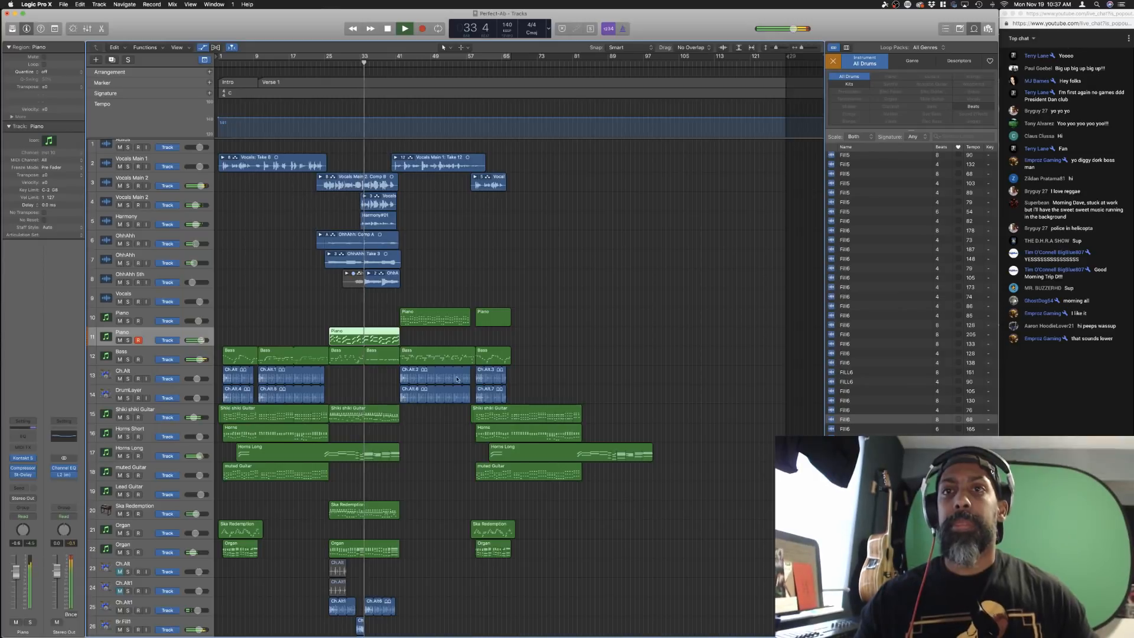
pyautogui.scroll(-1, 455, 470)
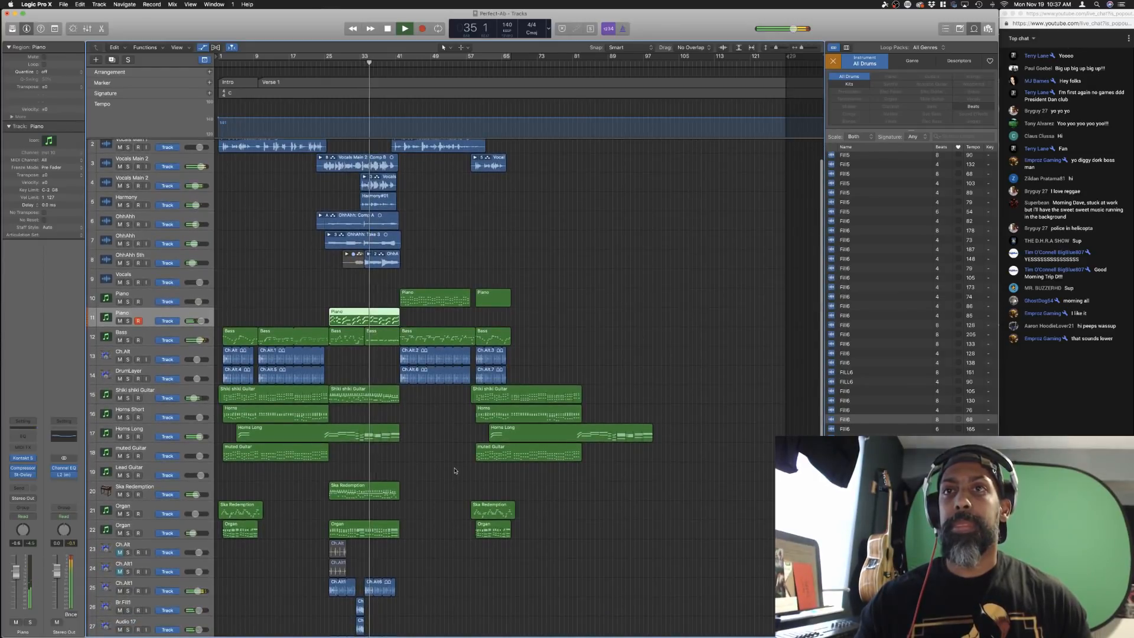
pyautogui.scroll(1, 455, 471)
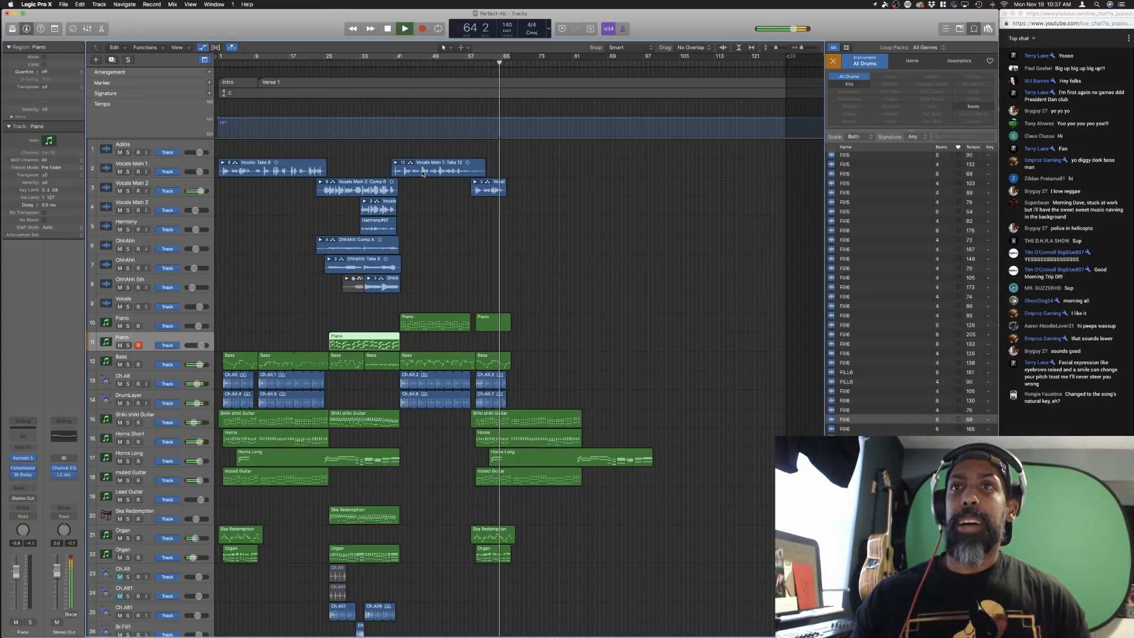
pyautogui.press('space')
# Step: Play the arrangement from bar 25 and stop around bar 40
pyautogui.scroll(10, 422, 171)
pyautogui.scroll(-5, 423, 171)
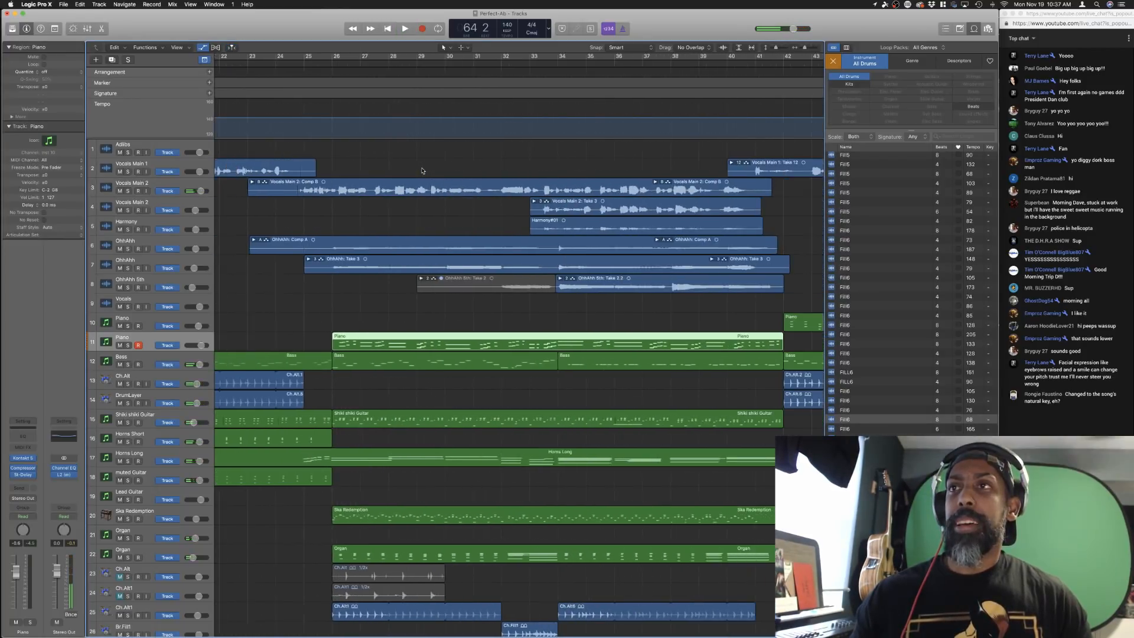
pyautogui.scroll(-3, 422, 171)
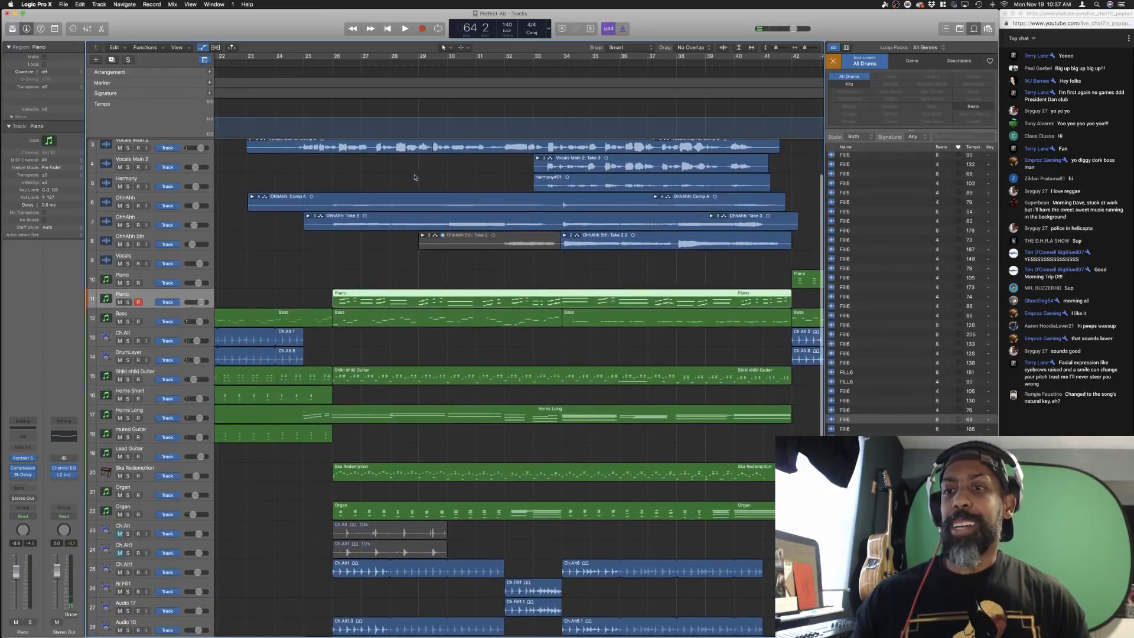
pyautogui.scroll(-6, 414, 177)
pyautogui.scroll(3, 414, 178)
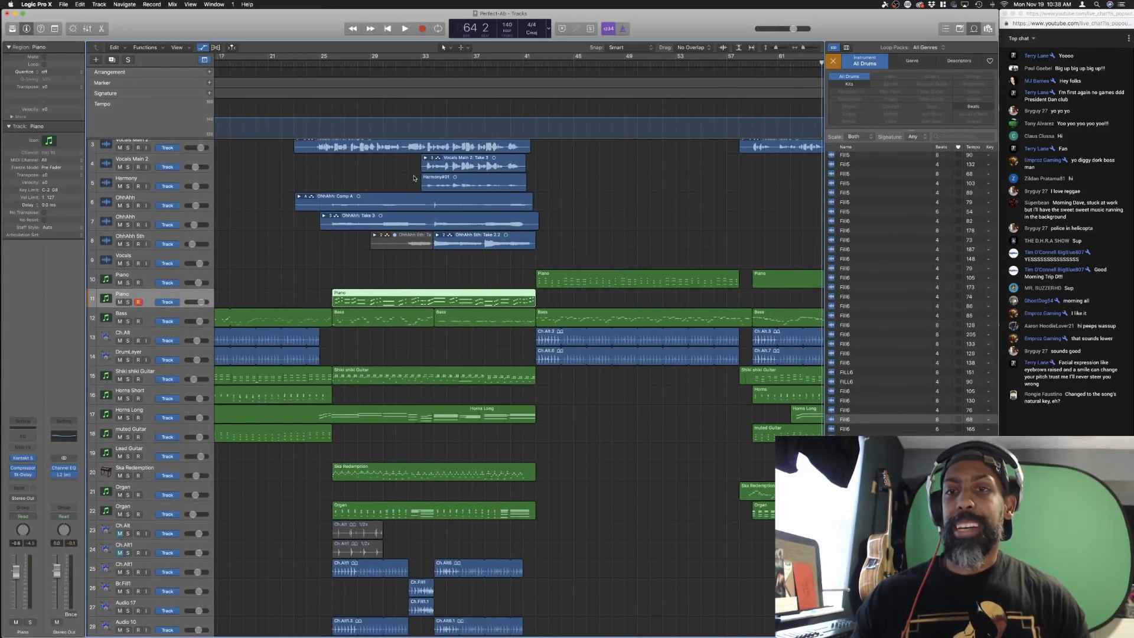
pyautogui.scroll(-3, 423, 446)
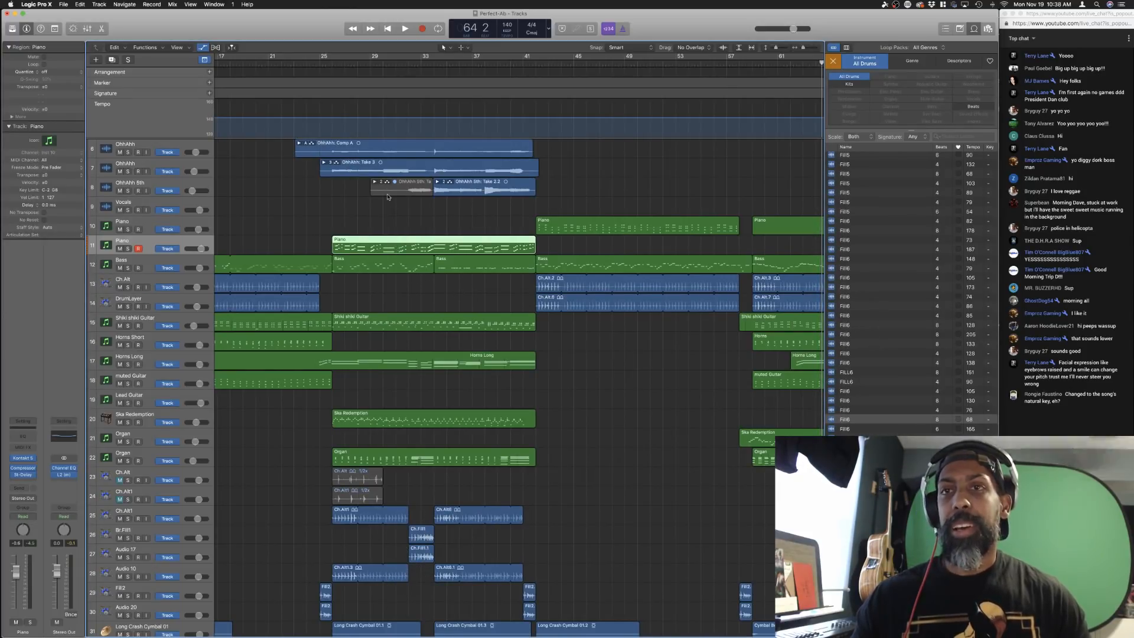
pyautogui.click(317, 64)
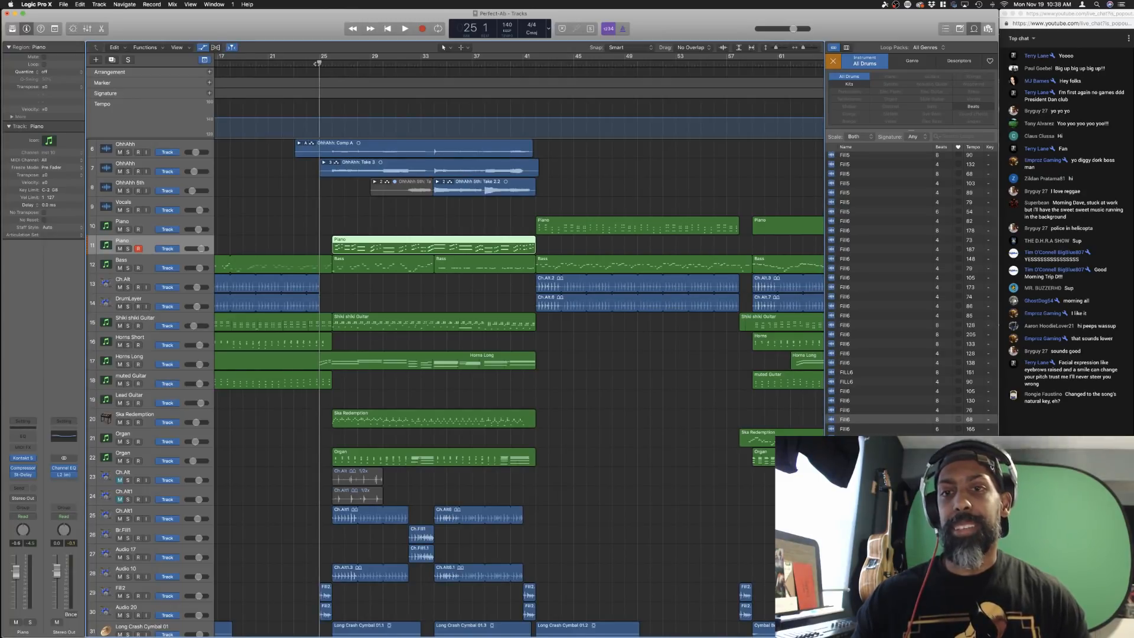
pyautogui.press('space')
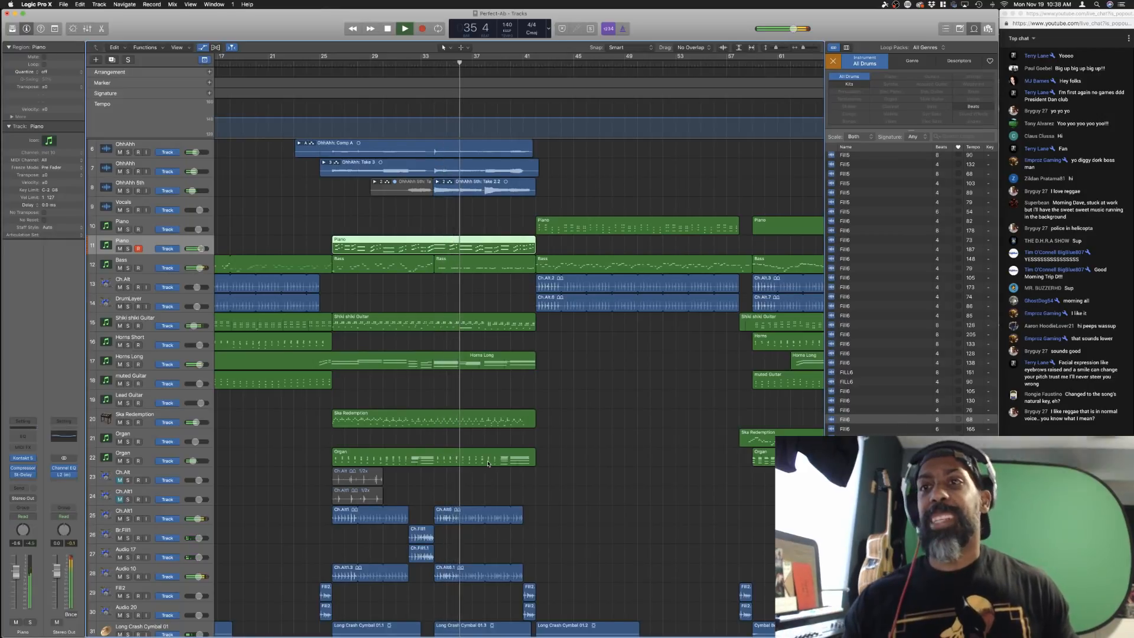
pyautogui.press('super+Left')
pyautogui.press('super+Left')
pyautogui.press('super+Left')
pyautogui.press('super+Left')
pyautogui.scroll(1, 503, 376)
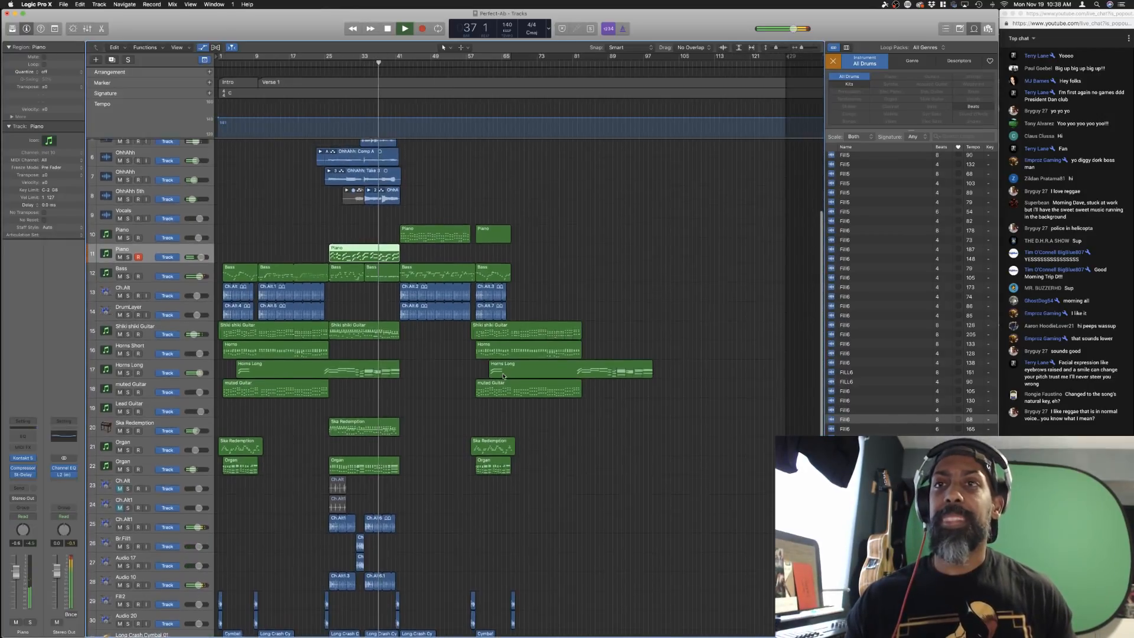
pyautogui.scroll(5, 503, 376)
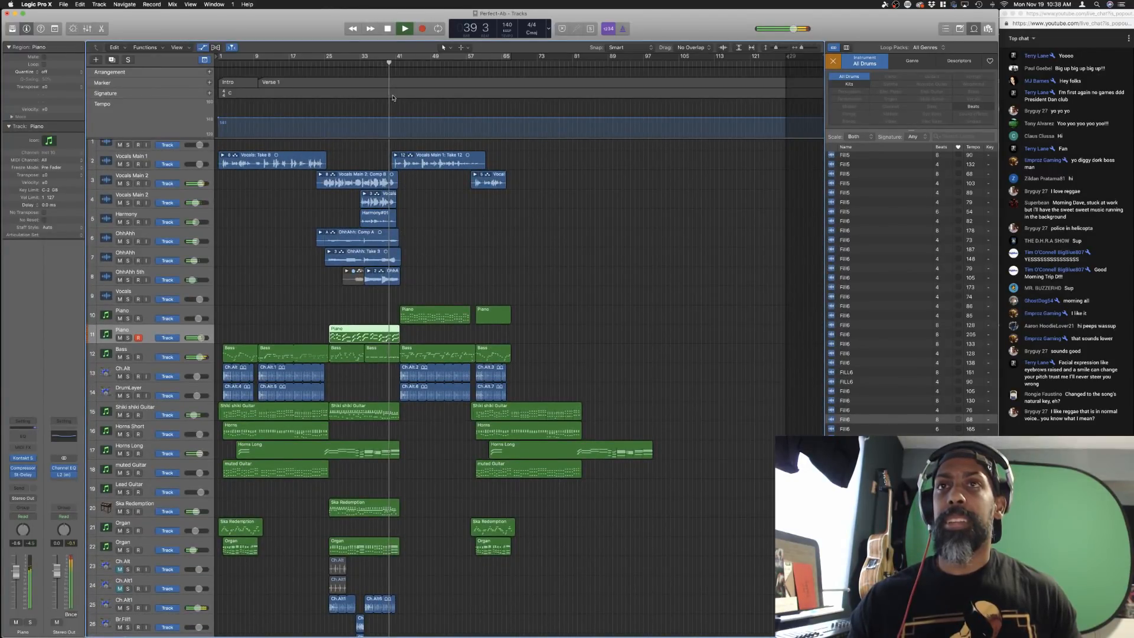
pyautogui.press('space')
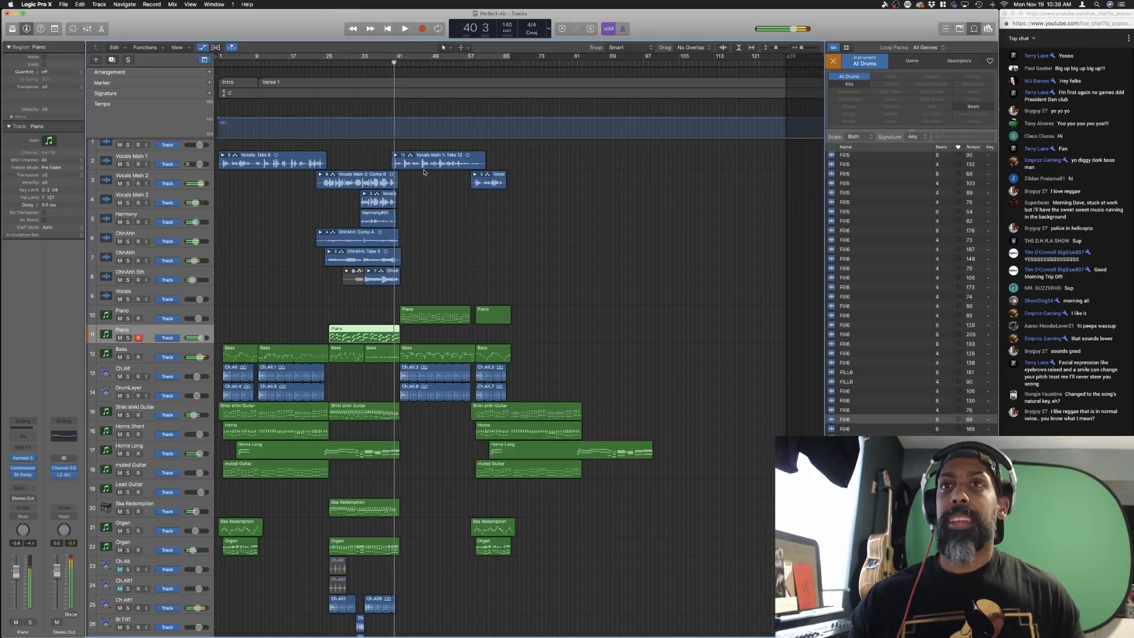
# Step: Play the start of the second Vocals Main 1 region from about bar 42 and stop around bar 44
pyautogui.scroll(10, 412, 165)
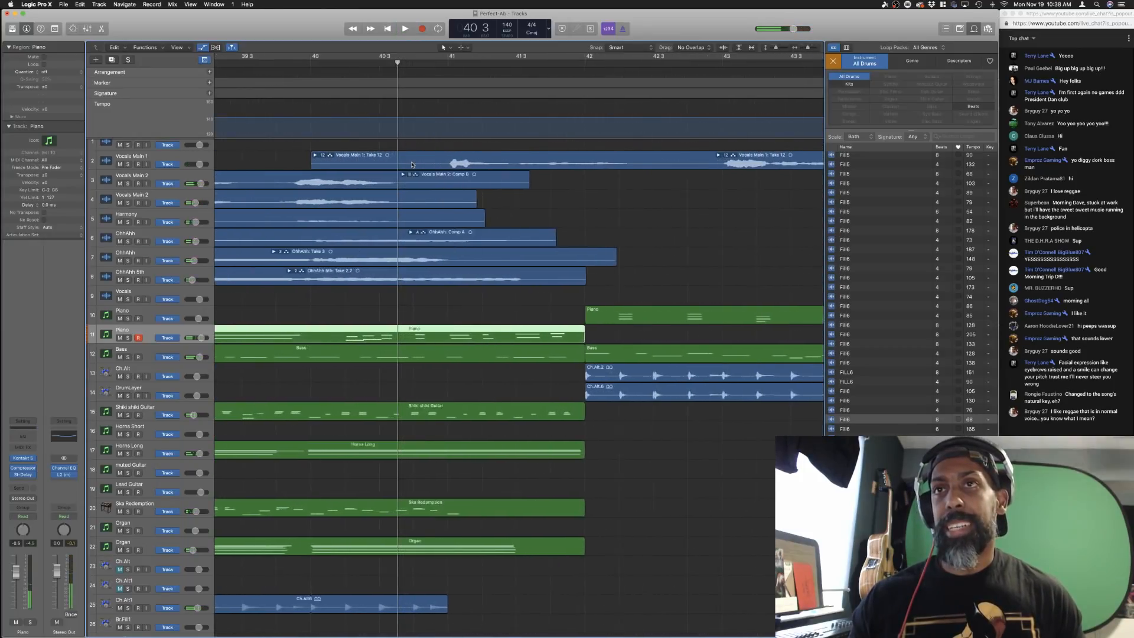
pyautogui.scroll(-3, 412, 165)
pyautogui.scroll(-8, 412, 165)
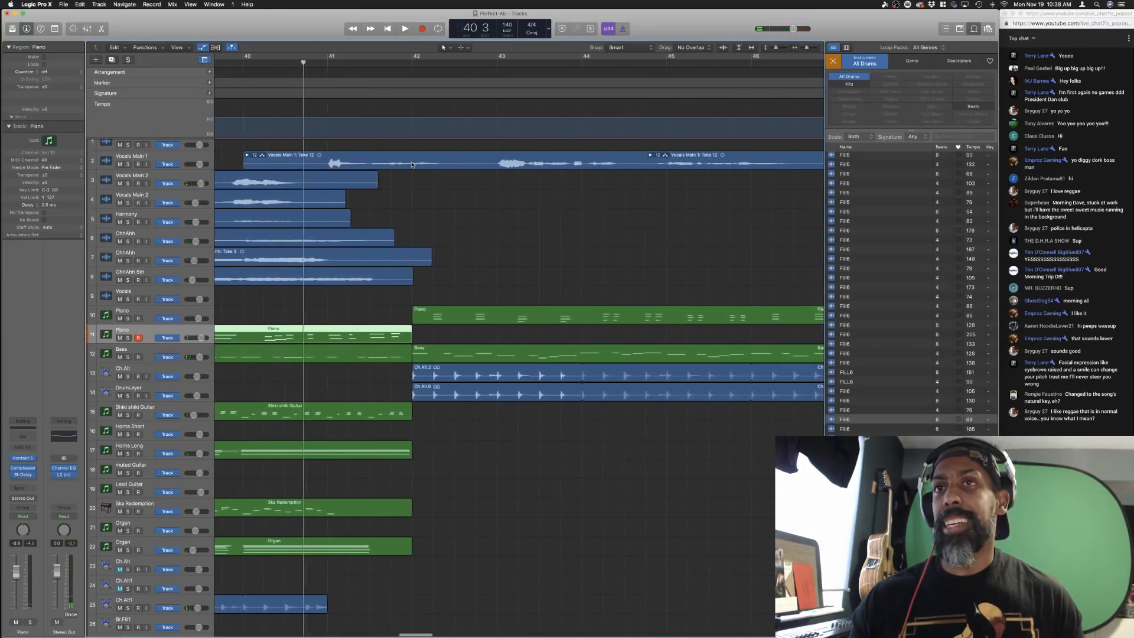
pyautogui.scroll(-4, 412, 165)
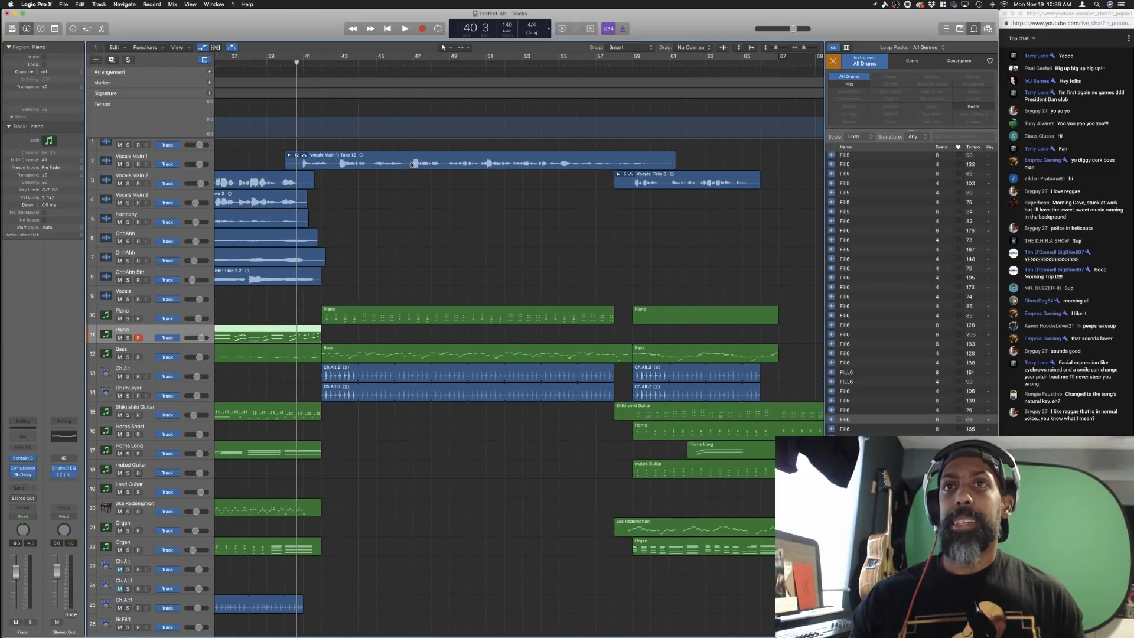
pyautogui.doubleClick(329, 61)
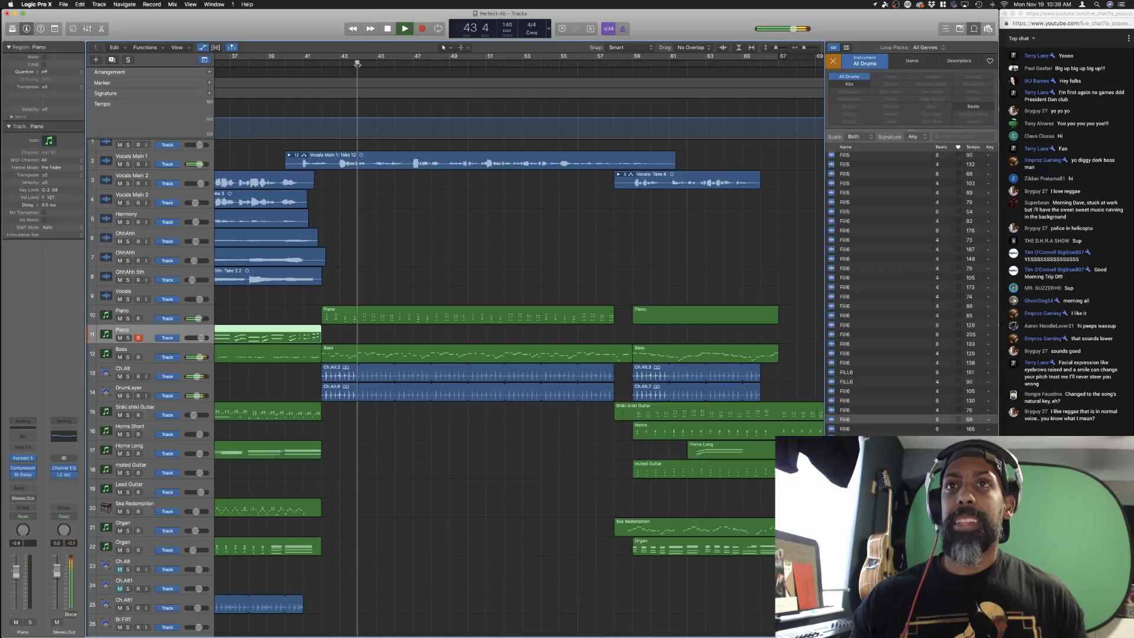
pyautogui.press('space')
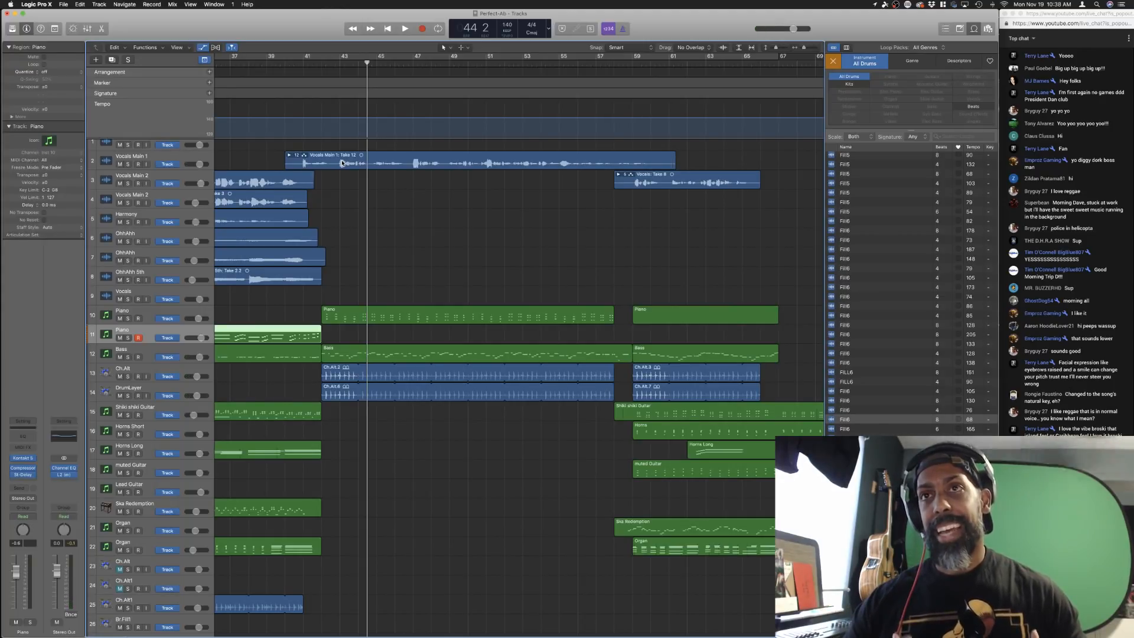
# Step: Place the playhead at bar 47, show track automation, and enlarge the Vocals Main 1 track
pyautogui.click(413, 64)
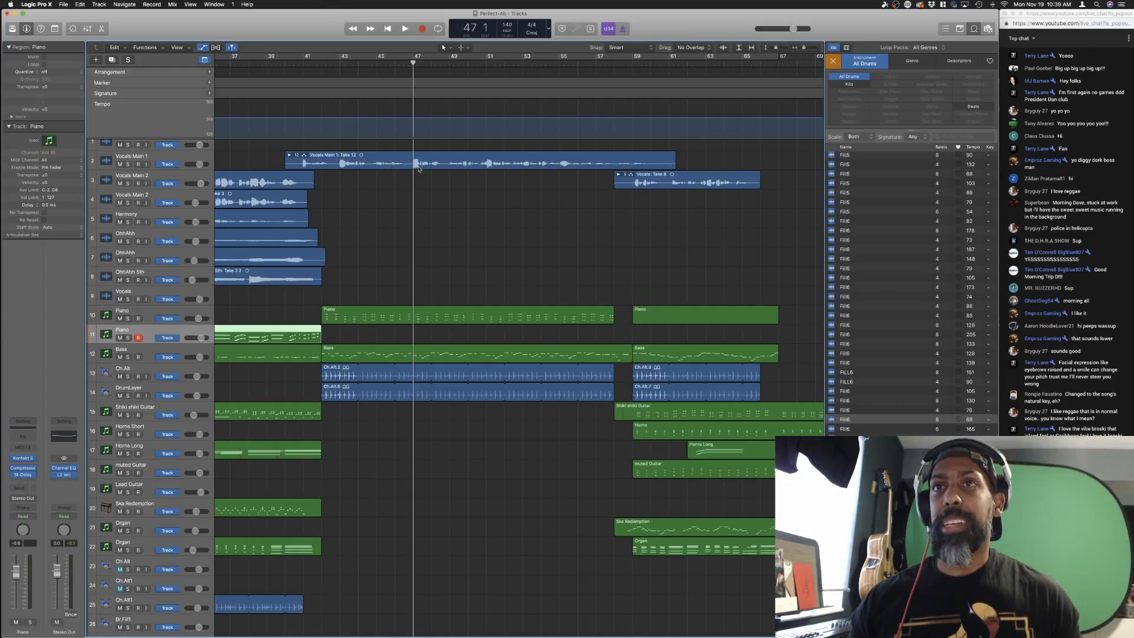
pyautogui.click(164, 155)
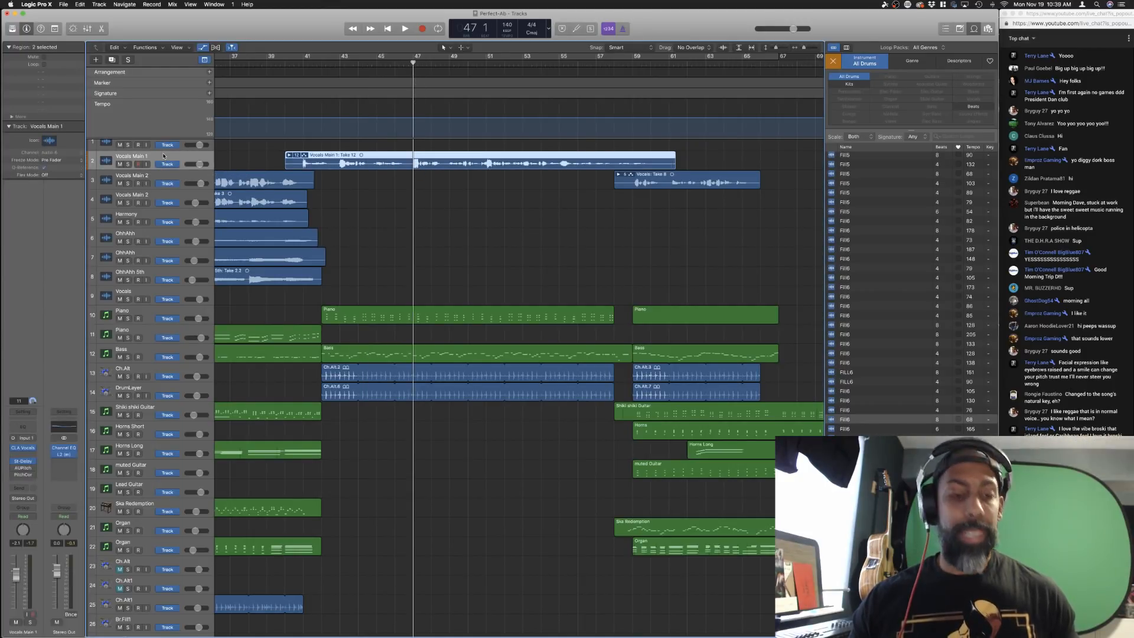
pyautogui.press('a')
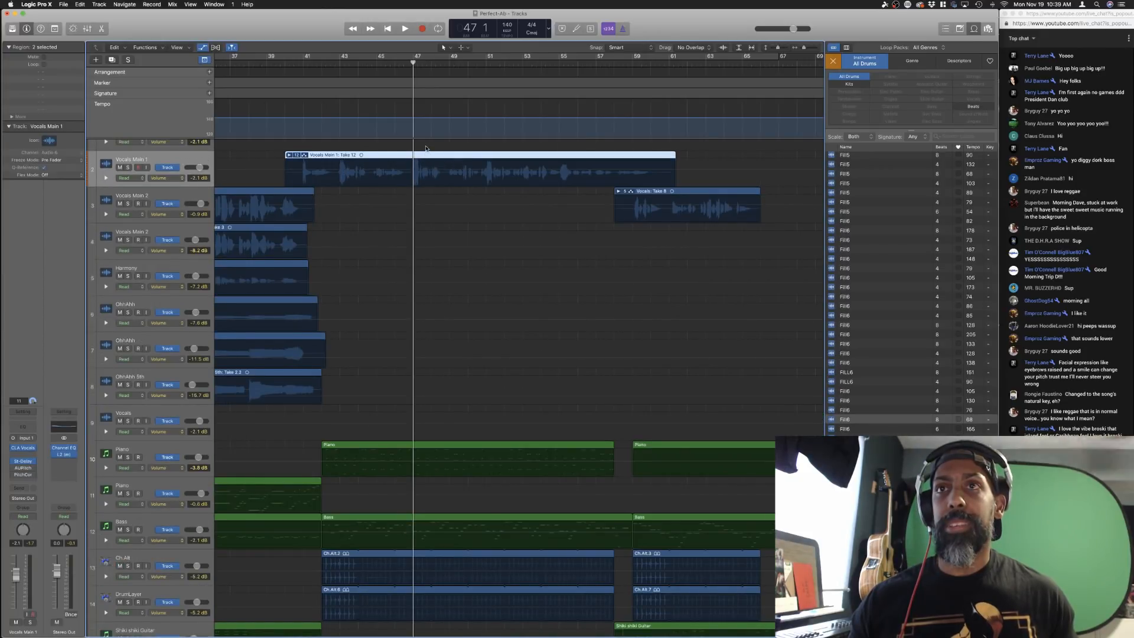
pyautogui.click(425, 148)
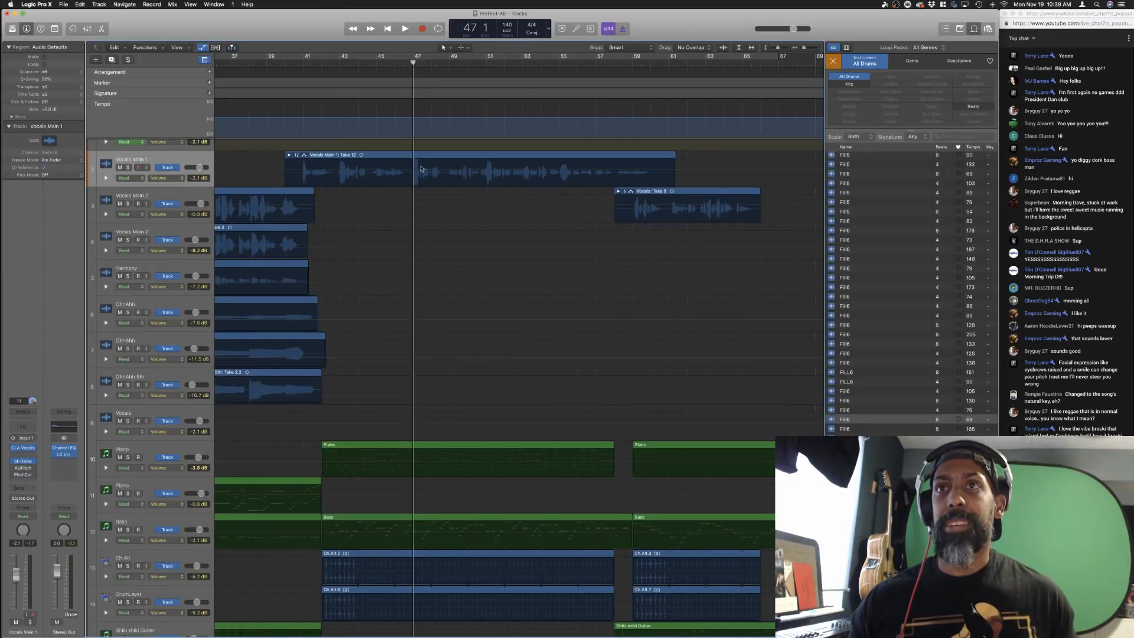
pyautogui.click(163, 159)
pyautogui.hotkey('ctrl', 'alt', 'z')
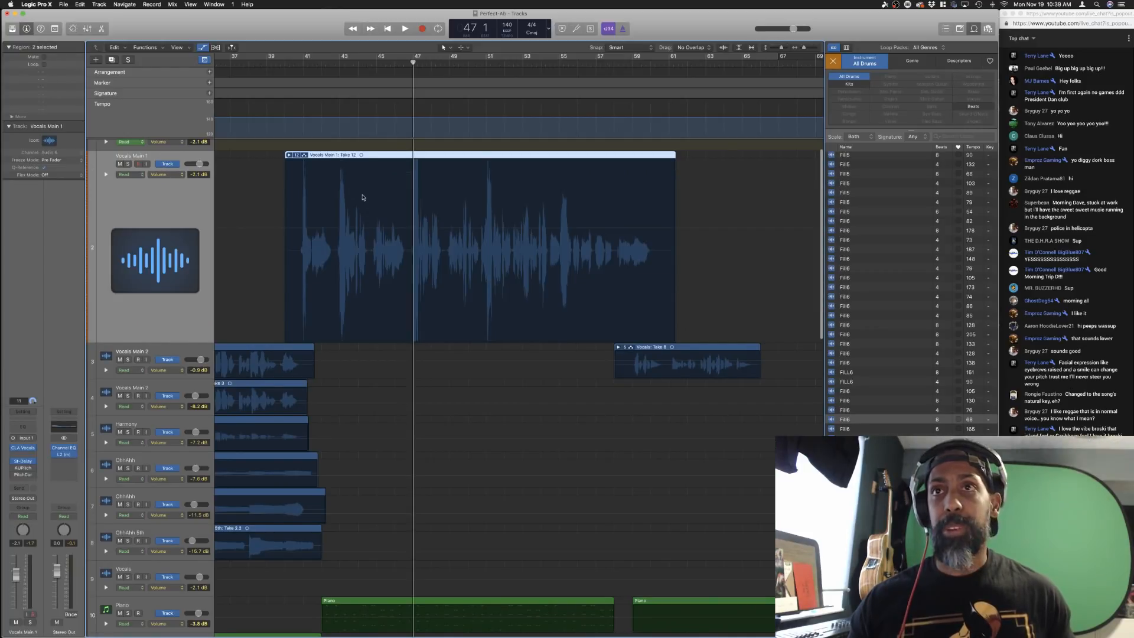
# Step: Examine the loud peak in the Vocals Main 1 waveform at bar 47
pyautogui.press('super+Right')
pyautogui.press('super+Right')
pyautogui.press('super+Right')
pyautogui.press('super+Right')
pyautogui.press('super+Right')
pyautogui.press('super+Right')
pyautogui.press('super+Right')
pyautogui.press('super+Right')
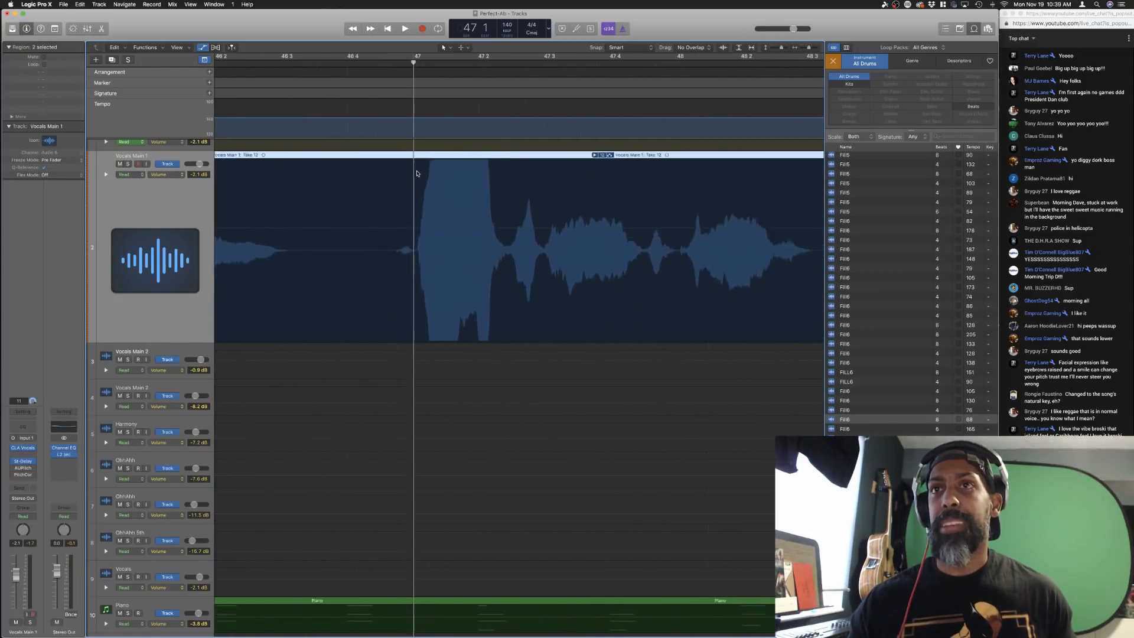
pyautogui.press('super+Left')
pyautogui.press('super+Left')
pyautogui.press('super+Left')
pyautogui.press('super+Left')
pyautogui.press('super+Left')
pyautogui.press('super+Left')
pyautogui.press('super+Left')
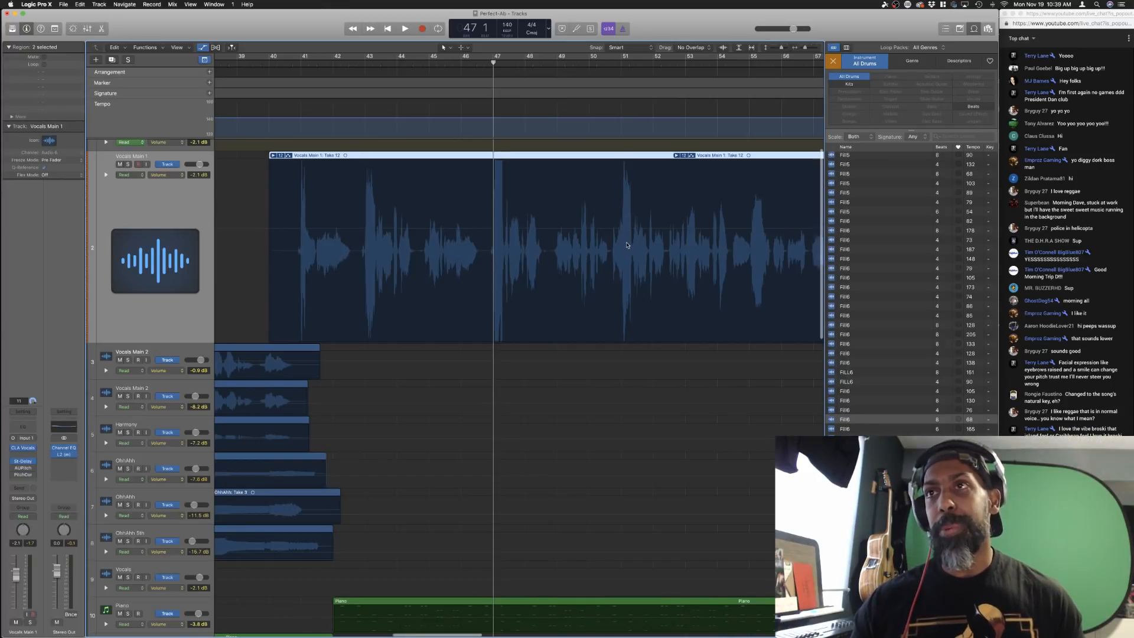
# Step: Place the playhead at bar 50 beat 4 and examine the waveform peaks across the Vocals Main 1 regions
pyautogui.hscroll(5, 627, 244)
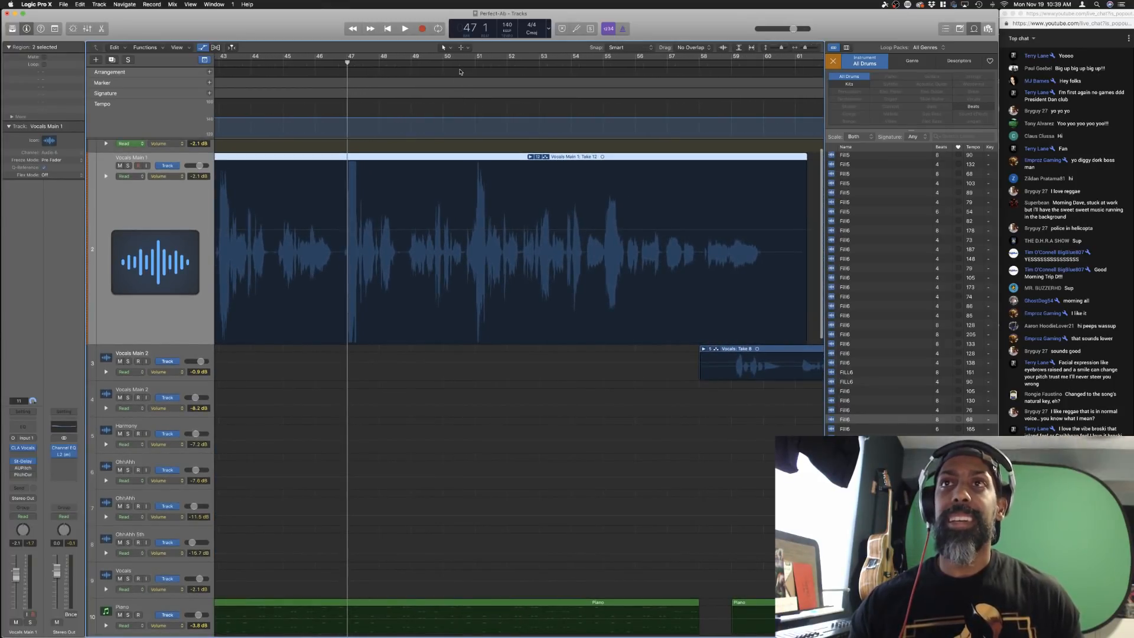
pyautogui.click(466, 62)
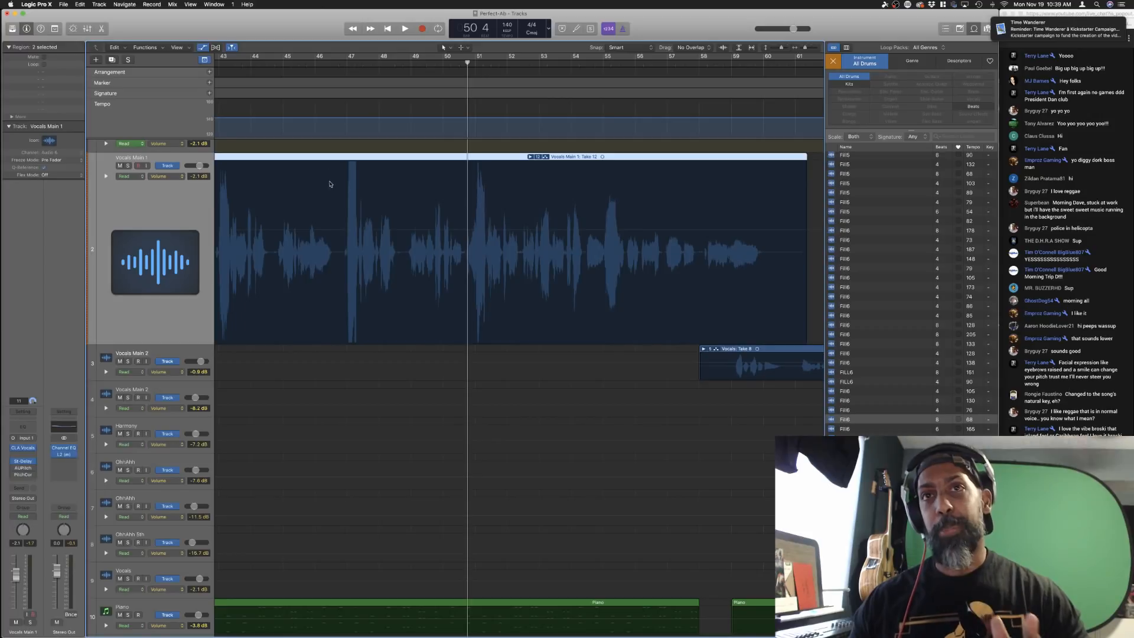
pyautogui.hscroll(-2, 357, 199)
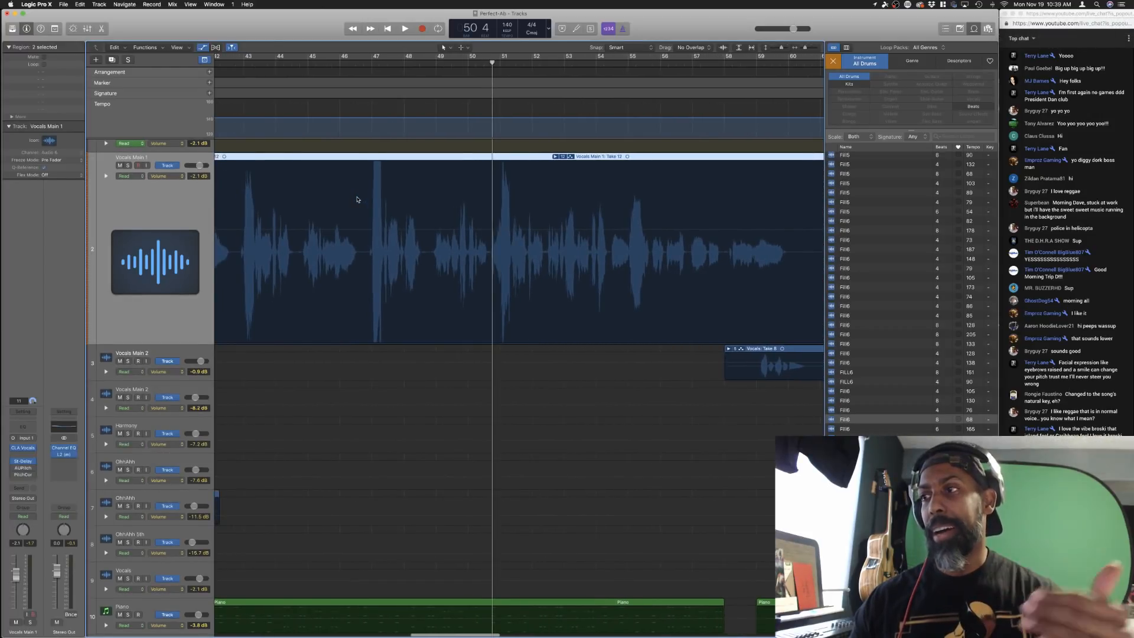
pyautogui.hscroll(-3, 356, 199)
pyautogui.hscroll(-2, 357, 200)
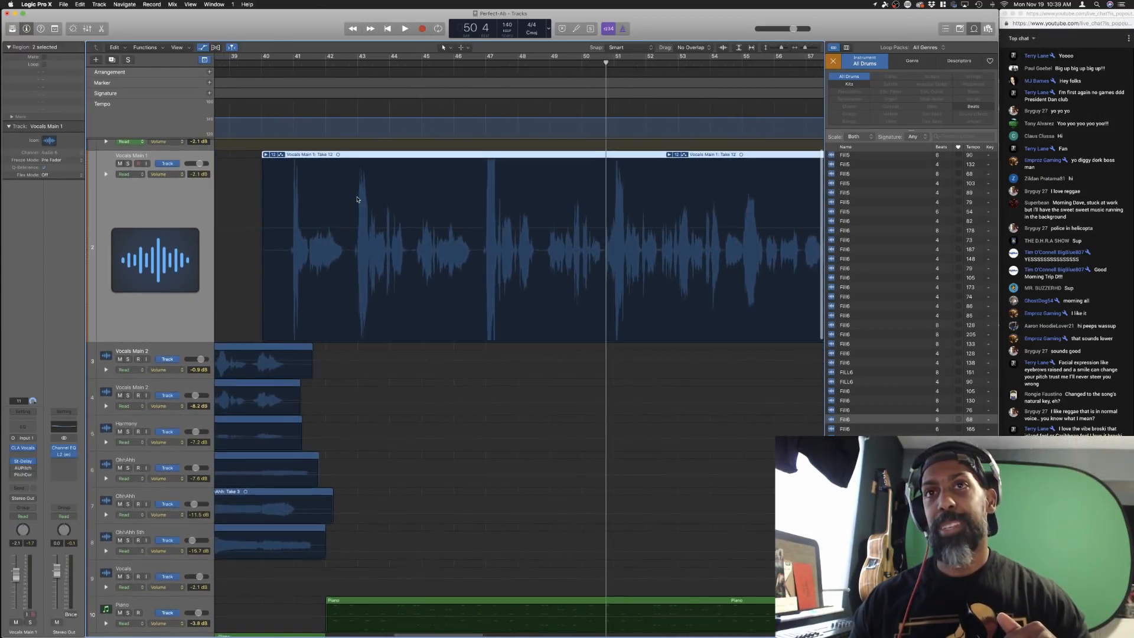
pyautogui.hscroll(3, 357, 200)
pyautogui.press('super+Left')
pyautogui.scroll(-5, 355, 200)
pyautogui.scroll(5, 355, 200)
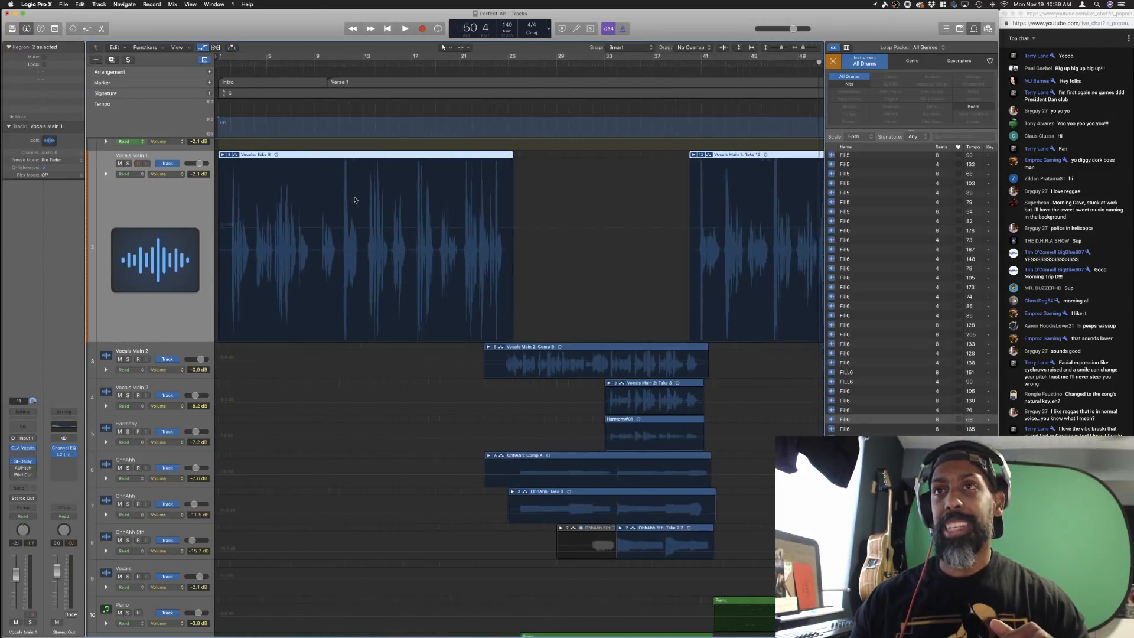
# Step: Place the playhead at bar 40, at the start of the second Vocals Main 1 region
pyautogui.scroll(-1, 354, 200)
pyautogui.hscroll(3, 355, 199)
pyautogui.hscroll(6, 355, 200)
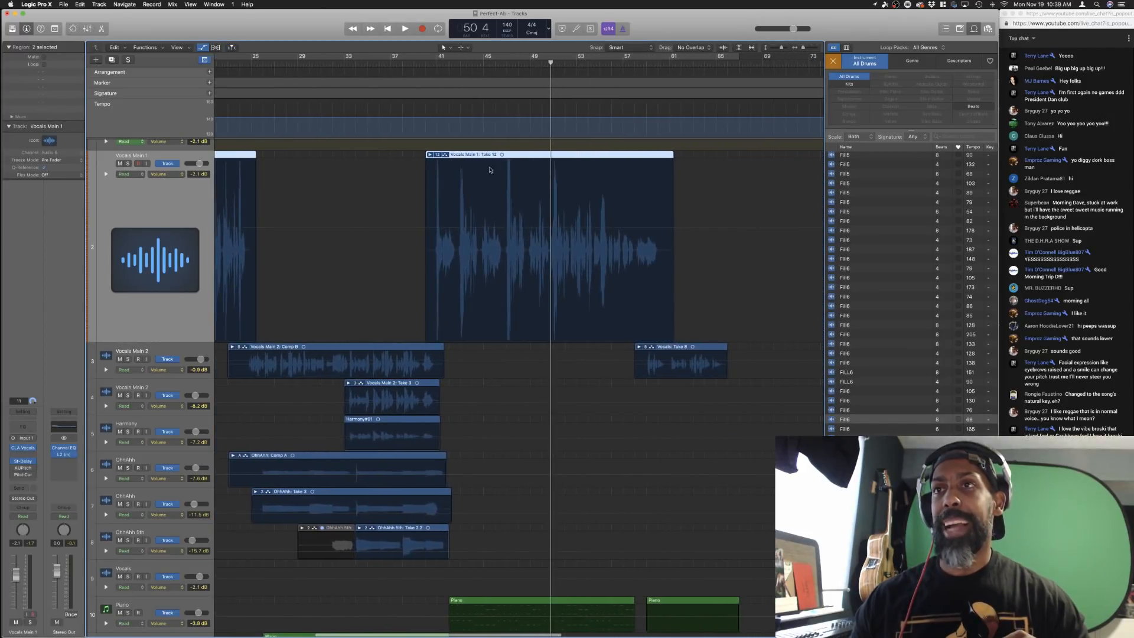
pyautogui.click(430, 75)
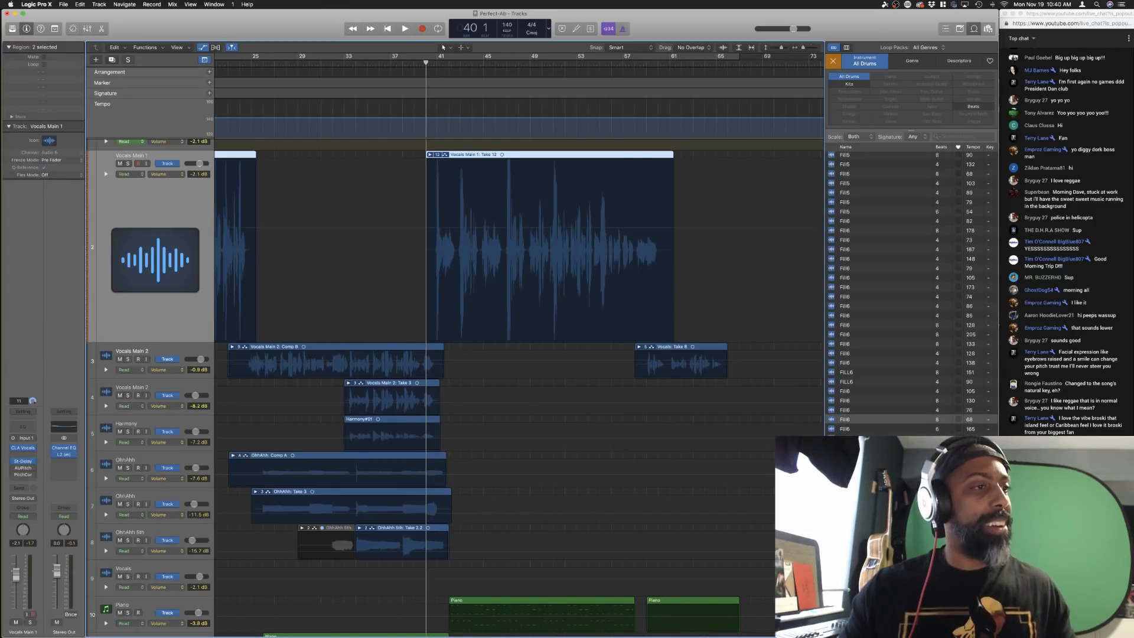
pyautogui.press('super+Tab')
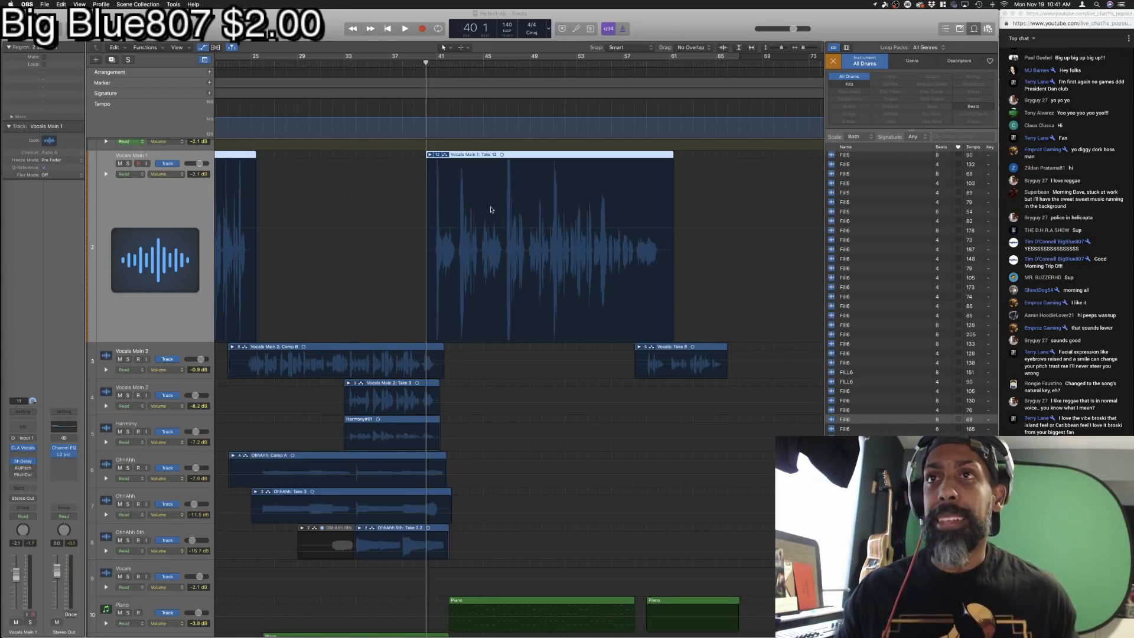
# Step: Expand the take folder of the second Vocals Main 1 region and examine the waveforms from Take 12 down to Take 5
pyautogui.click(429, 154)
pyautogui.click(430, 154)
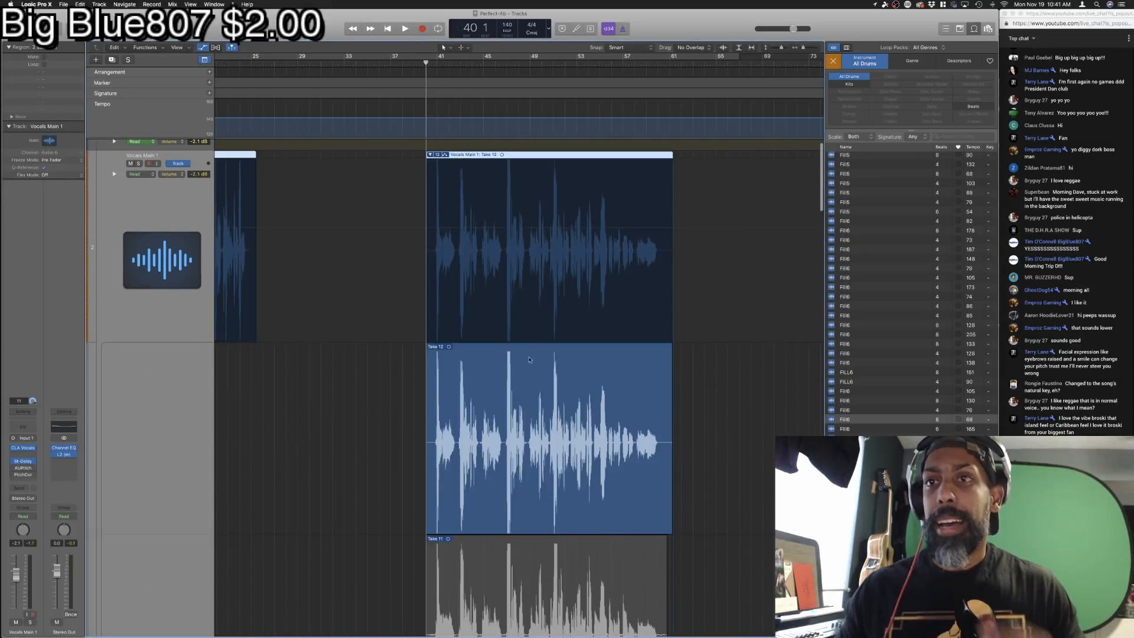
pyautogui.scroll(-4, 538, 412)
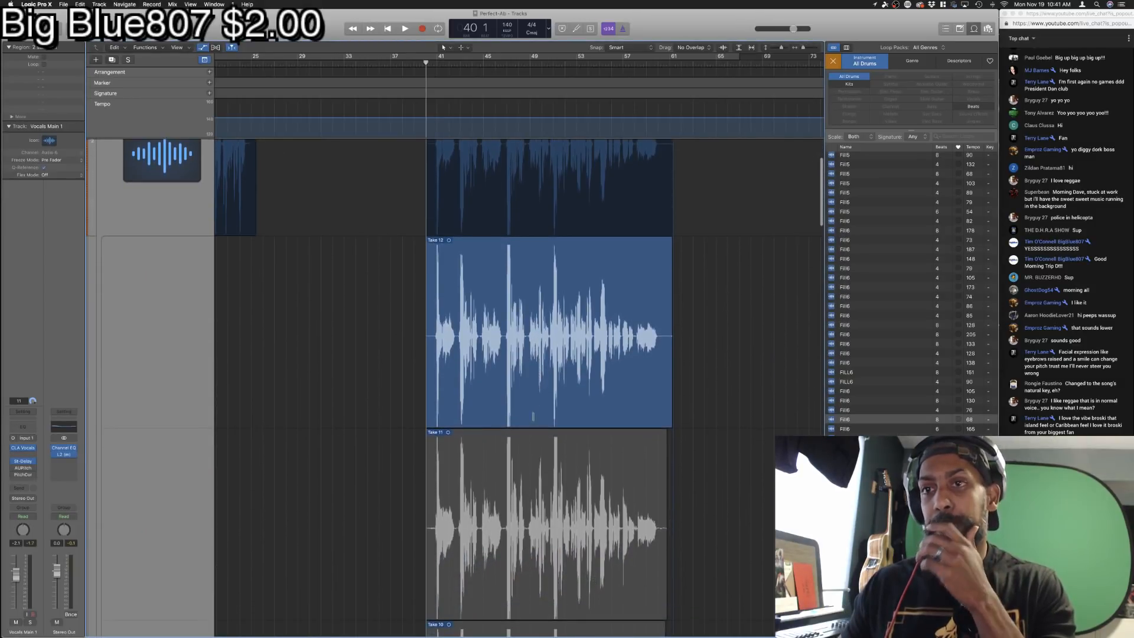
pyautogui.scroll(-7, 515, 482)
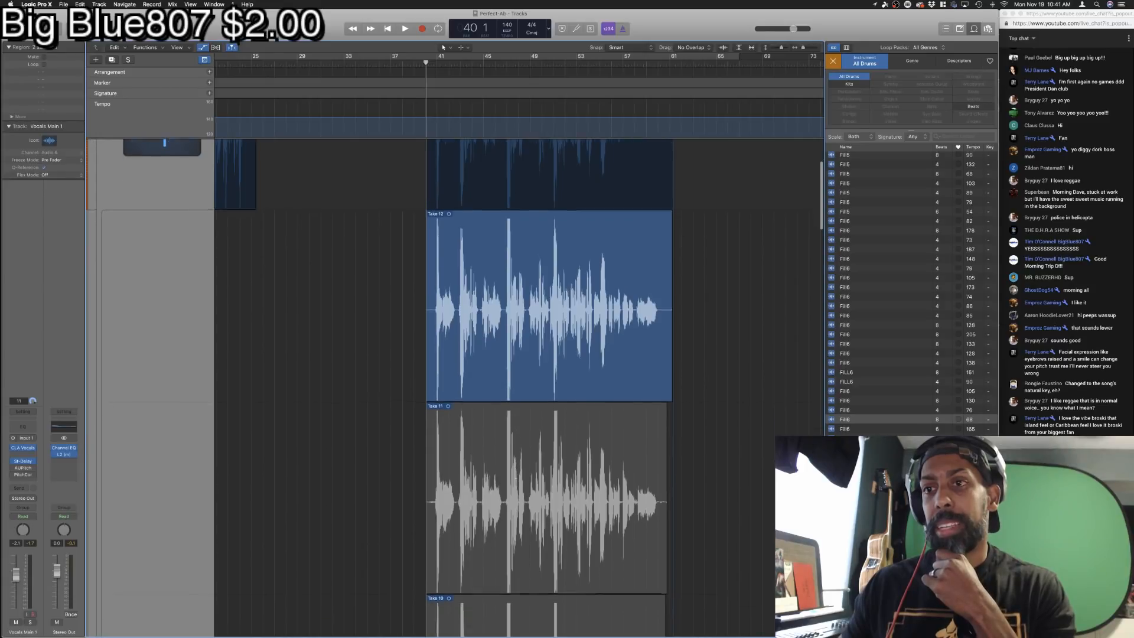
pyautogui.scroll(-20, 516, 482)
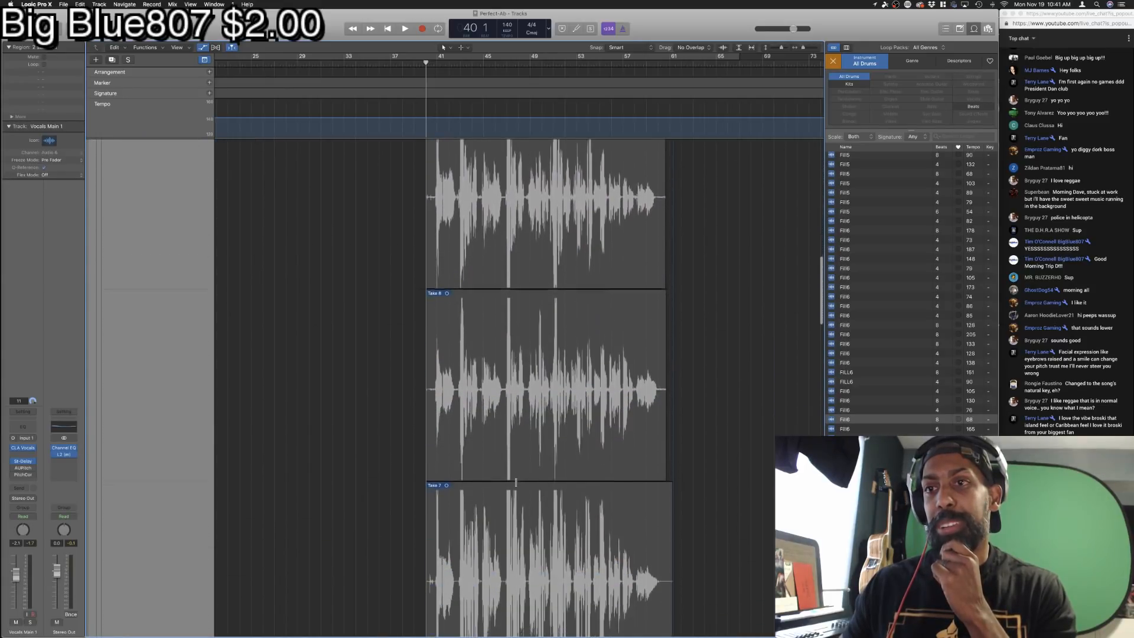
pyautogui.scroll(-4, 516, 479)
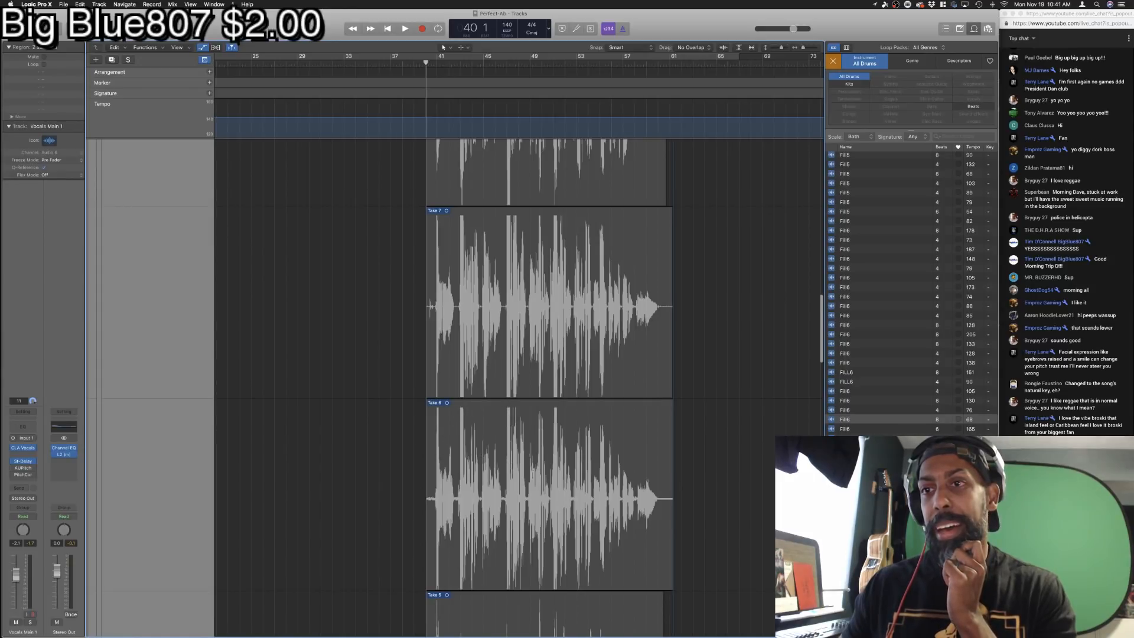
pyautogui.scroll(-8, 530, 489)
pyautogui.scroll(-1, 531, 489)
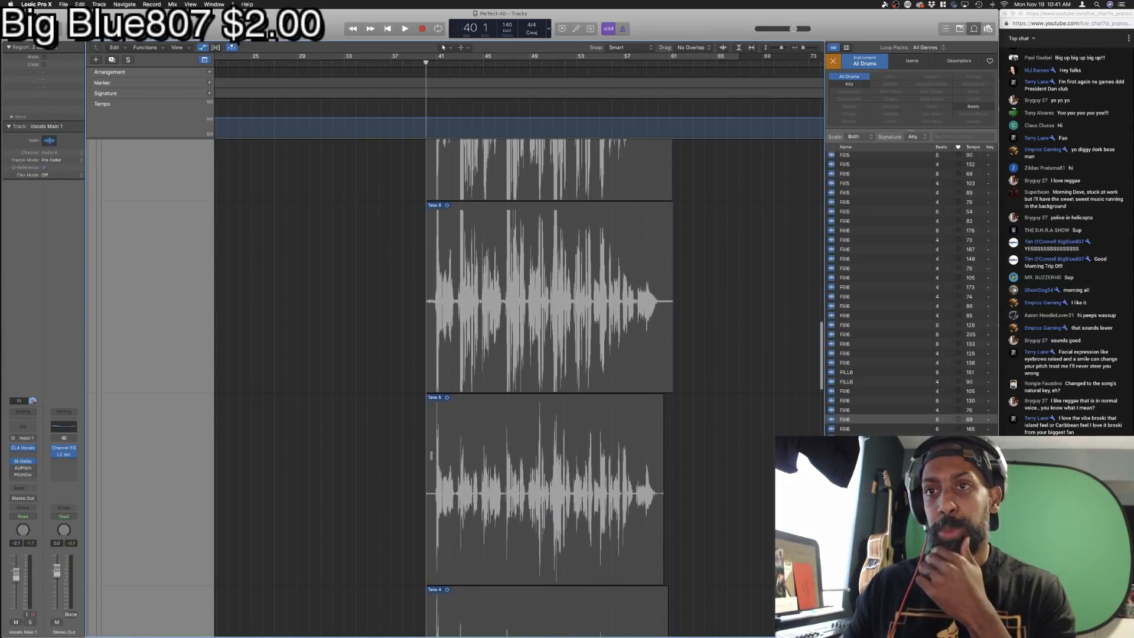
# Step: Choose Take 5 for the second Vocals Main 1 section and audition it from bar 40 to bar 42
pyautogui.click(441, 468)
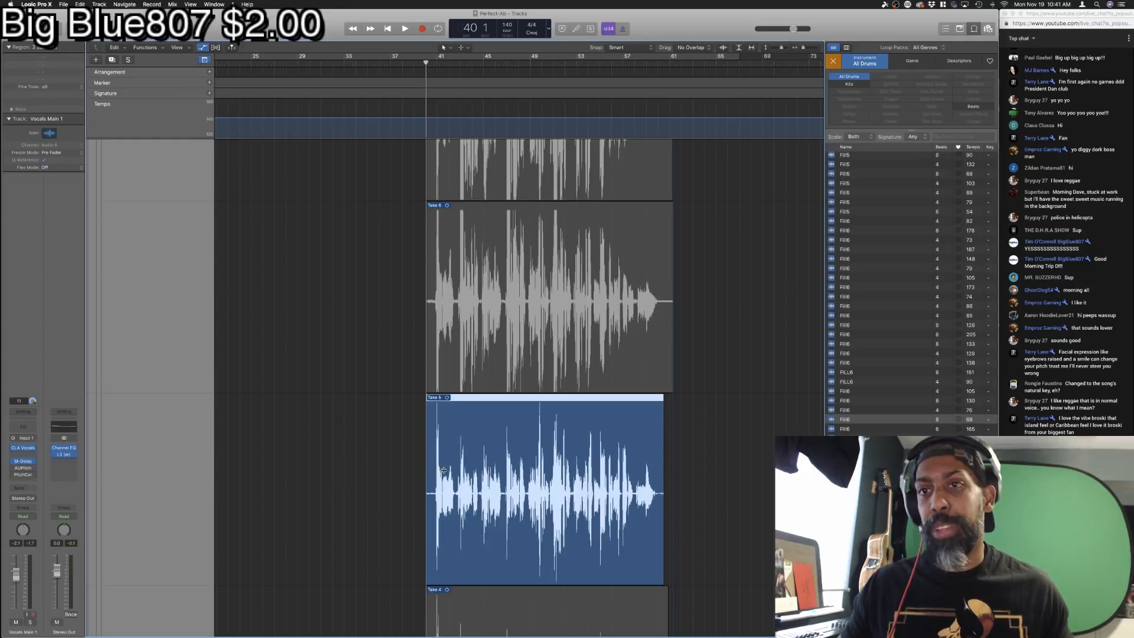
pyautogui.press('space')
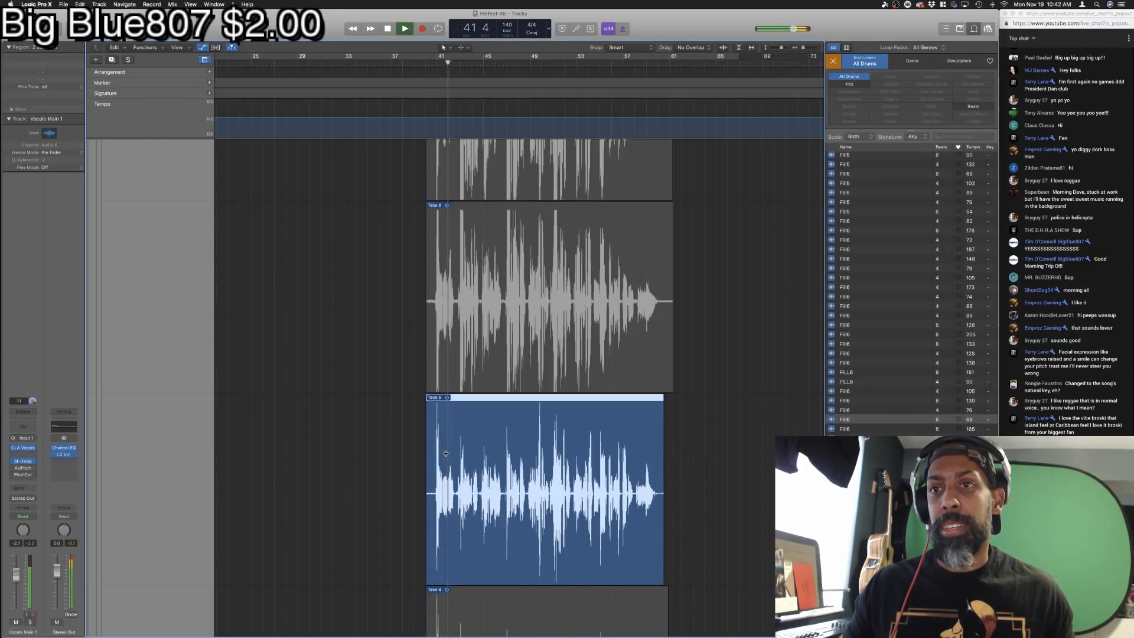
pyautogui.press('space')
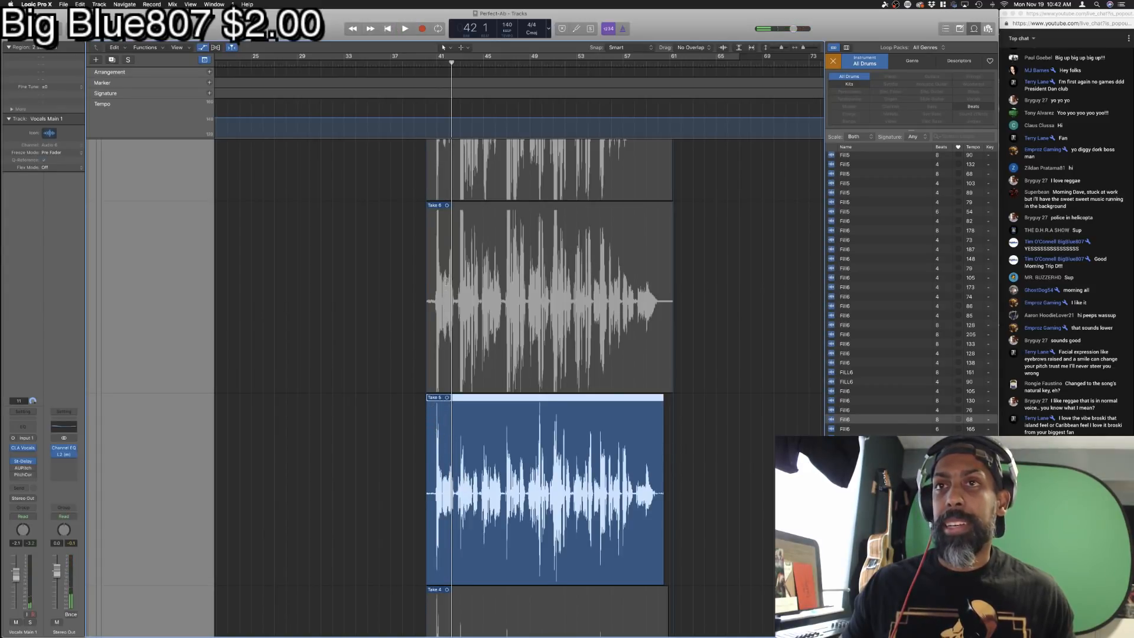
pyautogui.scroll(-10, 443, 419)
pyautogui.scroll(15, 449, 266)
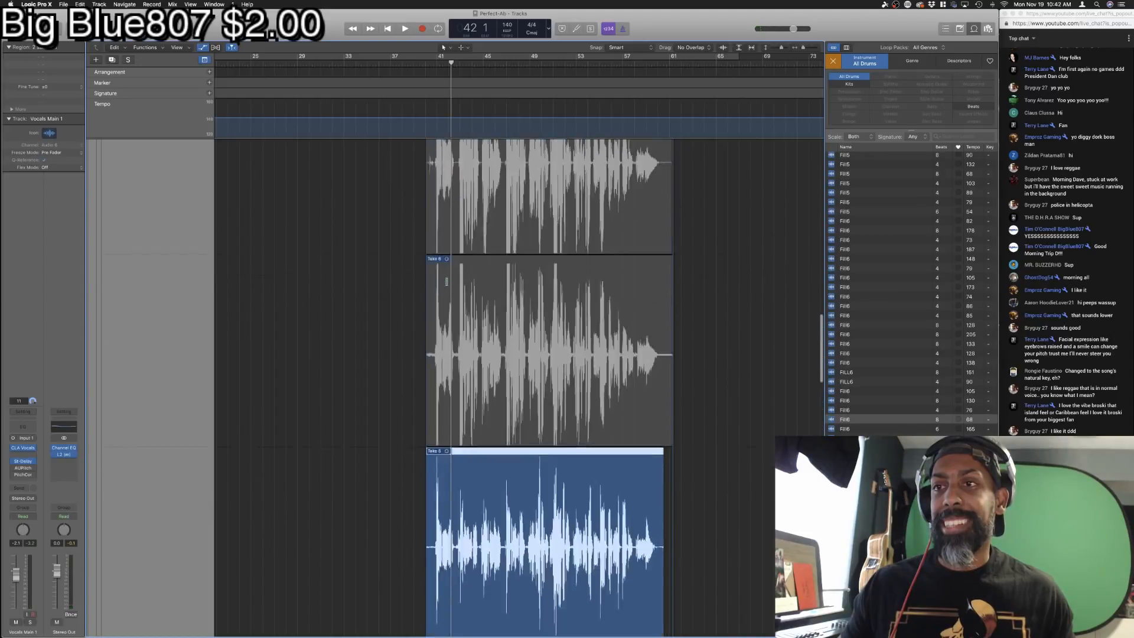
# Step: Switch the comp back to Take 12 and audition it from bar 42 to about bar 46
pyautogui.click(454, 245)
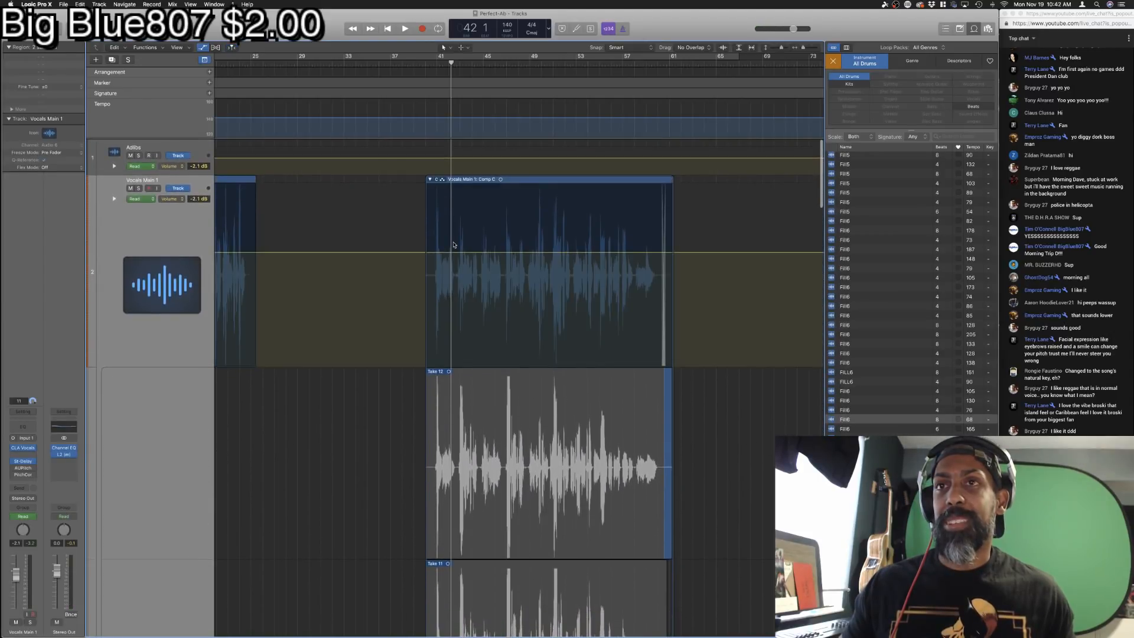
pyautogui.click(471, 439)
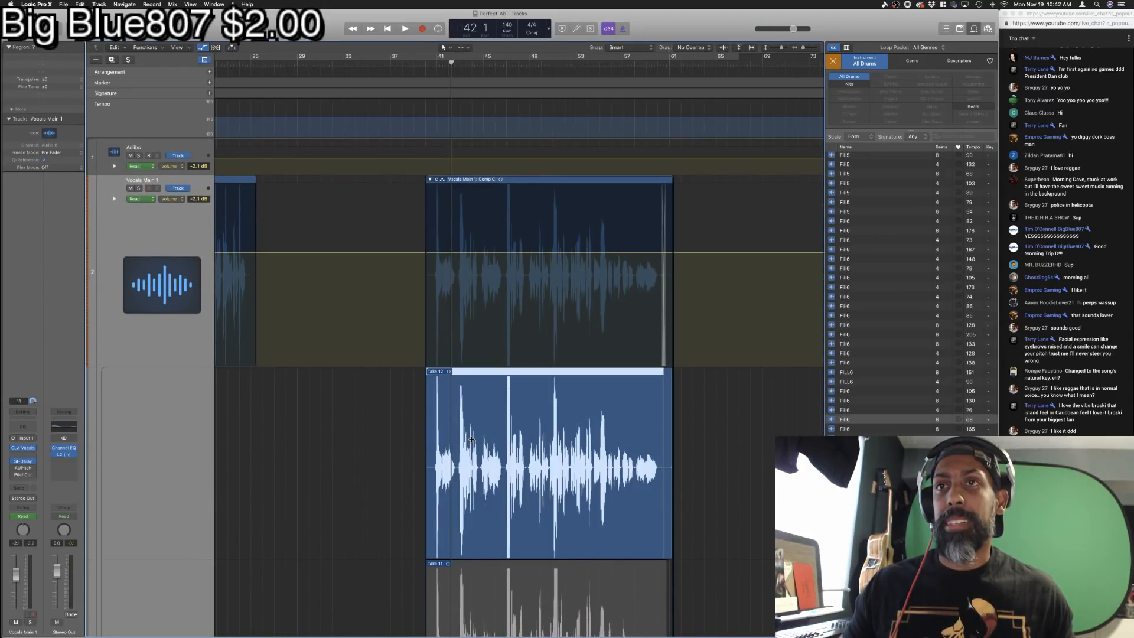
pyautogui.click(477, 203)
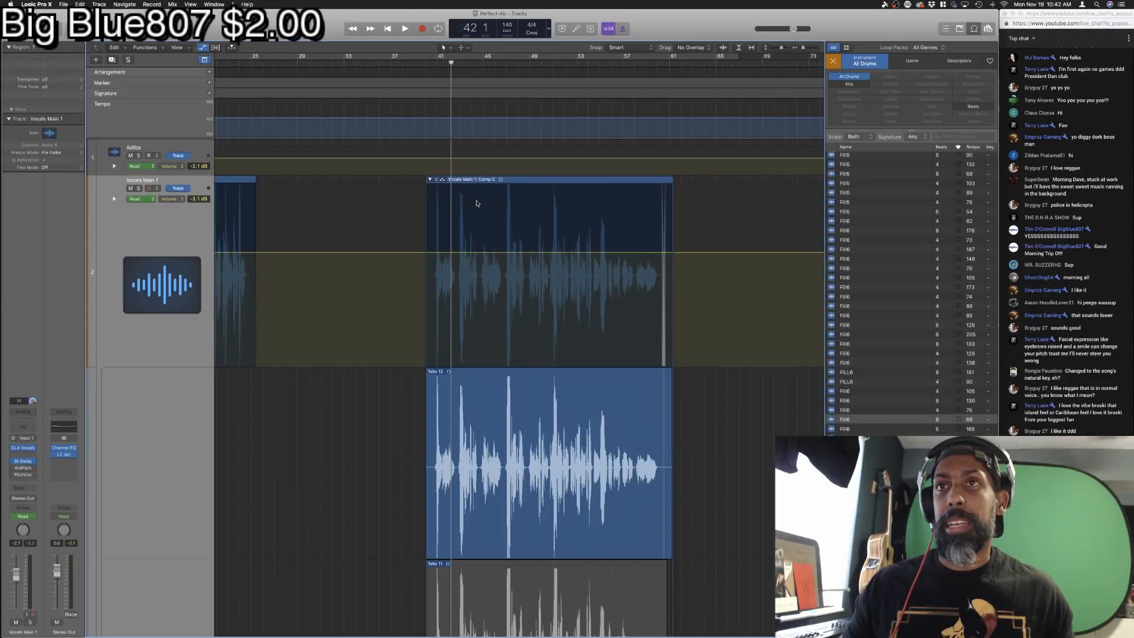
pyautogui.press('space')
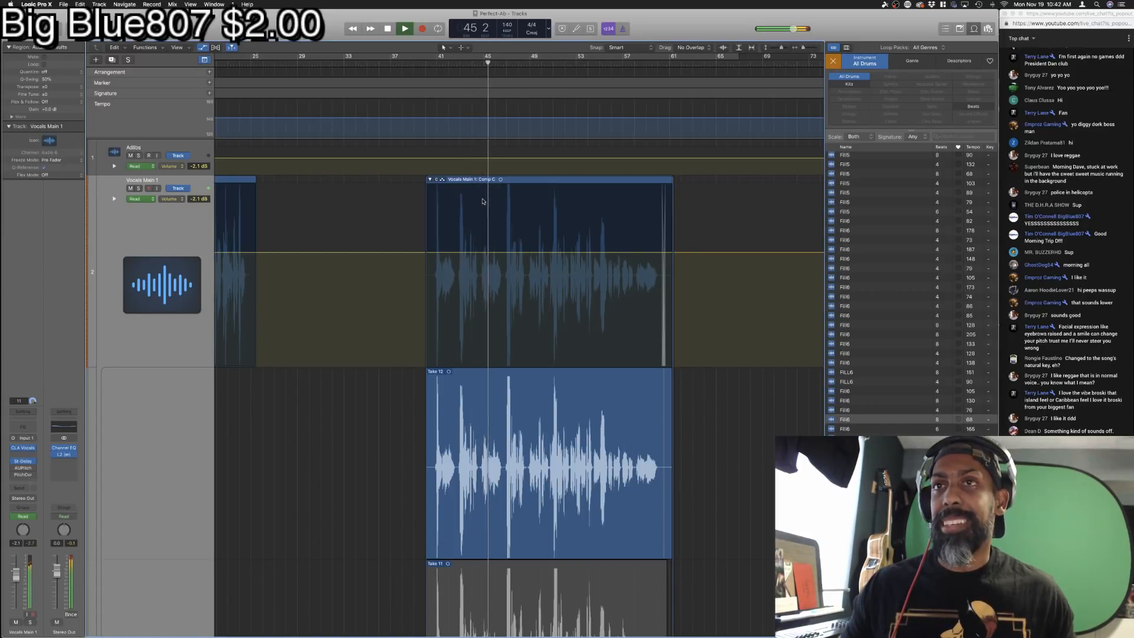
pyautogui.press('space')
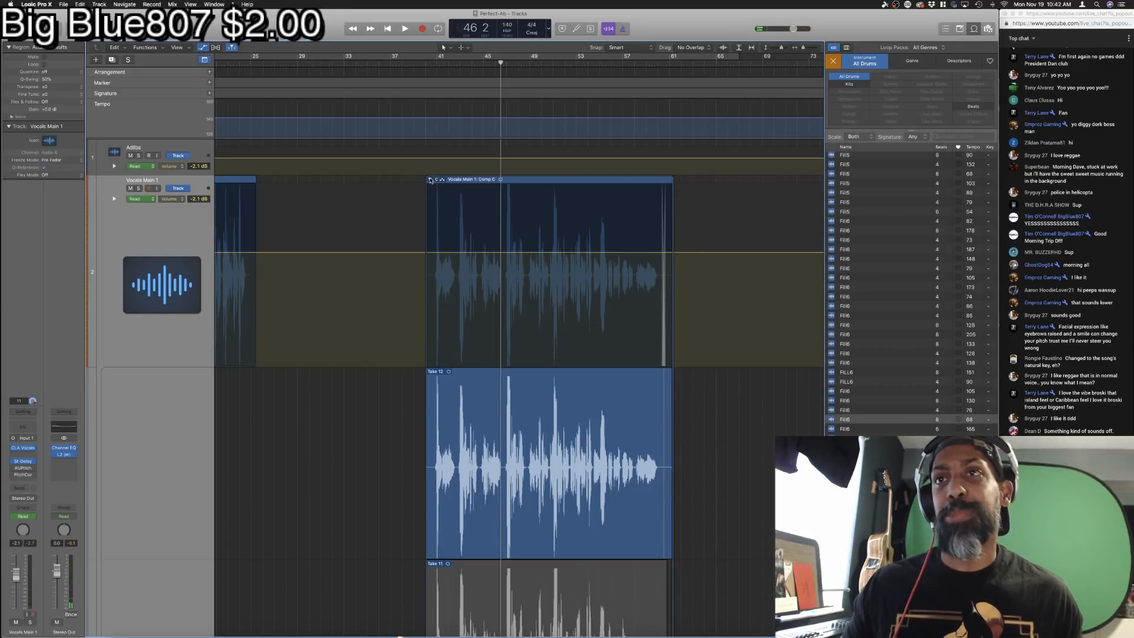
# Step: Collapse the take folder, and play the lead-in to the second Vocals Main 1 region up to about bar 42
pyautogui.click(430, 180)
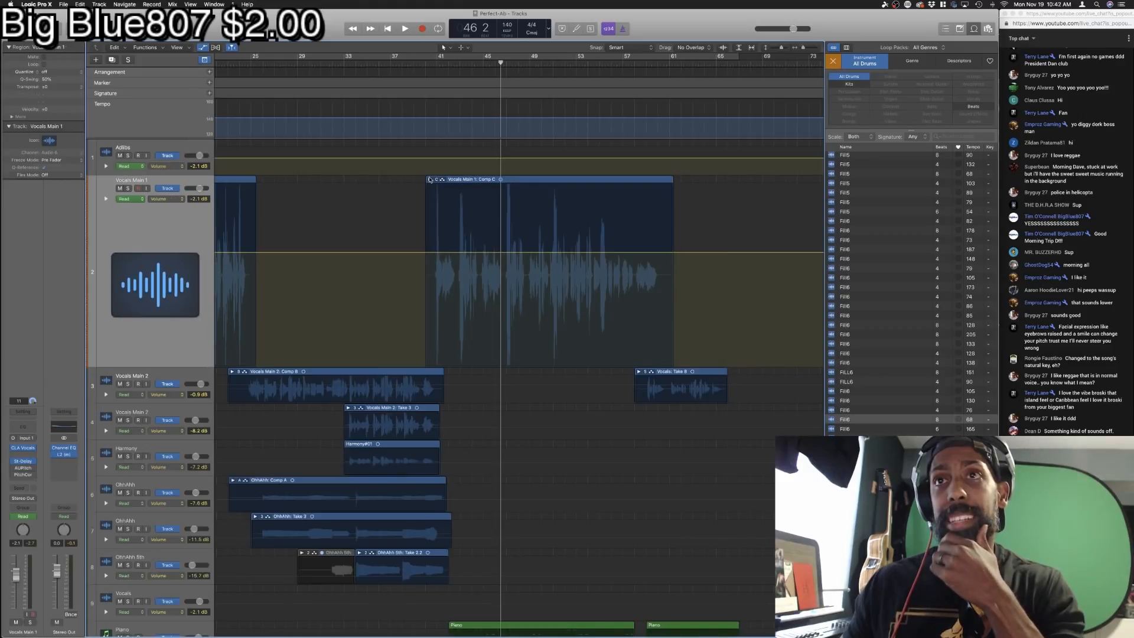
pyautogui.click(428, 61)
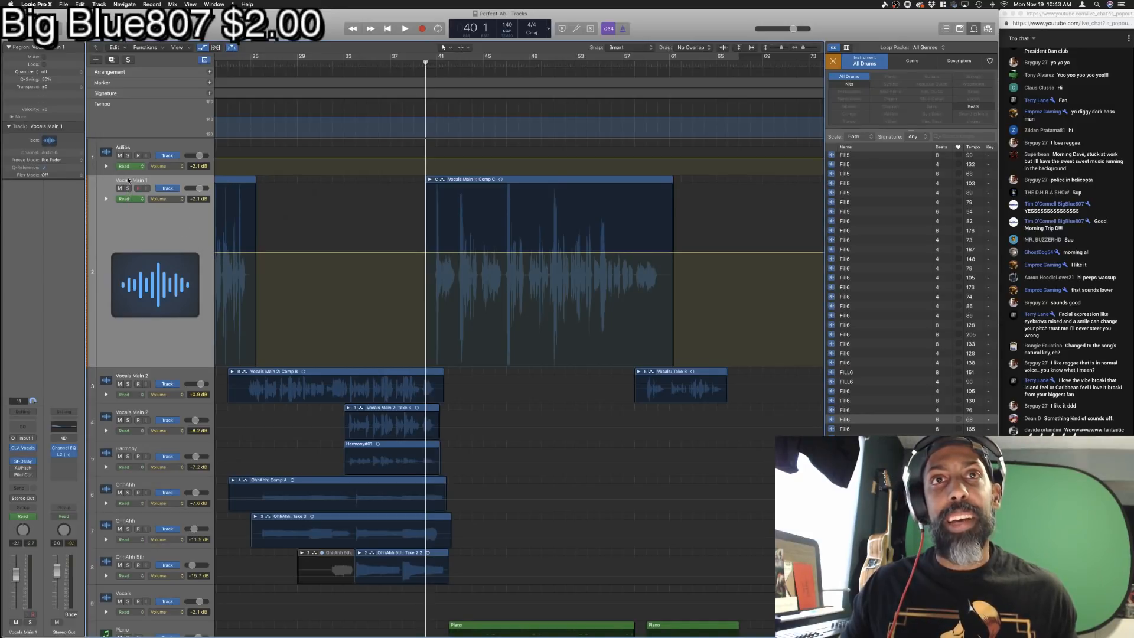
pyautogui.click(129, 180)
pyautogui.doubleClick(395, 63)
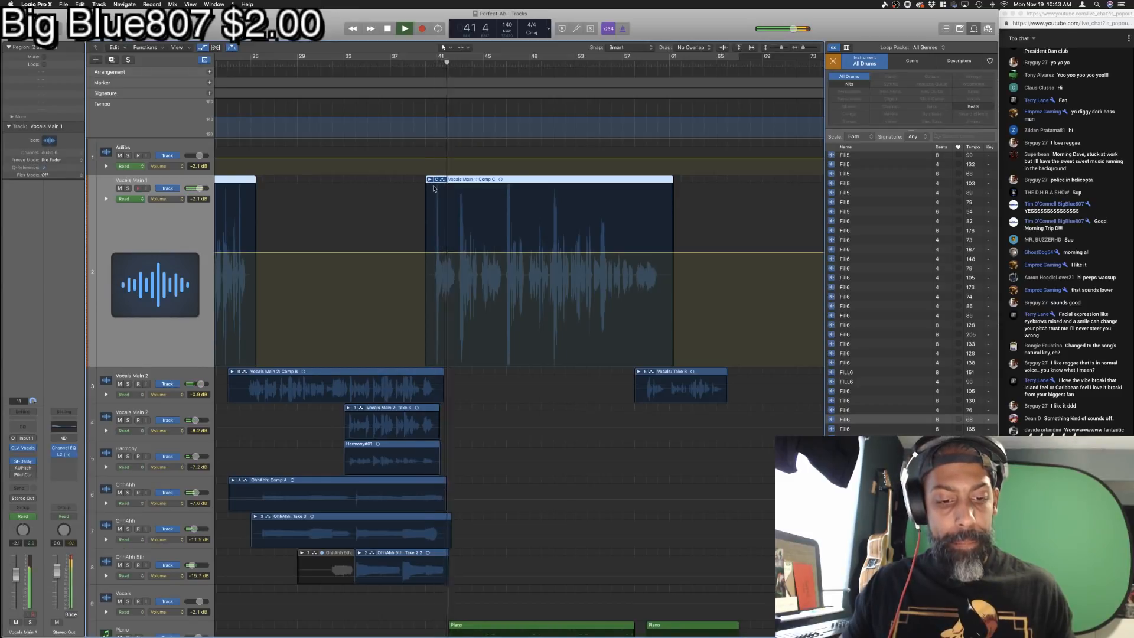
pyautogui.press('space')
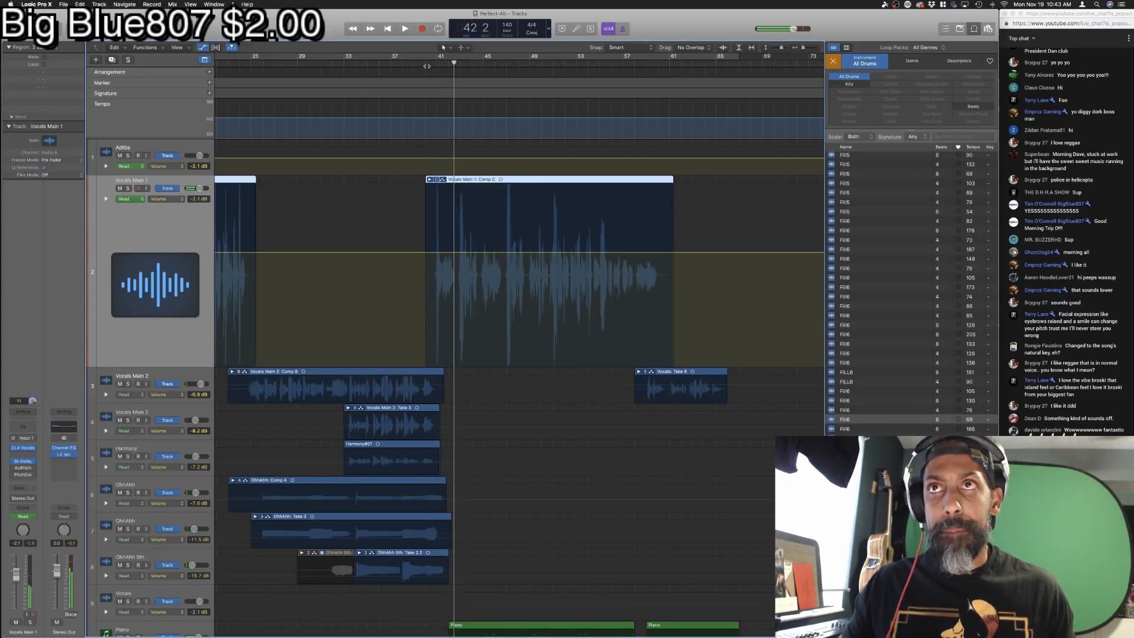
# Step: Place the playhead at bar 40 and arm the Vocals Main 1 track for recording
pyautogui.click(426, 63)
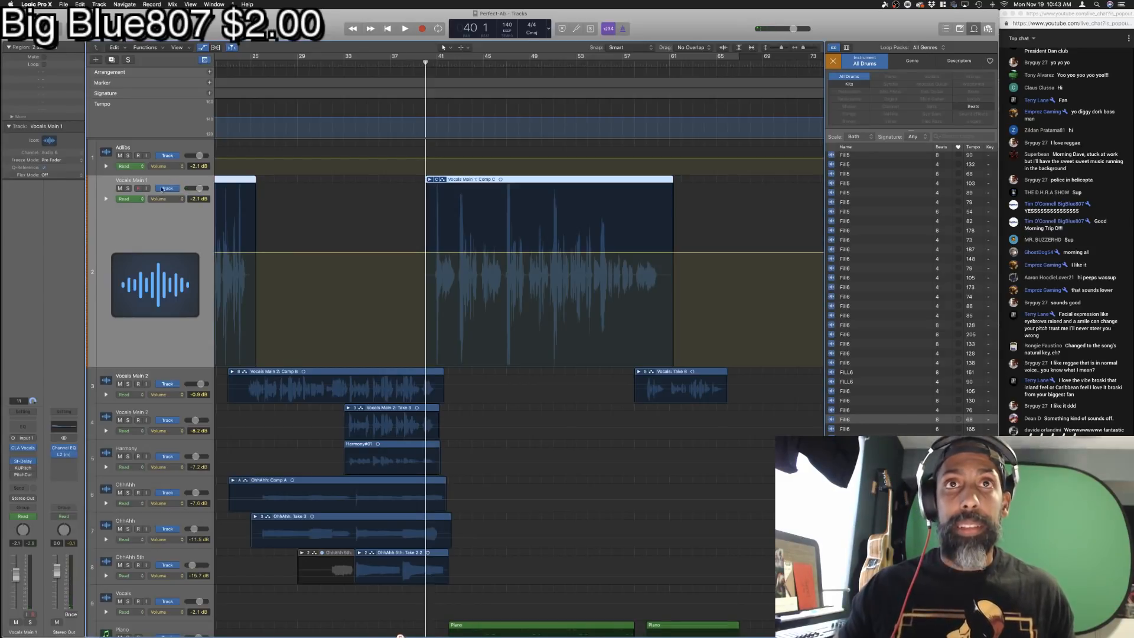
pyautogui.click(137, 189)
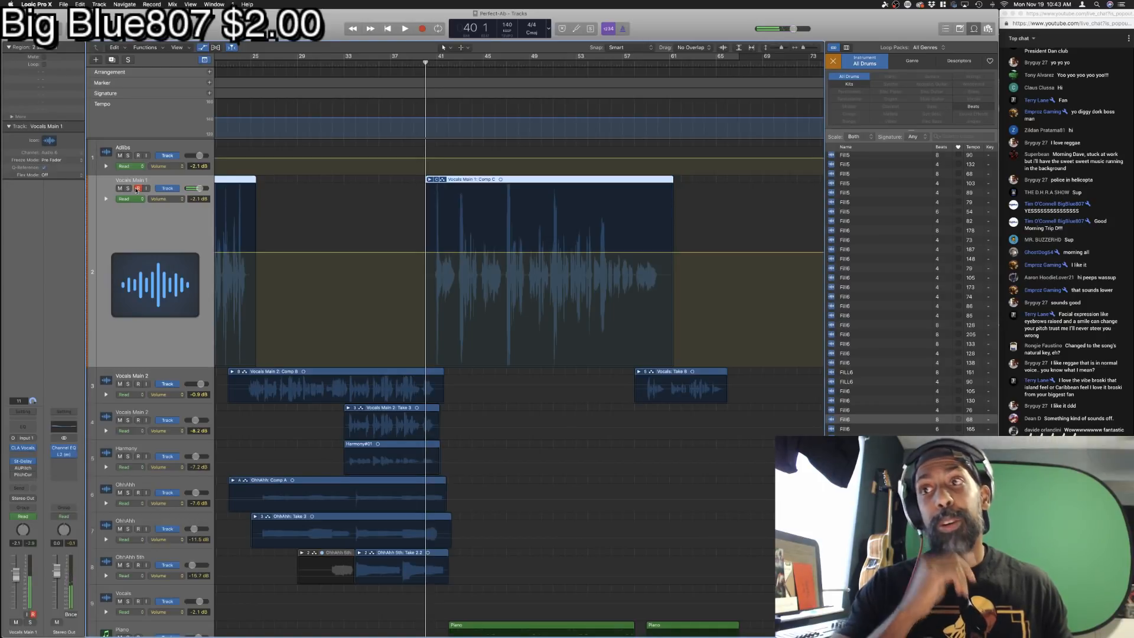
pyautogui.click(137, 188)
pyautogui.click(137, 188)
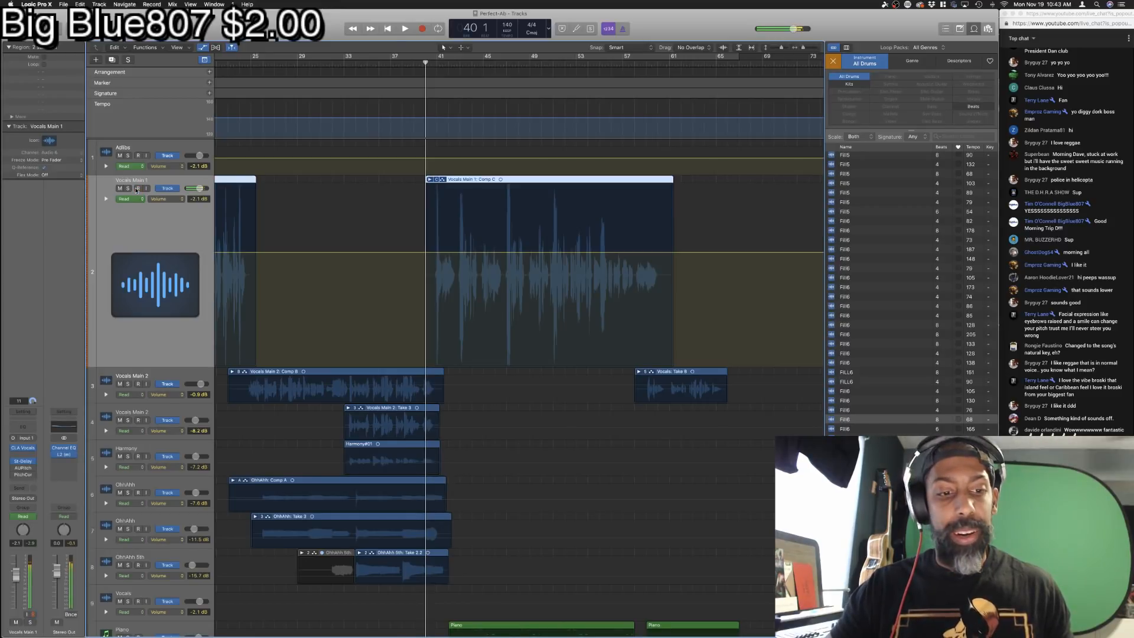
# Step: Record a new vocal take on Vocals Main 1 from bar 40 to bar 61
pyautogui.press('r')
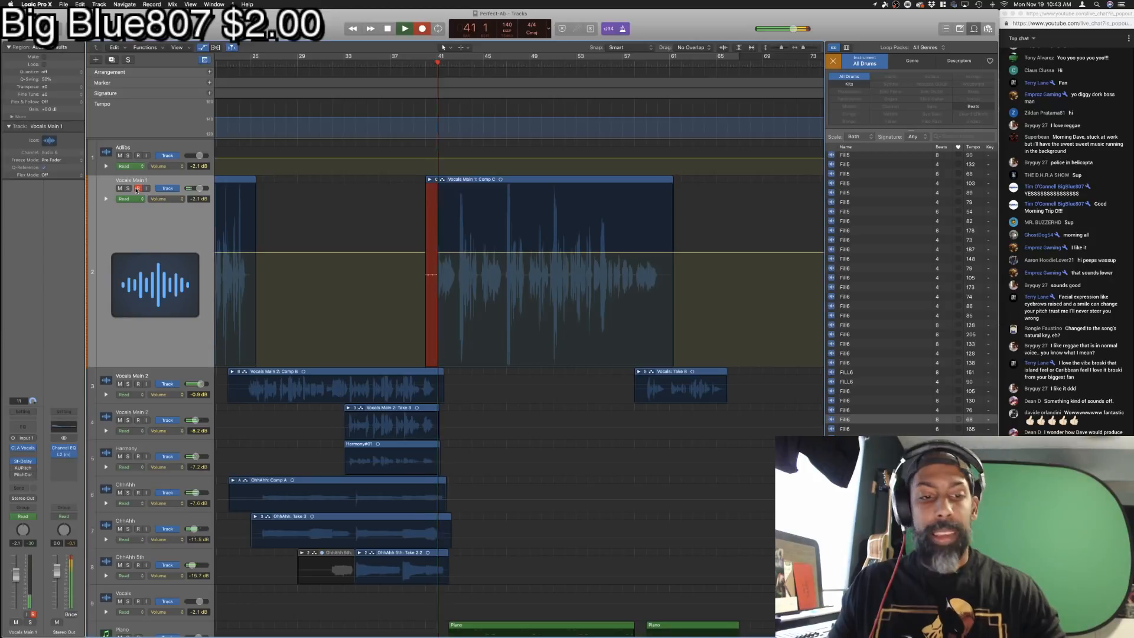
pyautogui.press('space')
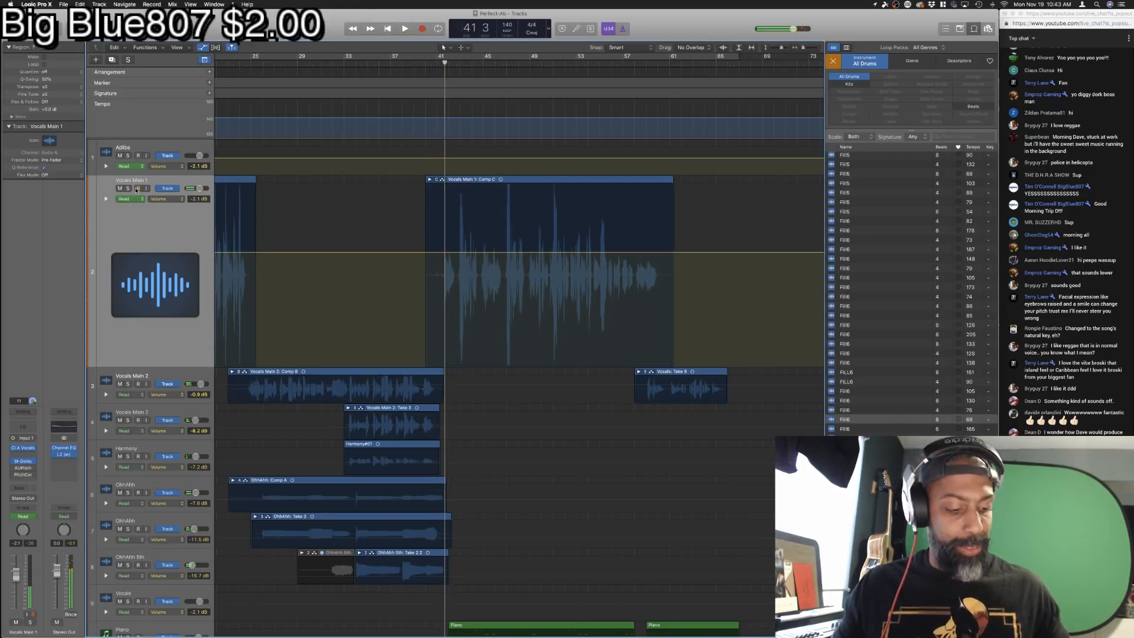
pyautogui.click(426, 63)
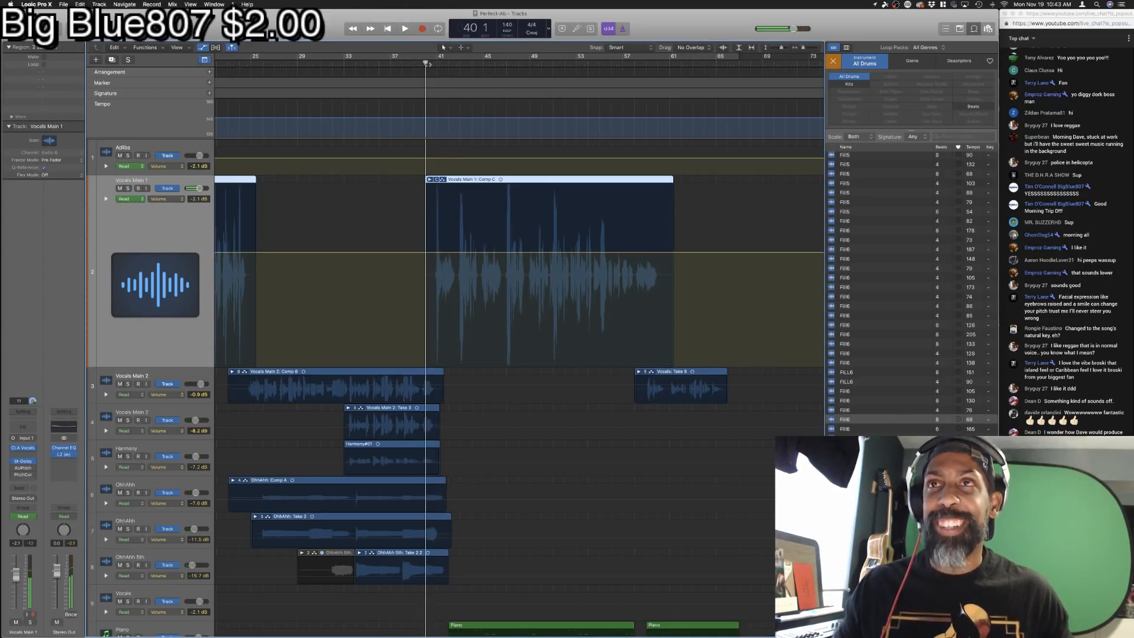
pyautogui.press('r')
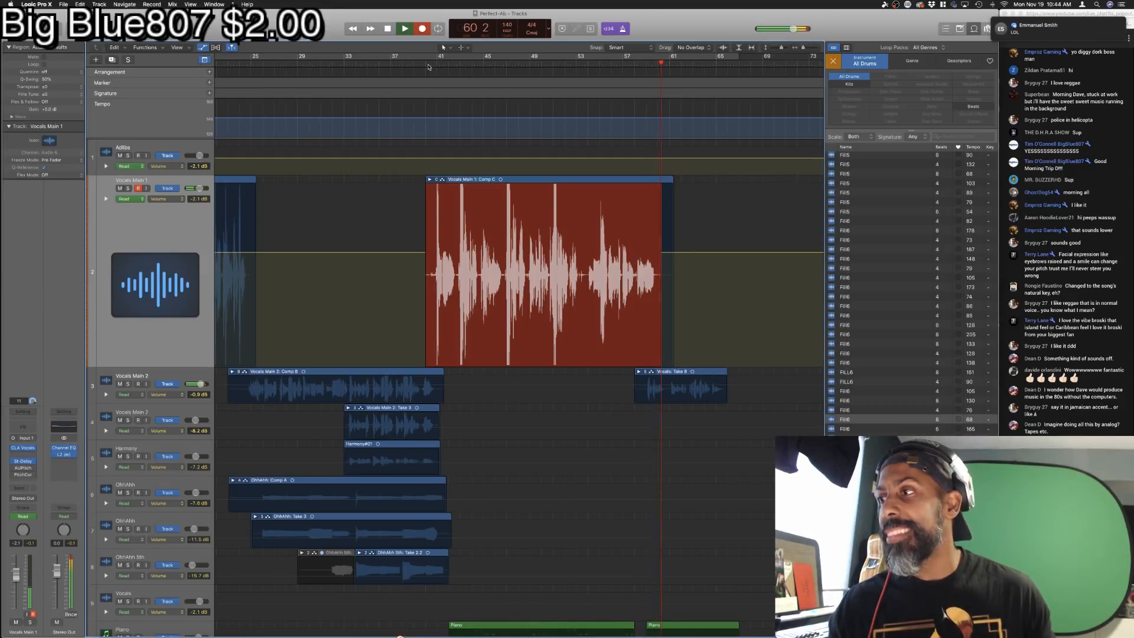
pyautogui.press('space')
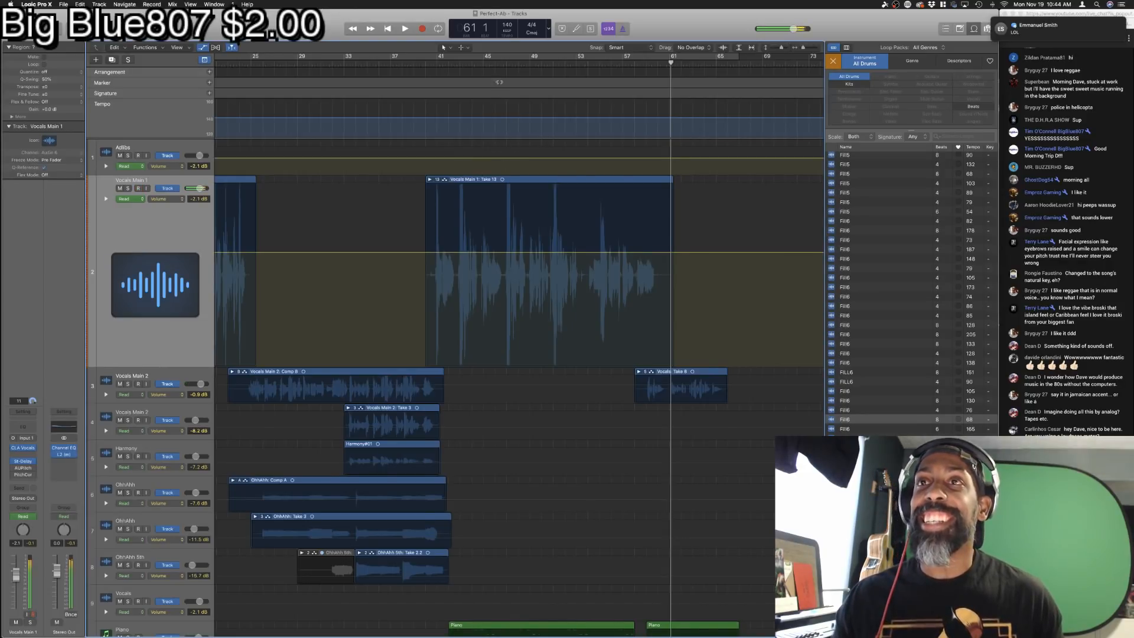
# Step: Play back short passages of the new vocal take around bar 47 and bar 43
pyautogui.click(505, 64)
pyautogui.press('space')
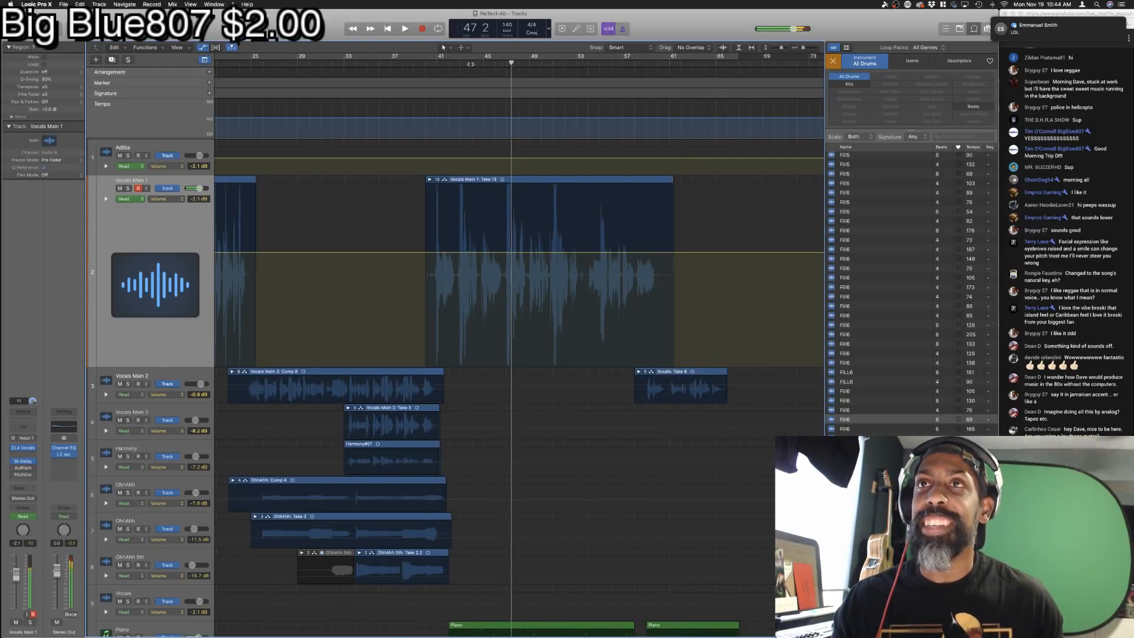
pyautogui.click(460, 63)
pyautogui.press('space')
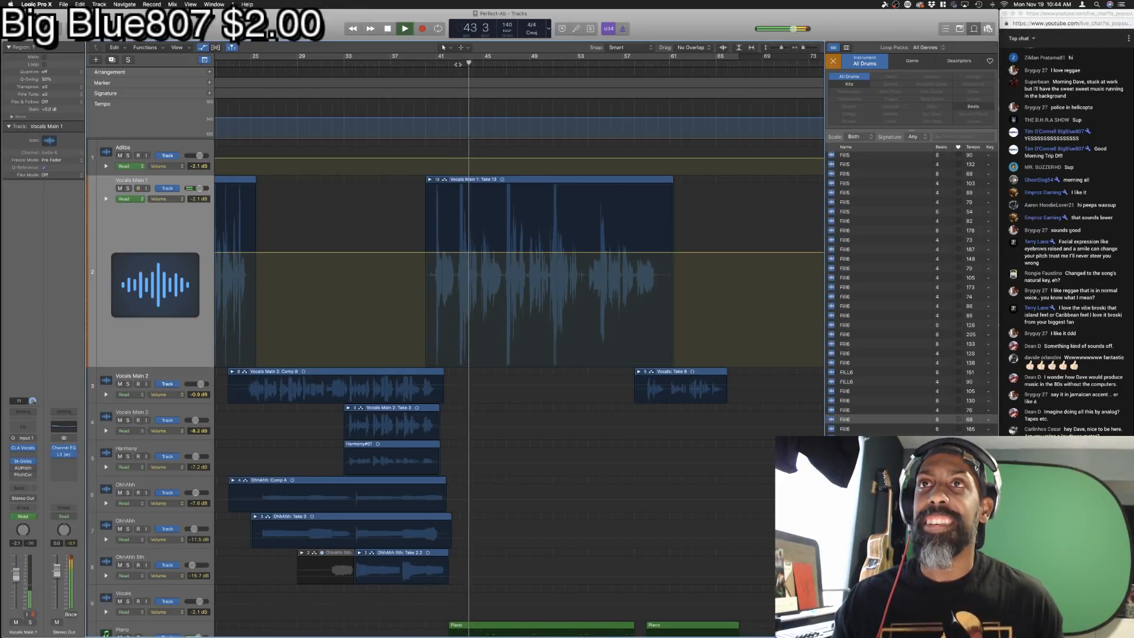
pyautogui.press('space')
# Step: Return the playhead to bar 40 and record another Vocals Main 1 take up to about bar 55
pyautogui.click(448, 64)
pyautogui.moveTo(448, 64); pyautogui.dragTo(426, 66)
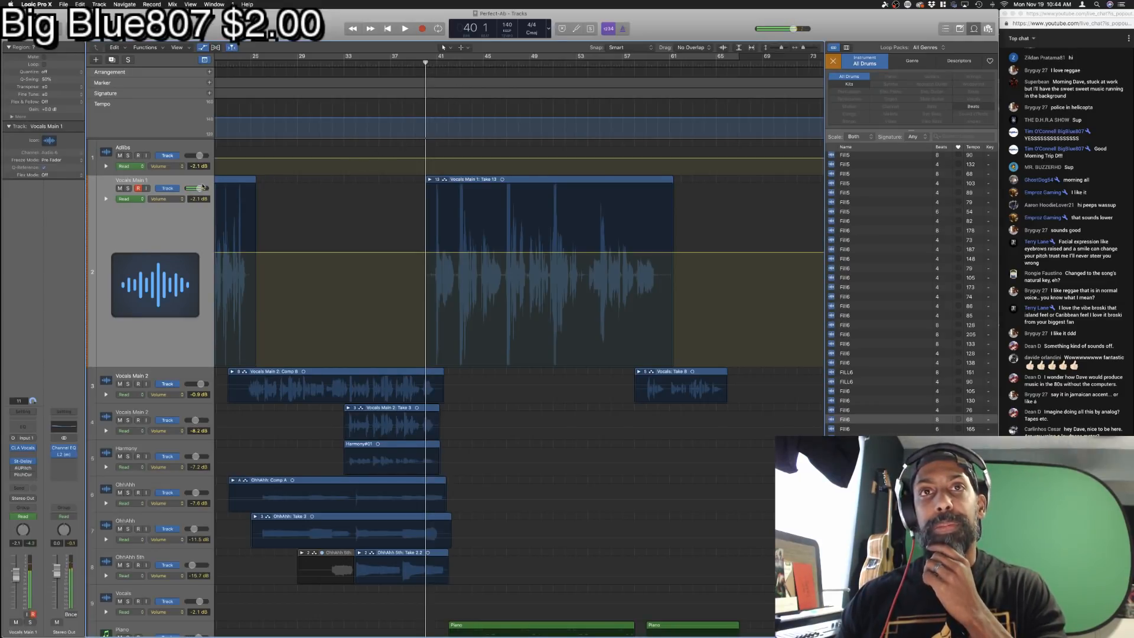
pyautogui.click(171, 179)
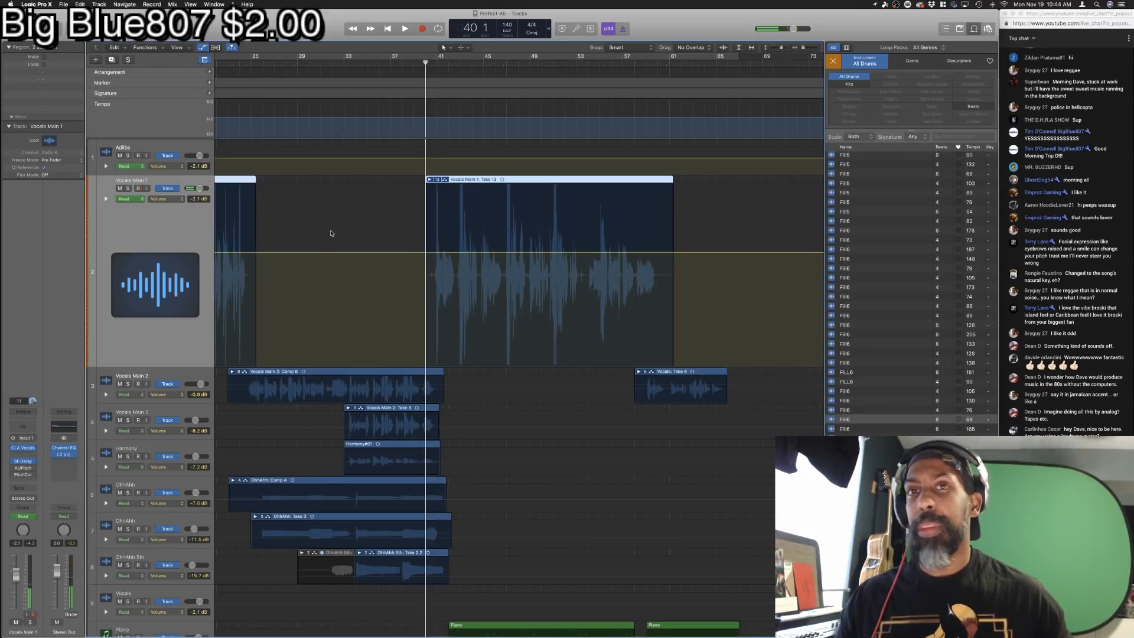
pyautogui.press('r')
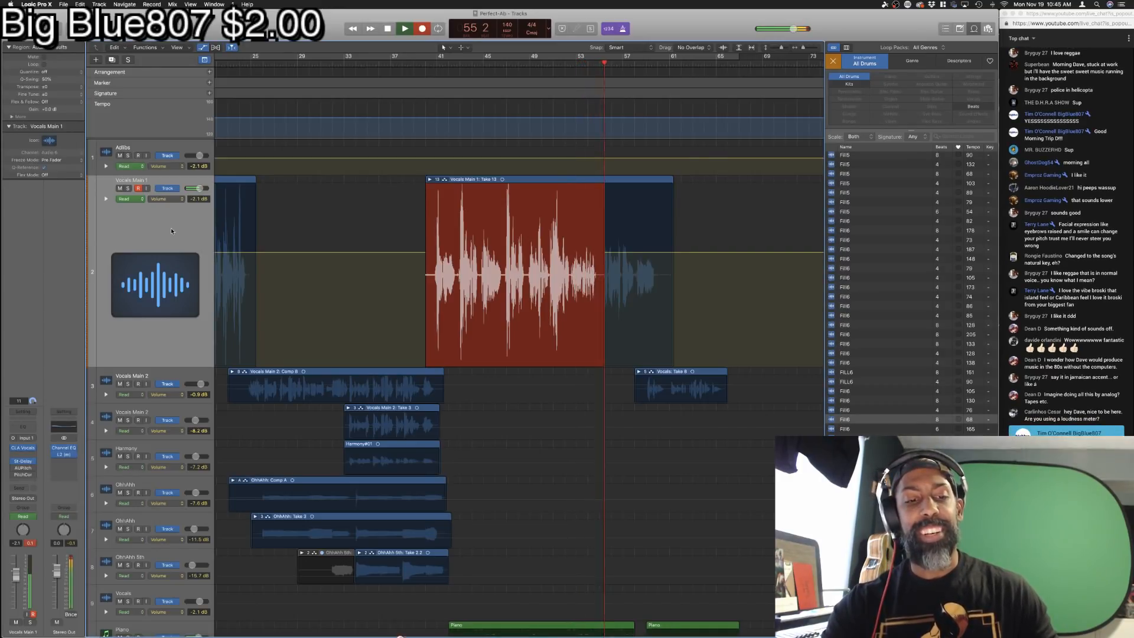
pyautogui.press('space')
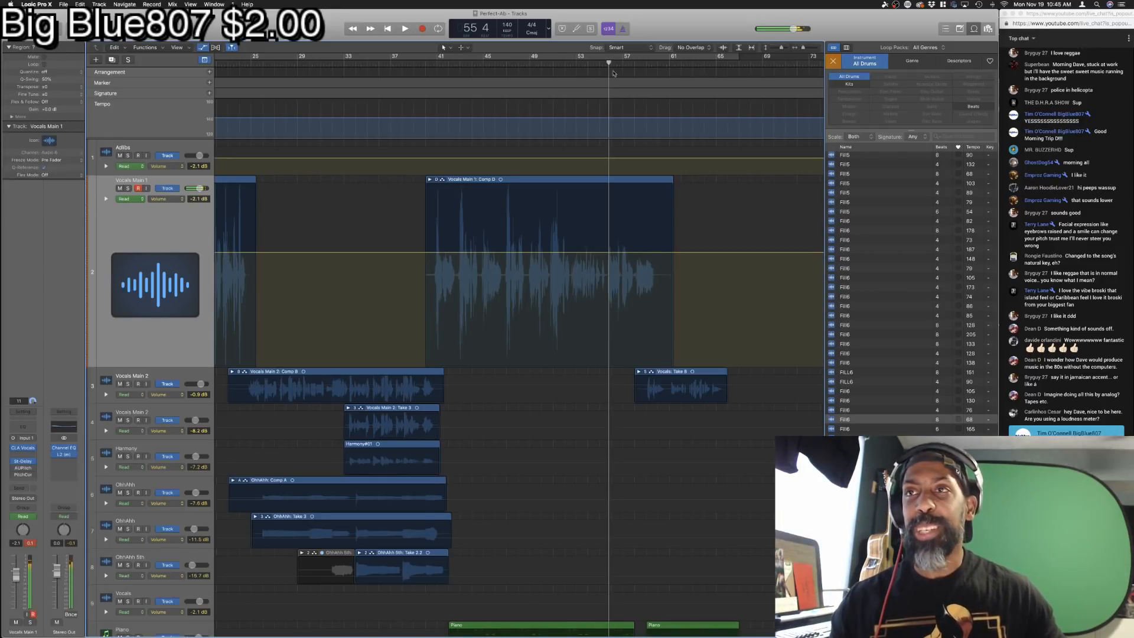
# Step: Play back the newly recorded Vocals Main 1 passage from bar 43 to about bar 48
pyautogui.click(461, 64)
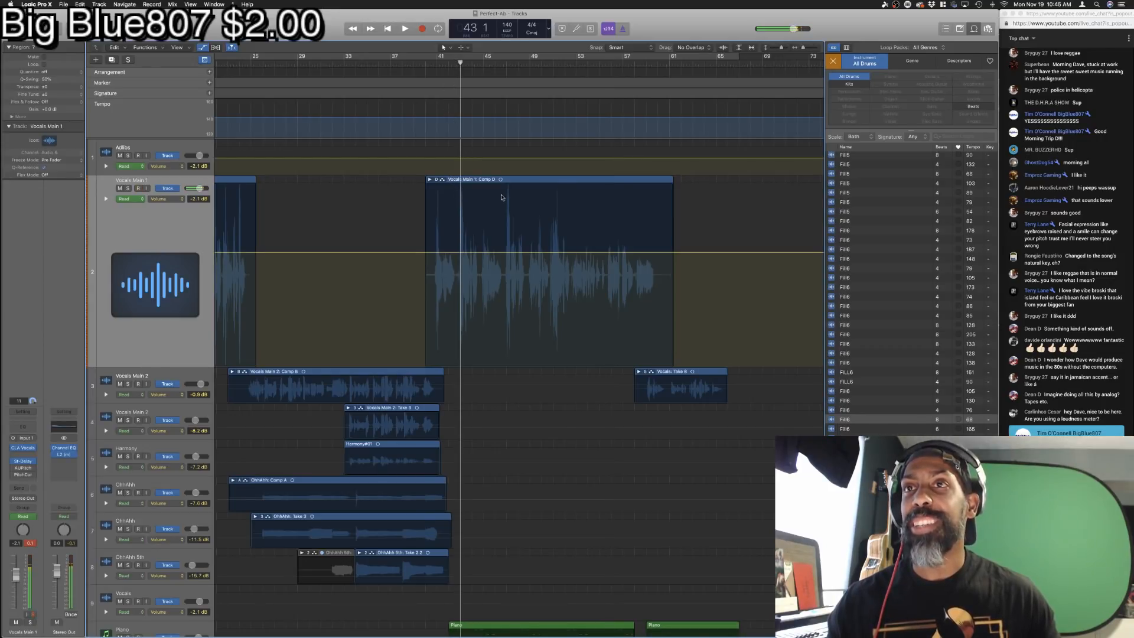
pyautogui.press('space')
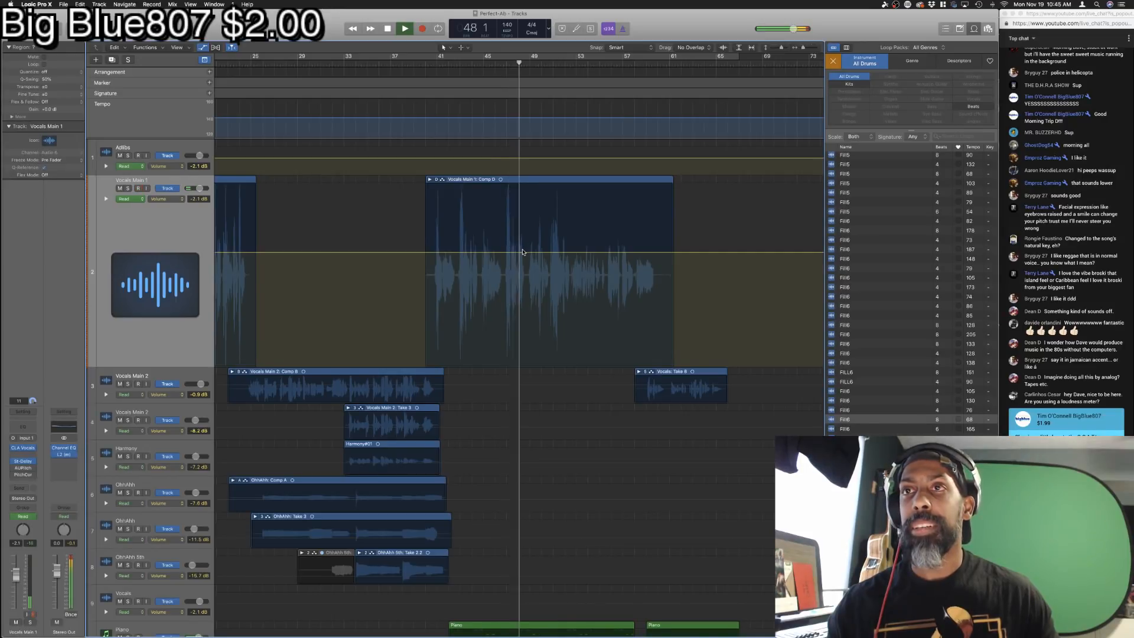
pyautogui.press('space')
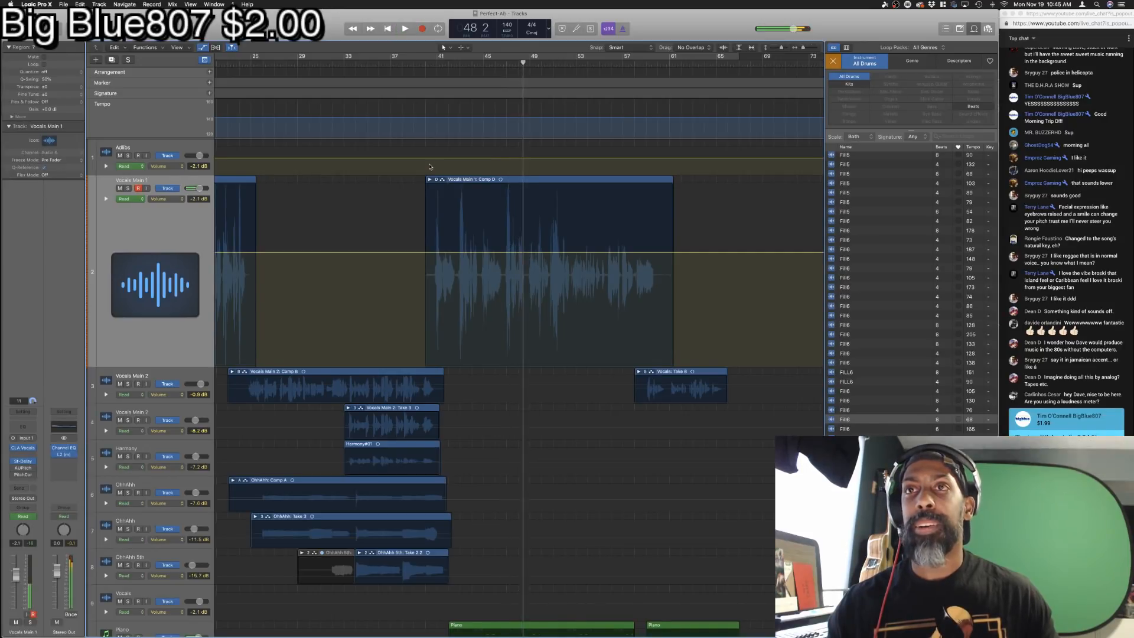
# Step: Record a further full Vocals Main 1 take from bar 40 to about bar 60
pyautogui.click(426, 64)
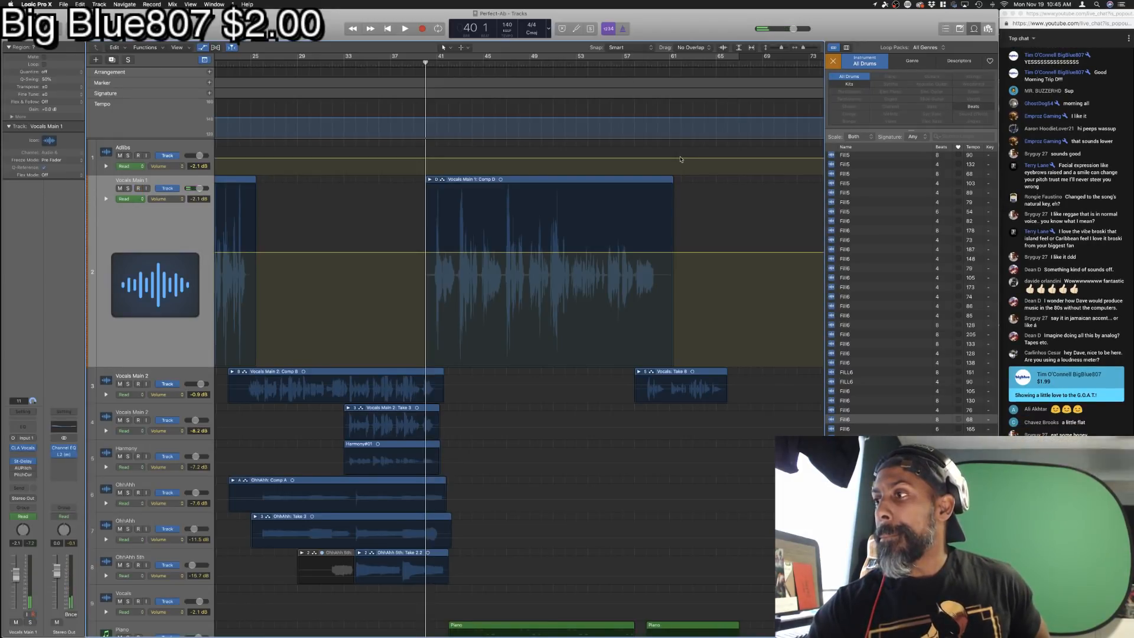
pyautogui.hotkey('ctrl', 'r')
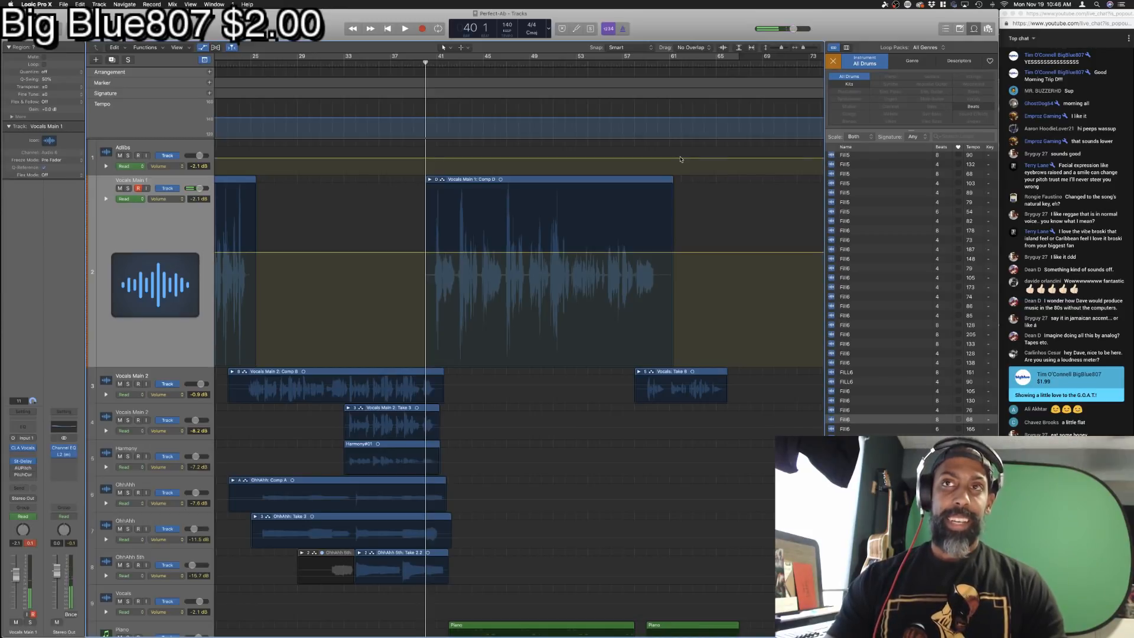
pyautogui.press('r')
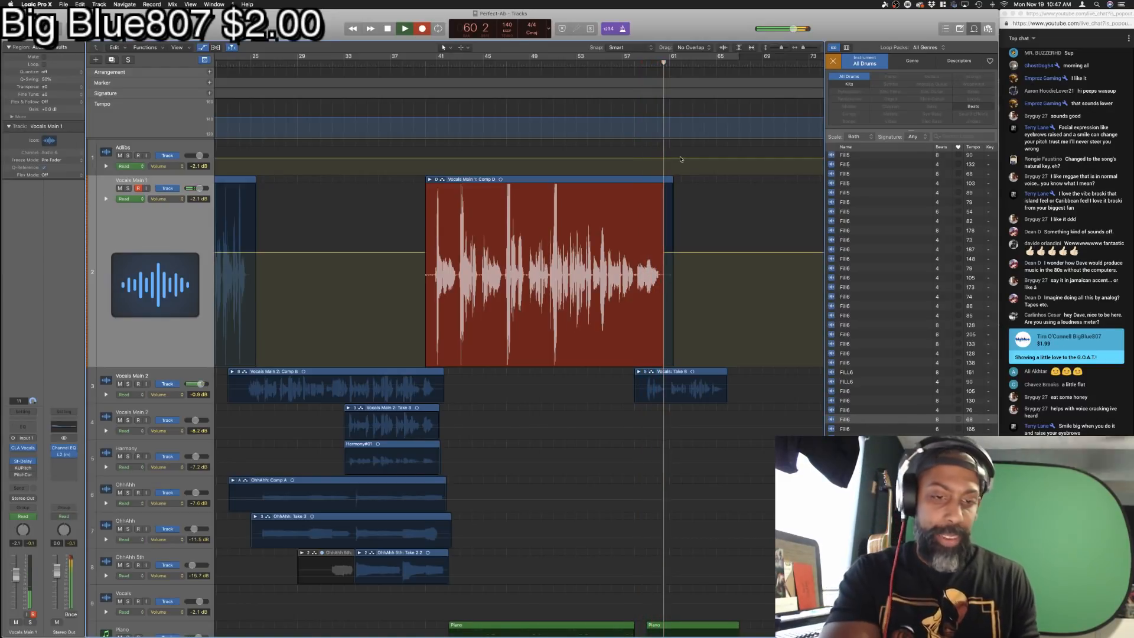
pyautogui.press('space')
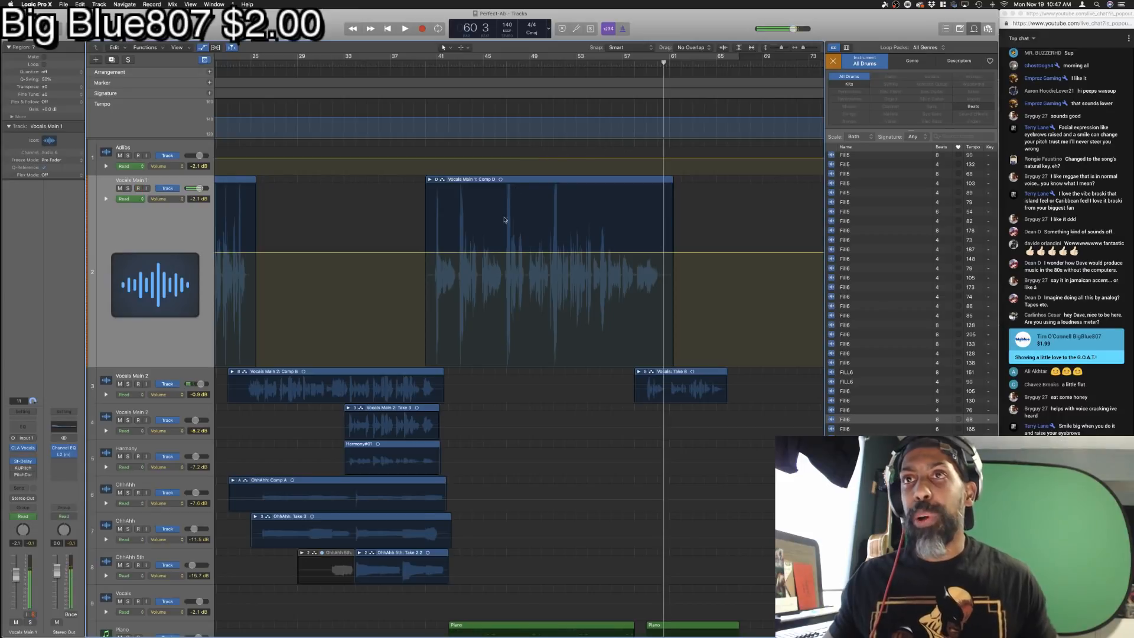
# Step: Play back short passages of the latest vocal take from bar 47 and bar 43
pyautogui.click(506, 63)
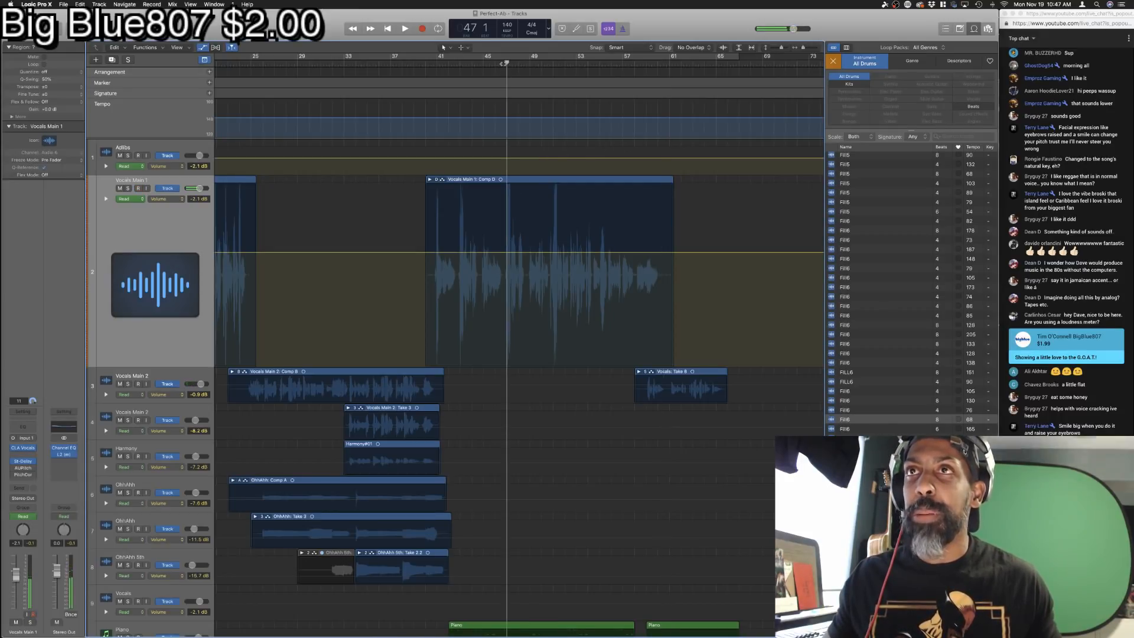
pyautogui.press('space')
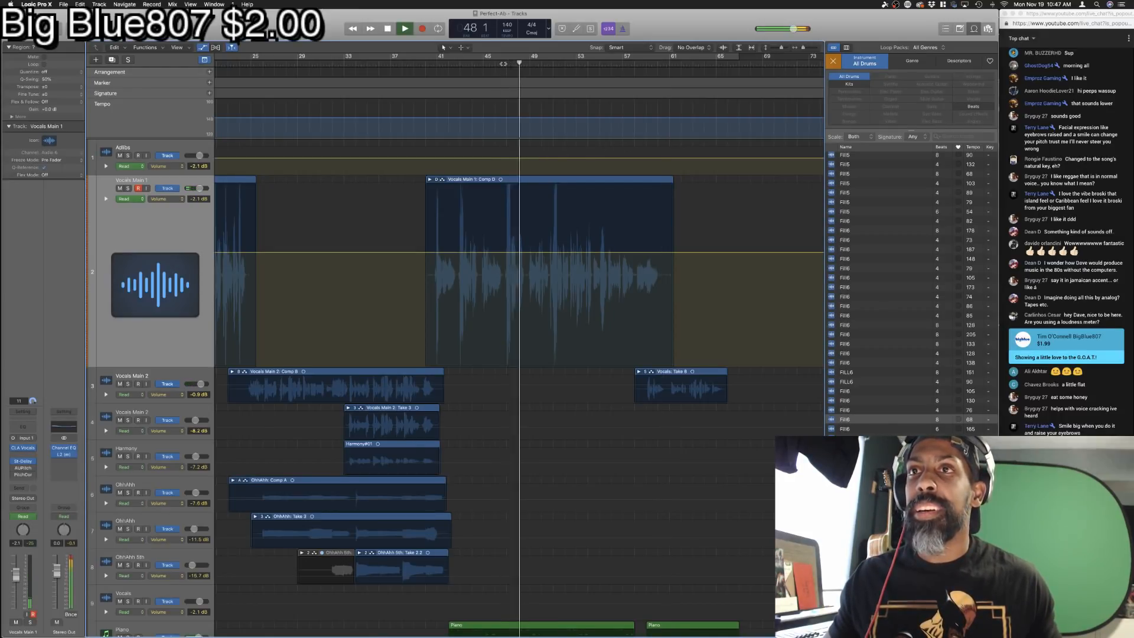
pyautogui.press('space')
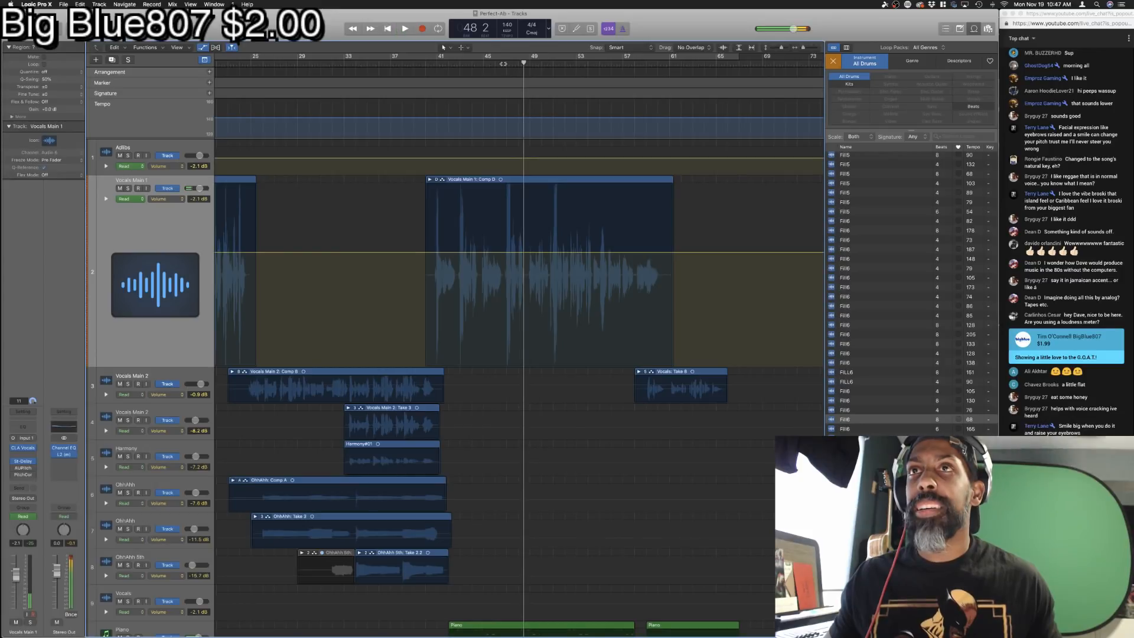
pyautogui.click(460, 65)
pyautogui.press('space')
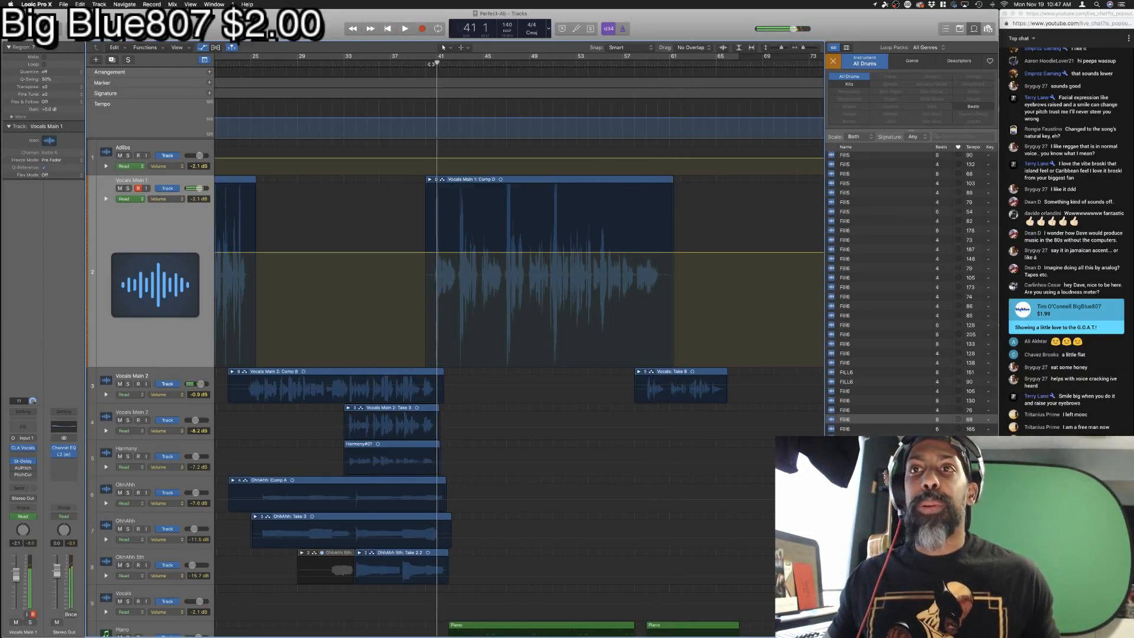
# Step: Play the vocal take's opening from bar 40 to about bar 44, and recheck the phrase from bar 47 to 48
pyautogui.click(426, 65)
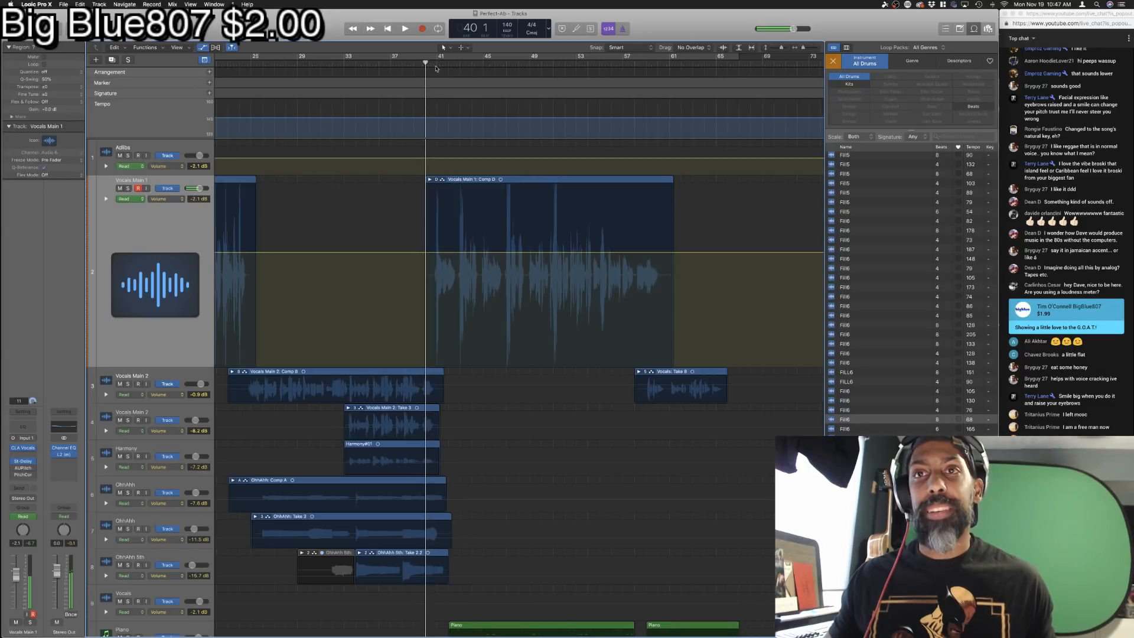
pyautogui.press('space')
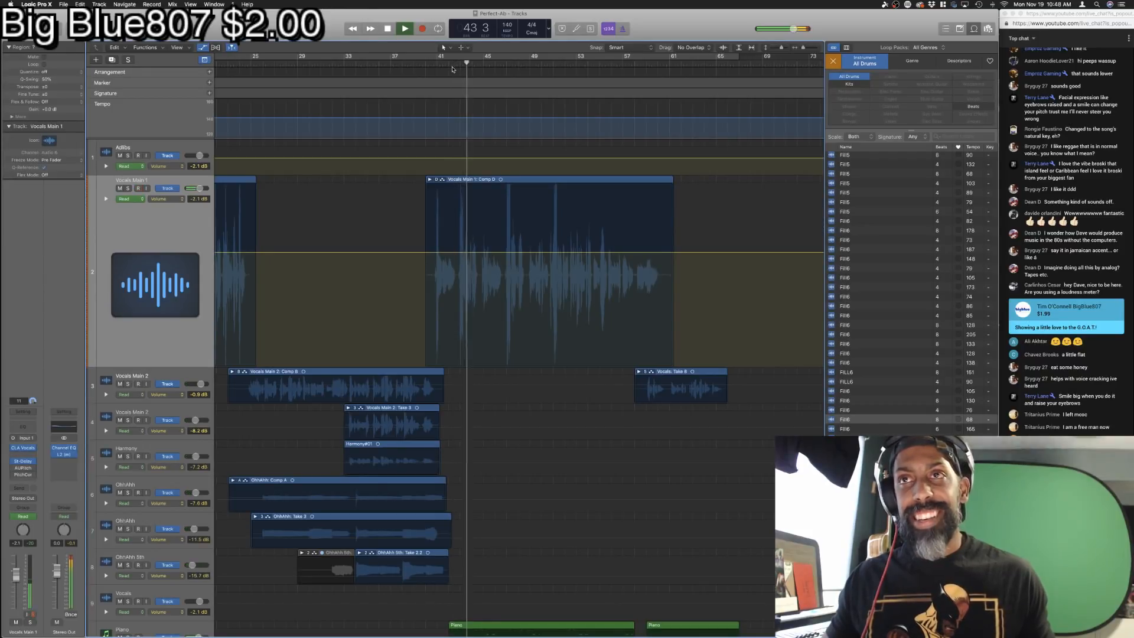
pyautogui.press('space')
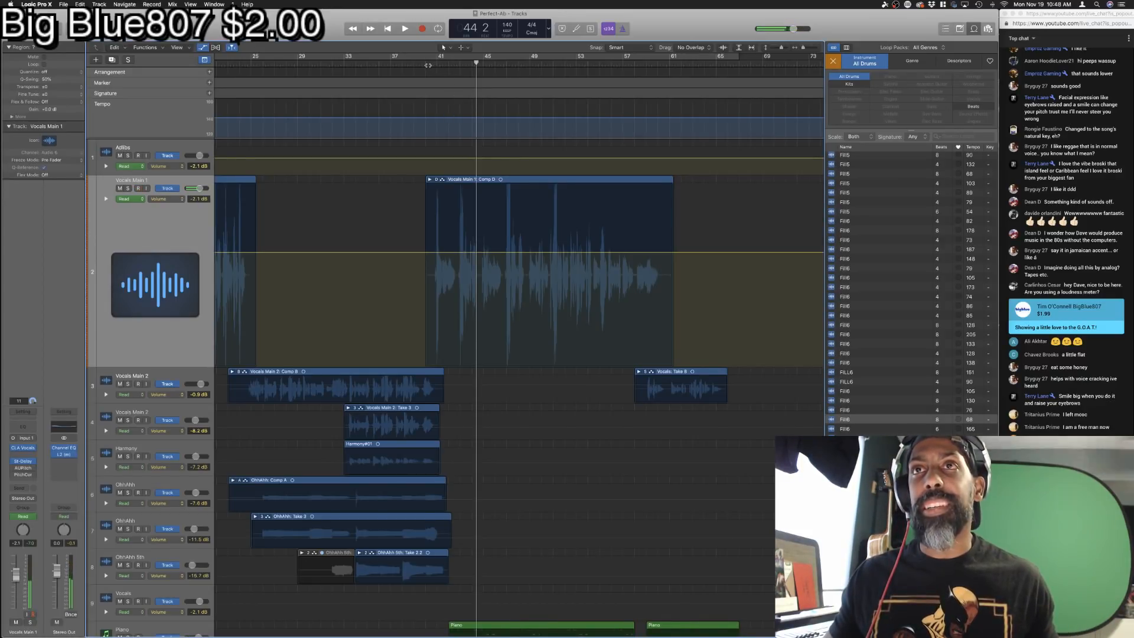
pyautogui.click(426, 64)
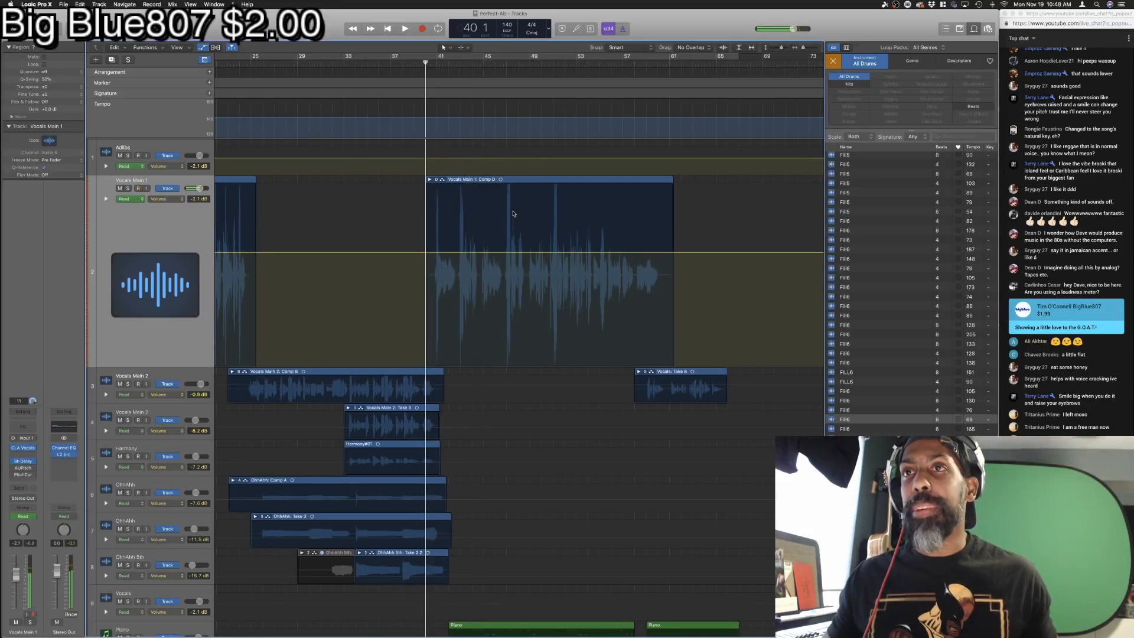
pyautogui.scroll(-5, 506, 275)
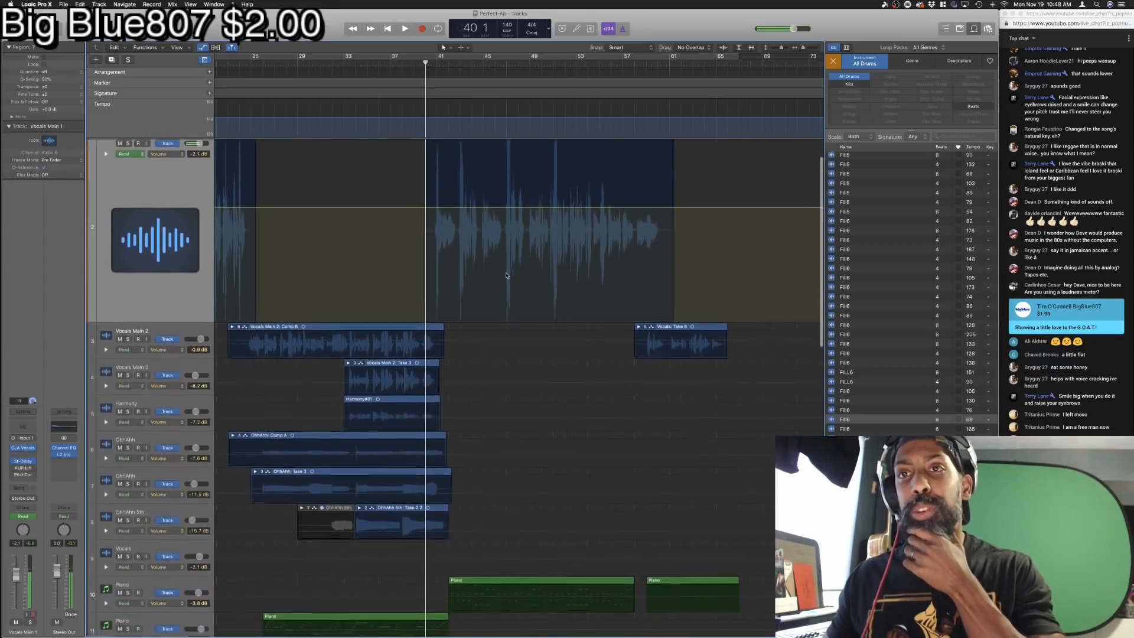
pyautogui.scroll(5, 506, 275)
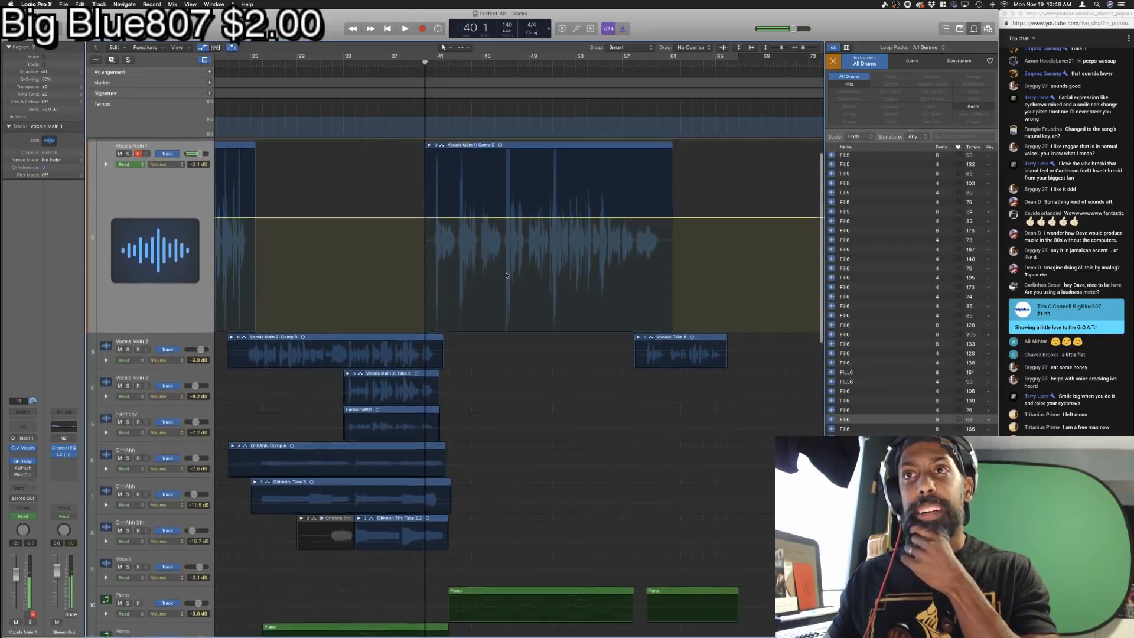
pyautogui.click(506, 62)
pyautogui.press('space')
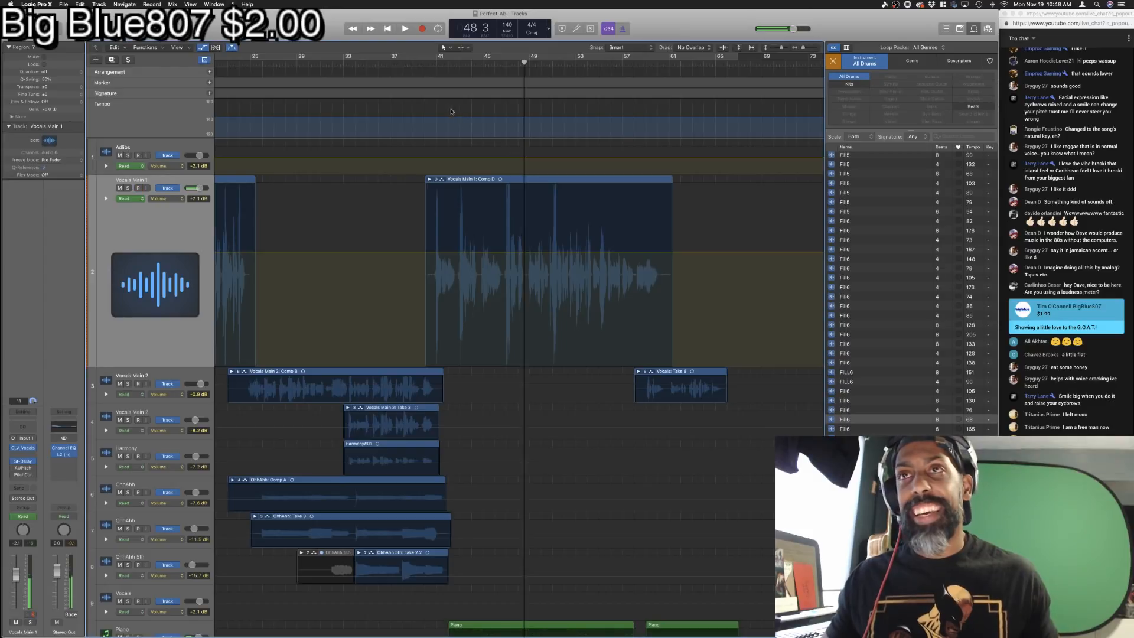
# Step: Set the playhead to bar 40 and record one more Vocals Main 1 take through to bar 61
pyautogui.click(426, 64)
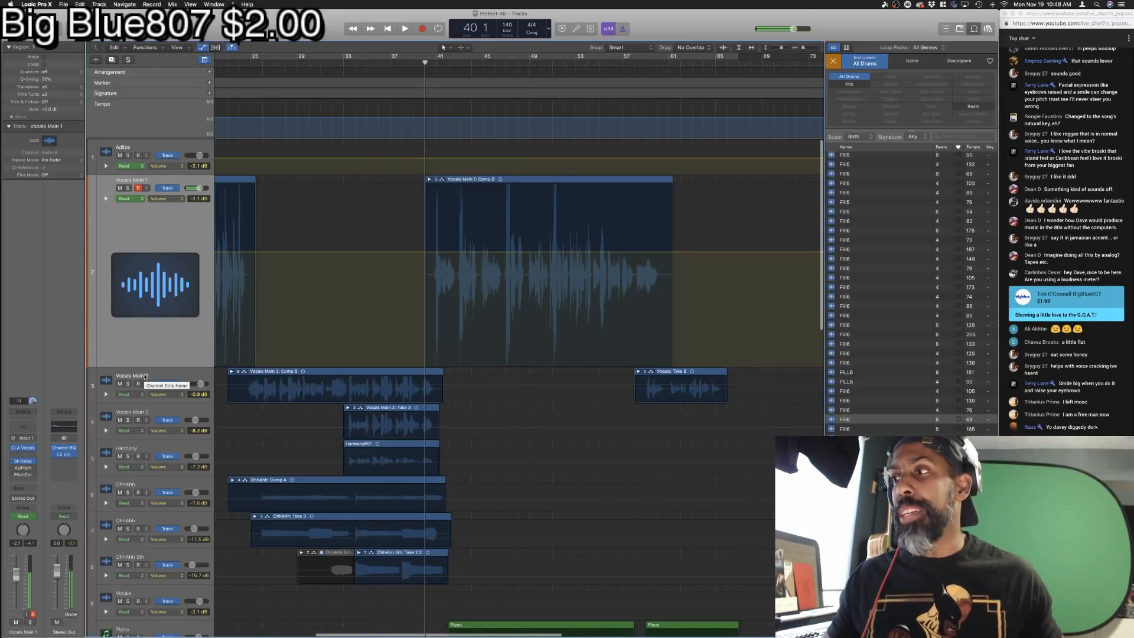
pyautogui.scroll(-5, 145, 377)
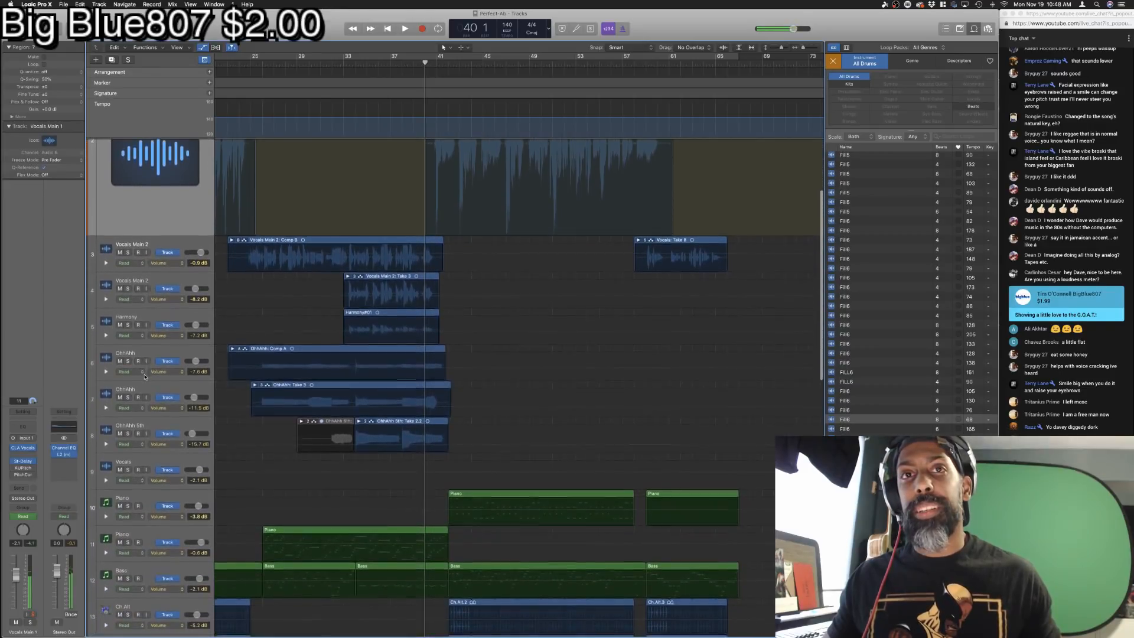
pyautogui.scroll(5, 144, 377)
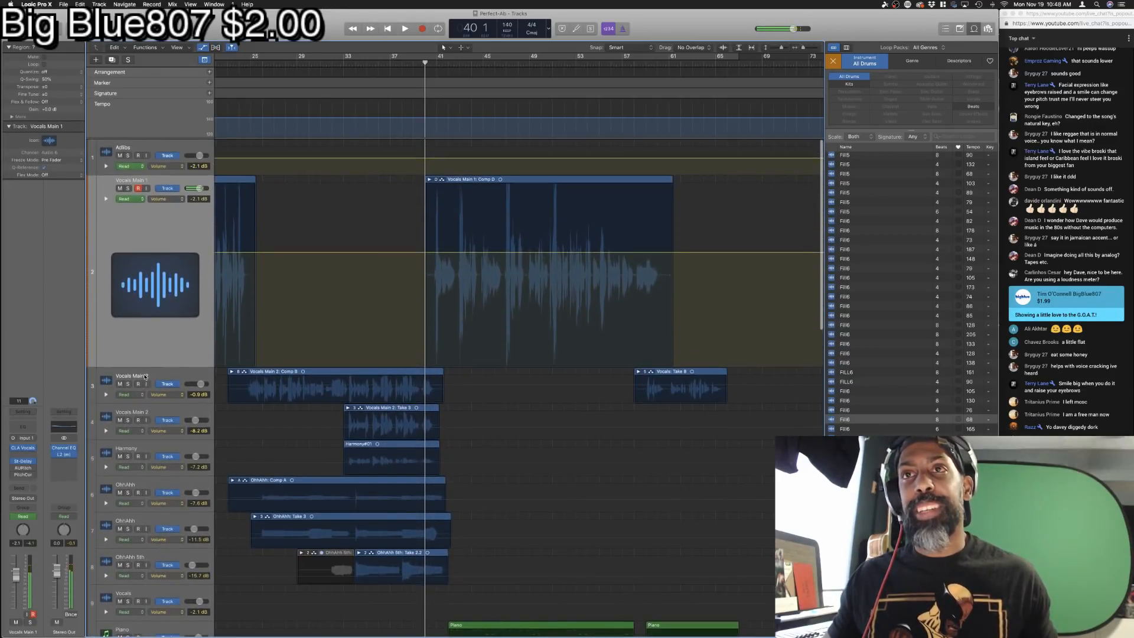
pyautogui.click(402, 191)
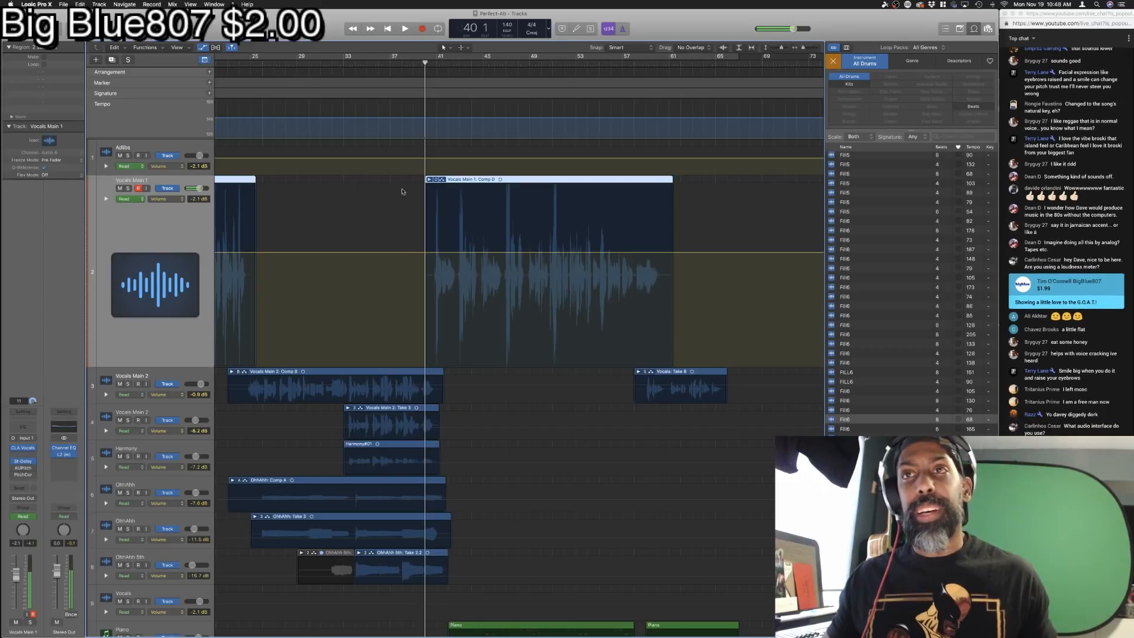
pyautogui.press('space')
pyautogui.click(320, 238)
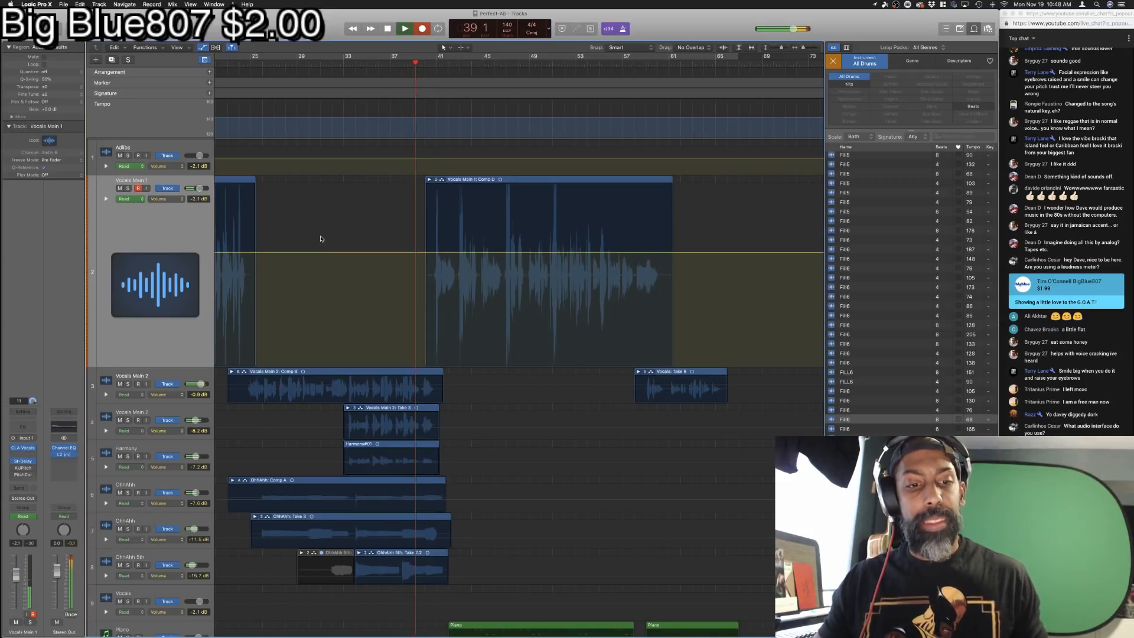
pyautogui.press('r')
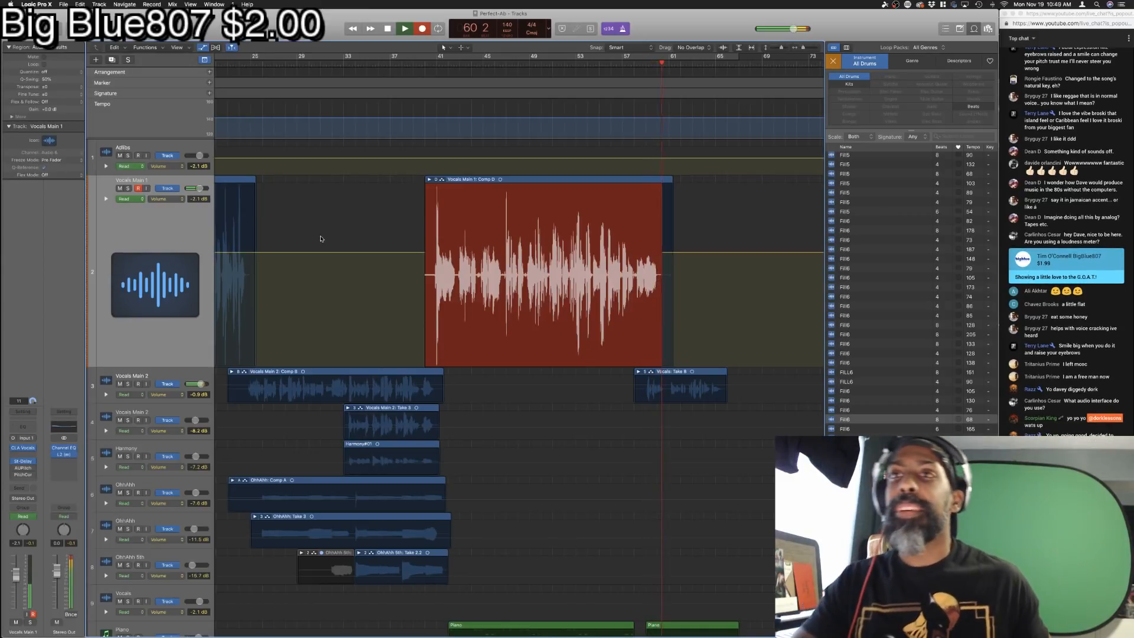
pyautogui.press('space')
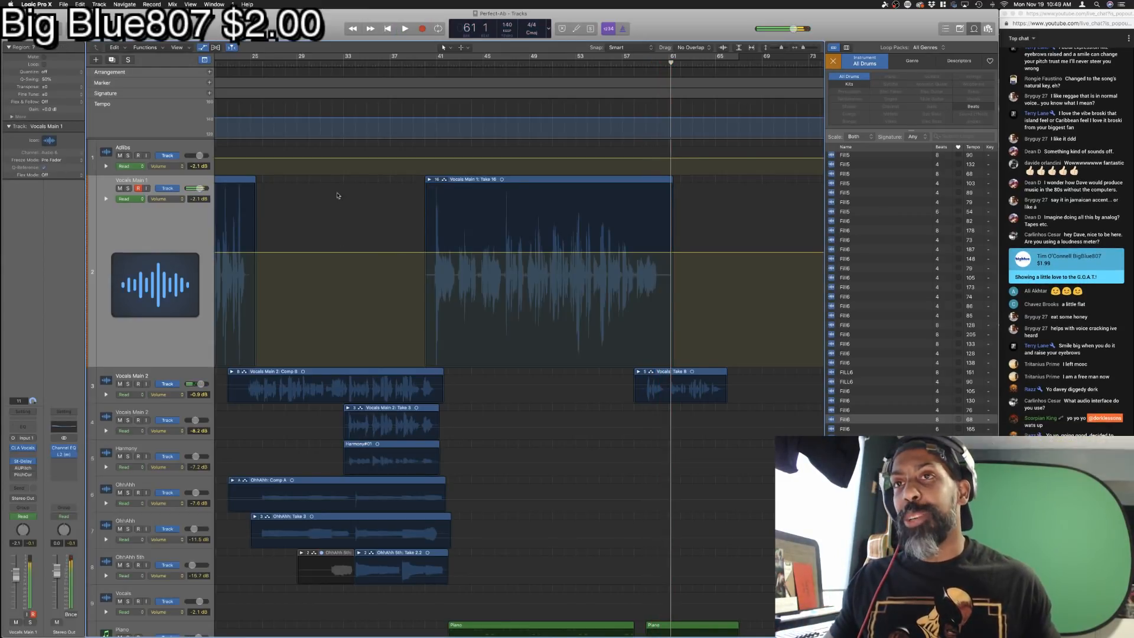
# Step: Play back the start of the new Vocals Main 1 take from bar 41 to about bar 44
pyautogui.click(438, 64)
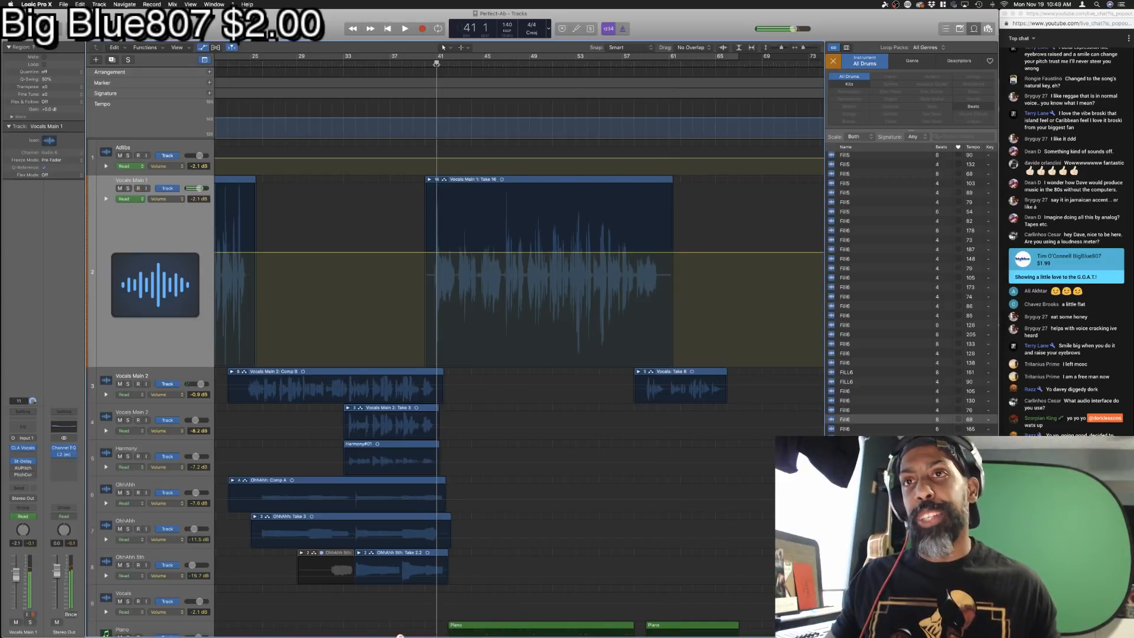
pyautogui.press('space')
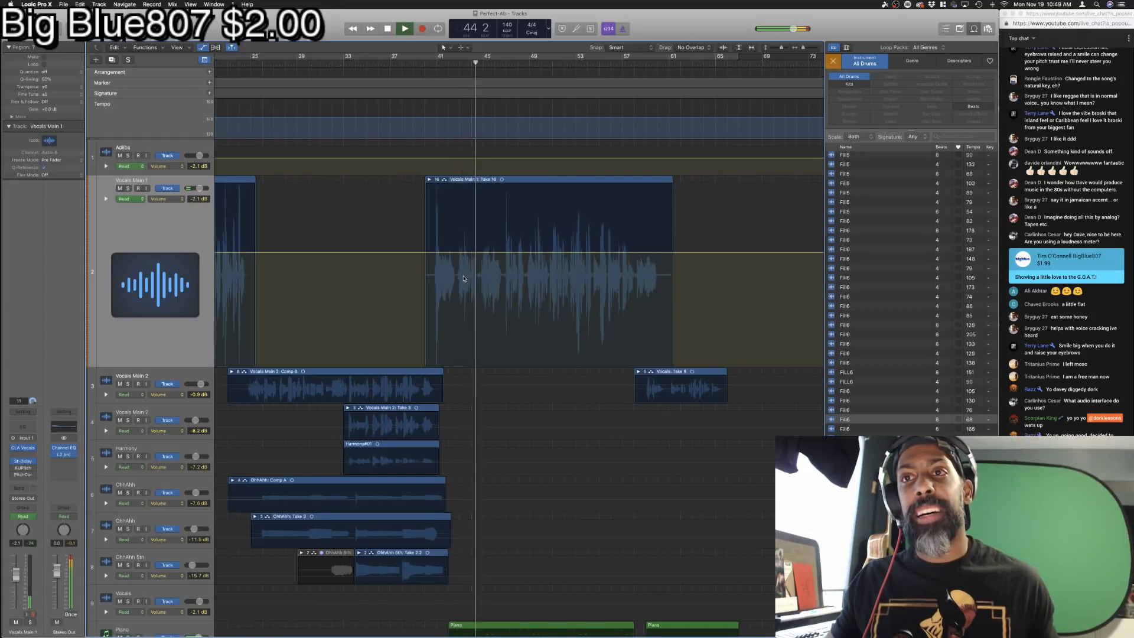
pyautogui.press('space')
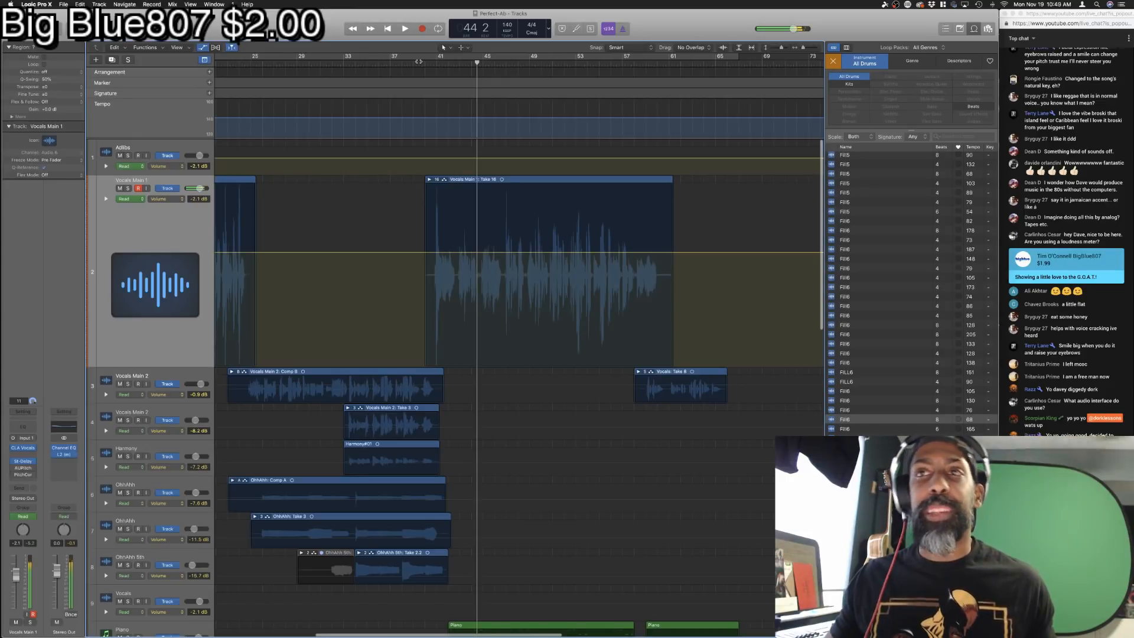
# Step: Zoom out to show the whole arrangement and play the song from bar 24, near the start of Vocals Main 2
pyautogui.press('super+Left')
pyautogui.press('super+Left')
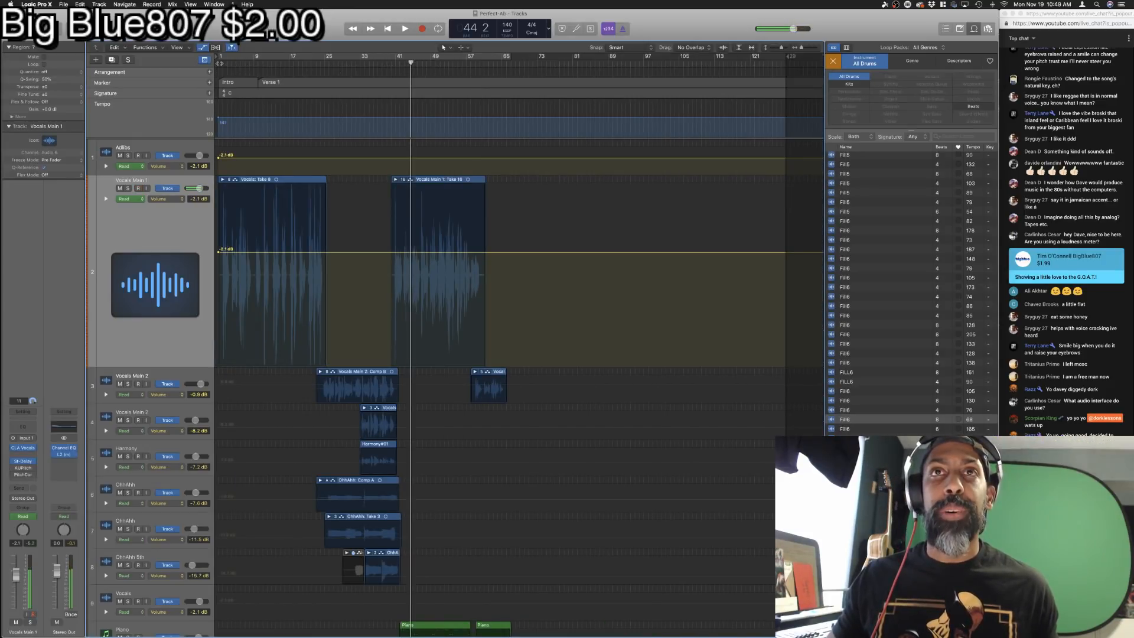
pyautogui.press('Return')
pyautogui.click(322, 61)
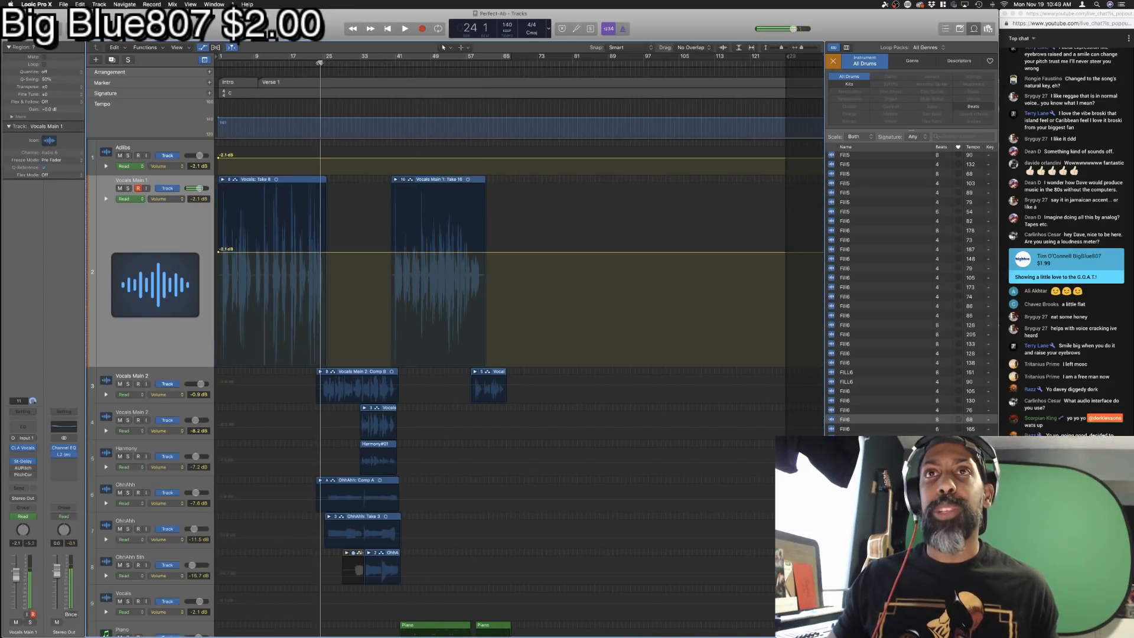
pyautogui.press('space')
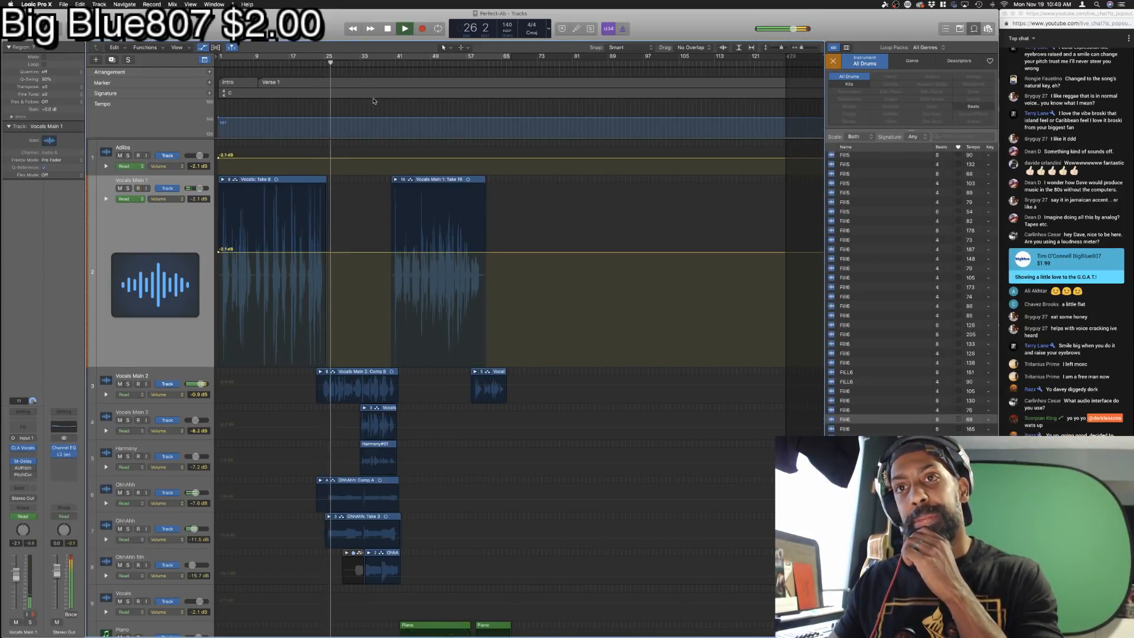
# Step: Listen on through bar 60 with normal track height restored, and reselect Vocals Main 1 with the playhead at bar 40
pyautogui.click(179, 376)
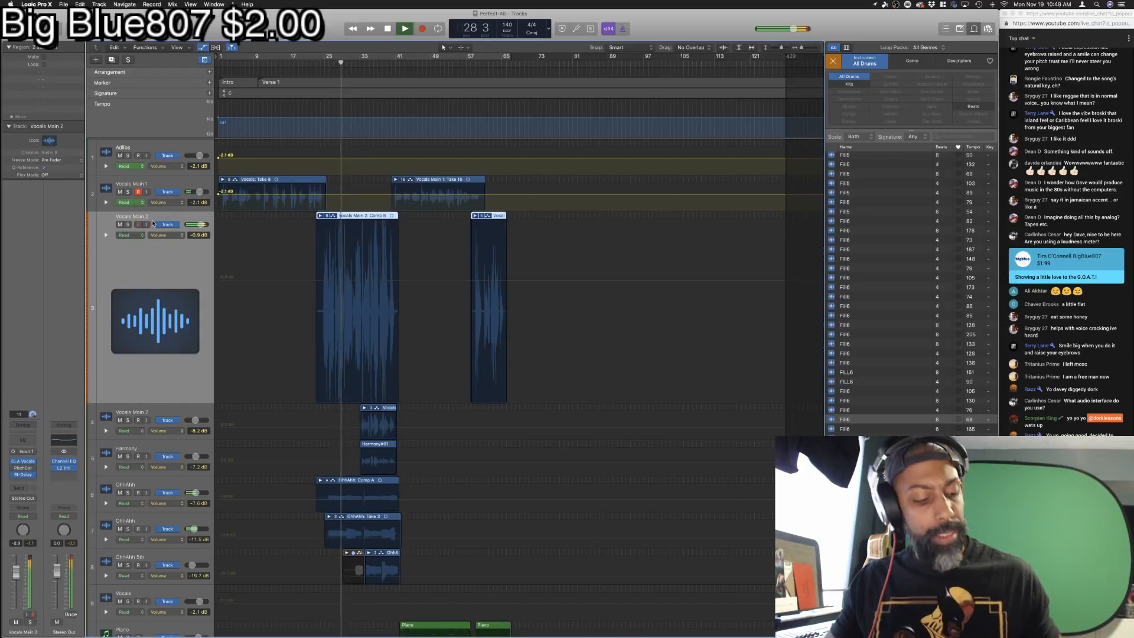
pyautogui.hotkey('ctrl', 'z')
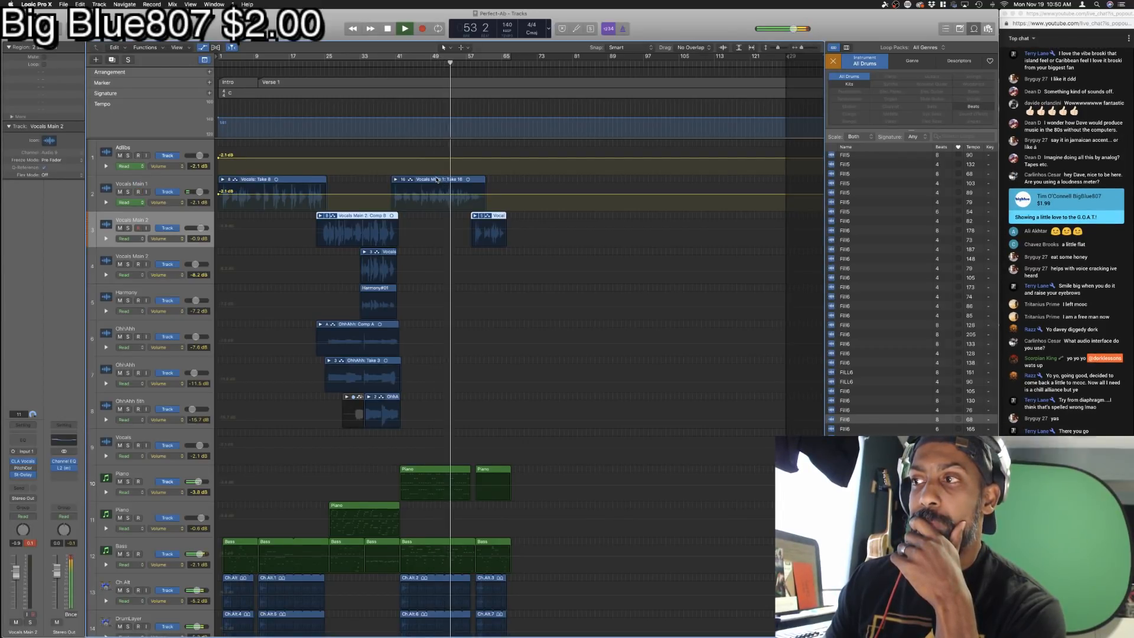
pyautogui.click(161, 184)
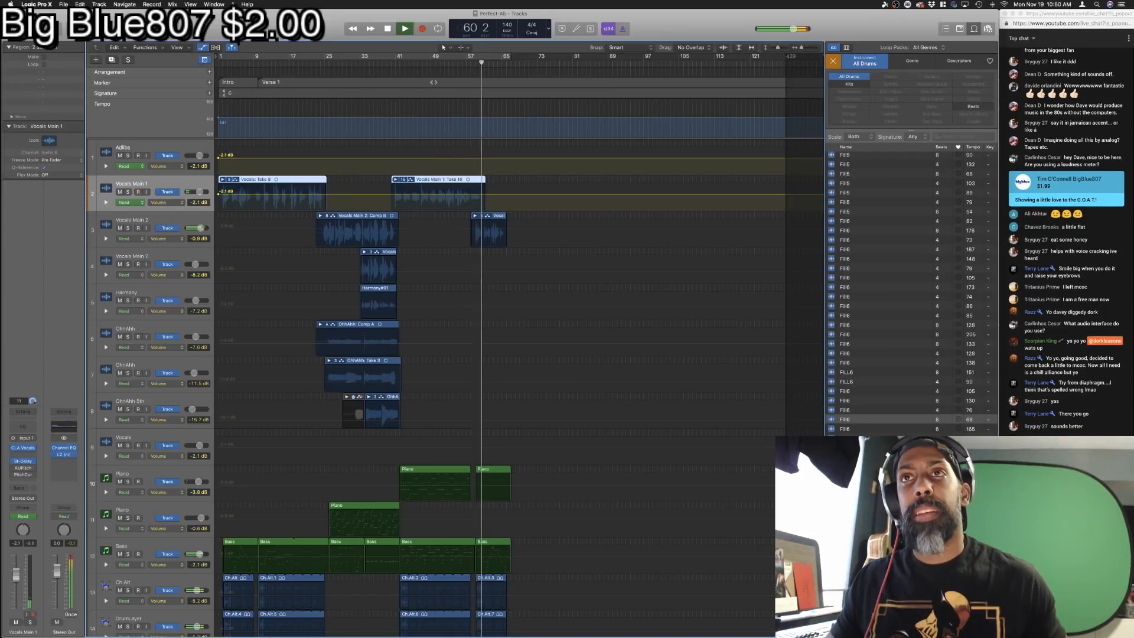
pyautogui.click(391, 64)
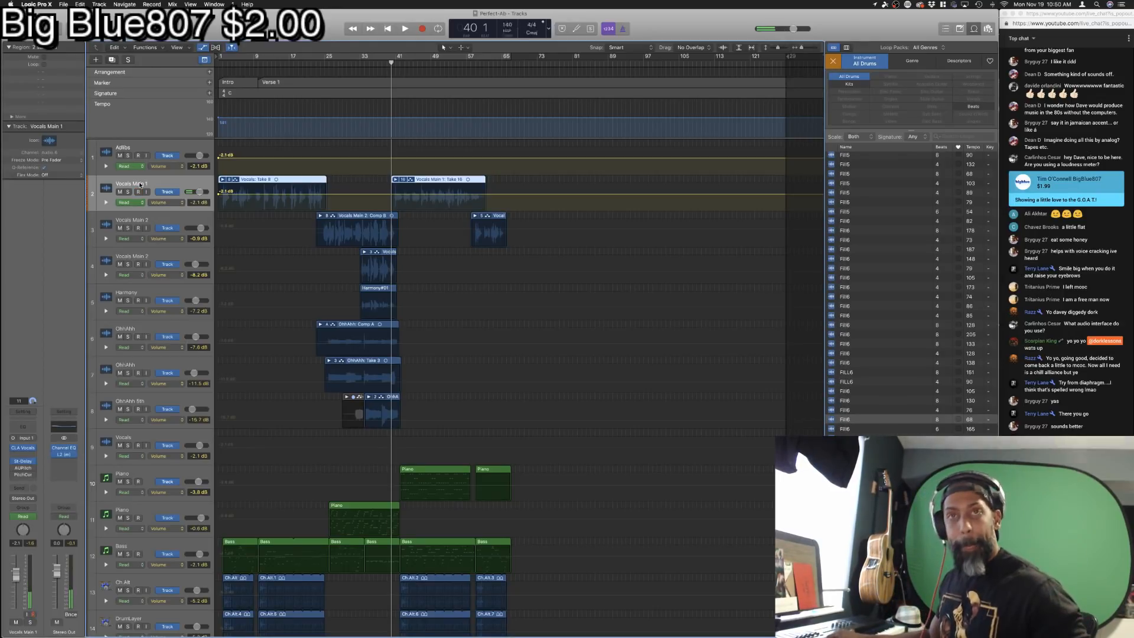
# Step: Audition the section from bar 40 to about bar 48 with the upper Piano track selected, returning the playhead to bar 40
pyautogui.press('Down')
pyautogui.press('Down')
pyautogui.press('Down')
pyautogui.press('Down')
pyautogui.press('Down')
pyautogui.press('Down')
pyautogui.press('Down')
pyautogui.press('Down')
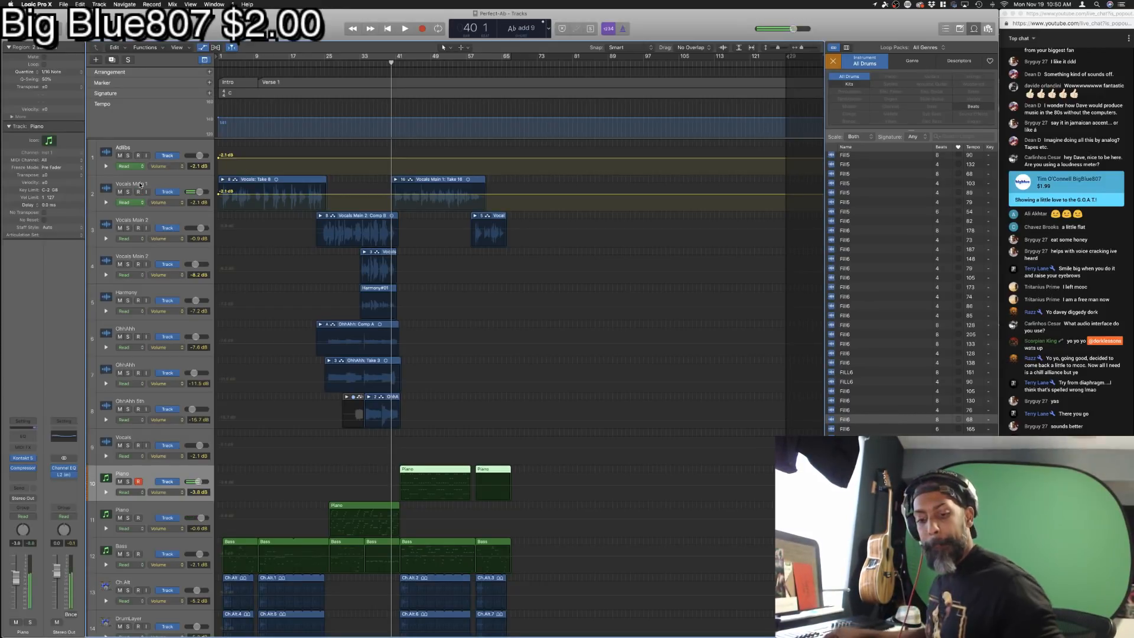
pyautogui.press('XF86AudioRaiseVolume')
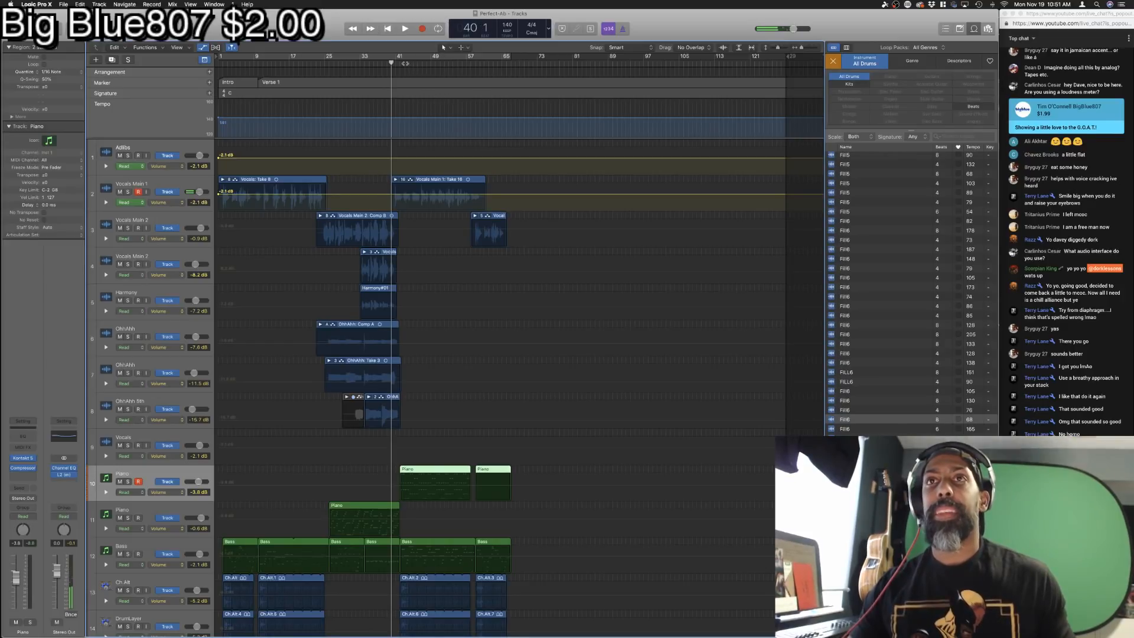
pyautogui.press('space')
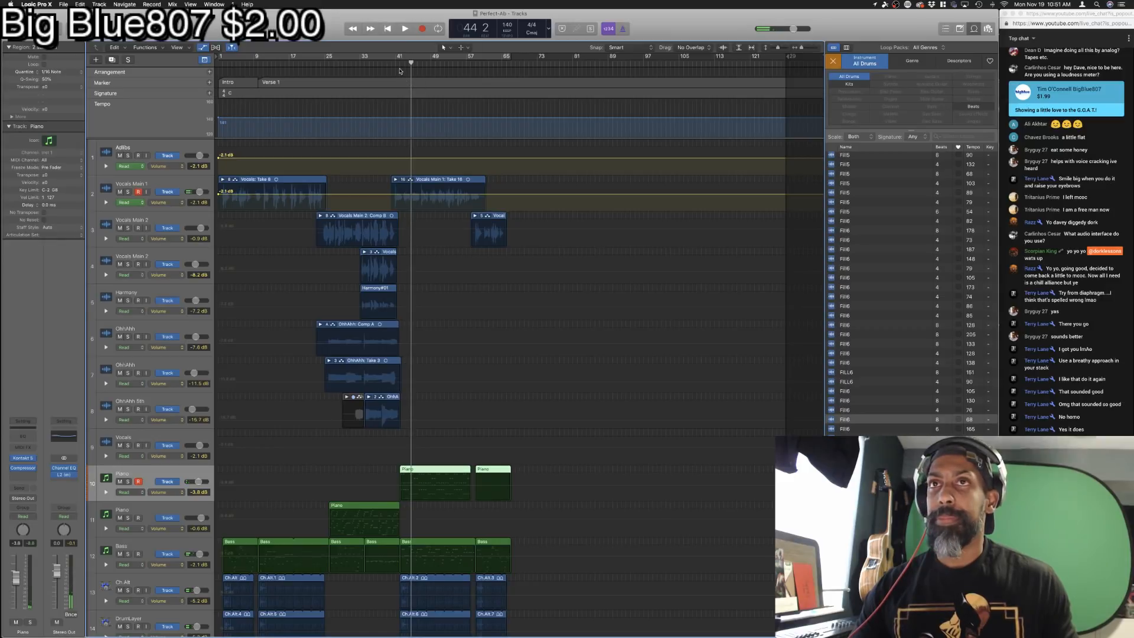
pyautogui.click(400, 66)
pyautogui.press('space')
pyautogui.click(390, 66)
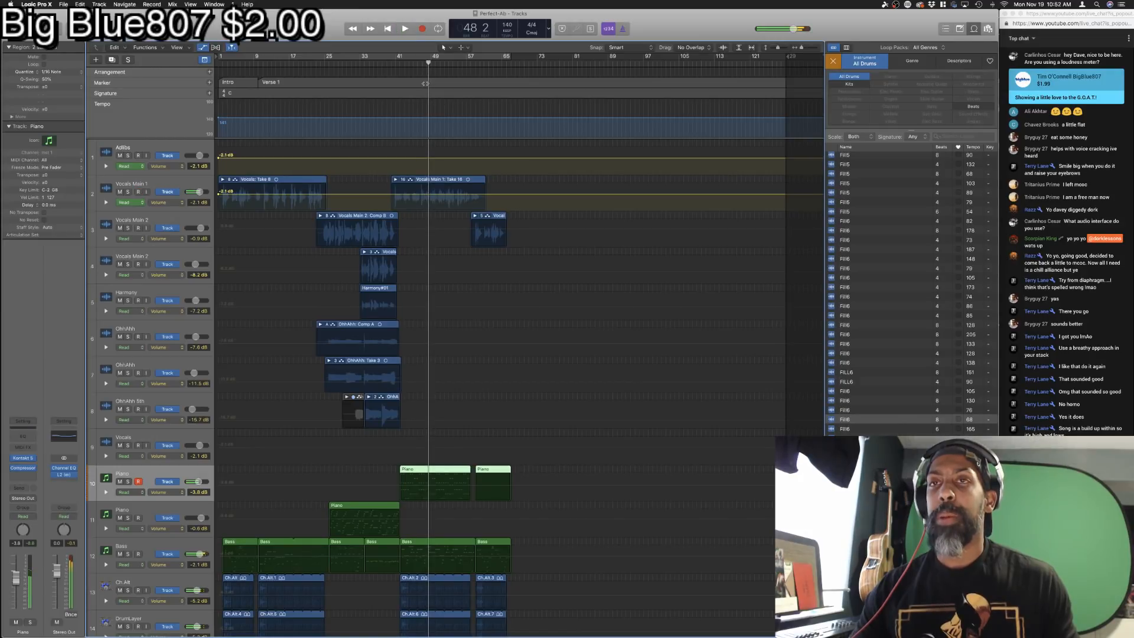
pyautogui.moveTo(396, 69); pyautogui.dragTo(391, 65)
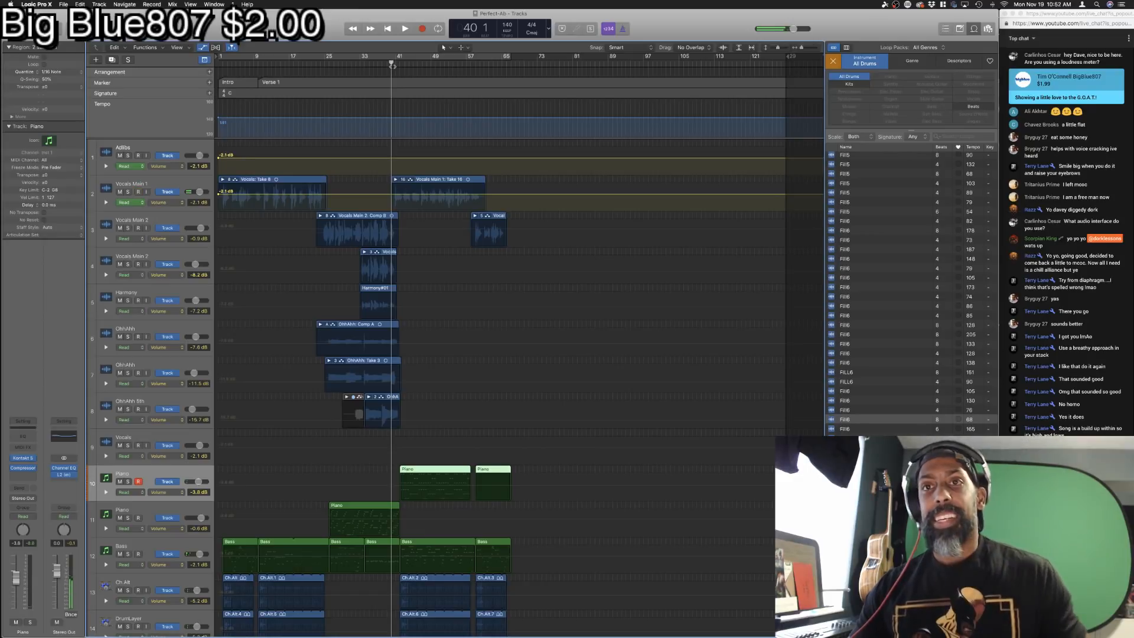
# Step: Create an empty new track with the same settings as Vocals Main 1, directly below it
pyautogui.click(148, 183)
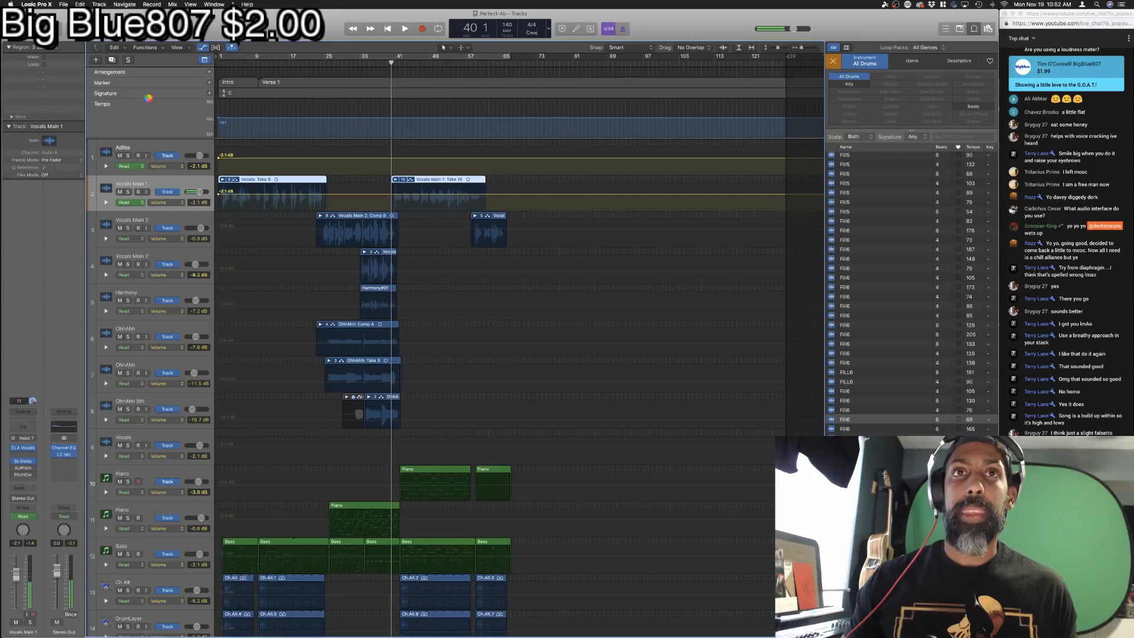
pyautogui.press('super+d')
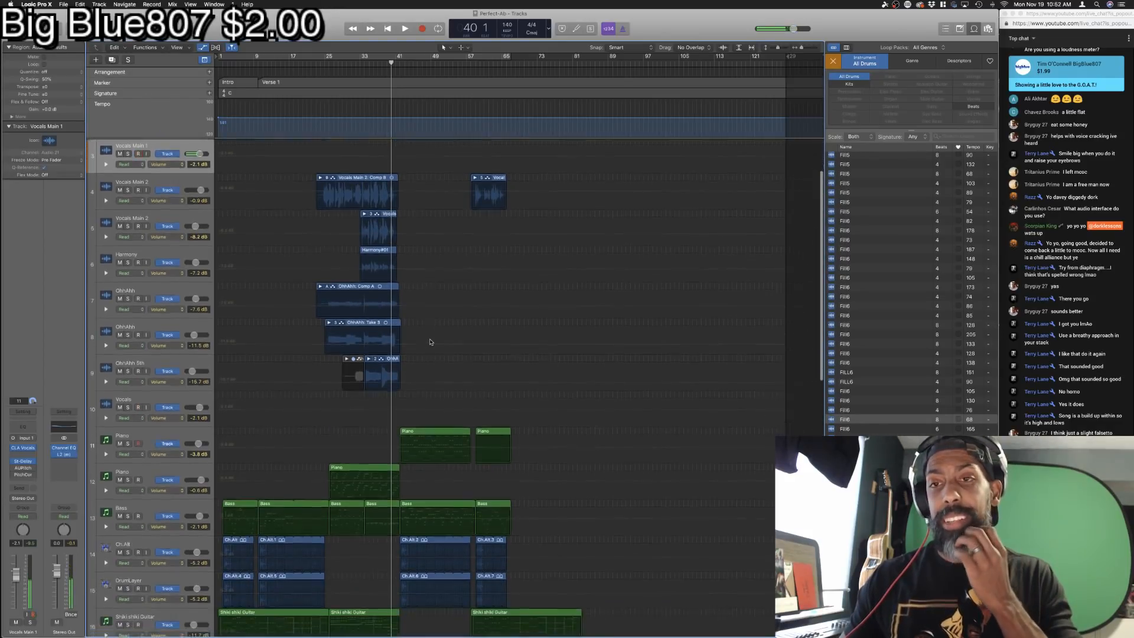
pyautogui.scroll(-2, 430, 341)
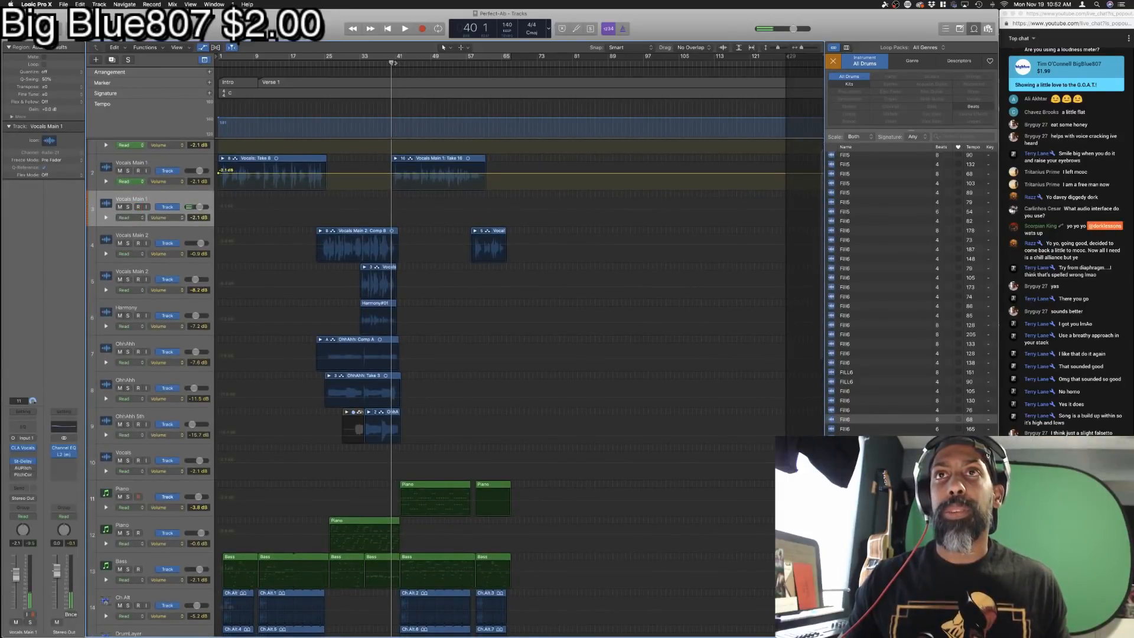
# Step: Play the section from bar 40 to about bar 60 while reviewing the instrument tracks, and select the Shiki shiki Guitar track
pyautogui.press('space')
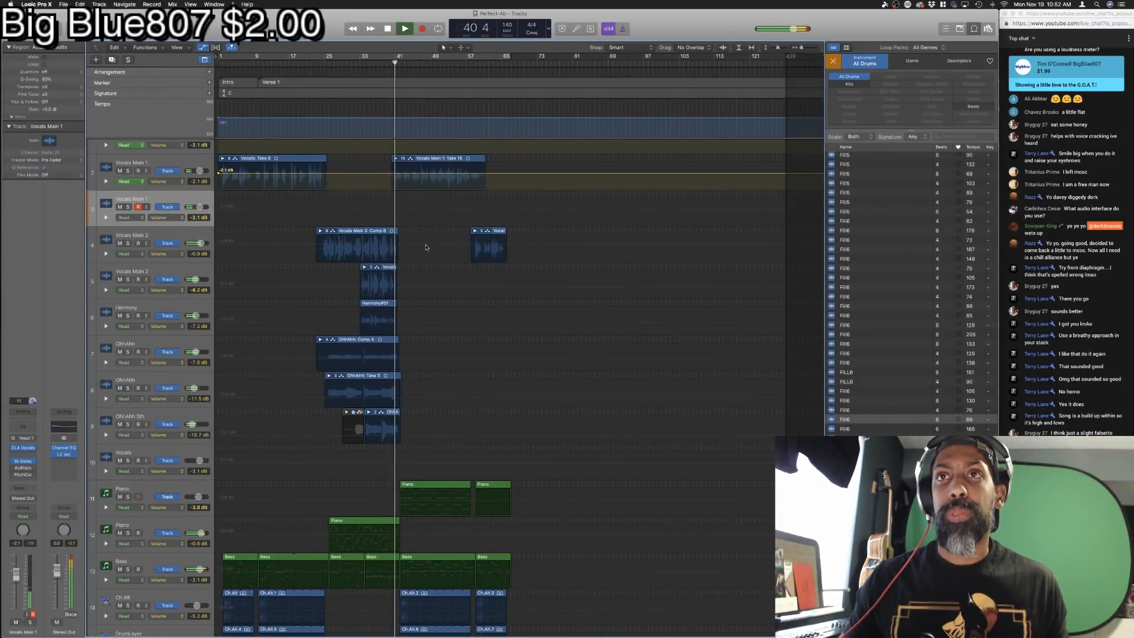
pyautogui.scroll(-4, 421, 340)
pyautogui.scroll(-4, 422, 340)
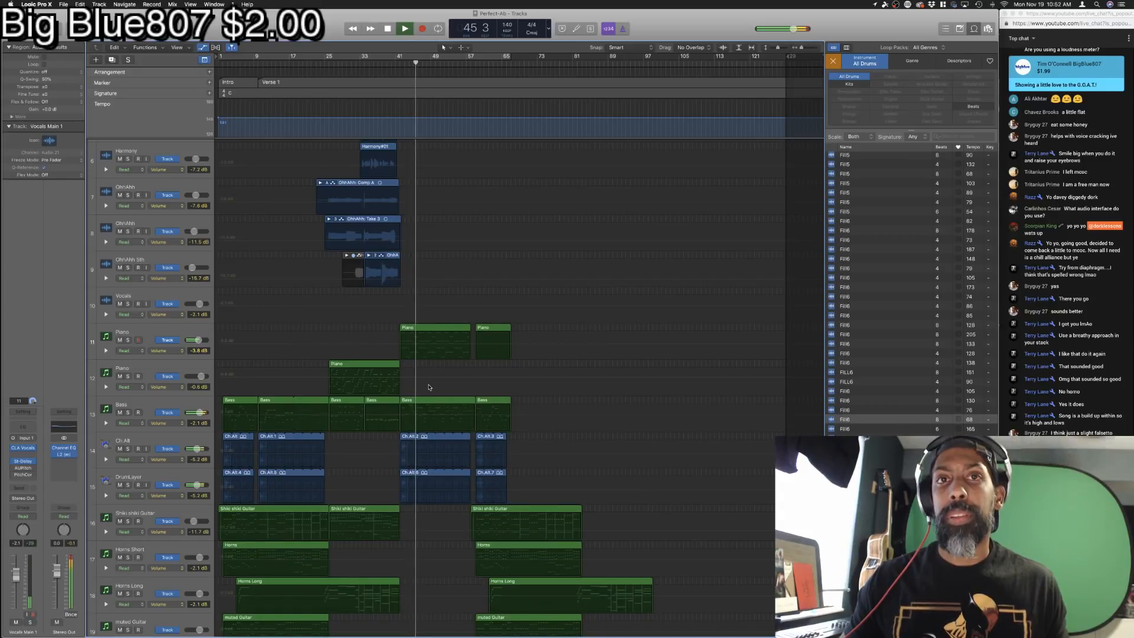
pyautogui.scroll(-12, 428, 387)
pyautogui.scroll(-2, 428, 385)
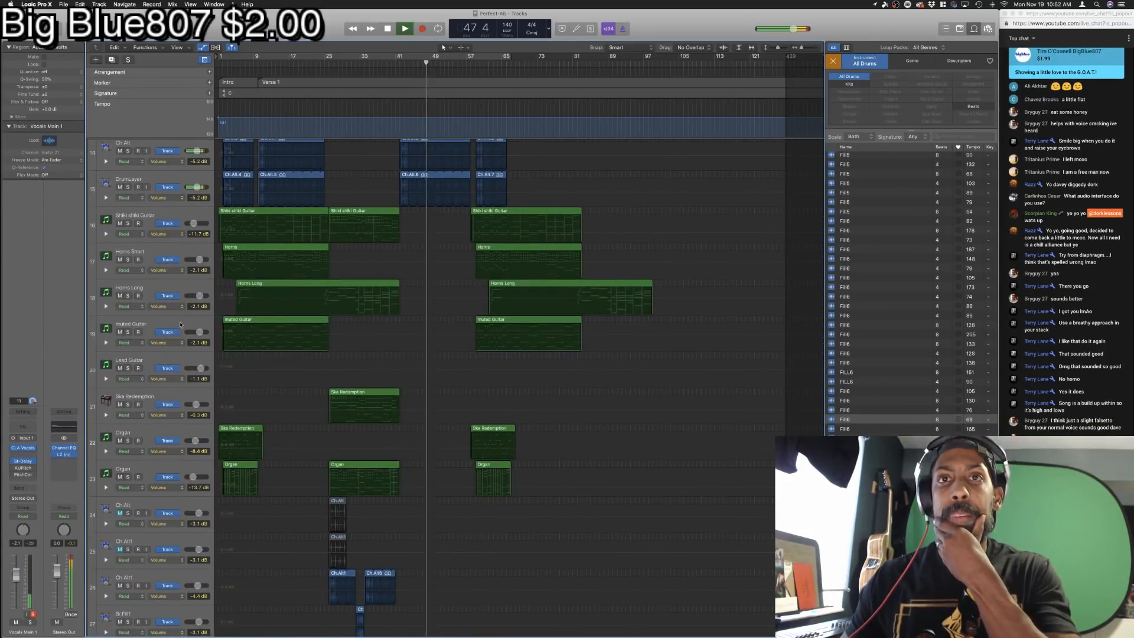
pyautogui.click(134, 323)
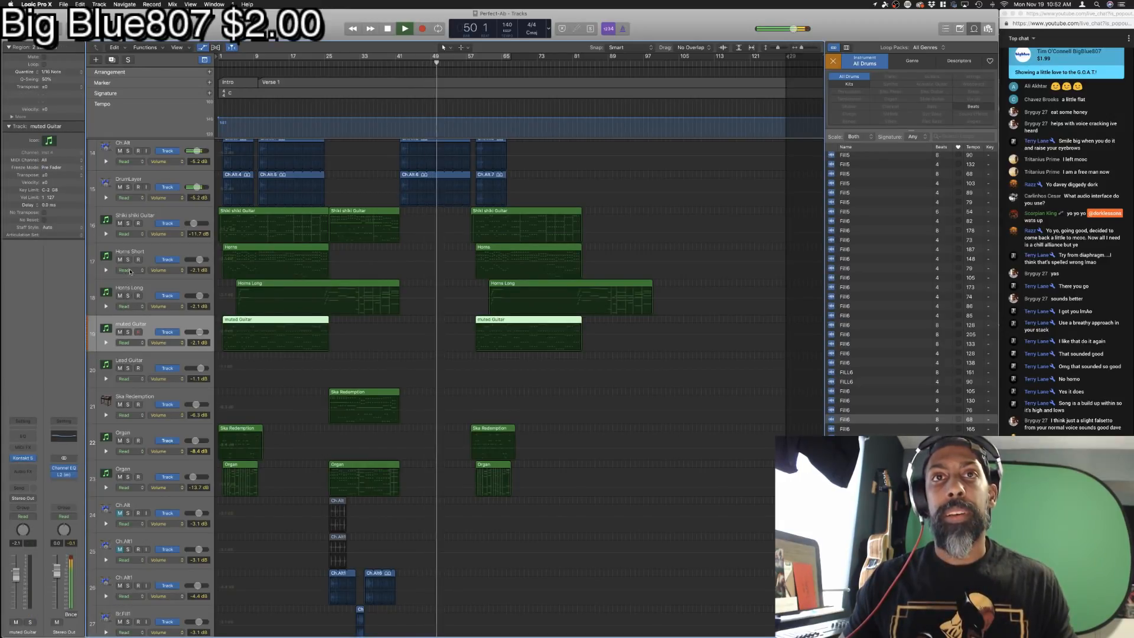
pyautogui.click(129, 211)
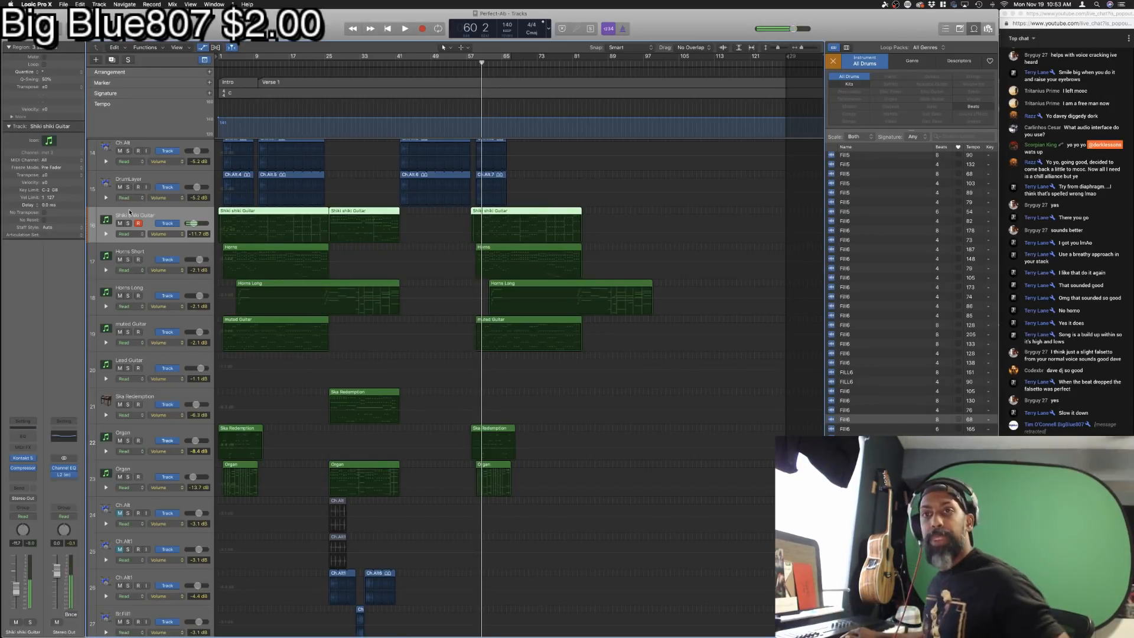
# Step: Move the playhead back to bar 42 and record a Shiki shiki Guitar part to about bar 51
pyautogui.press(',')
pyautogui.press(',')
pyautogui.press(',')
pyautogui.press(',')
pyautogui.press(',')
pyautogui.press(',')
pyautogui.press(',')
pyautogui.press(',')
pyautogui.press(',')
pyautogui.press(',')
pyautogui.press(',')
pyautogui.press(',')
pyautogui.press(',')
pyautogui.press(',')
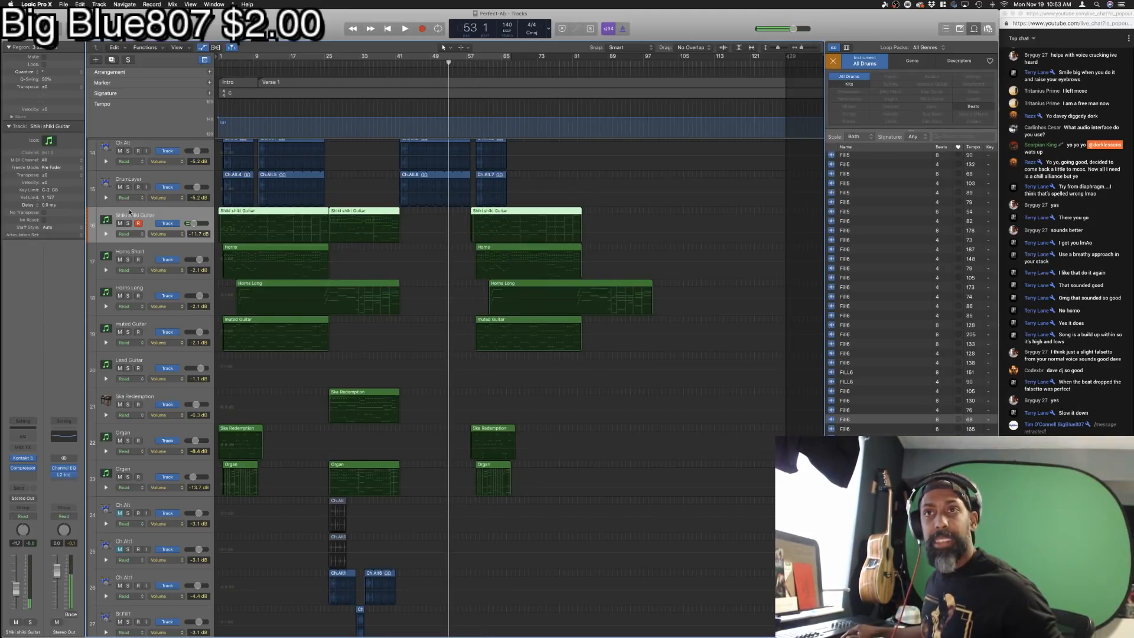
pyautogui.press(',')
pyautogui.press(',')
pyautogui.press(',')
pyautogui.press(',')
pyautogui.press(',')
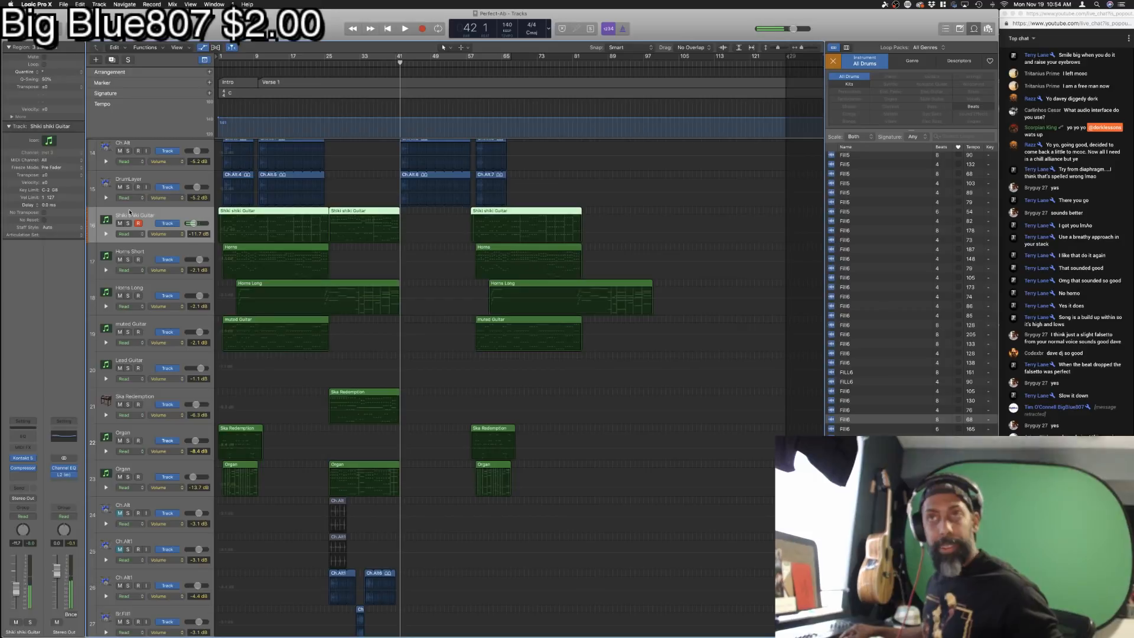
pyautogui.press('r')
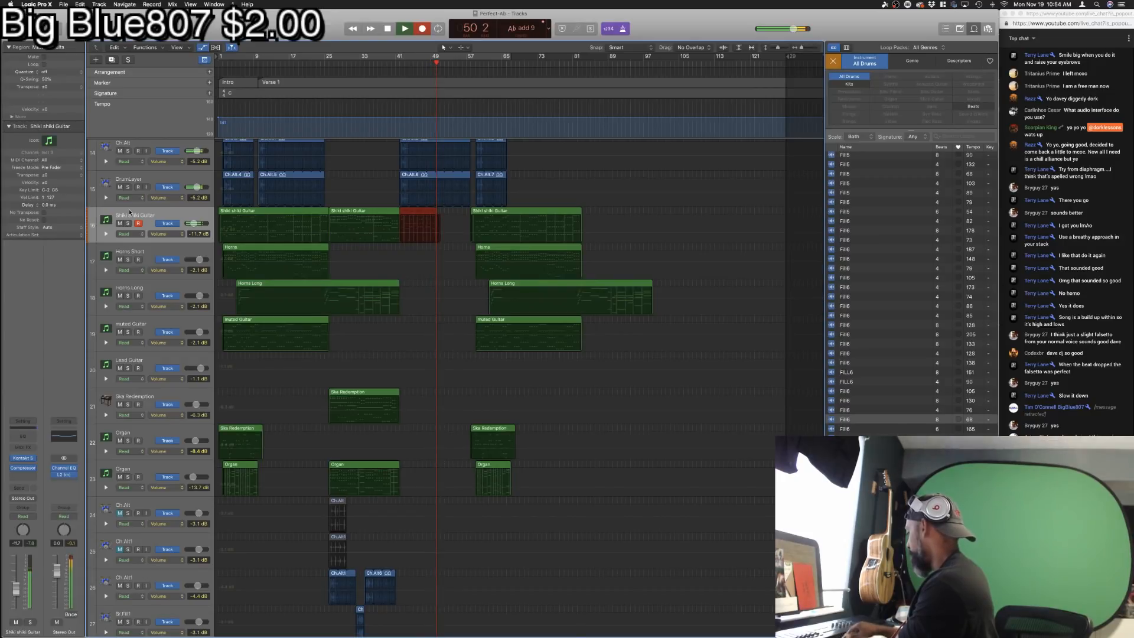
pyautogui.press('space')
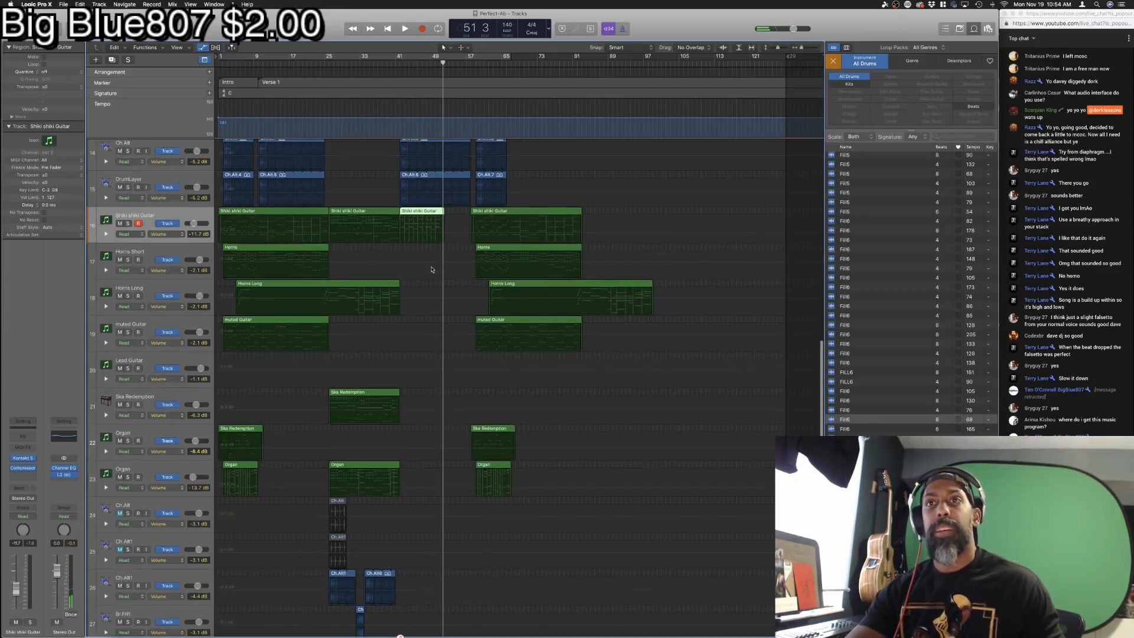
# Step: Delete the unwanted audio region starting at bar 42 on the duplicated Vocals Main 1 track
pyautogui.scroll(10, 431, 269)
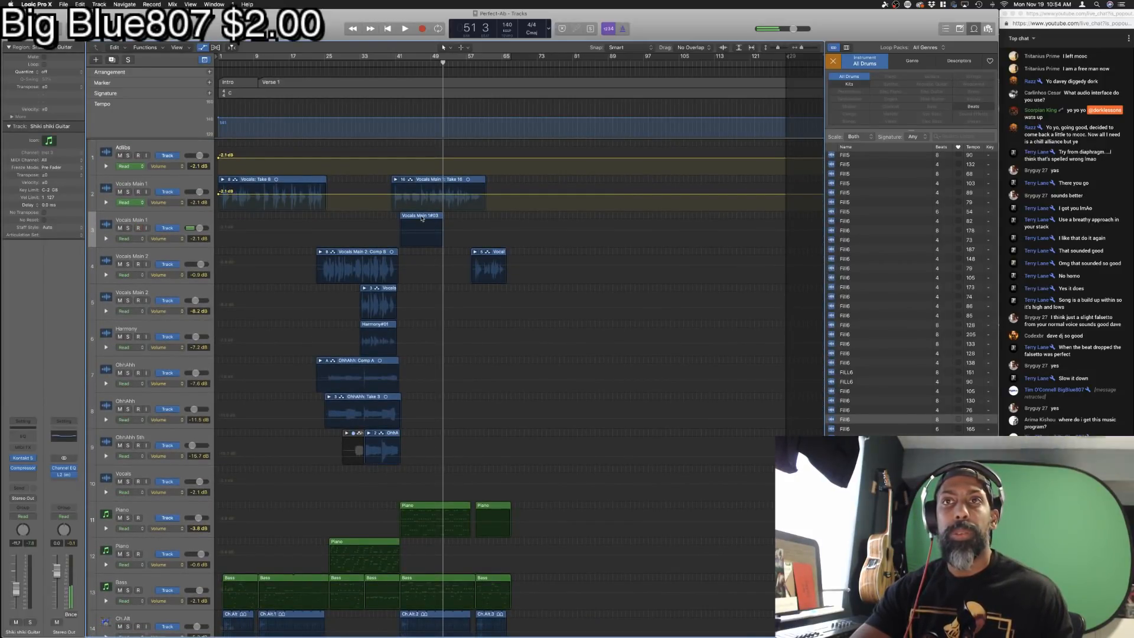
pyautogui.press('Delete')
pyautogui.press('Return')
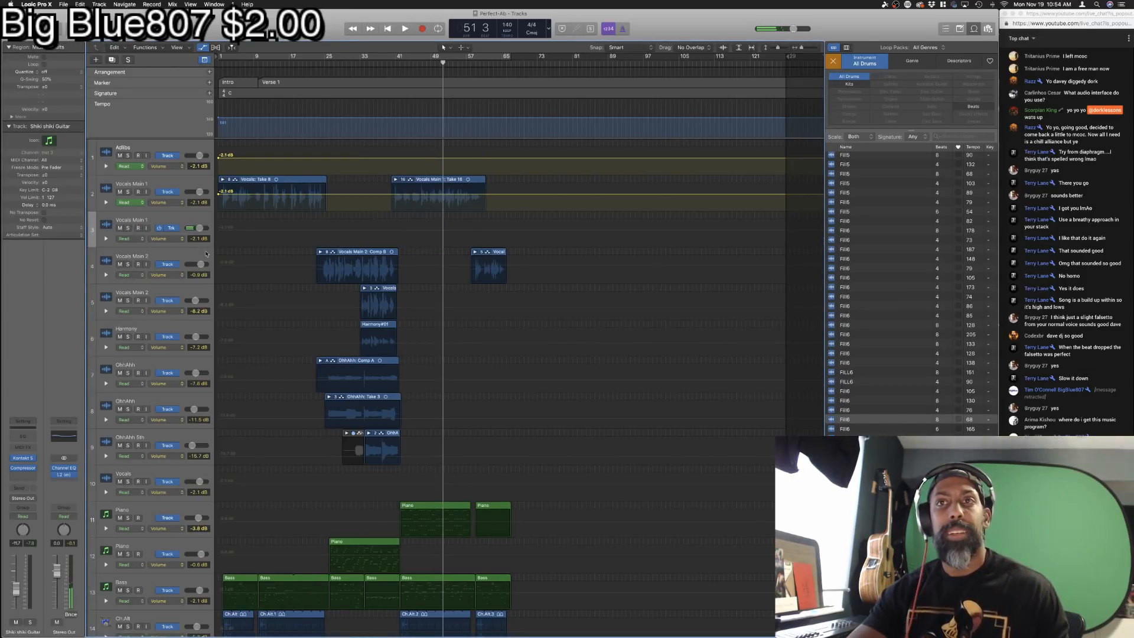
# Step: Return the playhead to bar 42 and delete the newly recorded Shiki shiki Guitar region there, erasing its automation data
pyautogui.scroll(-8, 343, 331)
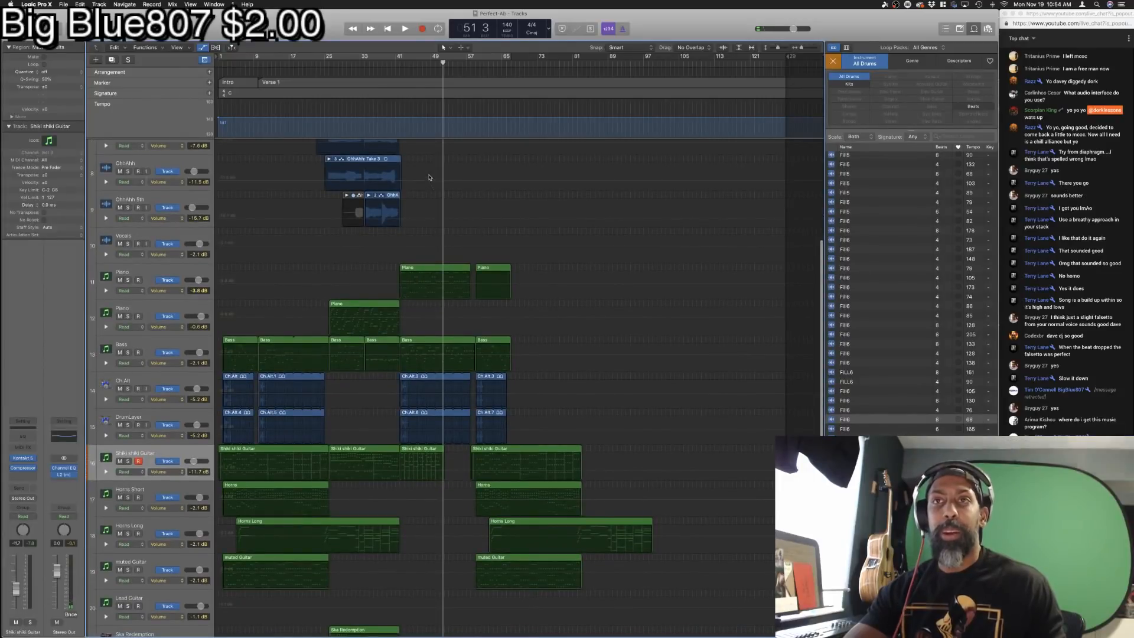
pyautogui.click(417, 64)
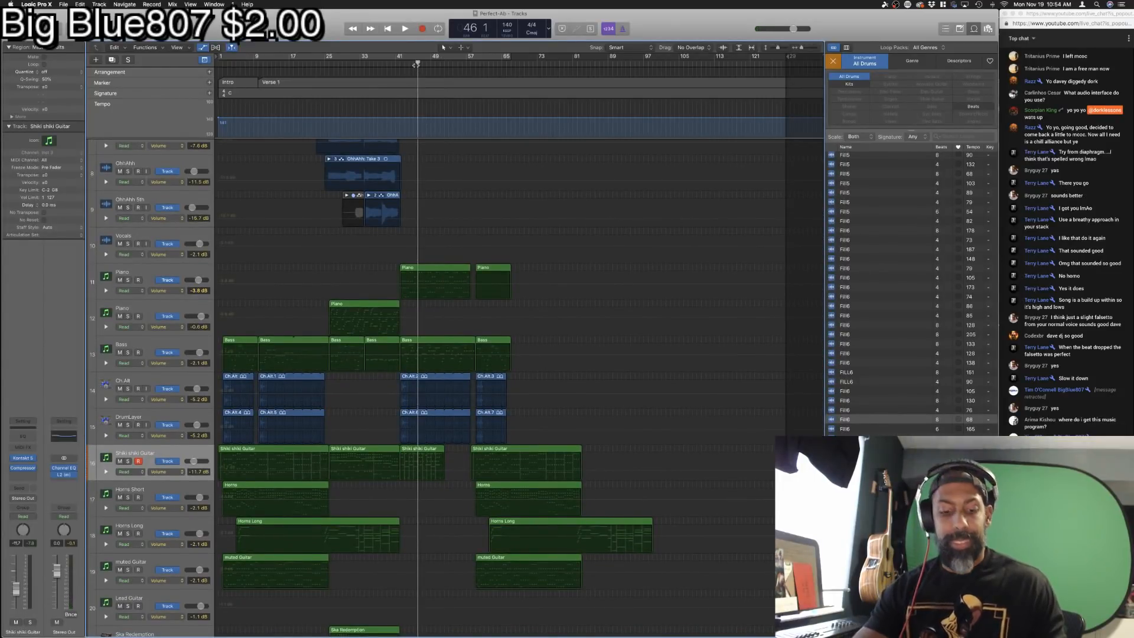
pyautogui.press(',')
pyautogui.press(',')
pyautogui.press(',')
pyautogui.press(',')
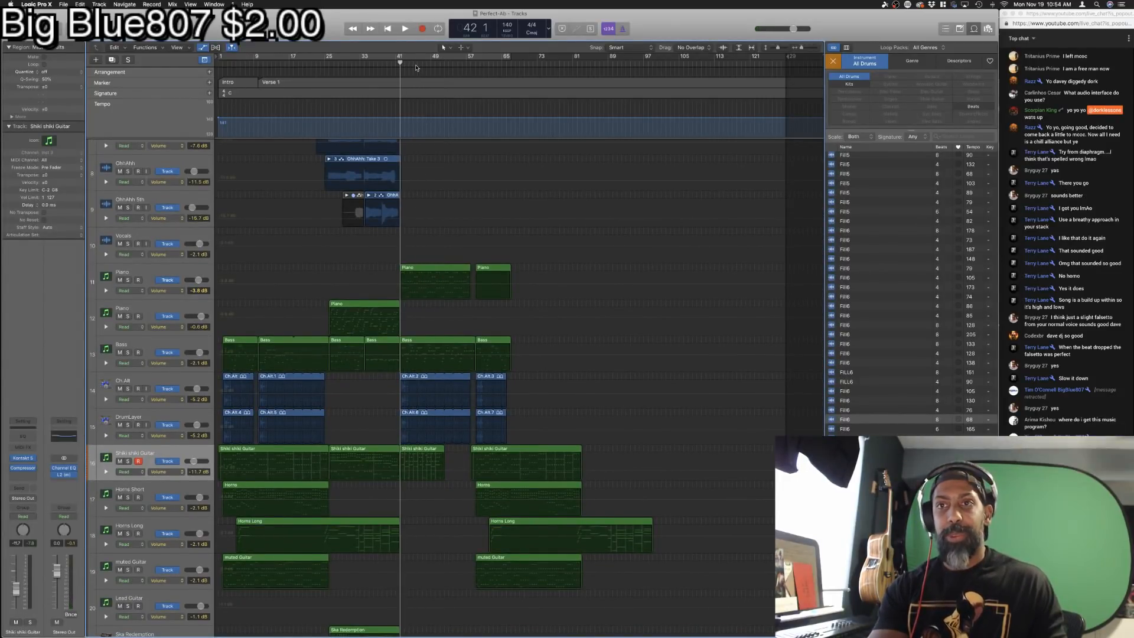
pyautogui.click(423, 456)
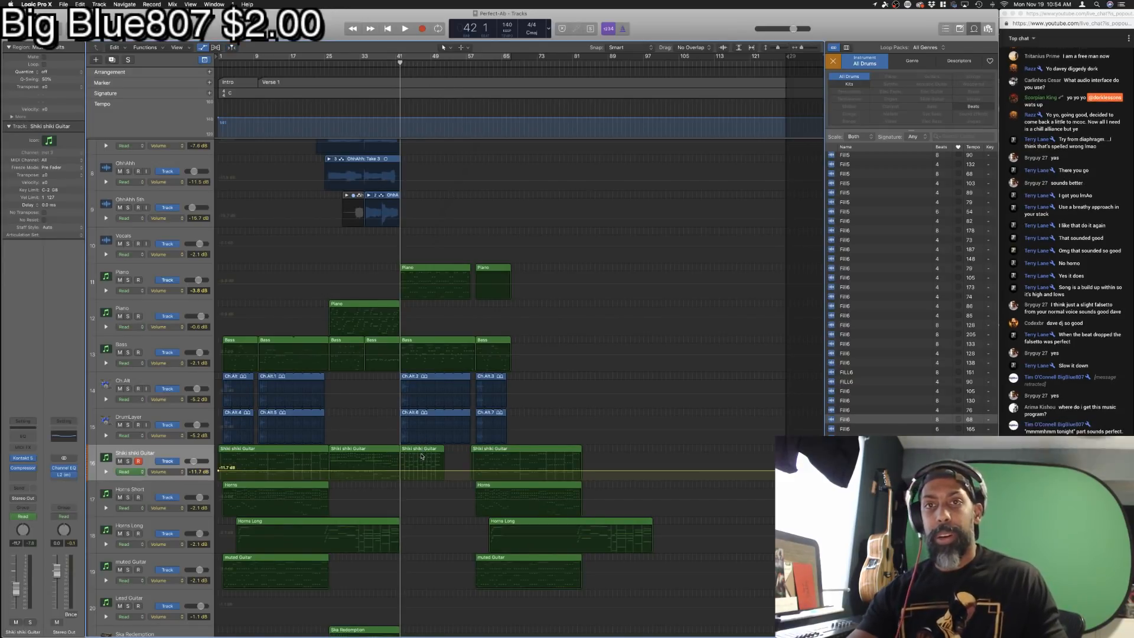
pyautogui.press('Delete')
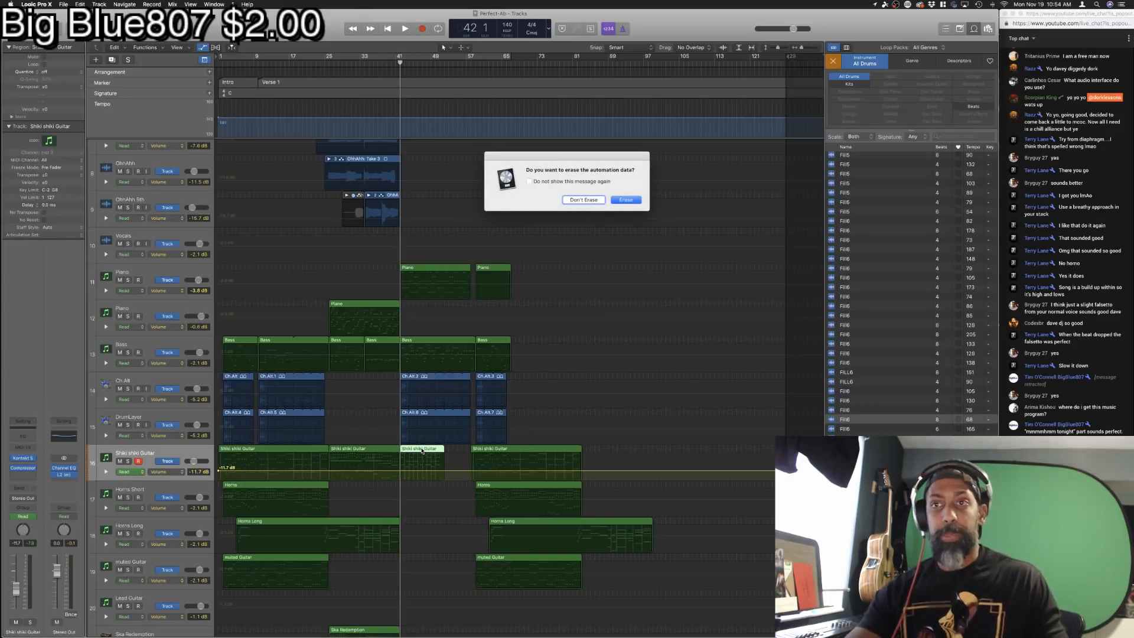
pyautogui.click(626, 200)
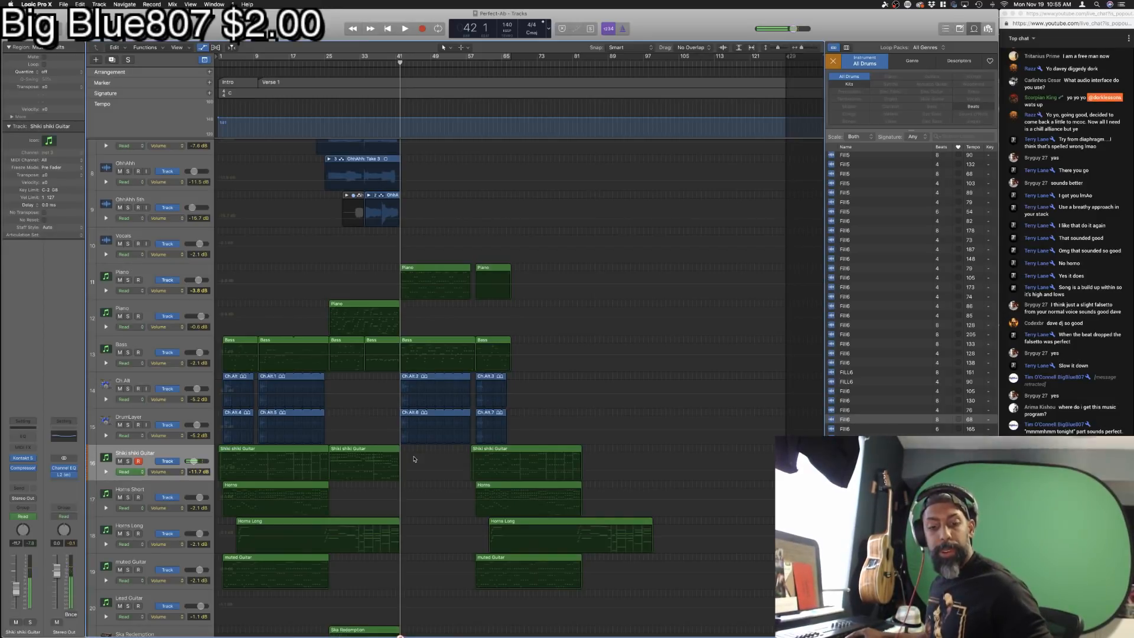
# Step: Set the playhead to bar 41 and record the Shiki shiki Guitar part again through to about bar 59
pyautogui.press('.')
pyautogui.press('.')
pyautogui.press(',')
pyautogui.press(',')
pyautogui.press(',')
pyautogui.press(',')
pyautogui.press('.')
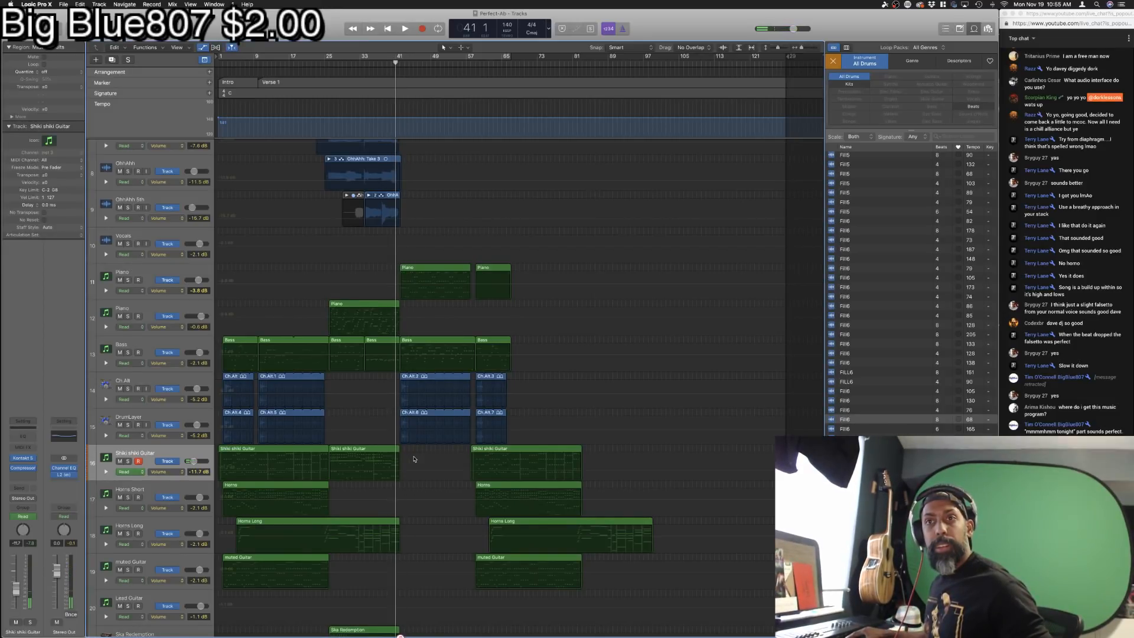
pyautogui.press('space')
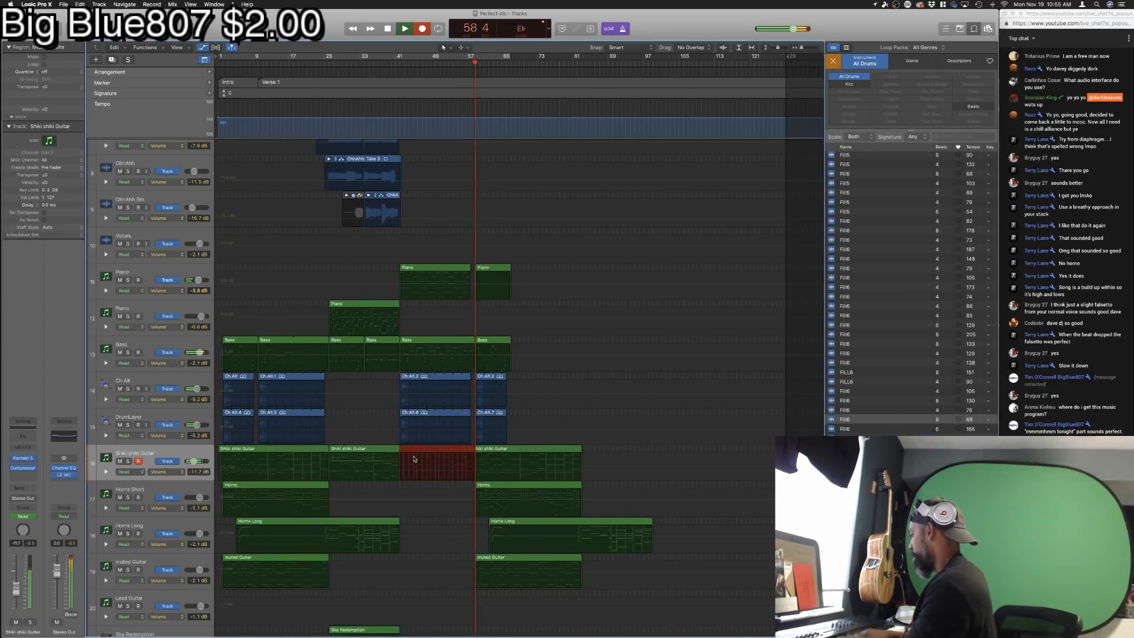
pyautogui.press('space')
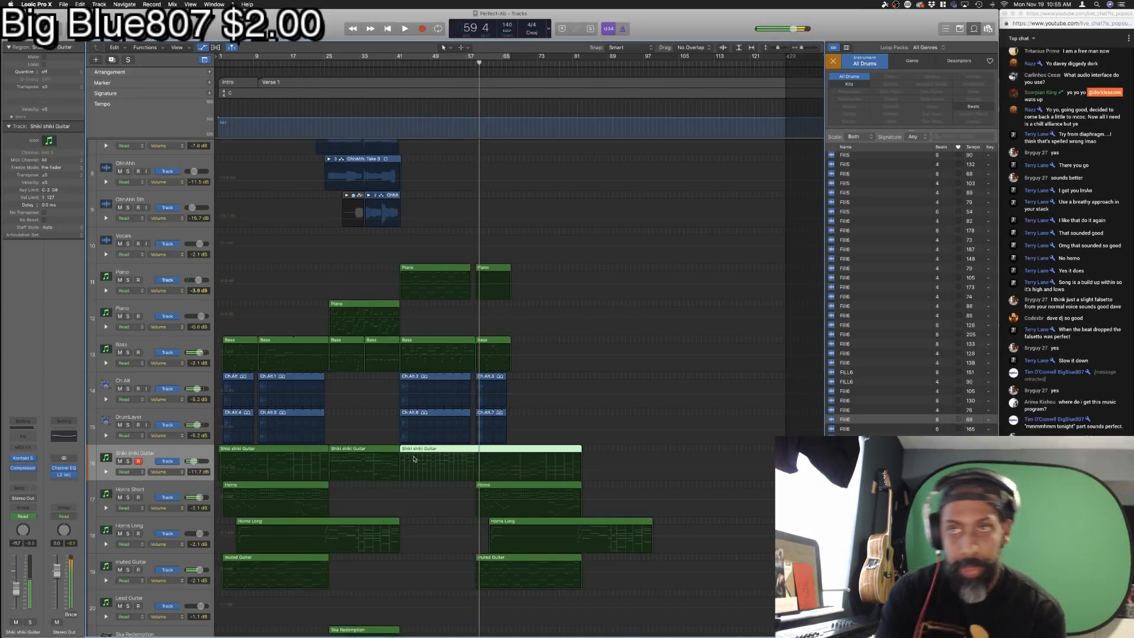
# Step: Move the playhead back to bar 42 and play back the new Shiki shiki Guitar part
pyautogui.press(',')
pyautogui.press(',')
pyautogui.press(',')
pyautogui.press(',')
pyautogui.press(',')
pyautogui.press(',')
pyautogui.press(',')
pyautogui.press(',')
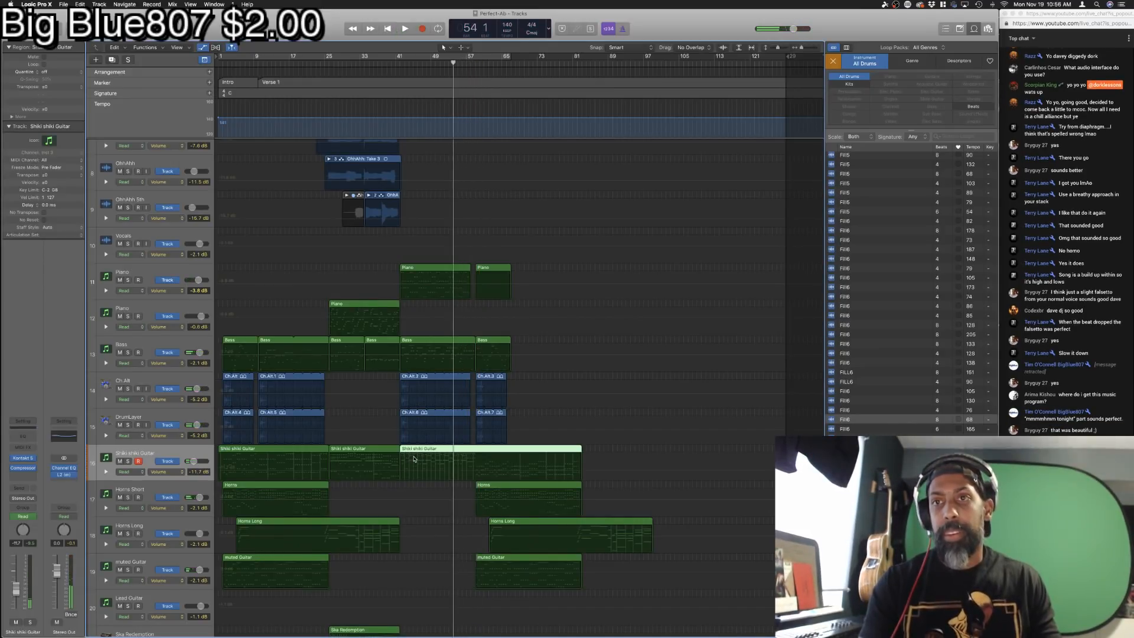
pyautogui.press(',')
pyautogui.press(',')
pyautogui.press(',')
pyautogui.press(',')
pyautogui.press(',')
pyautogui.press(',')
pyautogui.press(',')
pyautogui.press(',')
pyautogui.press(',')
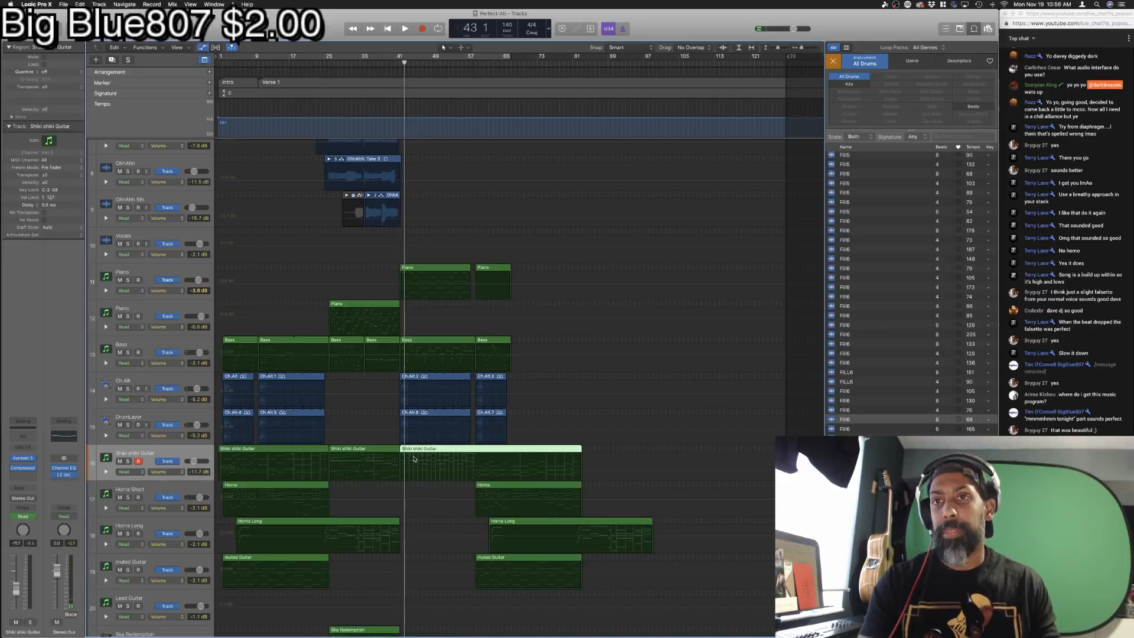
pyautogui.press('space')
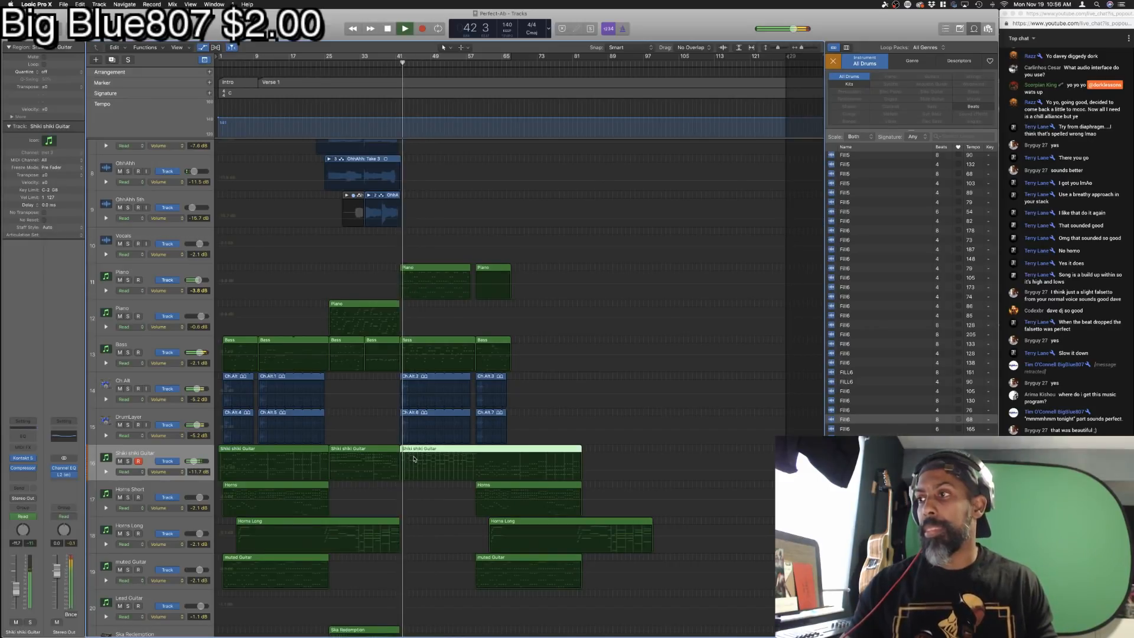
# Step: Find the muted Guitar track, solo it briefly during playback, and select it for recording
pyautogui.scroll(-6, 407, 486)
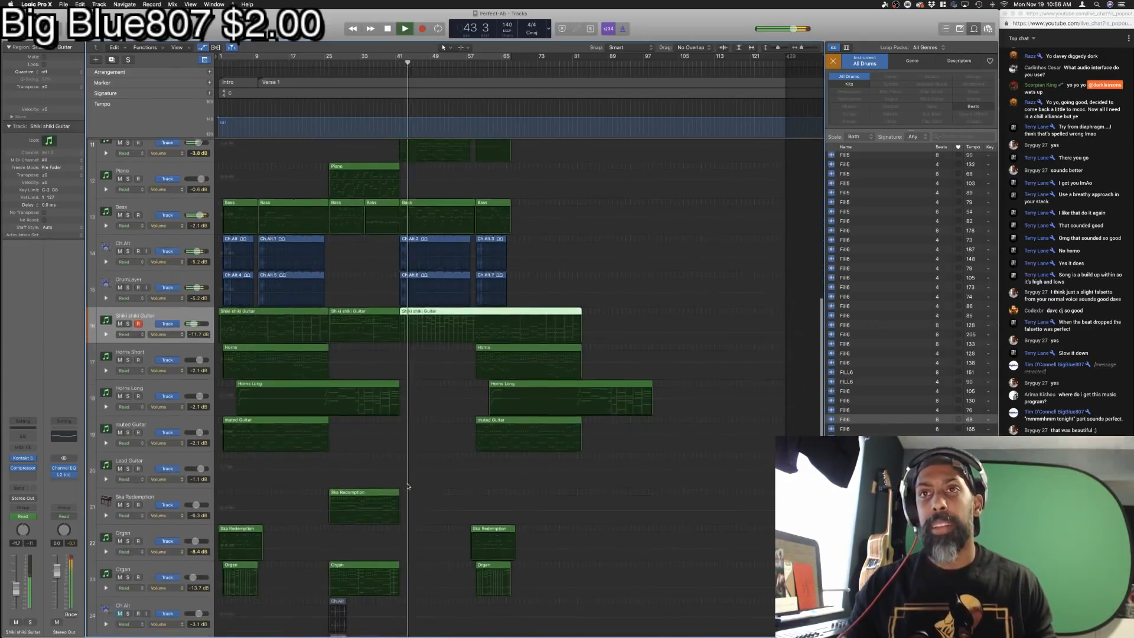
pyautogui.scroll(-2, 407, 486)
pyautogui.scroll(2, 408, 486)
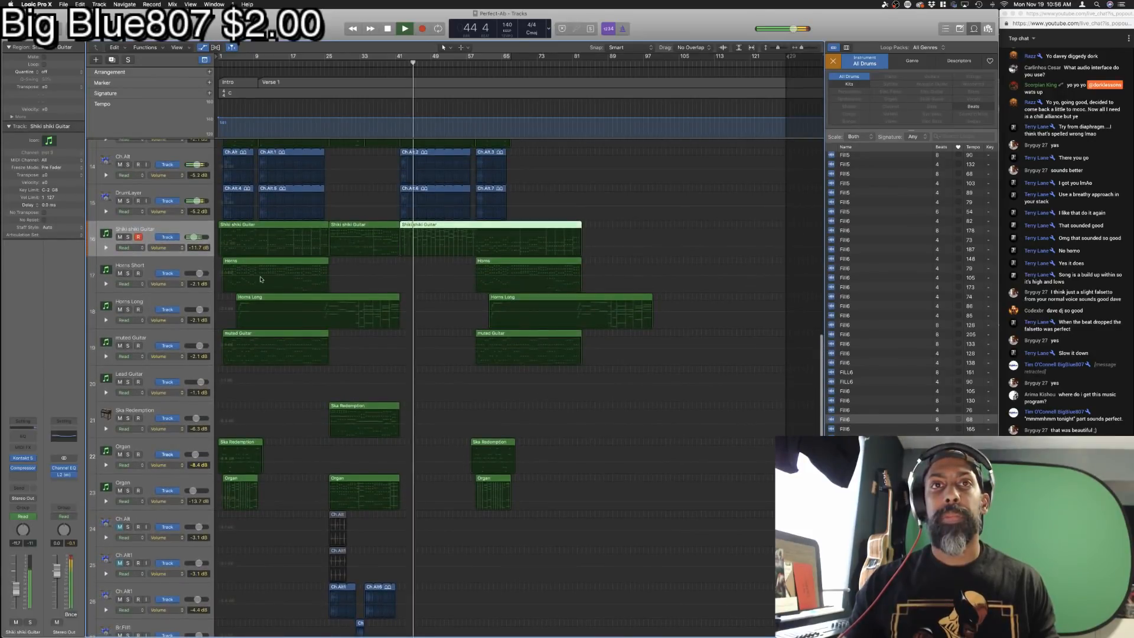
pyautogui.scroll(-2, 141, 248)
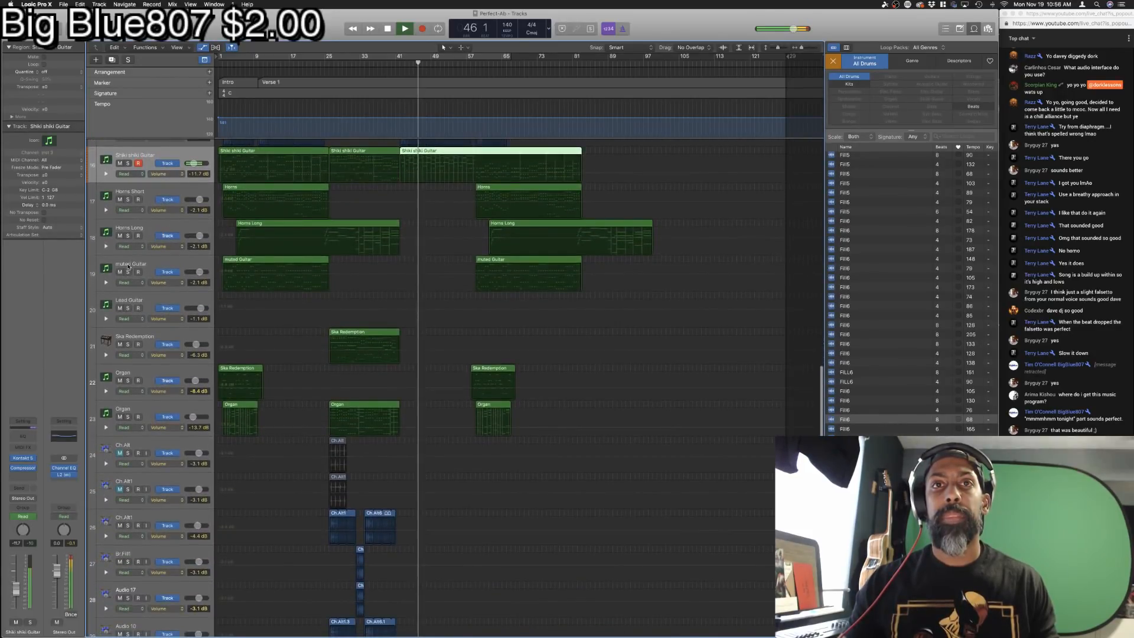
pyautogui.click(127, 272)
pyautogui.click(127, 271)
pyautogui.click(168, 269)
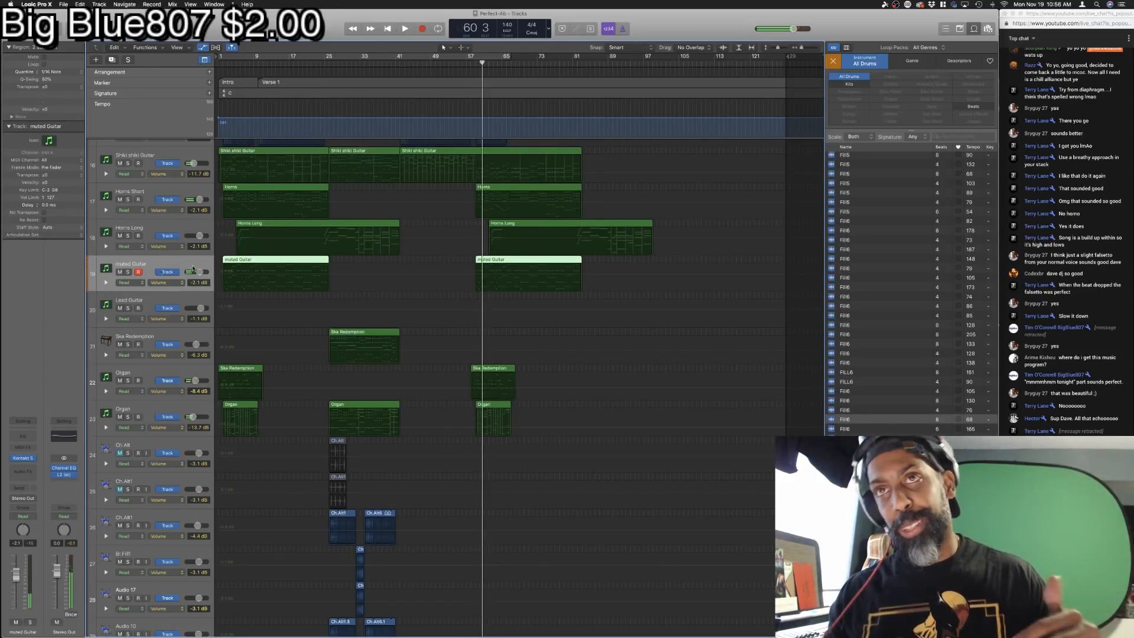
# Step: Try recording a muted Guitar part from bar 42, stop at about bar 44, and undo the take
pyautogui.scroll(5, 418, 194)
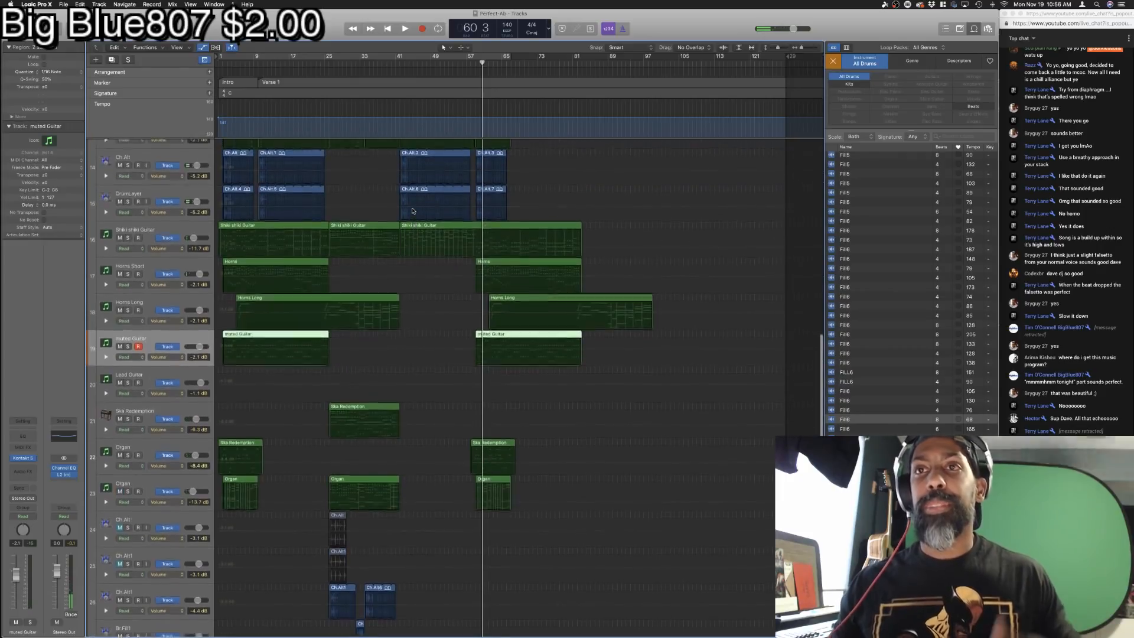
pyautogui.click(401, 64)
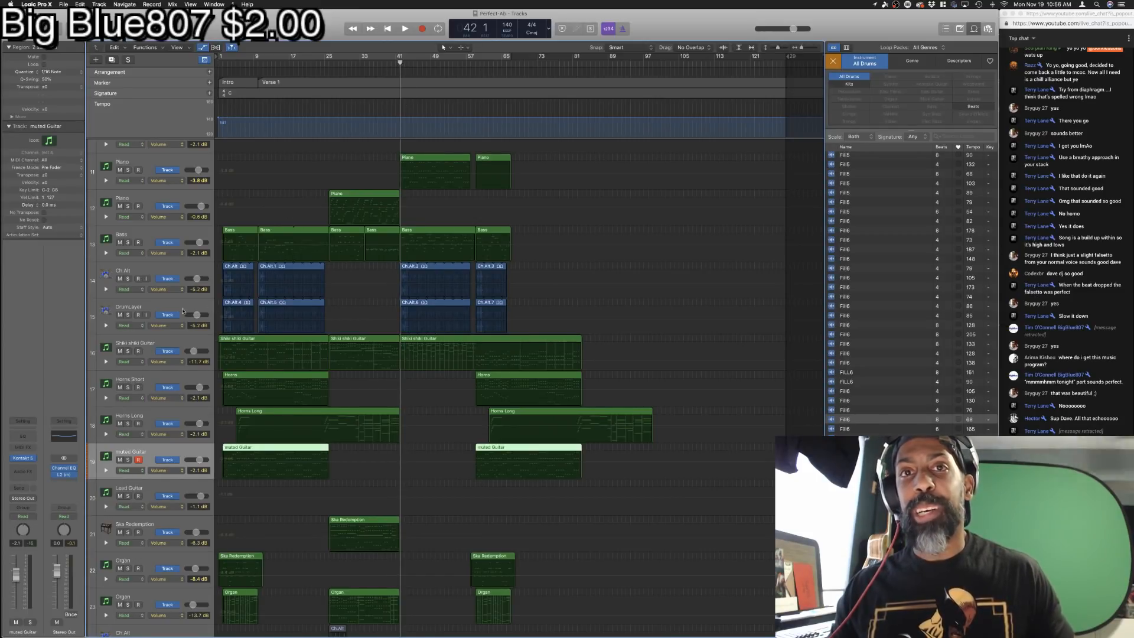
pyautogui.scroll(-3, 183, 311)
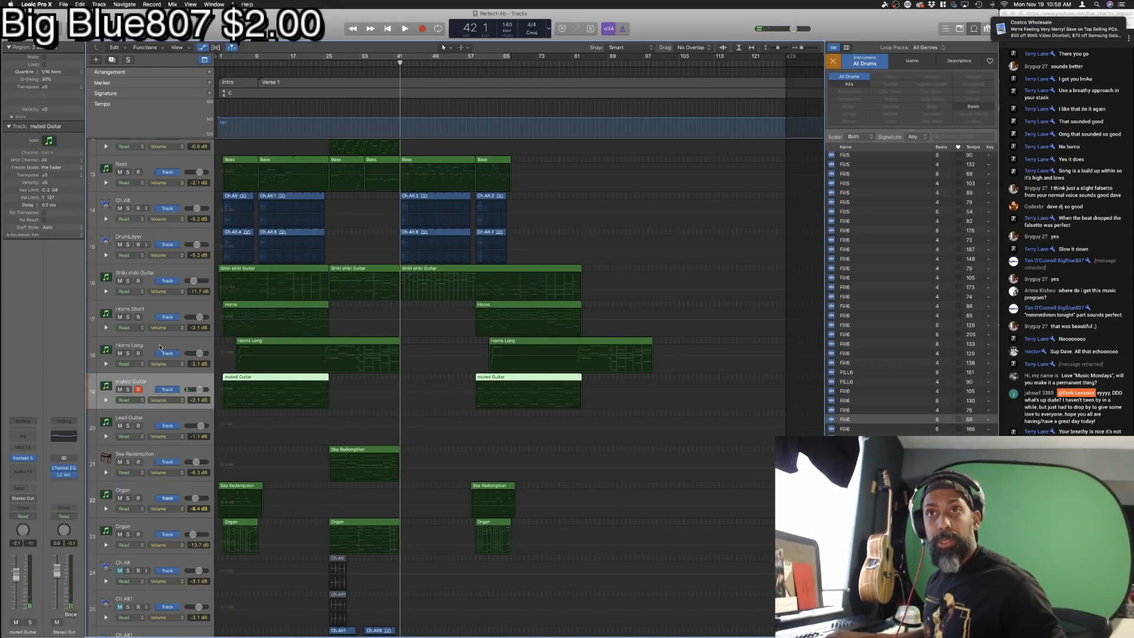
pyautogui.press('space')
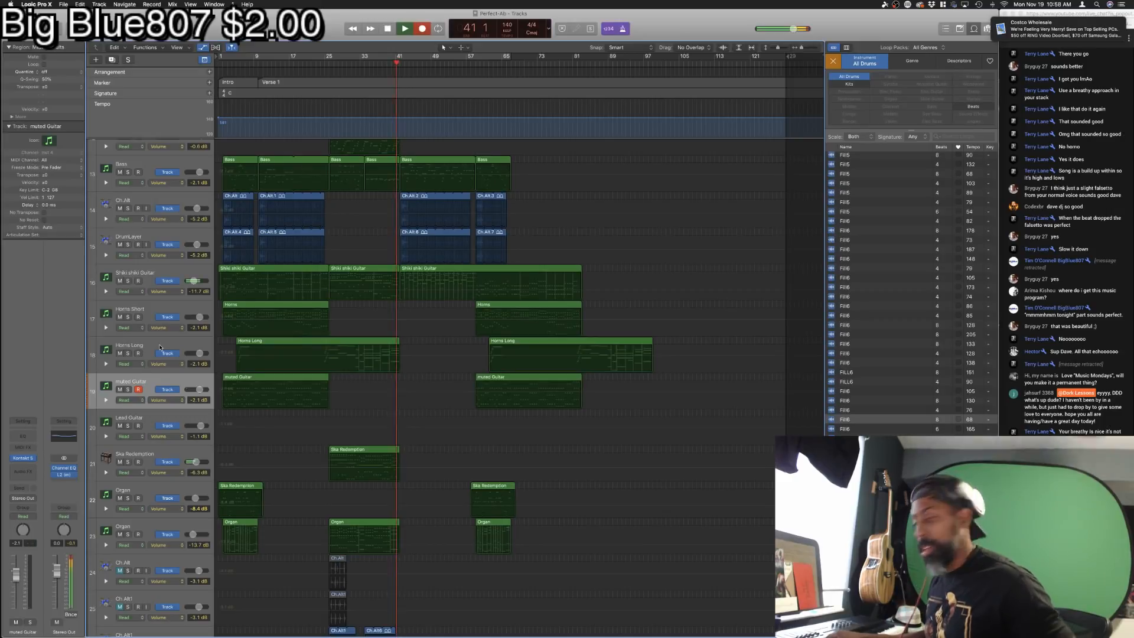
pyautogui.press('r')
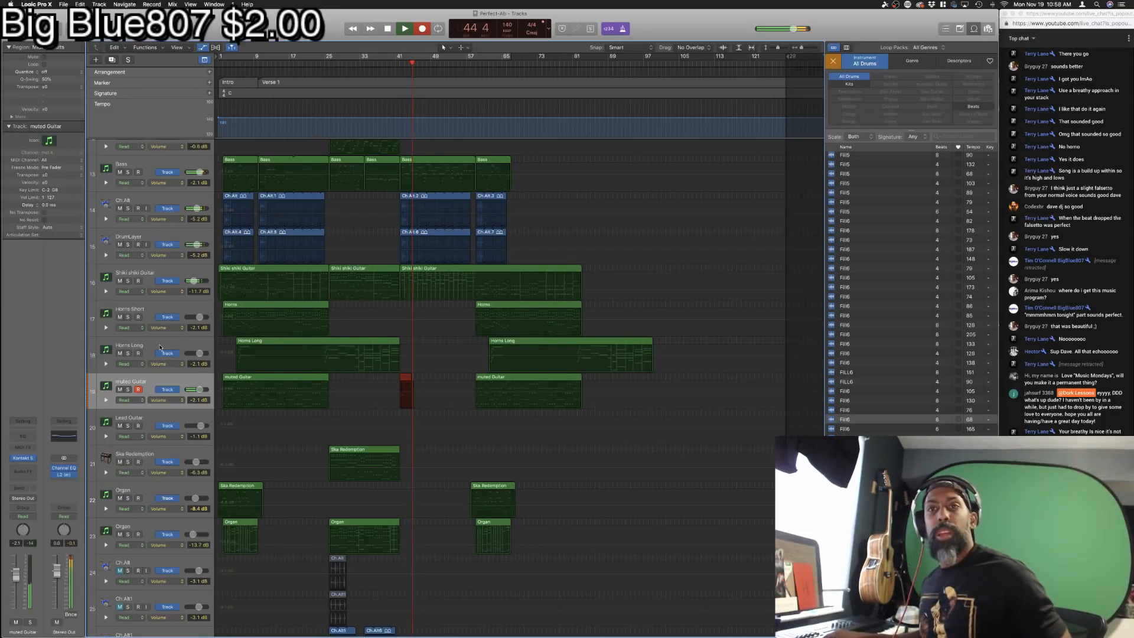
pyautogui.press('space')
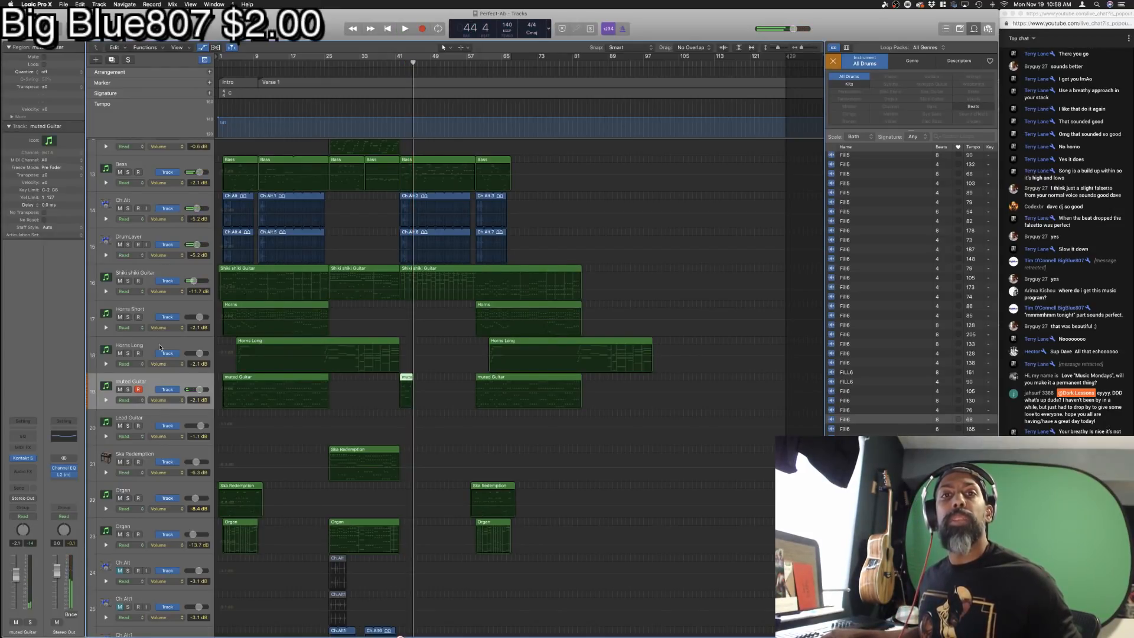
pyautogui.press('super+z')
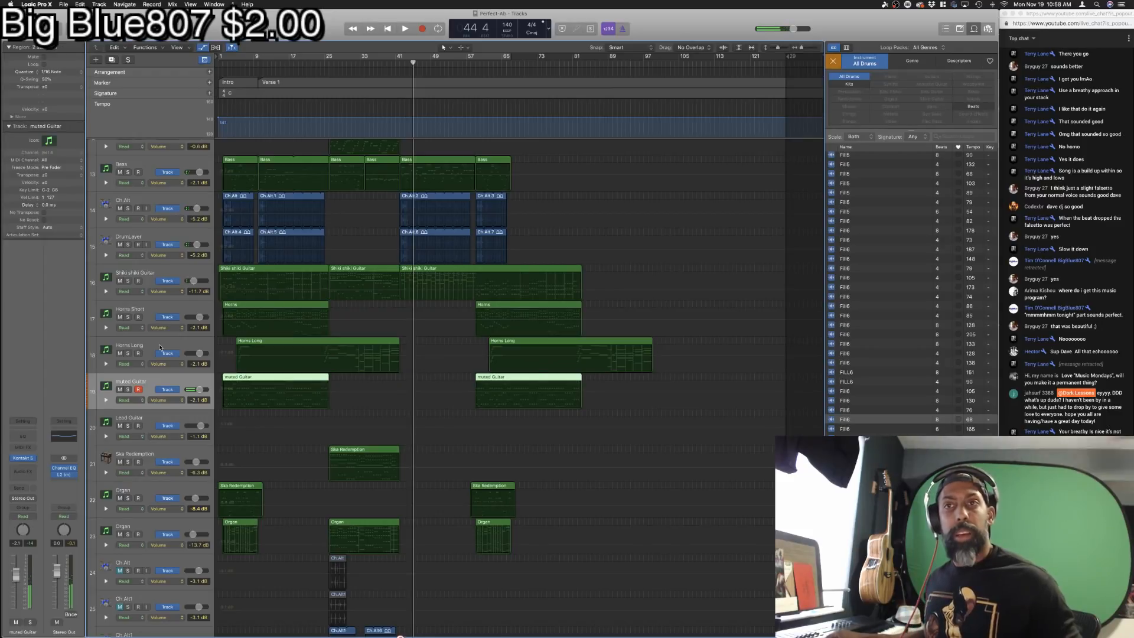
# Step: Rewind to bar 42 and record another muted Guitar take through to about bar 54
pyautogui.press(',')
pyautogui.press(',')
pyautogui.press(',')
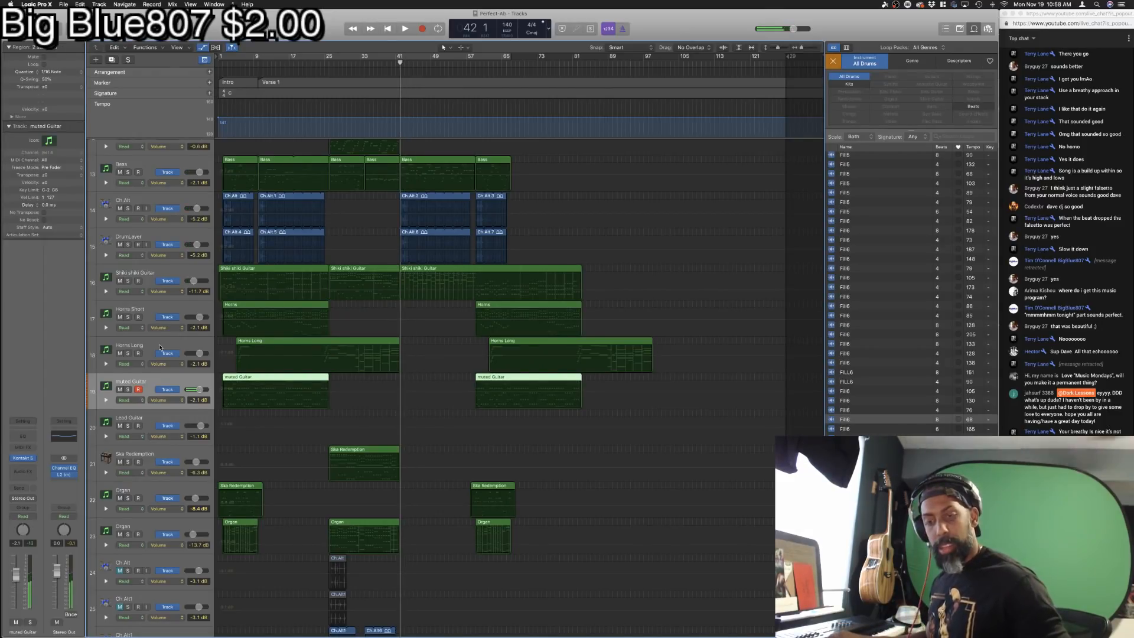
pyautogui.press('r')
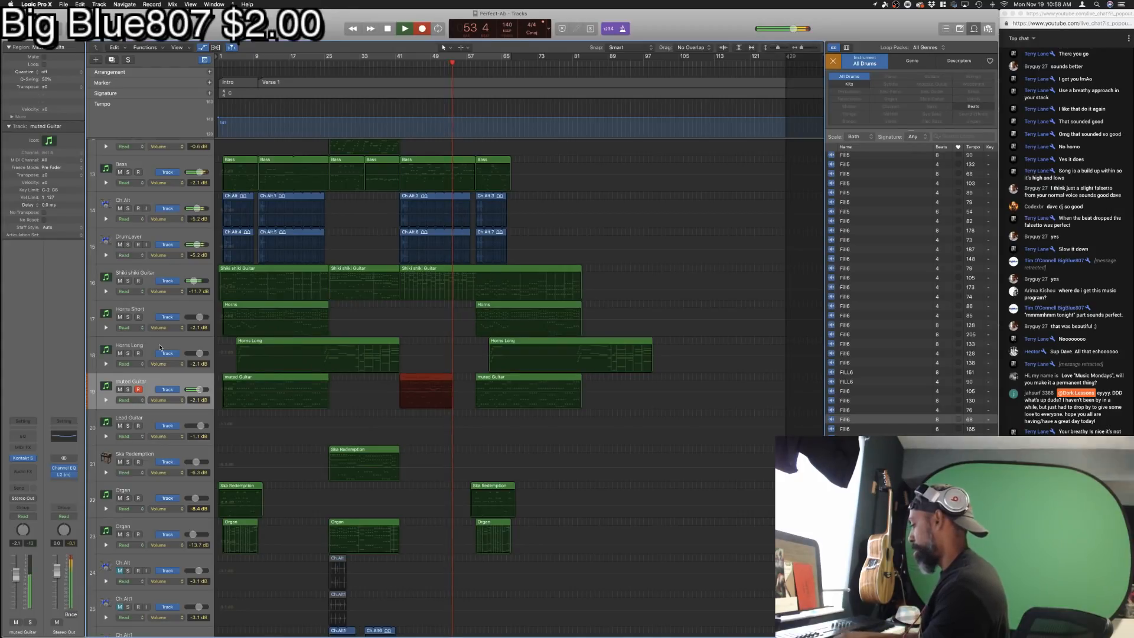
pyautogui.press('space')
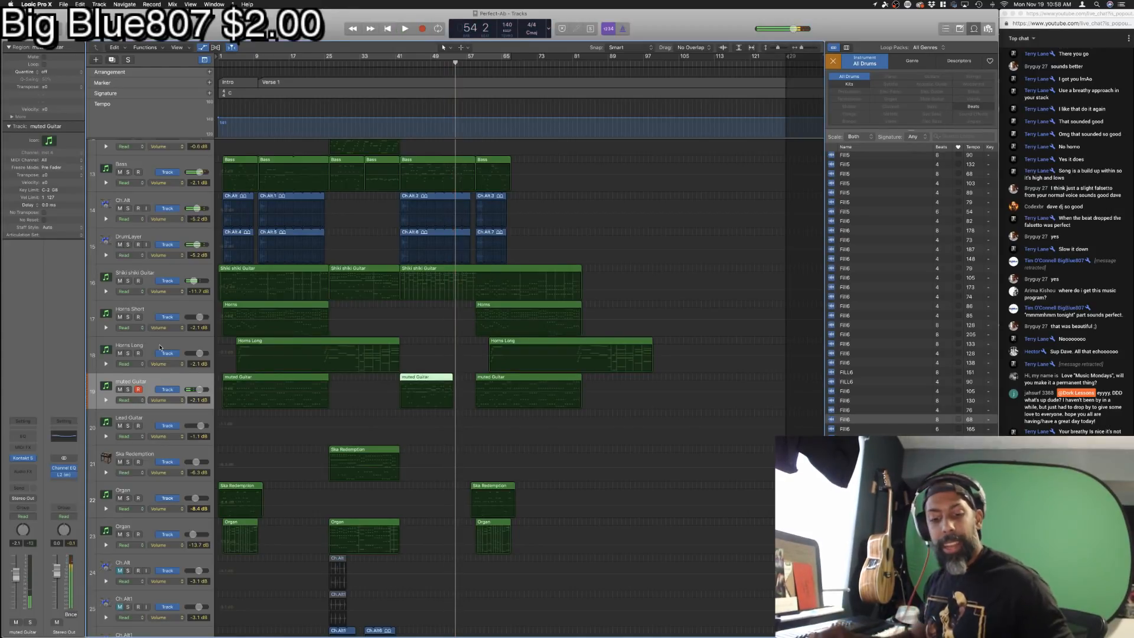
# Step: Rewind the playhead to bar 42 and delete the newly recorded muted Guitar region
pyautogui.press(',')
pyautogui.press(',')
pyautogui.press(',')
pyautogui.press(',')
pyautogui.press(',')
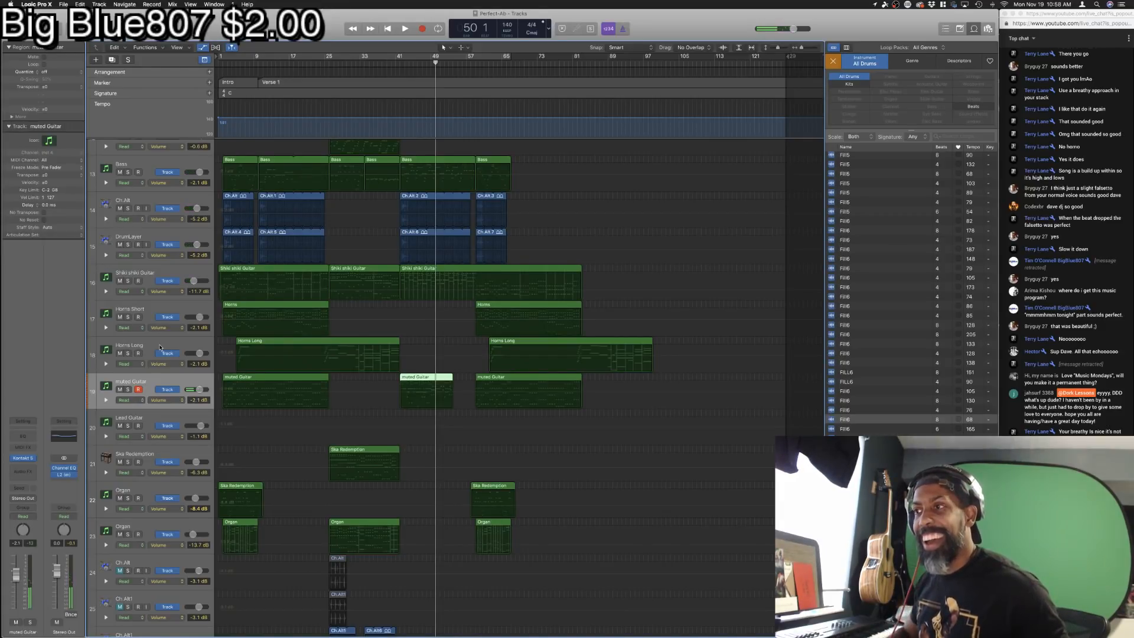
pyautogui.press(',')
pyautogui.press(',')
pyautogui.press(',')
pyautogui.press(',')
pyautogui.press(',')
pyautogui.press(',')
pyautogui.press(',')
pyautogui.press(',')
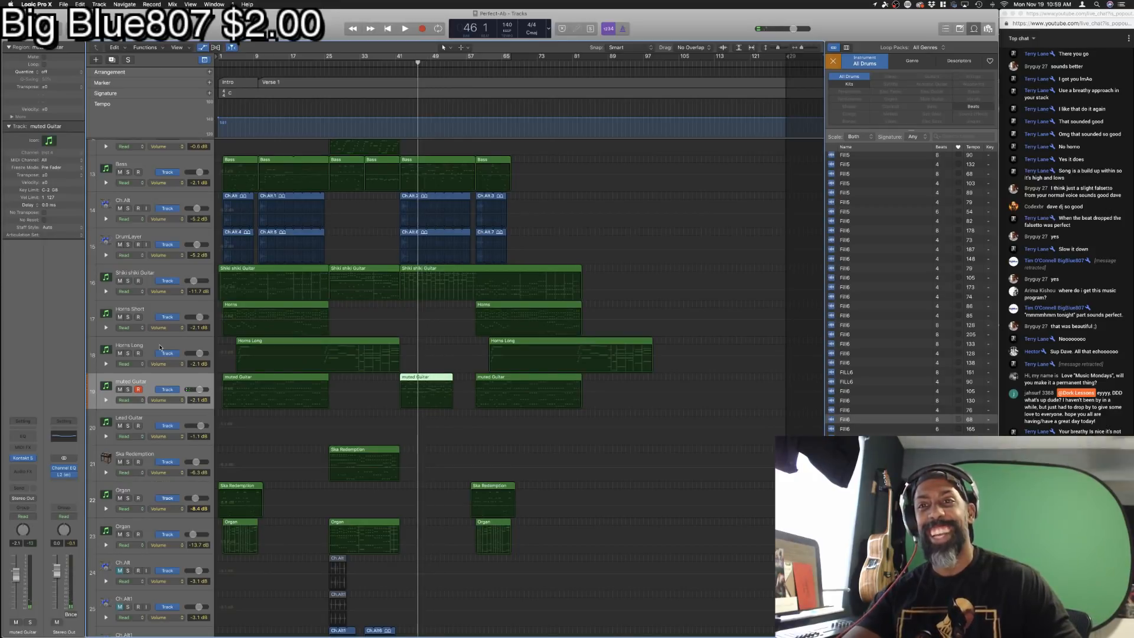
pyautogui.press('Delete')
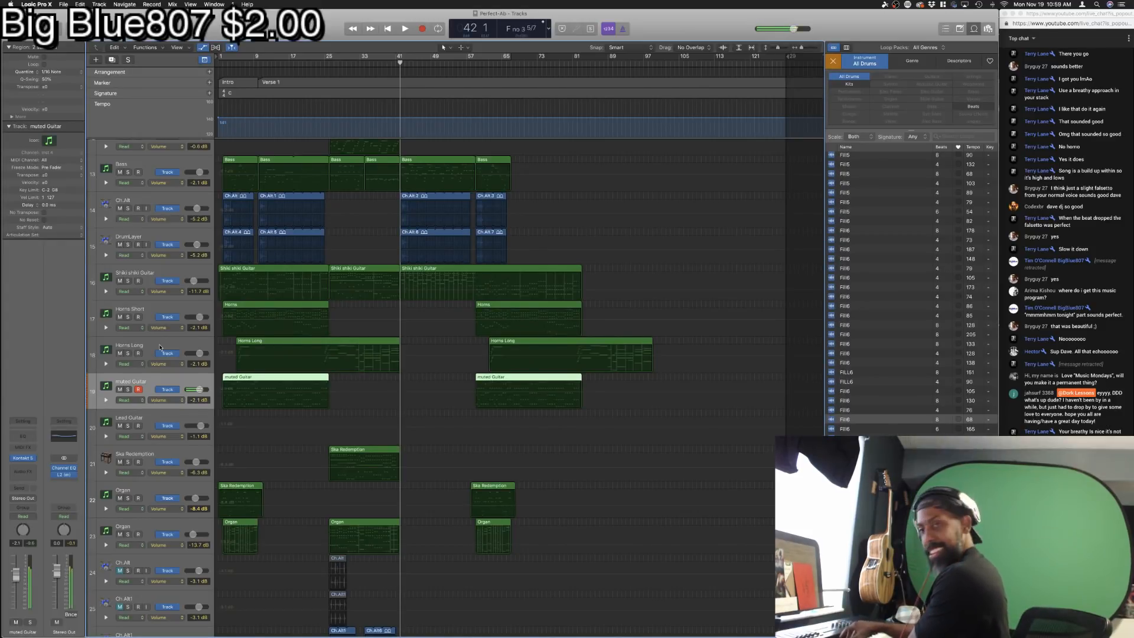
# Step: Record the muted Guitar part again from bar 42 to about bar 59 and play it back from bar 41
pyautogui.press('space')
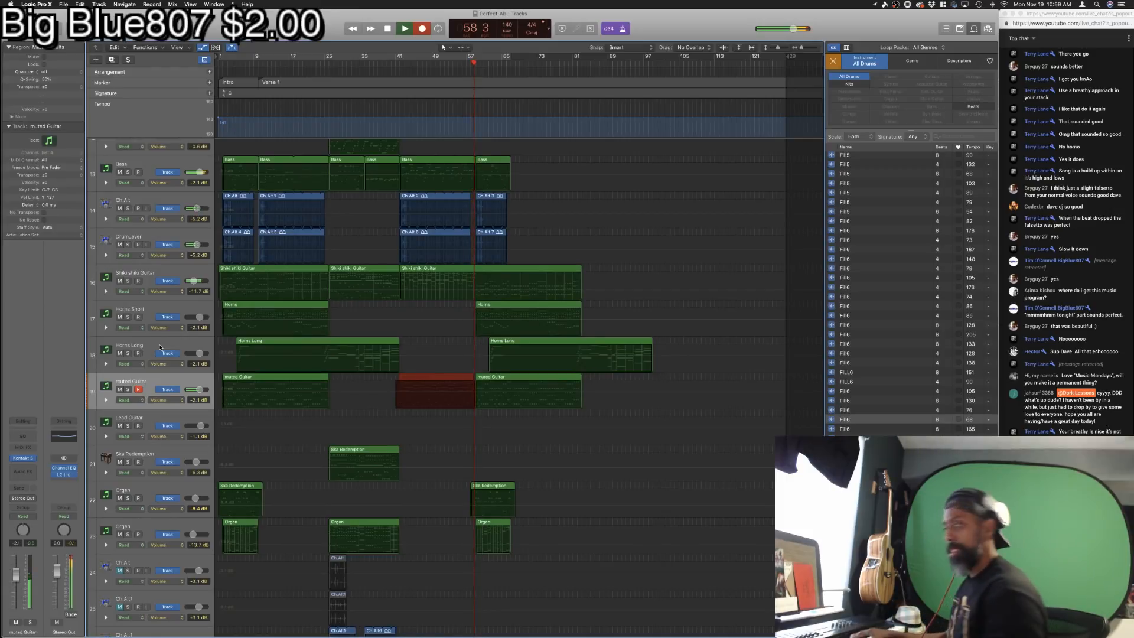
pyautogui.press('space')
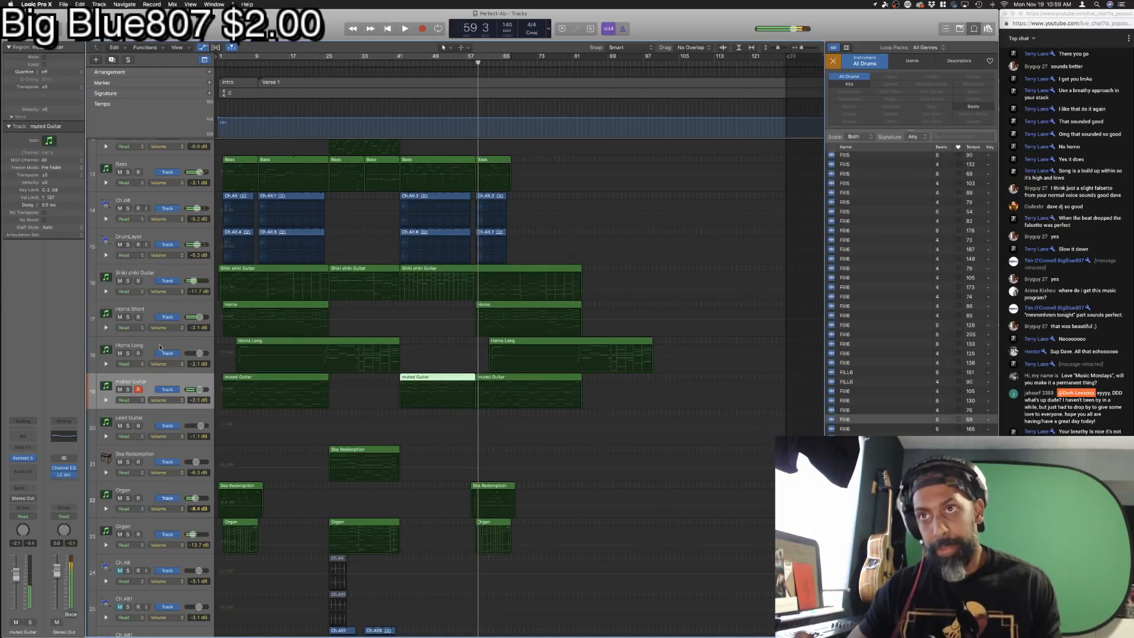
pyautogui.click(403, 63)
pyautogui.click(396, 63)
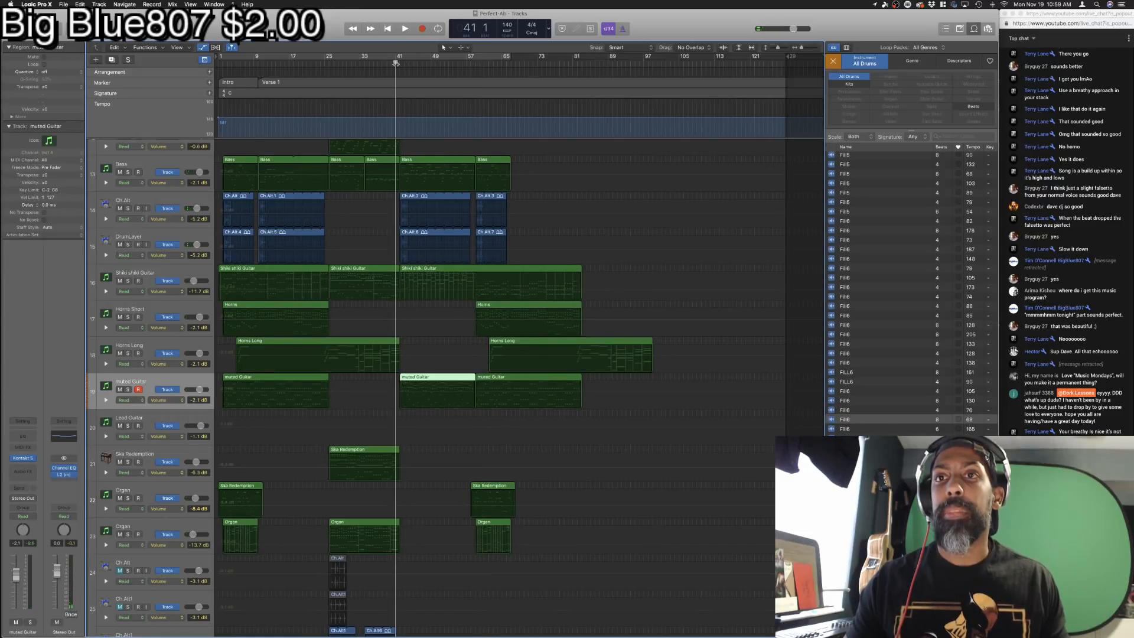
pyautogui.press('space')
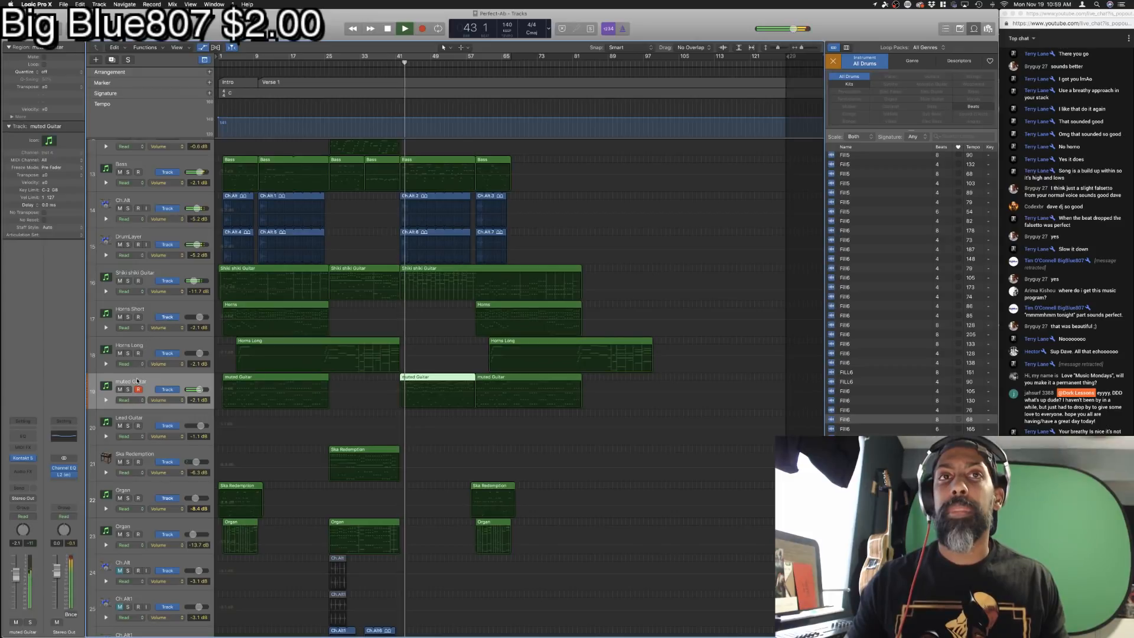
# Step: Open the new muted Guitar region's notes in the Piano Roll, select them all, and transpose the region by -12
pyautogui.doubleClick(423, 379)
pyautogui.press('space')
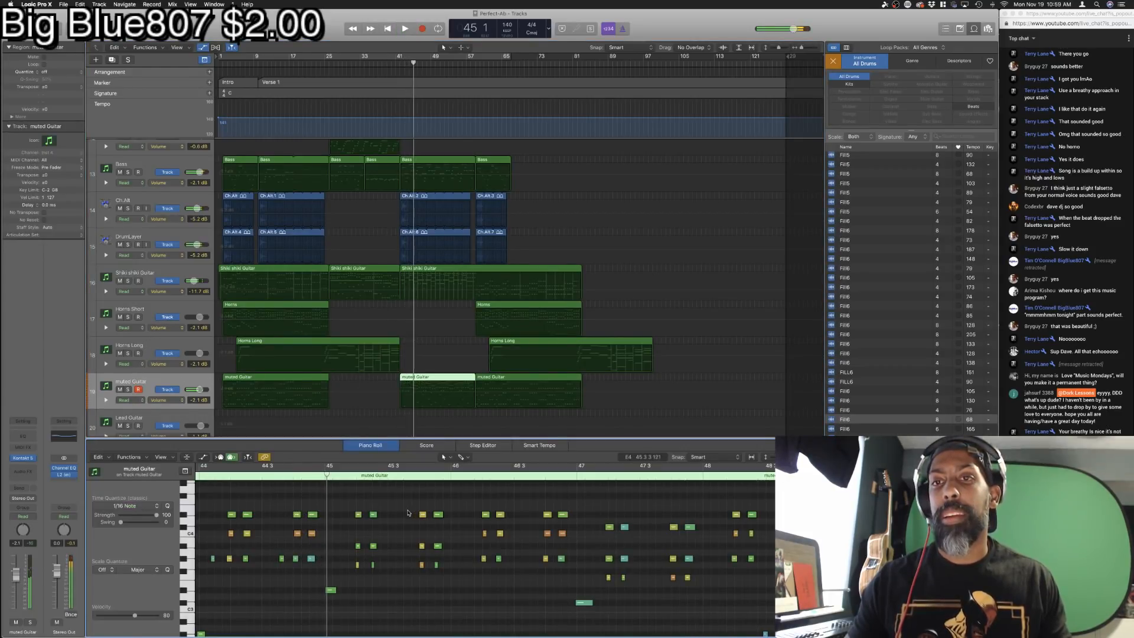
pyautogui.press('super+a')
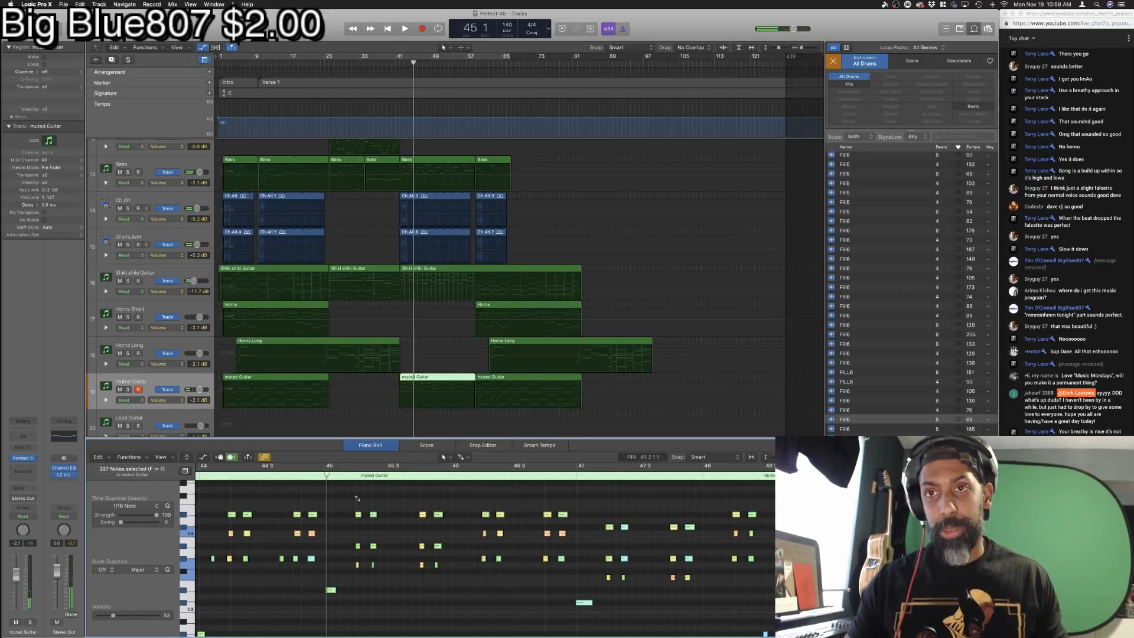
pyautogui.hscroll(-10, 357, 540)
pyautogui.hscroll(-4, 357, 541)
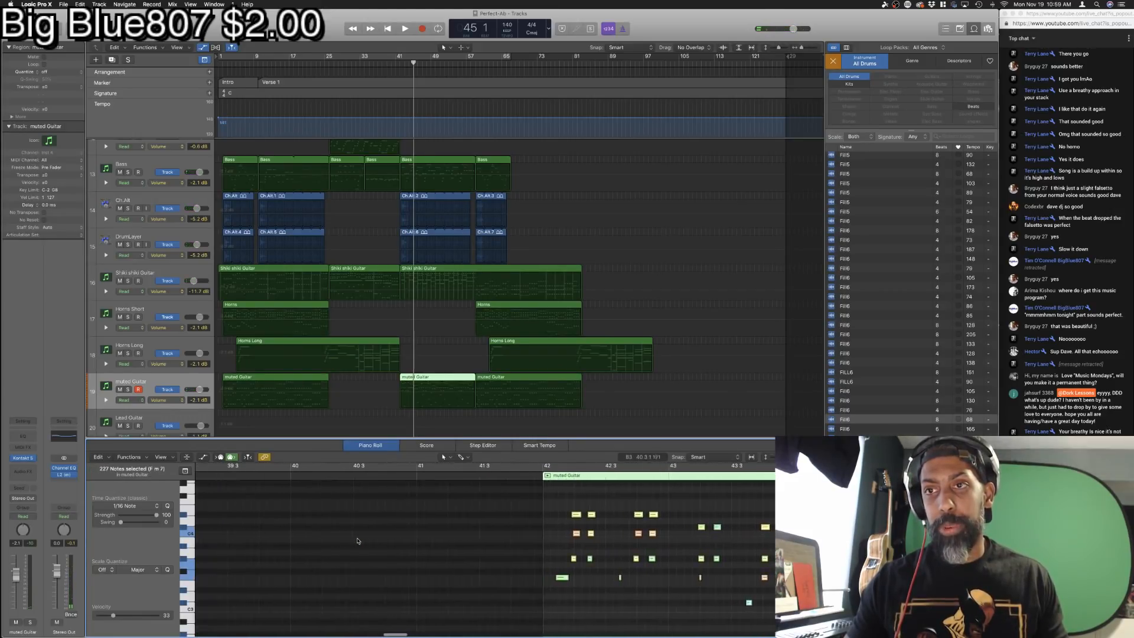
pyautogui.doubleClick(45, 87)
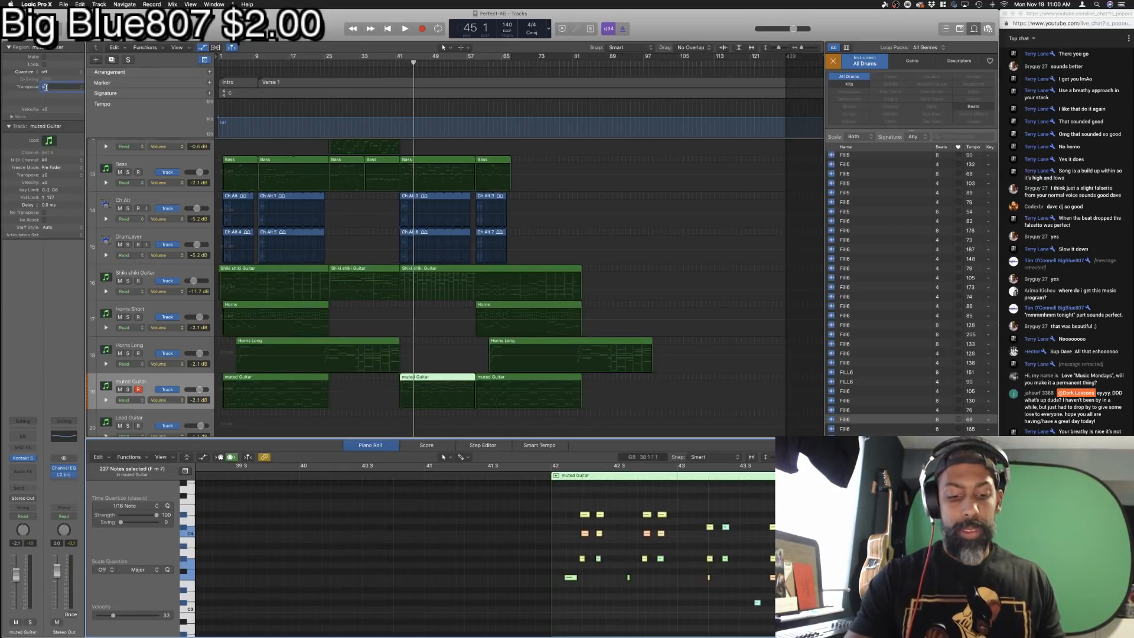
pyautogui.write('-12')
pyautogui.press('Return')
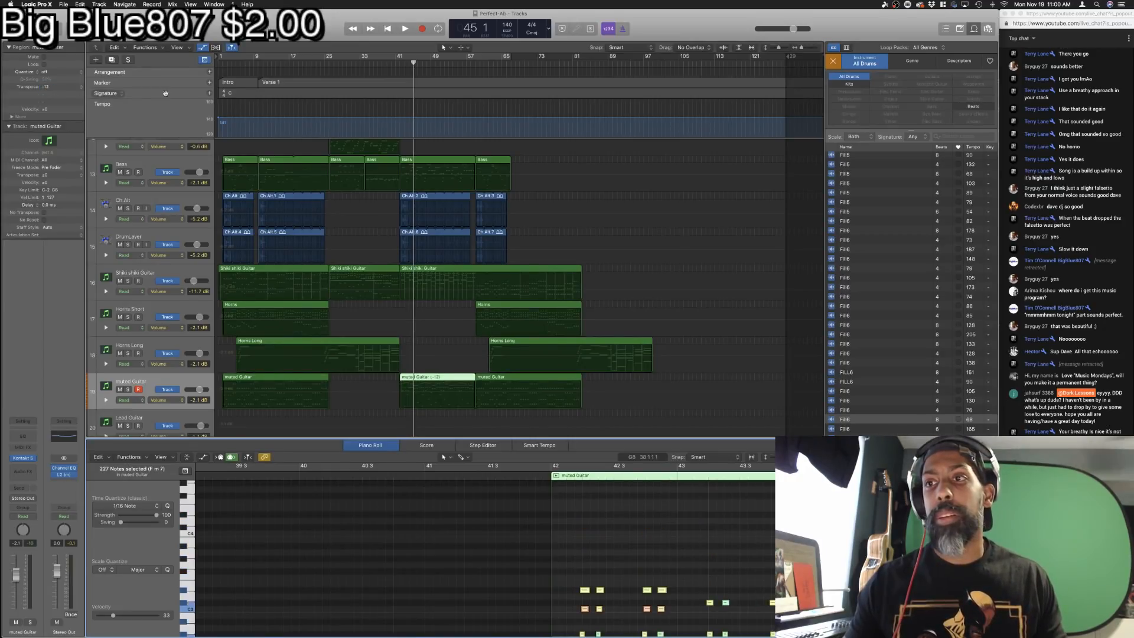
# Step: Play back the transposed muted Guitar part, briefly soloing its track
pyautogui.press('space')
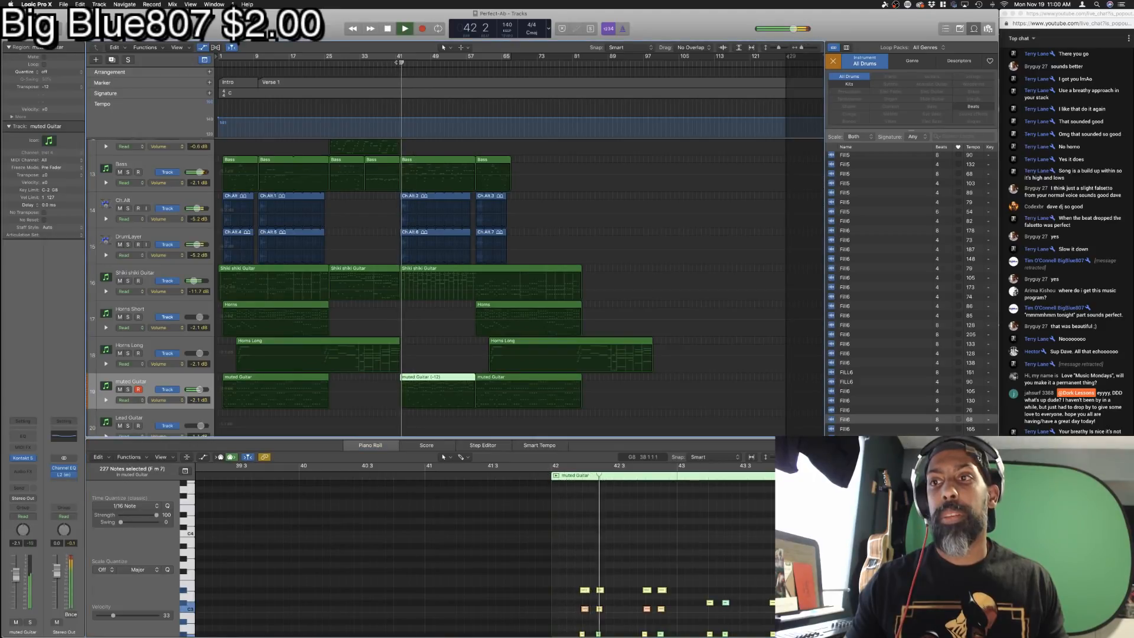
pyautogui.click(127, 389)
pyautogui.click(127, 390)
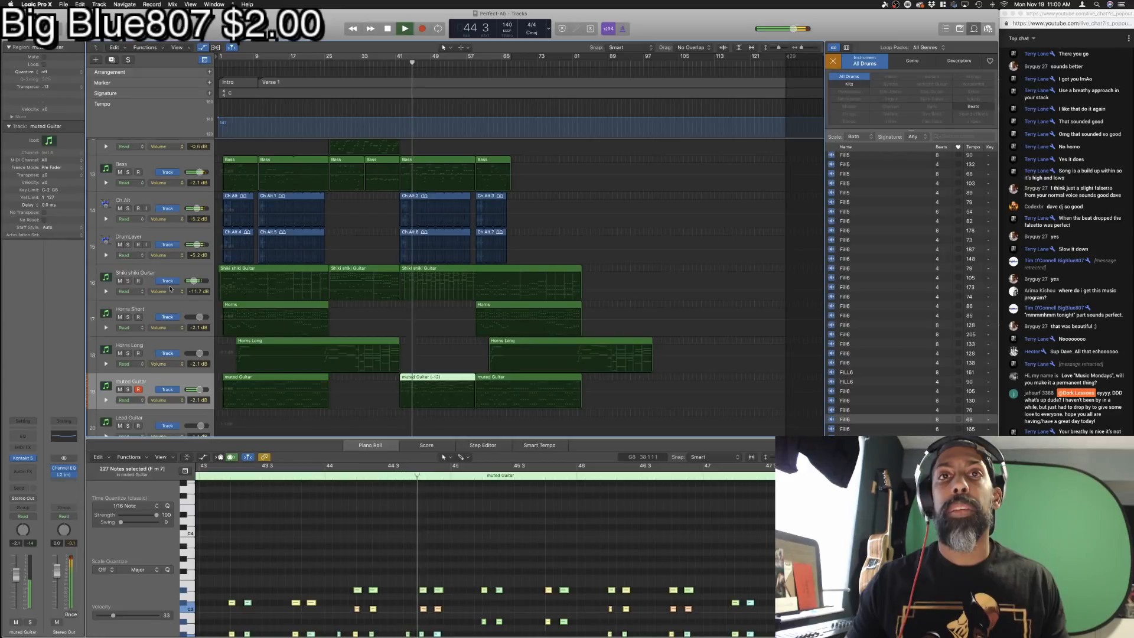
# Step: Select the Shiki shiki Guitar track, replay the song from about bar 40, and examine its notes around bars 42 to 46
pyautogui.click(152, 271)
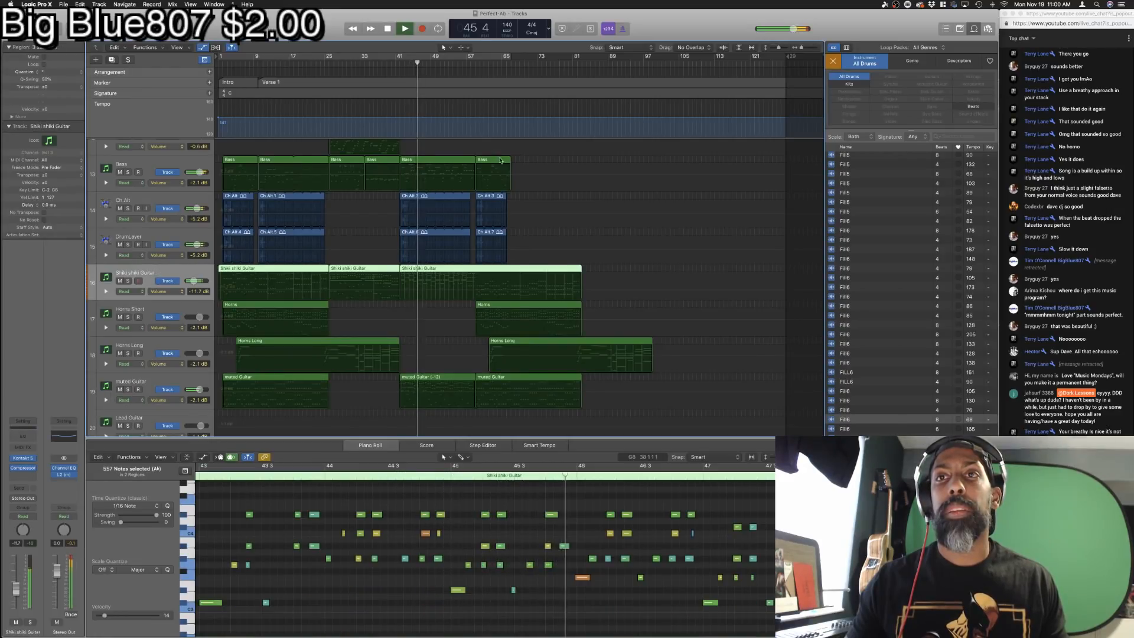
pyautogui.click(391, 63)
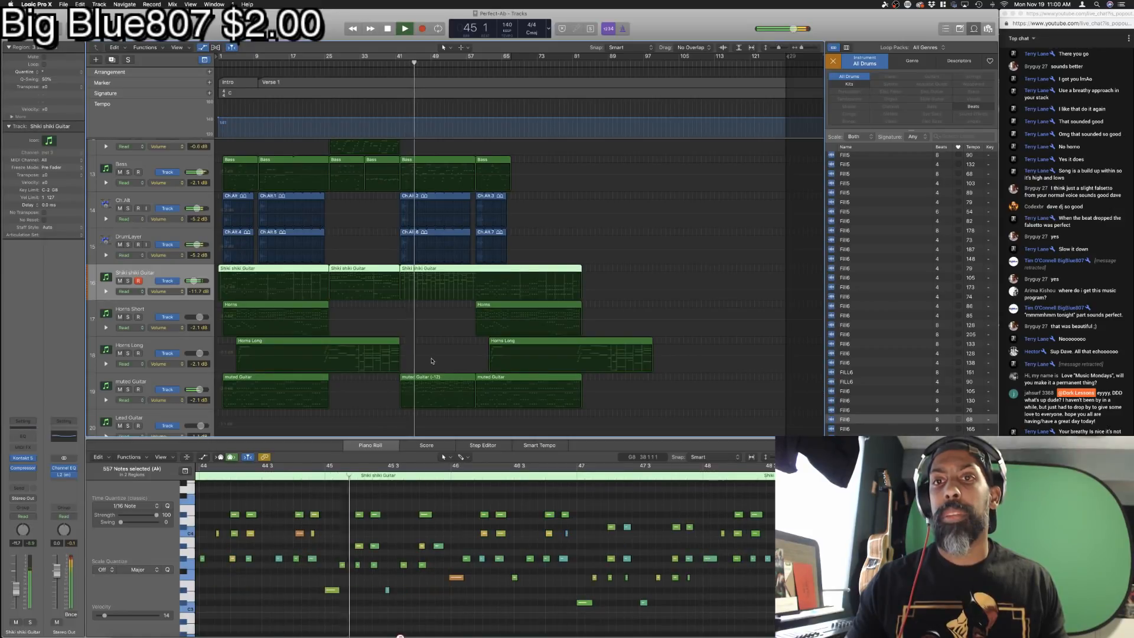
pyautogui.hscroll(-5, 422, 550)
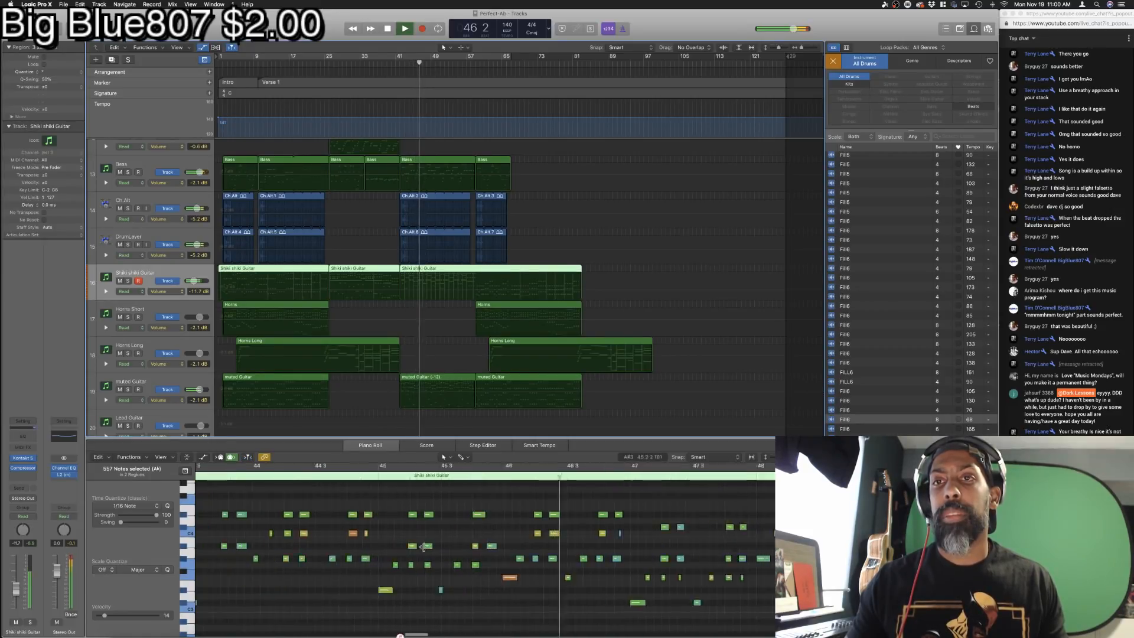
pyautogui.press('space')
pyautogui.hscroll(-3, 423, 549)
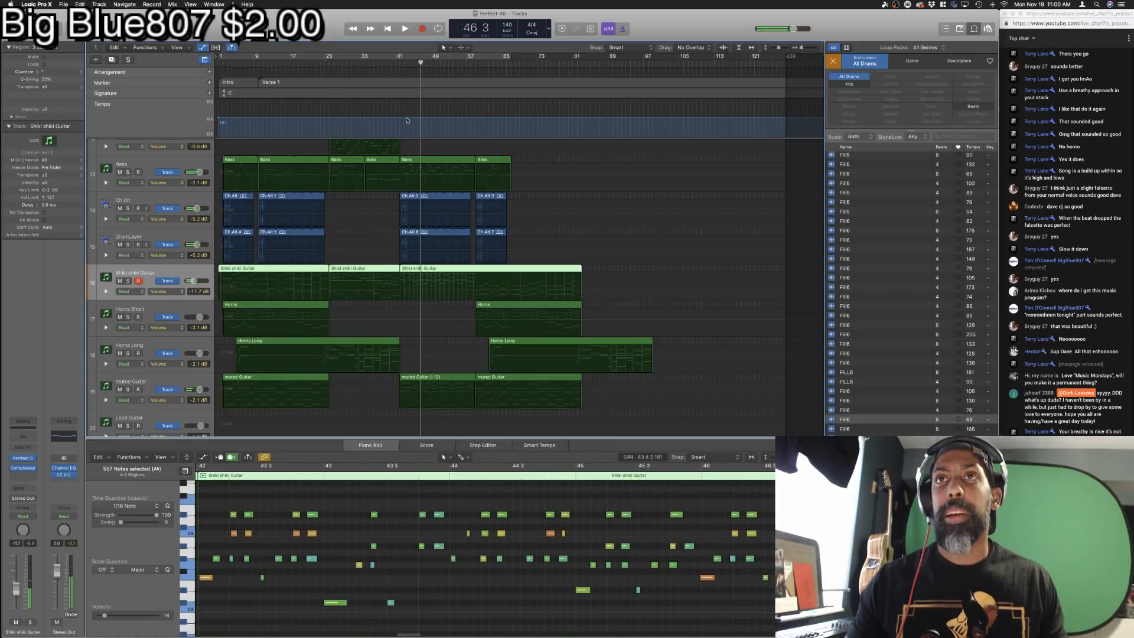
# Step: Play the guitar parts from bar 41 and return the playhead to bar 42
pyautogui.click(395, 64)
pyautogui.press('space')
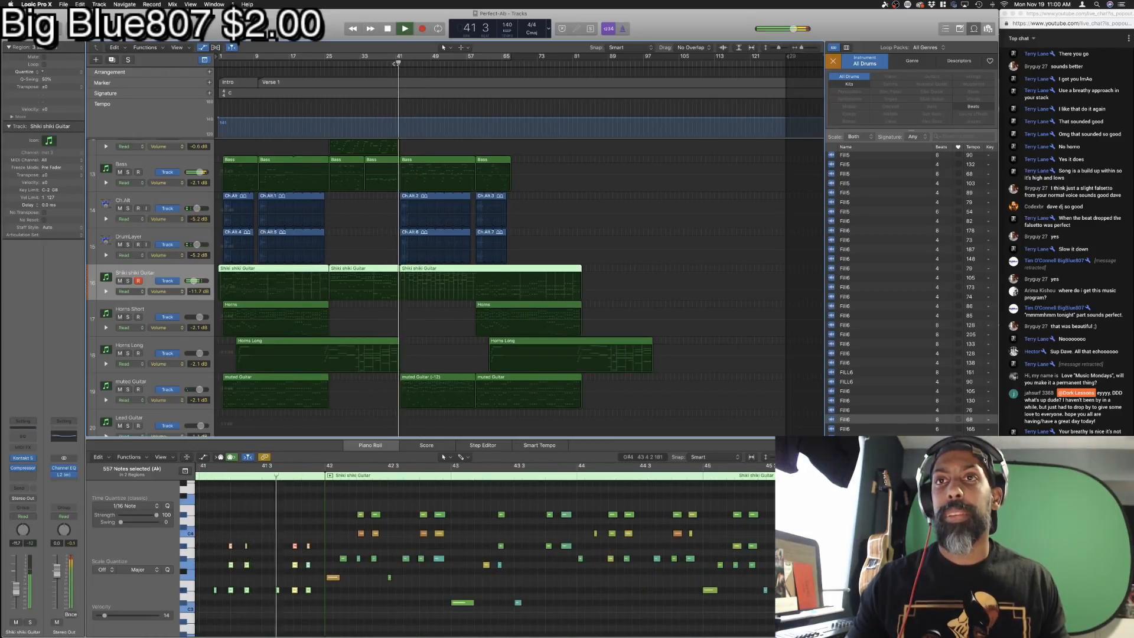
pyautogui.press('space')
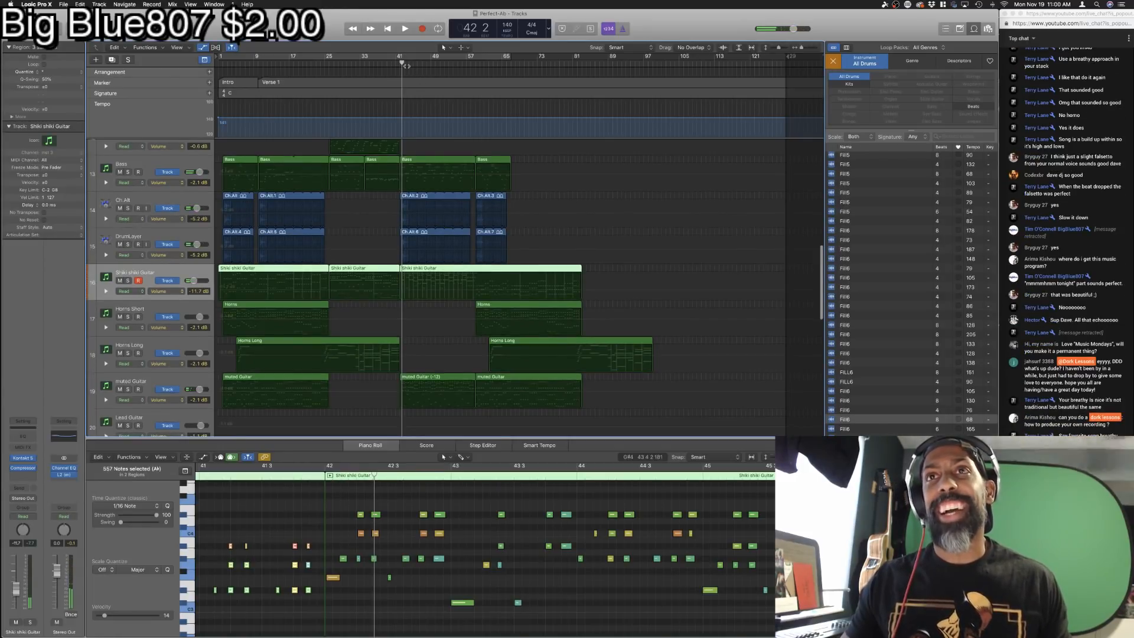
pyautogui.moveTo(402, 64); pyautogui.dragTo(400, 63)
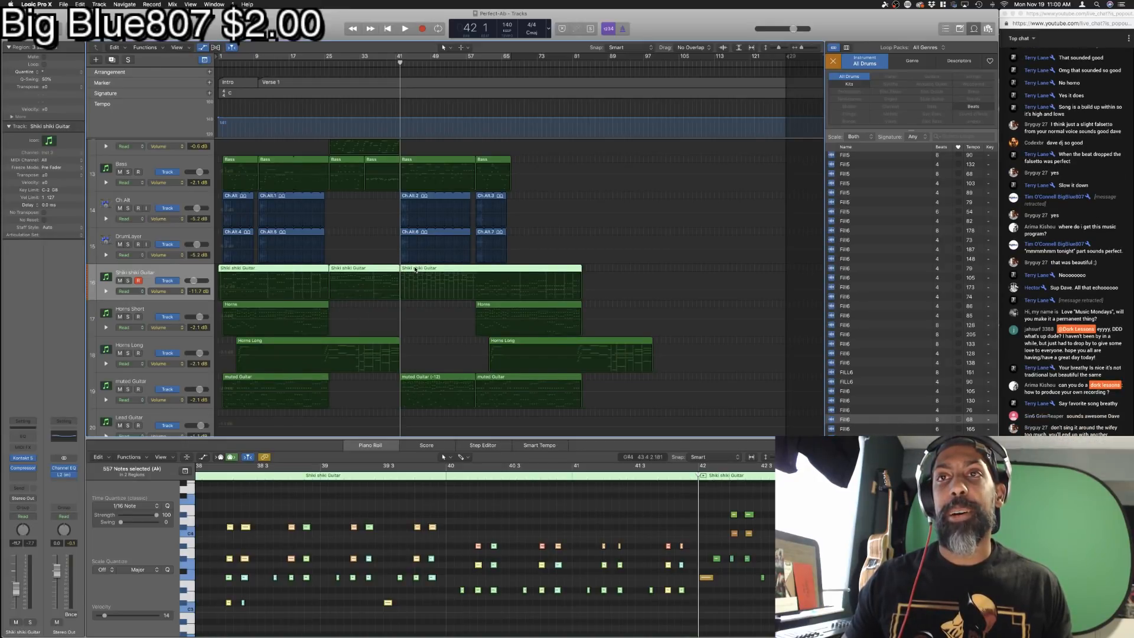
# Step: Examine the arrangement around bar 42 and select the Shiki shiki Guitar region that starts there
pyautogui.scroll(10, 429, 280)
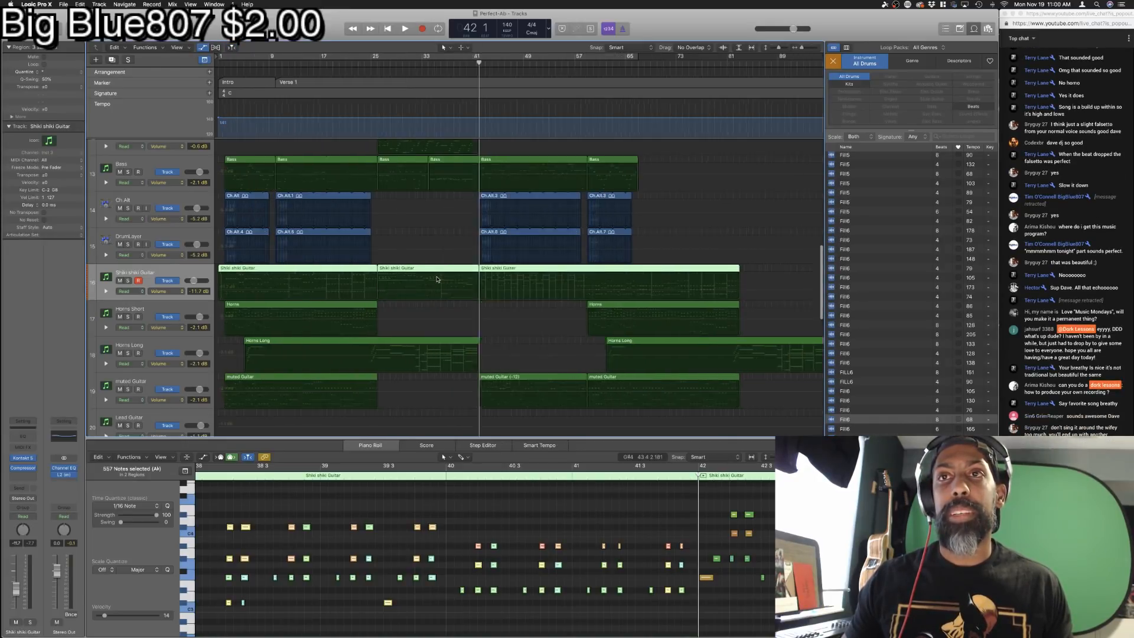
pyautogui.scroll(-5, 437, 280)
pyautogui.hscroll(15, 437, 280)
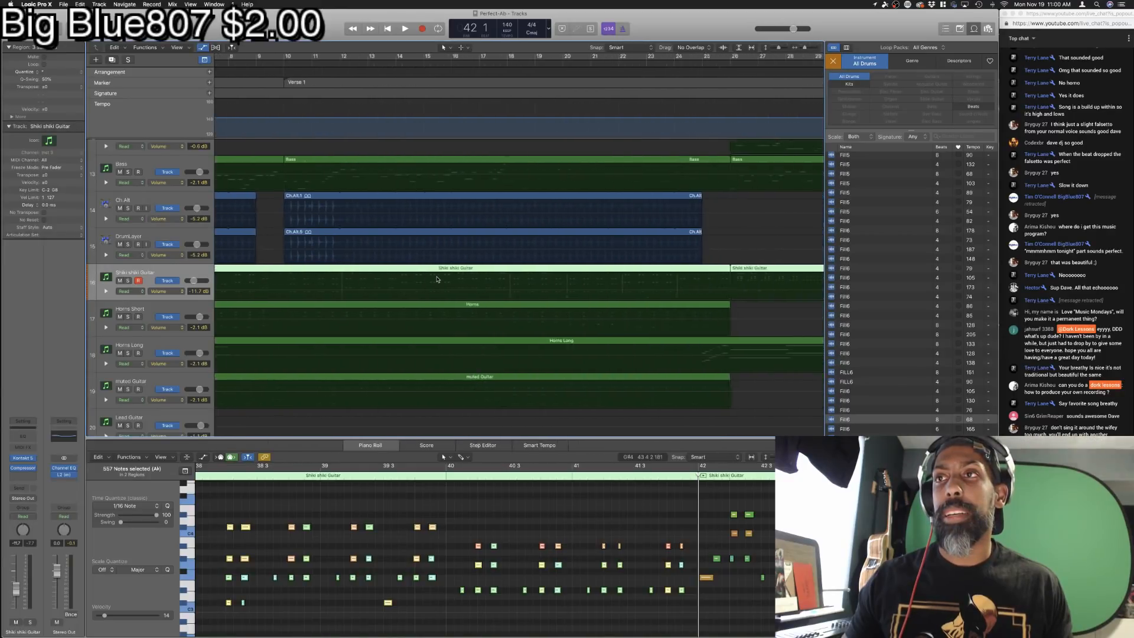
pyautogui.hscroll(15, 437, 279)
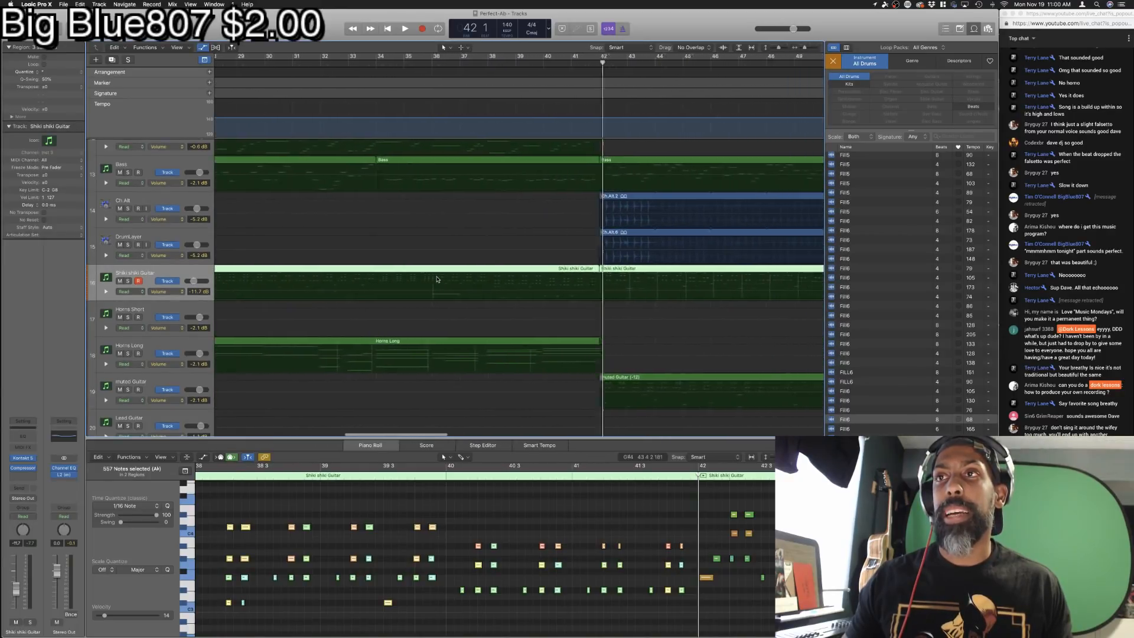
pyautogui.scroll(-6, 437, 280)
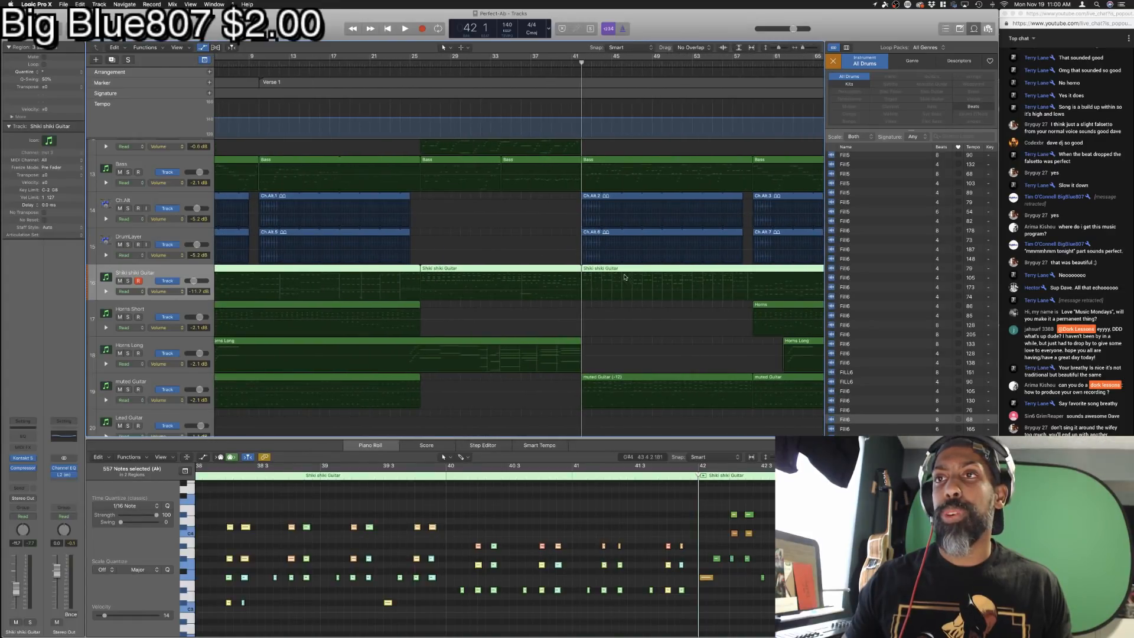
pyautogui.press('a')
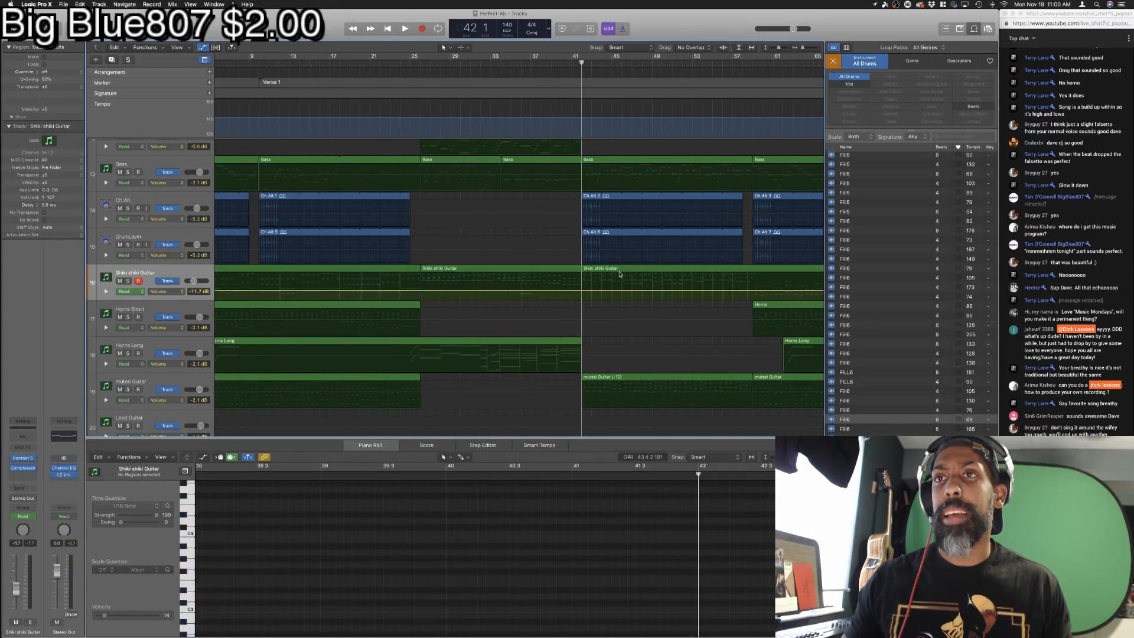
pyautogui.click(613, 269)
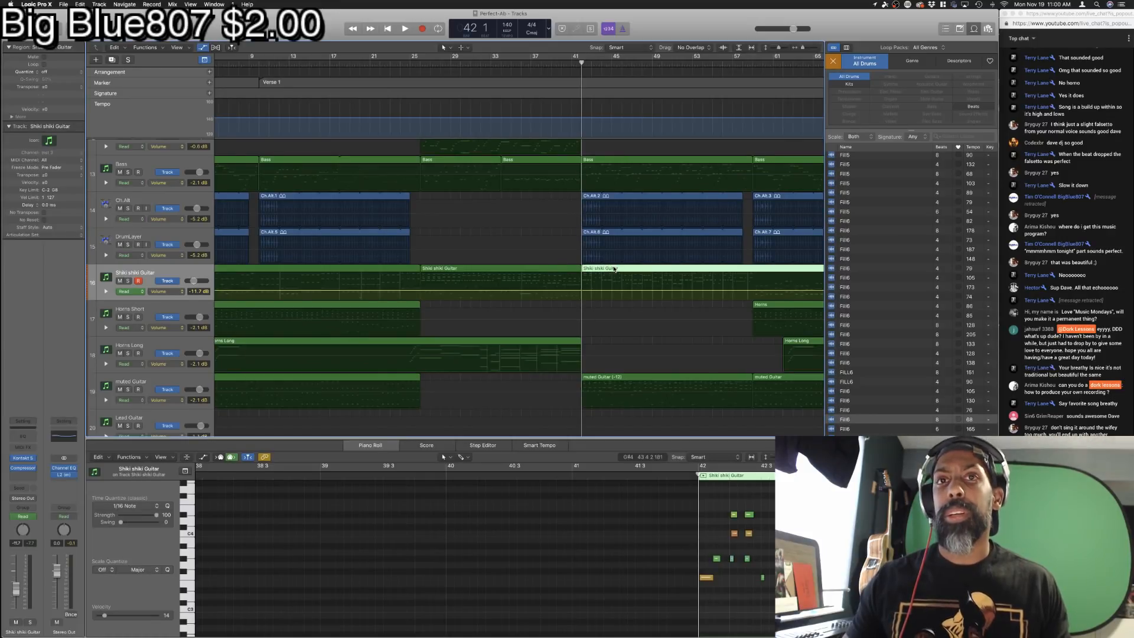
pyautogui.hscroll(-4, 614, 269)
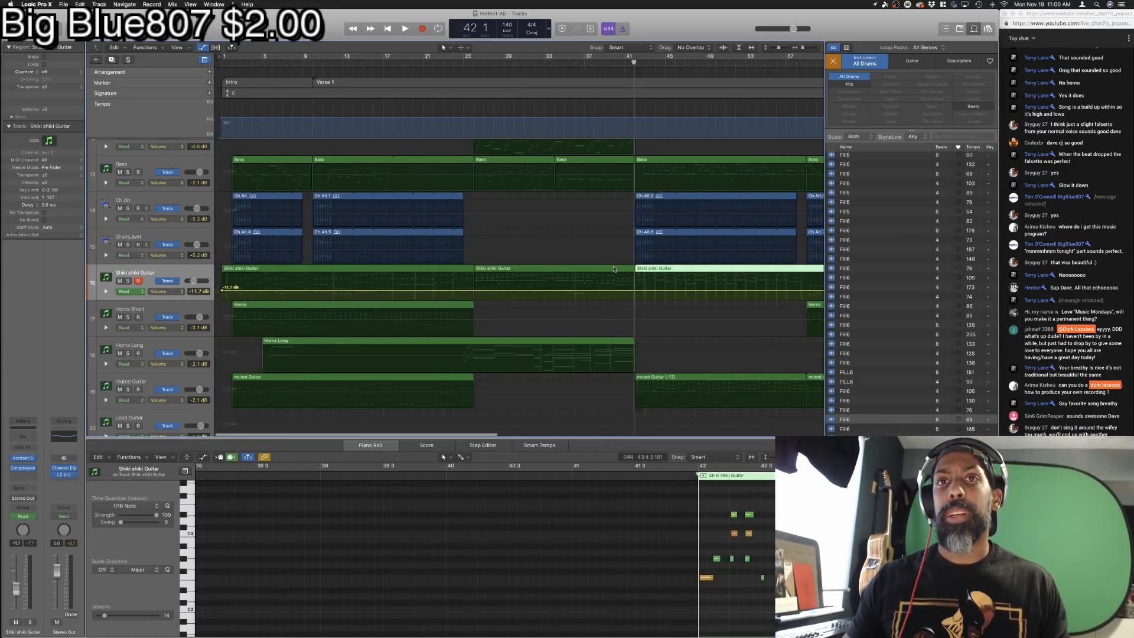
pyautogui.click(217, 291)
pyautogui.hscroll(3, 579, 270)
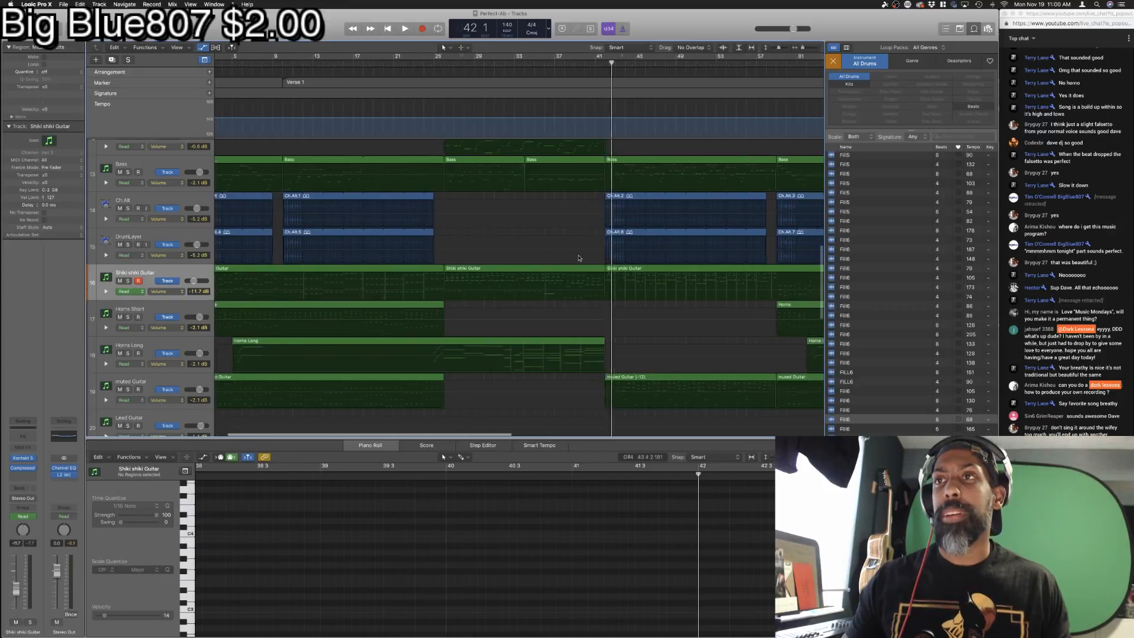
pyautogui.click(579, 271)
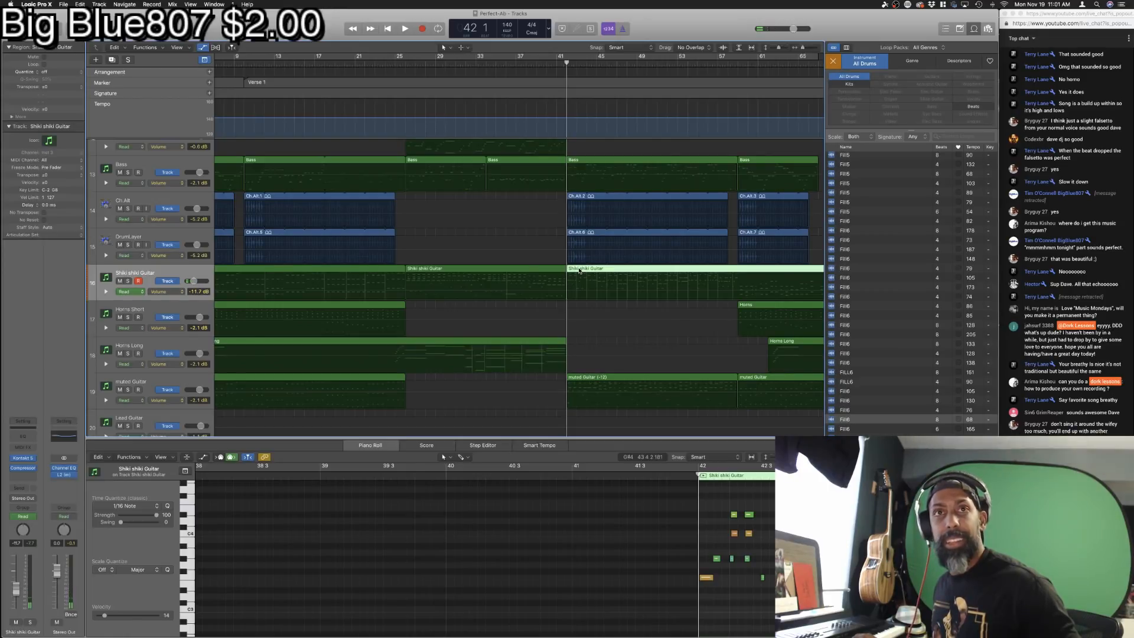
# Step: Try recording a new Shiki shiki Guitar take from bar 42 to about bar 46, and undo the recording
pyautogui.press('r')
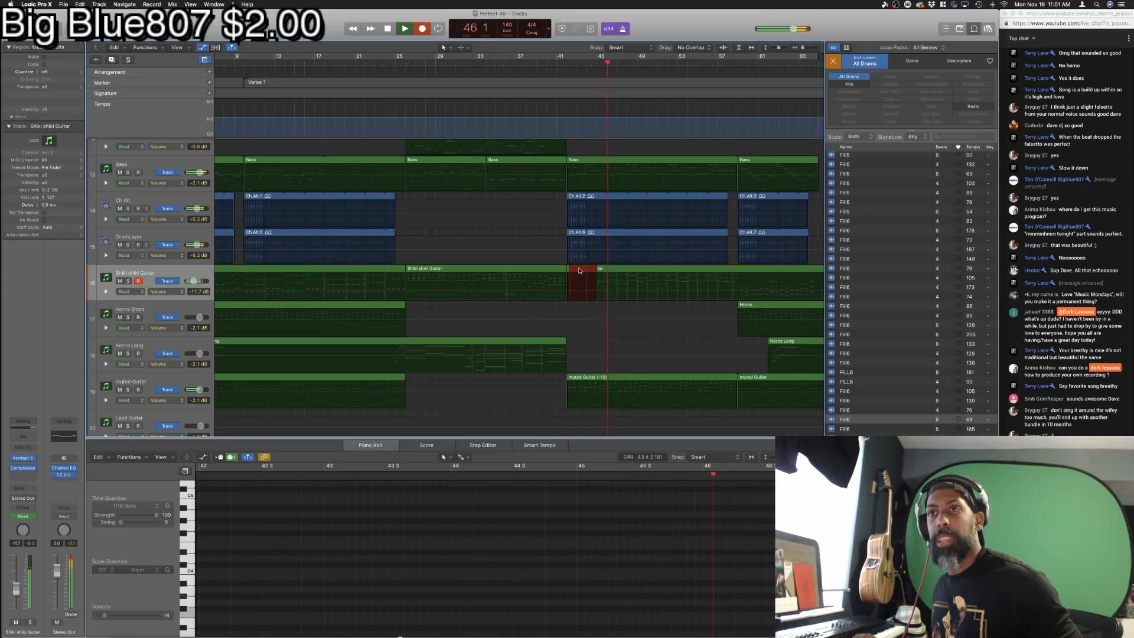
pyautogui.press('space')
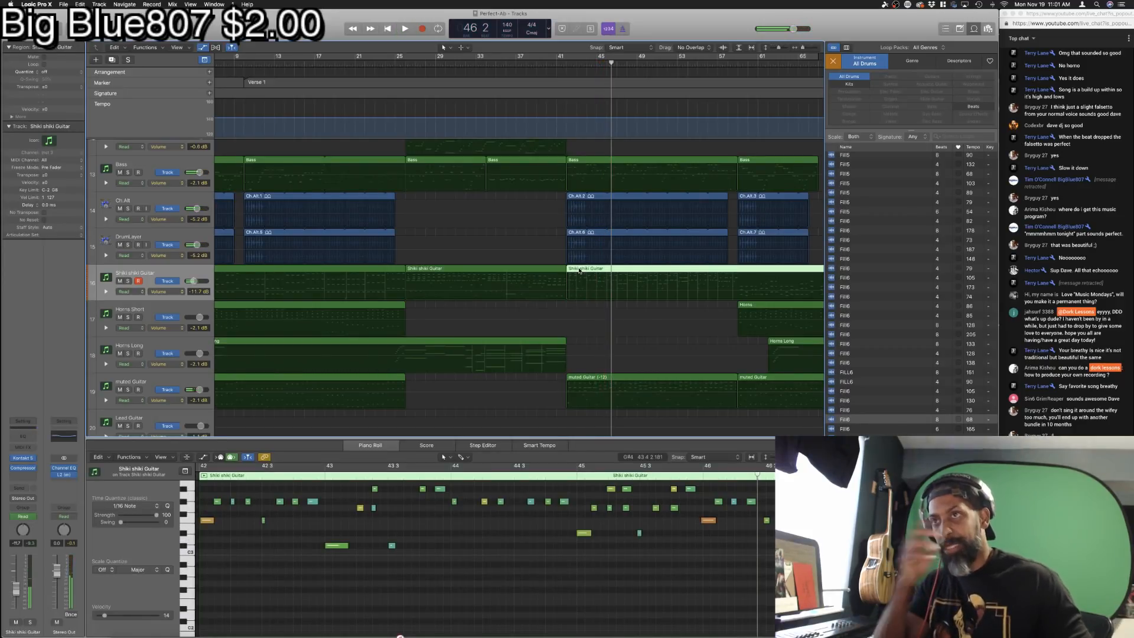
pyautogui.press('super+z')
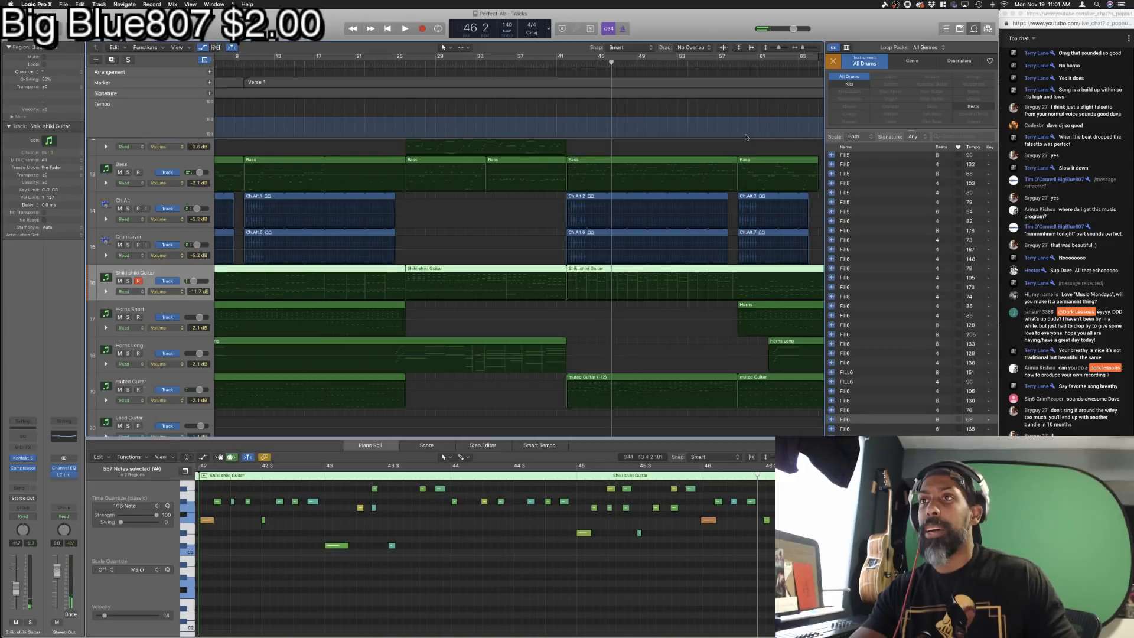
# Step: Hide the track automation and select the Shiki shiki Guitar region starting at bar 42
pyautogui.click(736, 62)
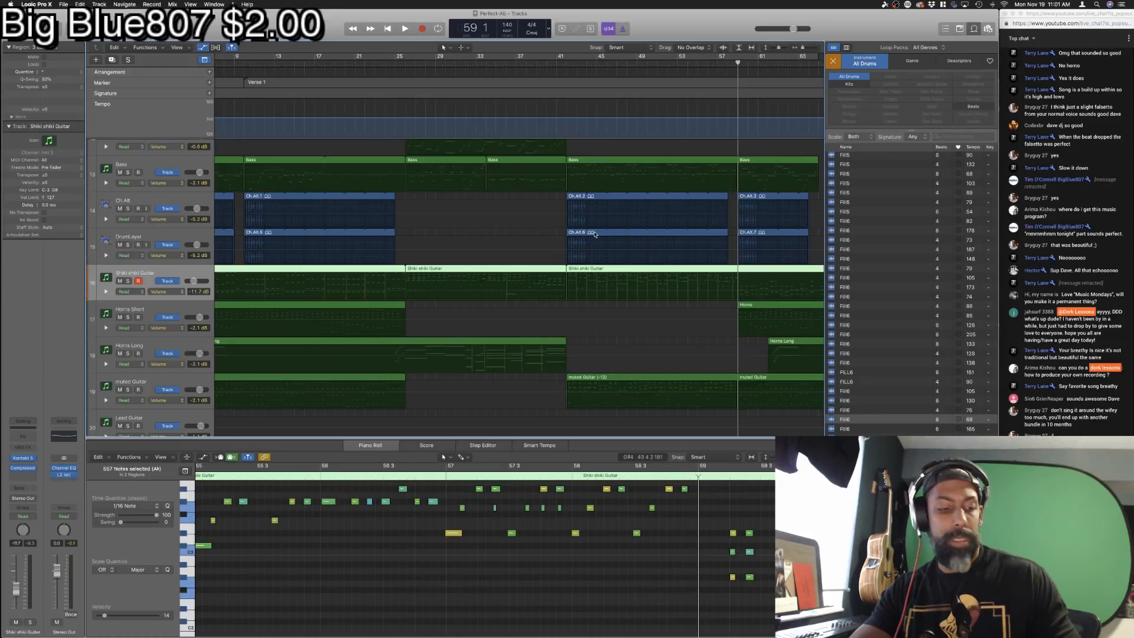
pyautogui.press('a')
pyautogui.click(596, 258)
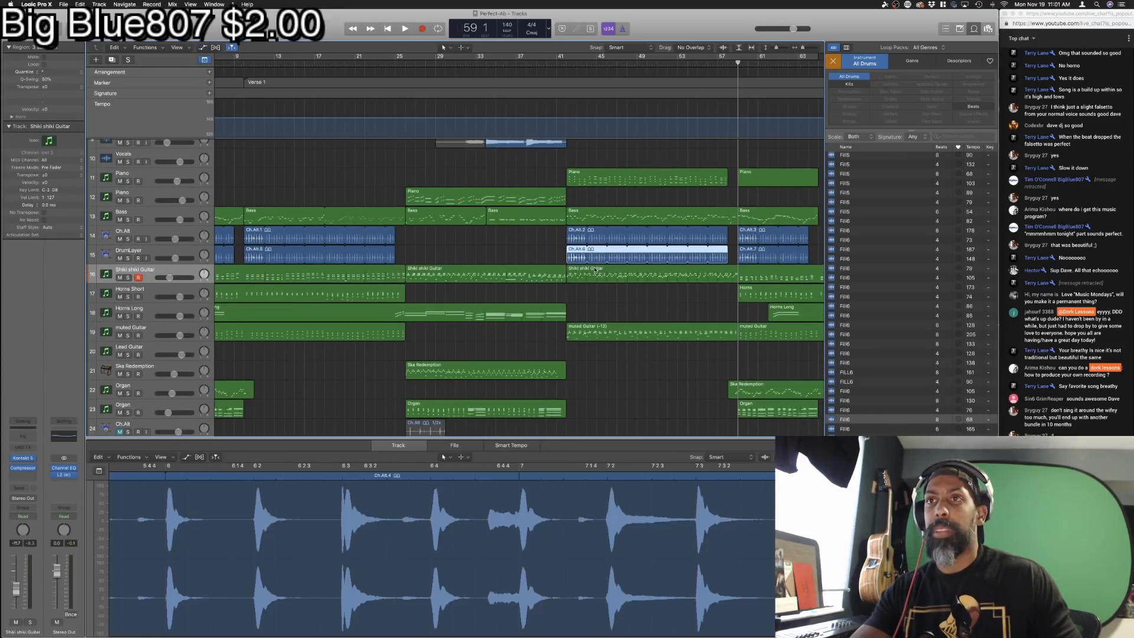
pyautogui.click(596, 271)
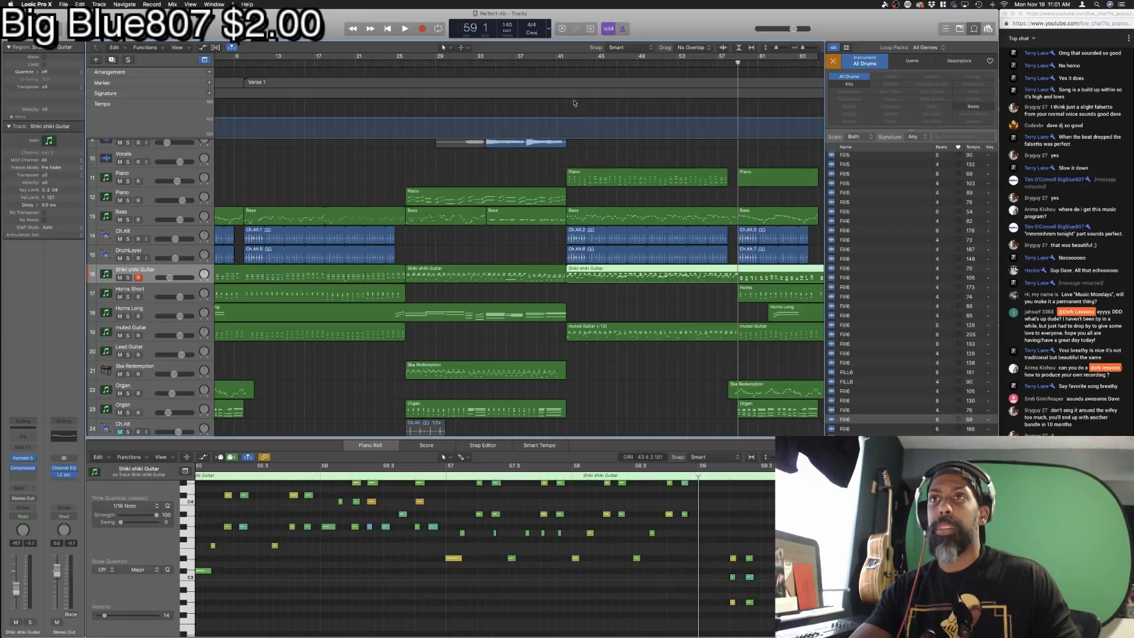
# Step: Play the song from bar 42 to about bar 53 while viewing the Shiki shiki Guitar region's notes in the Piano Roll
pyautogui.click(568, 66)
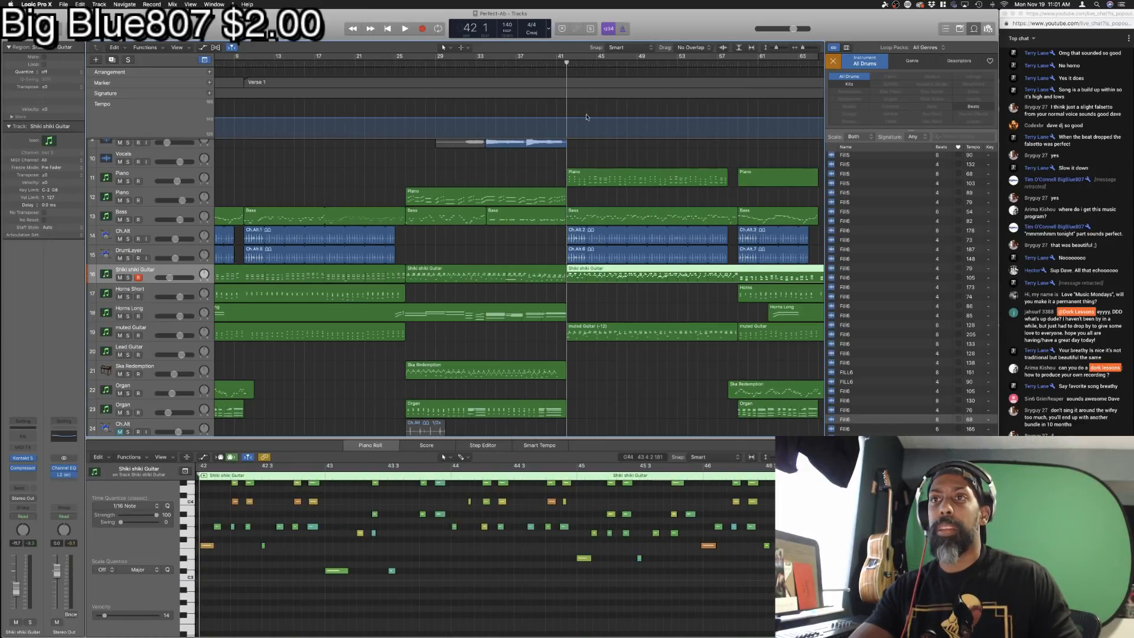
pyautogui.press('space')
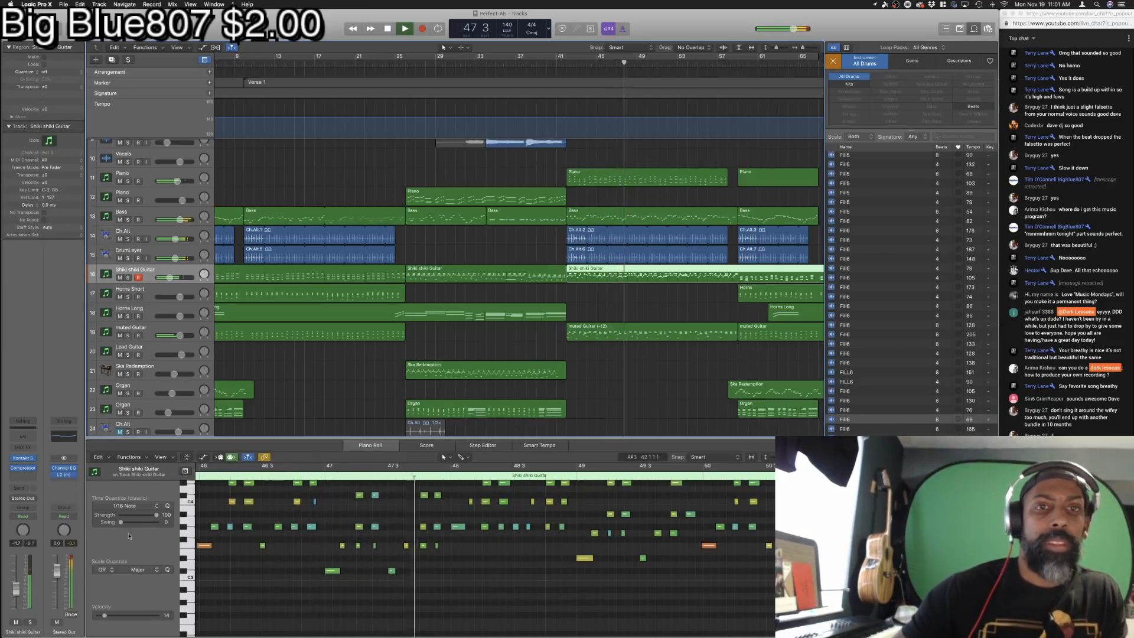
pyautogui.scroll(-5, 128, 536)
pyautogui.scroll(10, 134, 548)
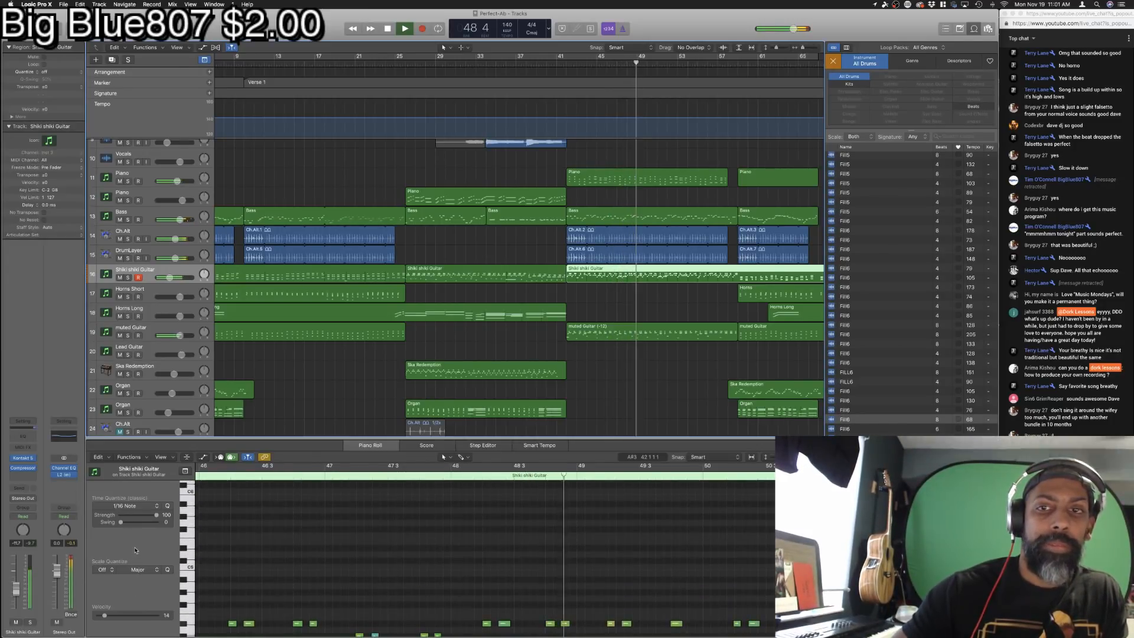
pyautogui.scroll(-5, 134, 550)
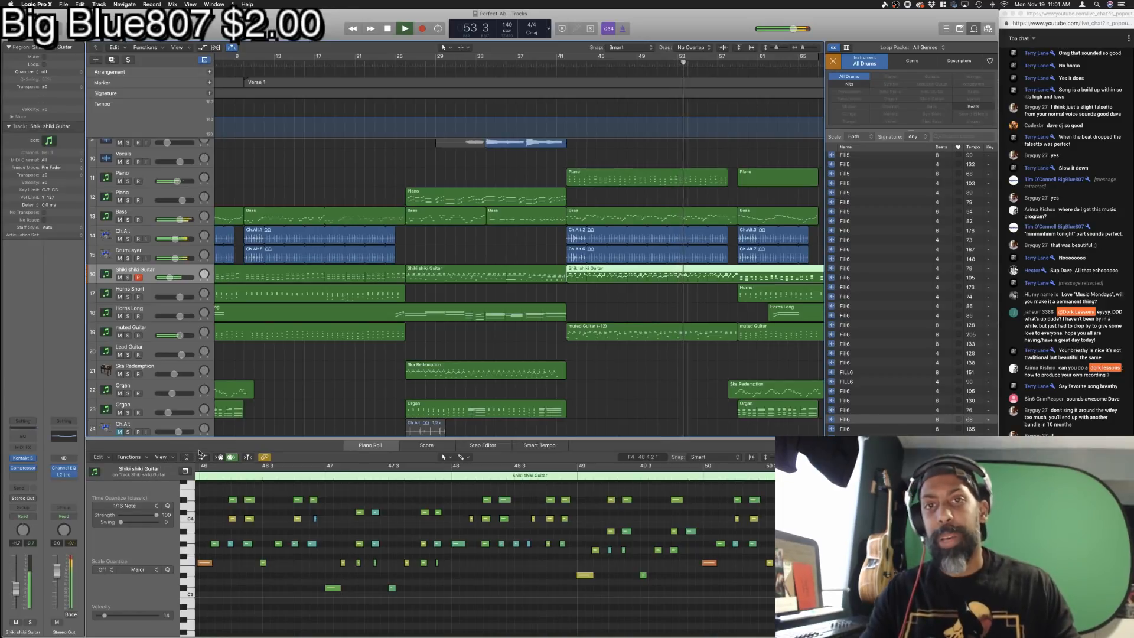
pyautogui.press('space')
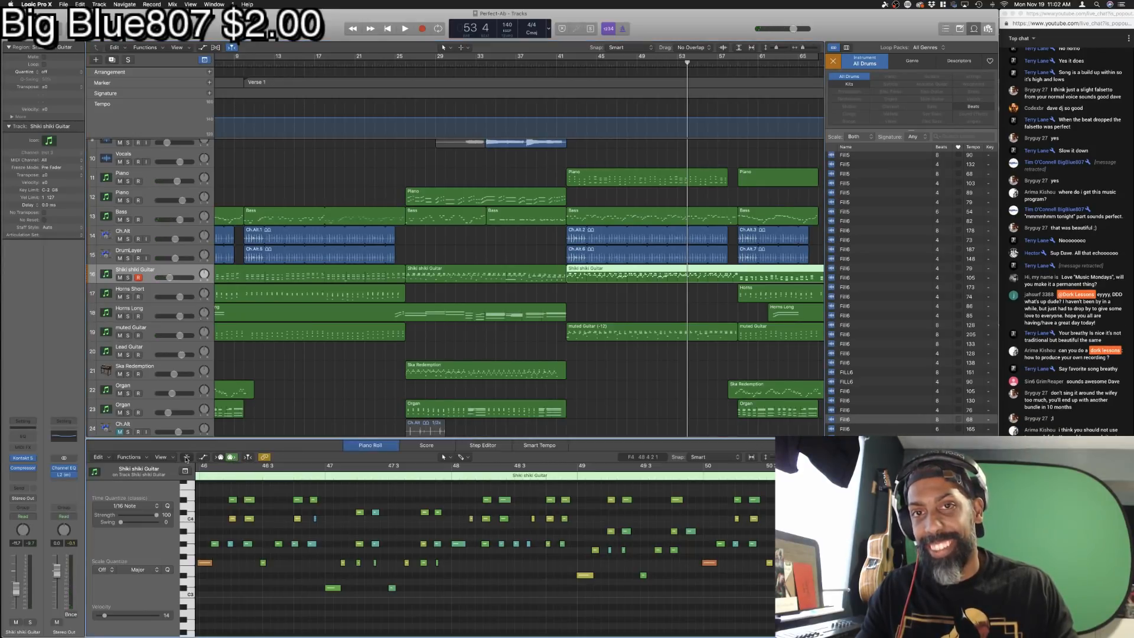
# Step: Check the Piano Roll's view options, and examine the Shiki shiki Guitar region's Sustain events from bar 42 in the Step Editor
pyautogui.click(186, 458)
pyautogui.click(186, 458)
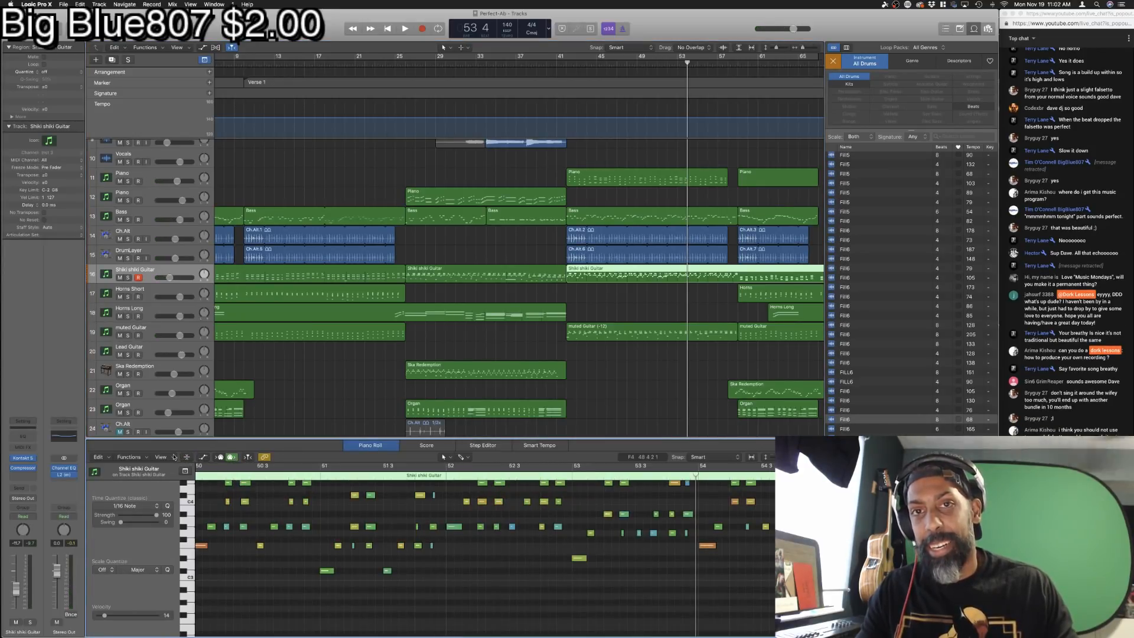
pyautogui.click(175, 457)
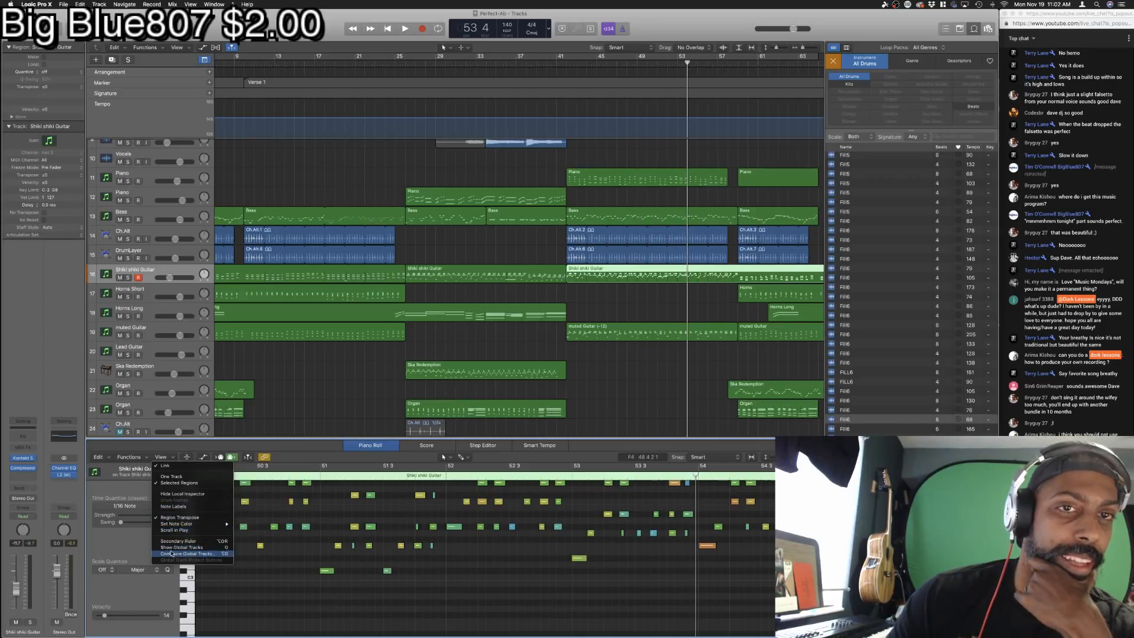
pyautogui.click(133, 461)
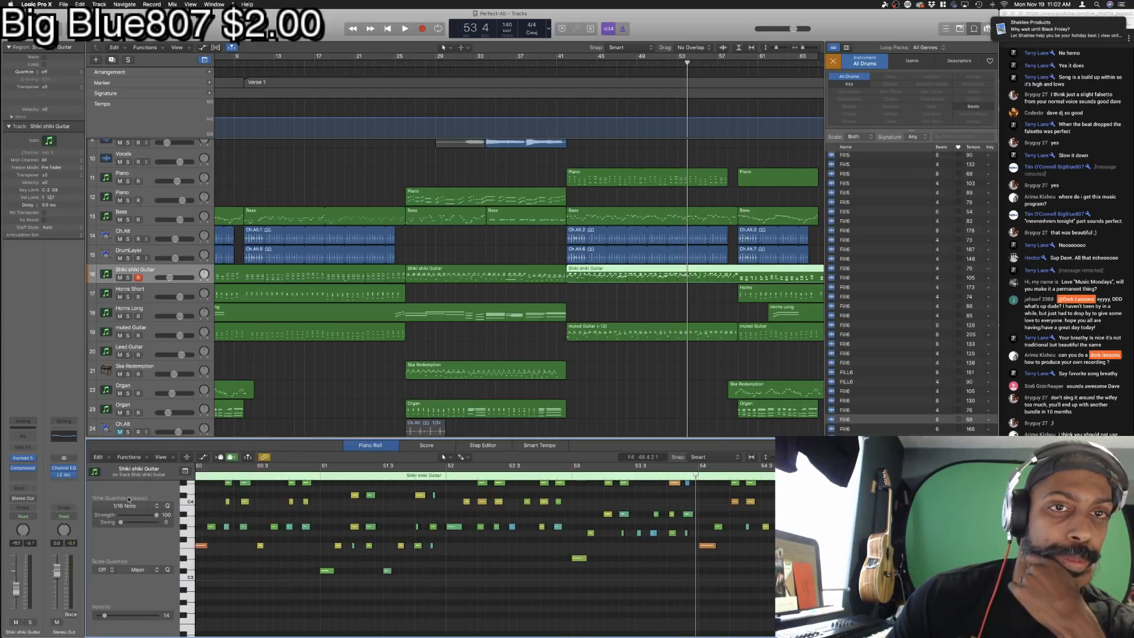
pyautogui.scroll(10, 117, 548)
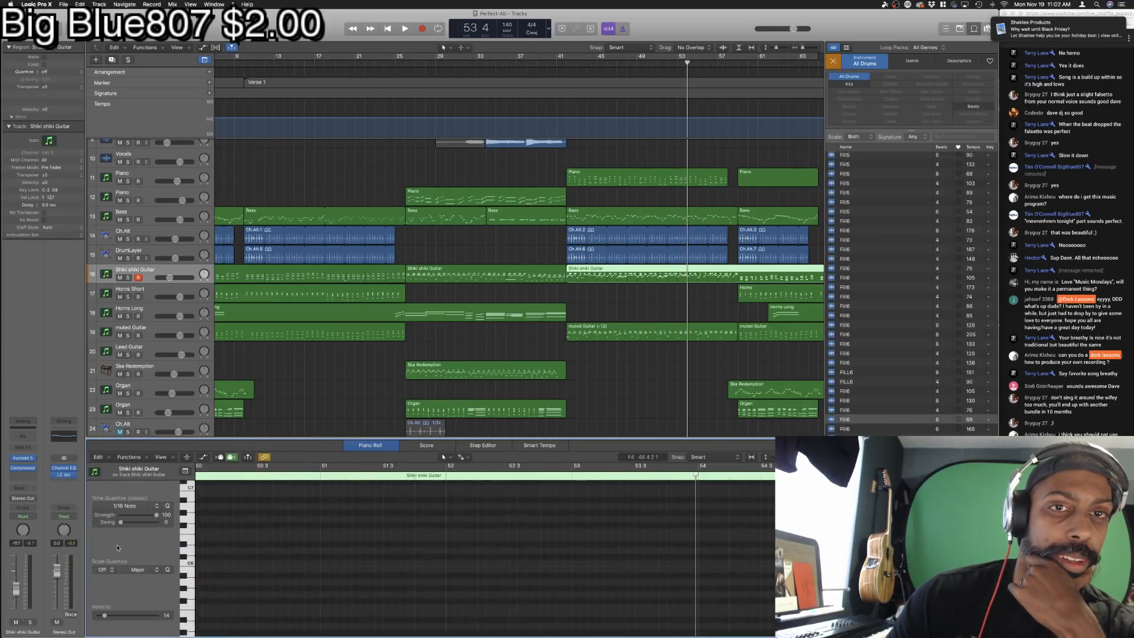
pyautogui.scroll(-8, 366, 535)
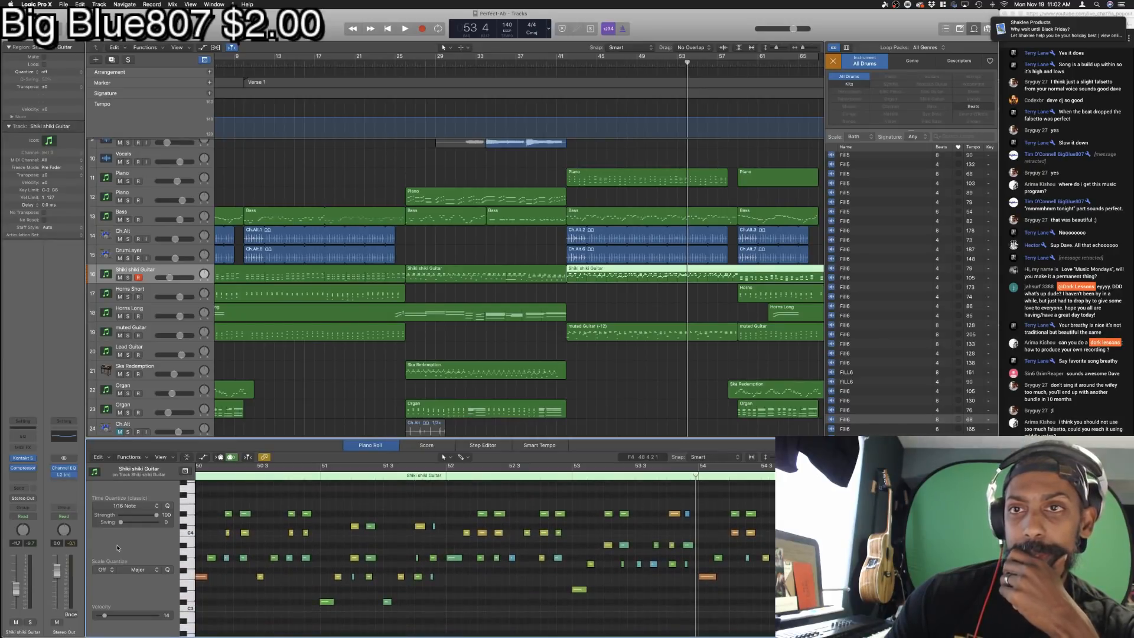
pyautogui.click(493, 446)
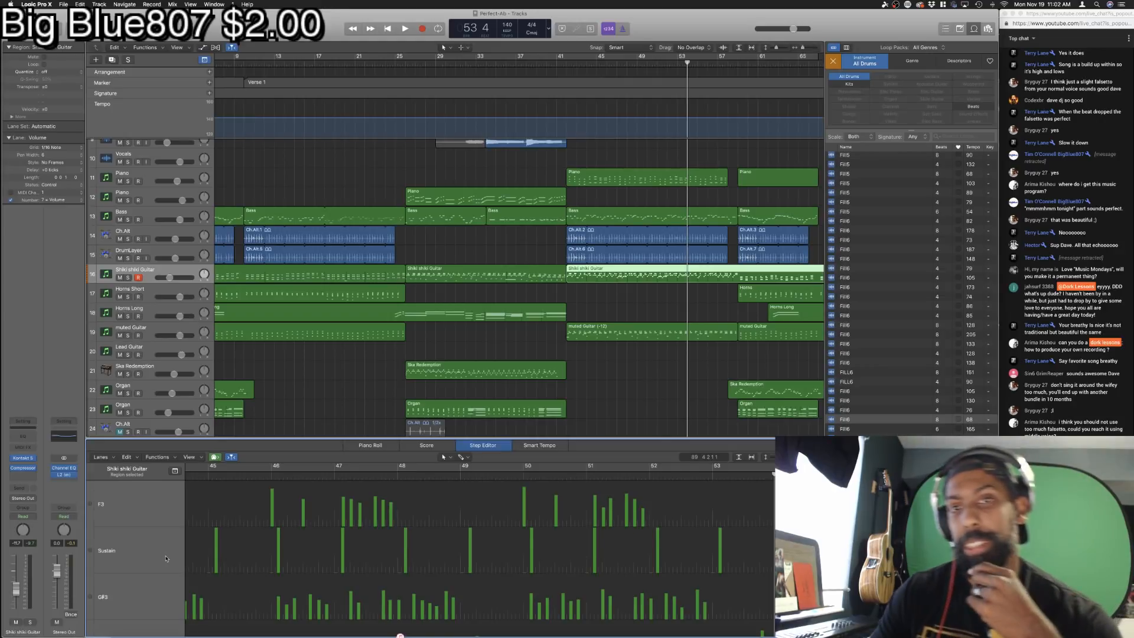
pyautogui.hscroll(-5, 218, 519)
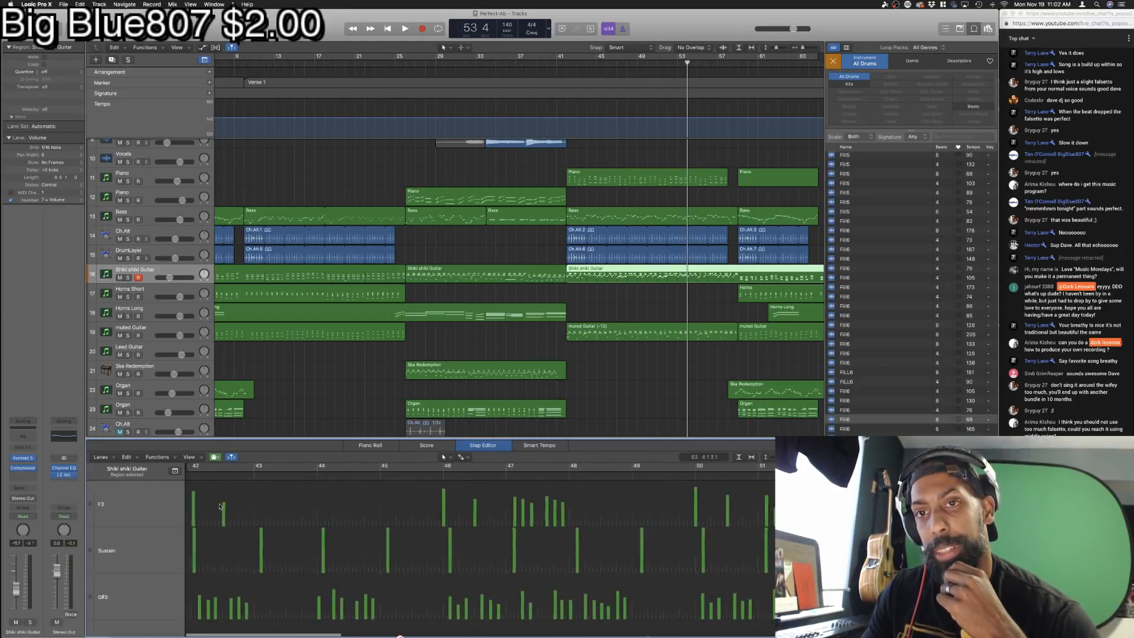
pyautogui.hscroll(1, 213, 523)
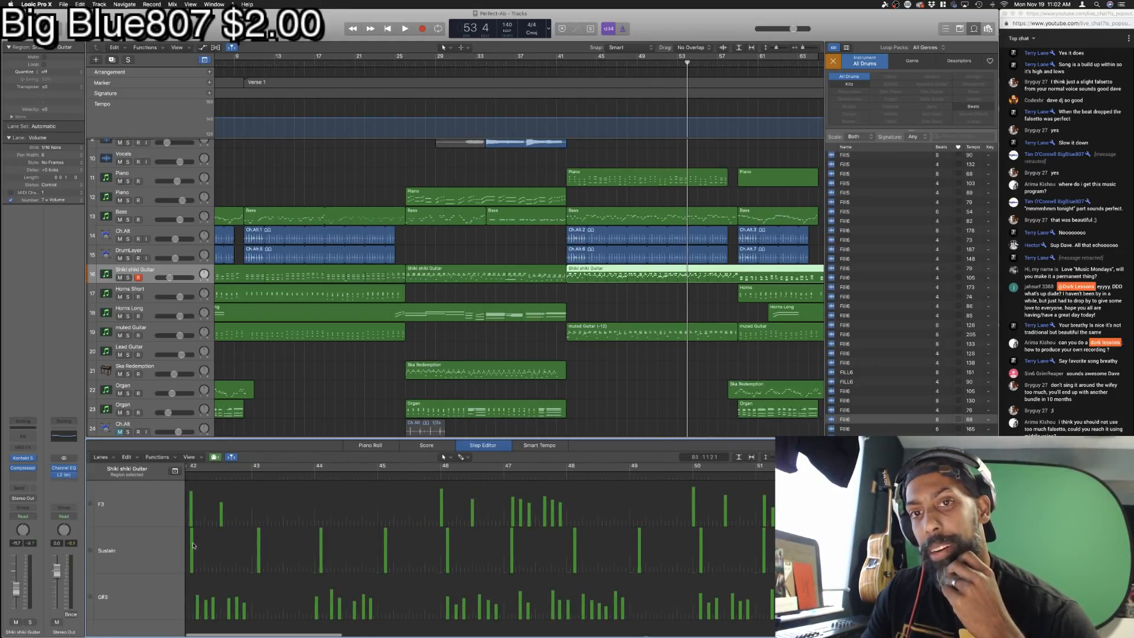
# Step: Play the arrangement from bar 42 to bar 66 and return the playhead to bar 42
pyautogui.click(564, 63)
pyautogui.press('space')
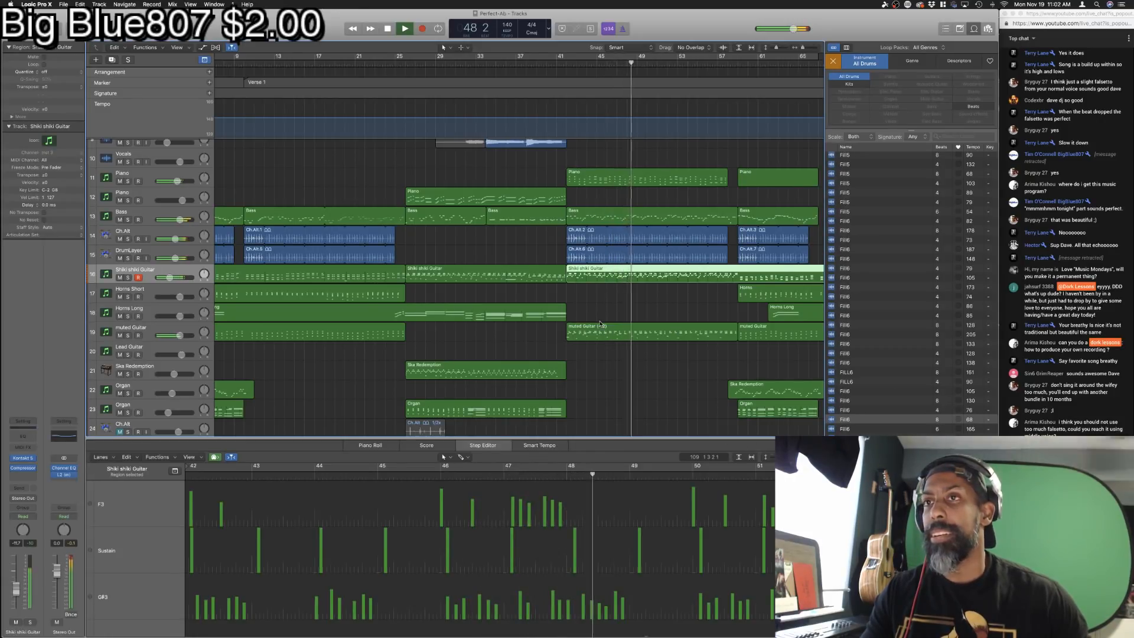
pyautogui.scroll(-5, 612, 298)
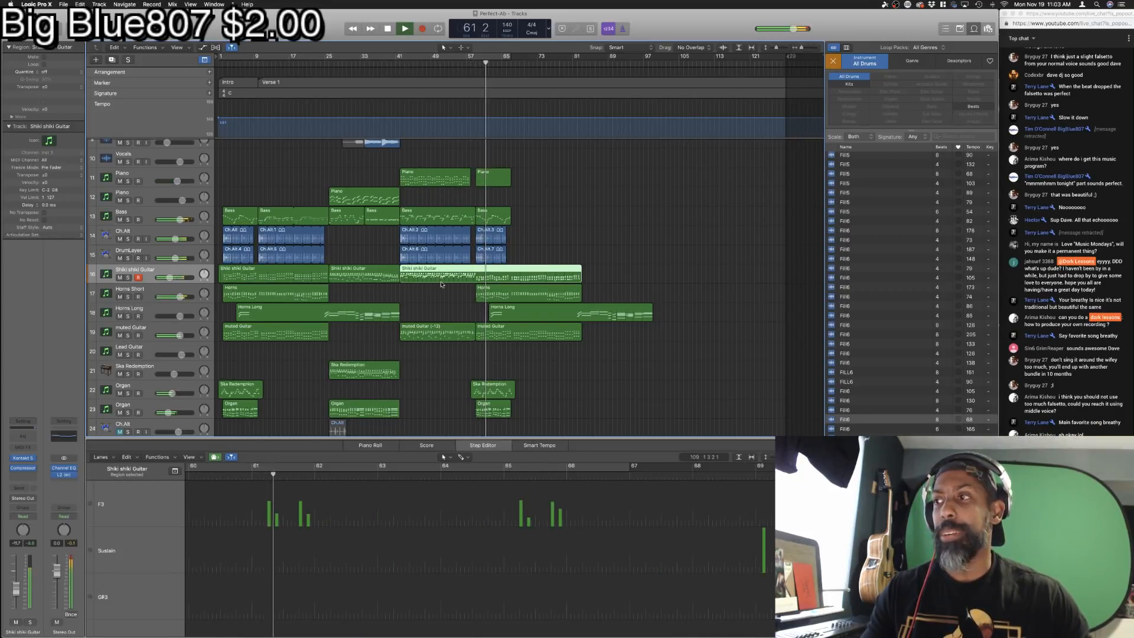
pyautogui.scroll(-5, 439, 272)
pyautogui.scroll(-3, 441, 284)
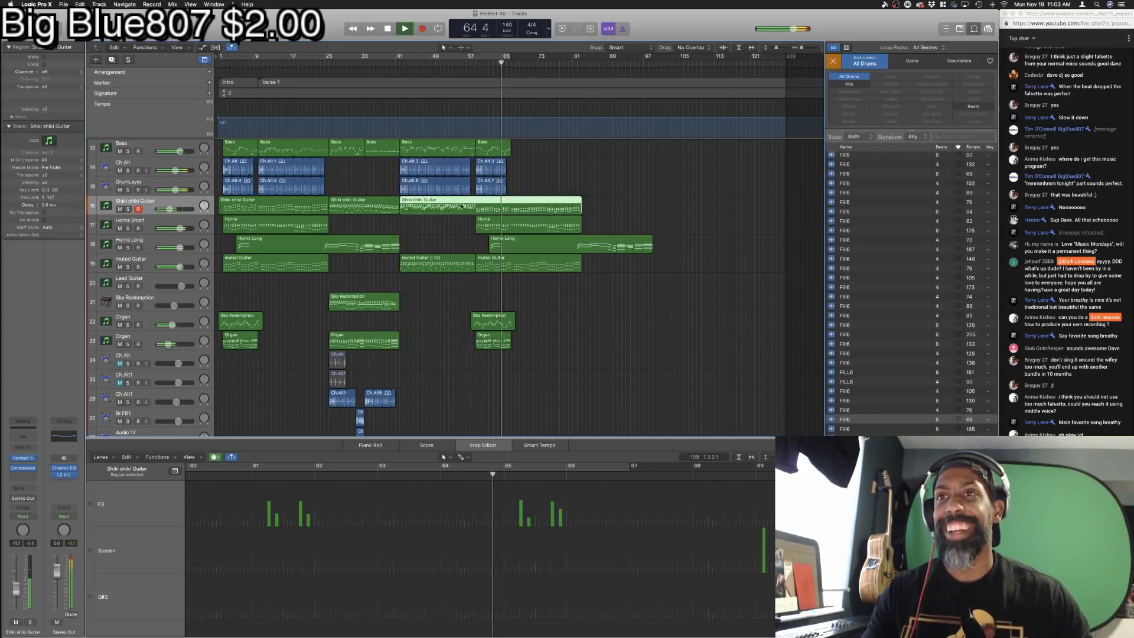
pyautogui.press('space')
pyautogui.click(400, 64)
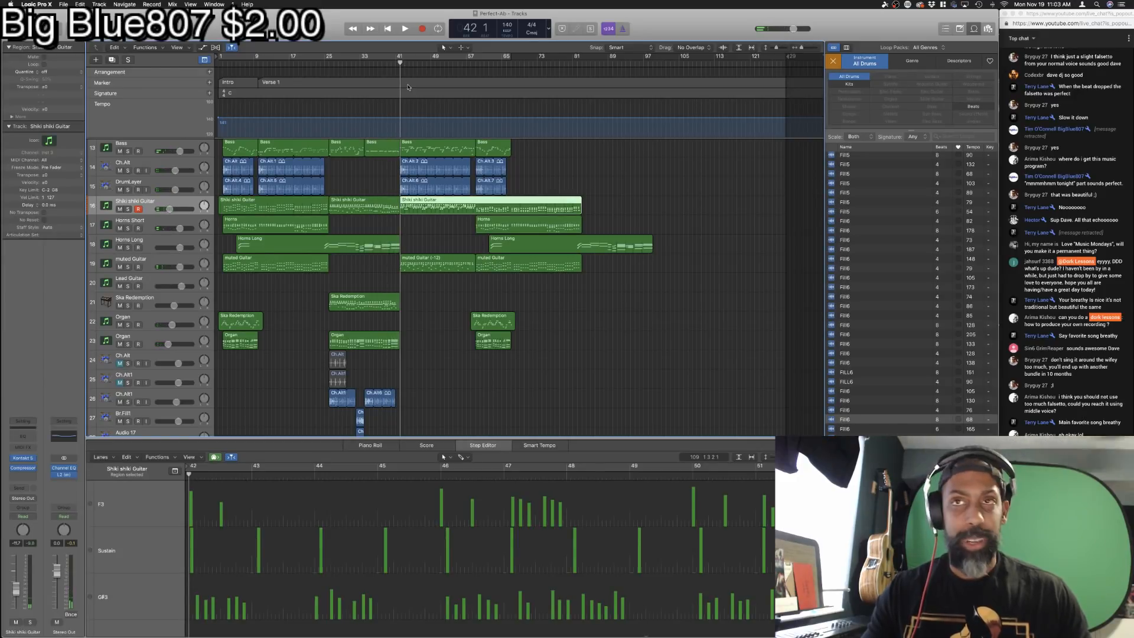
# Step: Select Organ track 22, just below Ska Redemption, and record a new organ part from bar 42
pyautogui.scroll(-6, 418, 269)
pyautogui.scroll(18, 420, 270)
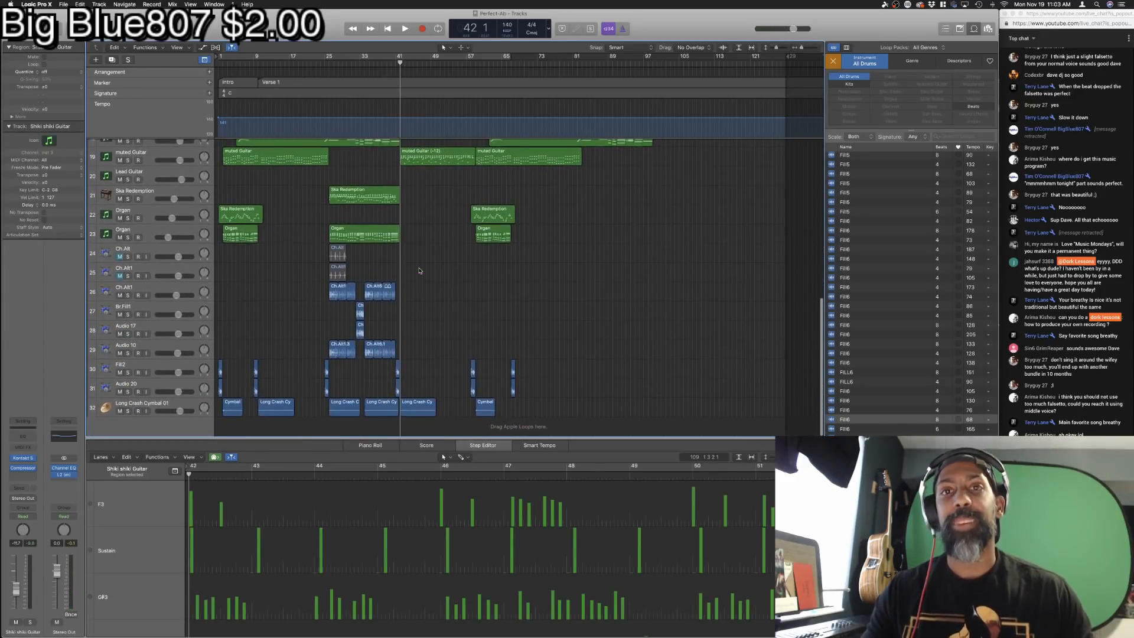
pyautogui.scroll(-10, 419, 270)
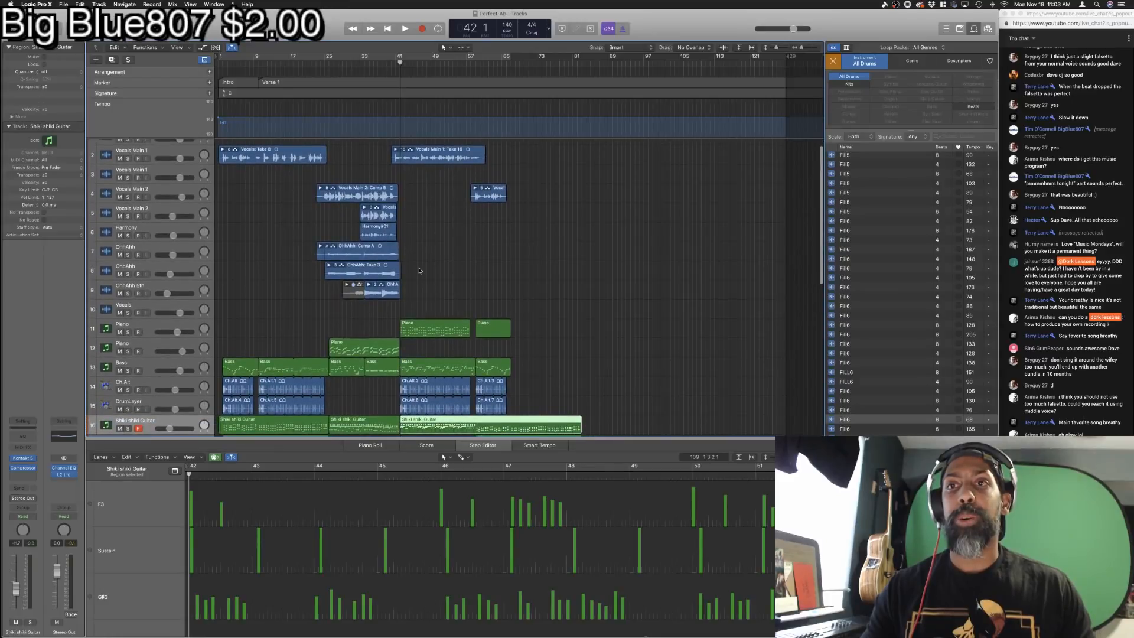
pyautogui.scroll(-2, 363, 265)
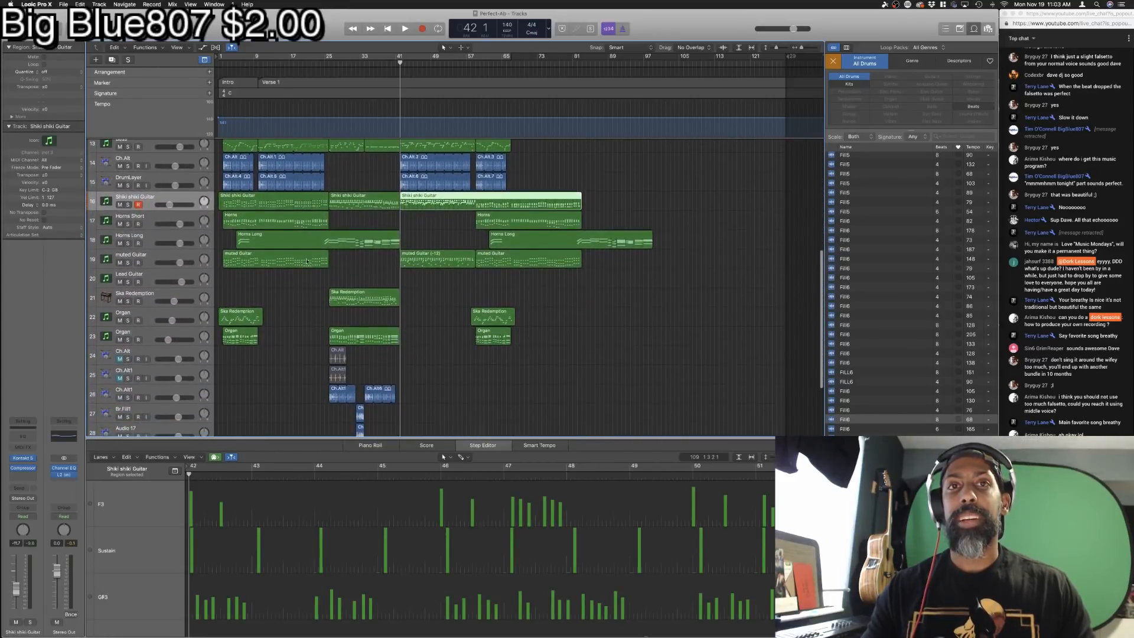
pyautogui.click(127, 291)
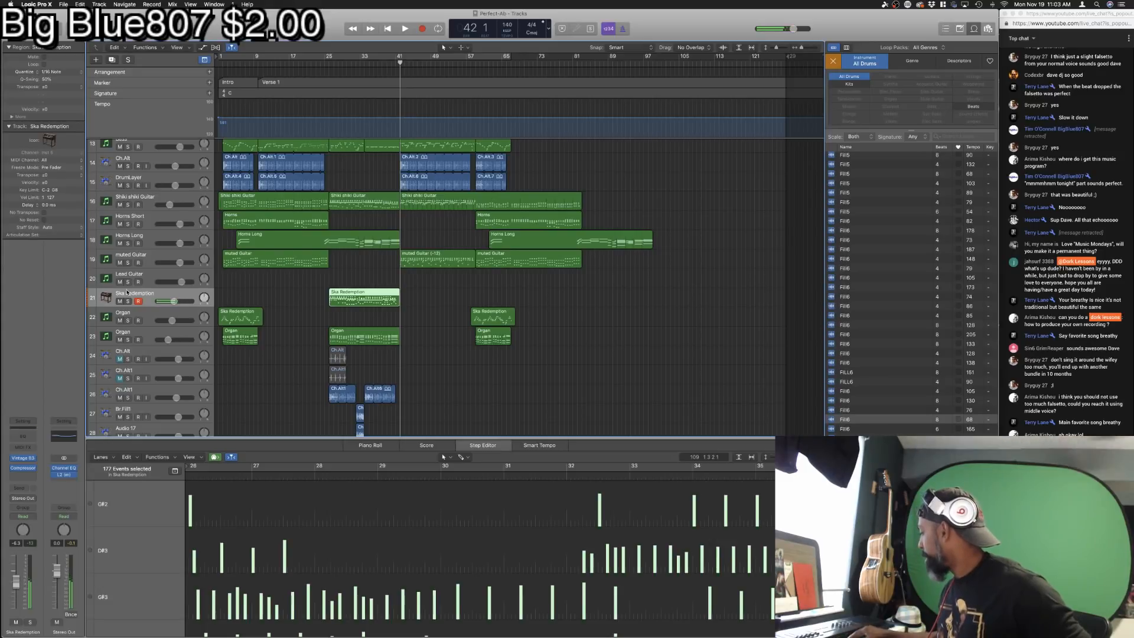
pyautogui.press('Down')
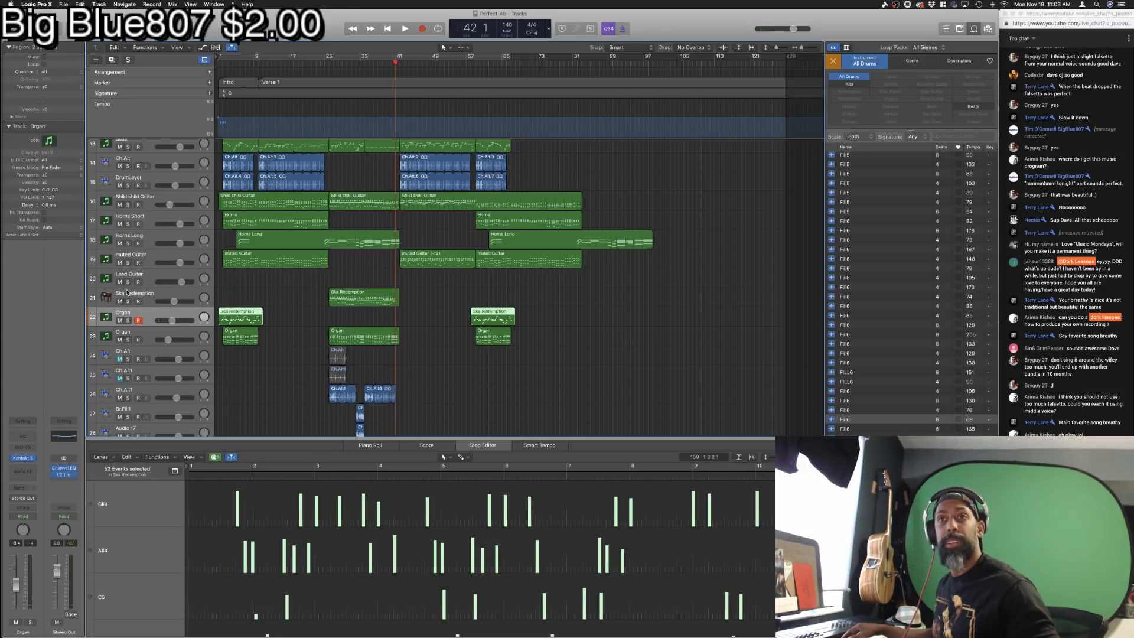
pyautogui.press('space')
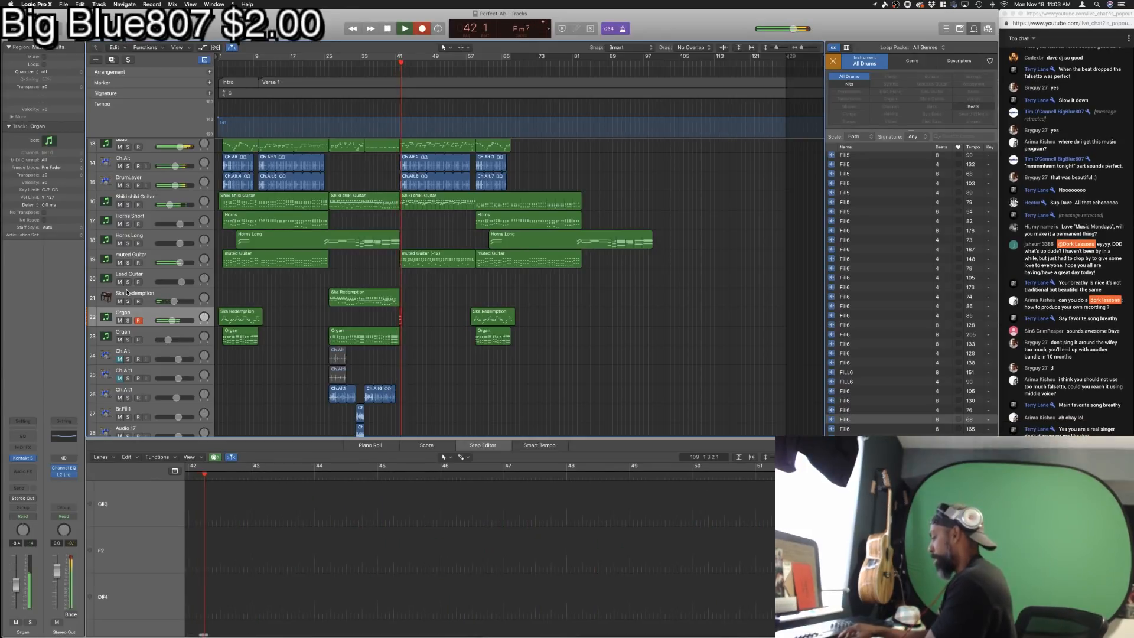
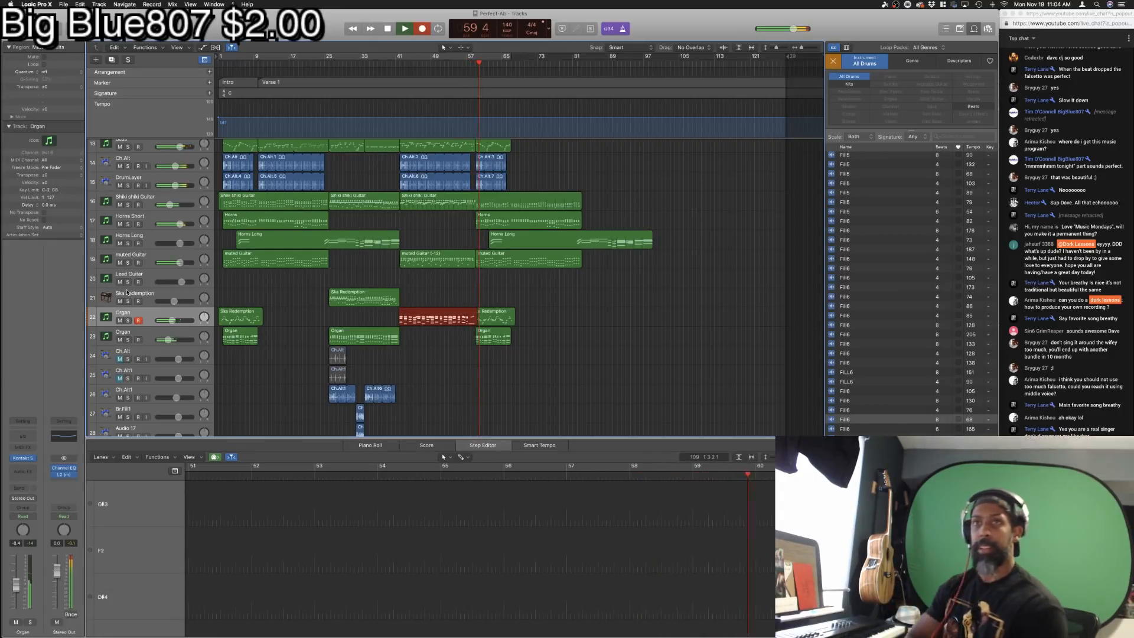
# Step: Stop the organ recording and audition the take around bar 58 while examining its notes in the Piano Roll
pyautogui.press('space')
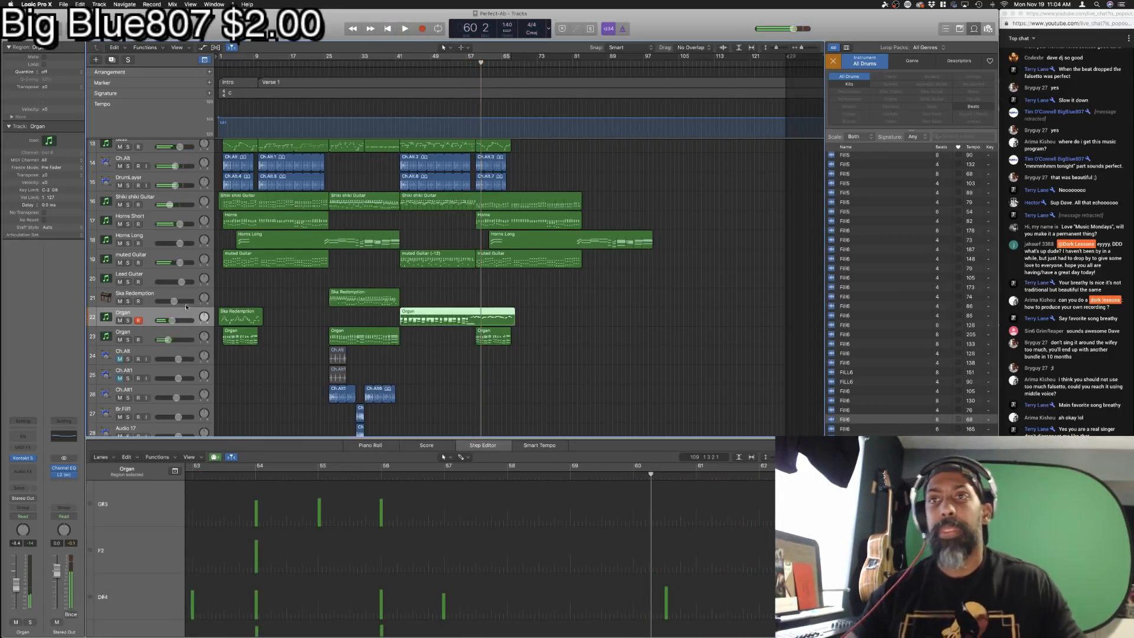
pyautogui.click(465, 65)
pyautogui.press('space')
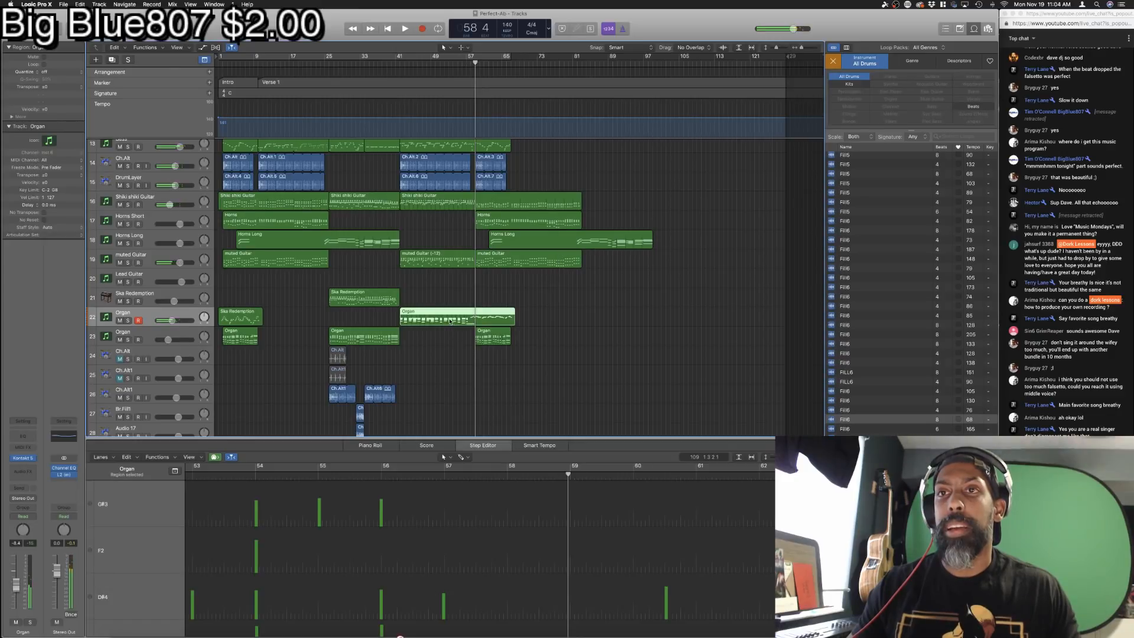
pyautogui.click(389, 446)
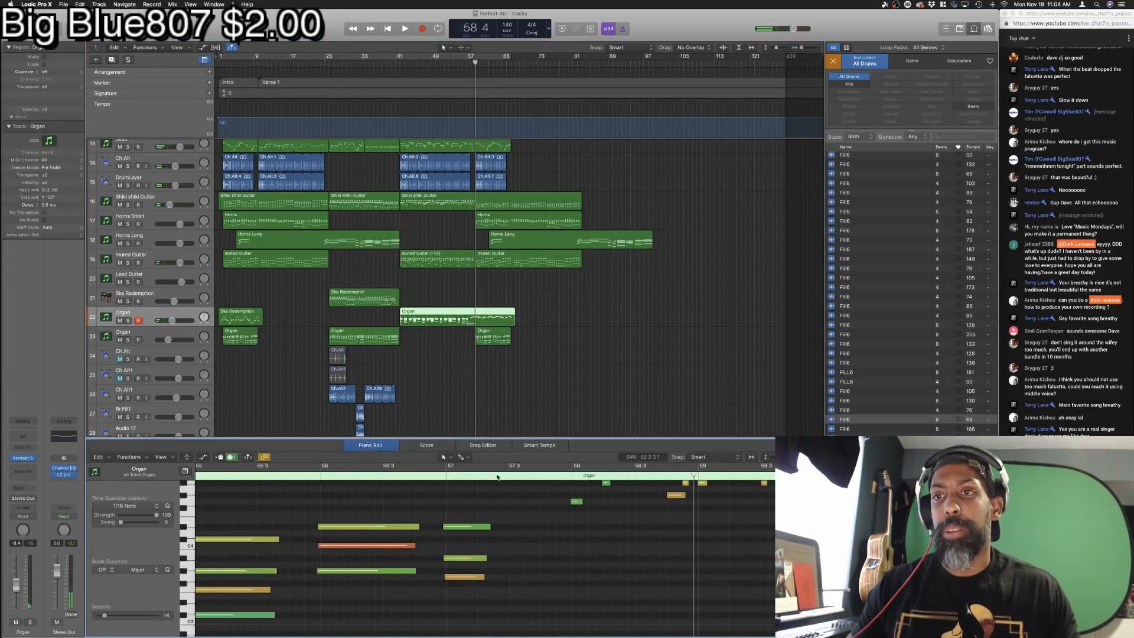
pyautogui.scroll(5, 620, 560)
pyautogui.scroll(-4, 619, 561)
pyautogui.hscroll(7, 619, 561)
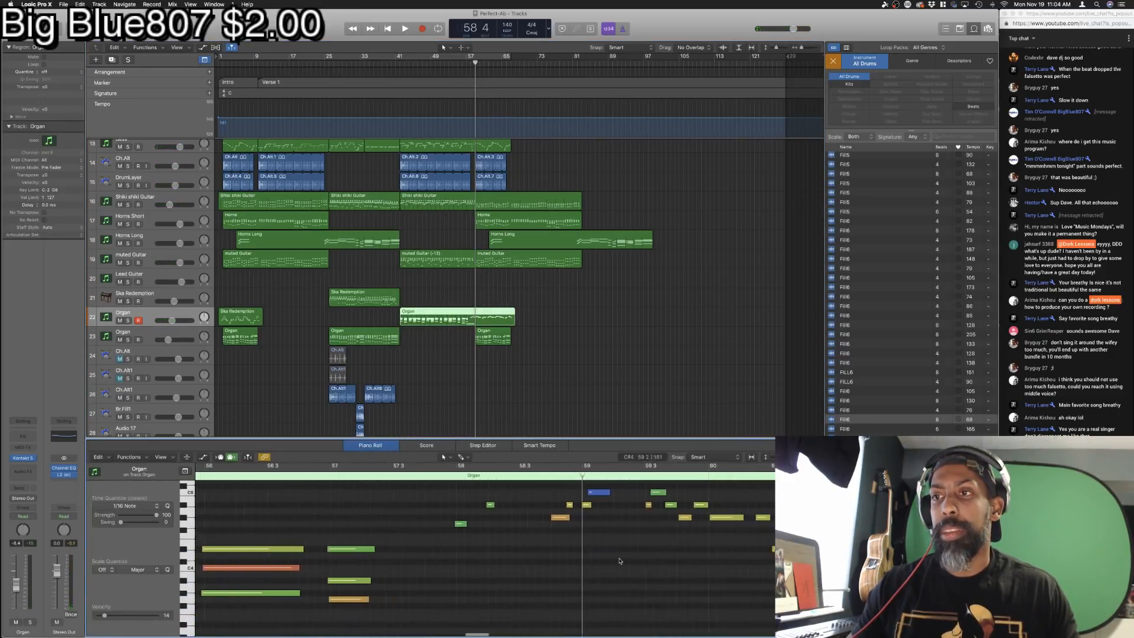
pyautogui.scroll(5, 620, 561)
pyautogui.hscroll(2, 560, 527)
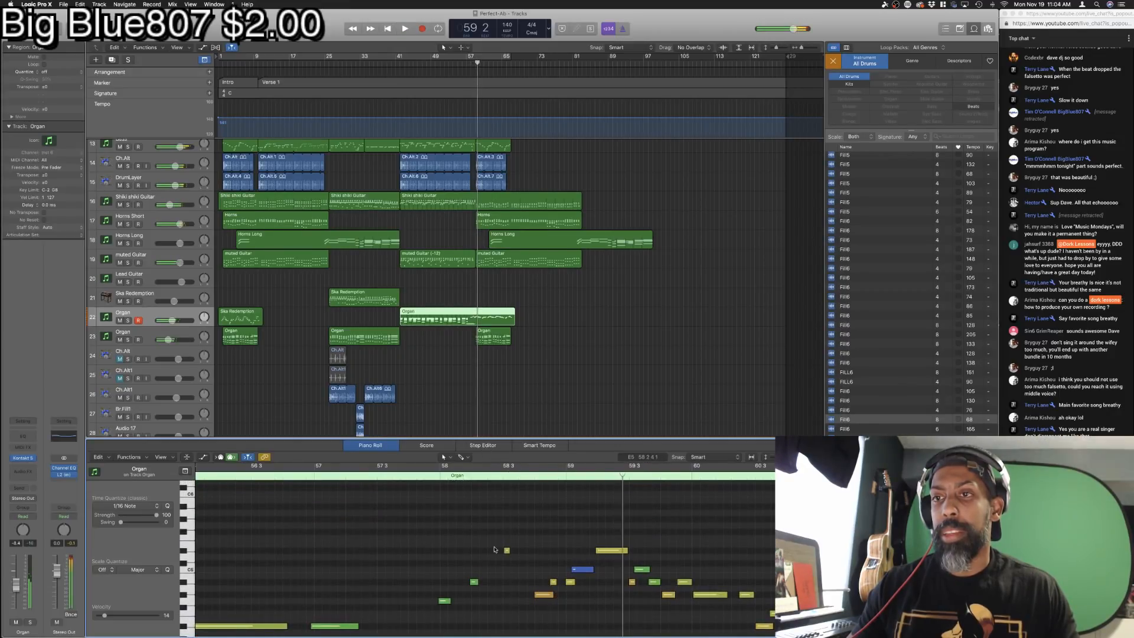
pyautogui.press('space')
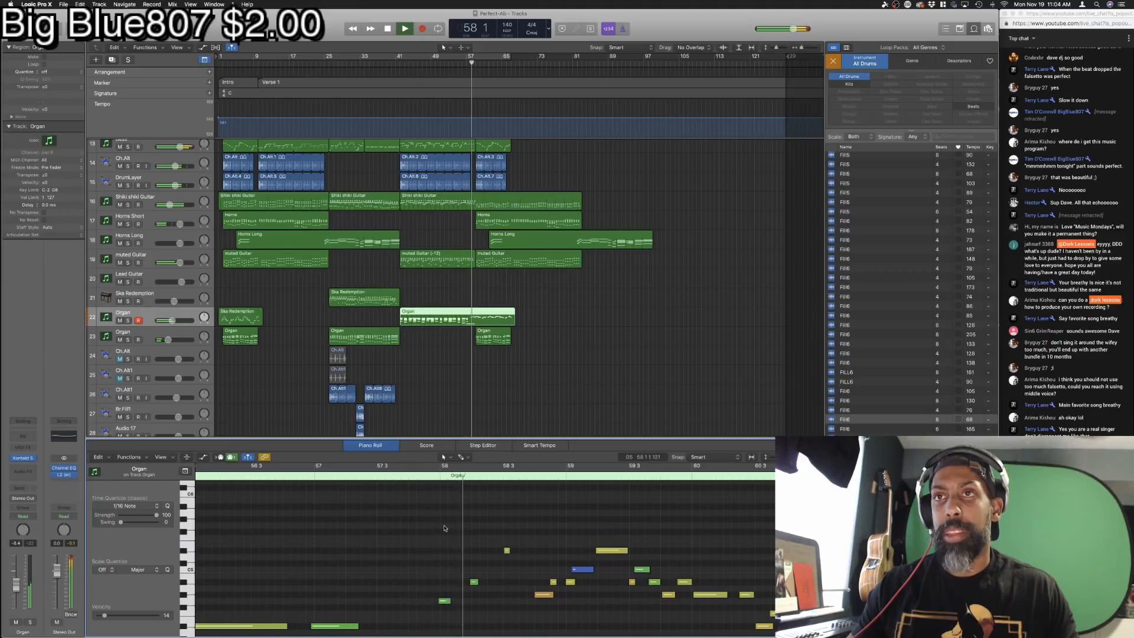
pyautogui.press('space')
# Step: Shorten the long low organ note that starts around bar 57 so it ends just before 58.3
pyautogui.scroll(-10, 448, 528)
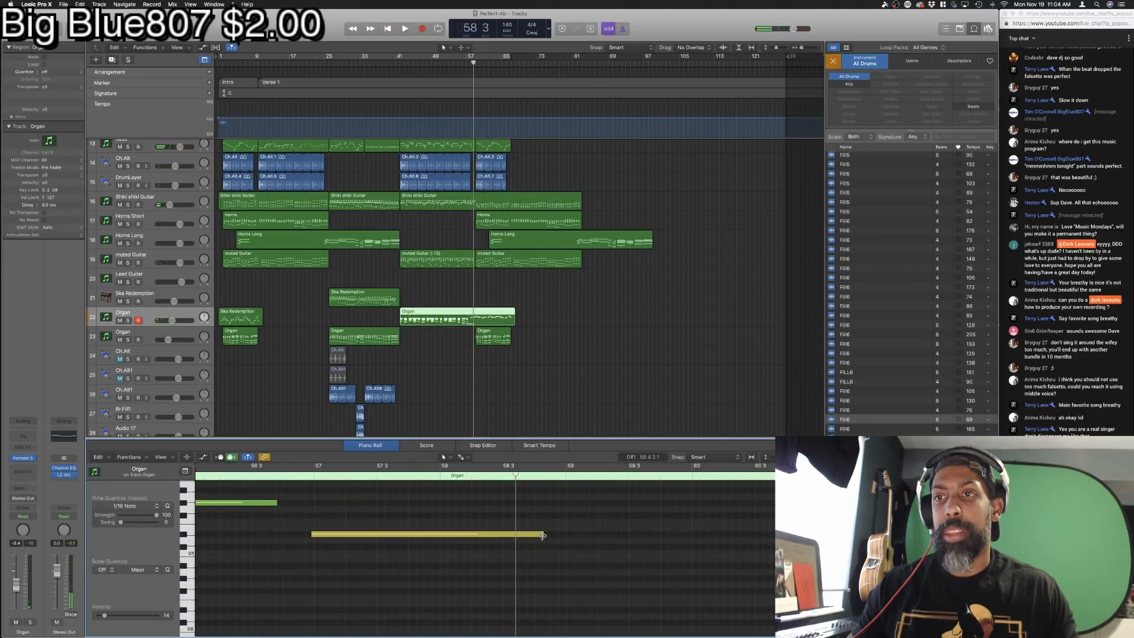
pyautogui.moveTo(542, 535); pyautogui.dragTo(500, 541)
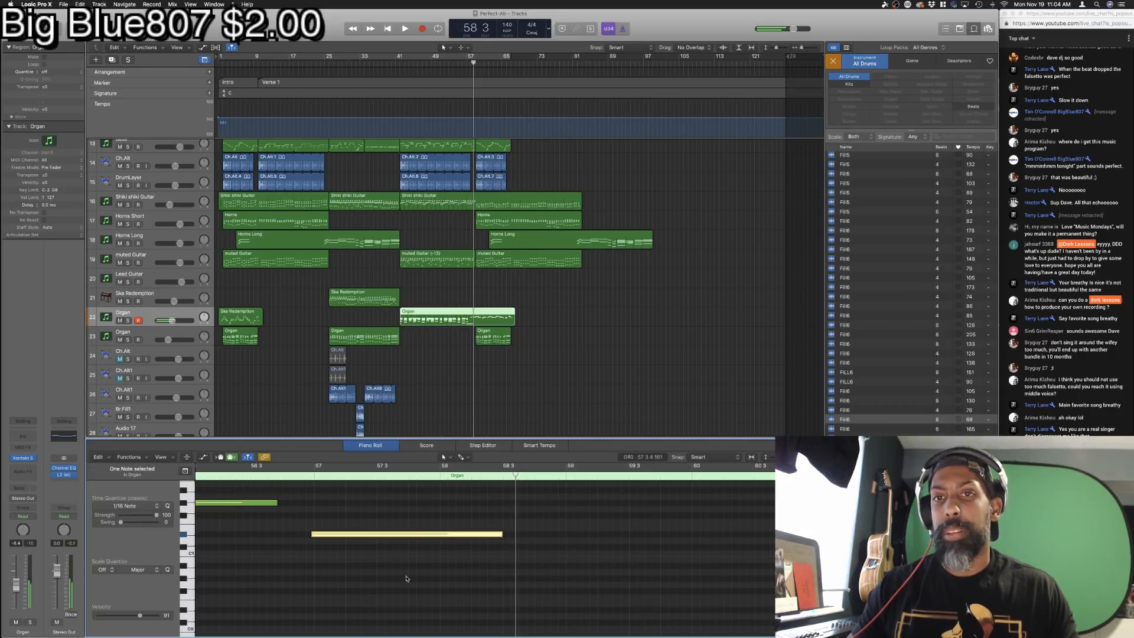
pyautogui.scroll(15, 406, 578)
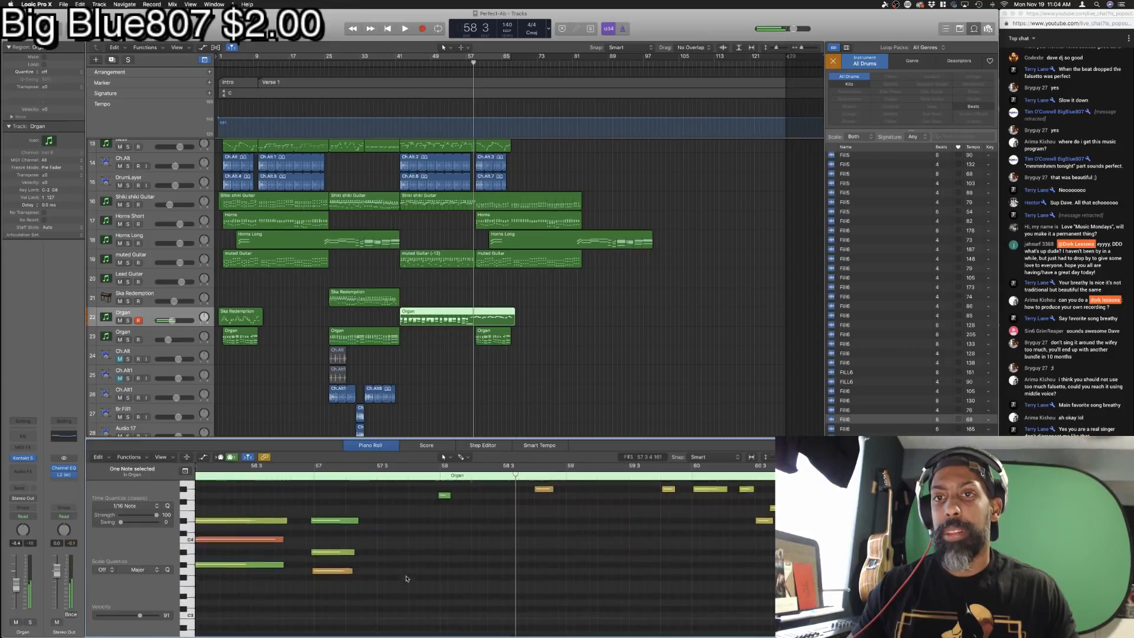
pyautogui.scroll(3, 407, 578)
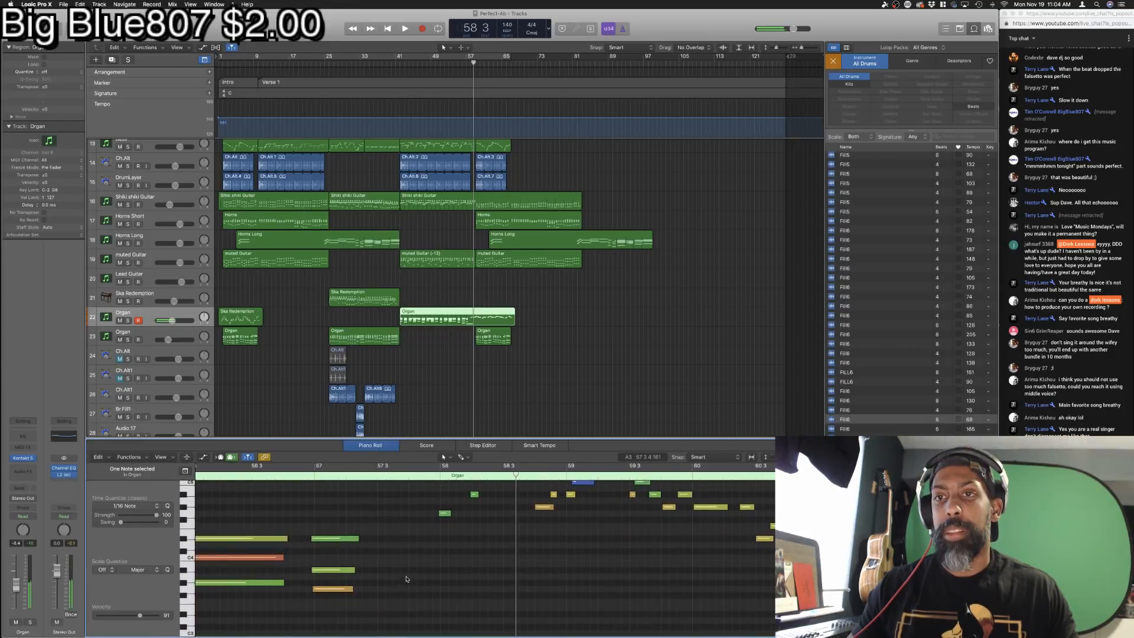
# Step: Play the organ take from just before bar 57 to about bar 64 while following its notes in the Piano Roll
pyautogui.hscroll(-3, 406, 578)
pyautogui.scroll(-3, 394, 578)
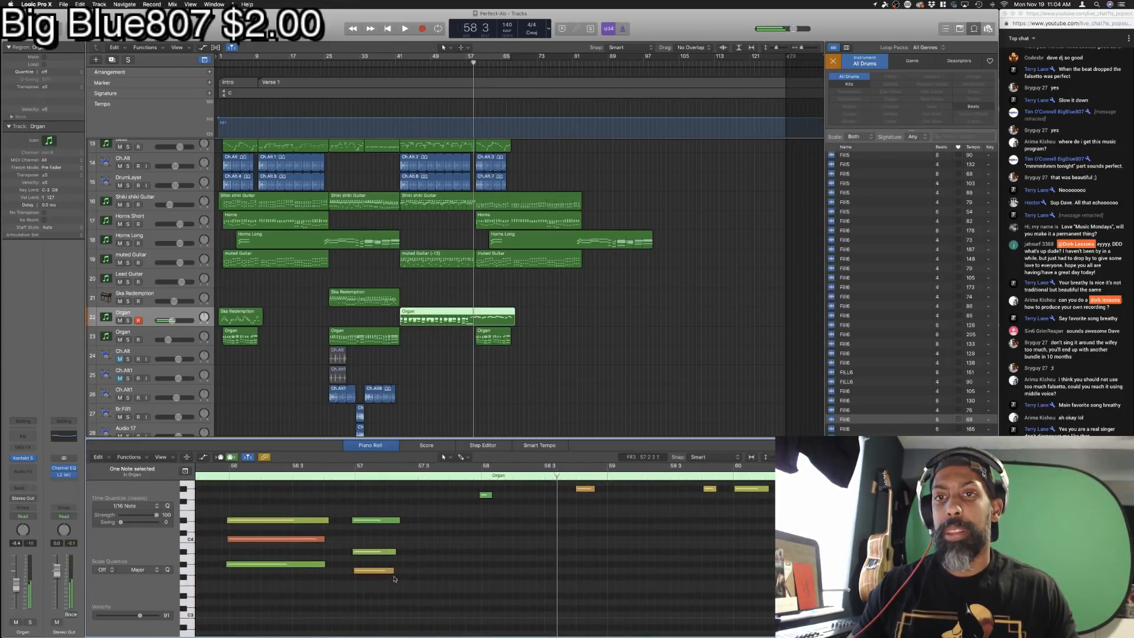
pyautogui.click(313, 480)
pyautogui.press('space')
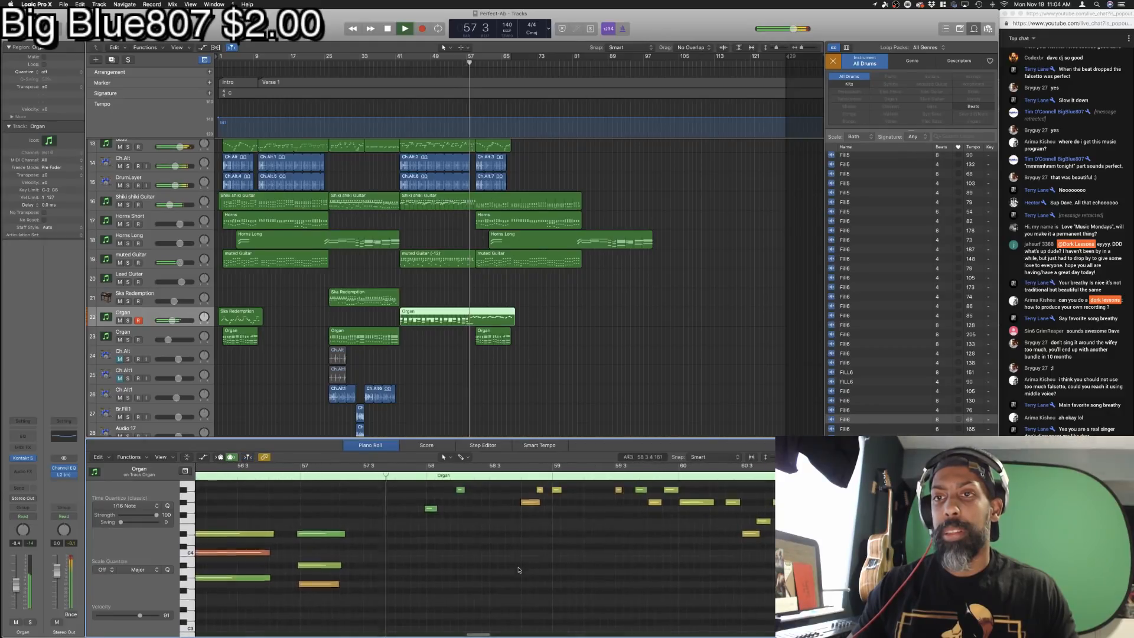
pyautogui.scroll(10, 518, 569)
pyautogui.hscroll(7, 518, 570)
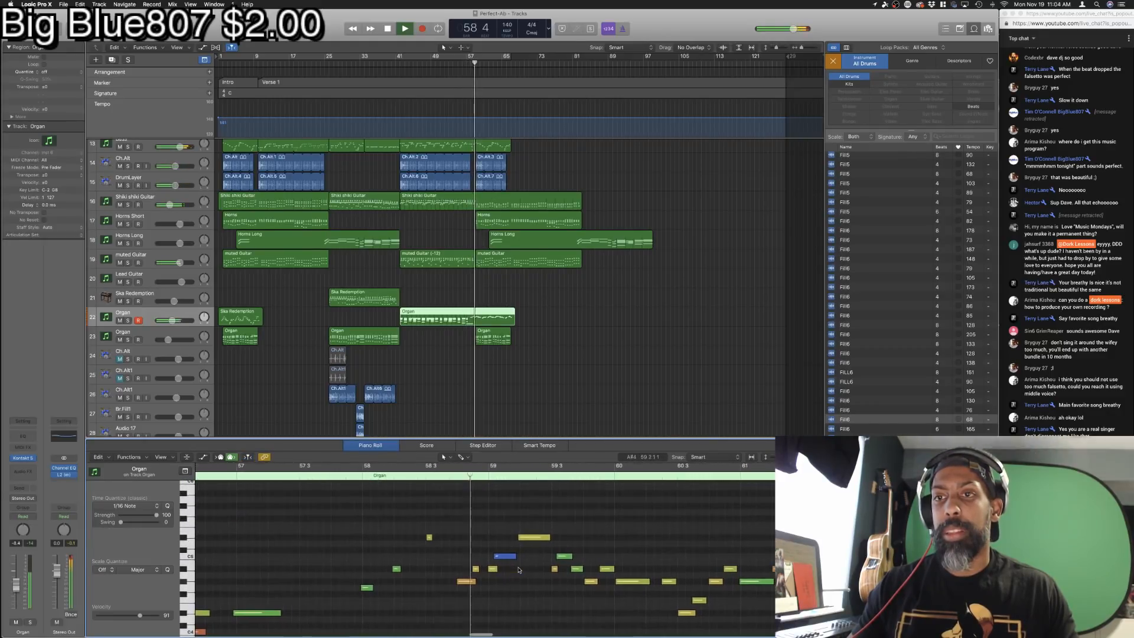
pyautogui.hscroll(1, 518, 570)
pyautogui.scroll(-1, 519, 569)
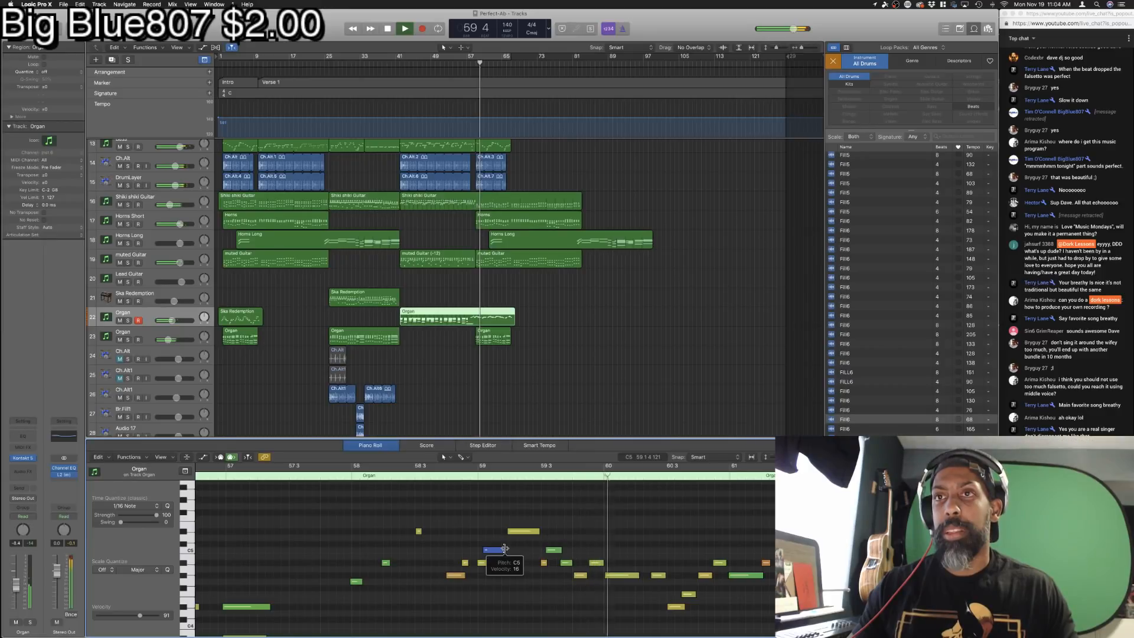
pyautogui.scroll(-3, 504, 548)
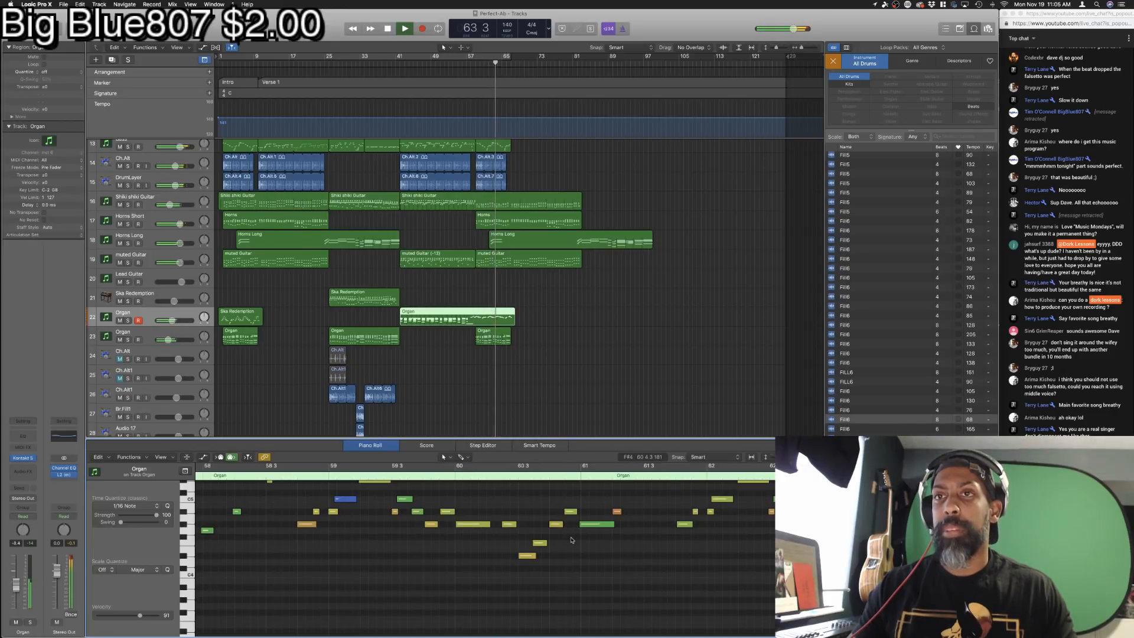
# Step: Replay the song from about bar 41 to bar 54 and undo the recorded organ take
pyautogui.click(396, 63)
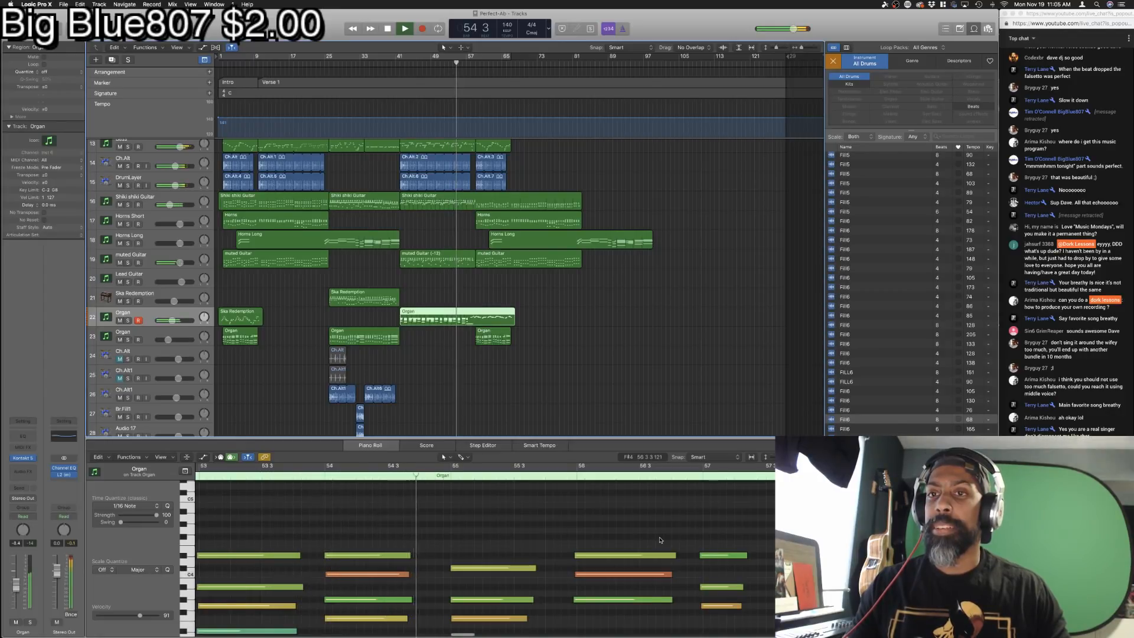
pyautogui.press('space')
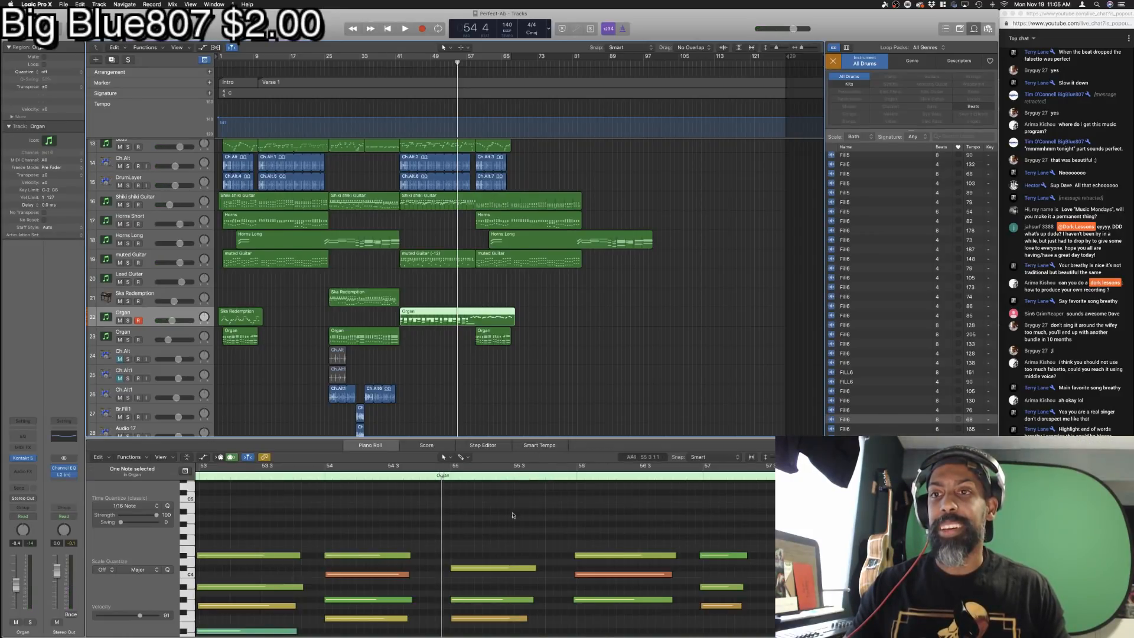
pyautogui.press('super+z')
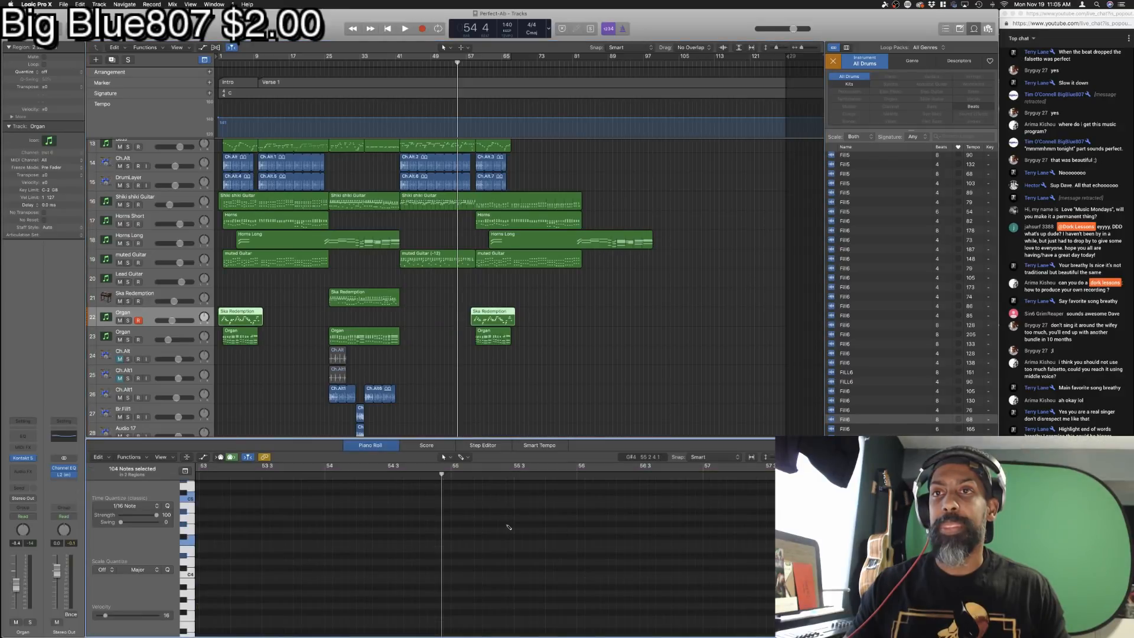
# Step: Play the song from bar 41 to about bar 59 and return the playhead to bar 42
pyautogui.click(395, 64)
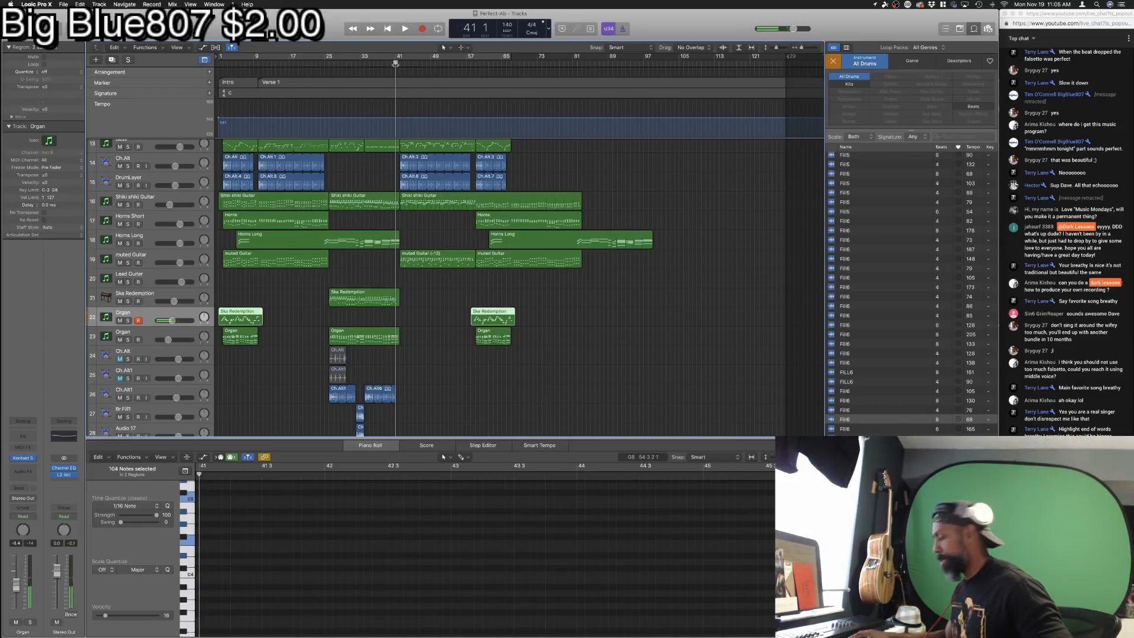
pyautogui.press('space')
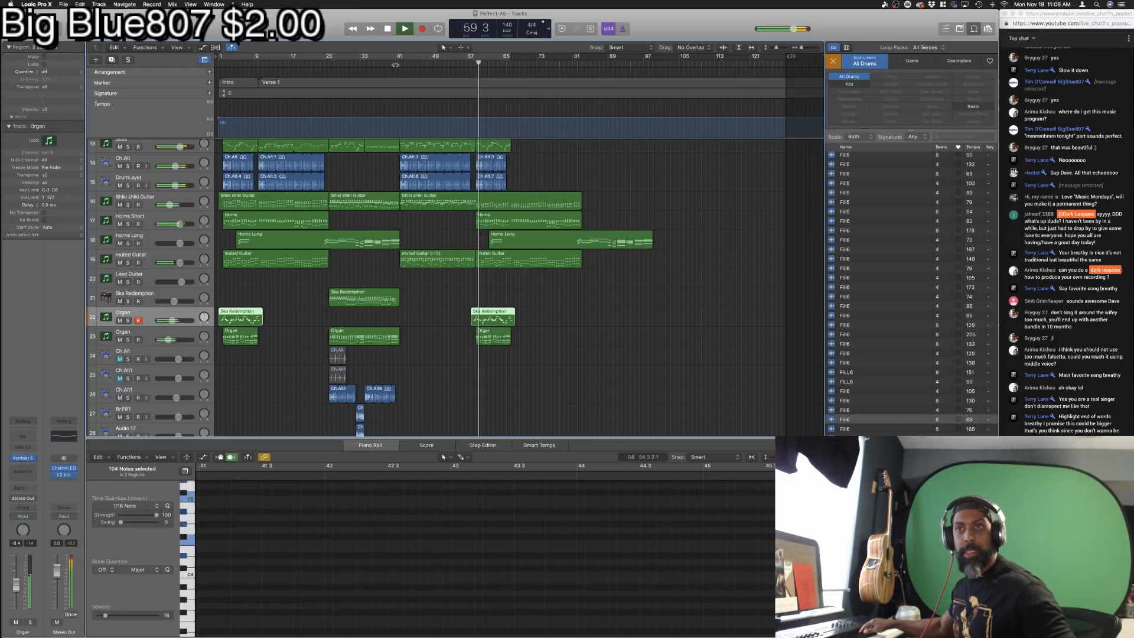
pyautogui.press(',')
pyautogui.press(',')
pyautogui.press(',')
pyautogui.press(',')
pyautogui.press(',')
pyautogui.press(',')
pyautogui.press(',')
pyautogui.press(',')
pyautogui.press(',')
pyautogui.press(',')
pyautogui.press(',')
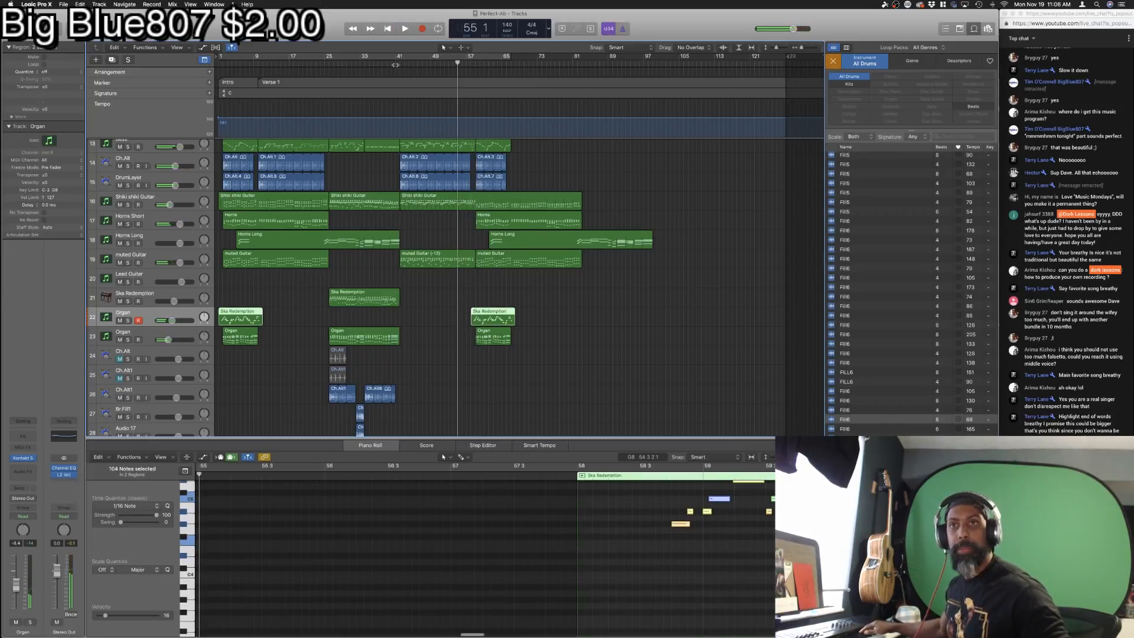
pyautogui.press(',')
pyautogui.press(',')
pyautogui.press(',')
pyautogui.press(',')
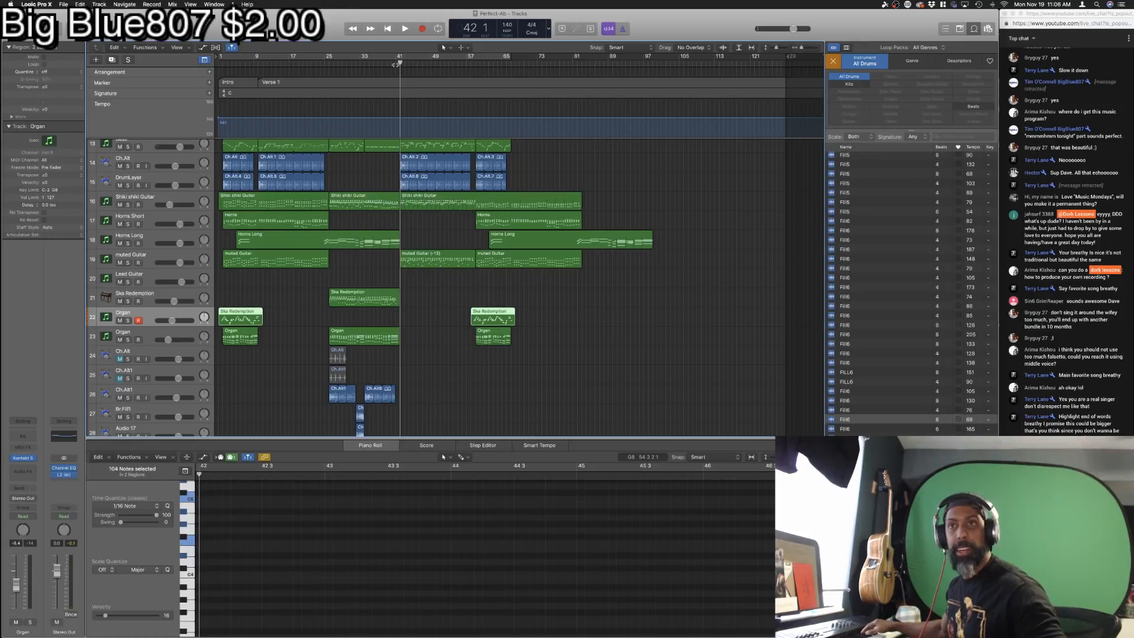
# Step: Try recording an organ part on Organ track 22 from bar 42 to about bar 50, and undo the take
pyautogui.click(395, 64)
pyautogui.press('space')
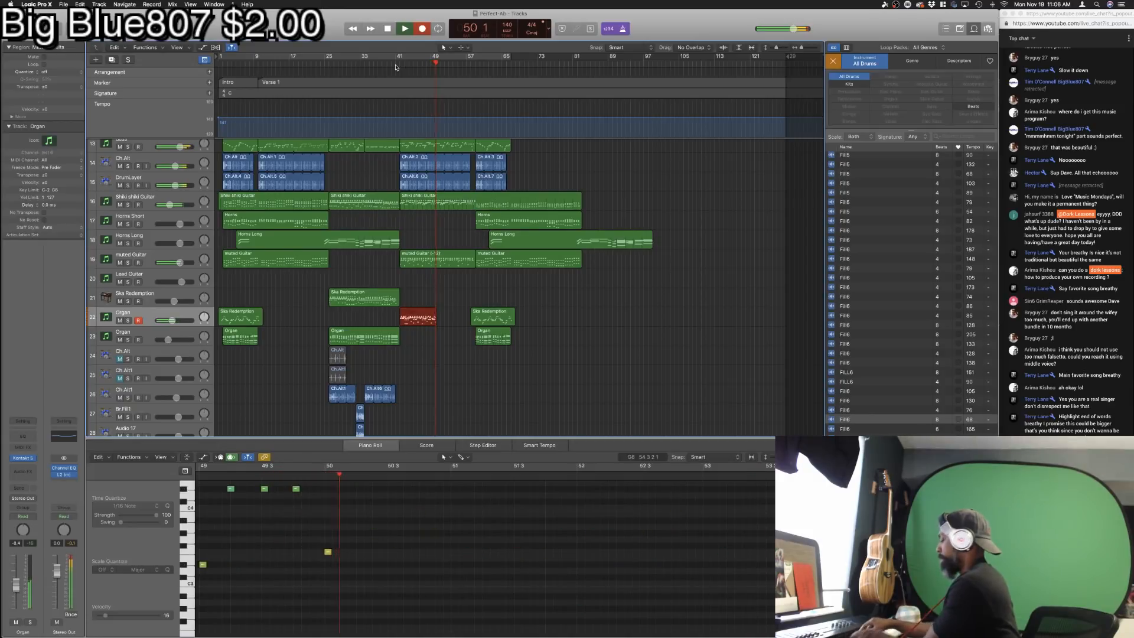
pyautogui.press('space')
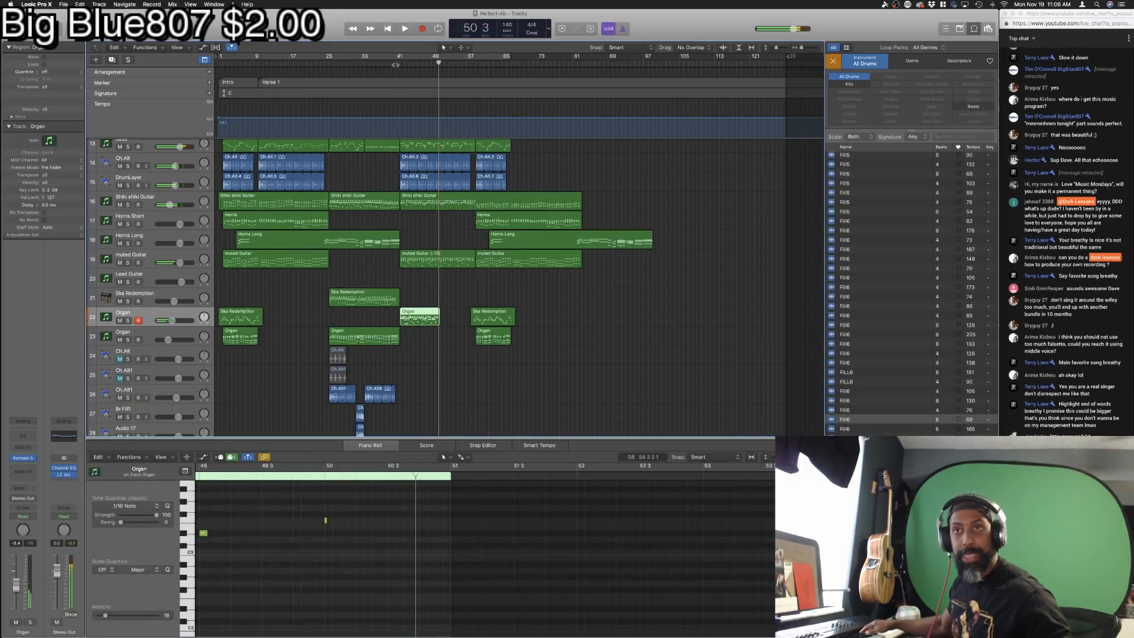
pyautogui.press('super+z')
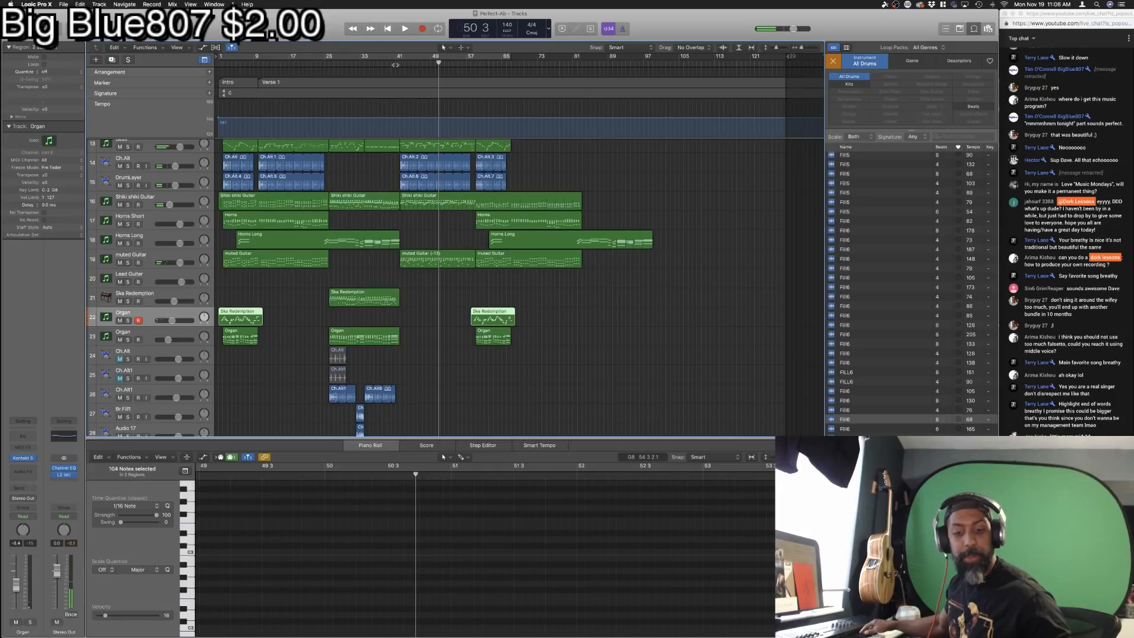
# Step: Return the playhead to bar 42, record a new organ part on track 22 until about bar 59, and deselect the region
pyautogui.press(',')
pyautogui.press(',')
pyautogui.press(',')
pyautogui.press(',')
pyautogui.press(',')
pyautogui.press(',')
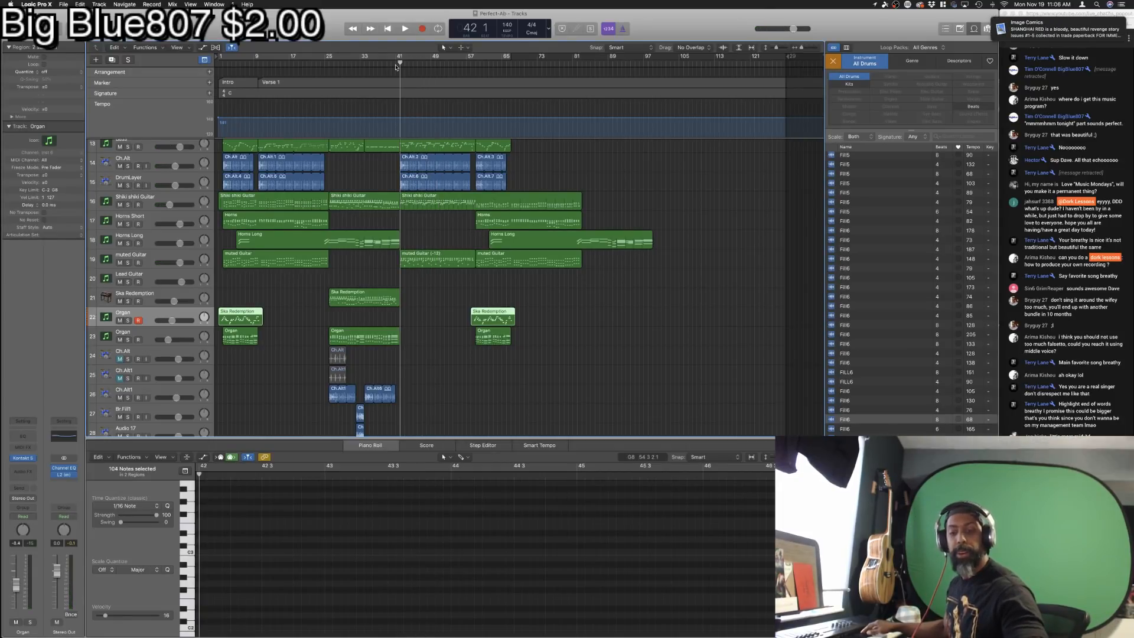
pyautogui.press('r')
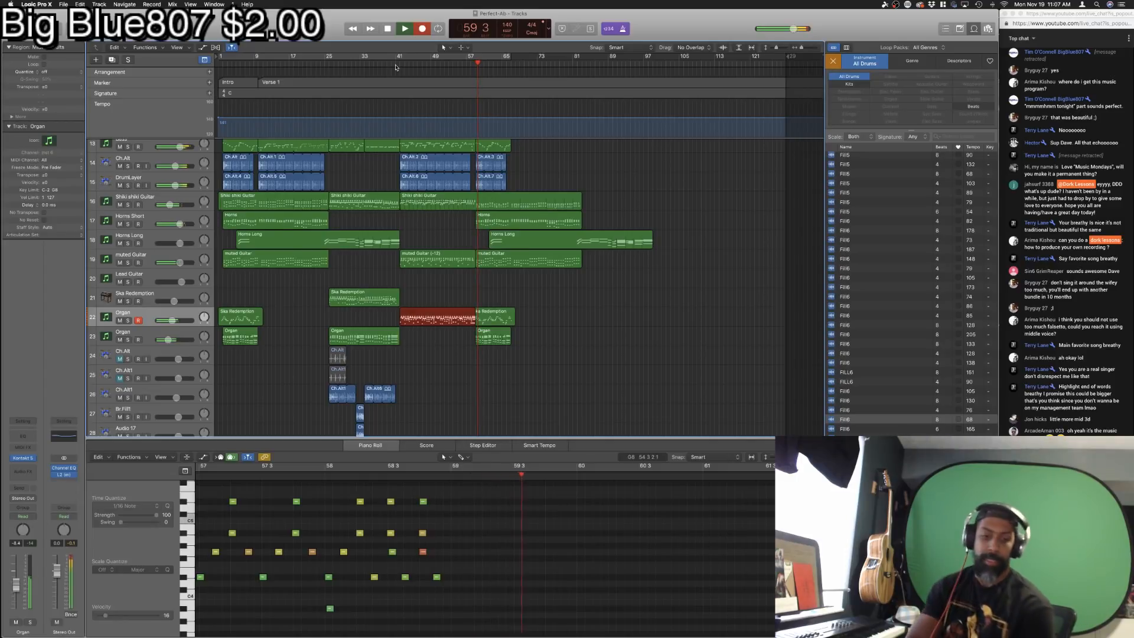
pyautogui.press('space')
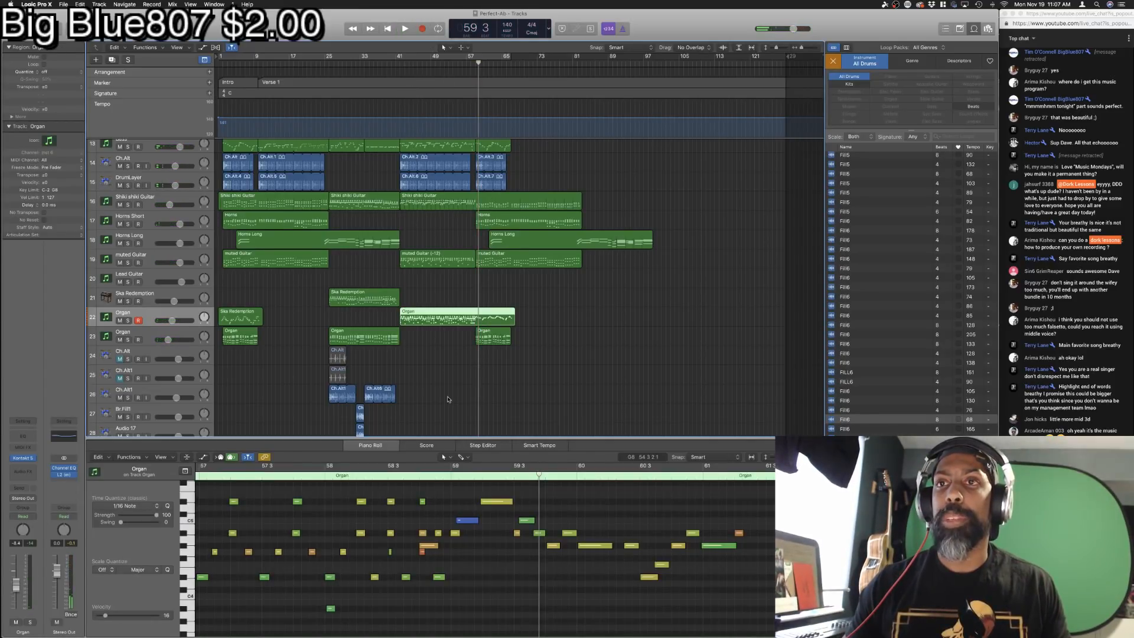
pyautogui.click(460, 276)
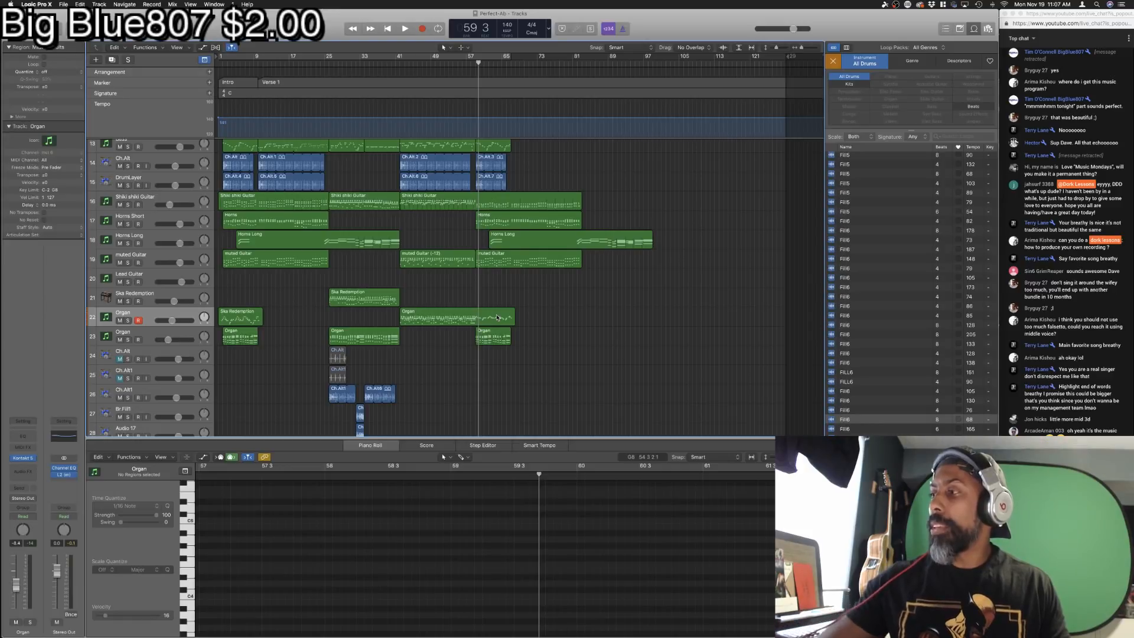
# Step: Split the Organ region on track 22 at bar 59, keeping the notes that cross the split point
pyautogui.press('super+Right')
pyautogui.press('super+Right')
pyautogui.press('super+Right')
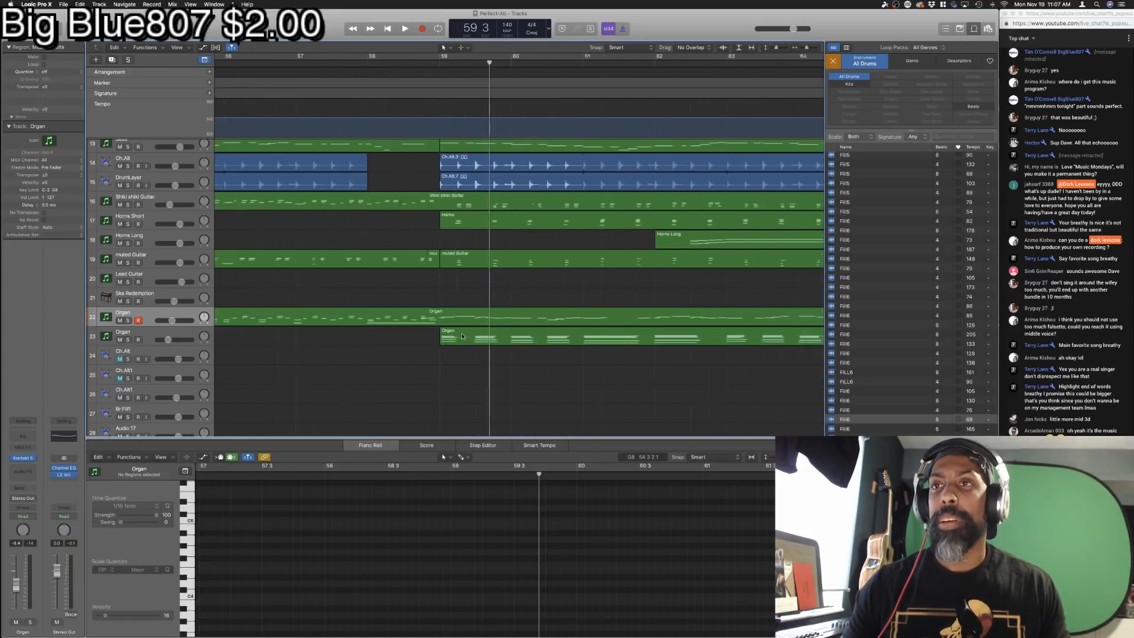
pyautogui.click(453, 64)
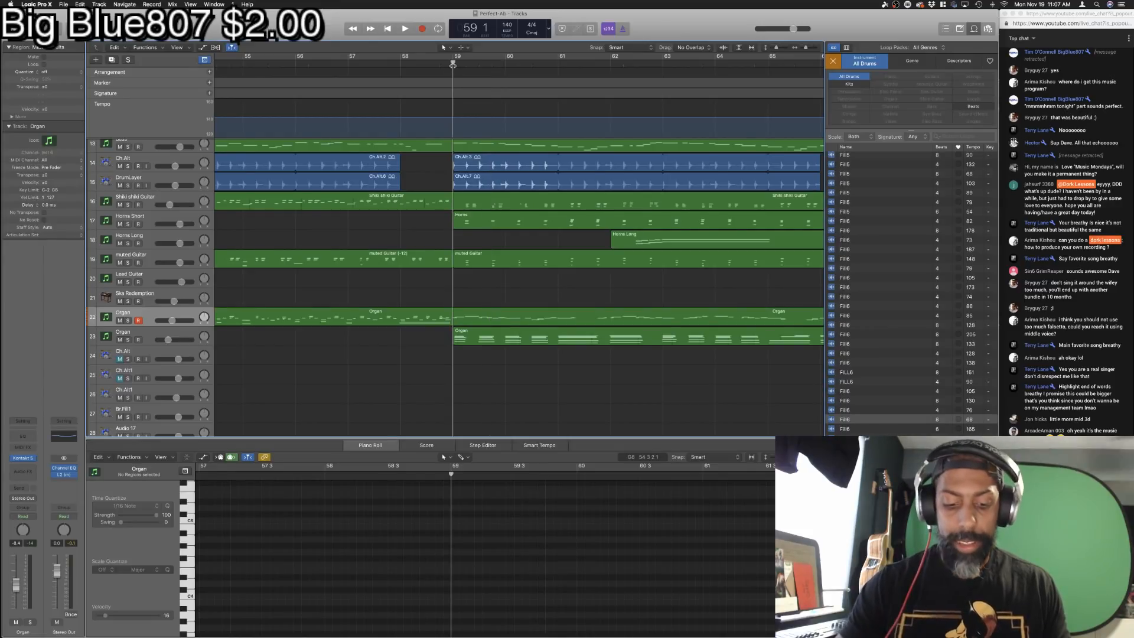
pyautogui.click(464, 316)
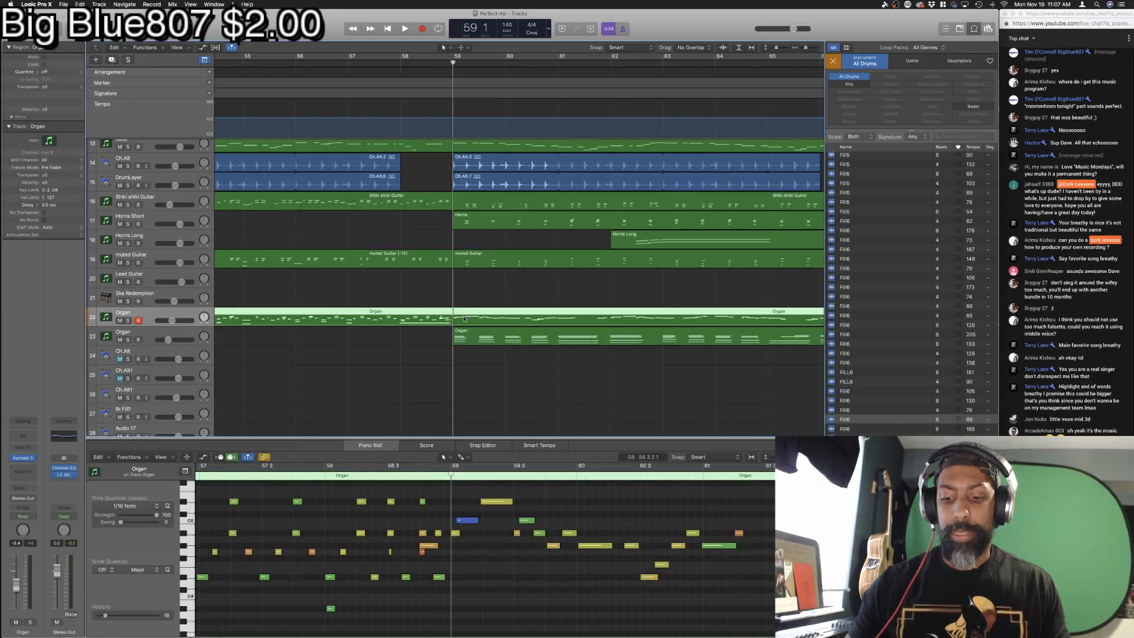
pyautogui.press('super+t')
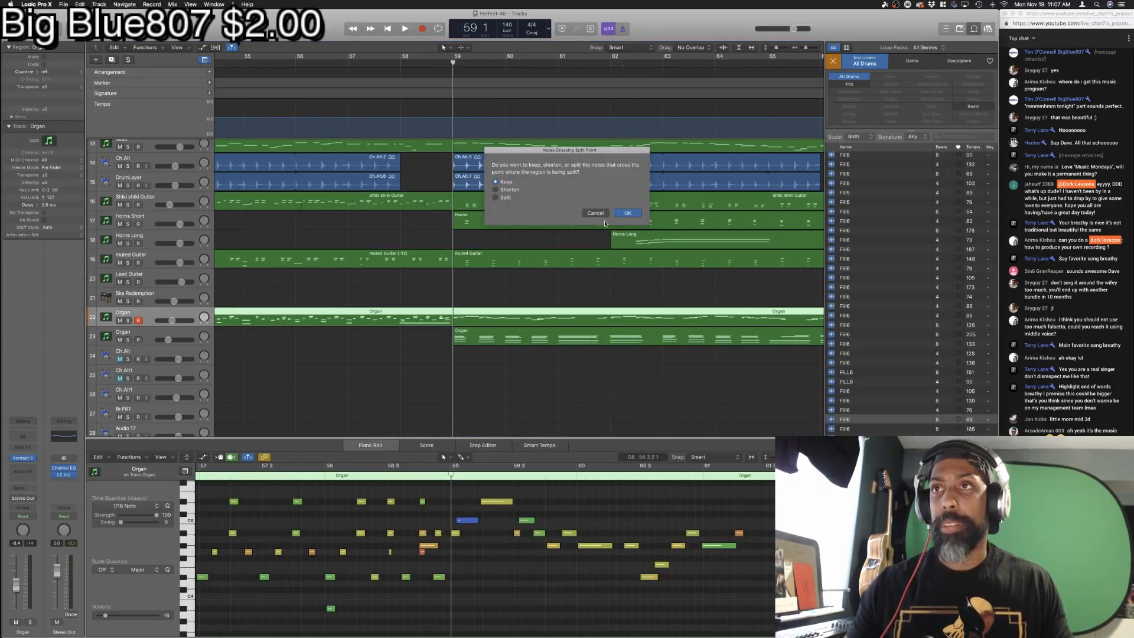
pyautogui.click(627, 213)
# Step: Inspect the split of the Organ region on track 22 closely and play the song from bar 59 to about bar 60
pyautogui.press('super+Right')
pyautogui.press('super+Right')
pyautogui.press('super+Right')
pyautogui.press('super+Right')
pyautogui.press('super+Right')
pyautogui.press('super+Right')
pyautogui.press('super+Right')
pyautogui.press('super+Right')
pyautogui.press('super+Right')
pyautogui.press('super+Right')
pyautogui.press('super+Right')
pyautogui.press('super+Right')
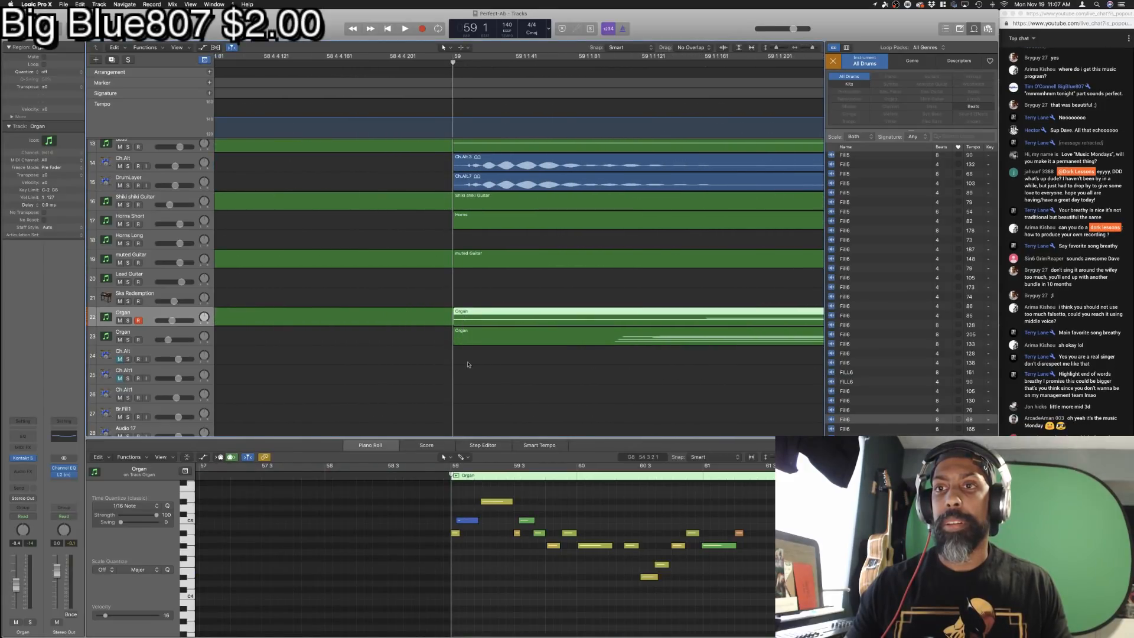
pyautogui.press('space')
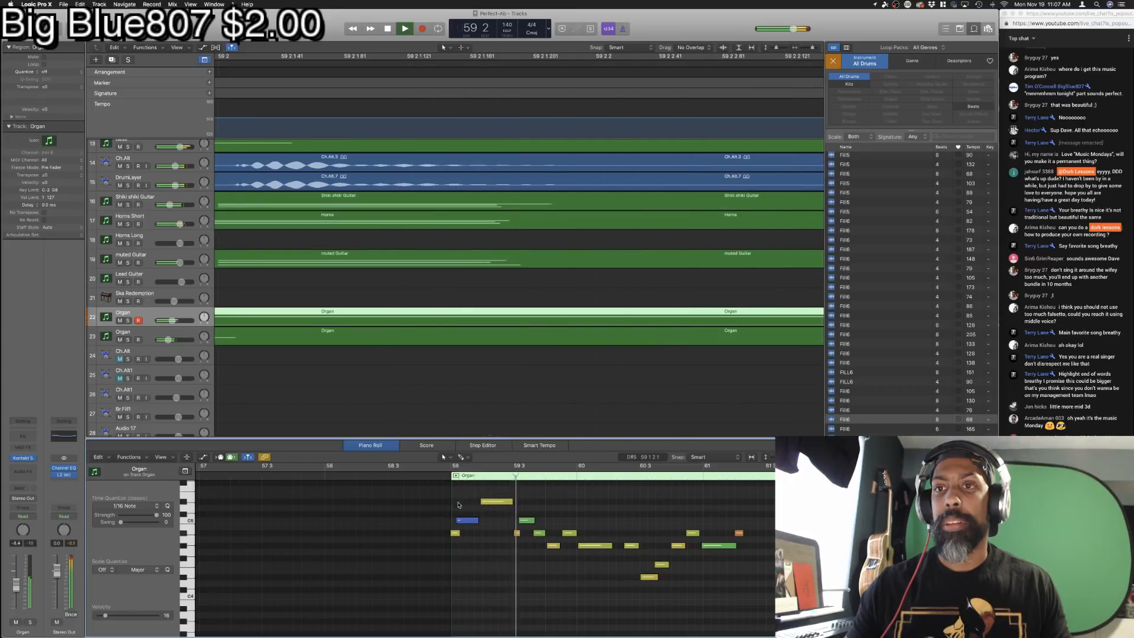
pyautogui.click(427, 477)
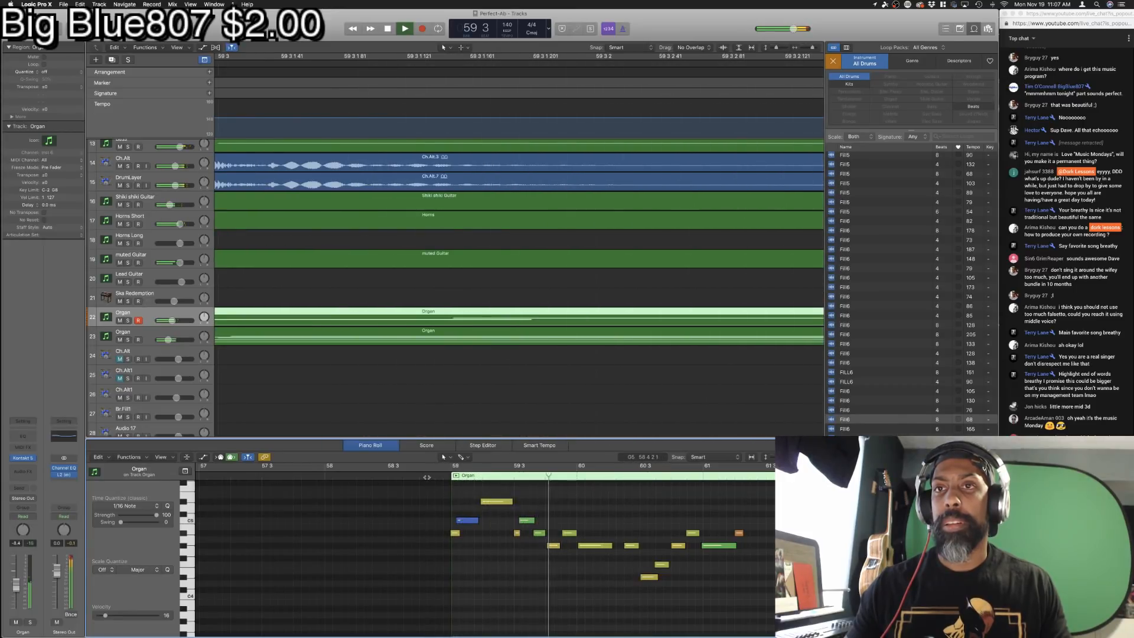
pyautogui.press('space')
pyautogui.press('super+Left')
pyautogui.press('super+Left')
pyautogui.press('super+Left')
pyautogui.press('super+Left')
pyautogui.press('super+Left')
pyautogui.press('super+Left')
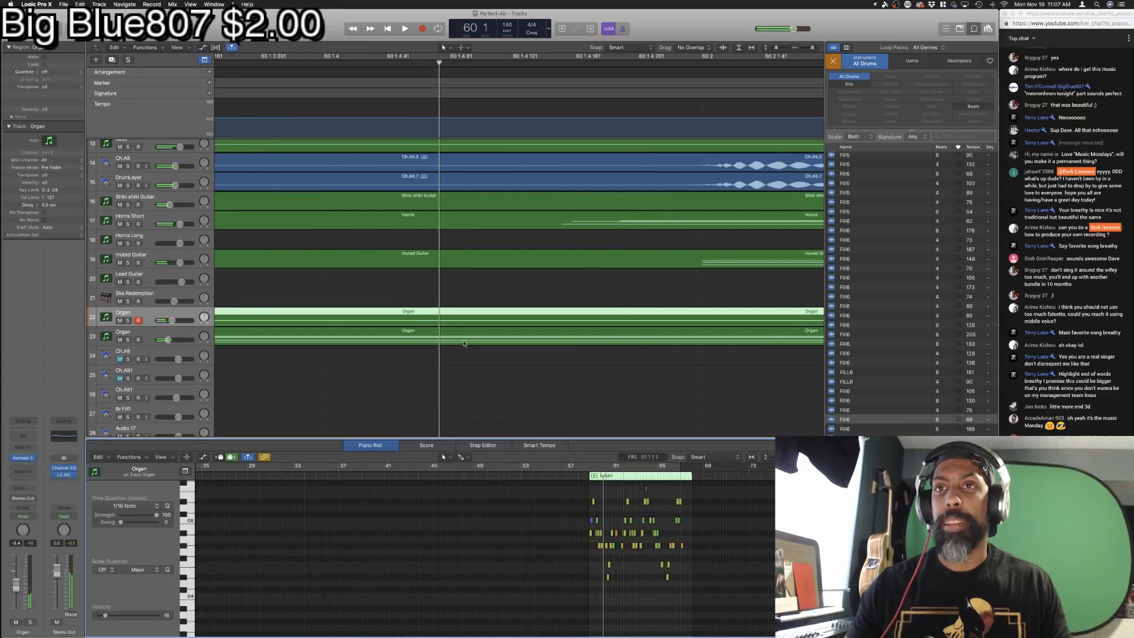
# Step: Quantize the Organ region on track 22 between bars 42 and 59 to 1/32 notes
pyautogui.scroll(-10, 467, 287)
pyautogui.hscroll(-1, 467, 287)
pyautogui.hscroll(-10, 466, 287)
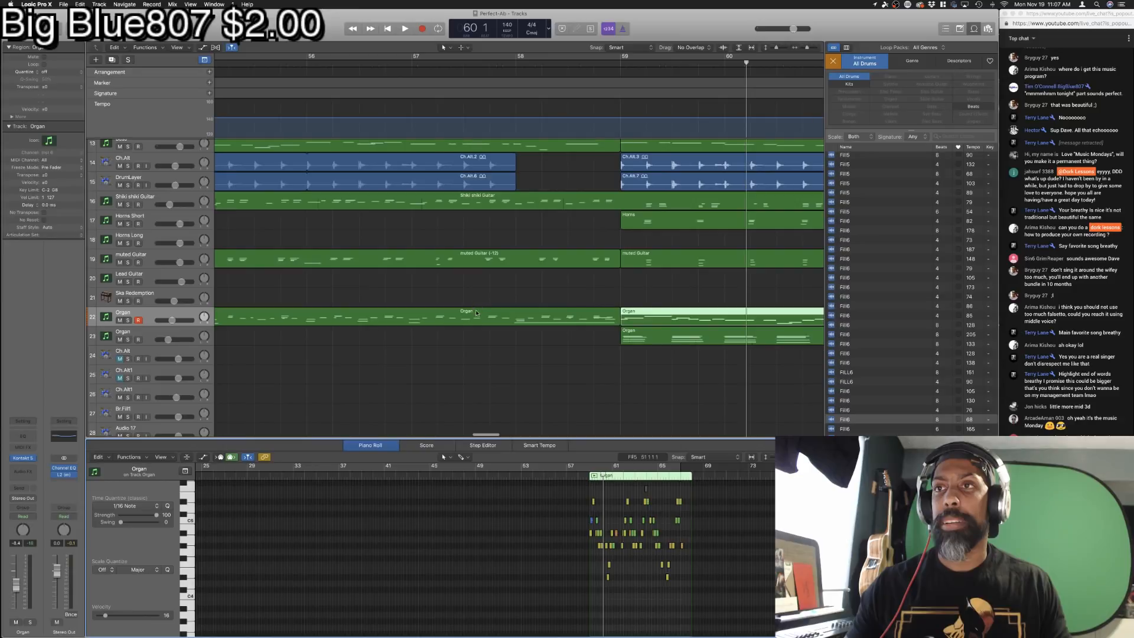
pyautogui.click(476, 313)
pyautogui.hscroll(-15, 449, 301)
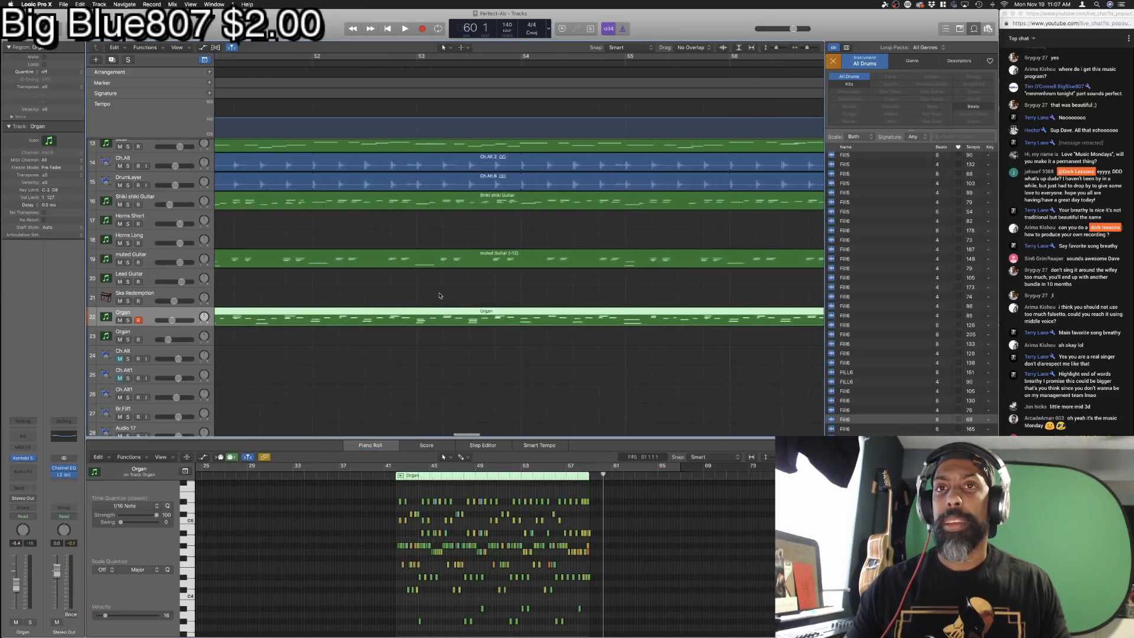
pyautogui.scroll(-15, 439, 295)
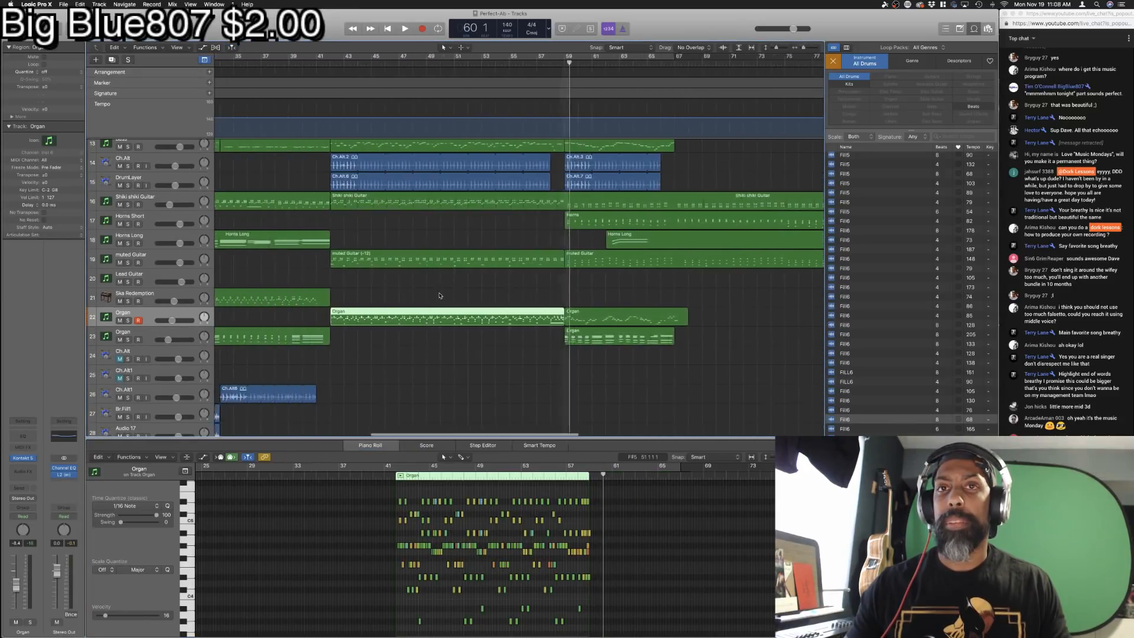
pyautogui.hscroll(-5, 439, 295)
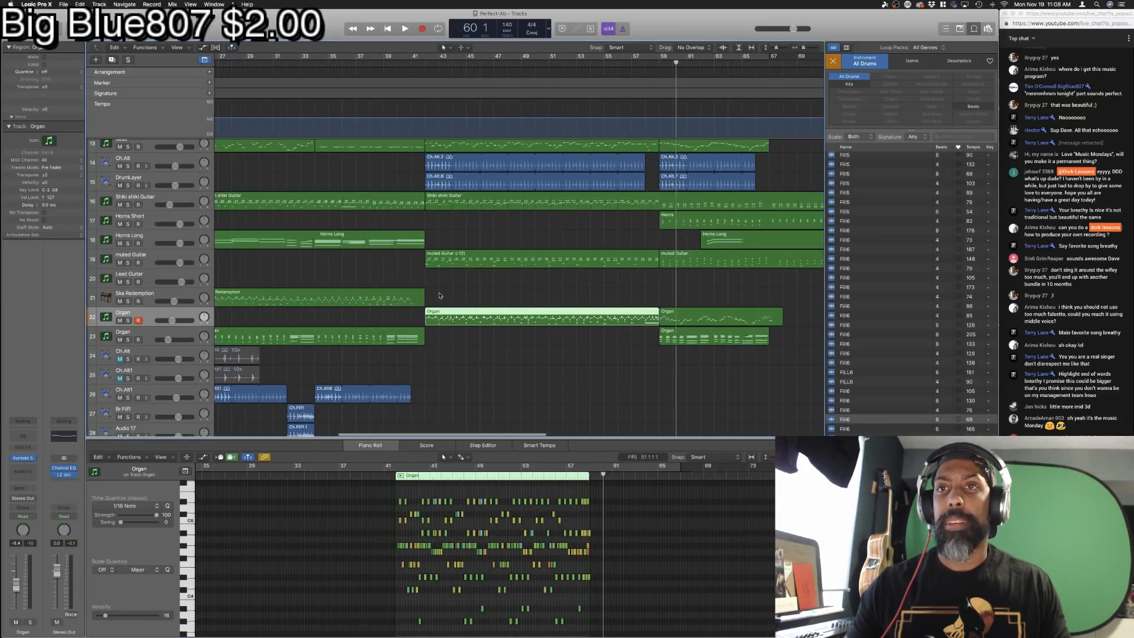
pyautogui.click(44, 72)
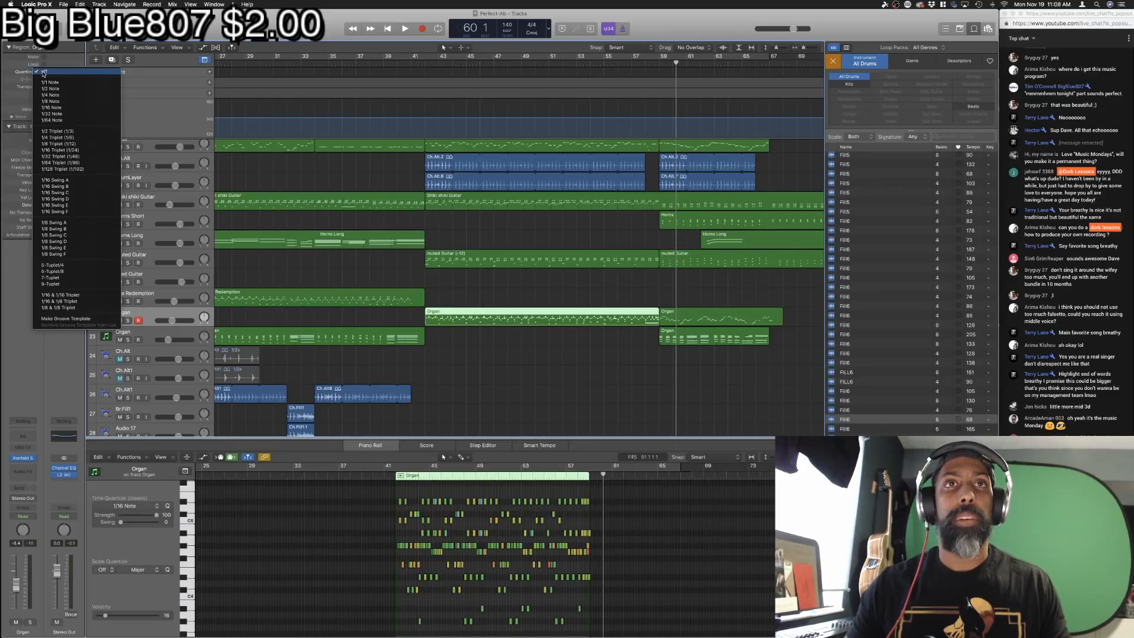
pyautogui.click(54, 114)
# Step: Play the song from bar 41 to about bar 60 and return the playhead to bar 41
pyautogui.doubleClick(410, 62)
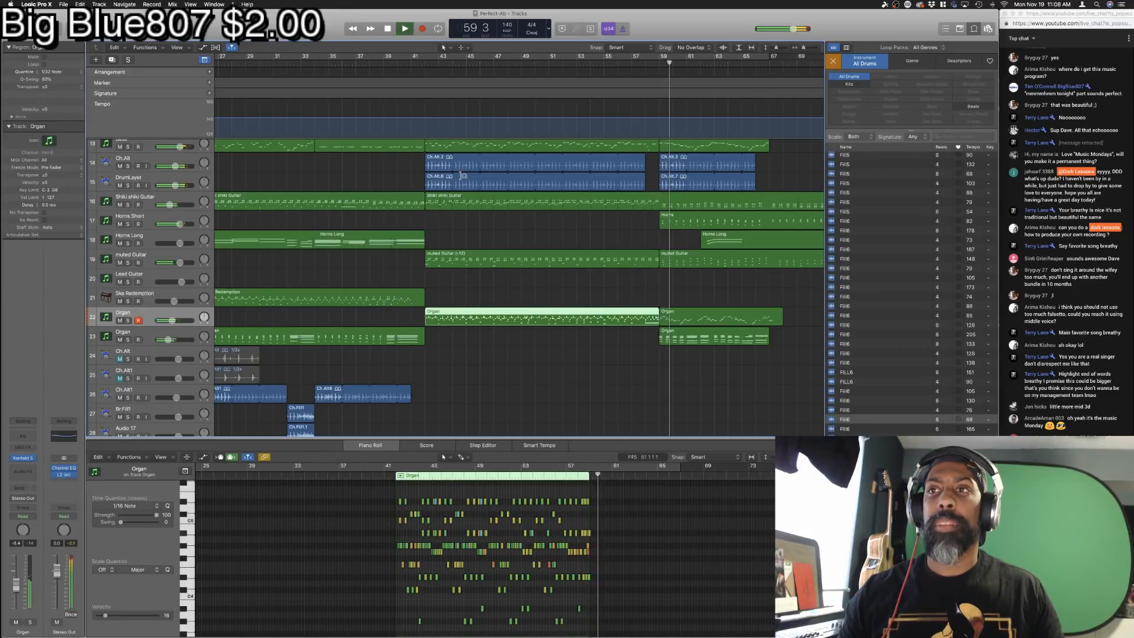
pyautogui.click(412, 62)
pyautogui.press('space')
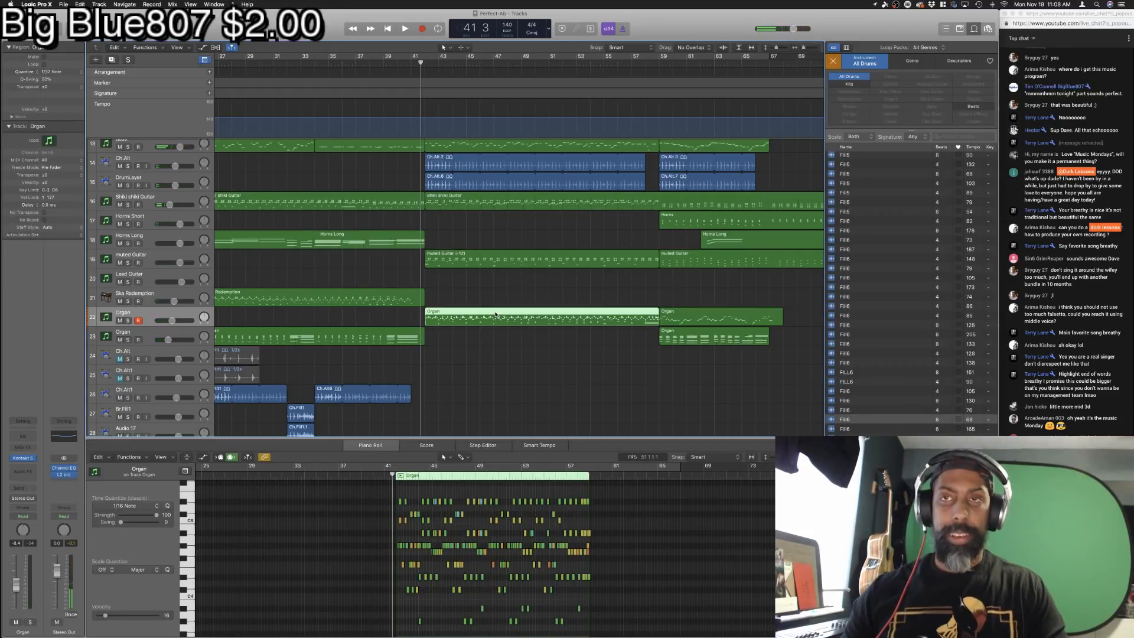
# Step: Delete the Organ region between bars 42 and 59 on track 22 and record a new organ part there
pyautogui.press('Delete')
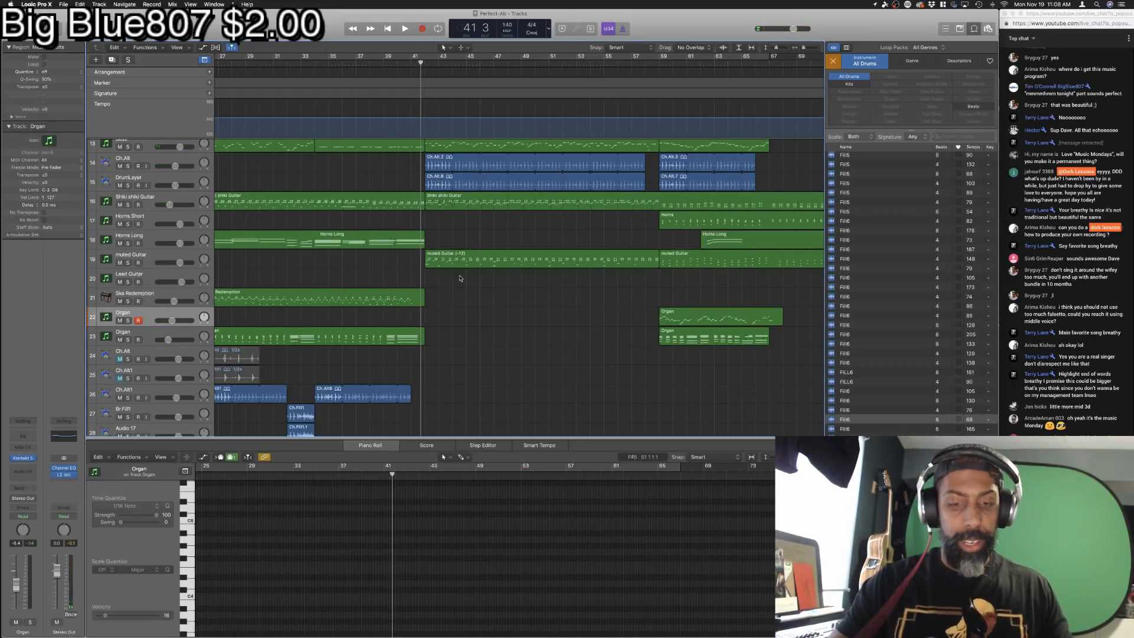
pyautogui.press('space')
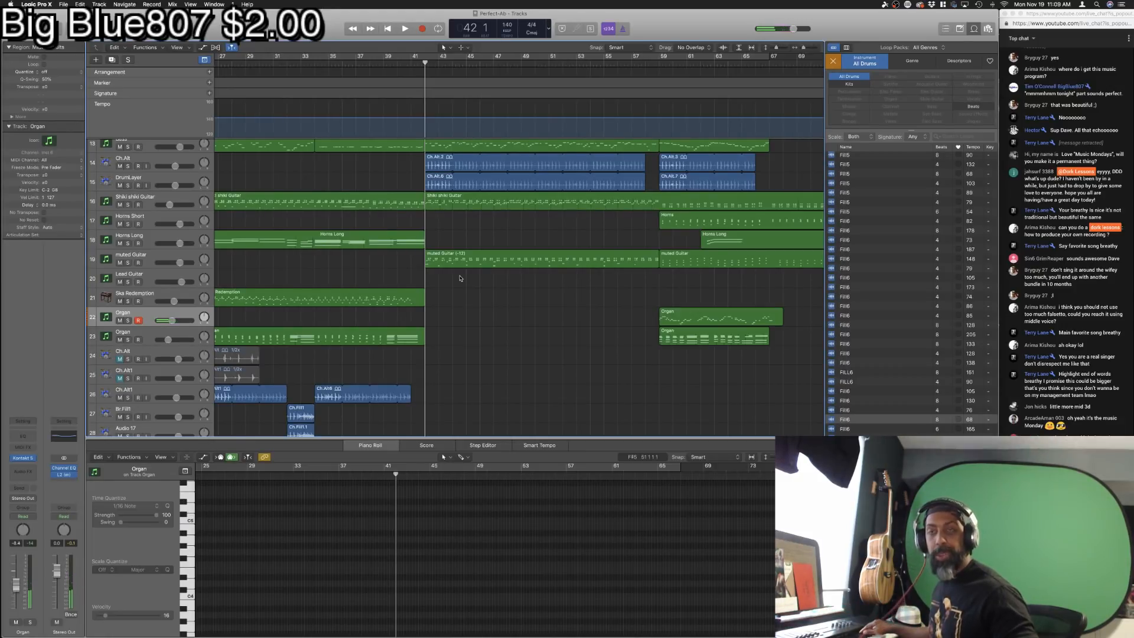
pyautogui.press('space')
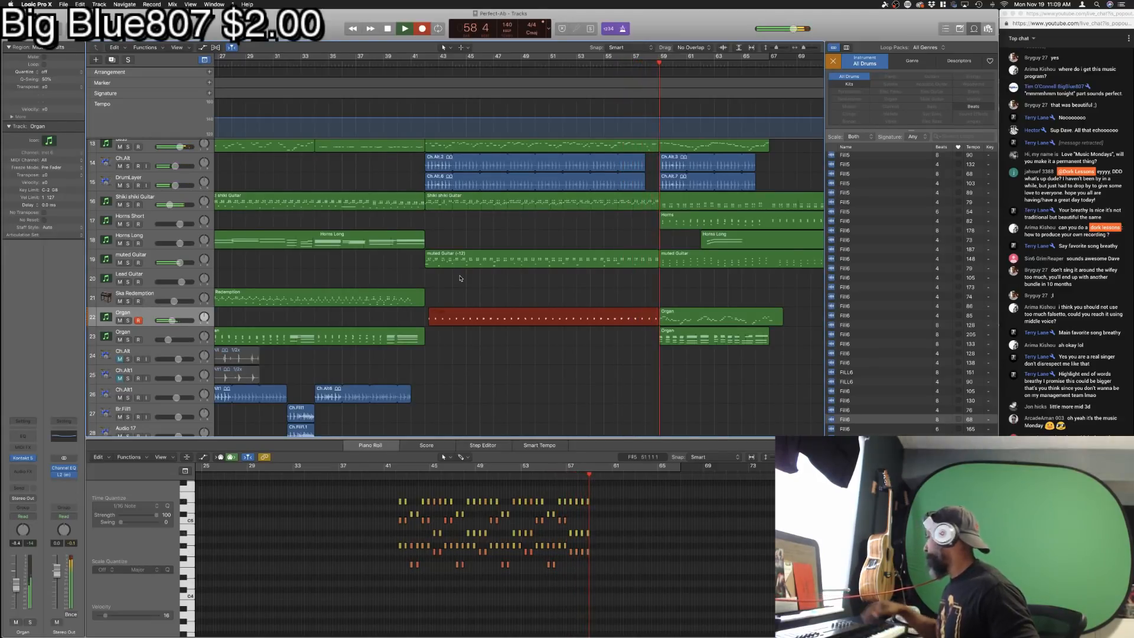
pyautogui.press('space')
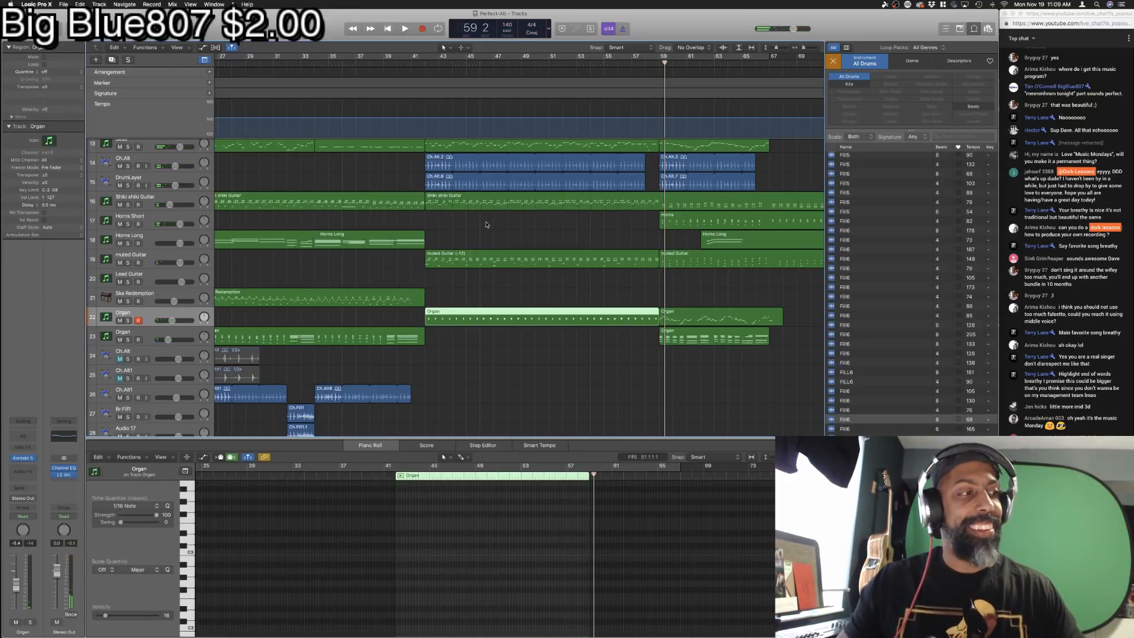
# Step: Return the playhead to bar 41 and quantize the new Organ region on track 22 to 1/16 notes
pyautogui.click(414, 66)
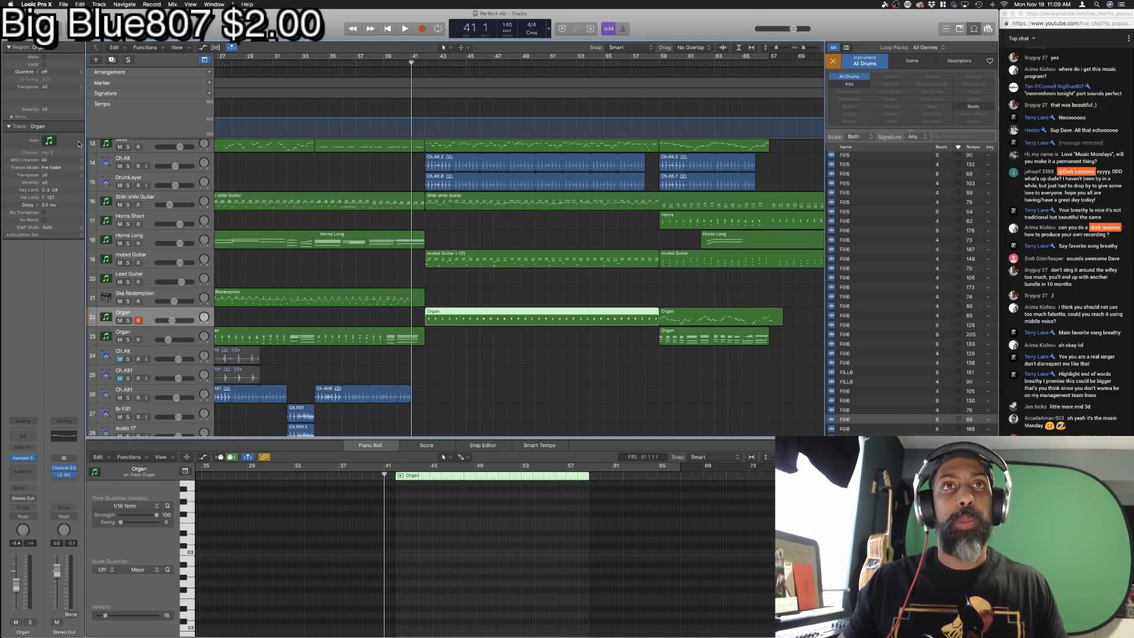
pyautogui.click(44, 71)
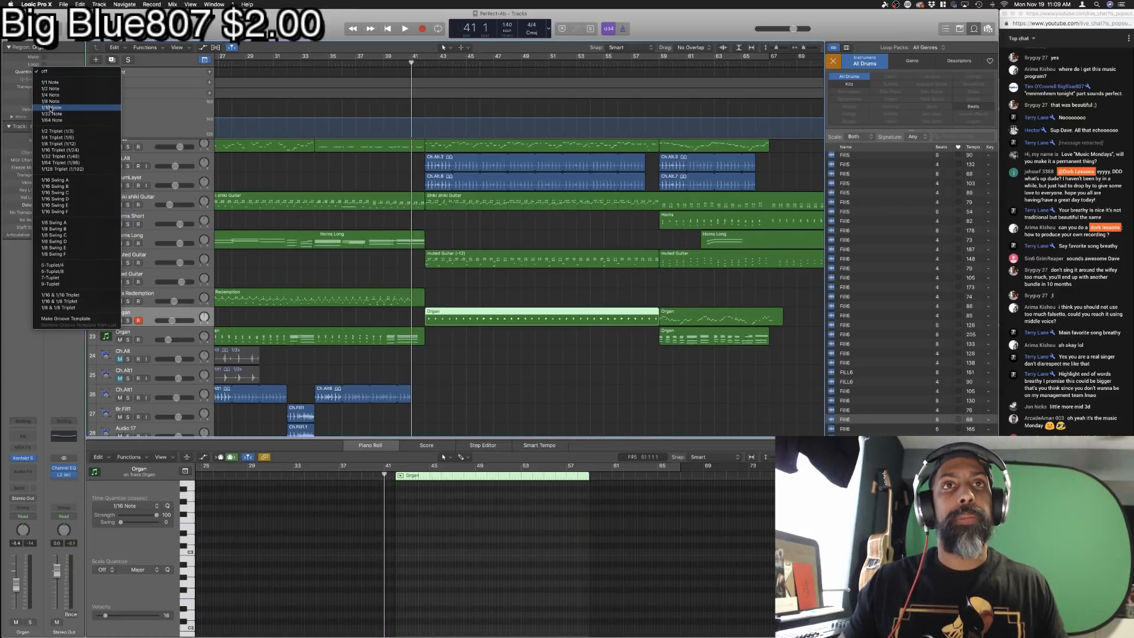
pyautogui.click(52, 109)
# Step: Start playback from bar 41 and record-enable Lead Guitar track 20 to rehearse a part until about bar 68
pyautogui.press('space')
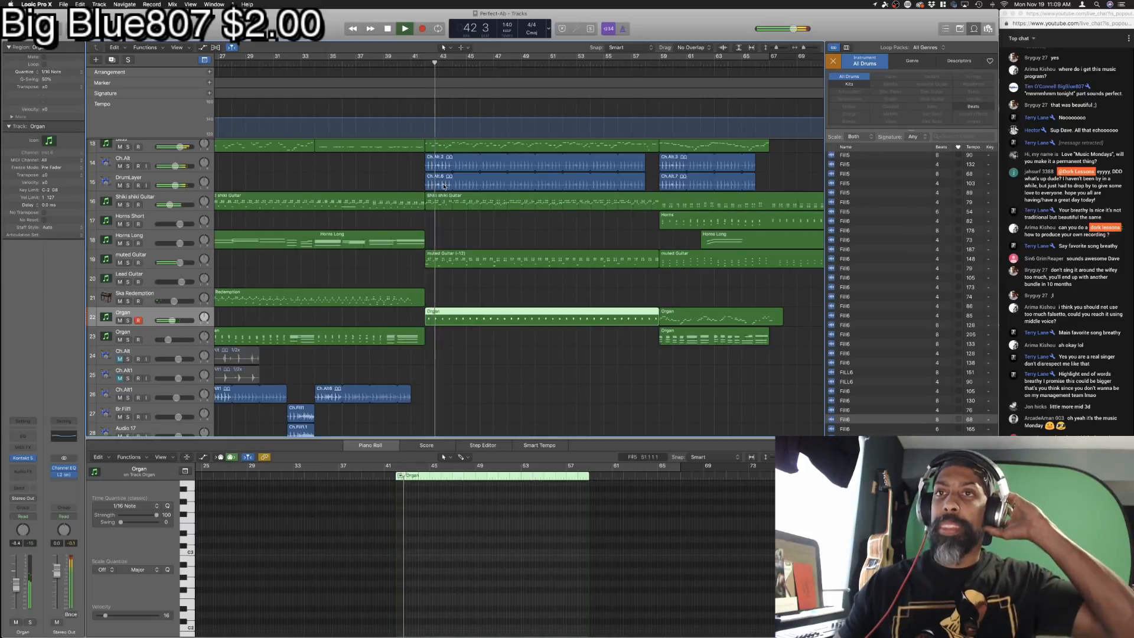
pyautogui.click(136, 281)
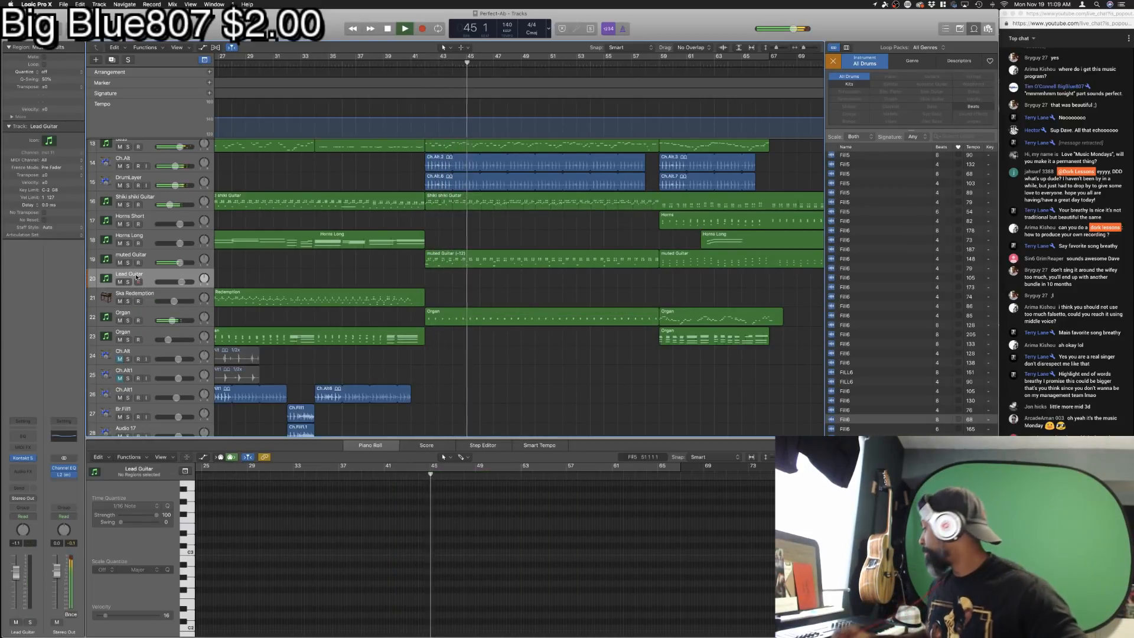
pyautogui.click(139, 282)
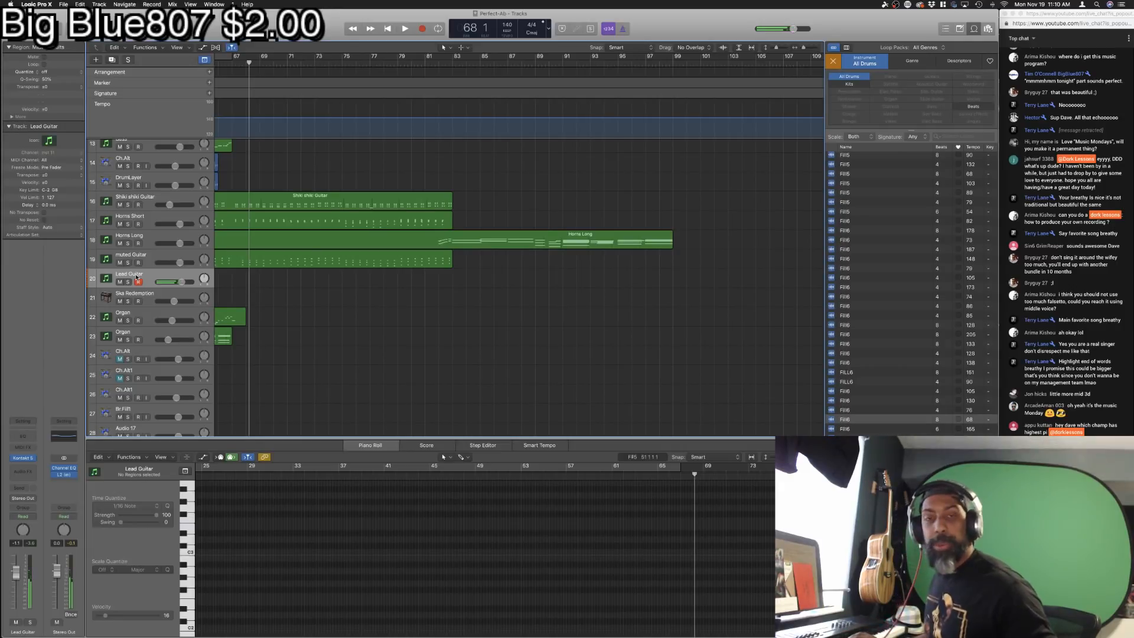
# Step: Rewind to bar 58 and play the song to about bar 85 to rehearse the lead guitar
pyautogui.press(',')
pyautogui.press(',')
pyautogui.press(',')
pyautogui.press(',')
pyautogui.press(',')
pyautogui.press(',')
pyautogui.press(',')
pyautogui.press(',')
pyautogui.press(',')
pyautogui.press(',')
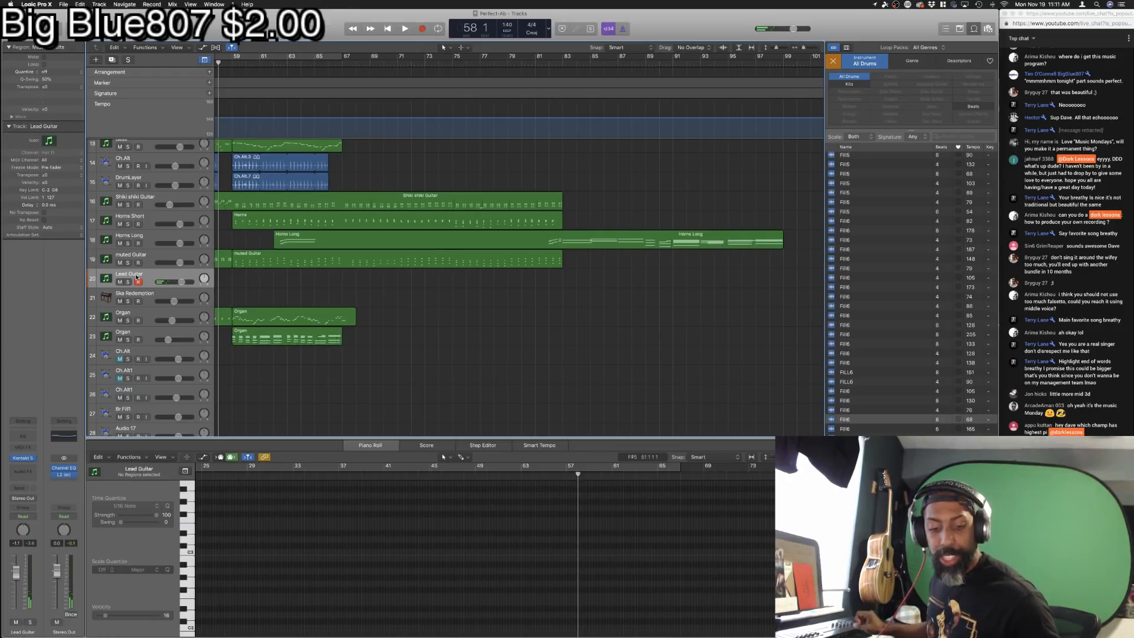
pyautogui.press('space')
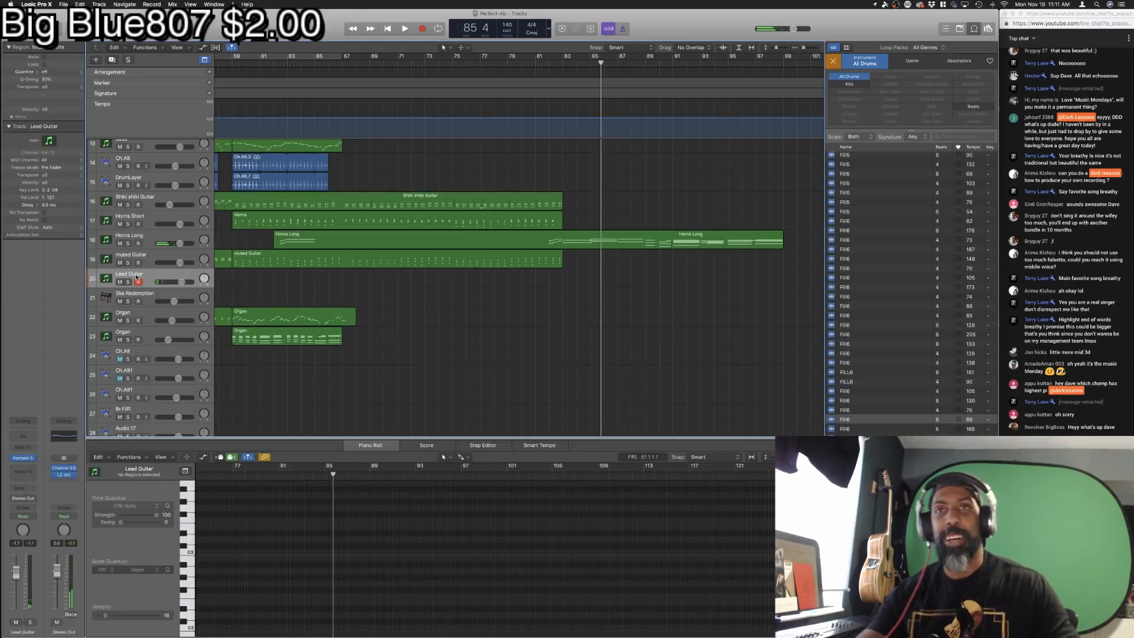
# Step: Move the playhead to bar 41 and play to about bar 50 to rehearse the lead guitar over the second verse
pyautogui.hscroll(-10, 366, 197)
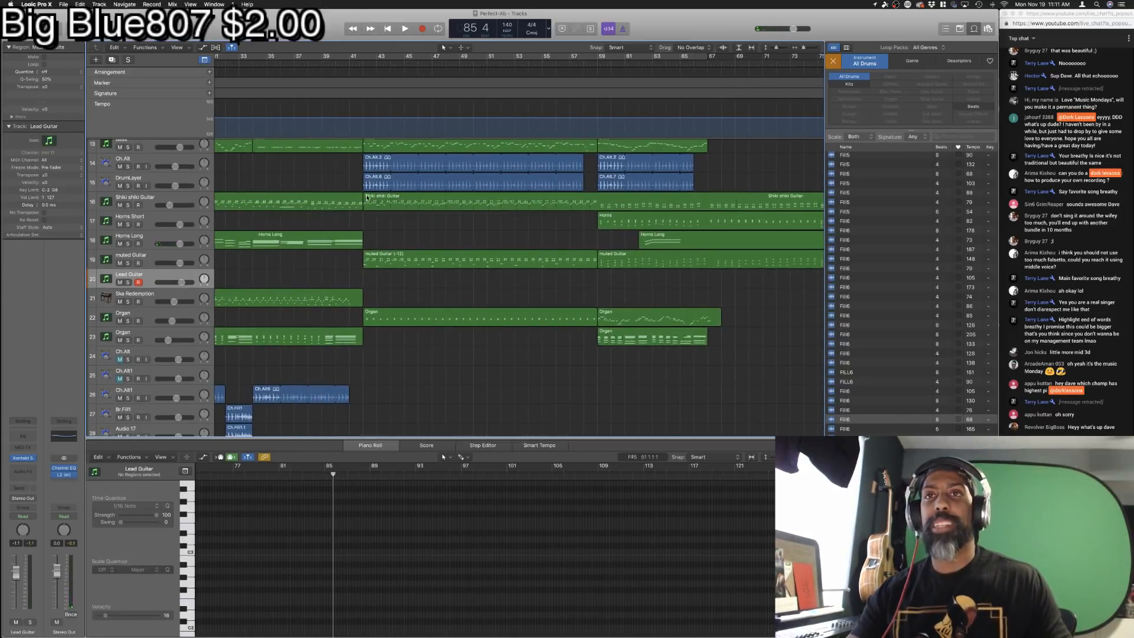
pyautogui.click(354, 64)
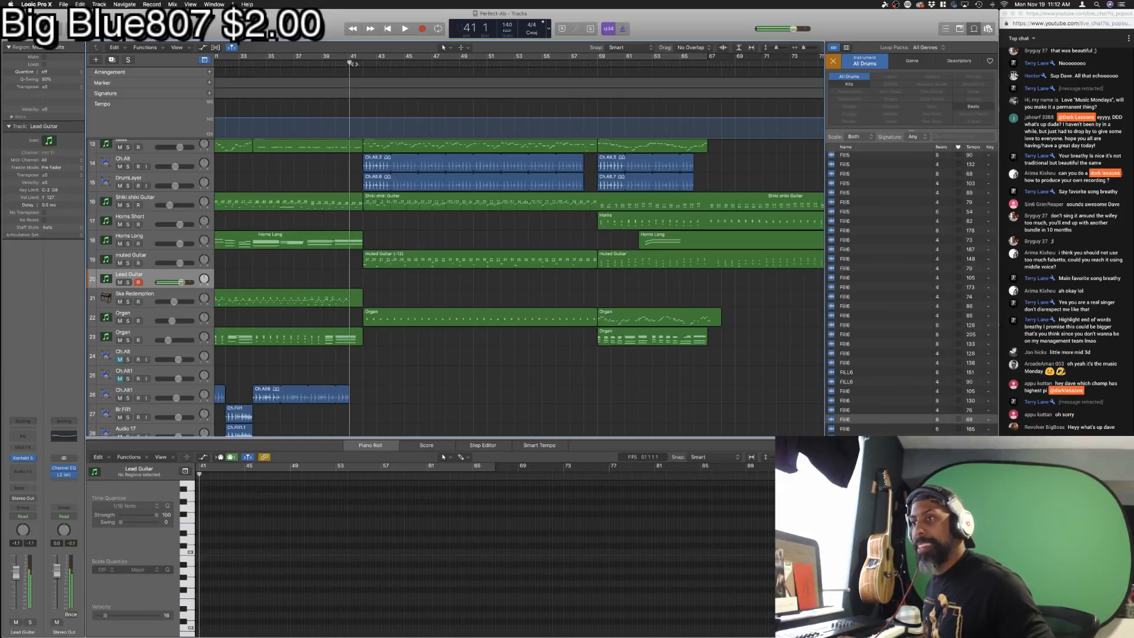
pyautogui.press('space')
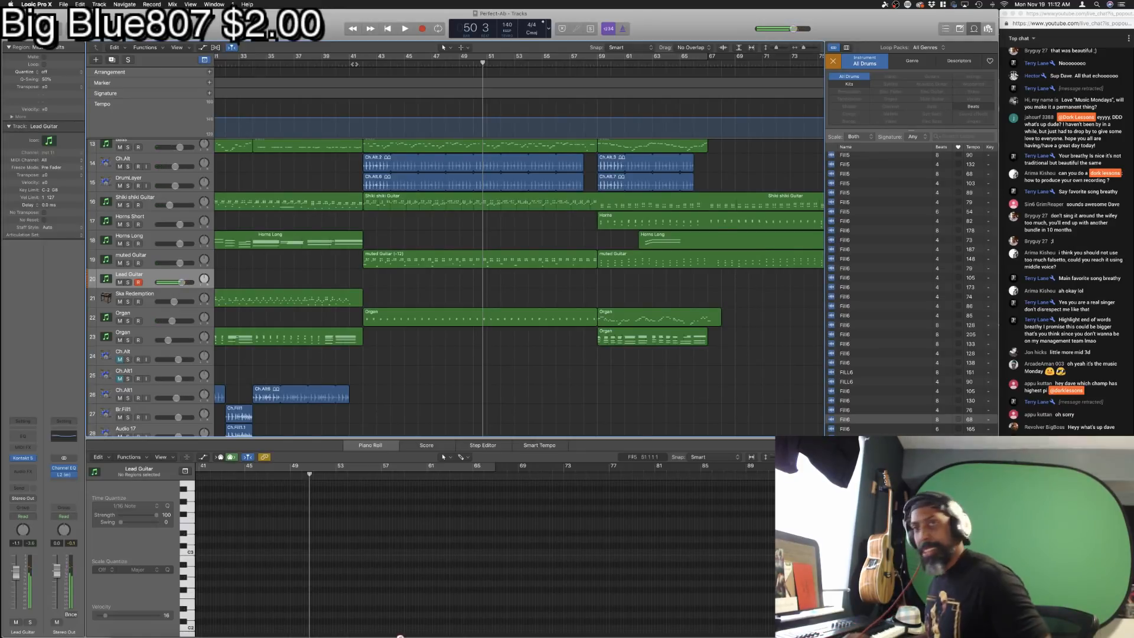
# Step: Rehearse the lead guitar's opening in short playback passes around bars 41 to 43, with the last pass running to about bar 47
pyautogui.press(',')
pyautogui.press(',')
pyautogui.press(',')
pyautogui.press(',')
pyautogui.press(',')
pyautogui.press(',')
pyautogui.press(',')
pyautogui.press(',')
pyautogui.press(',')
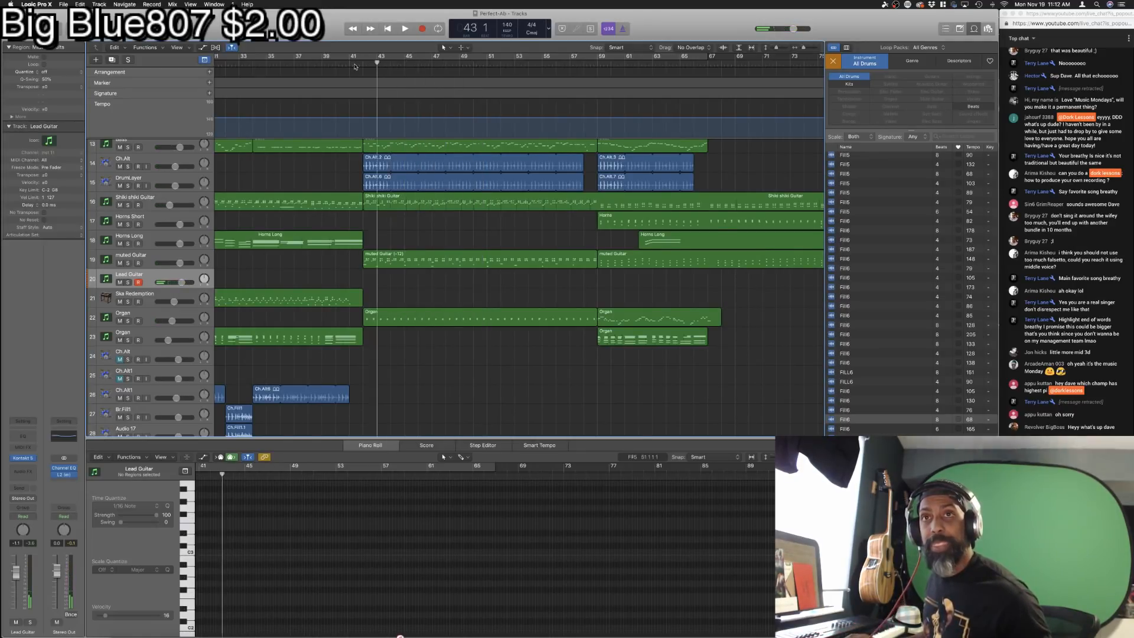
pyautogui.press('space')
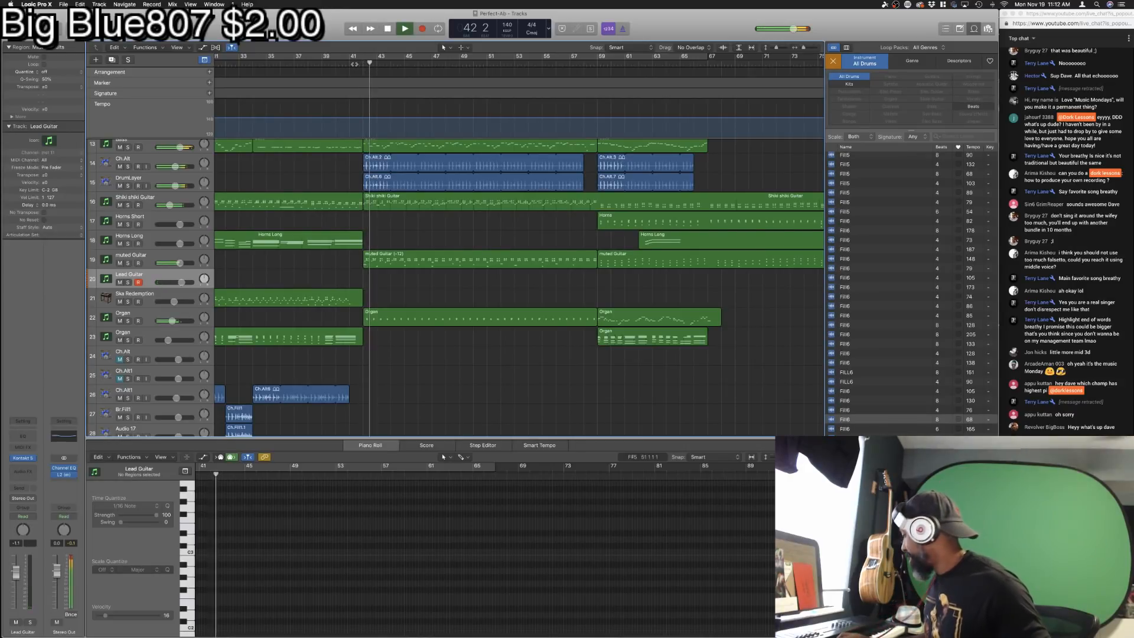
pyautogui.press(',')
pyautogui.press(',')
pyautogui.press(',')
pyautogui.press('space')
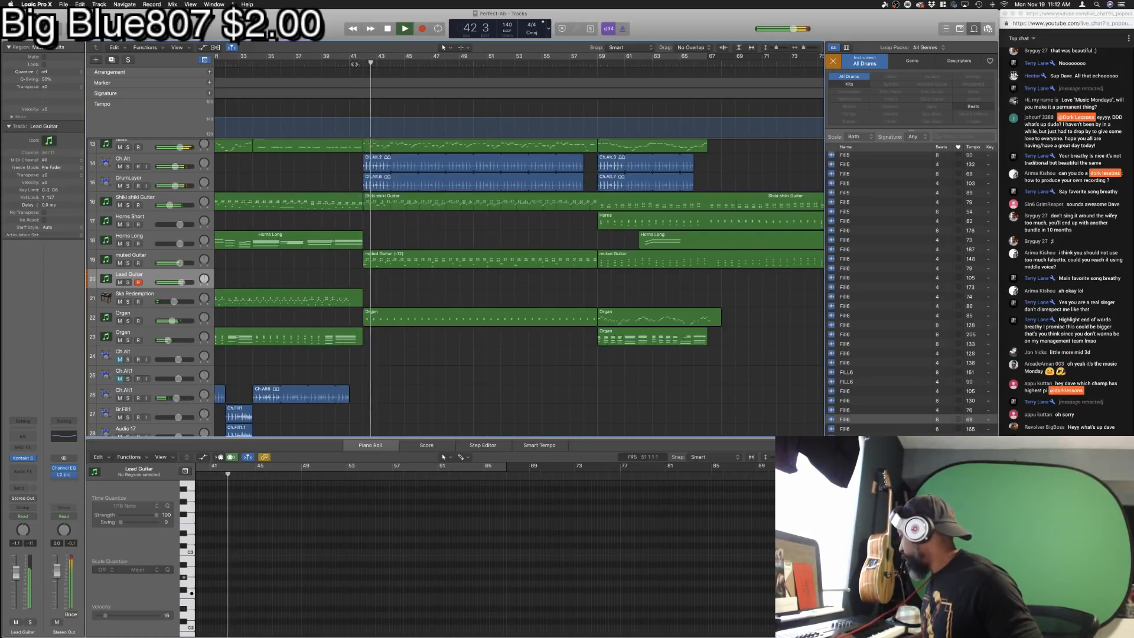
pyautogui.press('space')
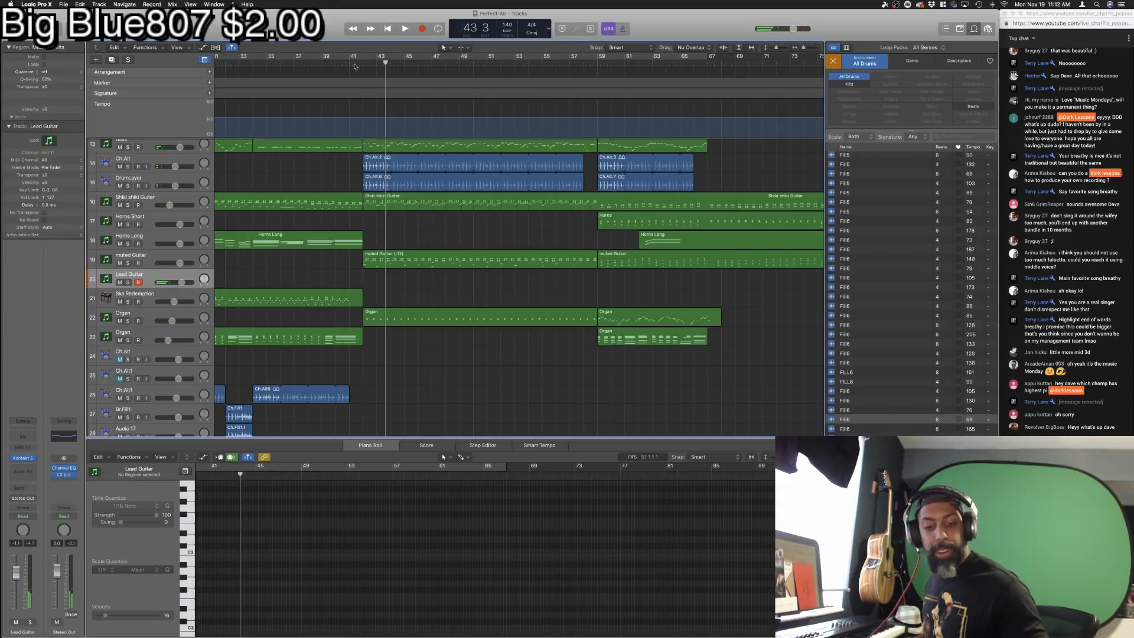
pyautogui.click(355, 64)
pyautogui.press('space')
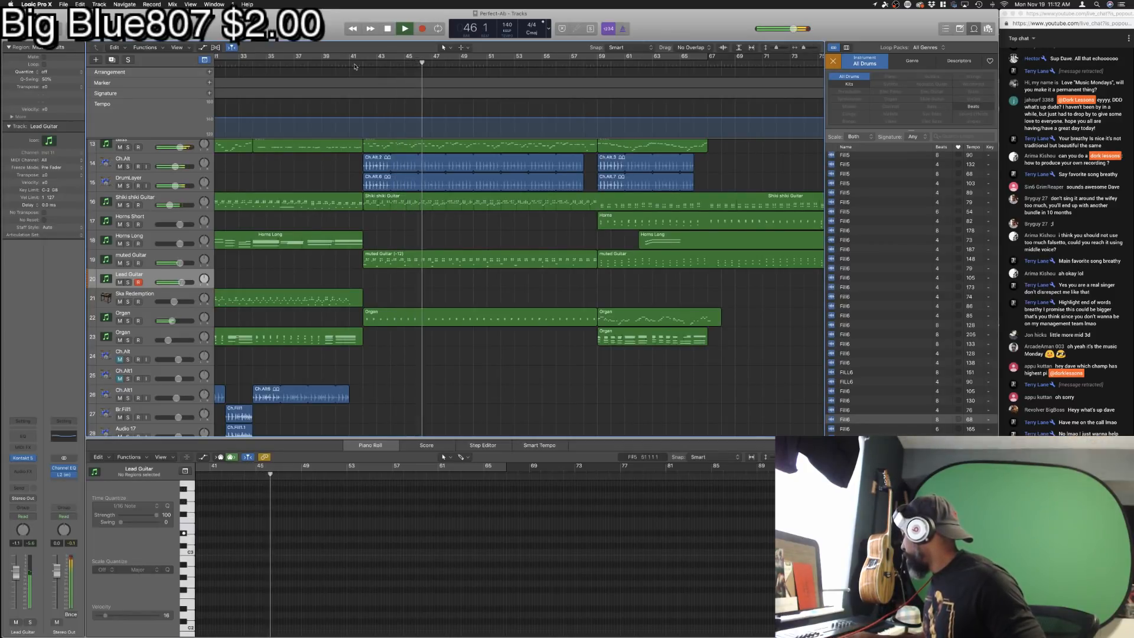
pyautogui.press('space')
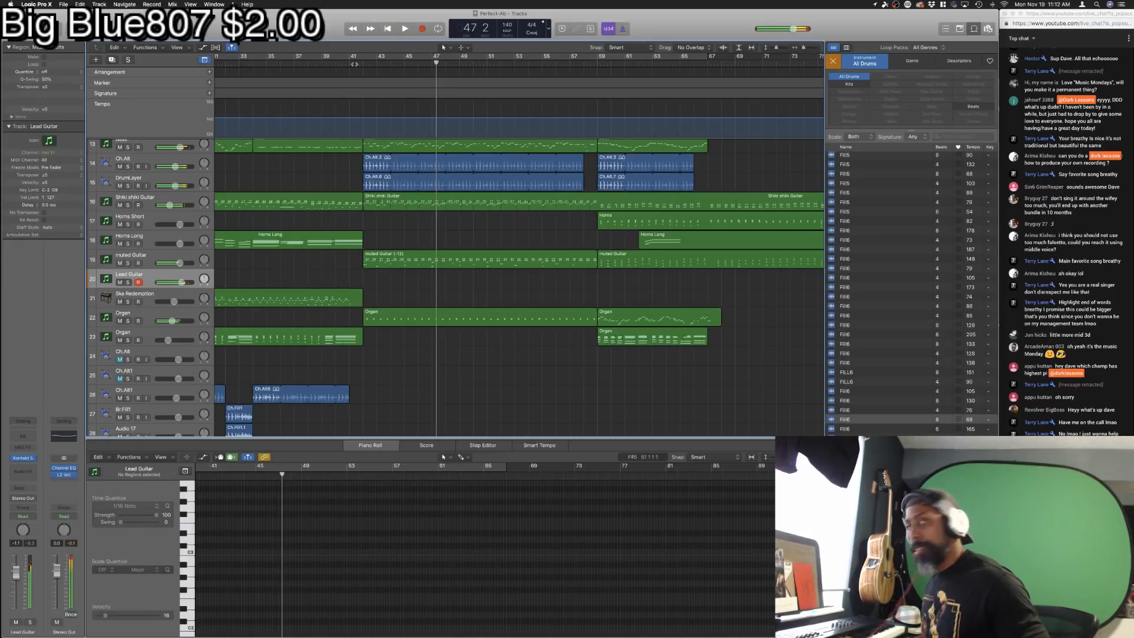
# Step: Rewind to bar 42 and record a lead guitar part on track 20 until about bar 69
pyautogui.press(',')
pyautogui.press(',')
pyautogui.press(',')
pyautogui.press(',')
pyautogui.press(',')
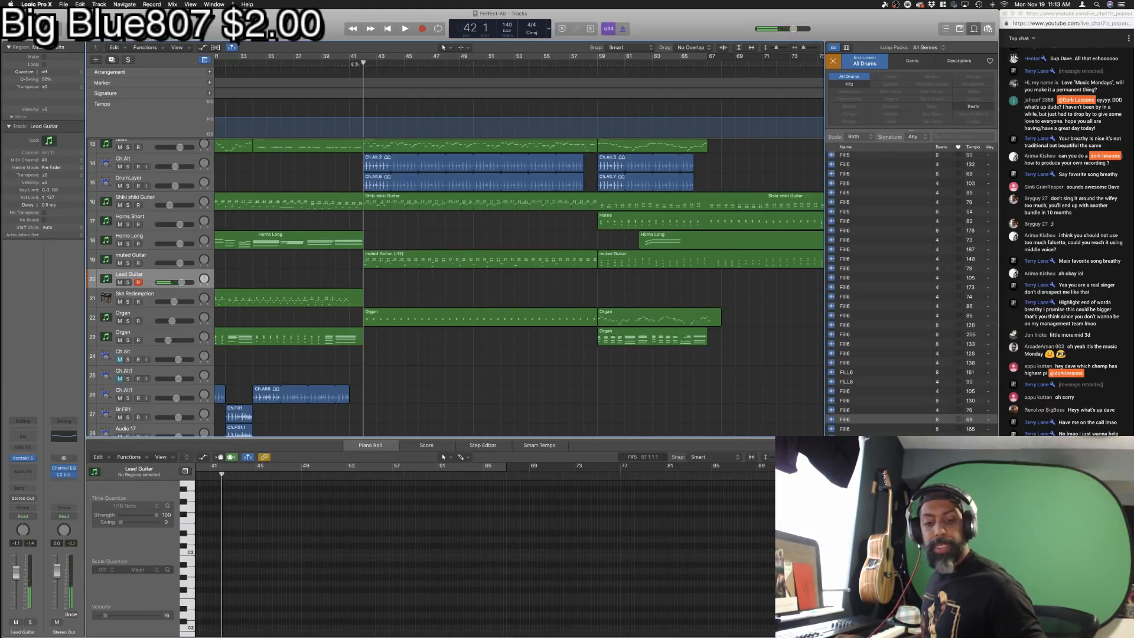
pyautogui.press('r')
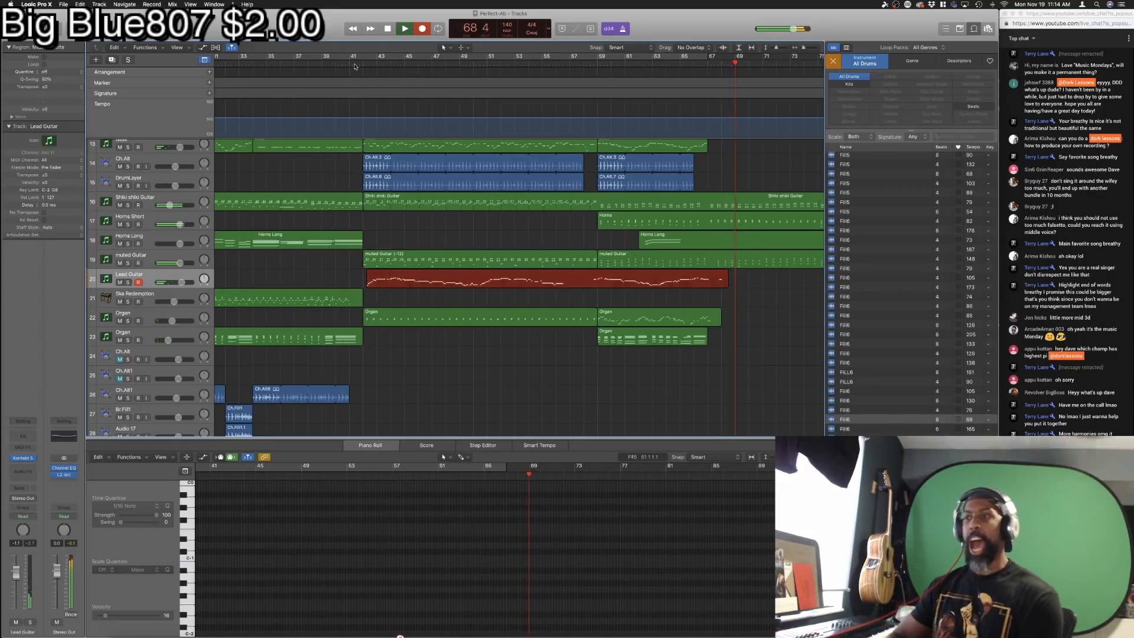
pyautogui.press('space')
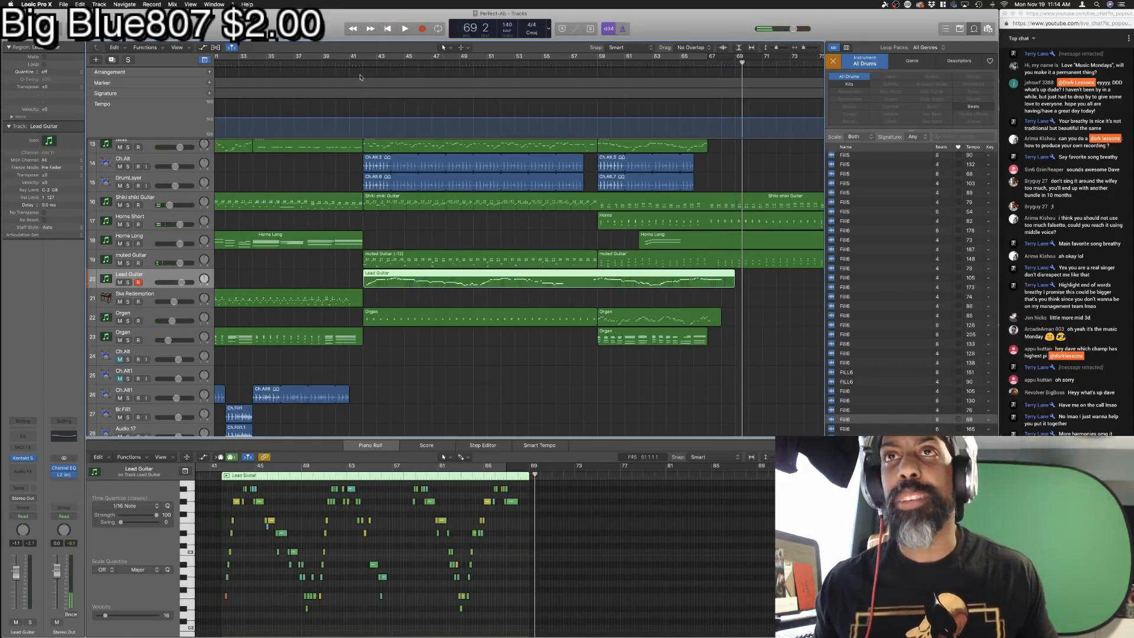
# Step: Play back the lead guitar take from about bar 41 to bar 68 and slightly lower the volume of track 20
pyautogui.click(353, 63)
pyautogui.press('space')
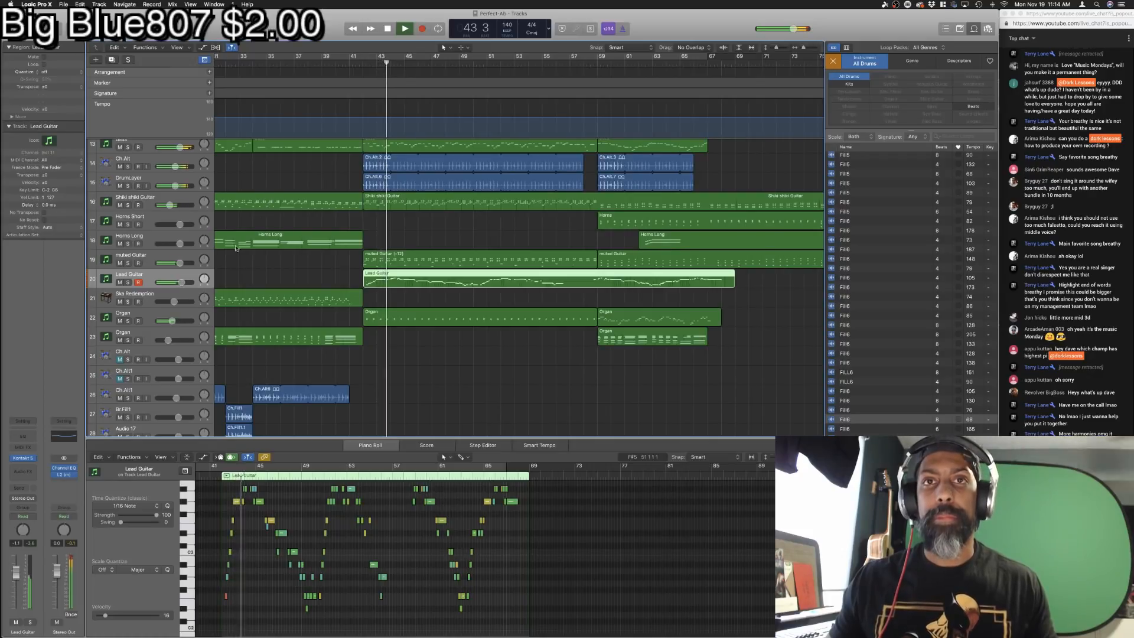
pyautogui.moveTo(179, 285); pyautogui.dragTo(176, 282)
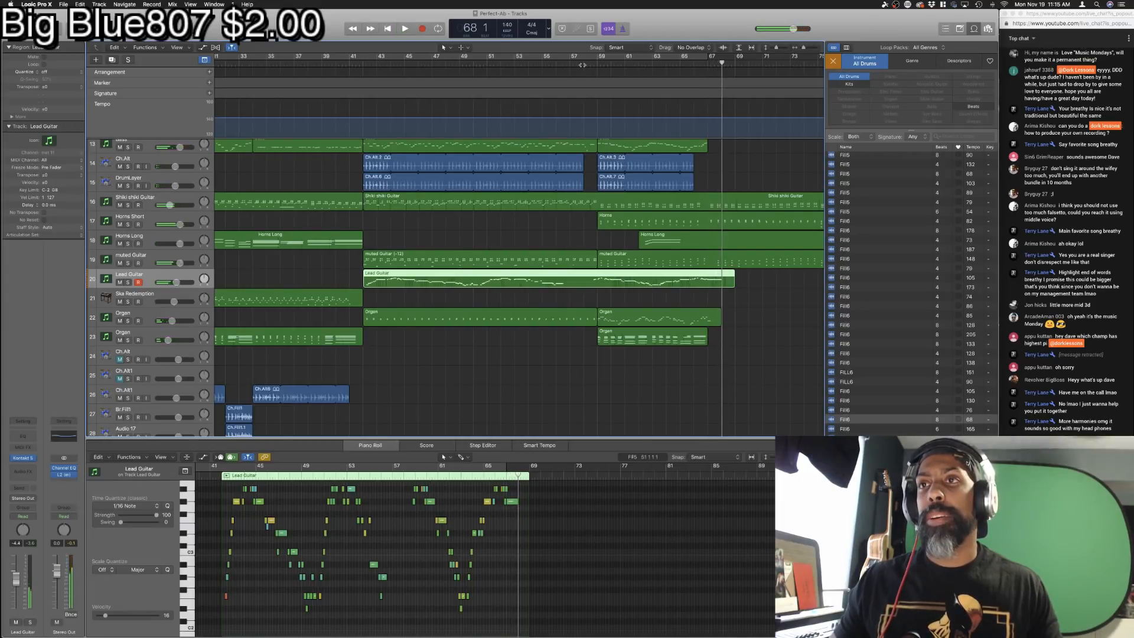
# Step: Split the lead guitar region on track 20 at bar 58 and delete the part between bars 42 and 58
pyautogui.click(582, 63)
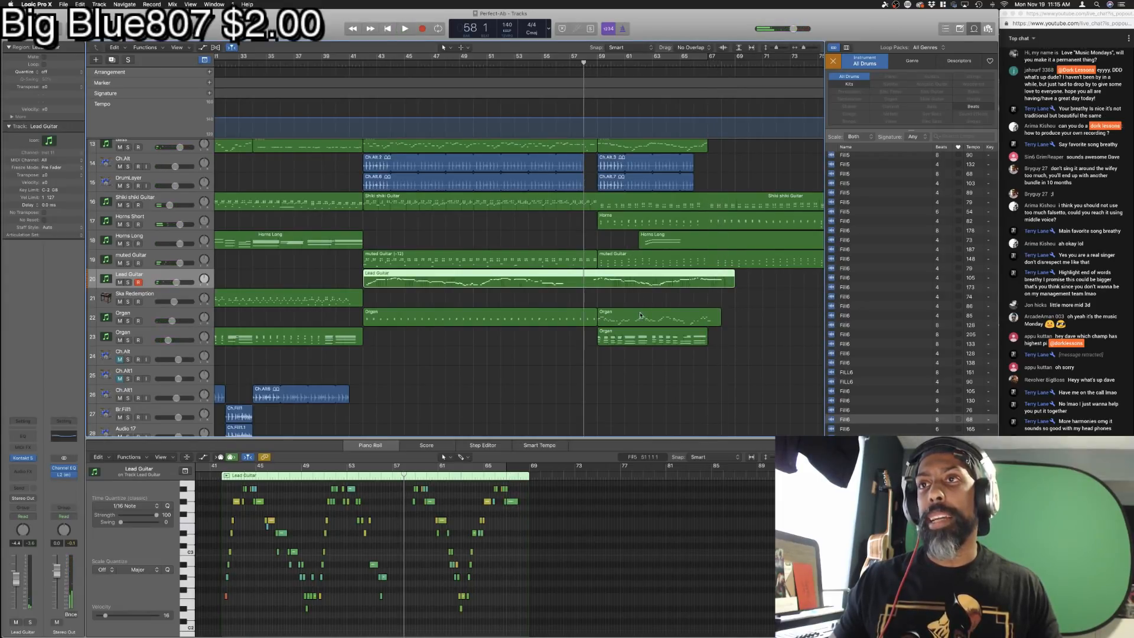
pyautogui.press('super+t')
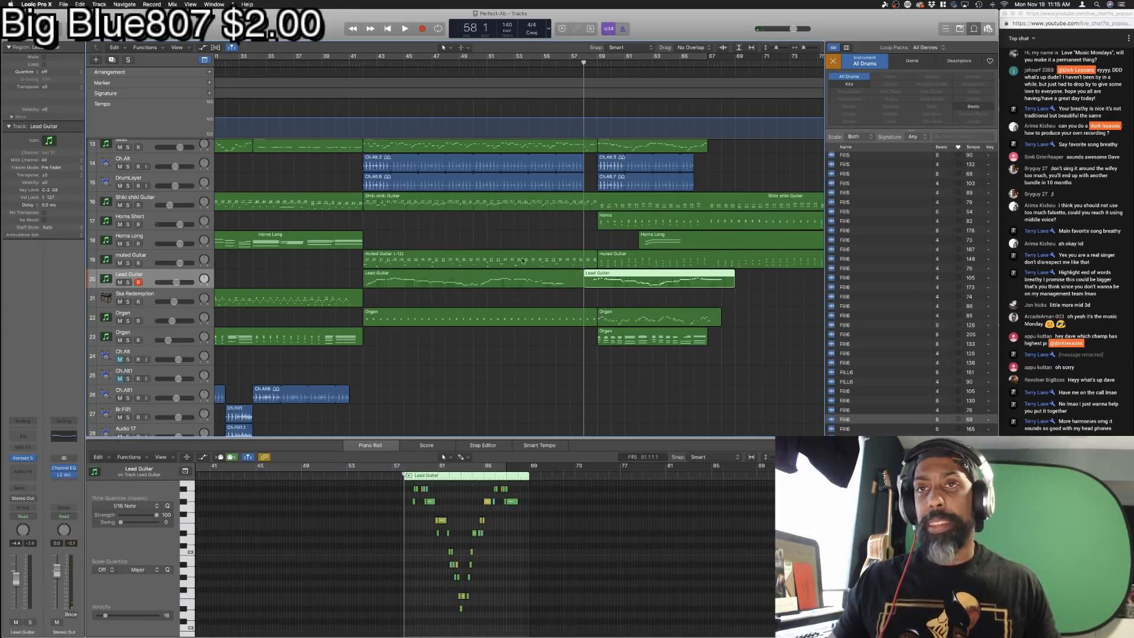
pyautogui.click(362, 64)
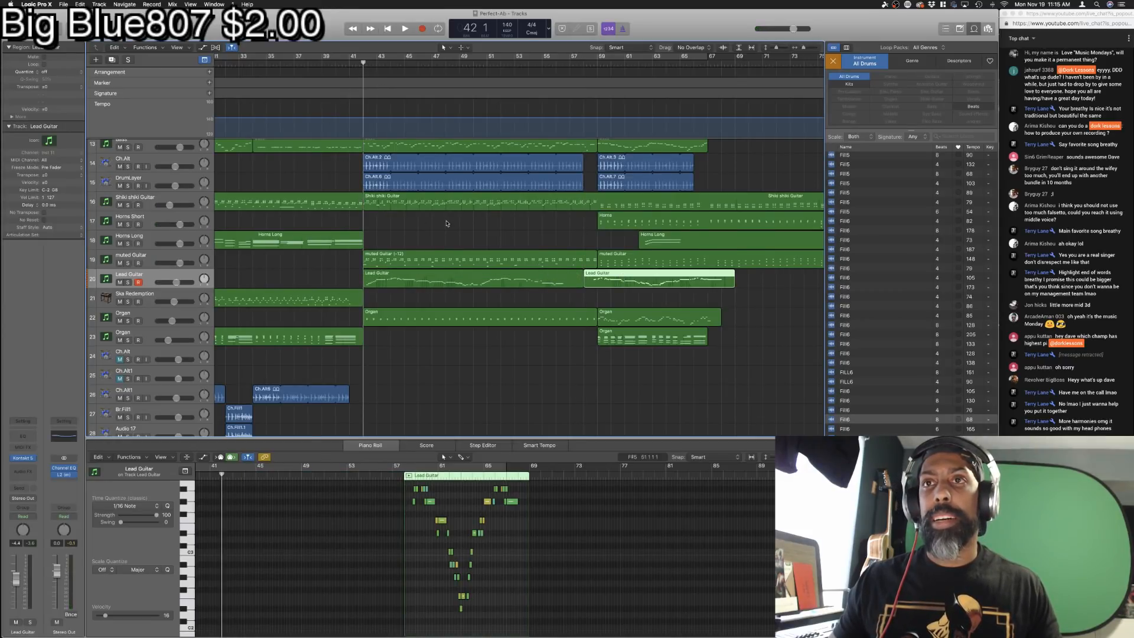
pyautogui.click(464, 286)
pyautogui.press('Delete')
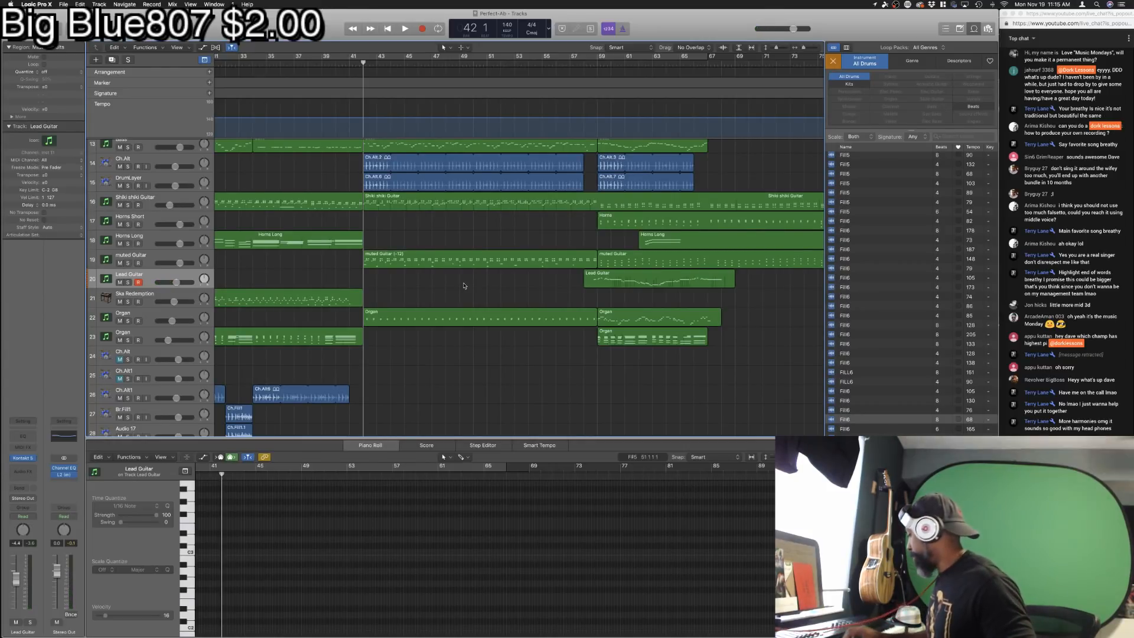
# Step: Record a new lead guitar part on track 20 from bar 42 until about bar 61, then play back its ending
pyautogui.press('space')
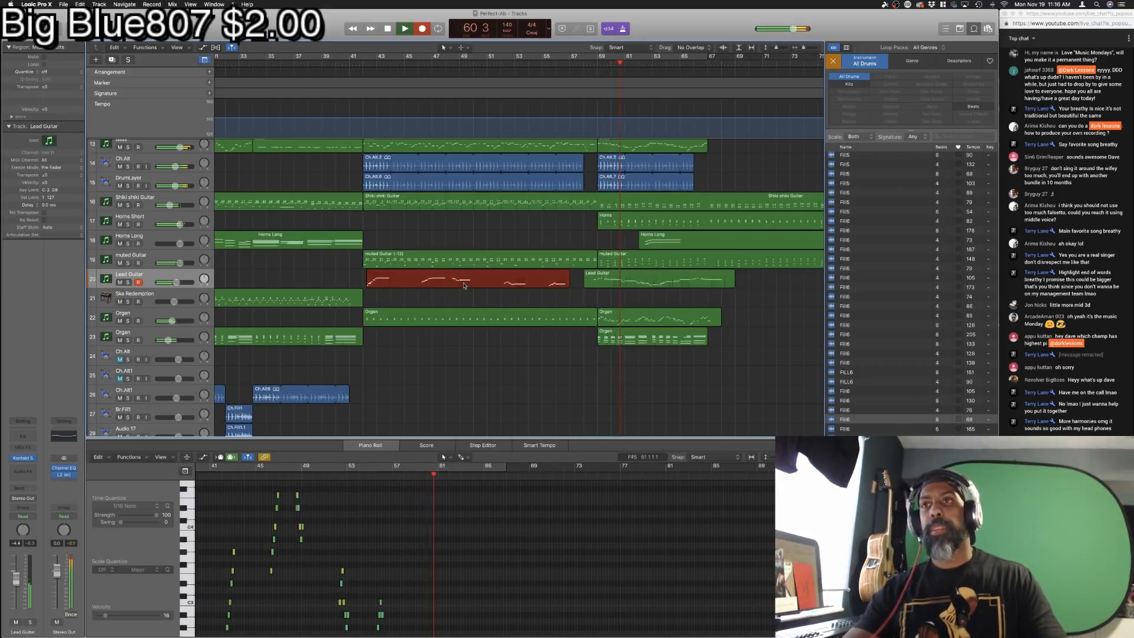
pyautogui.press('space')
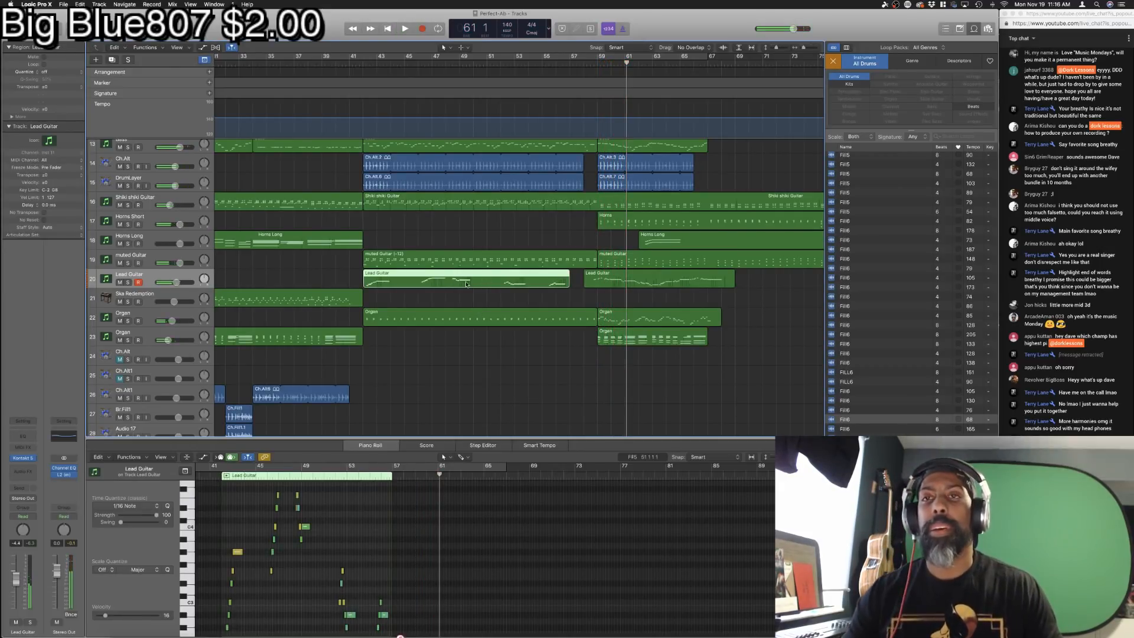
pyautogui.doubleClick(501, 66)
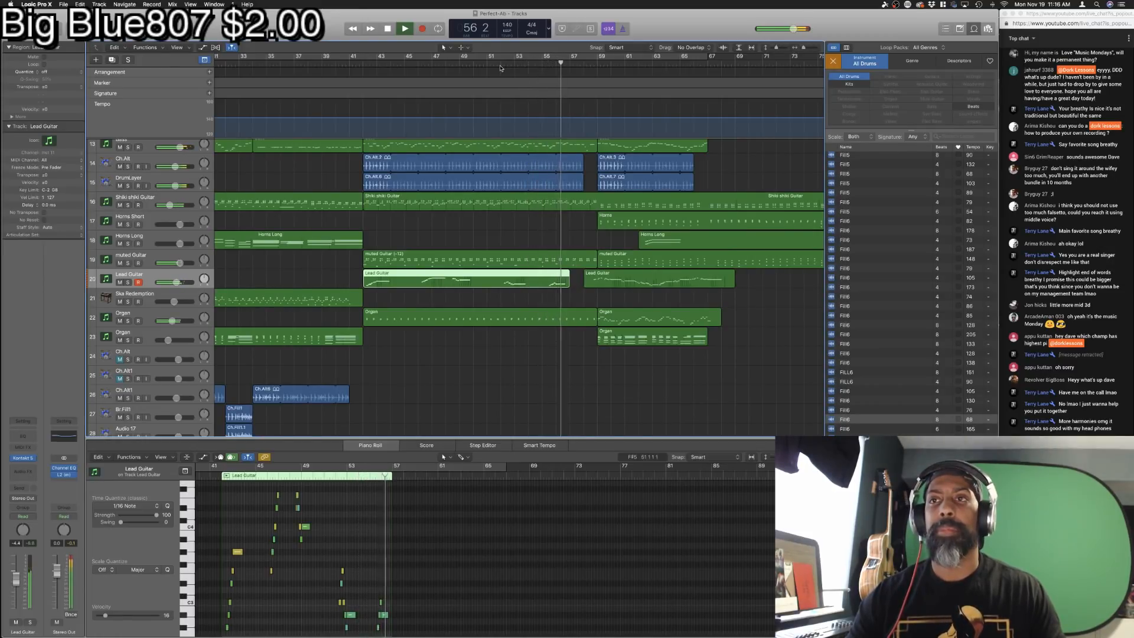
pyautogui.press('space')
# Step: Split the new lead guitar region at bar 55 and delete the short piece after the split
pyautogui.click(541, 62)
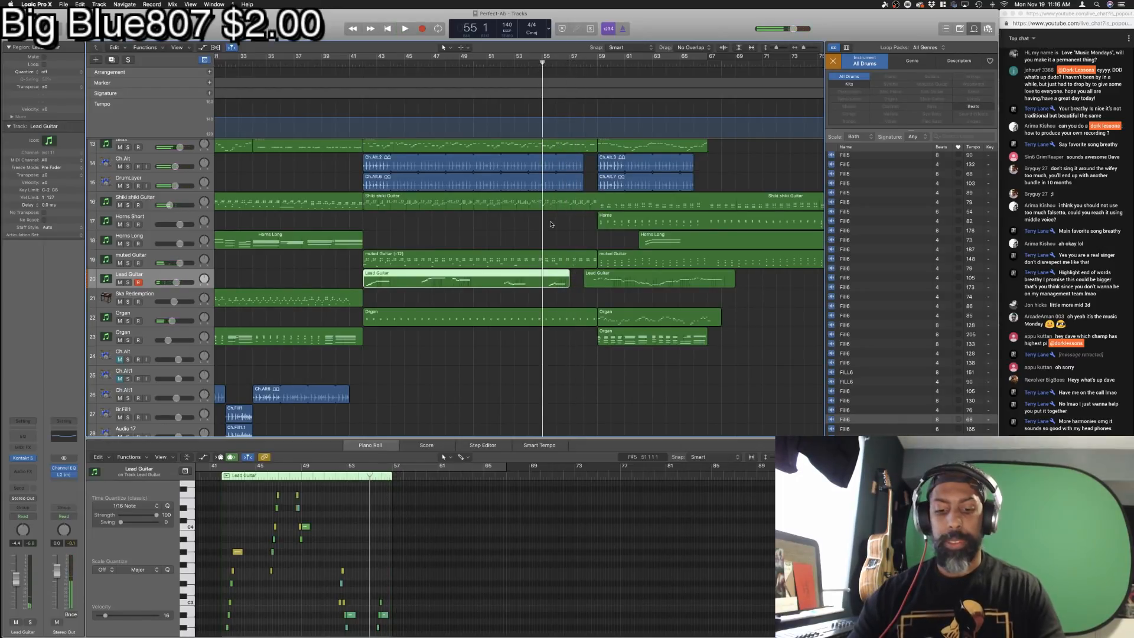
pyautogui.press('super+t')
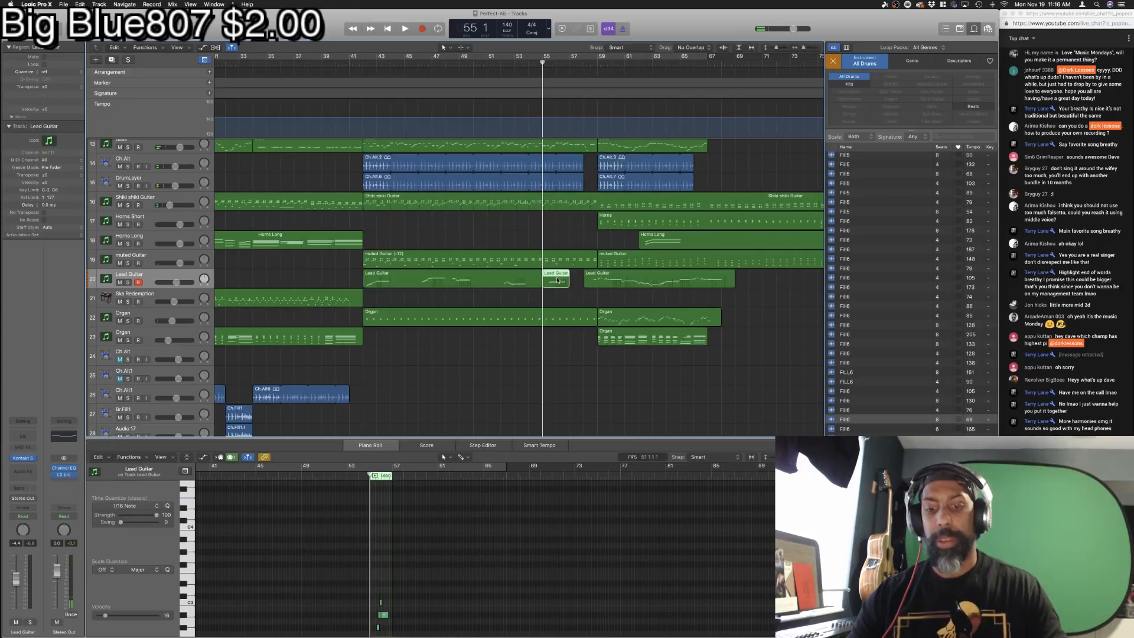
pyautogui.press('Delete')
# Step: Play the song from bar 42 through the second verse and look over the horn and other tracks for gaps
pyautogui.click(362, 61)
pyautogui.press('space')
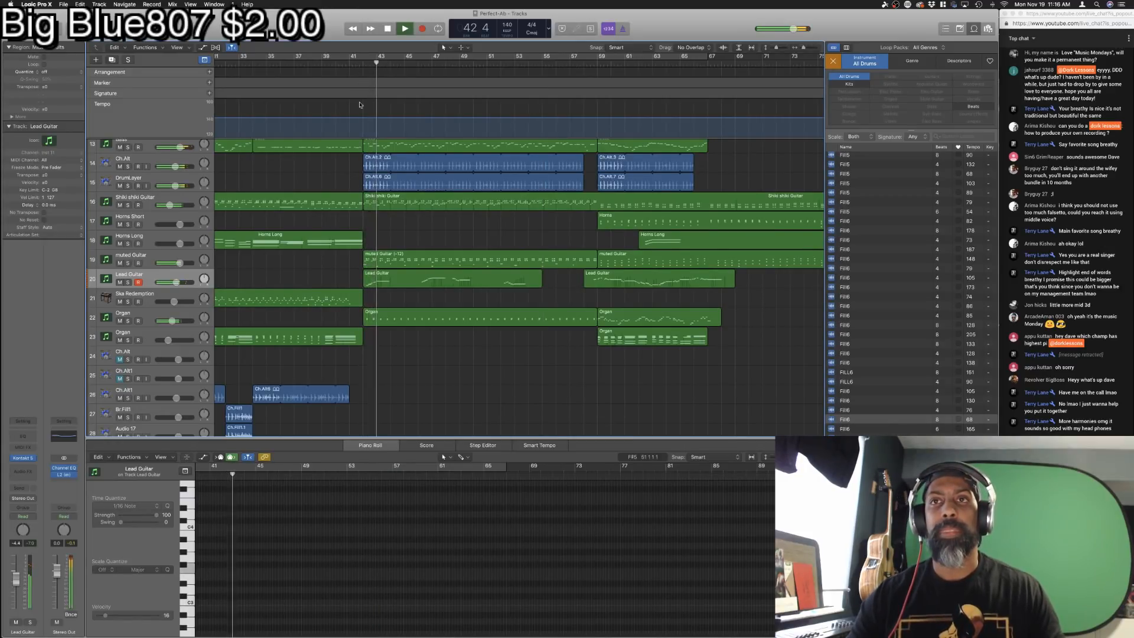
pyautogui.click(136, 223)
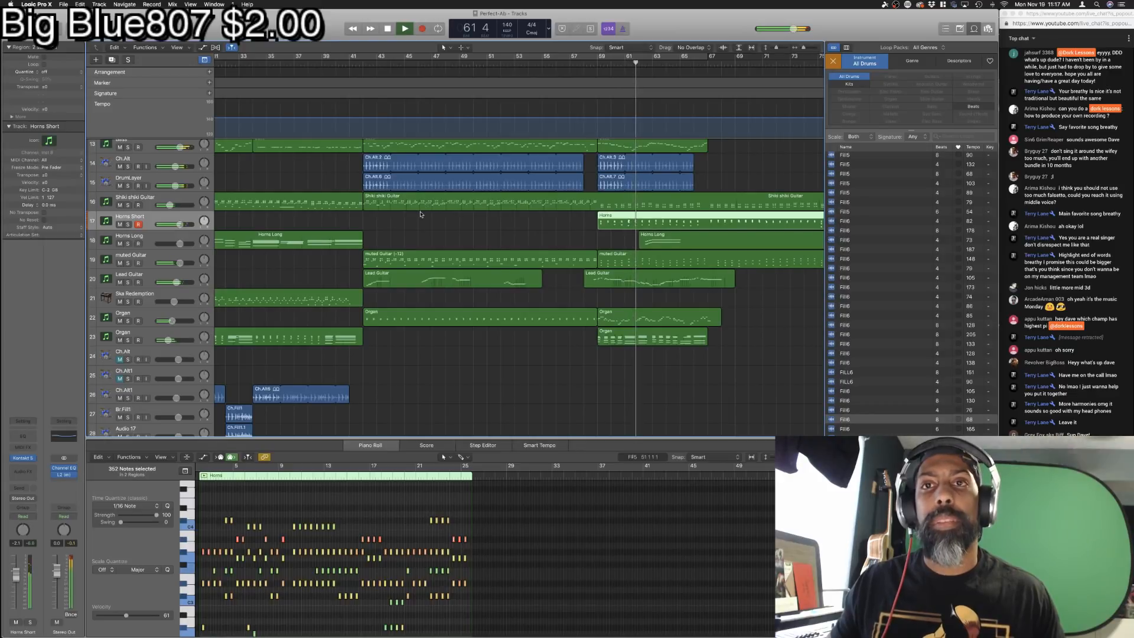
pyautogui.scroll(-3, 423, 297)
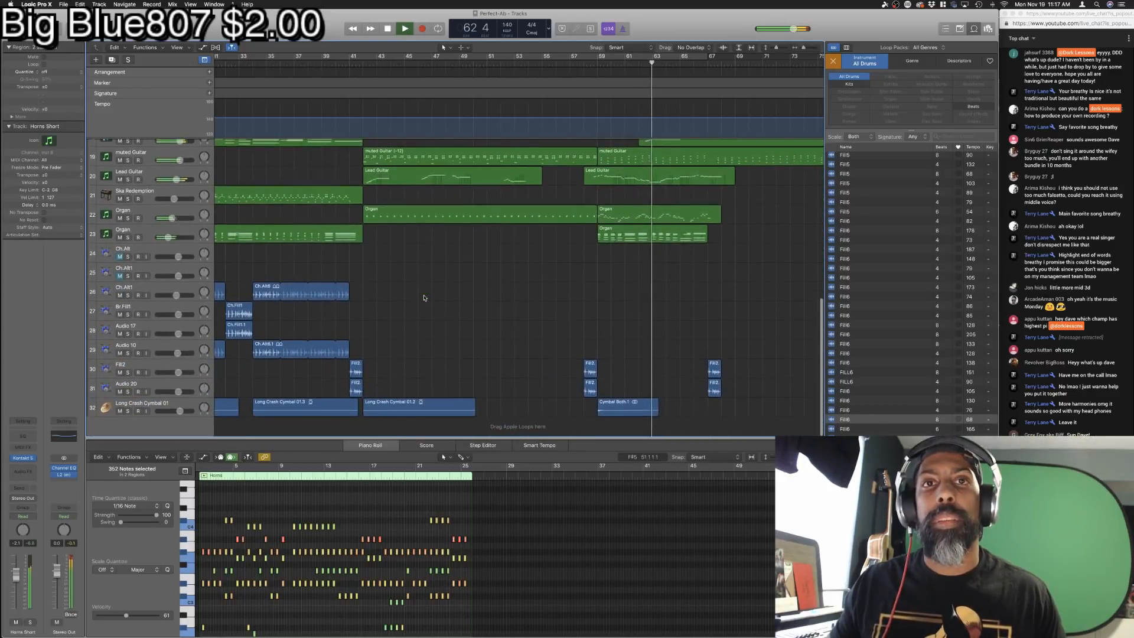
pyautogui.scroll(6, 423, 298)
pyautogui.scroll(4, 424, 298)
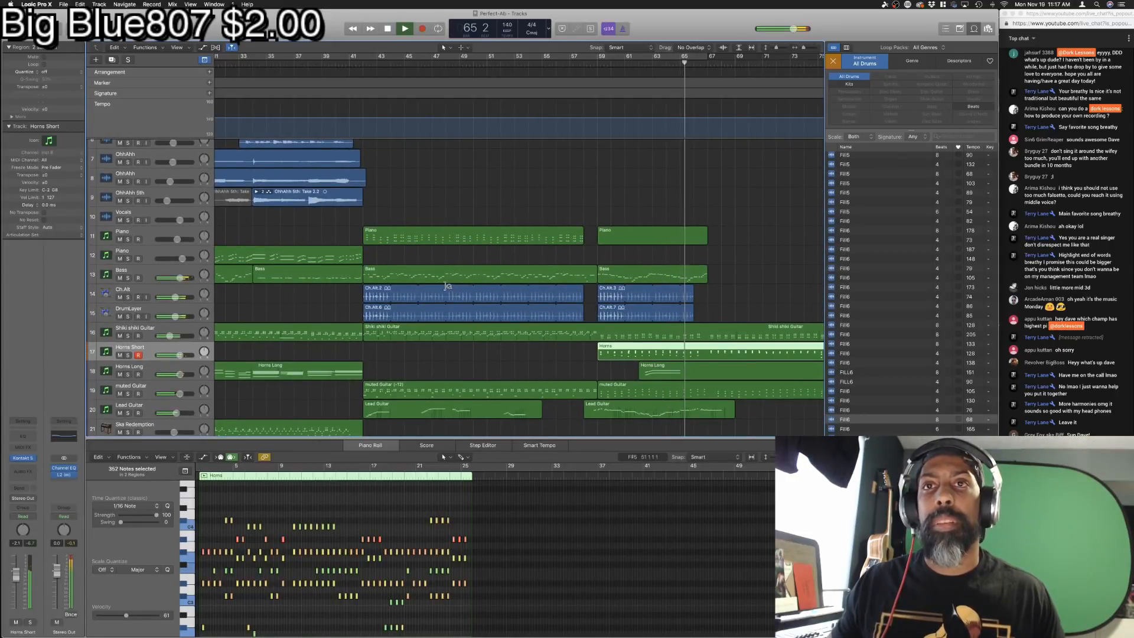
# Step: Stop playback and delete the second piano region on track 11, starting at bar 59
pyautogui.click(619, 206)
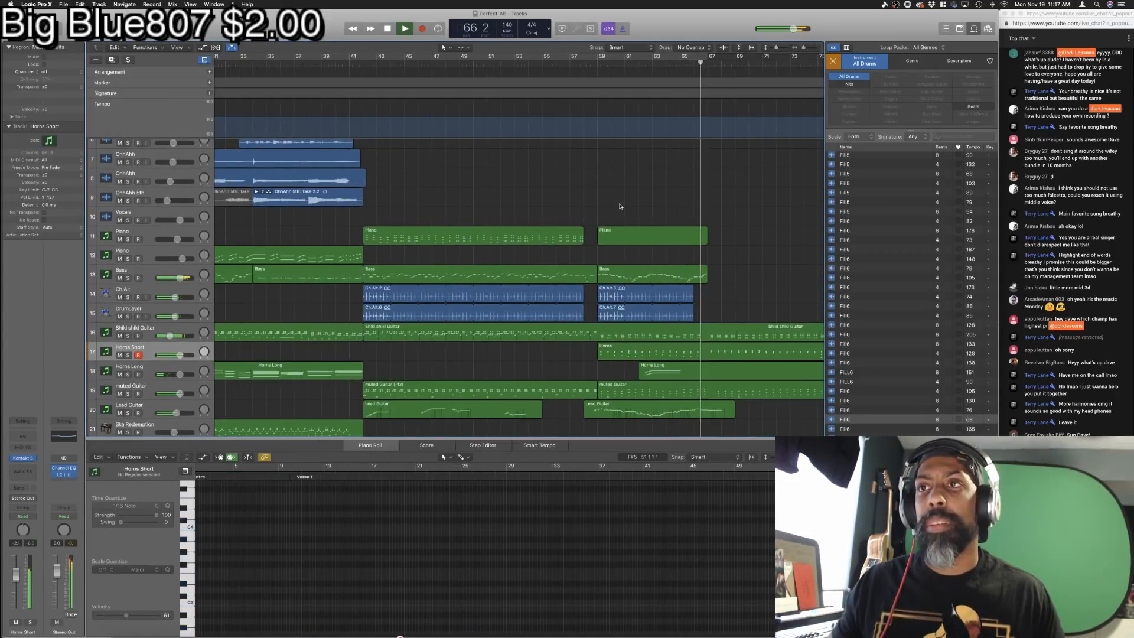
pyautogui.click(633, 235)
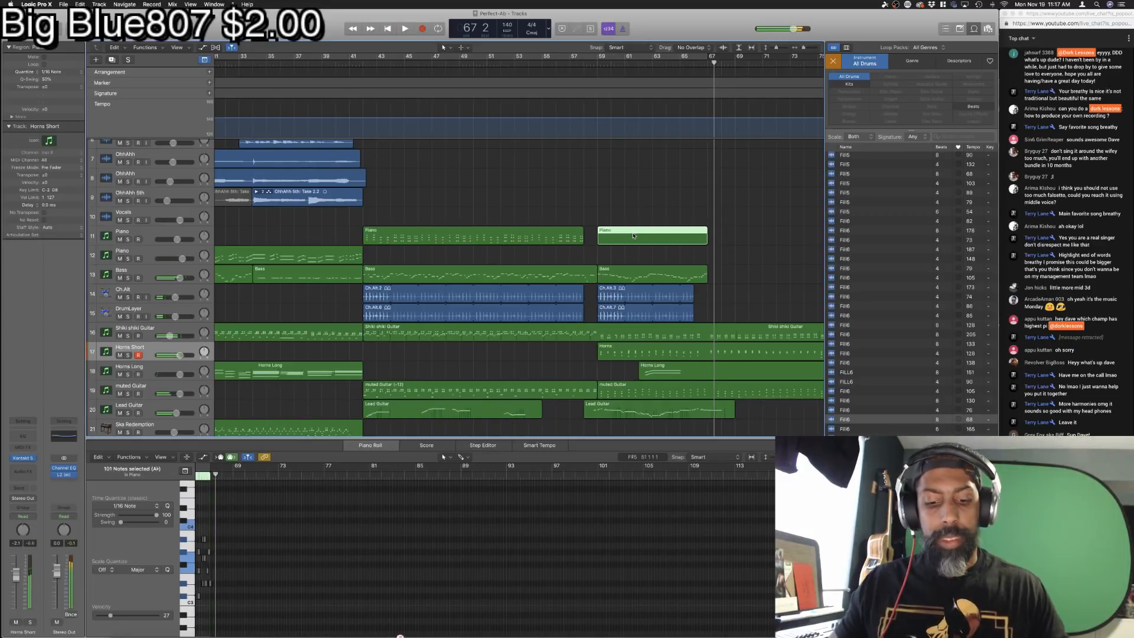
pyautogui.press('Delete')
# Step: Play the song from bar 39 to about bar 66 and review the piano, vocal and other tracks of the second verse
pyautogui.click(145, 234)
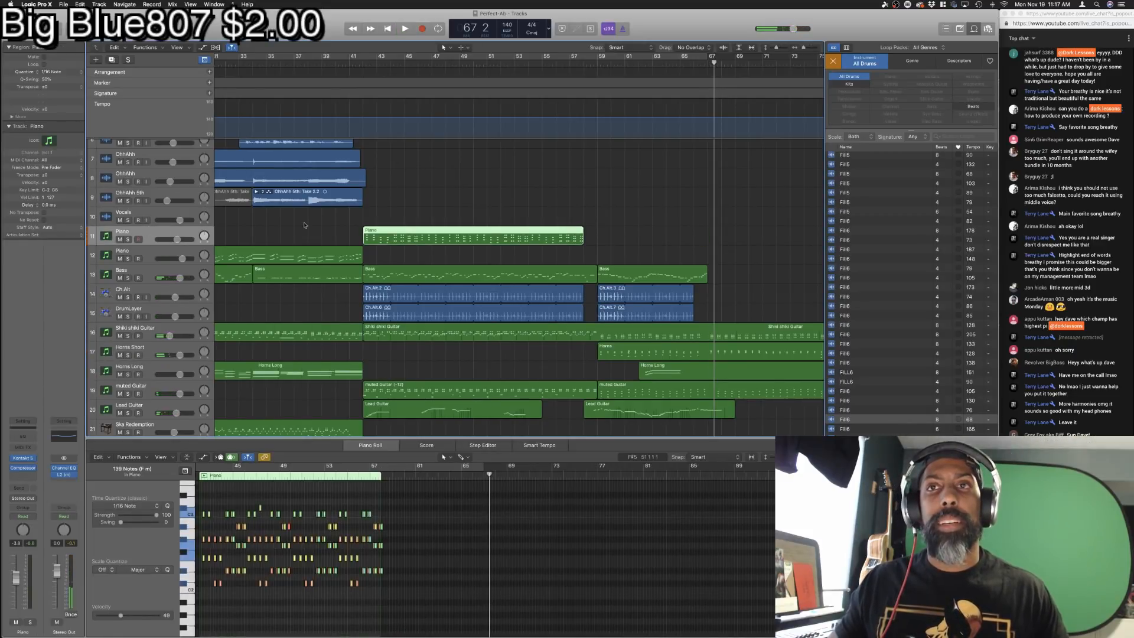
pyautogui.click(320, 63)
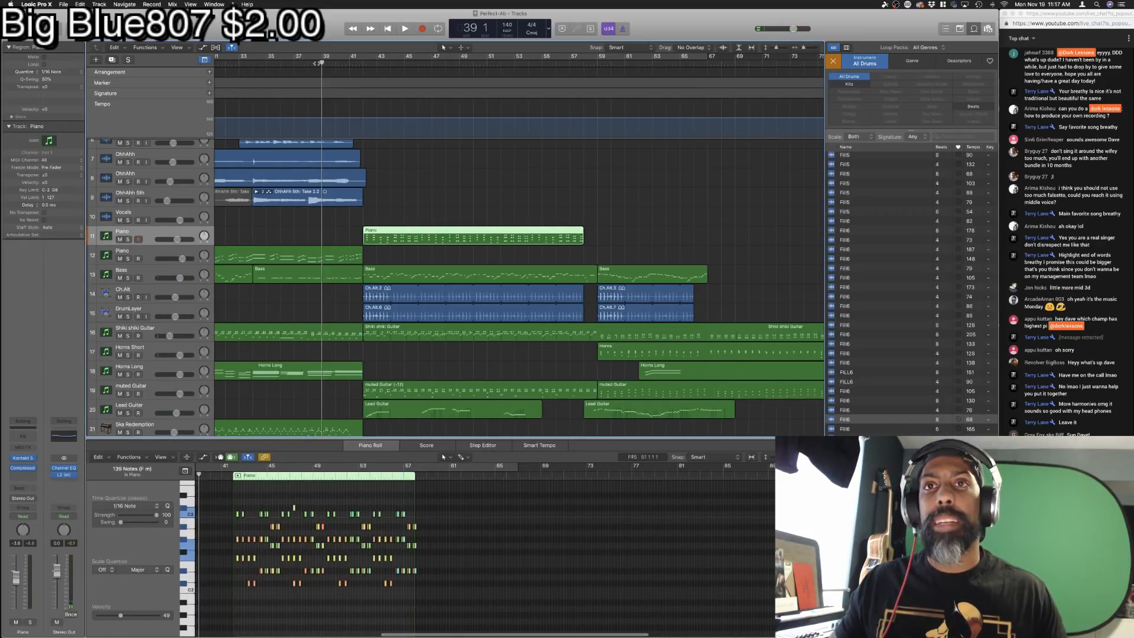
pyautogui.press('space')
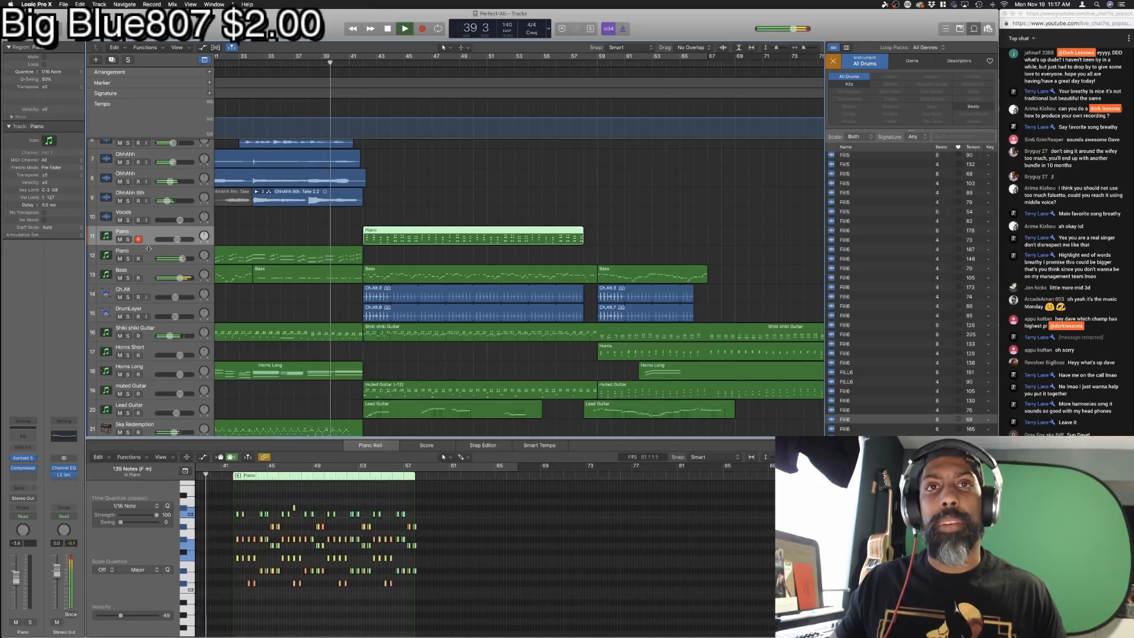
pyautogui.click(129, 252)
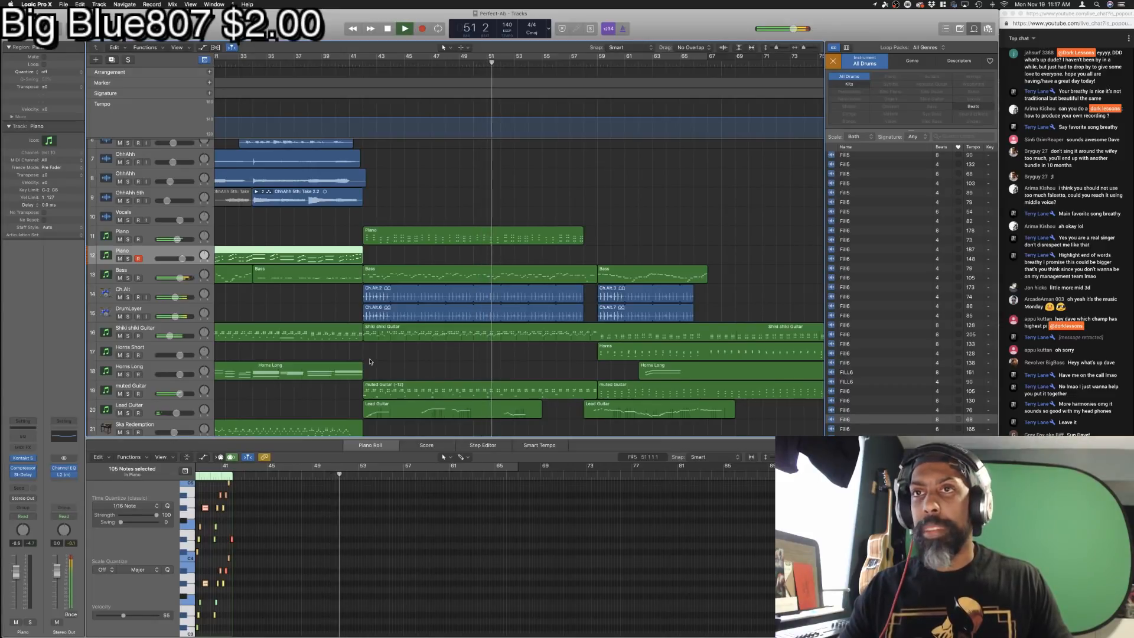
pyautogui.scroll(6, 418, 255)
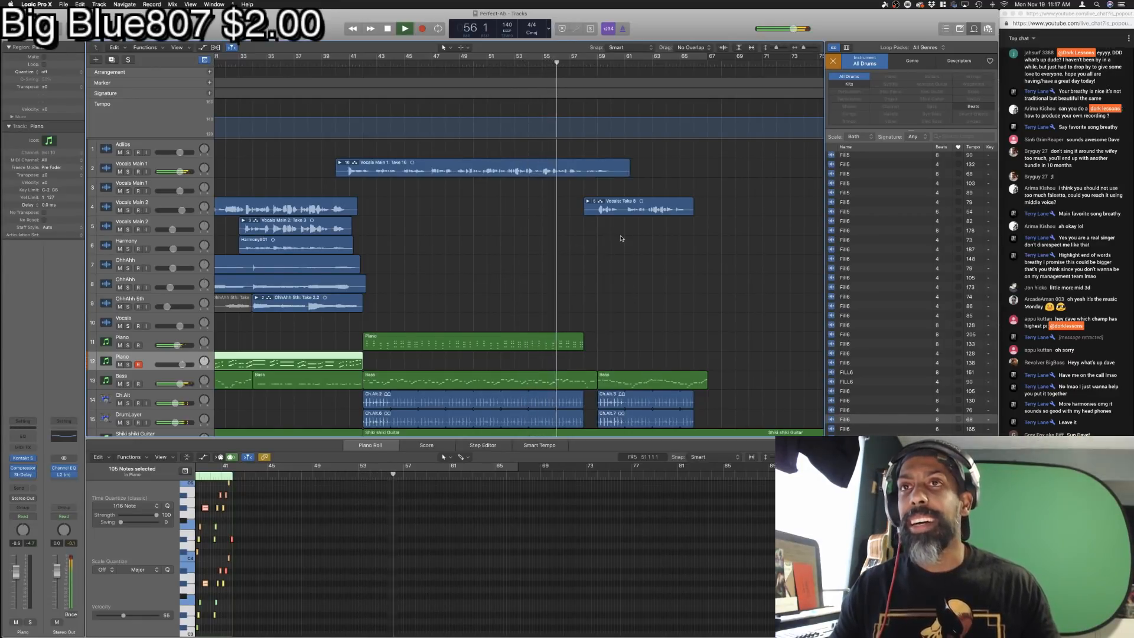
pyautogui.scroll(-5, 620, 236)
pyautogui.scroll(-5, 620, 238)
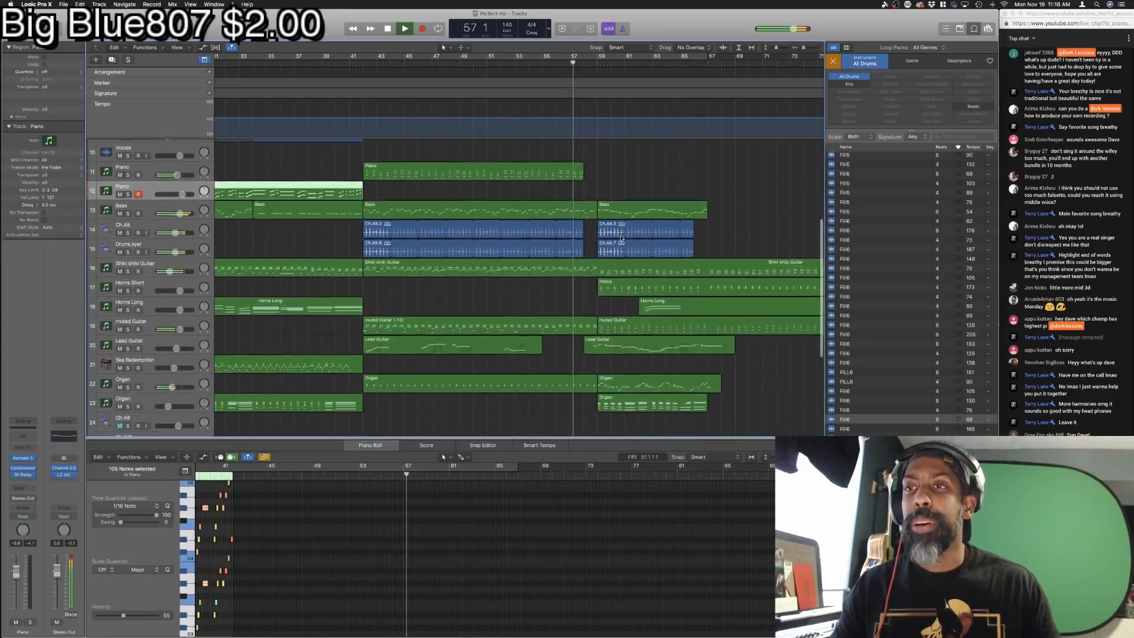
pyautogui.scroll(10, 620, 238)
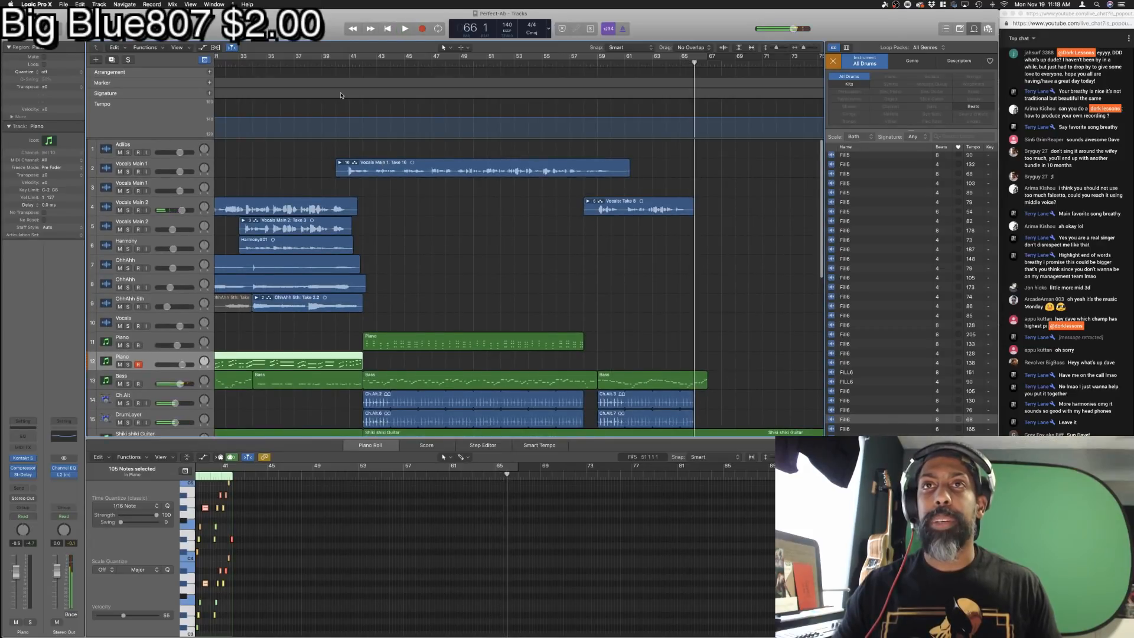
# Step: Arm the empty Vocals Main 1 track 3 and record a vocal double on it from bar 40 until about bar 60
pyautogui.click(334, 64)
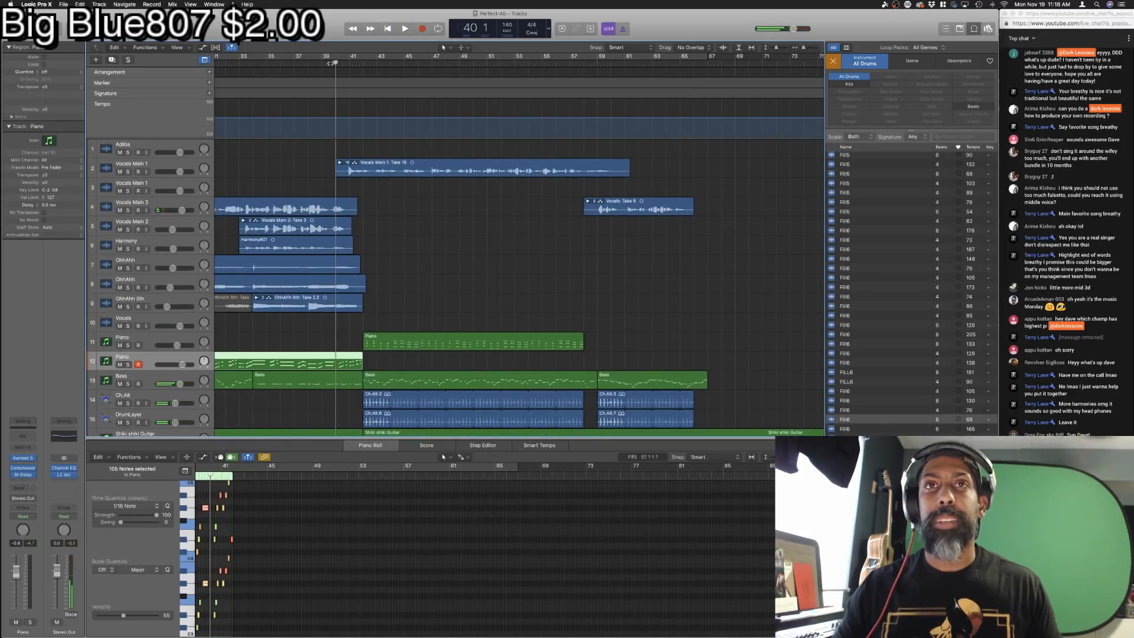
pyautogui.click(150, 166)
pyautogui.click(137, 188)
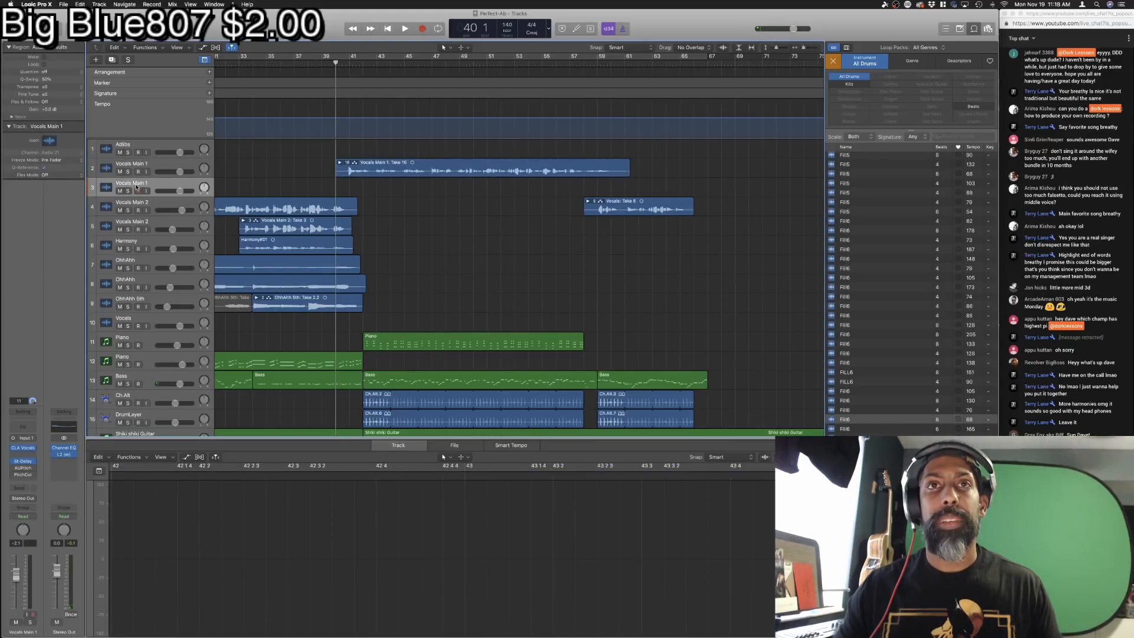
pyautogui.click(138, 191)
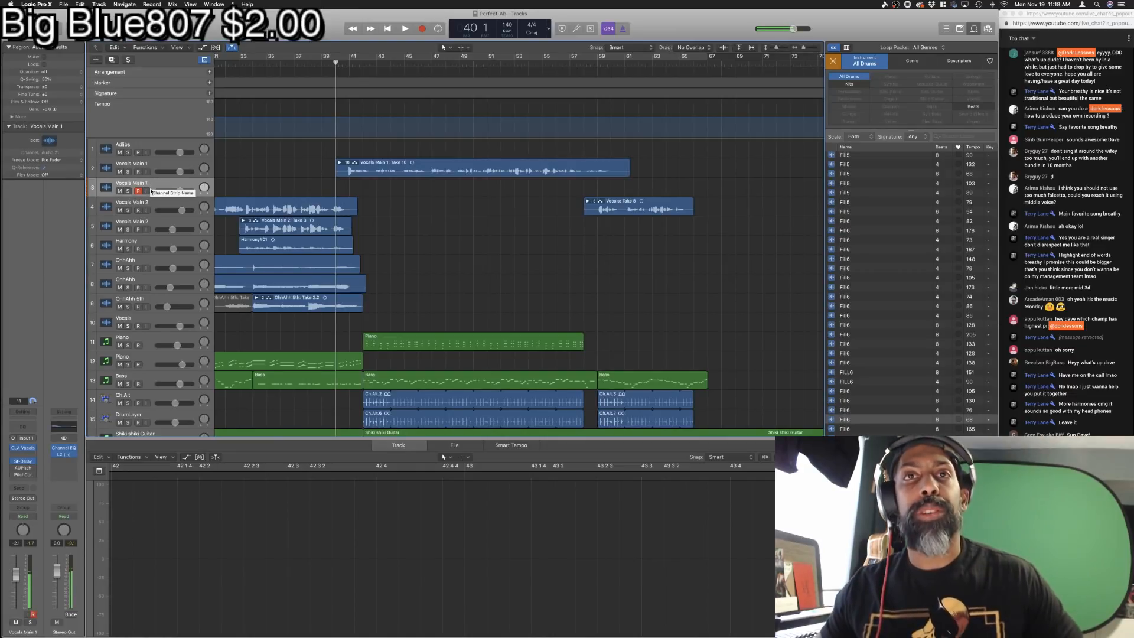
pyautogui.press('r')
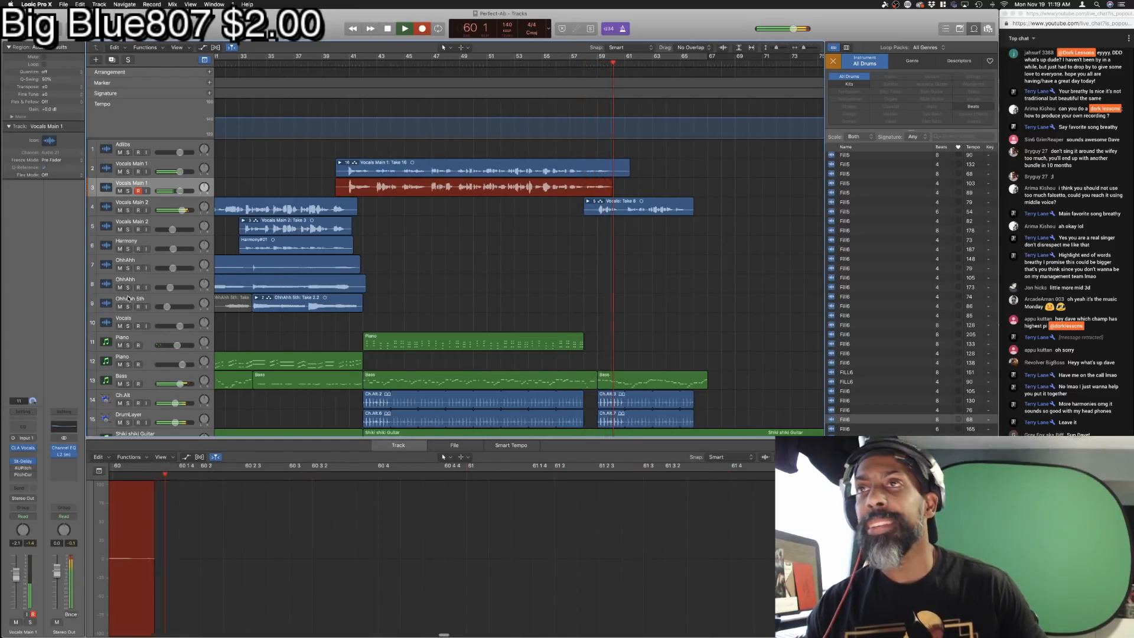
pyautogui.press('space')
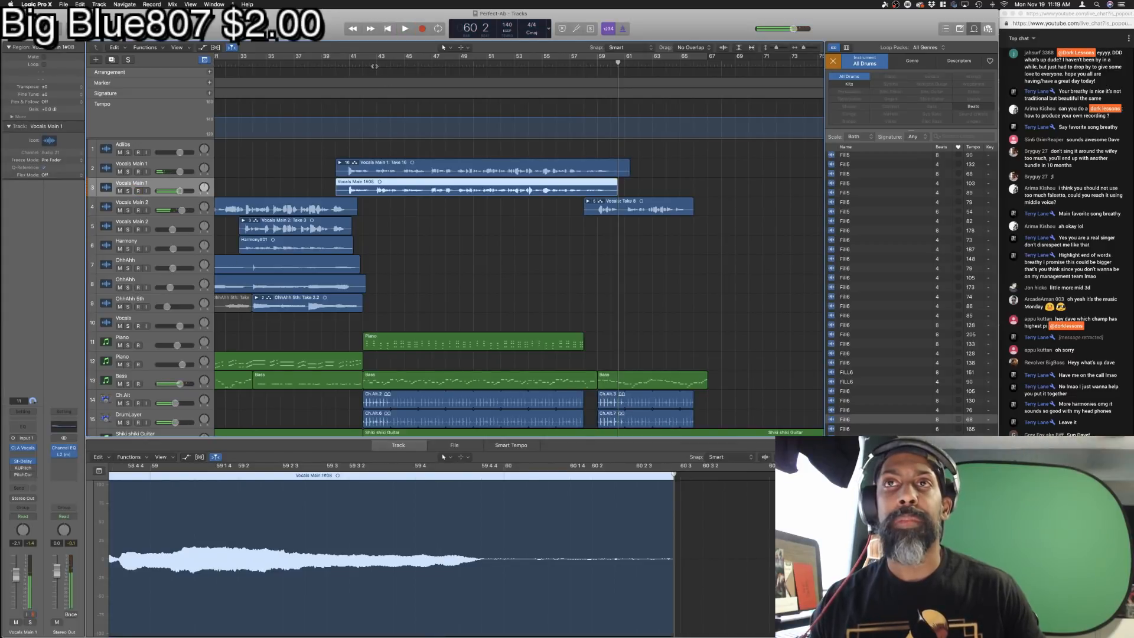
# Step: Play back the new vocal double on track 3, lower its volume beneath the main vocal and disarm the track
pyautogui.click(374, 66)
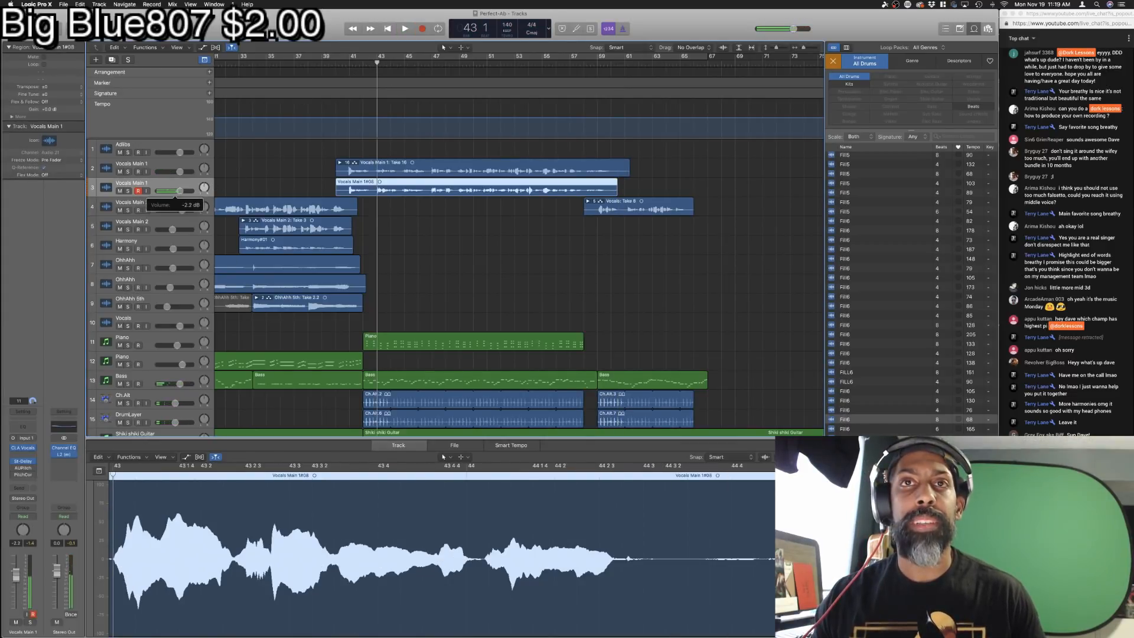
pyautogui.moveTo(179, 190); pyautogui.dragTo(177, 191)
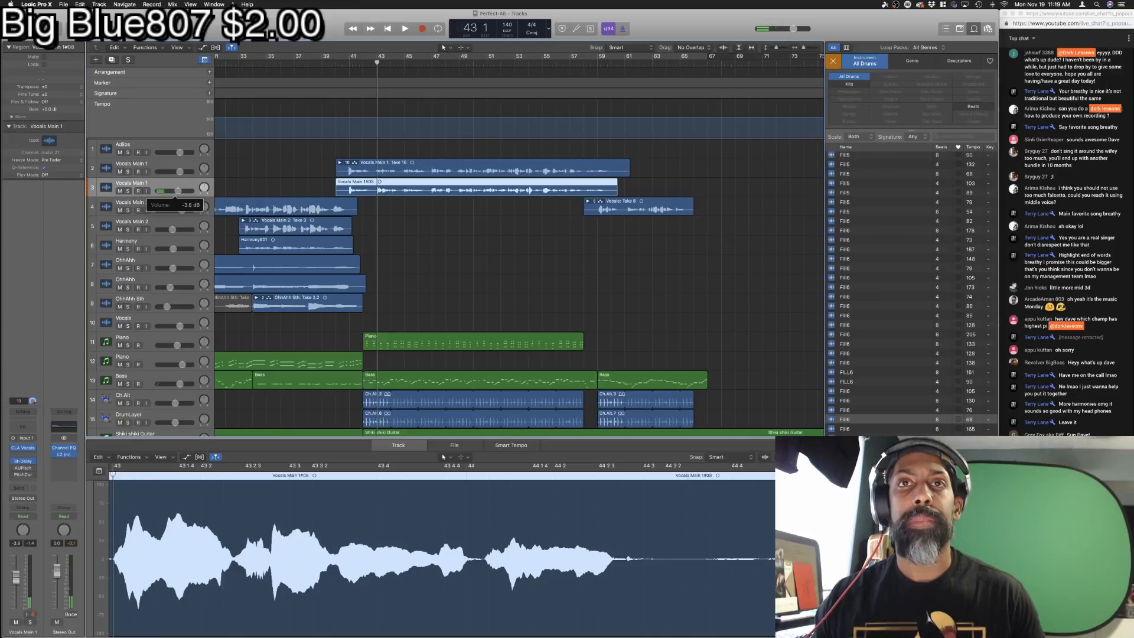
pyautogui.press('space')
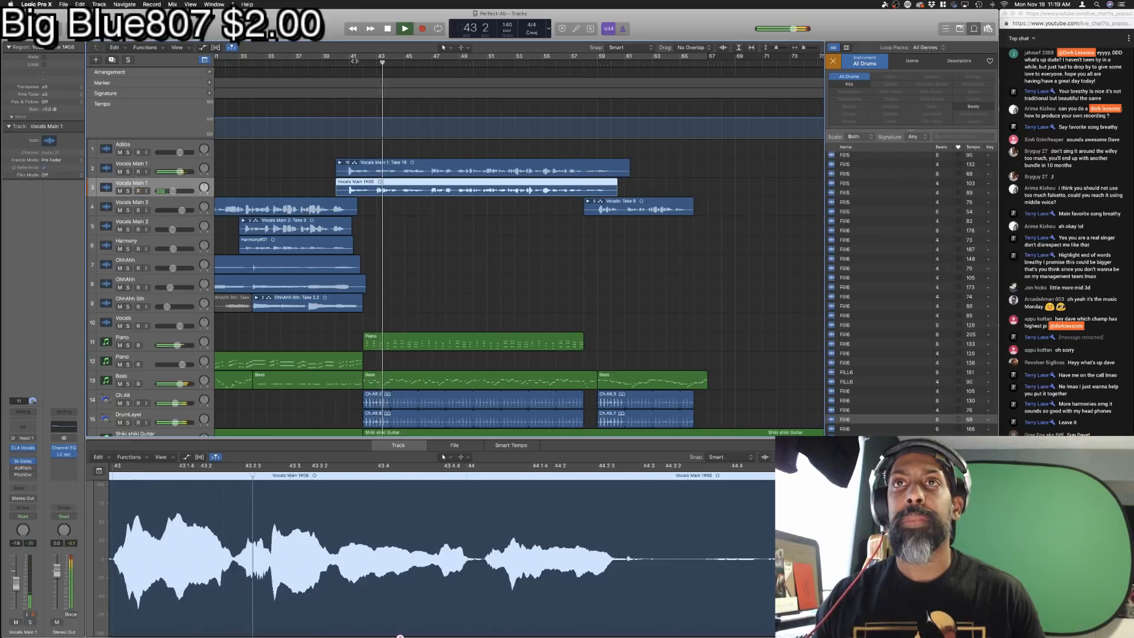
pyautogui.click(343, 66)
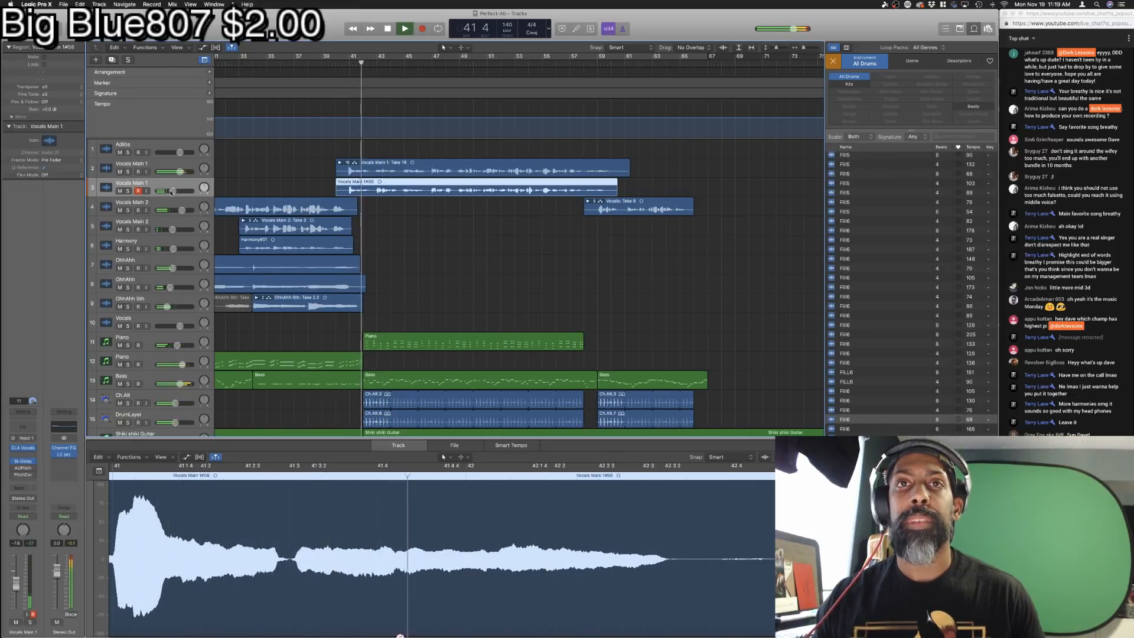
pyautogui.moveTo(173, 191); pyautogui.dragTo(170, 191)
pyautogui.click(138, 191)
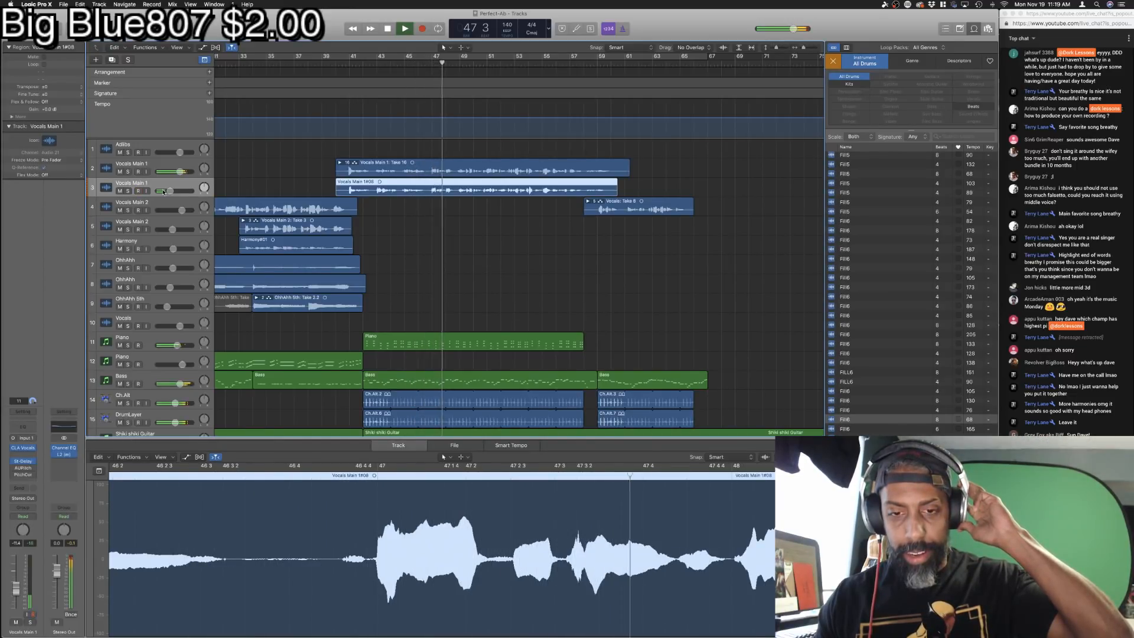
pyautogui.press('space')
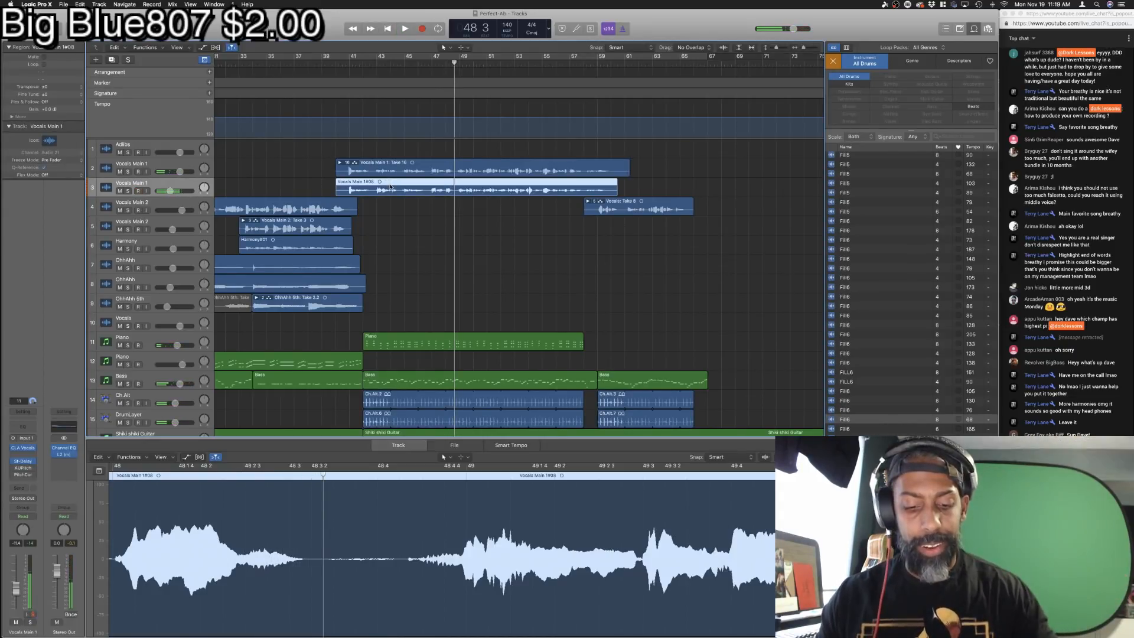
# Step: Delete the vocal double on track 3 along with its recorded audio file and return the playhead to bar 40
pyautogui.press('Delete')
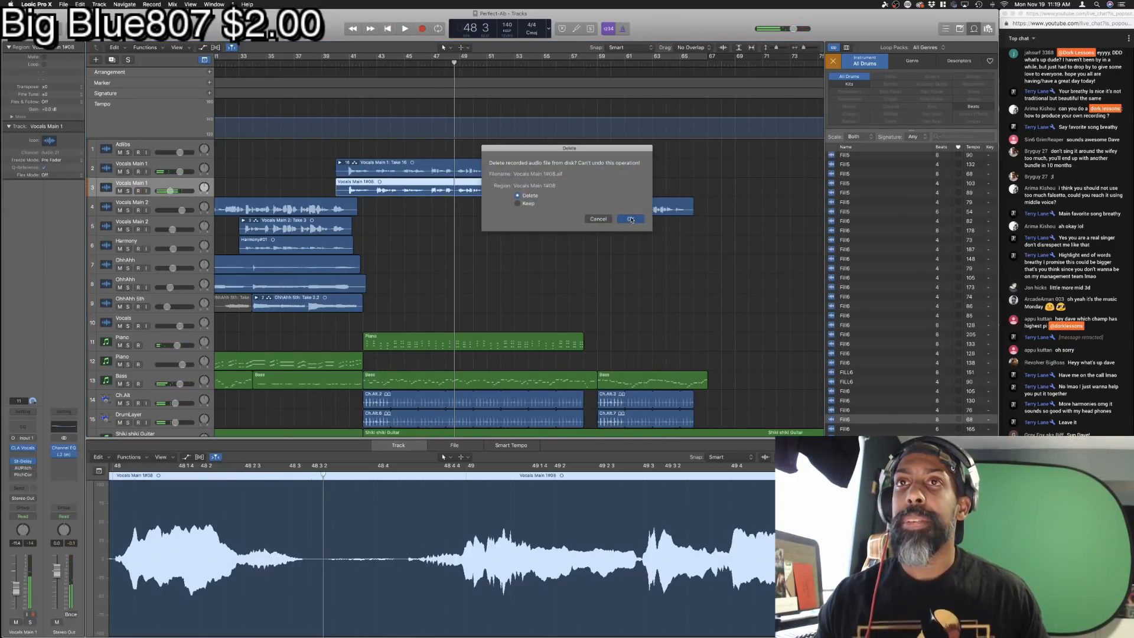
pyautogui.click(630, 219)
pyautogui.click(334, 64)
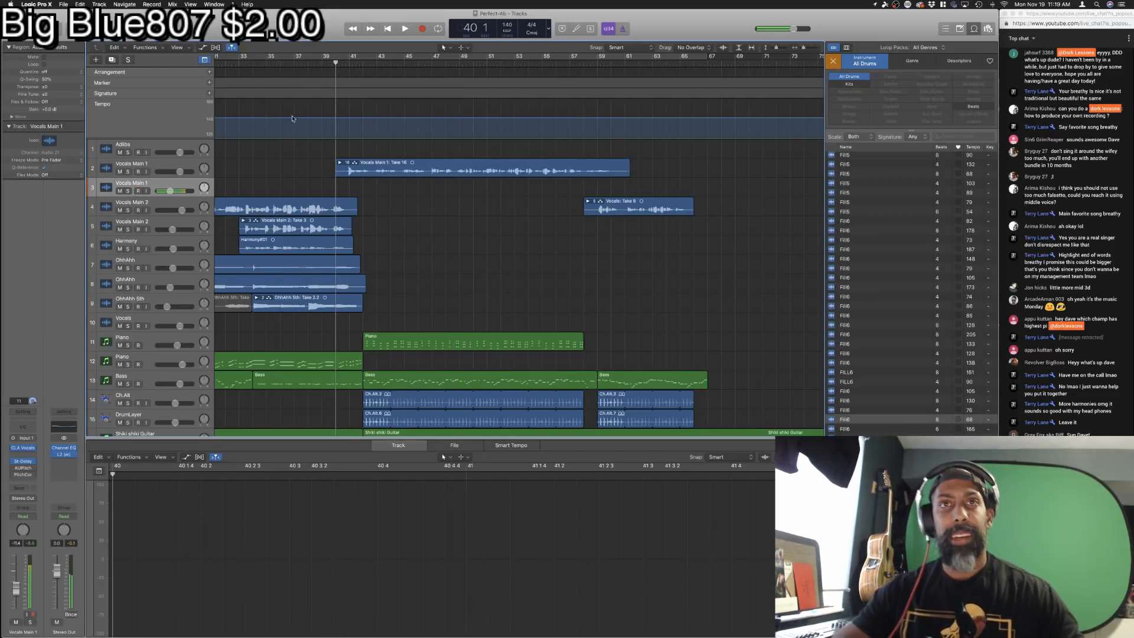
# Step: Select the Piano track 11, then open the recent project Perfect and close the current Perfect-Ab project
pyautogui.click(139, 341)
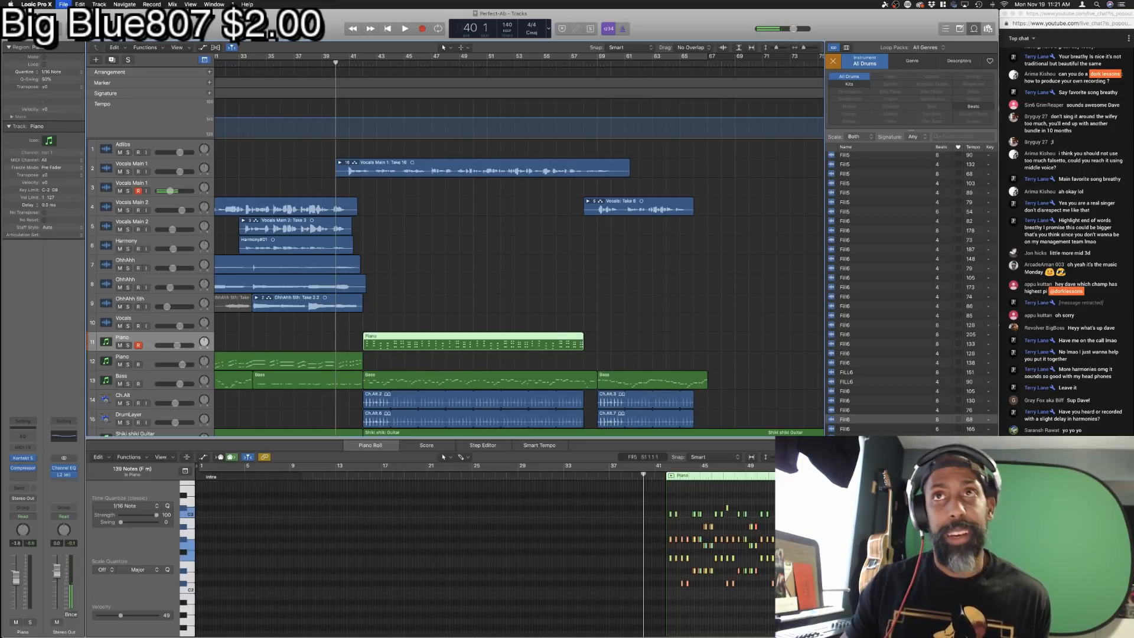
pyautogui.click(63, 4)
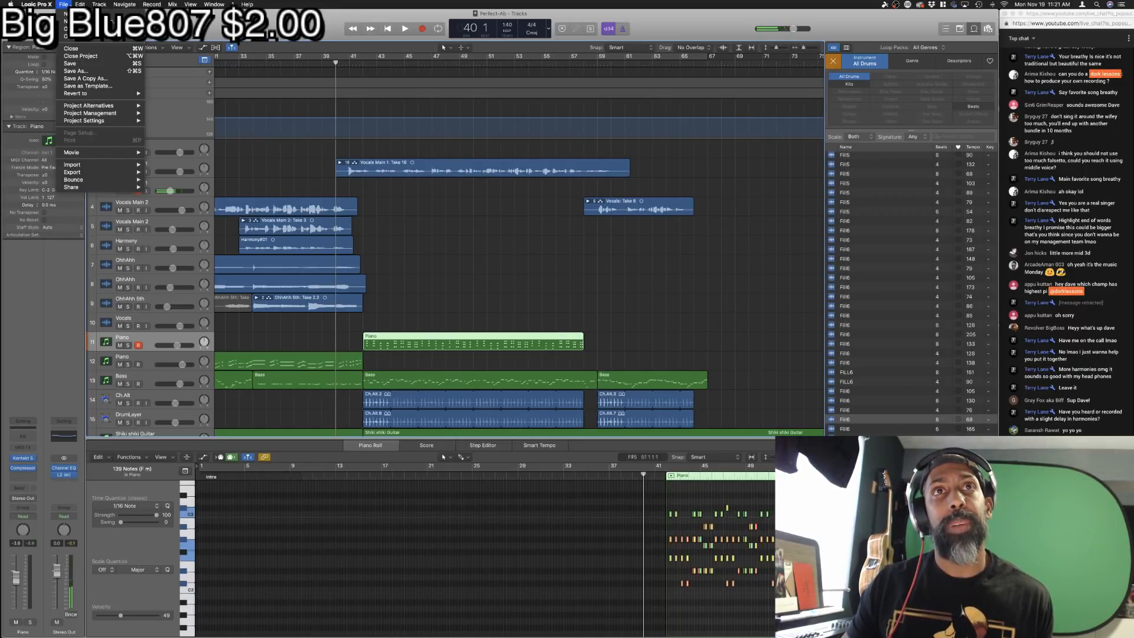
pyautogui.moveTo(68, 36)
pyautogui.click(172, 45)
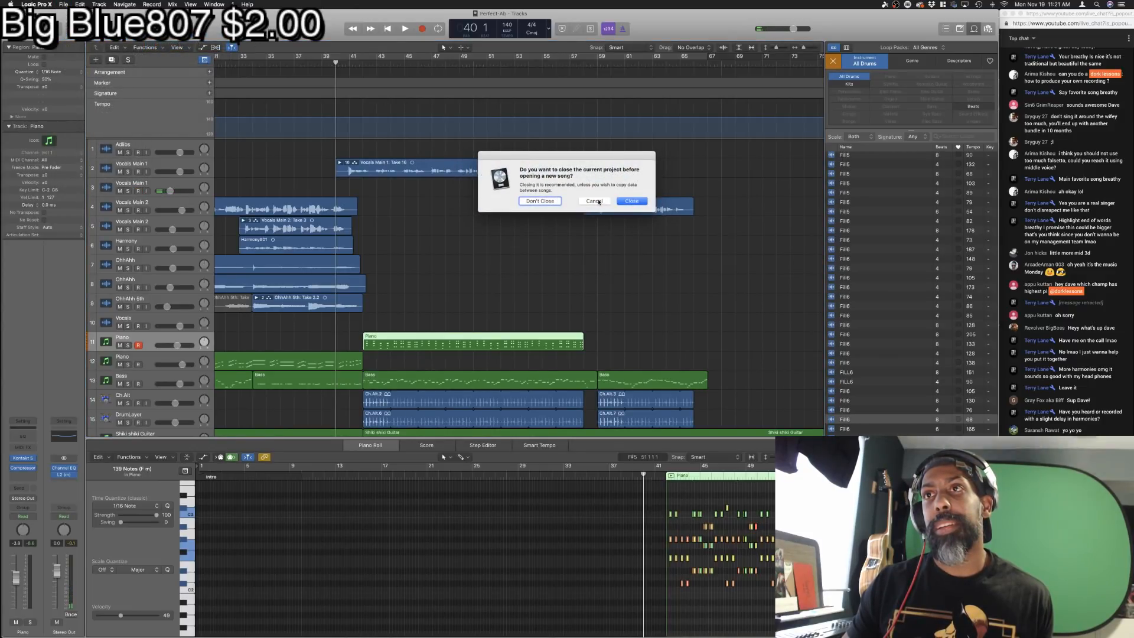
pyautogui.click(629, 201)
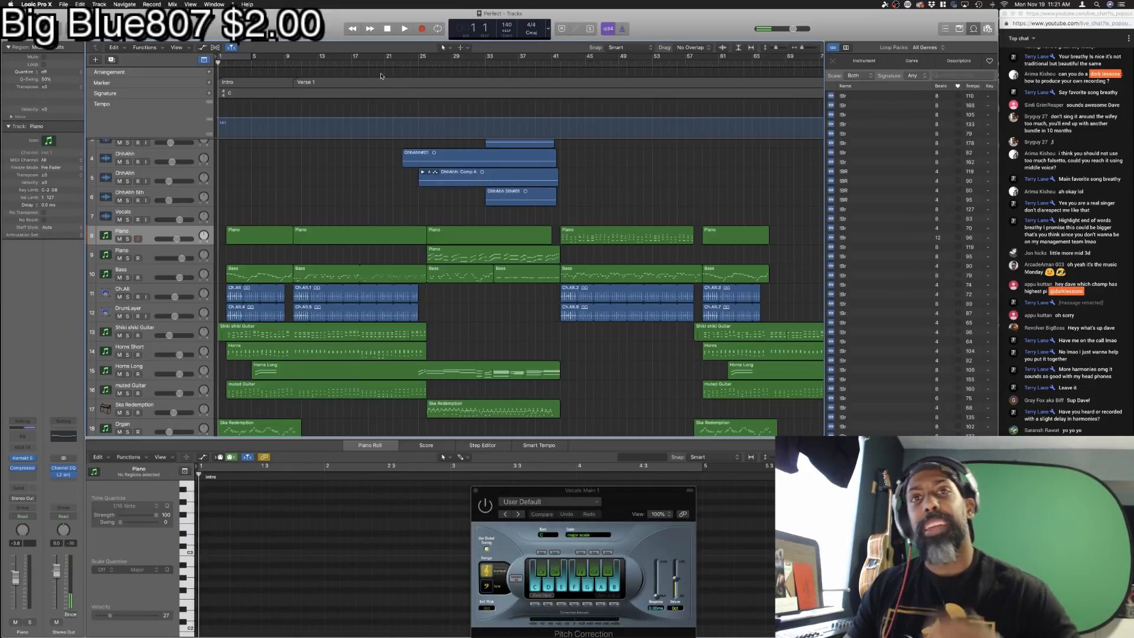
# Step: Play the Perfect project's intro and its section from about bar 24 to bar 41, reviewing the vocal and instrument tracks
pyautogui.scroll(2, 508, 168)
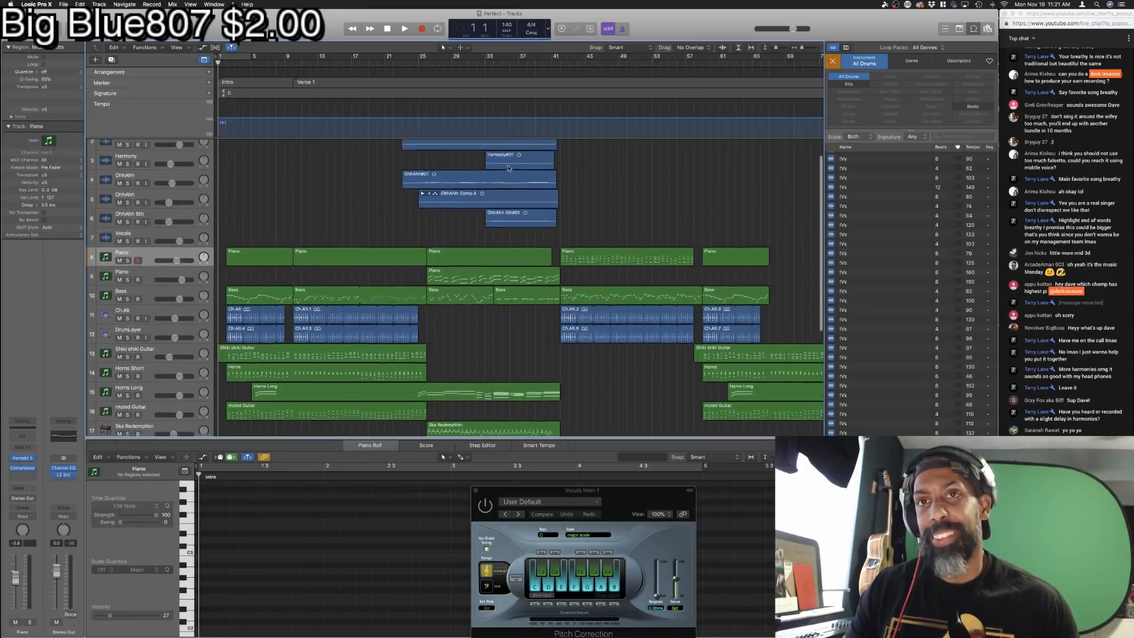
pyautogui.press('space')
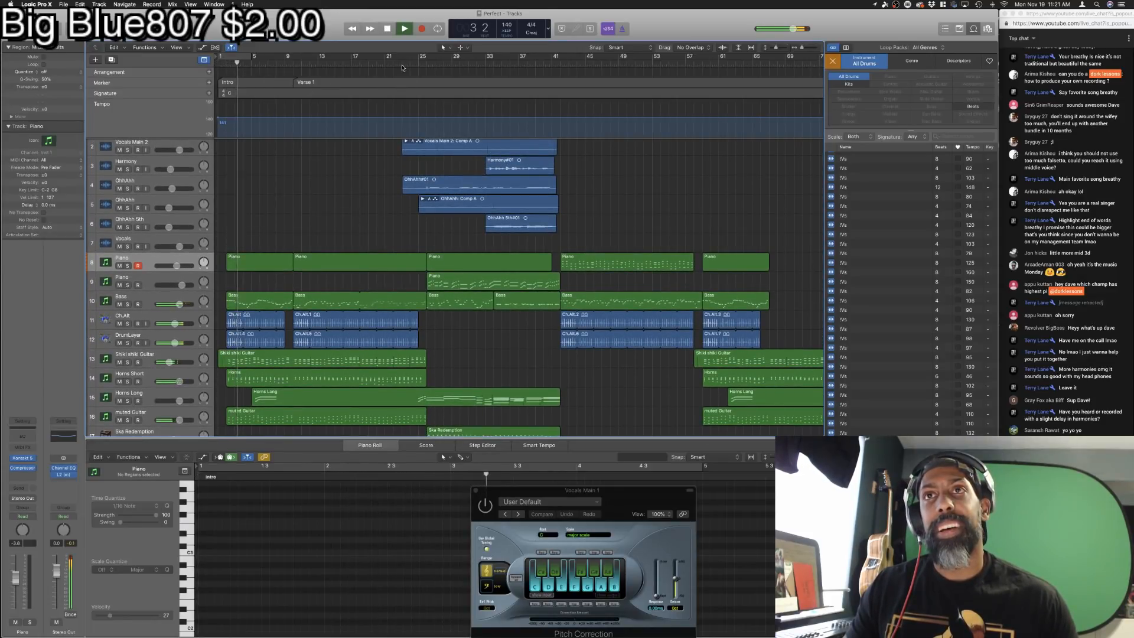
pyautogui.scroll(1, 414, 223)
pyautogui.scroll(1, 414, 223)
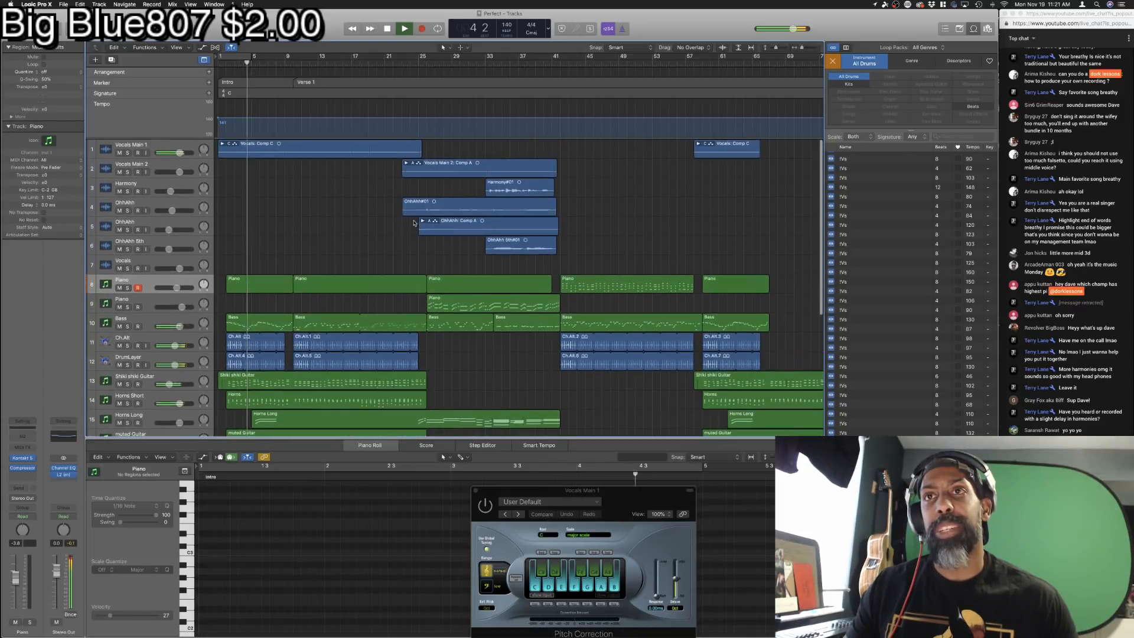
pyautogui.click(398, 63)
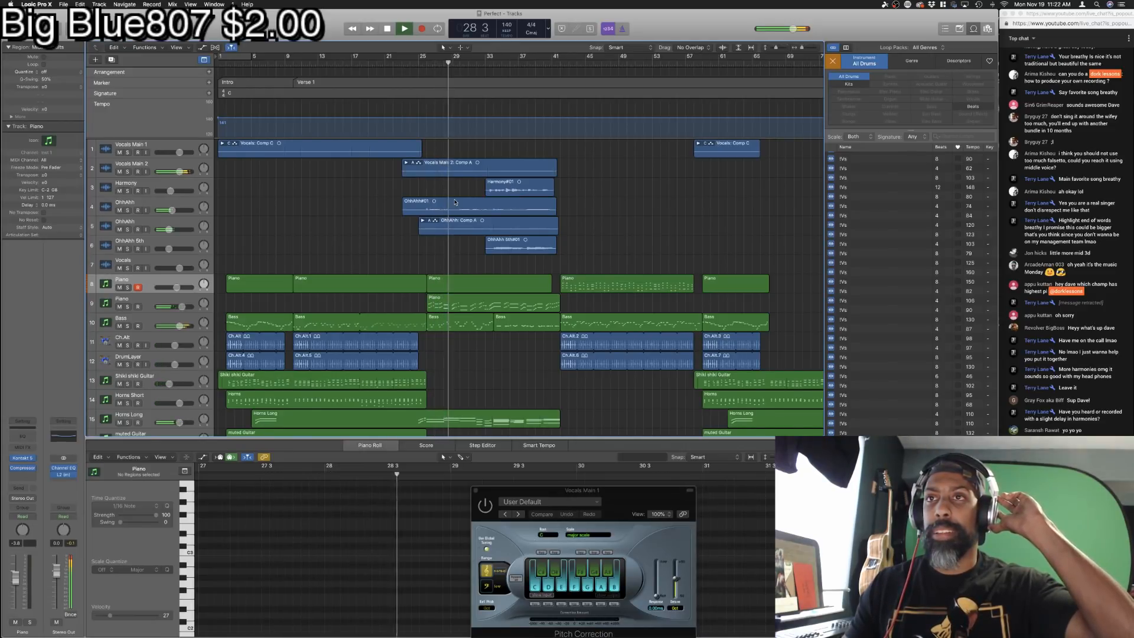
pyautogui.scroll(-5, 499, 214)
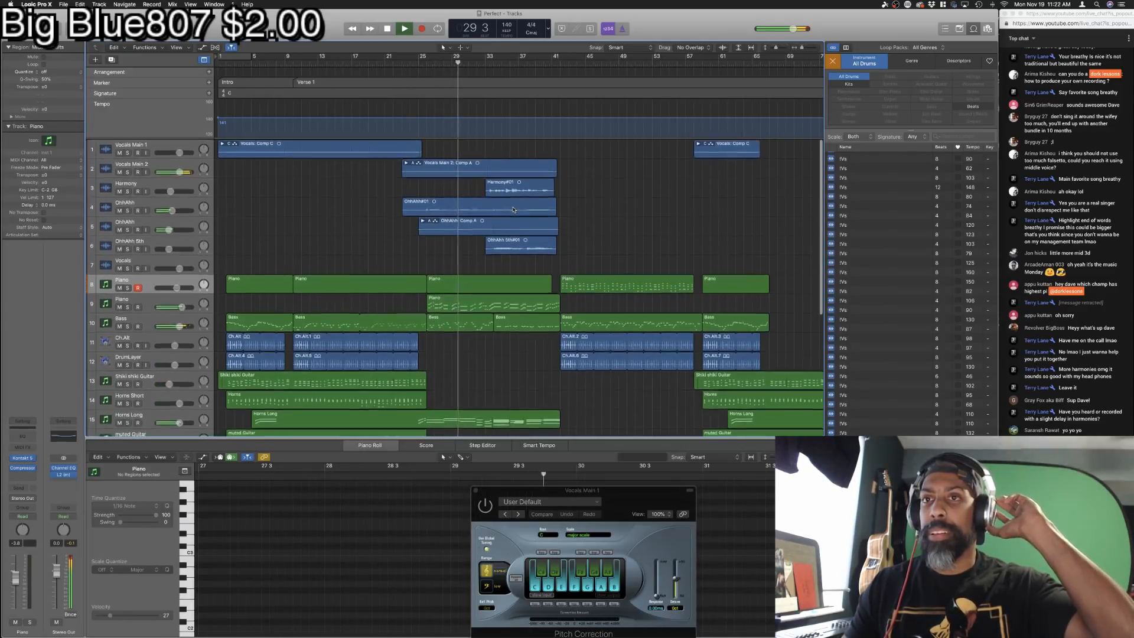
pyautogui.scroll(-6, 513, 209)
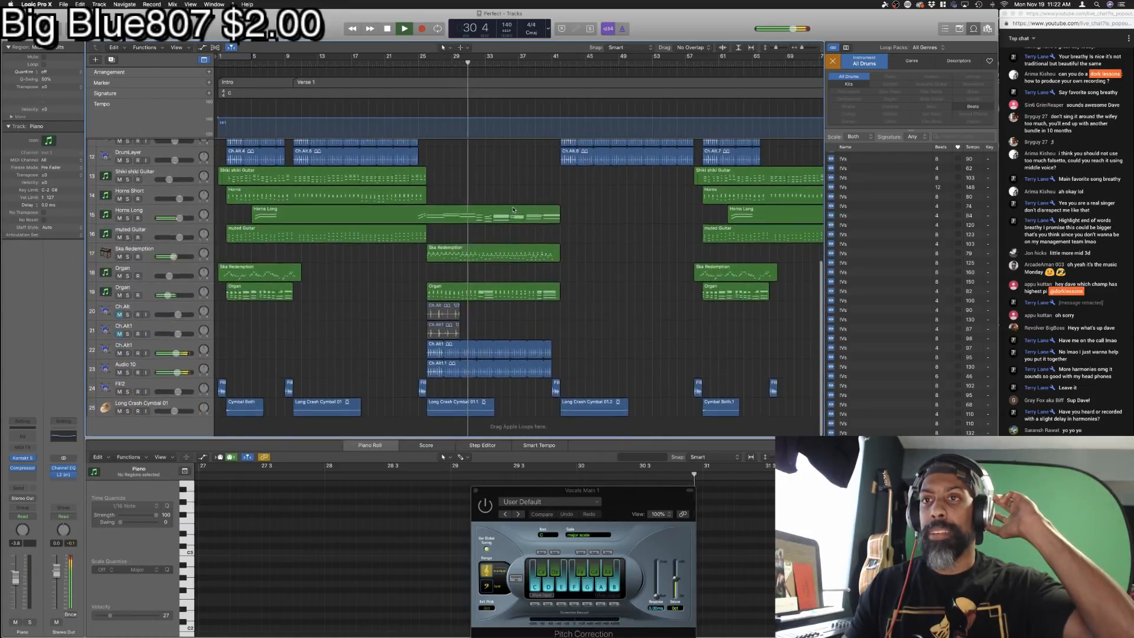
pyautogui.scroll(7, 513, 210)
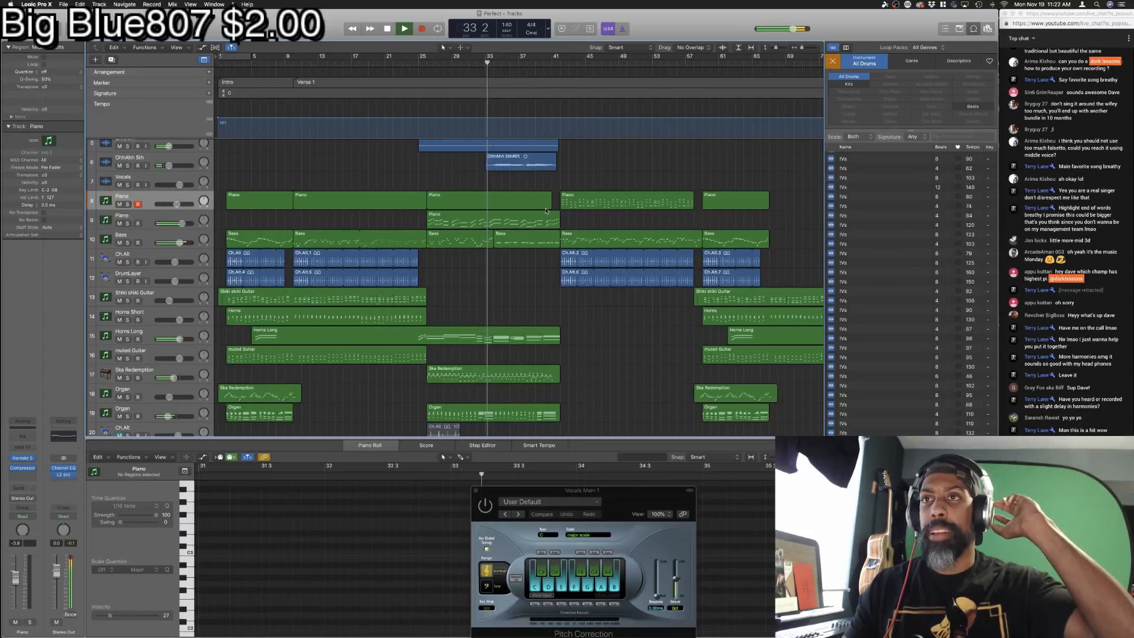
pyautogui.scroll(4, 546, 210)
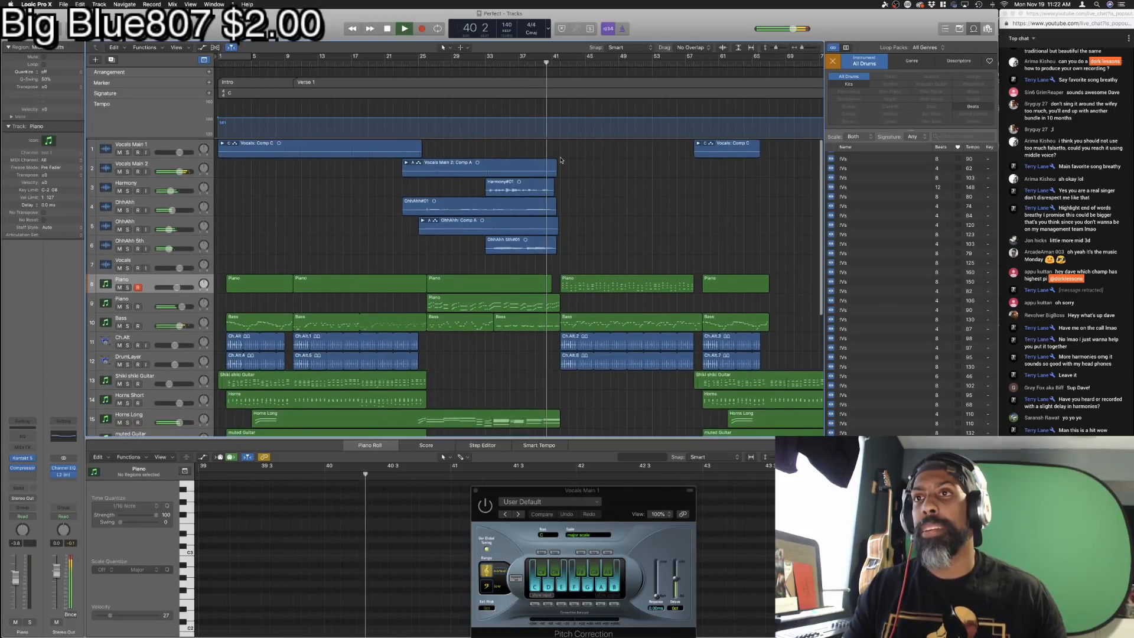
pyautogui.press('space')
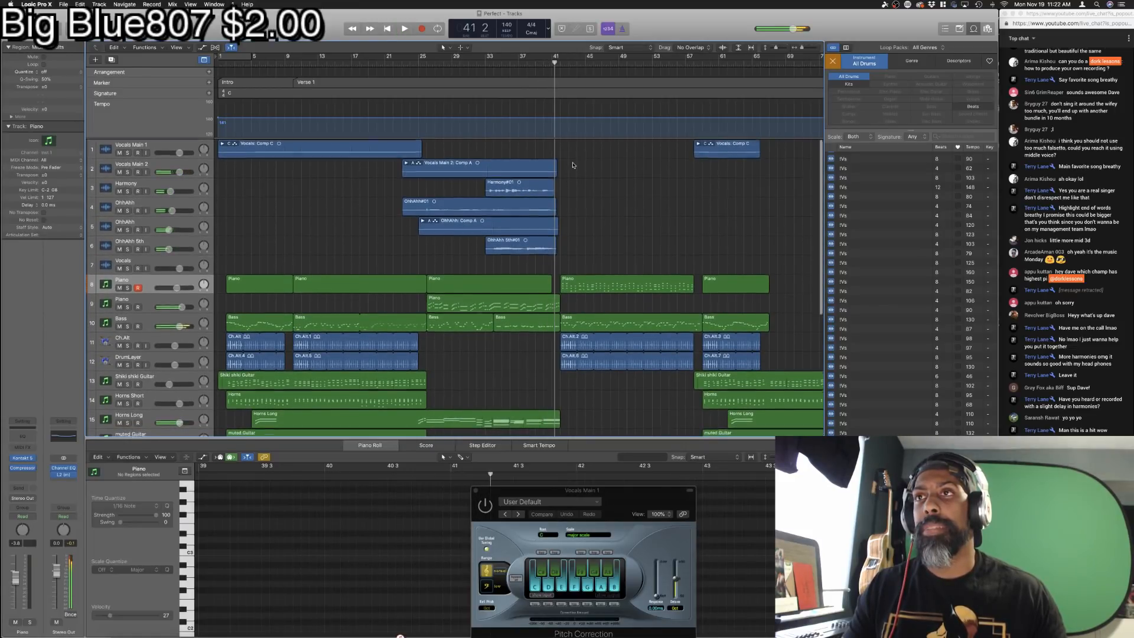
pyautogui.scroll(-1, 573, 165)
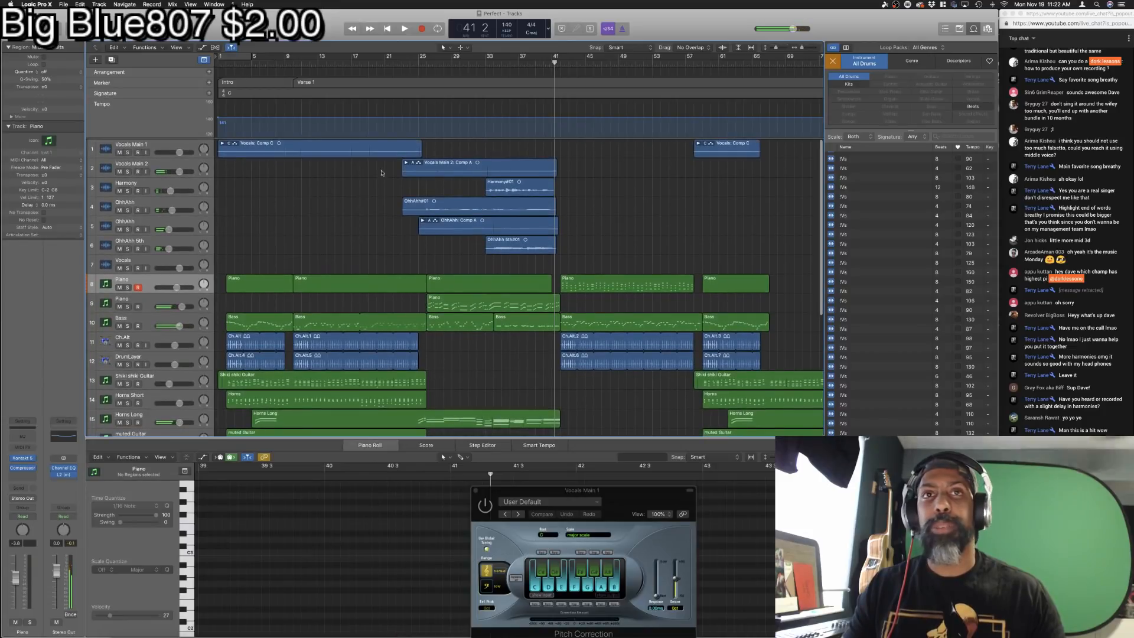
# Step: Arm the Vocals Main 1 track 1 and record a second-verse vocal on it from bar 40 until about bar 60
pyautogui.click(143, 144)
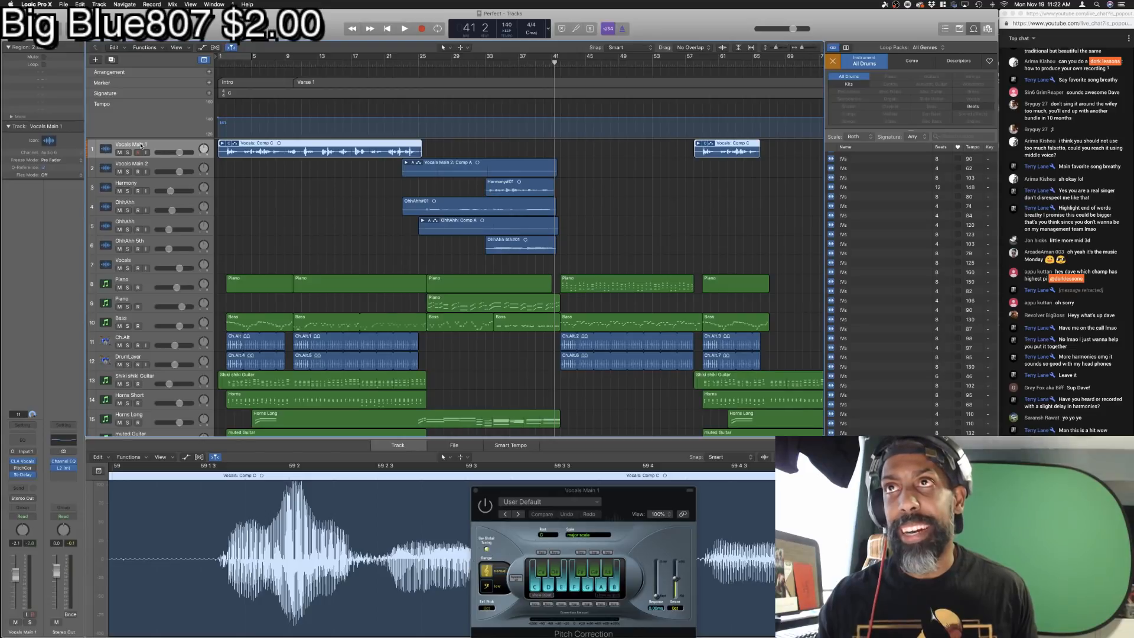
pyautogui.press(',')
pyautogui.press(',')
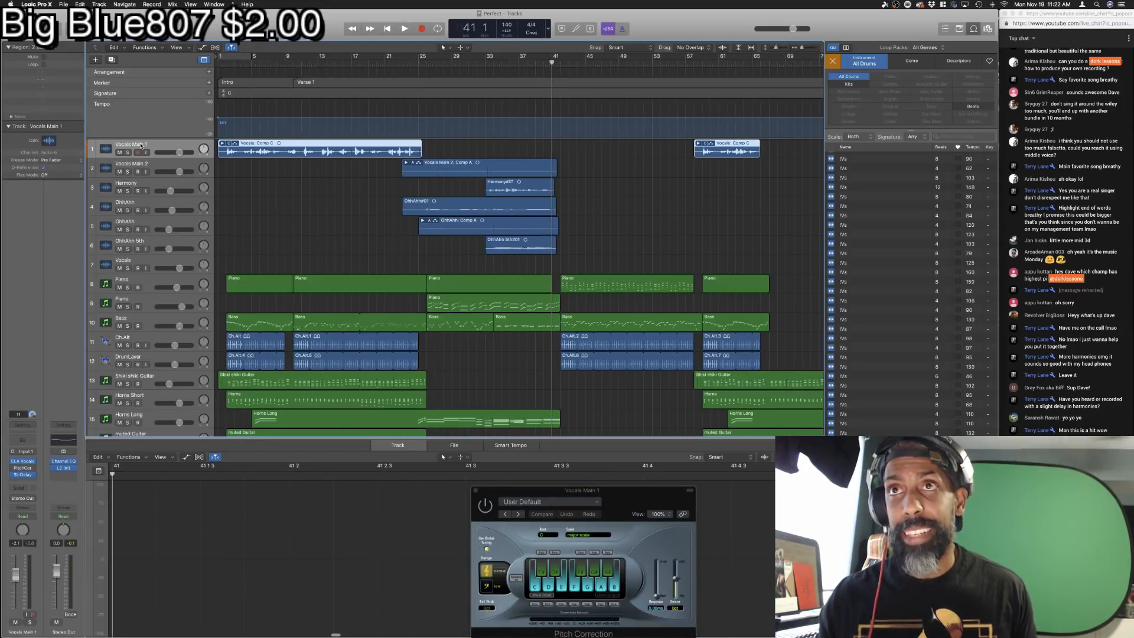
pyautogui.click(139, 153)
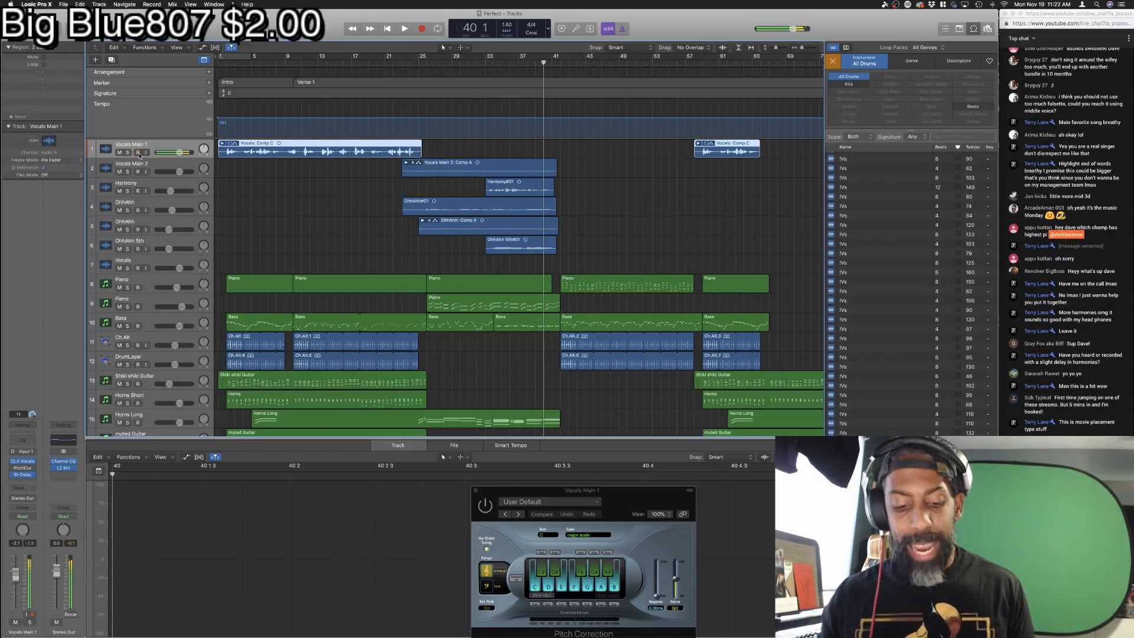
pyautogui.press('r')
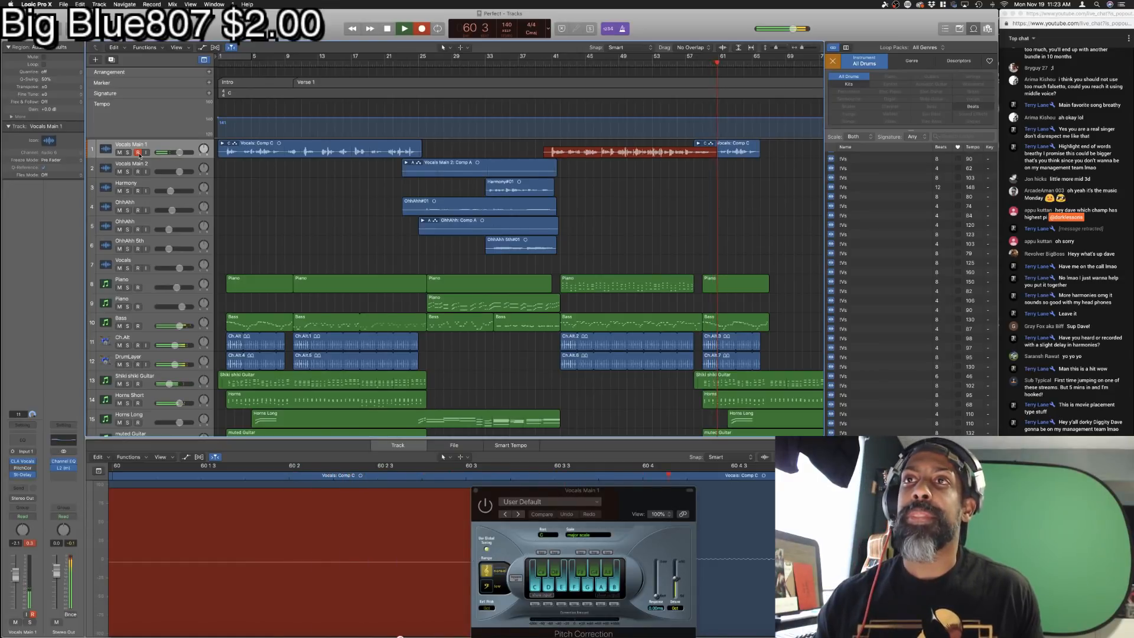
pyautogui.press('space')
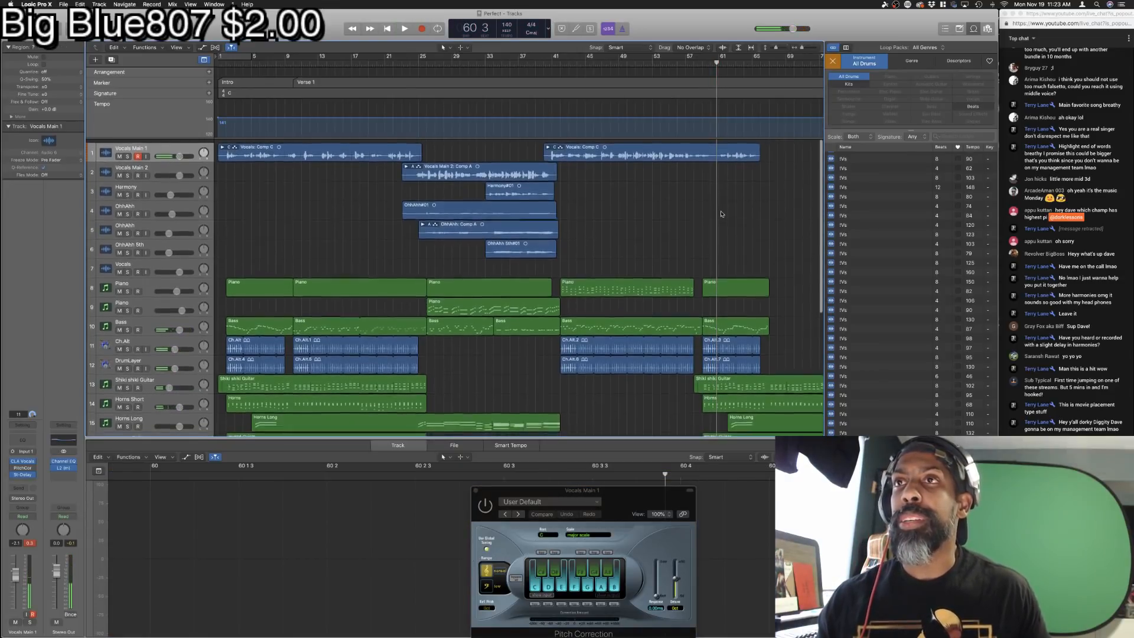
# Step: Play back the newly recorded vocal on track 1 from bar 40 to about bar 60, then replay its opening bars
pyautogui.click(694, 153)
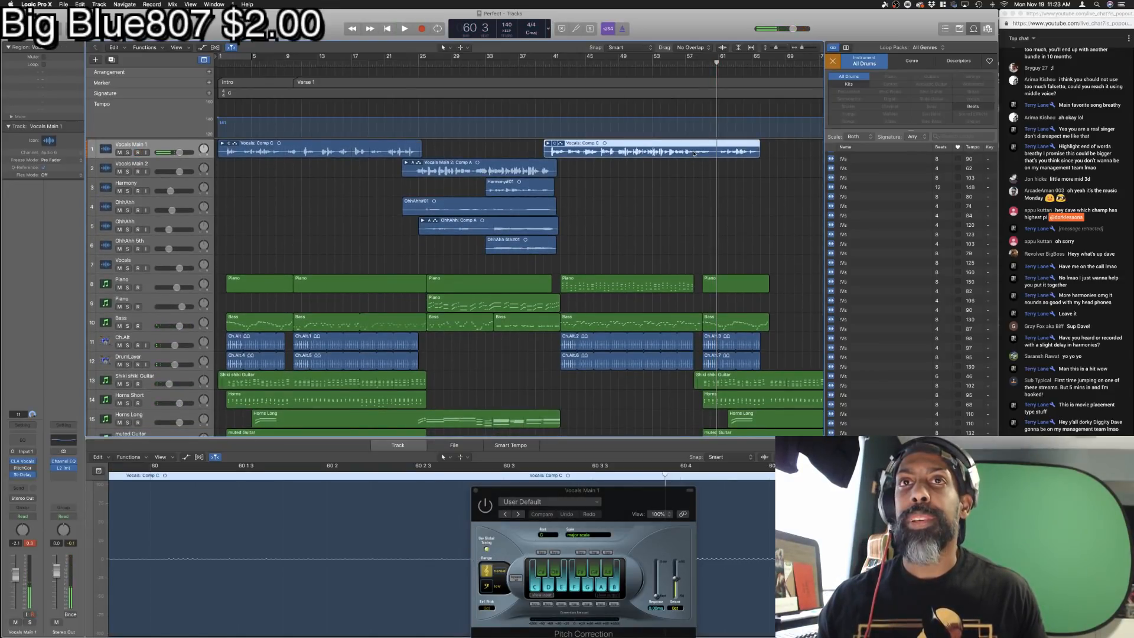
pyautogui.click(545, 65)
pyautogui.press('space')
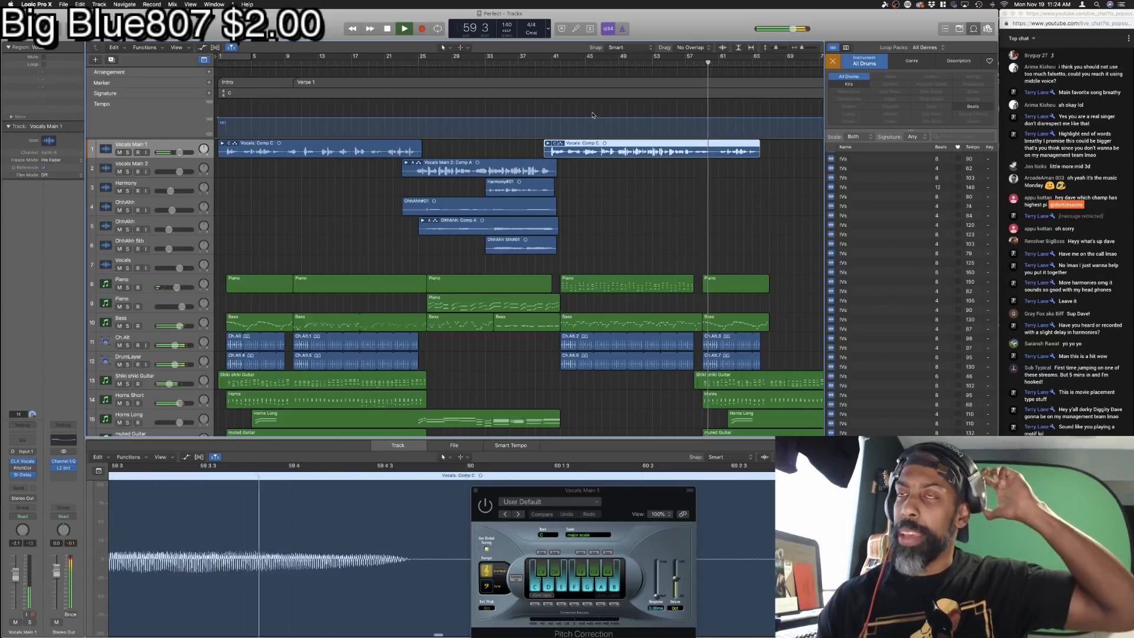
pyautogui.press('space')
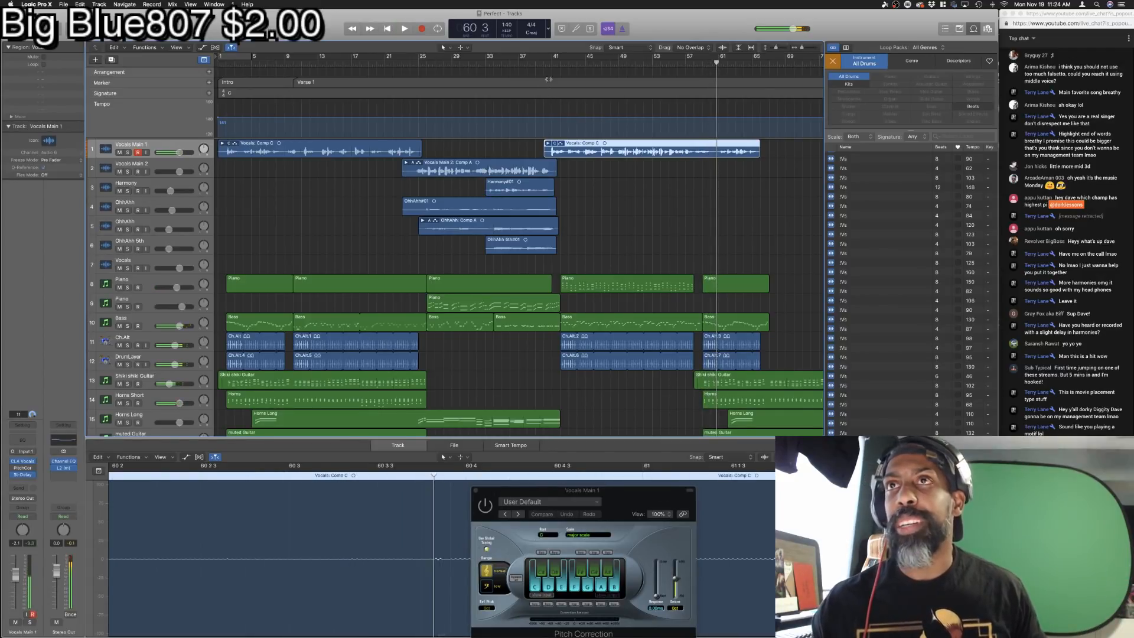
pyautogui.click(546, 63)
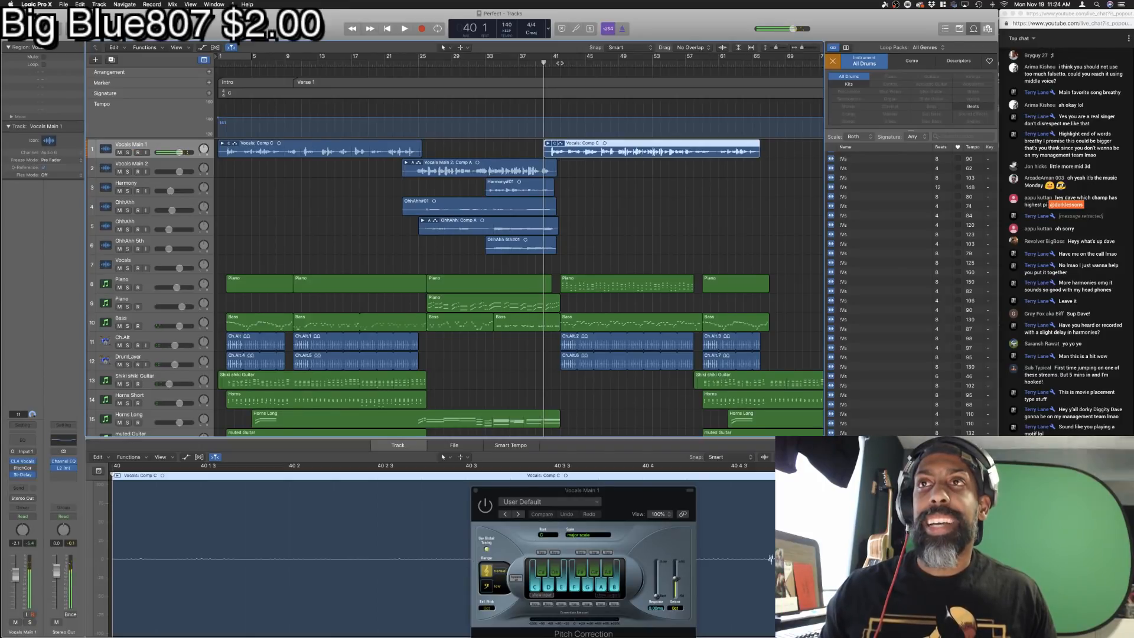
pyautogui.press('space')
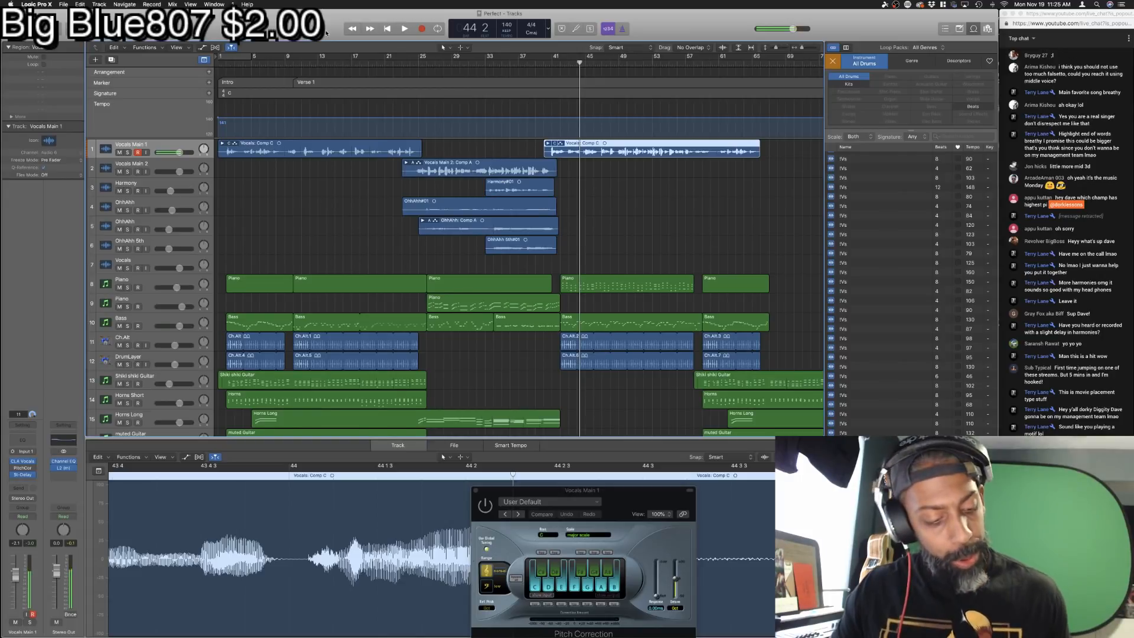
# Step: Reopen the recent project Perfect-Ab and close the Perfect project
pyautogui.click(63, 4)
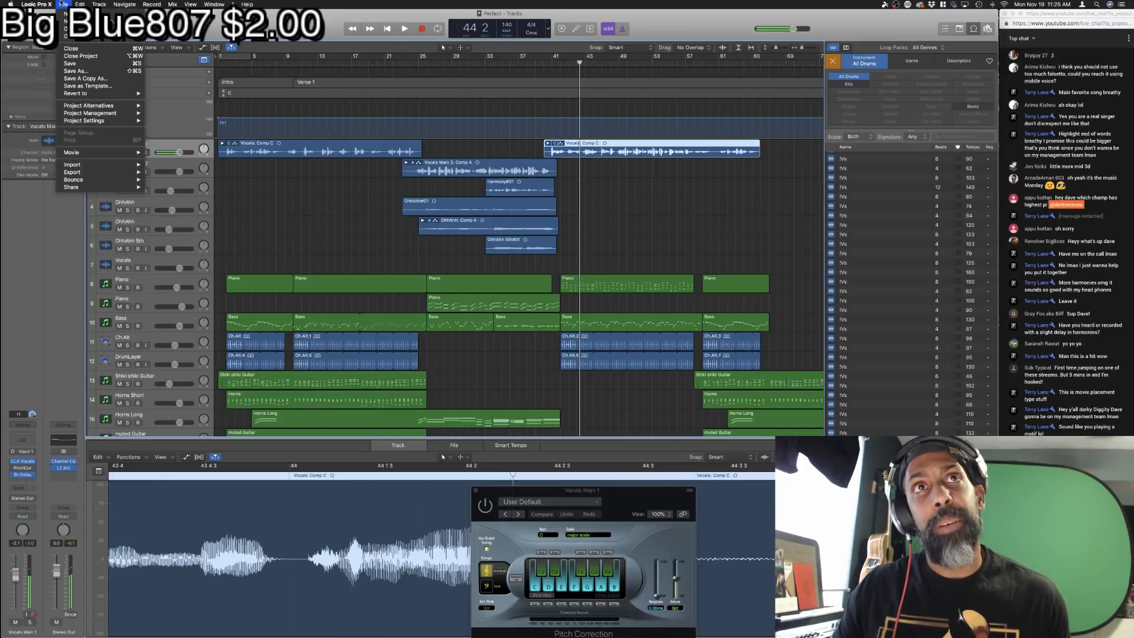
pyautogui.moveTo(76, 36)
pyautogui.click(172, 45)
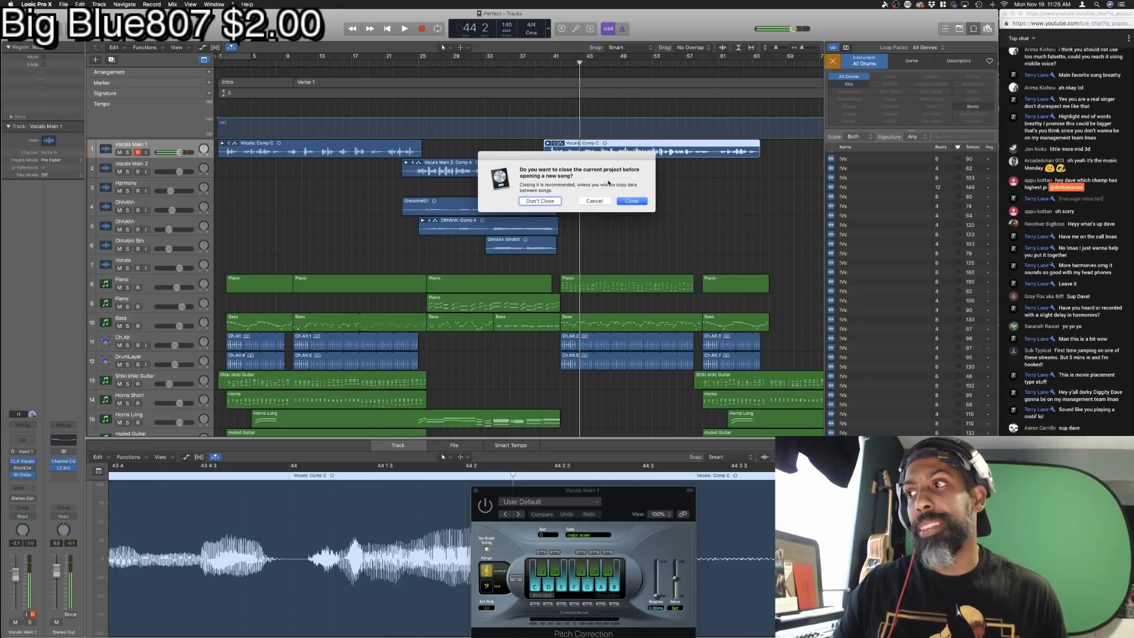
pyautogui.click(632, 200)
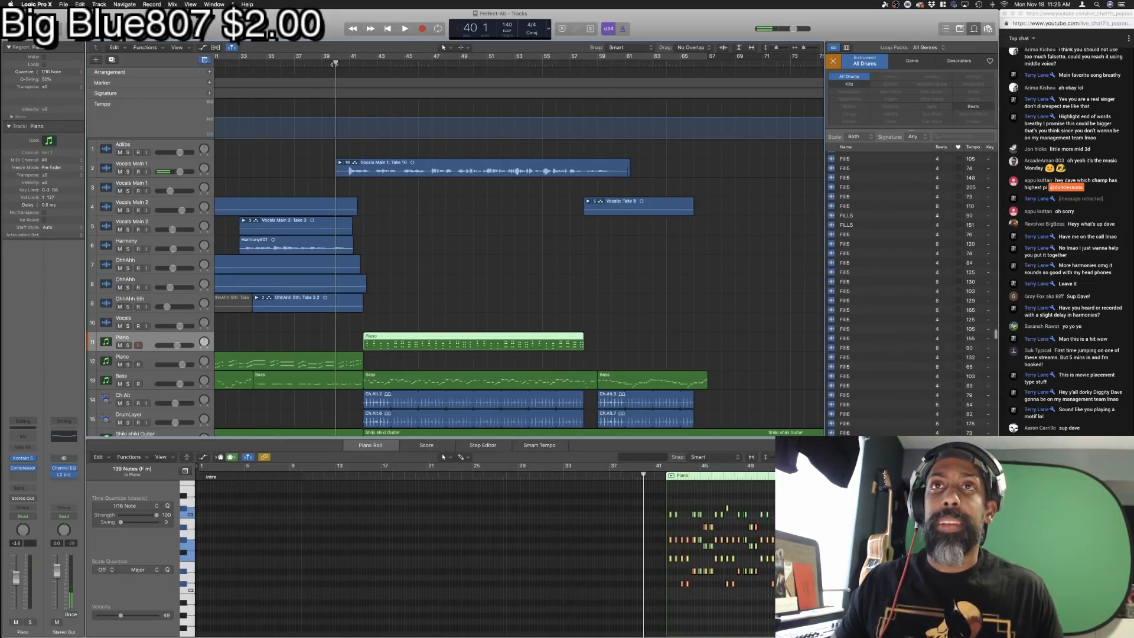
# Step: Listen to the existing main vocal from bar 40 to about bar 48 and return the playhead to bar 40
pyautogui.press('space')
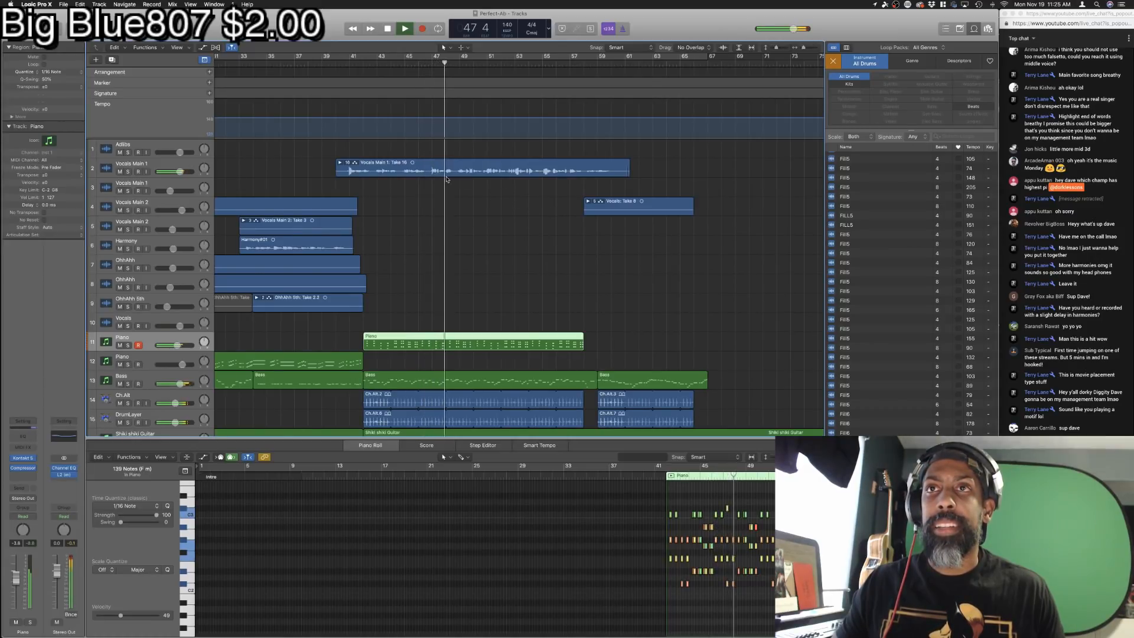
pyautogui.click(341, 63)
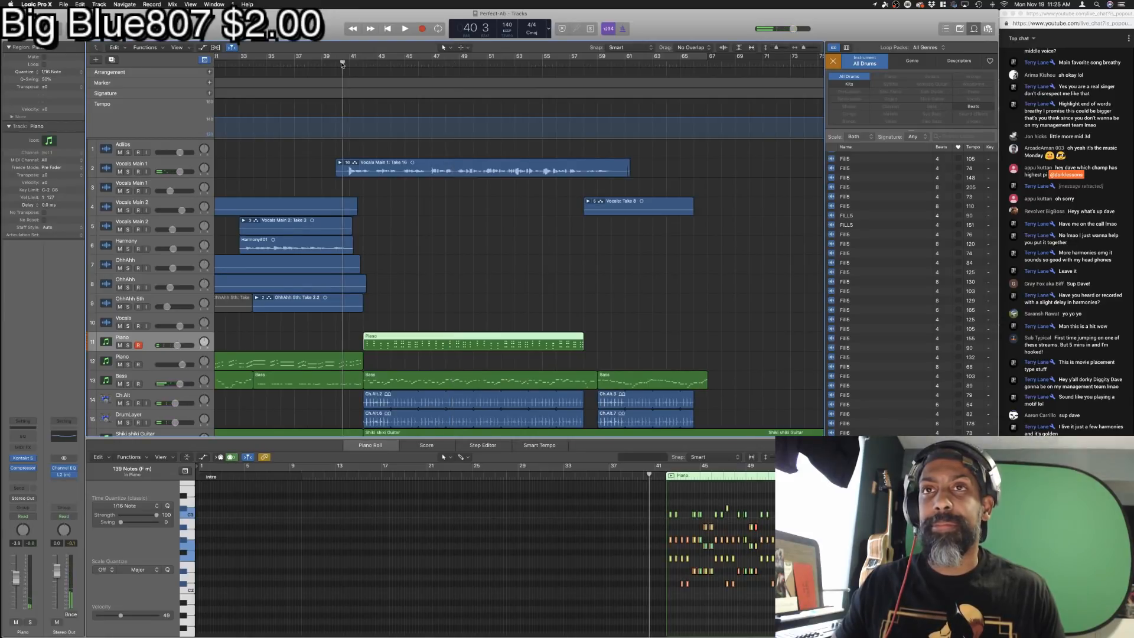
pyautogui.click(336, 63)
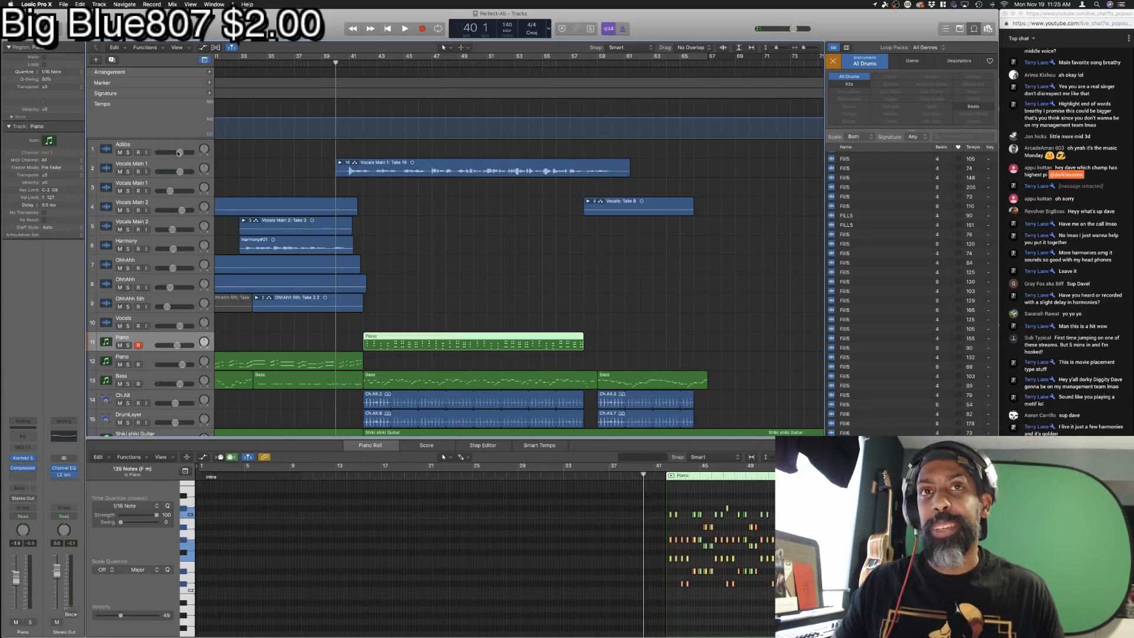
# Step: Record another take over the main vocal on the Vocals Main 1 track 2 from bar 40 to bar 61
pyautogui.click(137, 164)
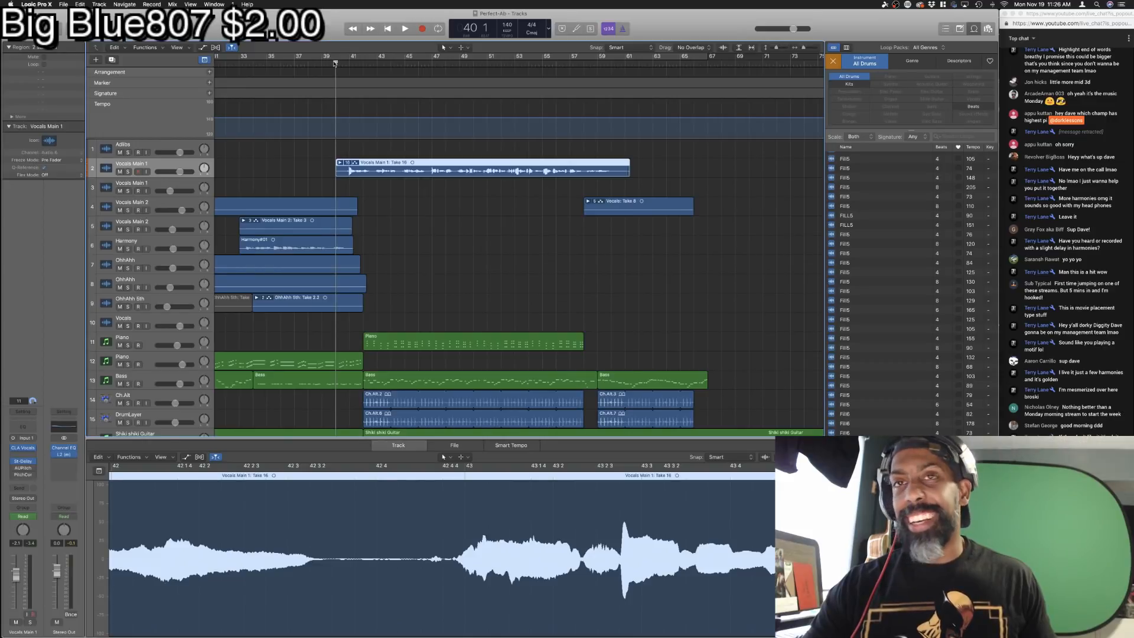
pyautogui.press('r')
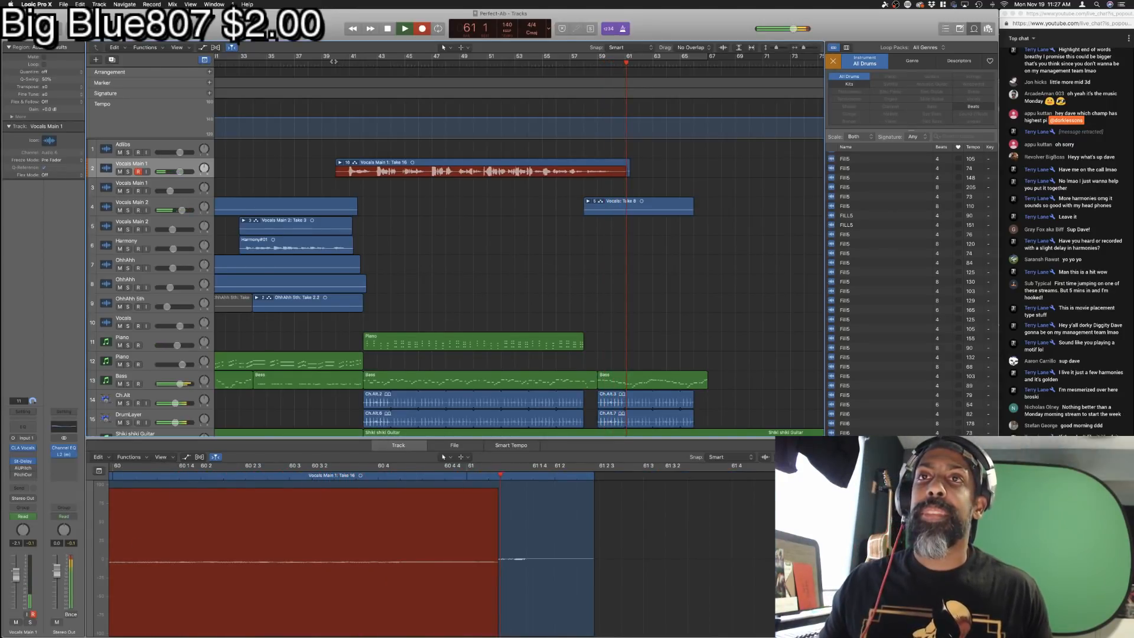
pyautogui.press('space')
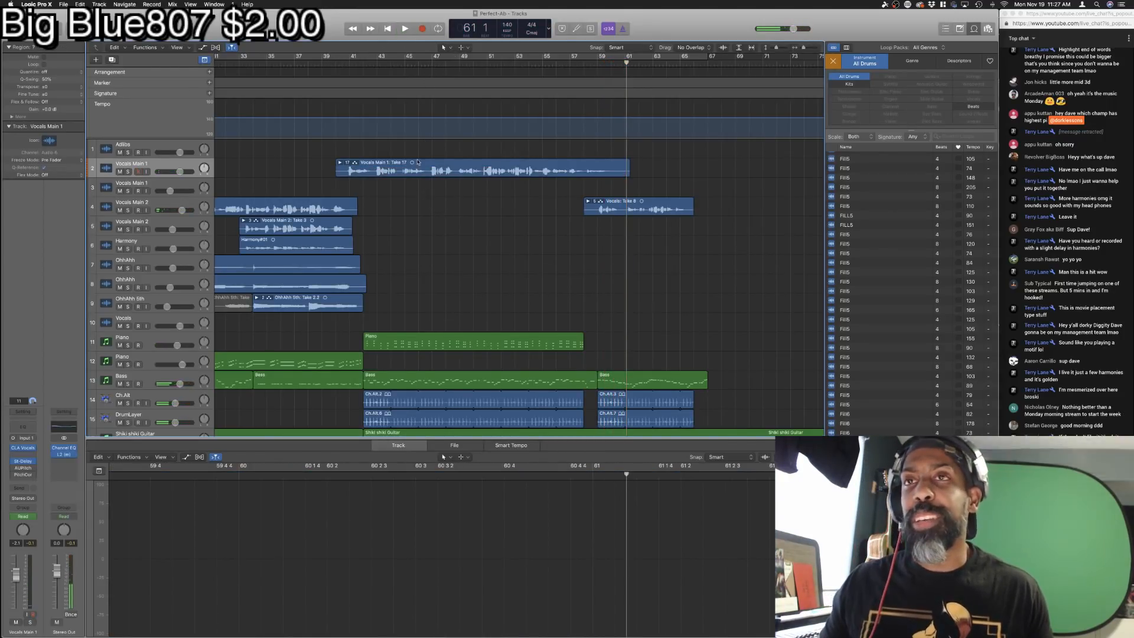
# Step: Play back the new main vocal take from bar 40 to about bar 60, stopping with Vocals Main 2 track 4 selected
pyautogui.click(341, 64)
pyautogui.press('space')
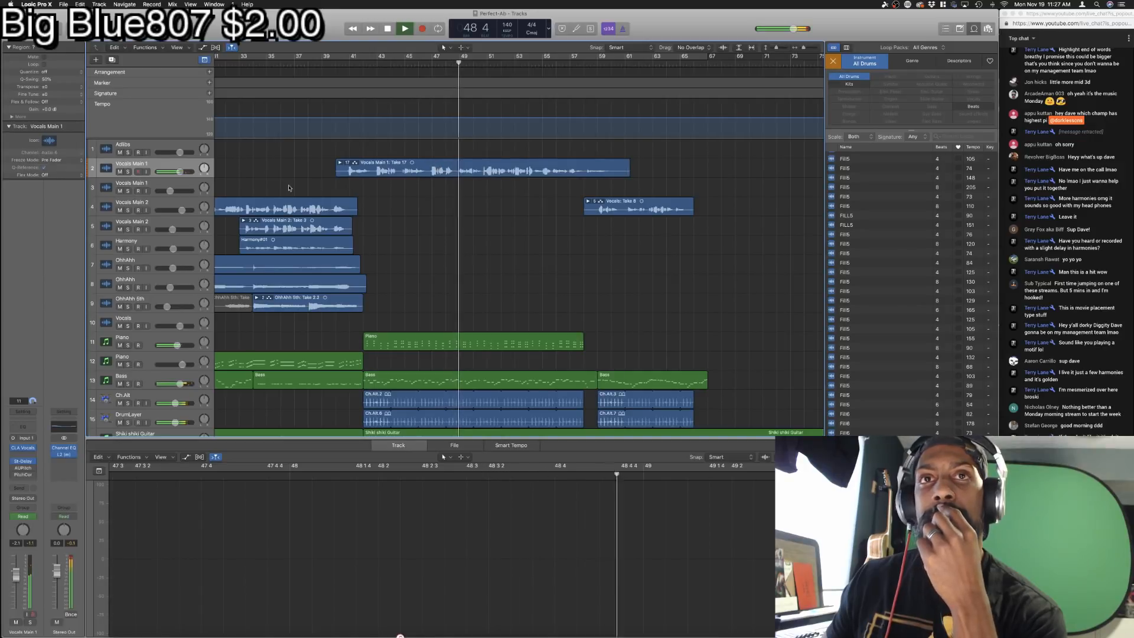
pyautogui.click(145, 169)
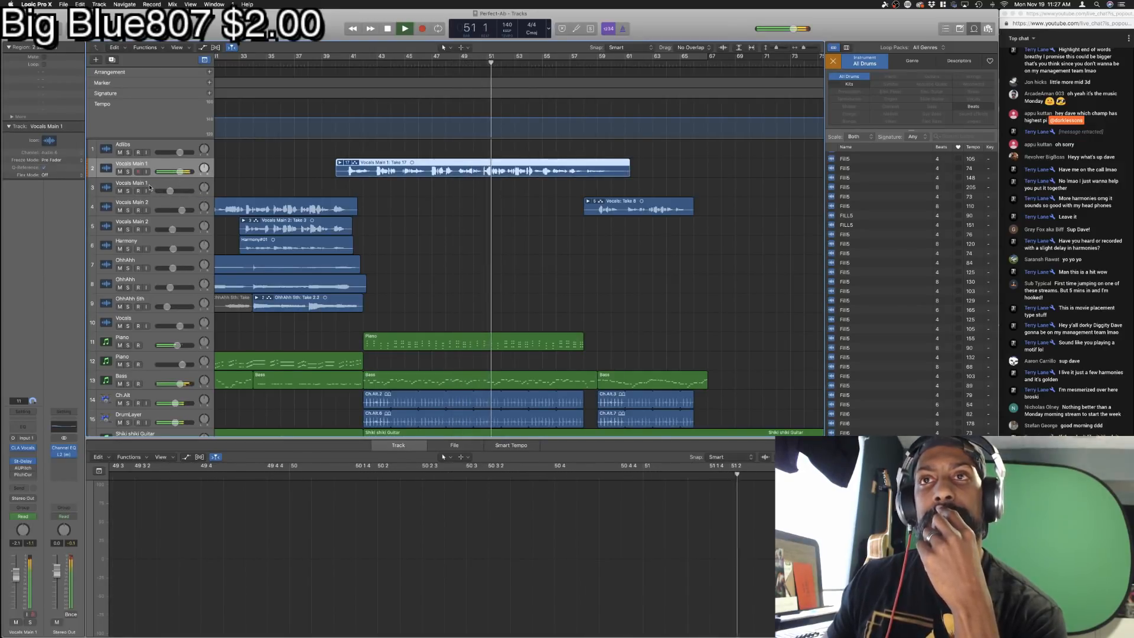
pyautogui.click(148, 189)
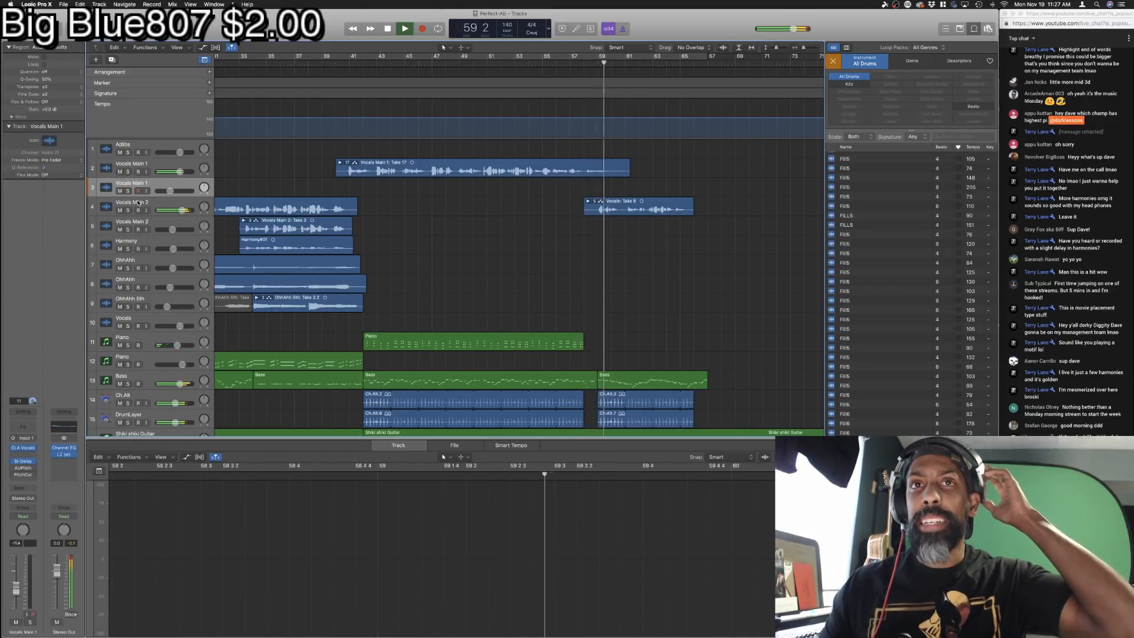
pyautogui.click(138, 202)
pyautogui.press('space')
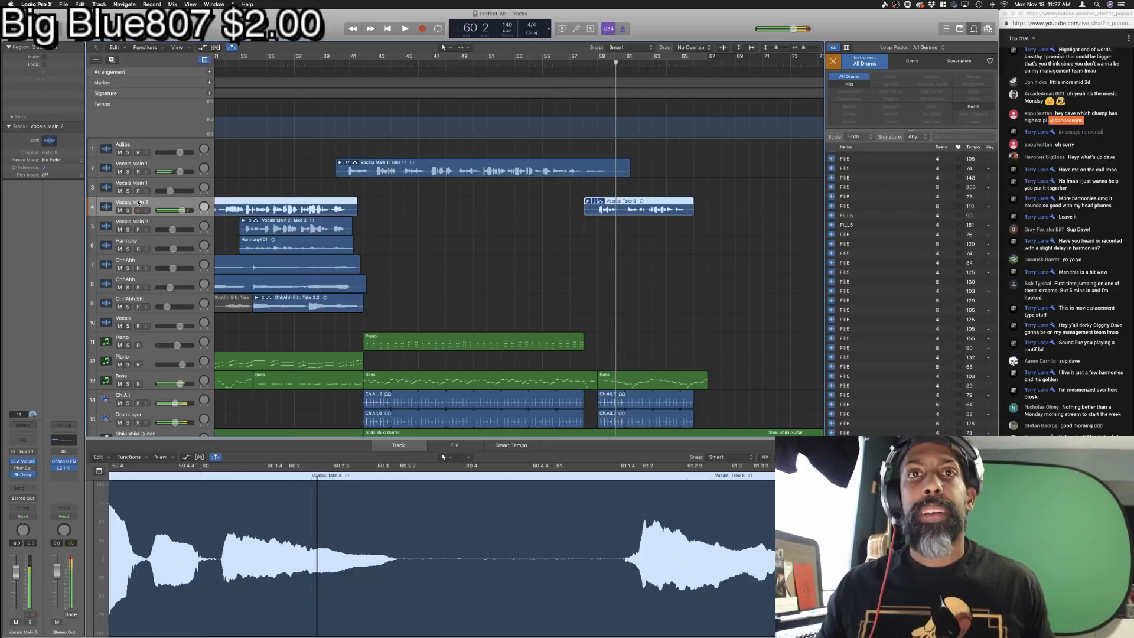
# Step: Rehearse with the Harmony track, arm it, and record a harmony part from about bar 54 to bar 60
pyautogui.click(144, 243)
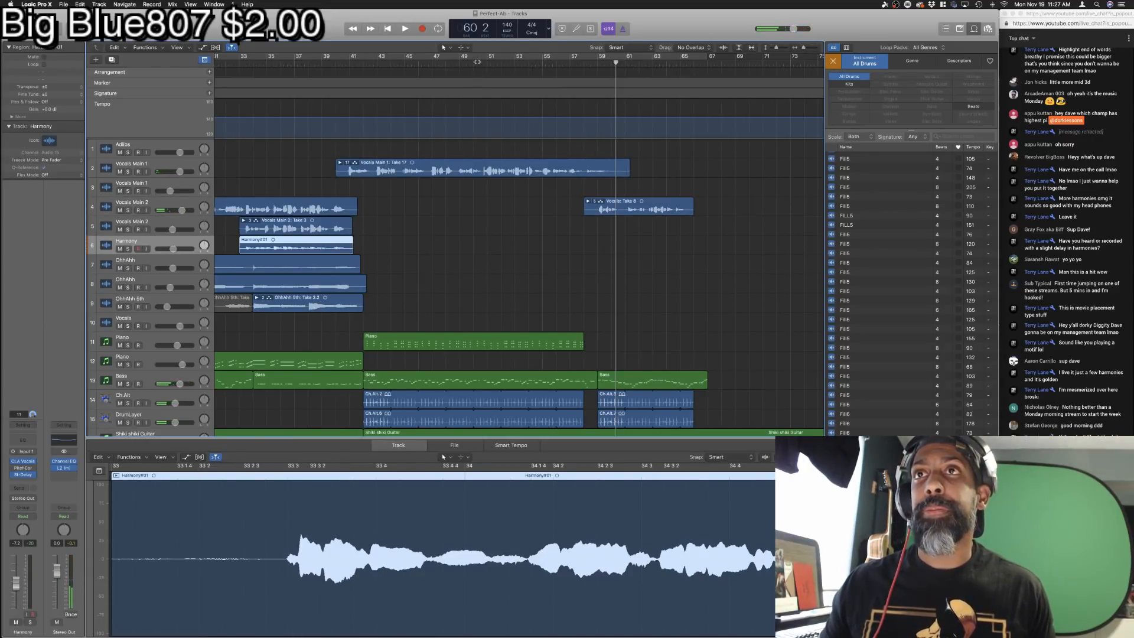
pyautogui.press('space')
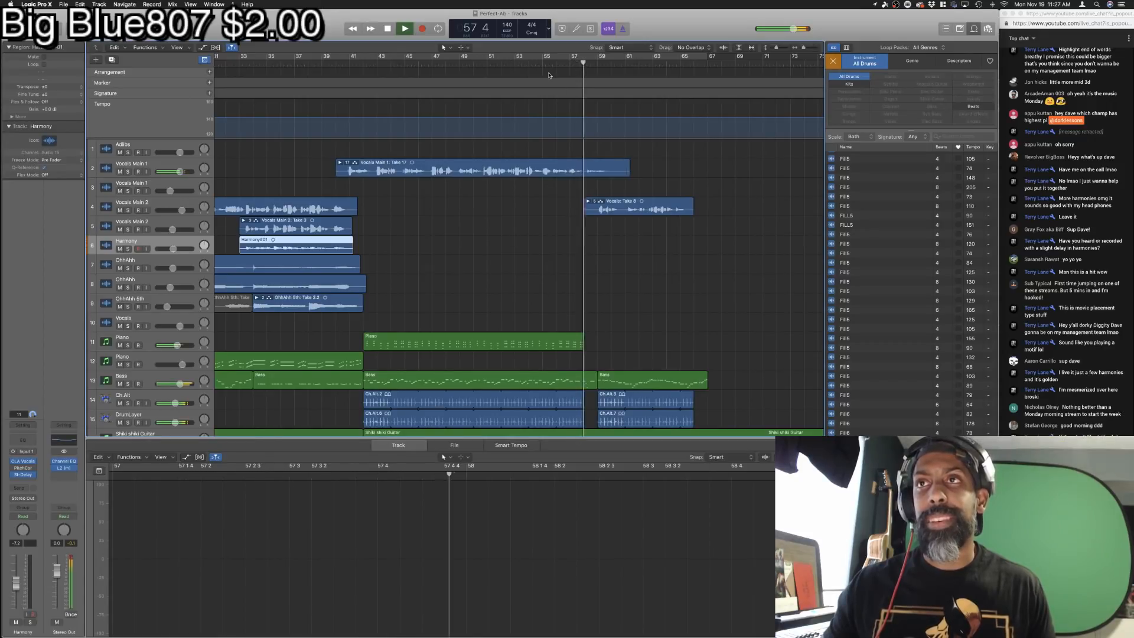
pyautogui.click(517, 59)
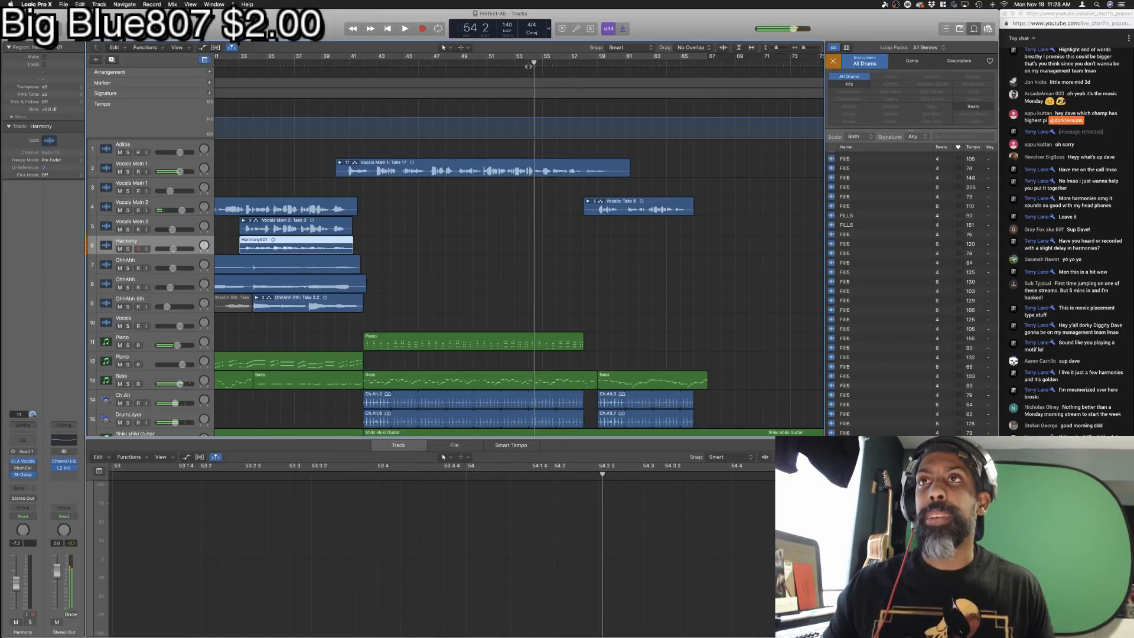
pyautogui.click(528, 64)
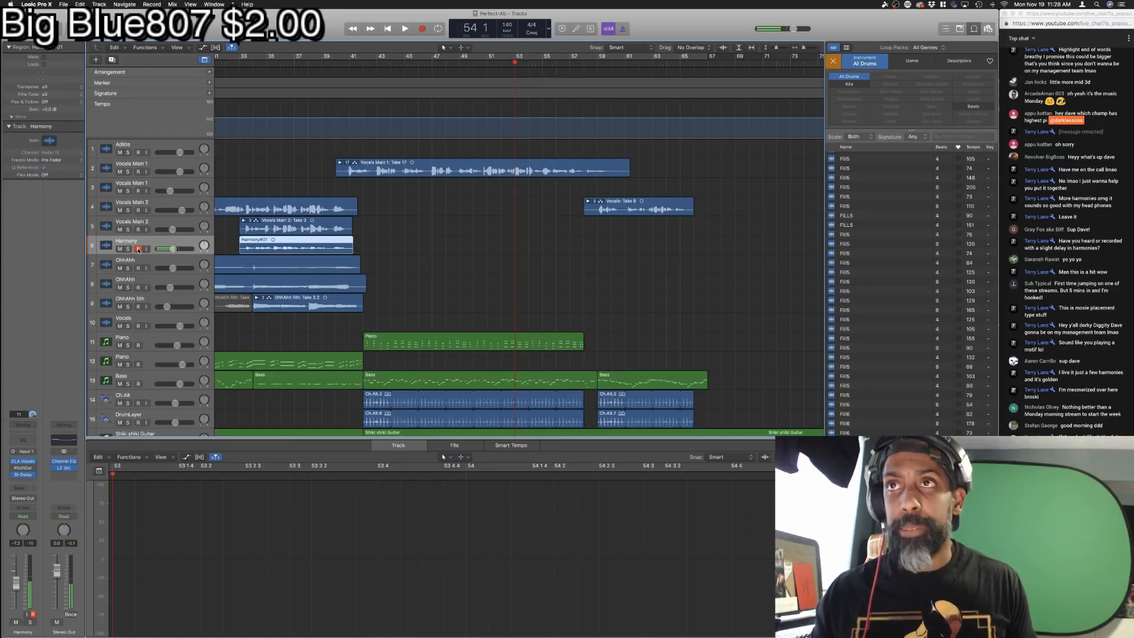
pyautogui.press('r')
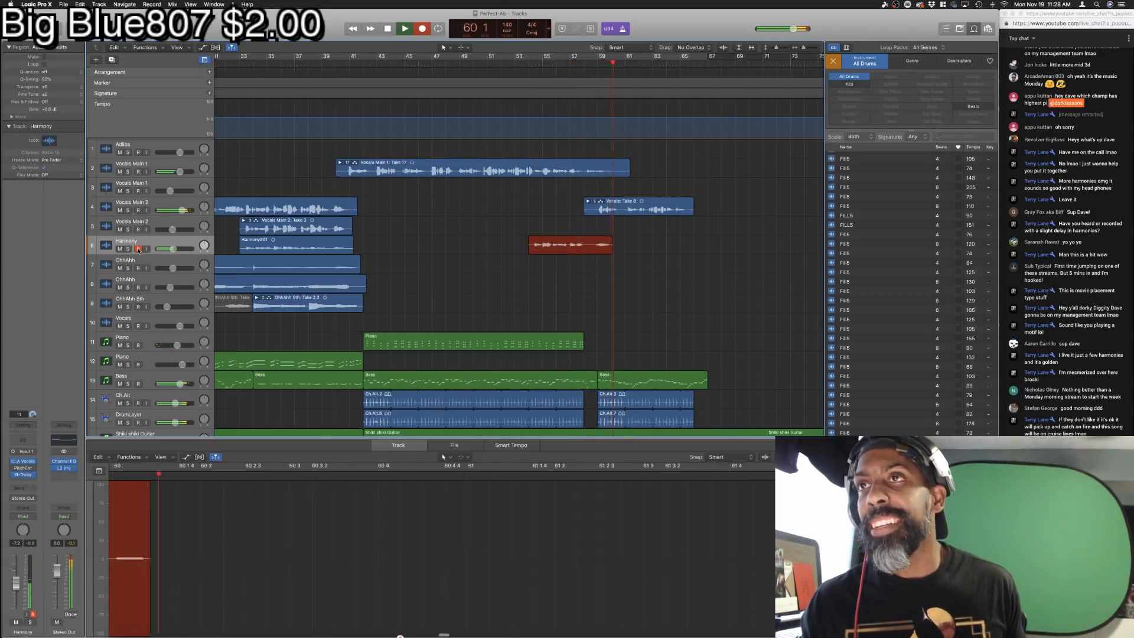
pyautogui.press('space')
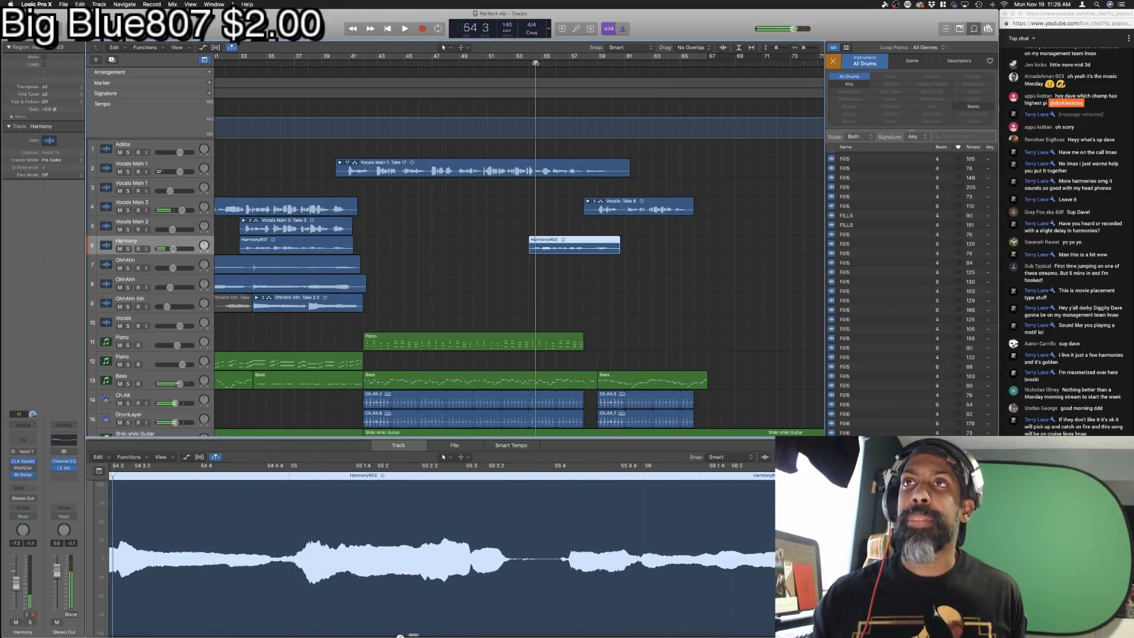
# Step: Listen to the recorded harmony up to bar 60, replay the verse from bar 40 to bar 46, and return to bar 40
pyautogui.press('space')
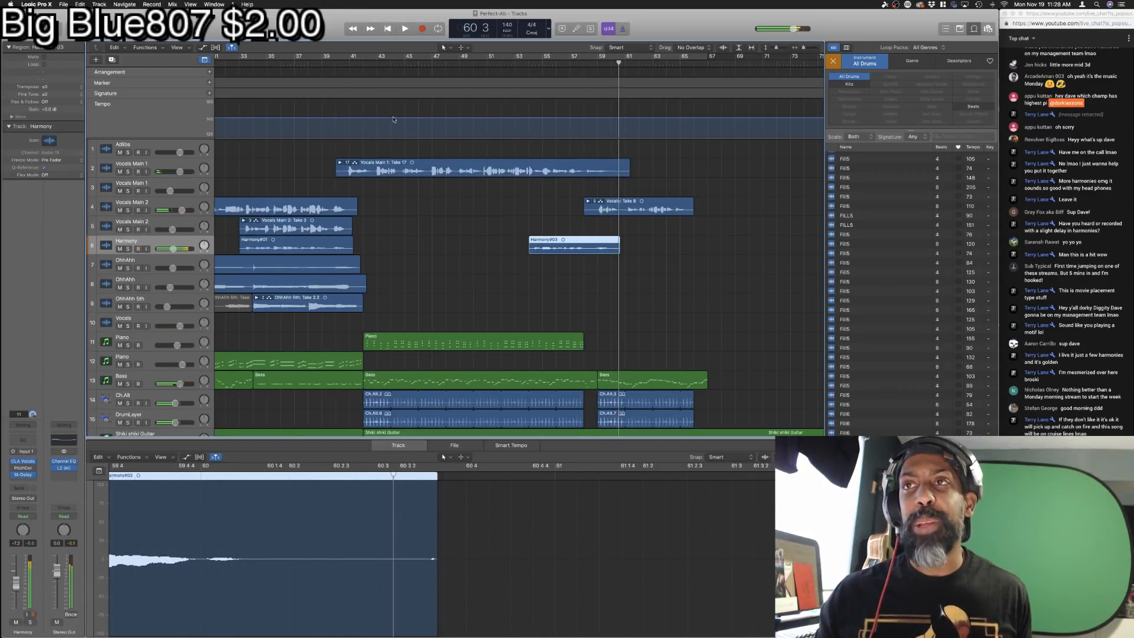
pyautogui.click(335, 65)
pyautogui.press('space')
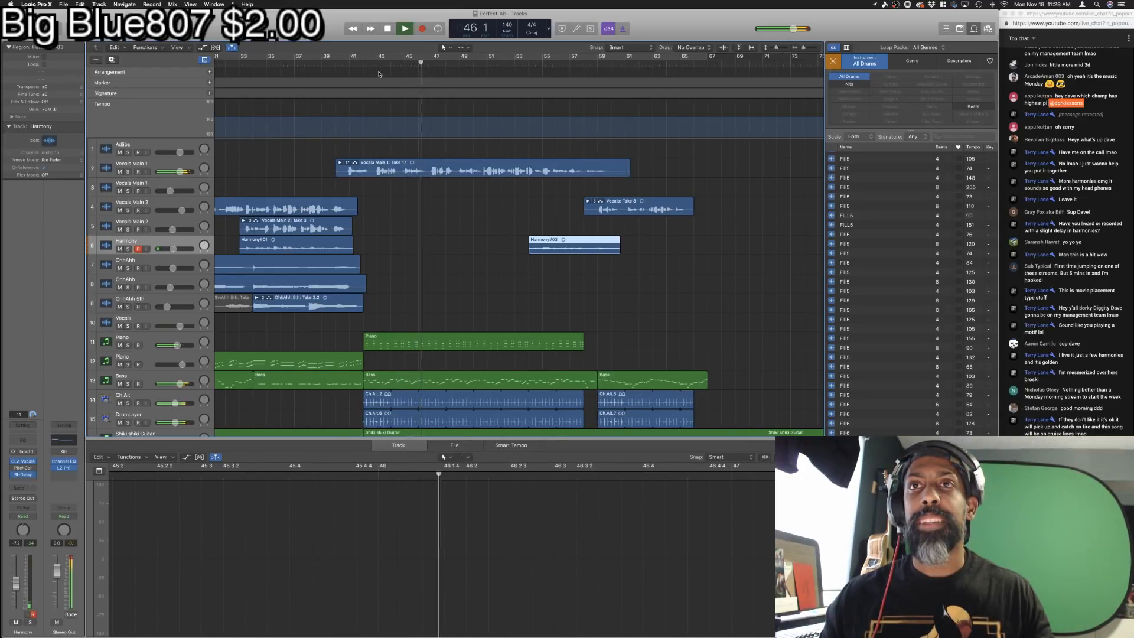
pyautogui.click(335, 64)
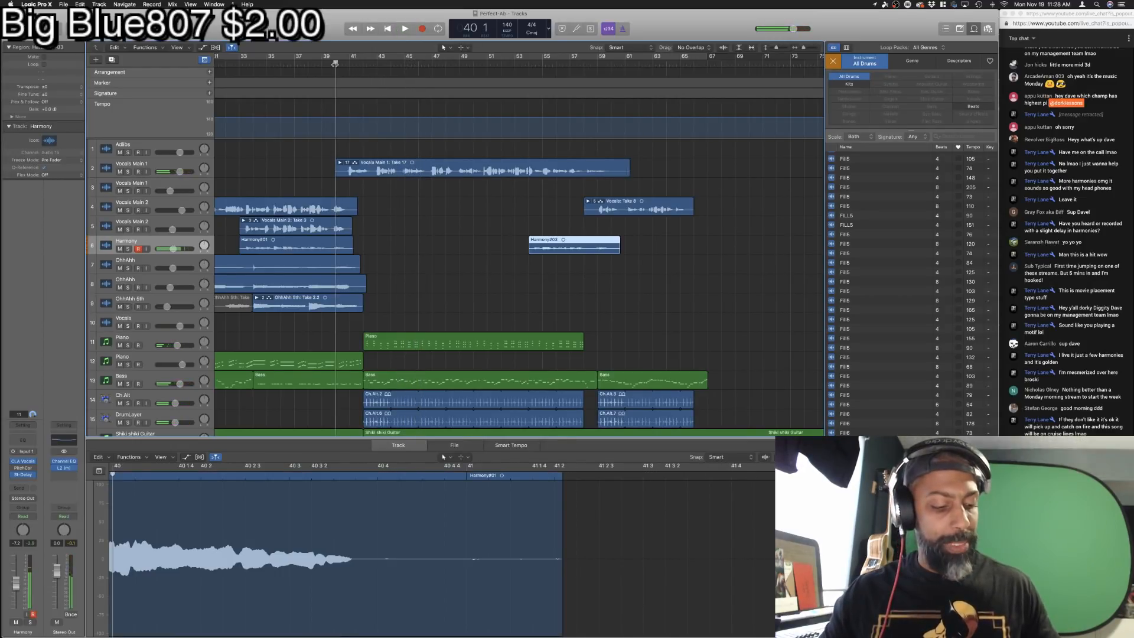
# Step: Insert Celemony's Melodyne plug-in ahead of CLA Vocals on the Vocals Main 1 track 2
pyautogui.click(147, 165)
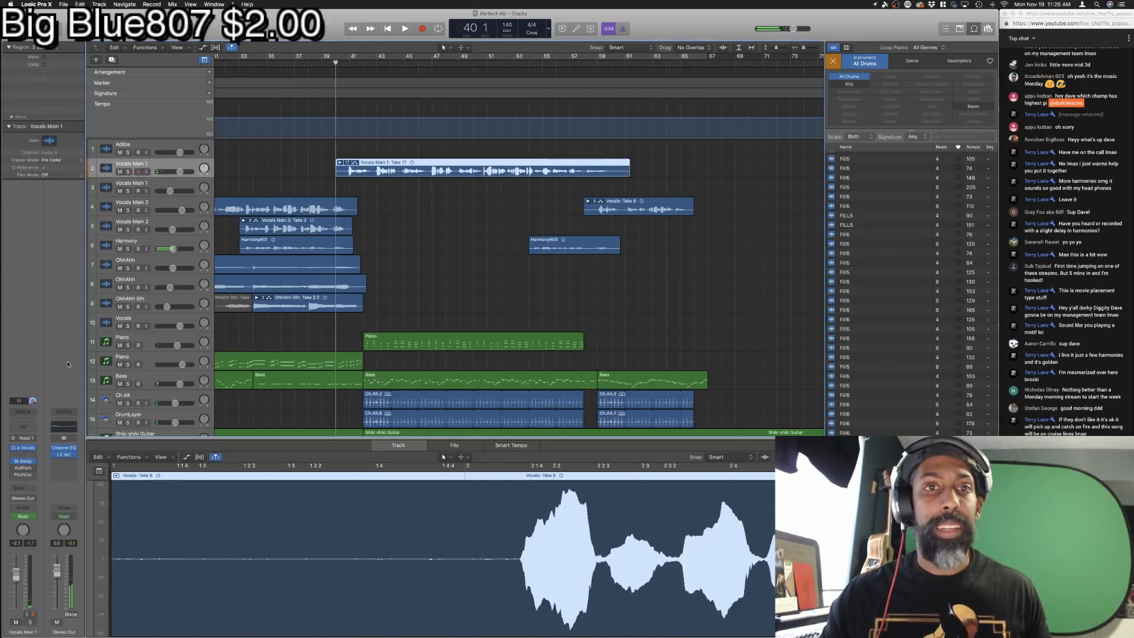
pyautogui.click(33, 448)
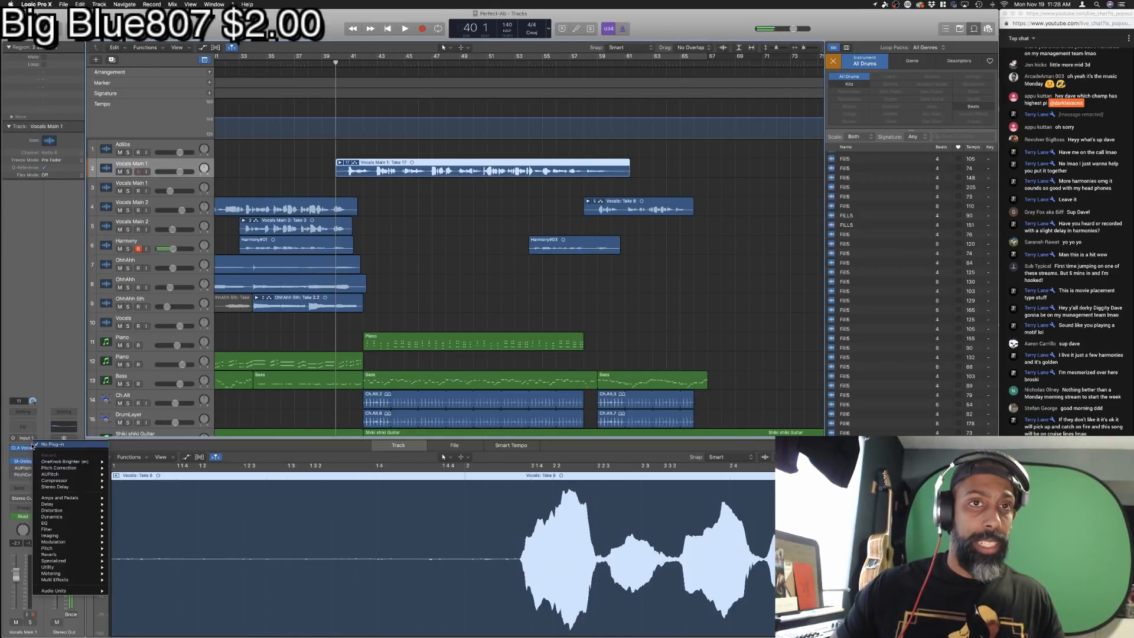
pyautogui.moveTo(103, 589)
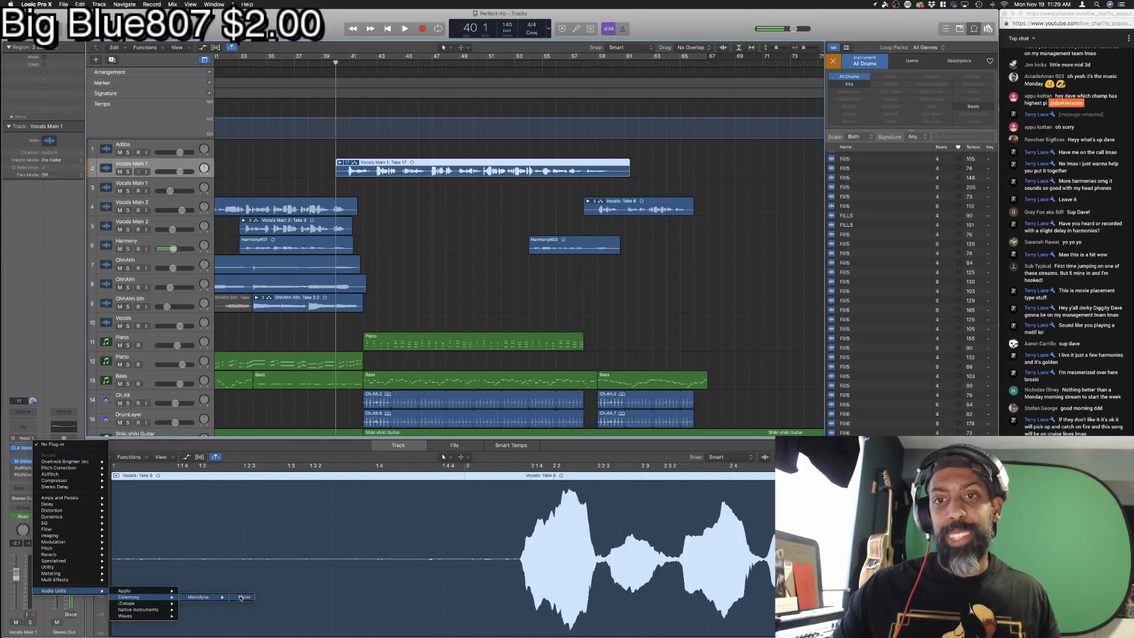
pyautogui.click(241, 597)
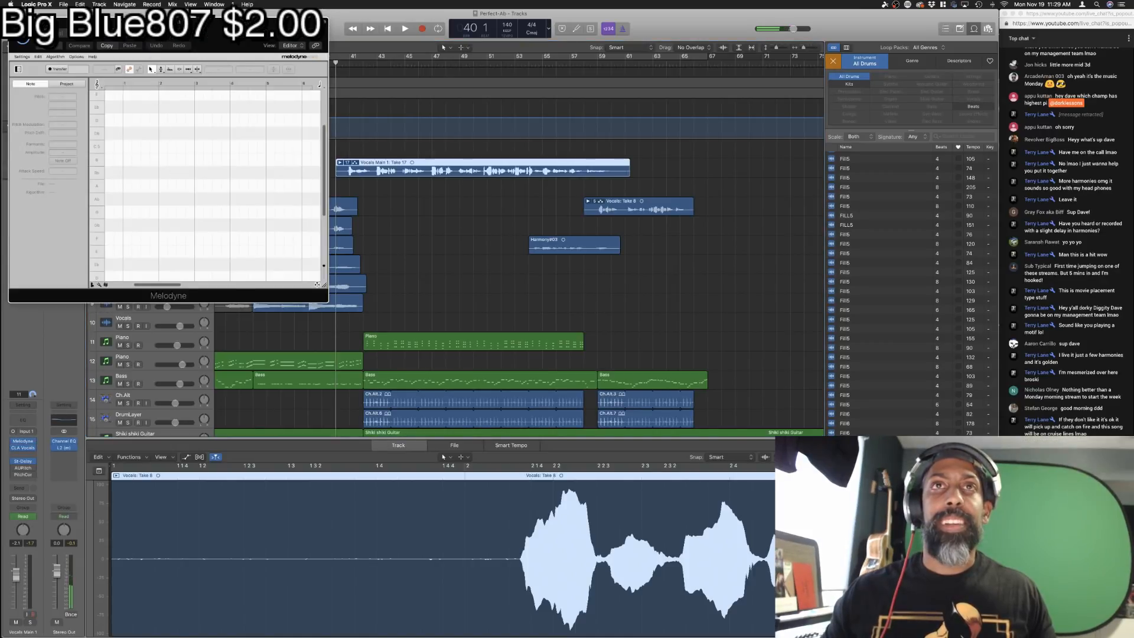
# Step: Dismiss the update web page, enlarge the Melodyne window, and transfer the main vocal from bar 40 to bar 61 into Melodyne
pyautogui.moveTo(179, 34); pyautogui.dragTo(284, 254)
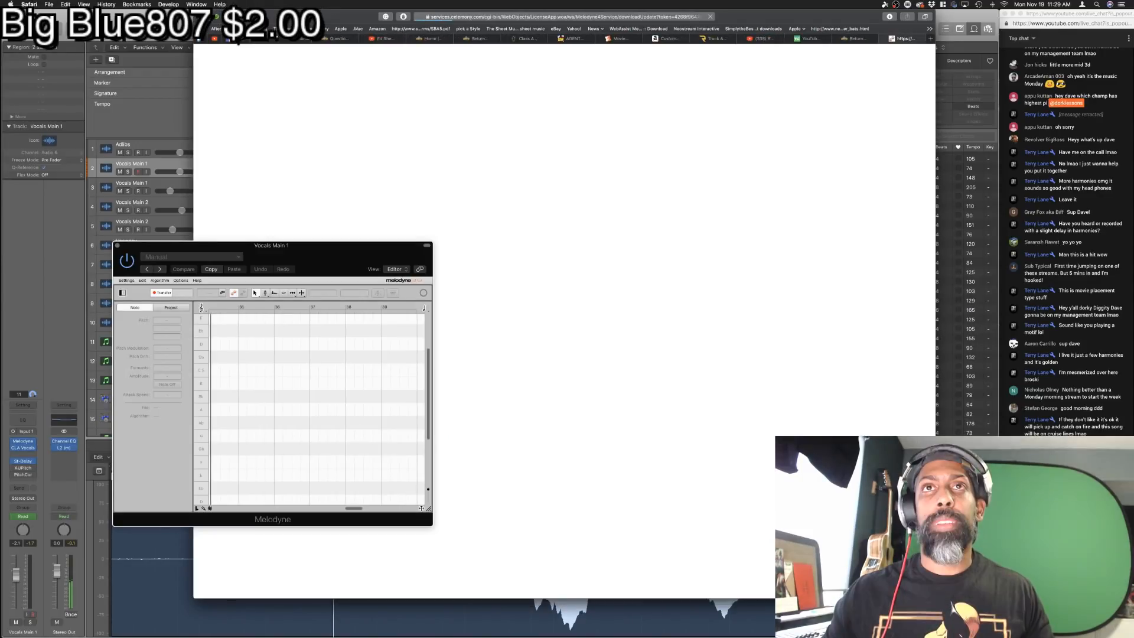
pyautogui.click(209, 17)
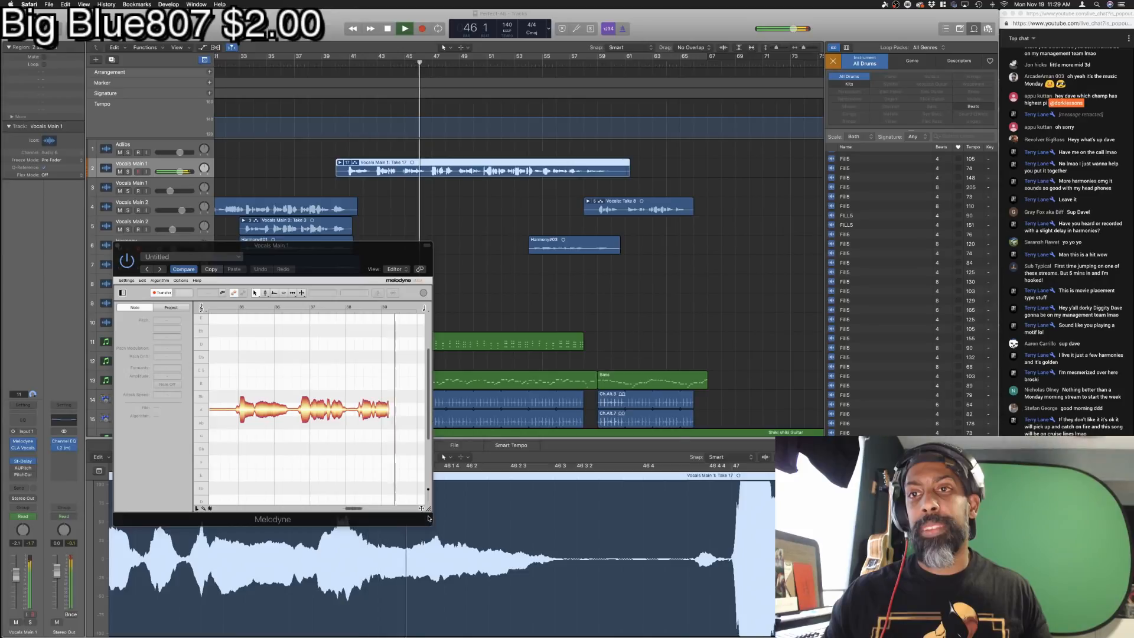
pyautogui.moveTo(435, 513); pyautogui.dragTo(656, 546)
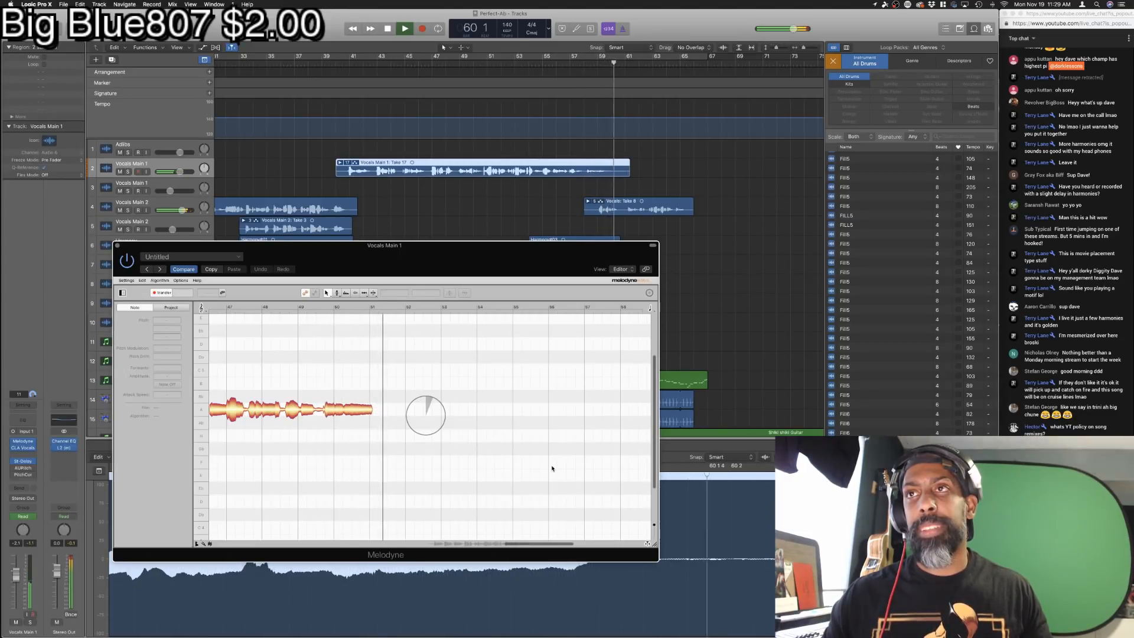
pyautogui.press('space')
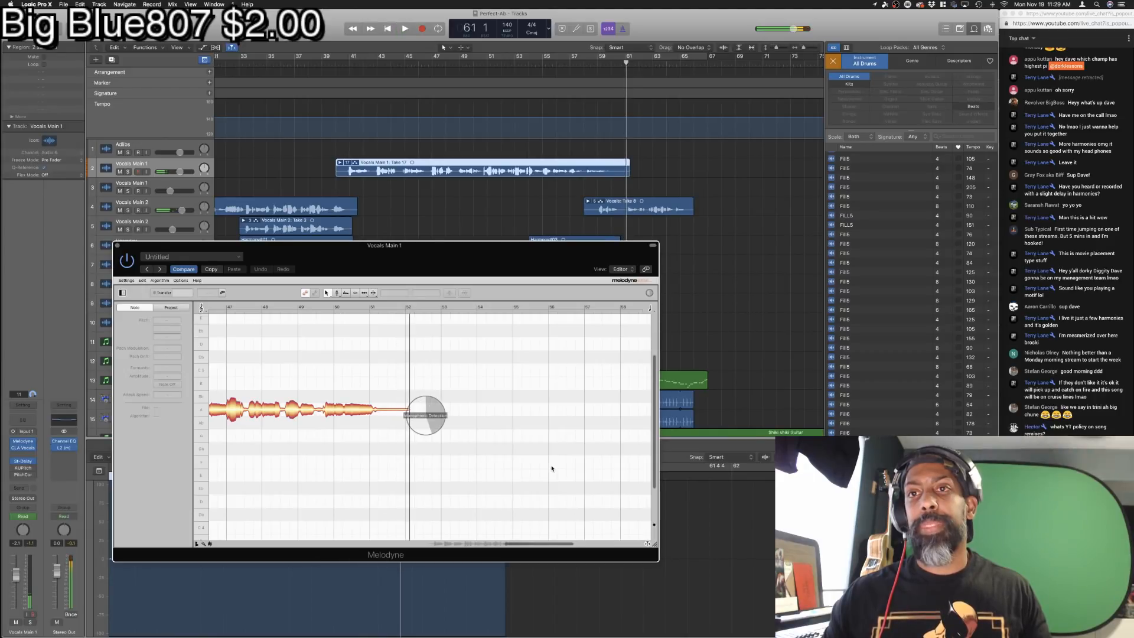
pyautogui.hscroll(-5, 486, 466)
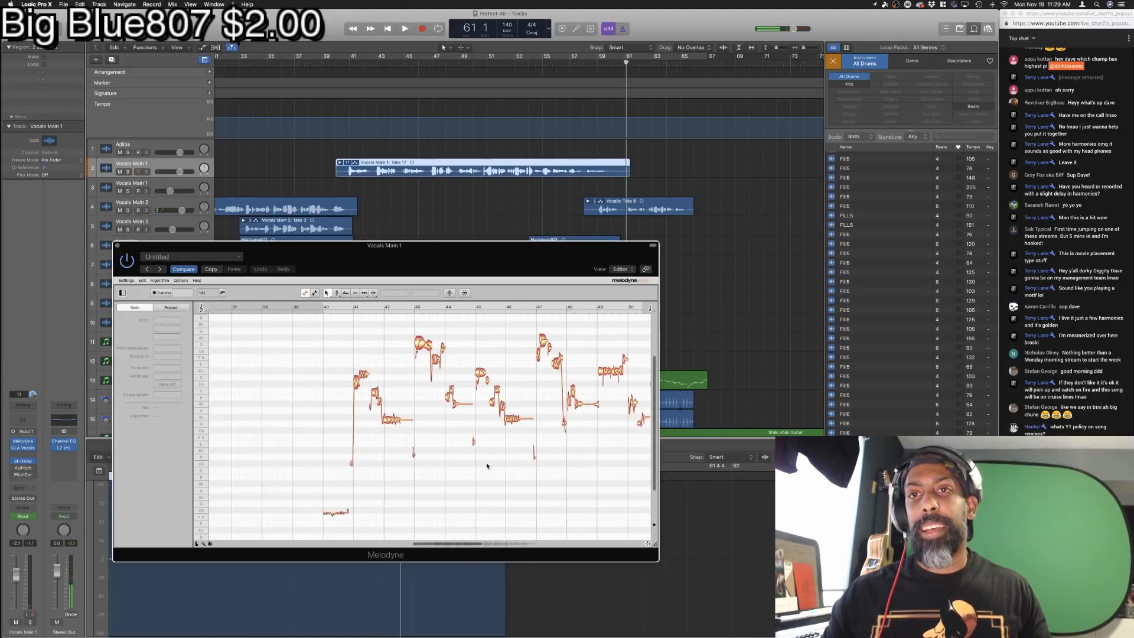
# Step: Play the vocal from bar 40 to bar 44 and tune the first high note at bar 43 to Ab 4, 0 cents
pyautogui.click(334, 65)
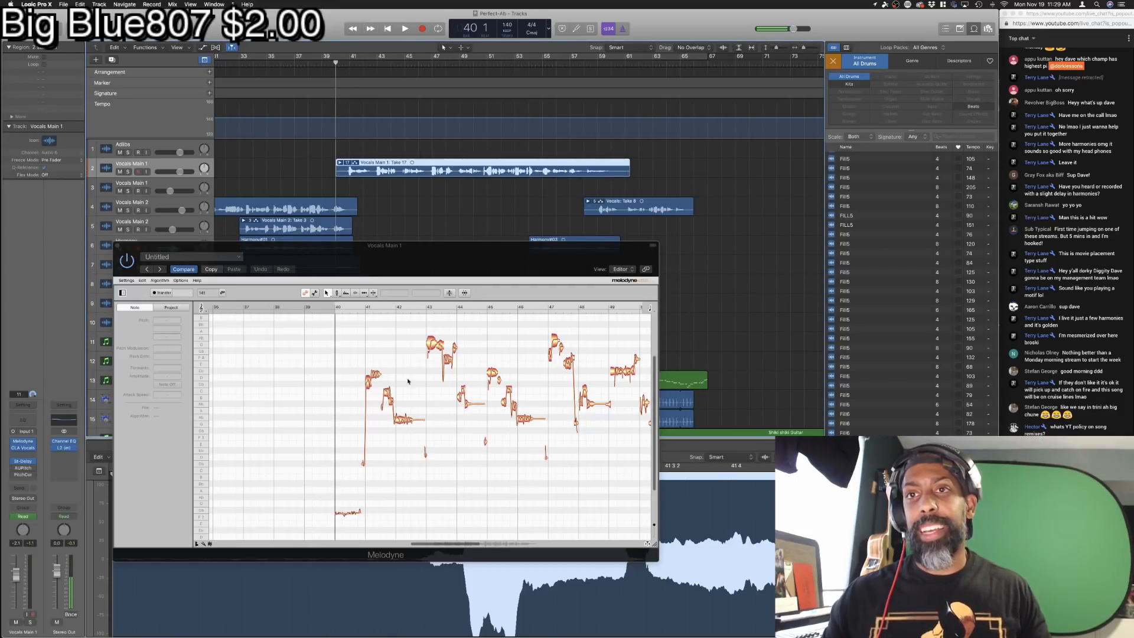
pyautogui.press('space')
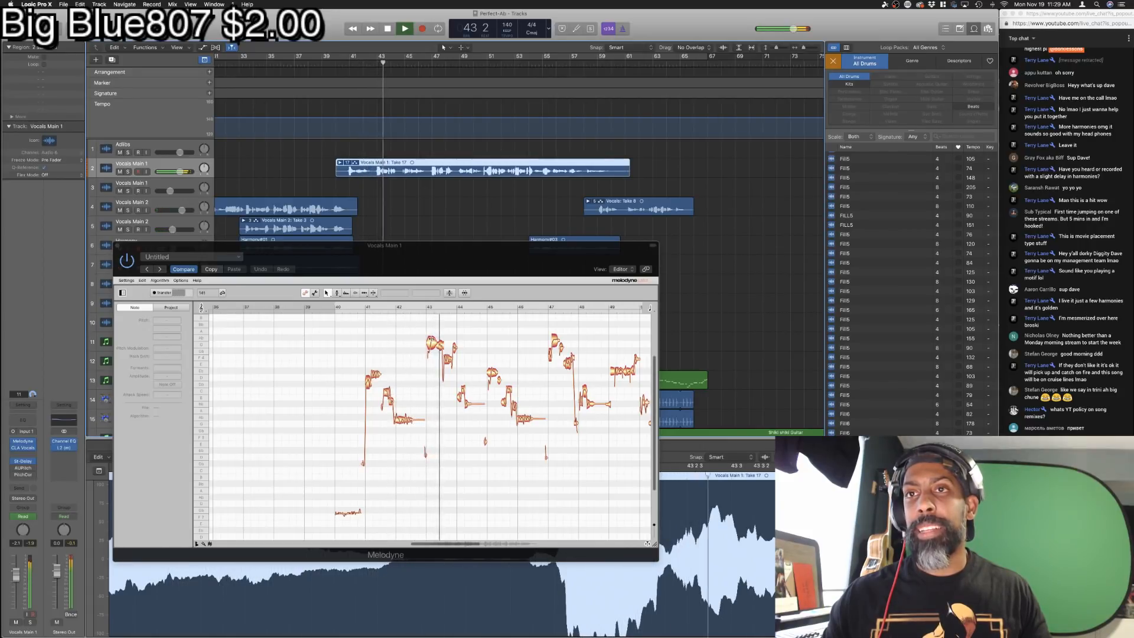
pyautogui.click(425, 308)
pyautogui.click(433, 345)
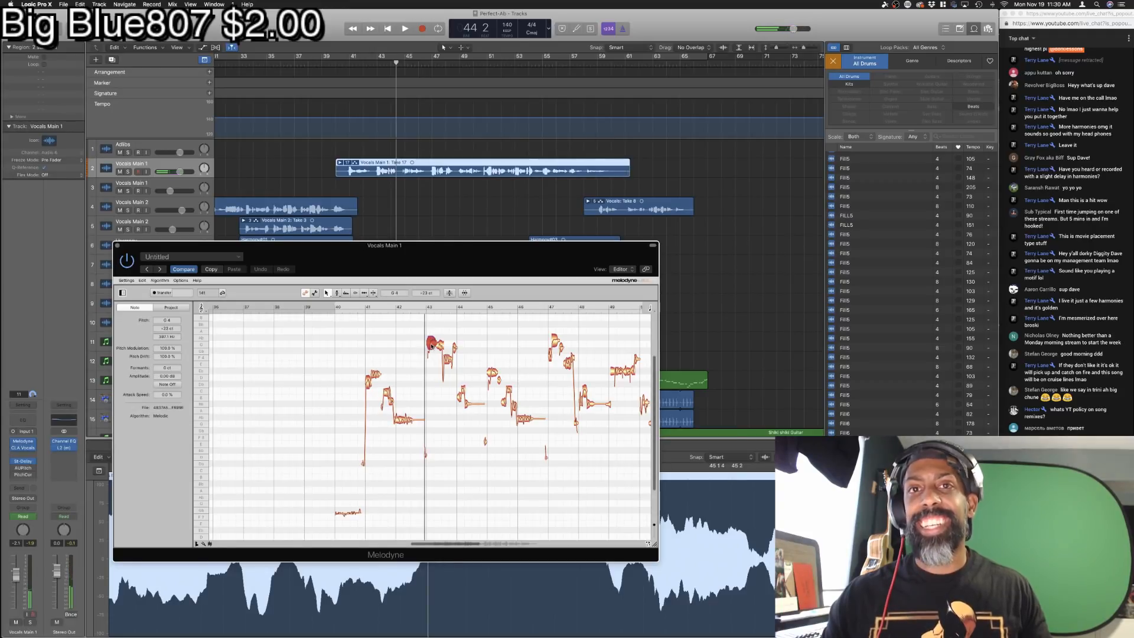
pyautogui.moveTo(284, 254); pyautogui.dragTo(619, 300)
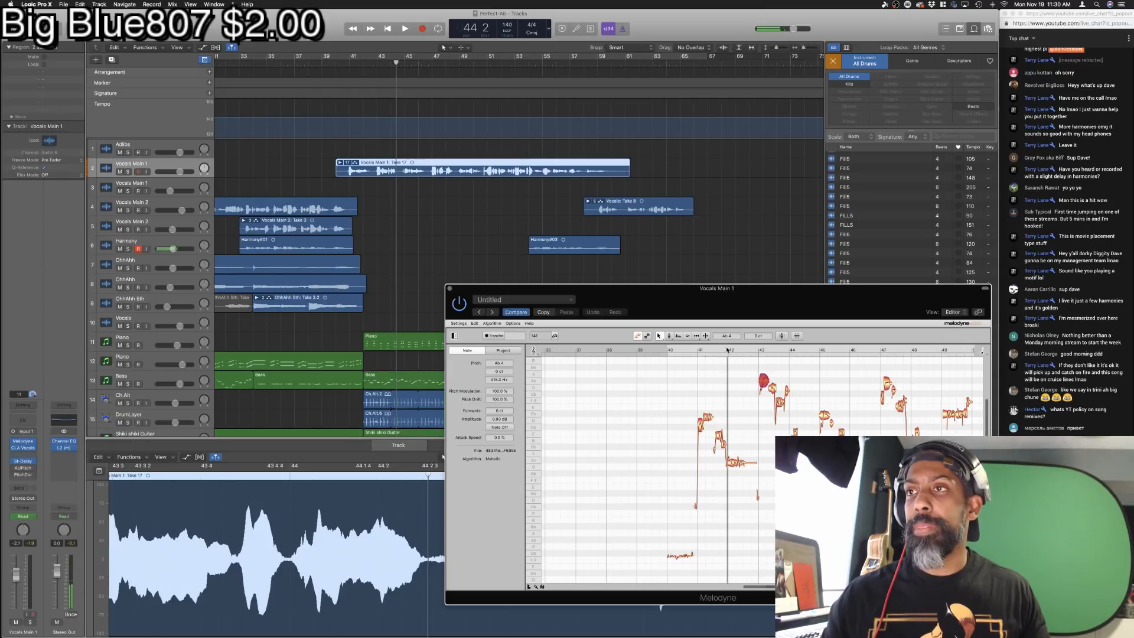
# Step: Replay the phrase from bar 40 and try Melodyne's Pitch tool on the Ab 4 note at bar 43
pyautogui.click(339, 66)
pyautogui.press('space')
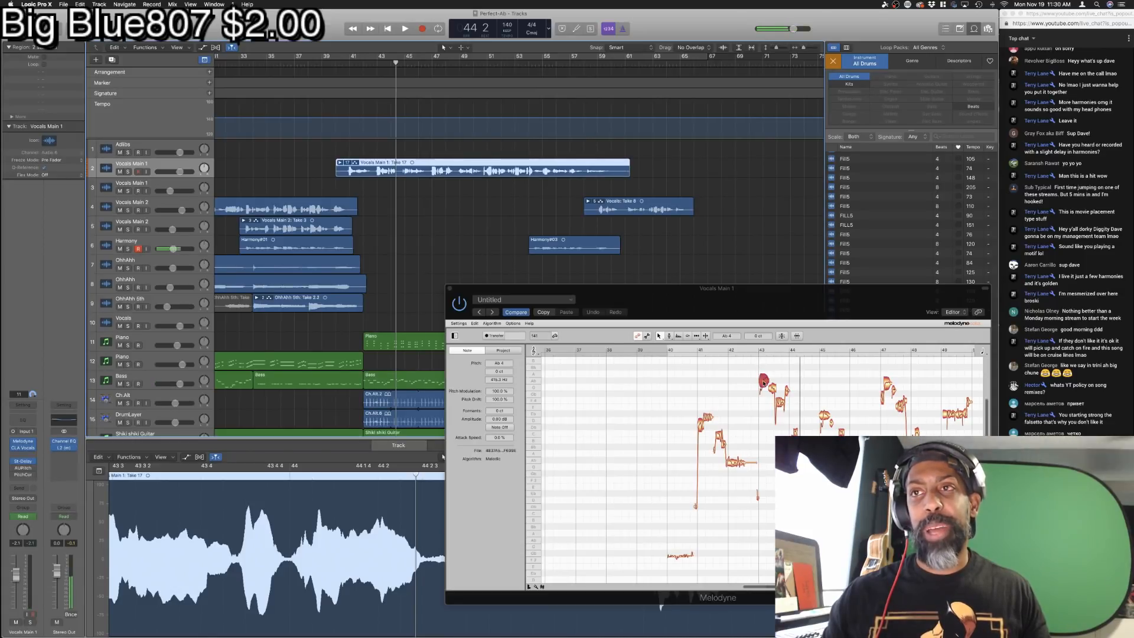
pyautogui.click(669, 337)
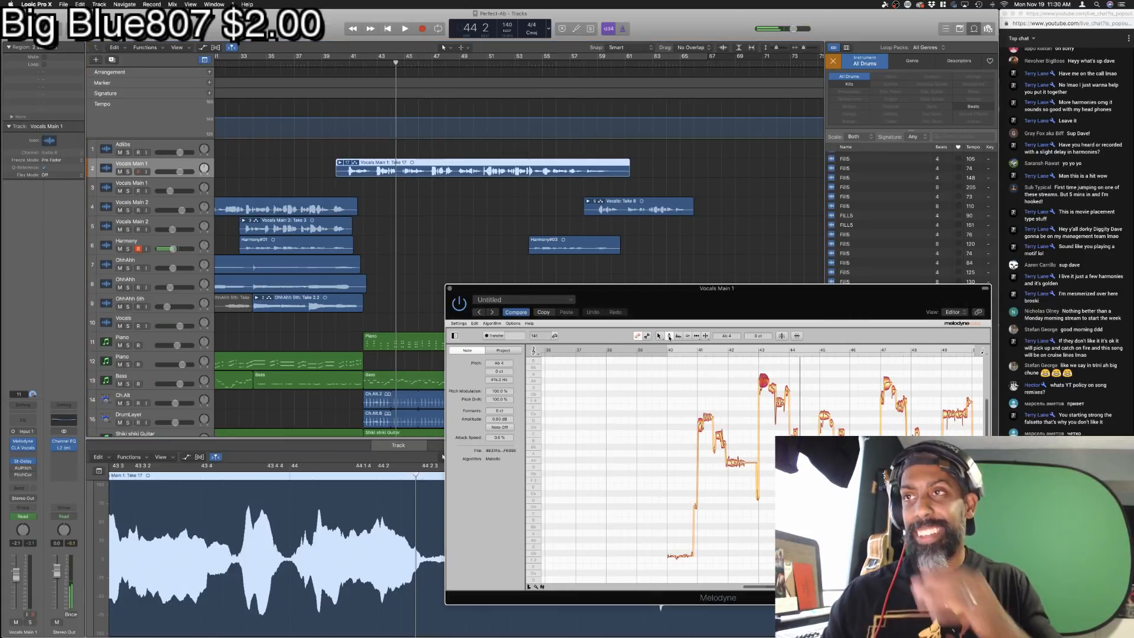
pyautogui.moveTo(763, 381); pyautogui.dragTo(763, 387)
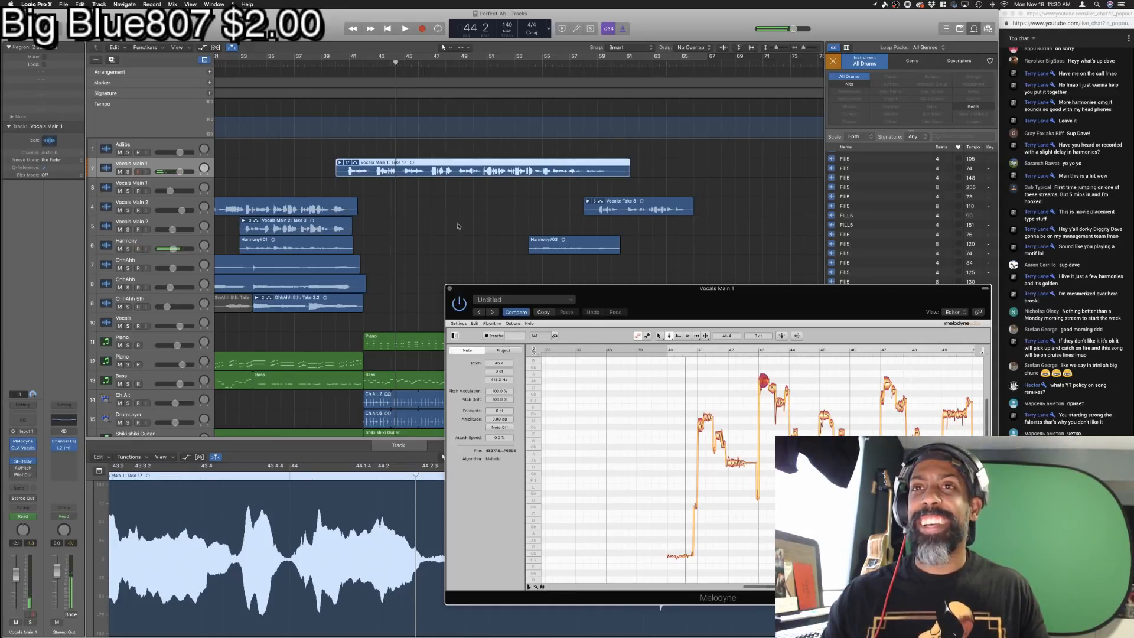
# Step: Play the vocal from bar 40 to bar 41 and tune the phrase's opening note at bar 41 to Db 4, 0 cents
pyautogui.doubleClick(335, 67)
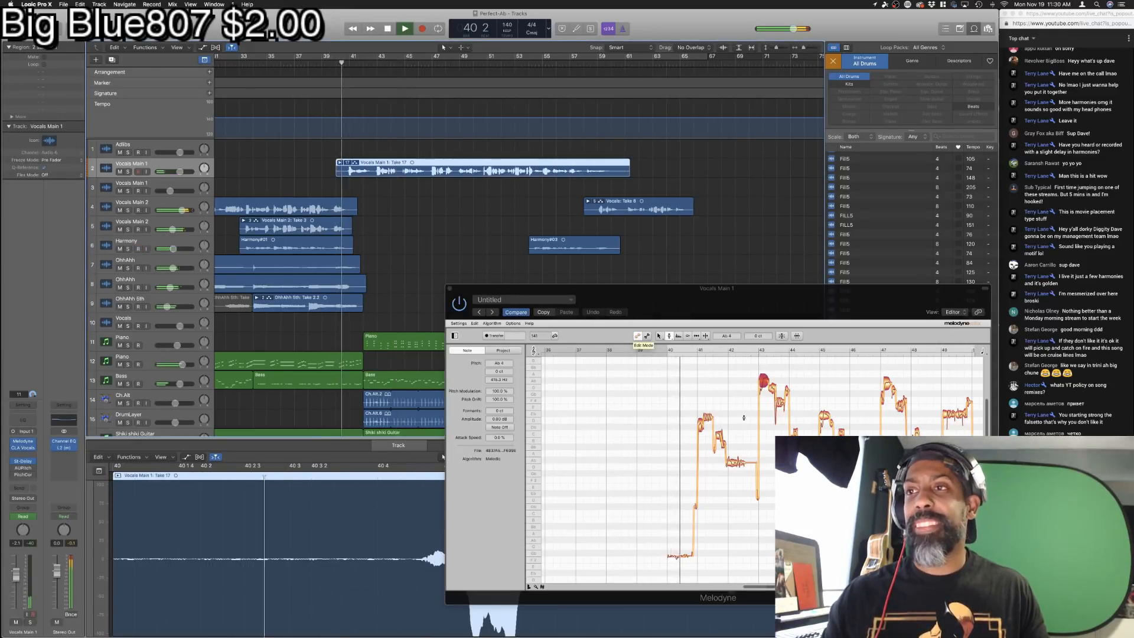
pyautogui.press('space')
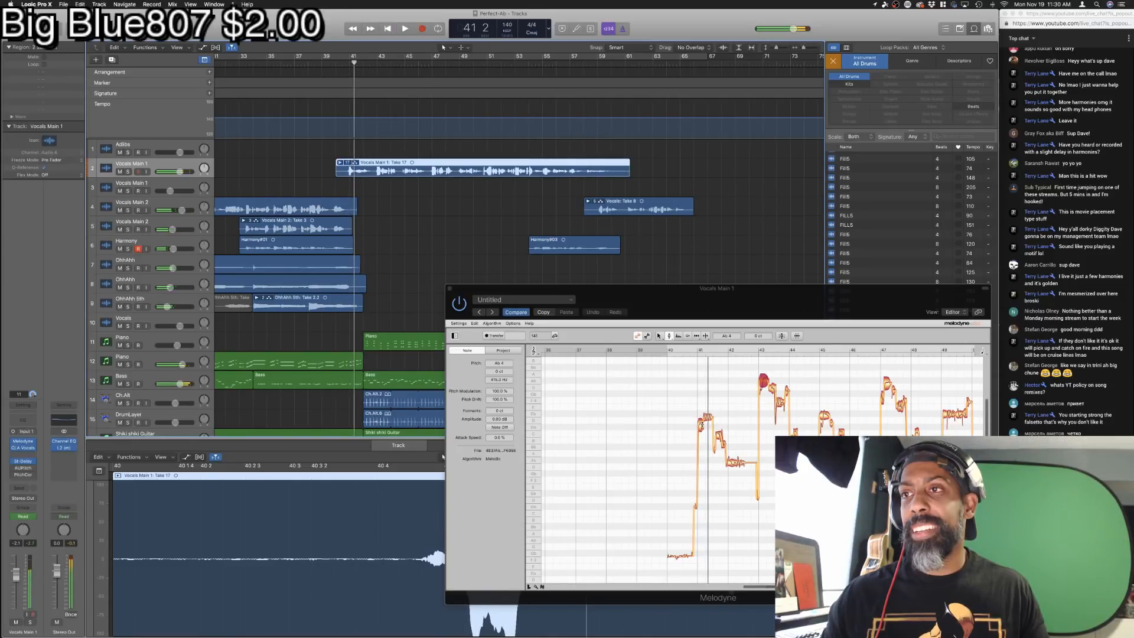
pyautogui.click(700, 424)
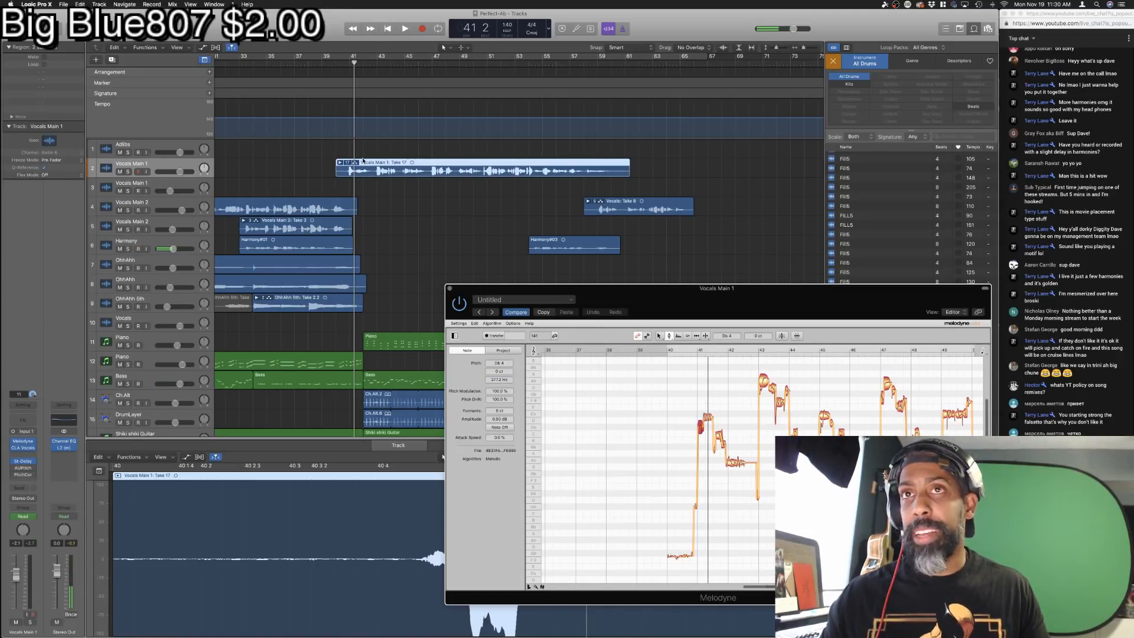
# Step: Play the vocal from bar 40 to bar 42 and set the long sustained note's pitch deviation to 0 cents
pyautogui.click(335, 68)
pyautogui.press('space')
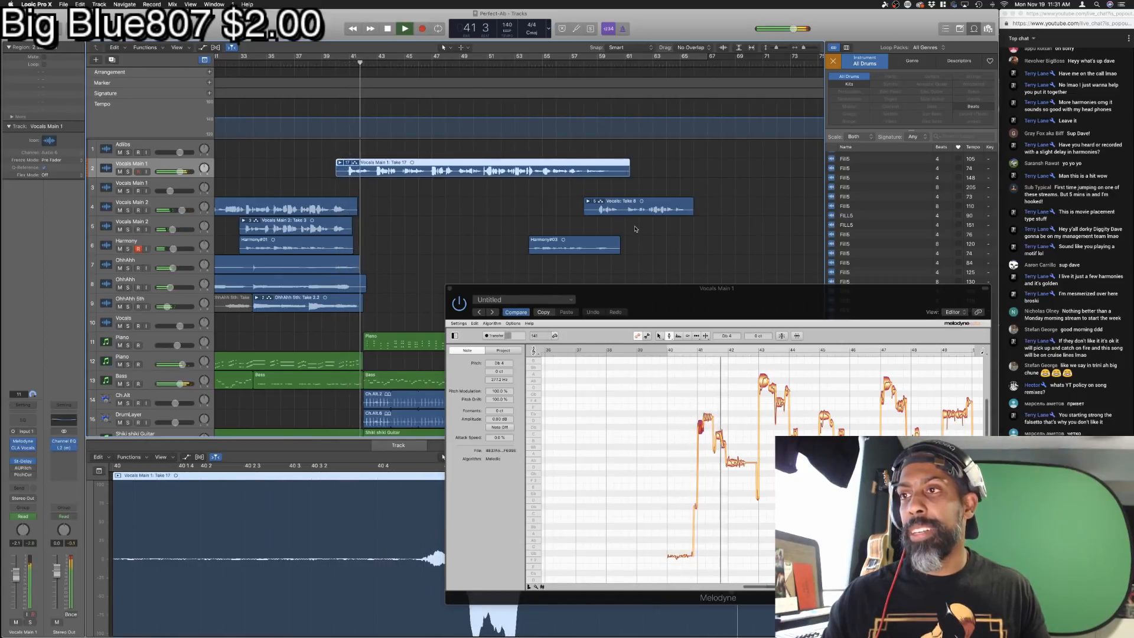
pyautogui.press('space')
pyautogui.click(735, 463)
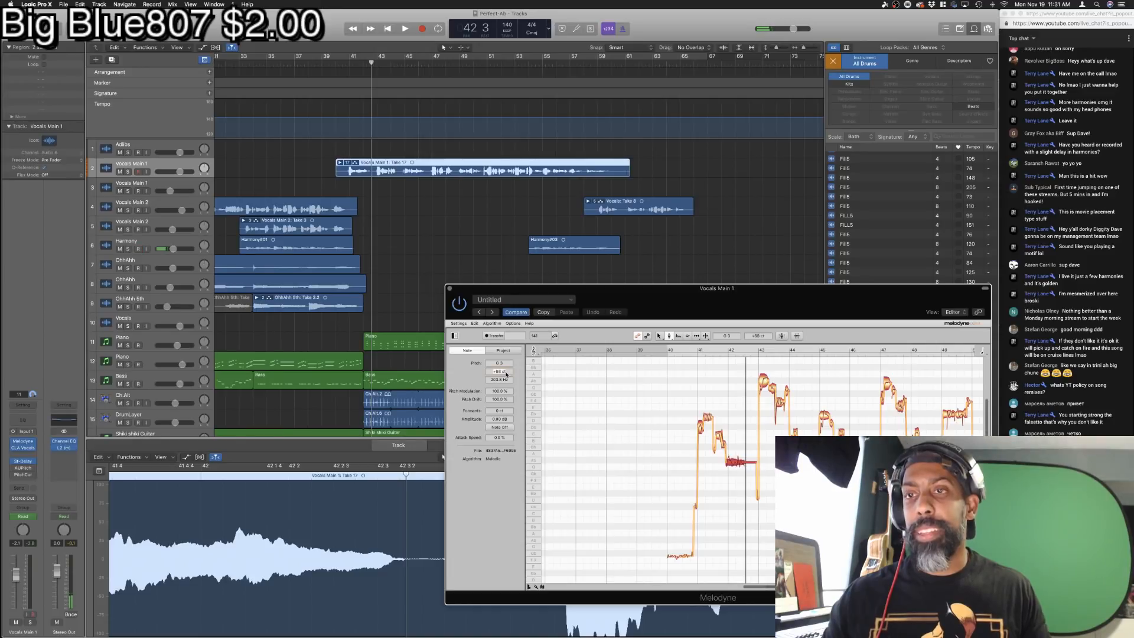
pyautogui.write('0')
pyautogui.press('Return')
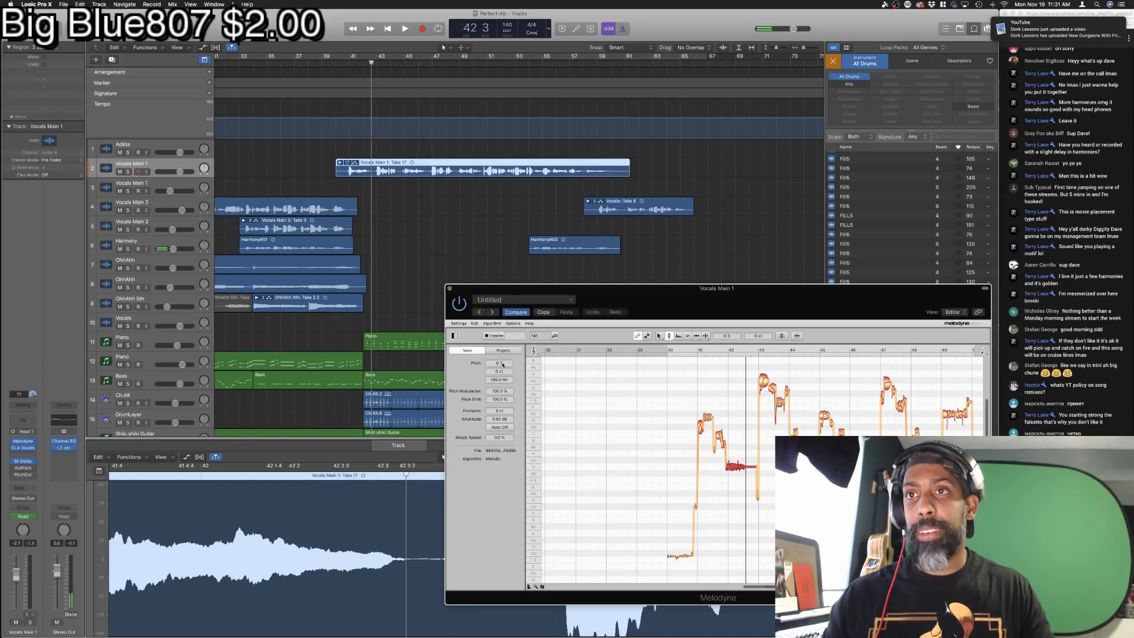
# Step: Tune the long sustained note at bar 42 to Ab 3 and play the vocal from bar 40 to bar 47
pyautogui.moveTo(501, 363); pyautogui.dragTo(502, 362)
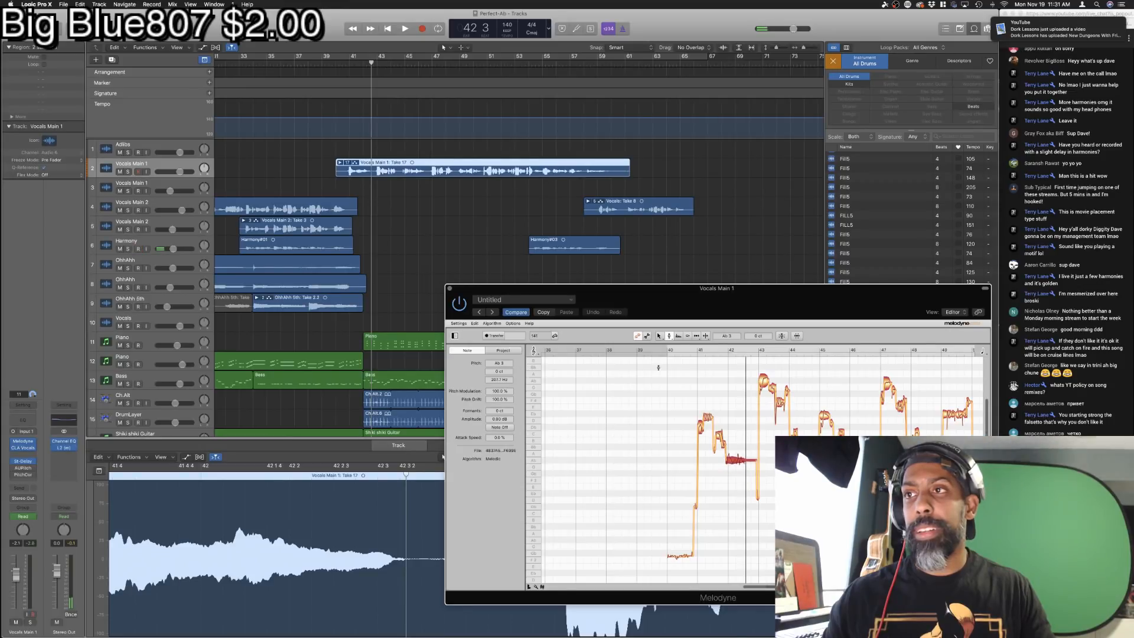
pyautogui.doubleClick(343, 65)
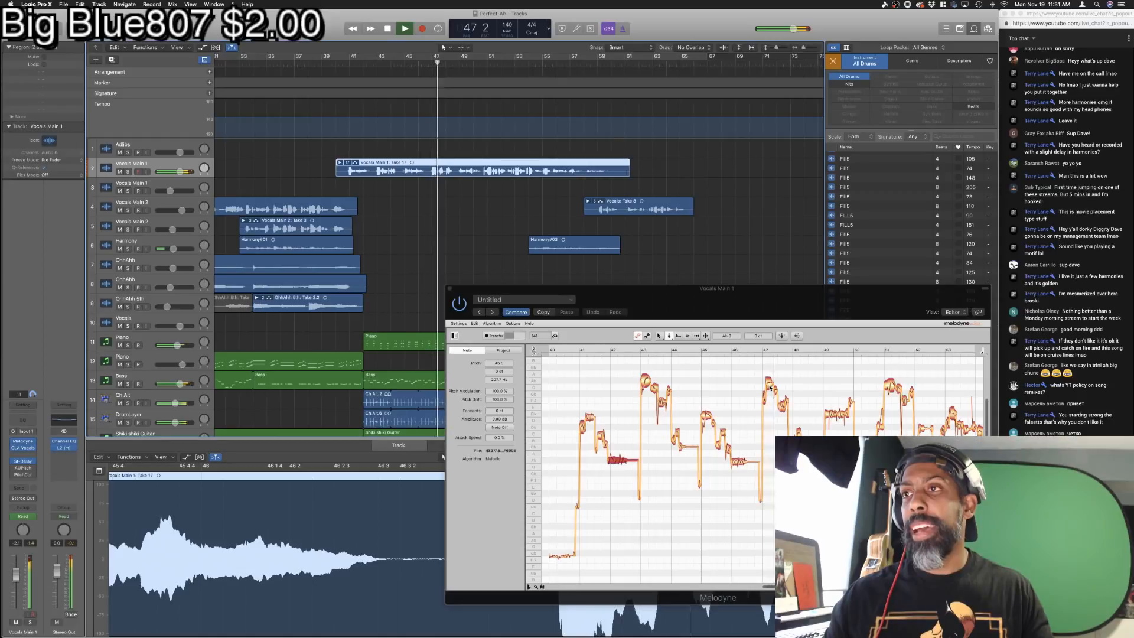
pyautogui.press('space')
# Step: Tune the high note at bar 47 to Ab 4, 0 cents, and replay the vocal from bar 46 to bar 48
pyautogui.click(768, 385)
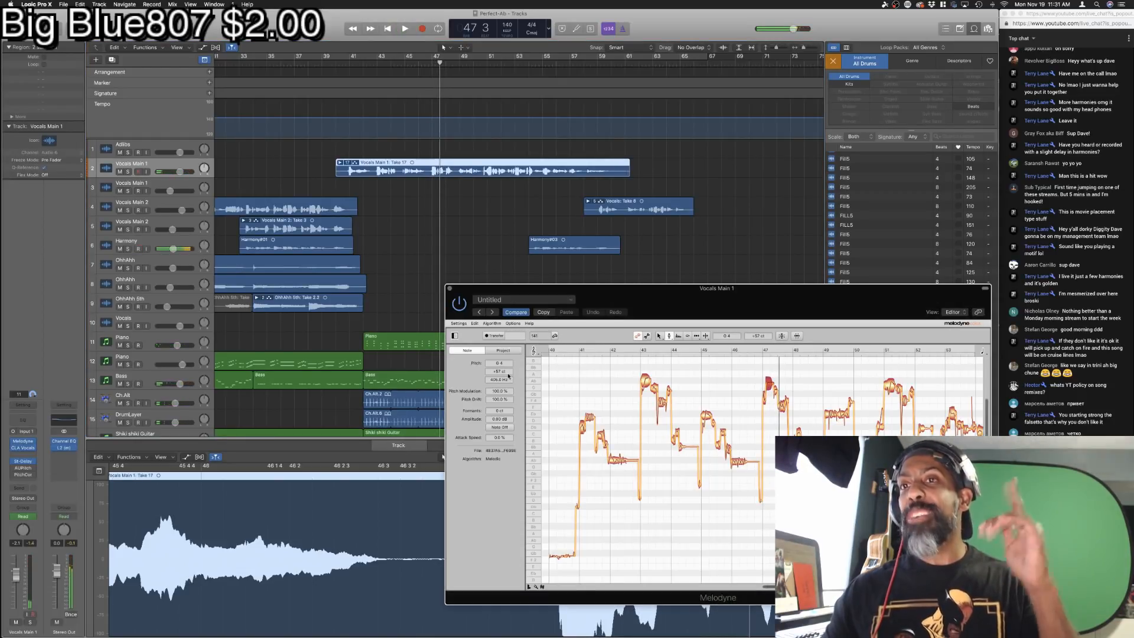
pyautogui.moveTo(502, 374); pyautogui.dragTo(502, 373)
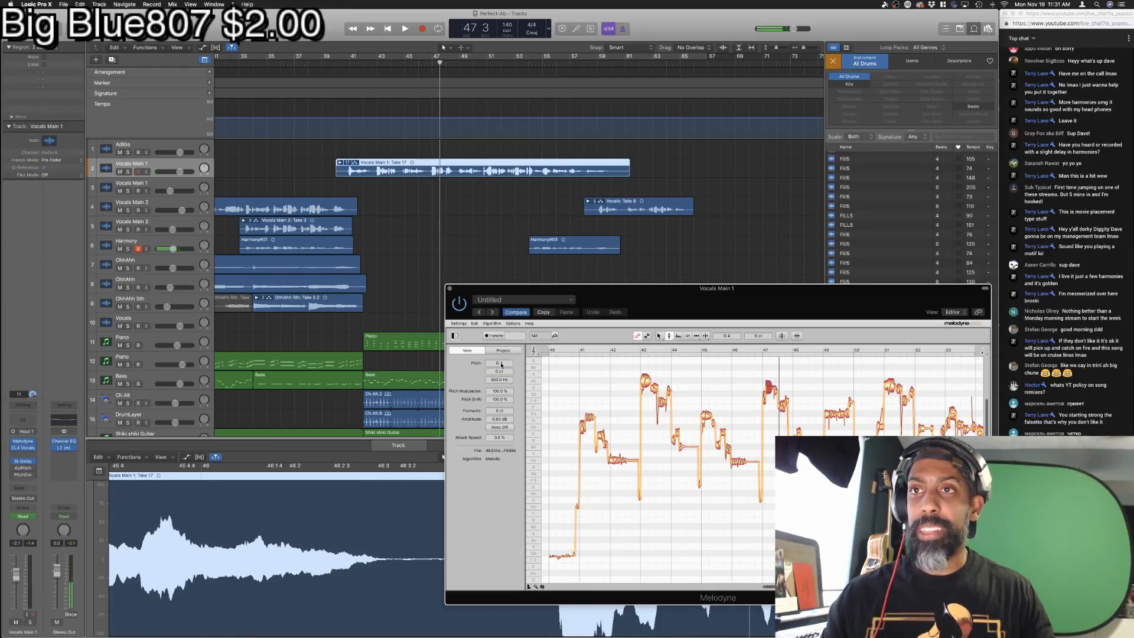
pyautogui.moveTo(501, 364); pyautogui.dragTo(501, 363)
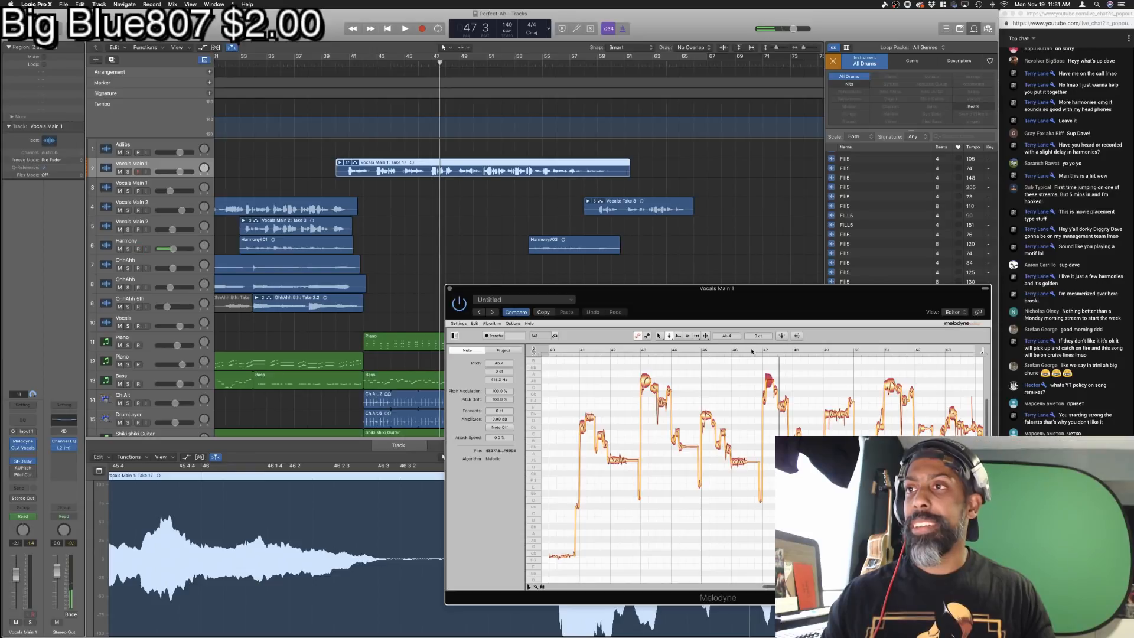
pyautogui.doubleClick(422, 62)
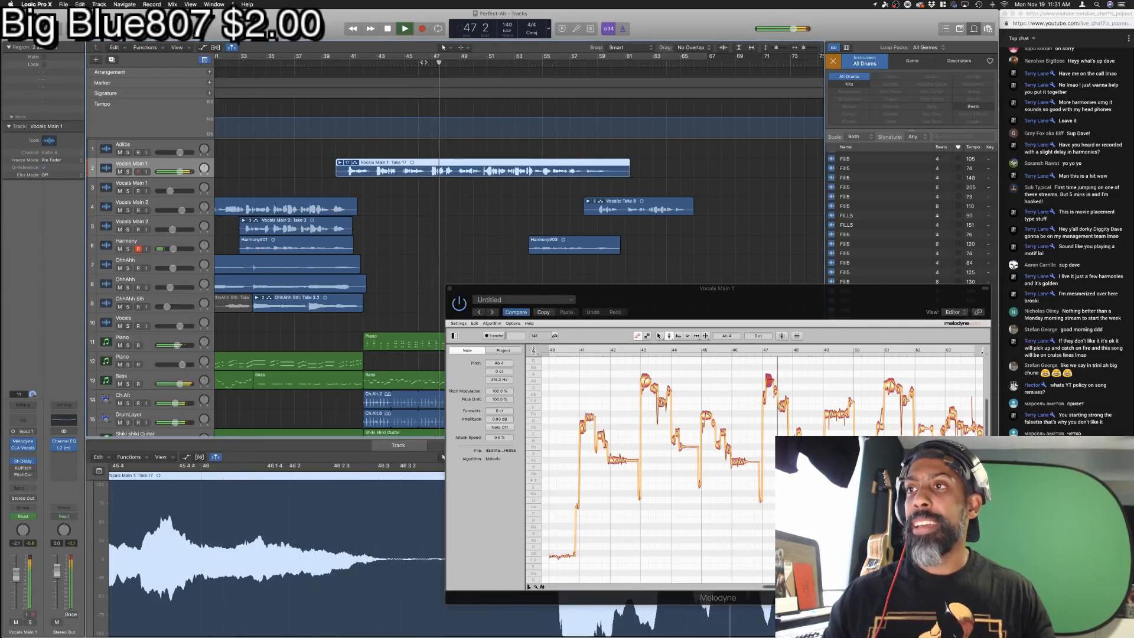
pyautogui.press('space')
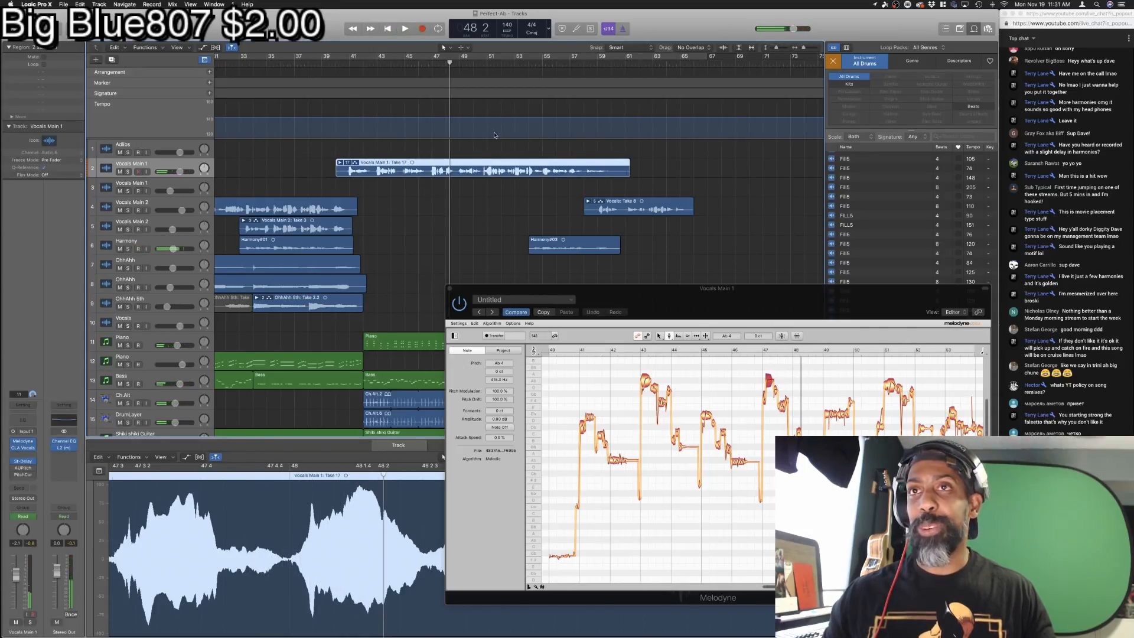
# Step: Replay the vocal from bar 46, raise the lower note within bar 47 to F 4, and audition it from bar 47
pyautogui.doubleClick(425, 64)
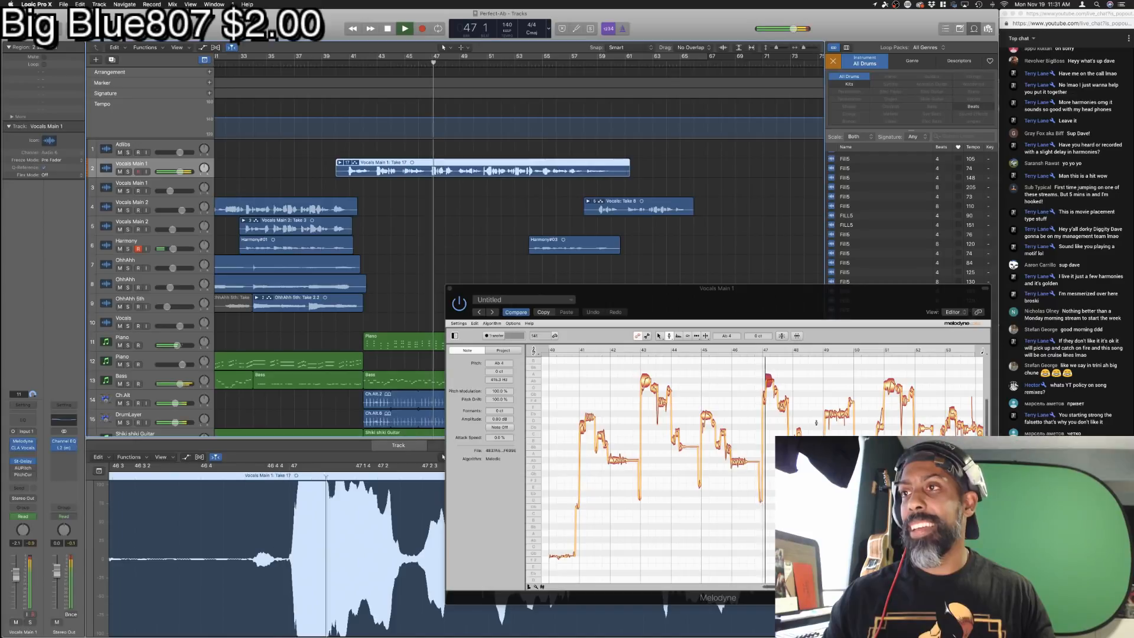
pyautogui.click(780, 408)
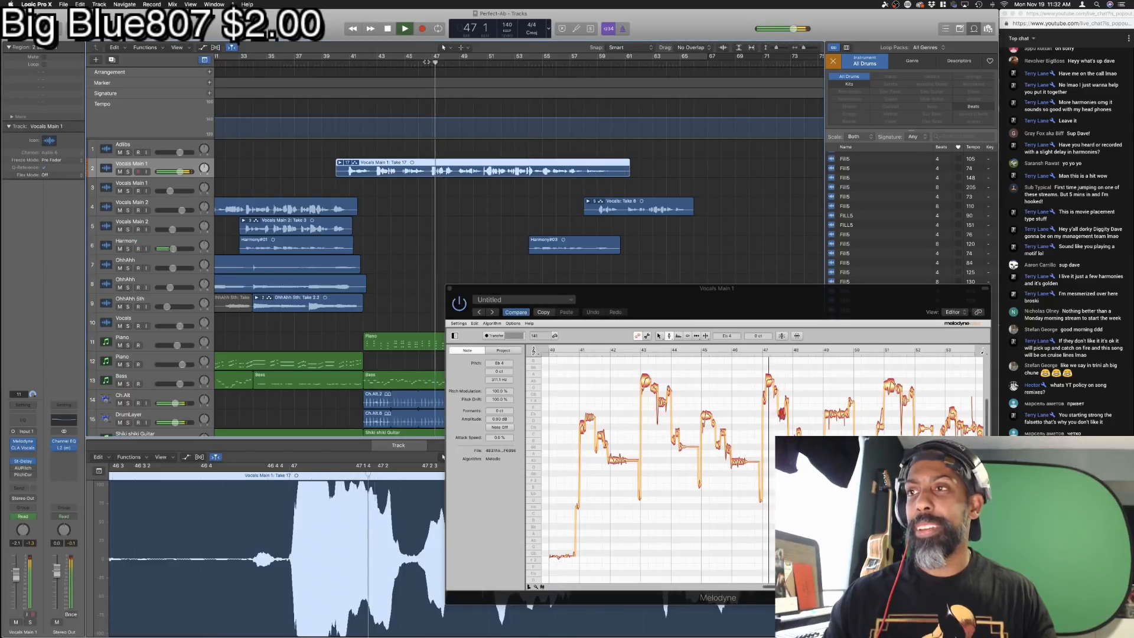
pyautogui.press('space')
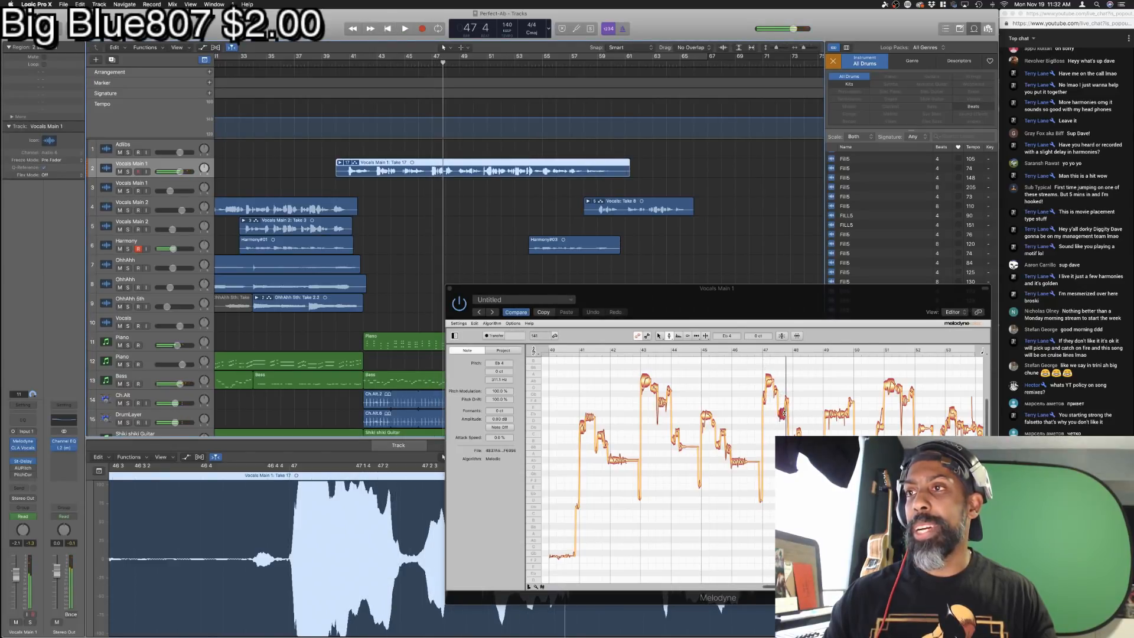
pyautogui.click(783, 413)
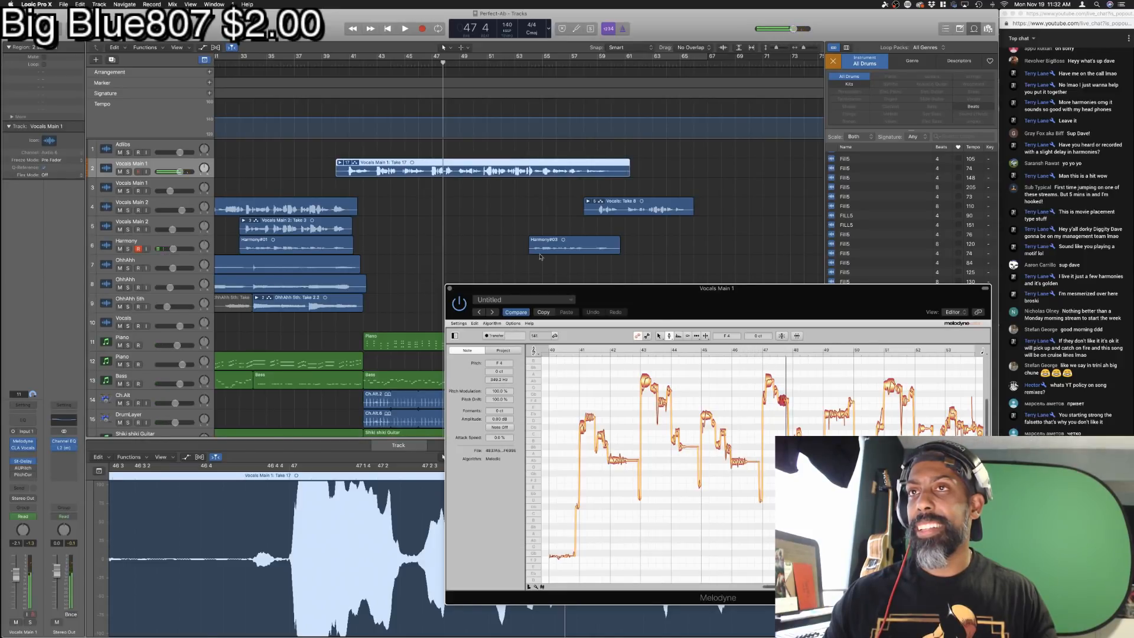
pyautogui.click(431, 62)
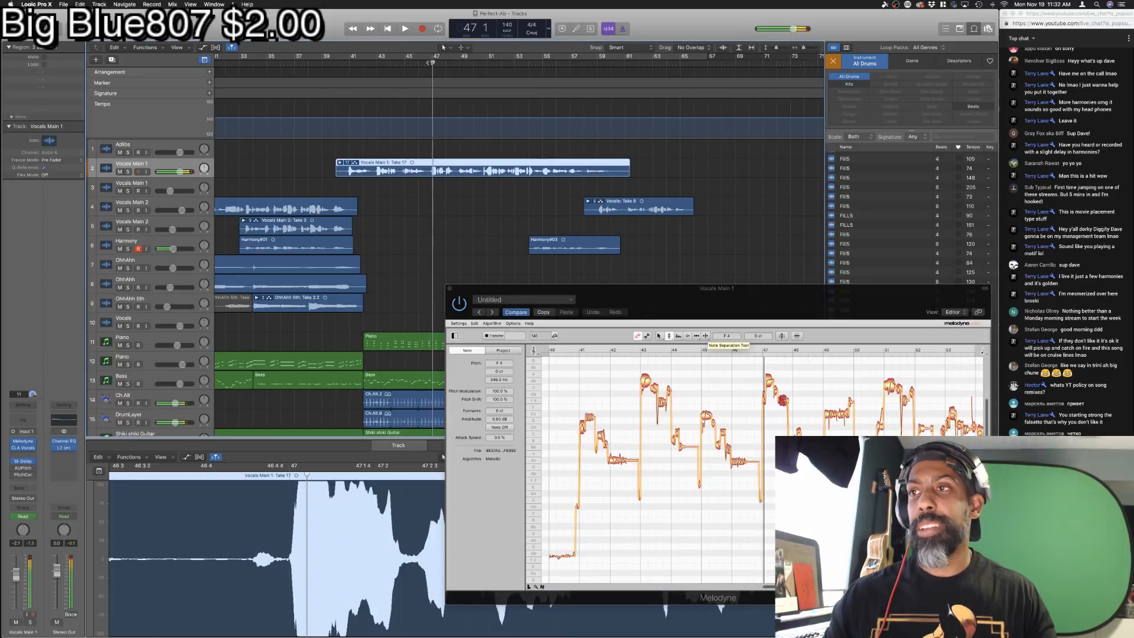
pyautogui.press('space')
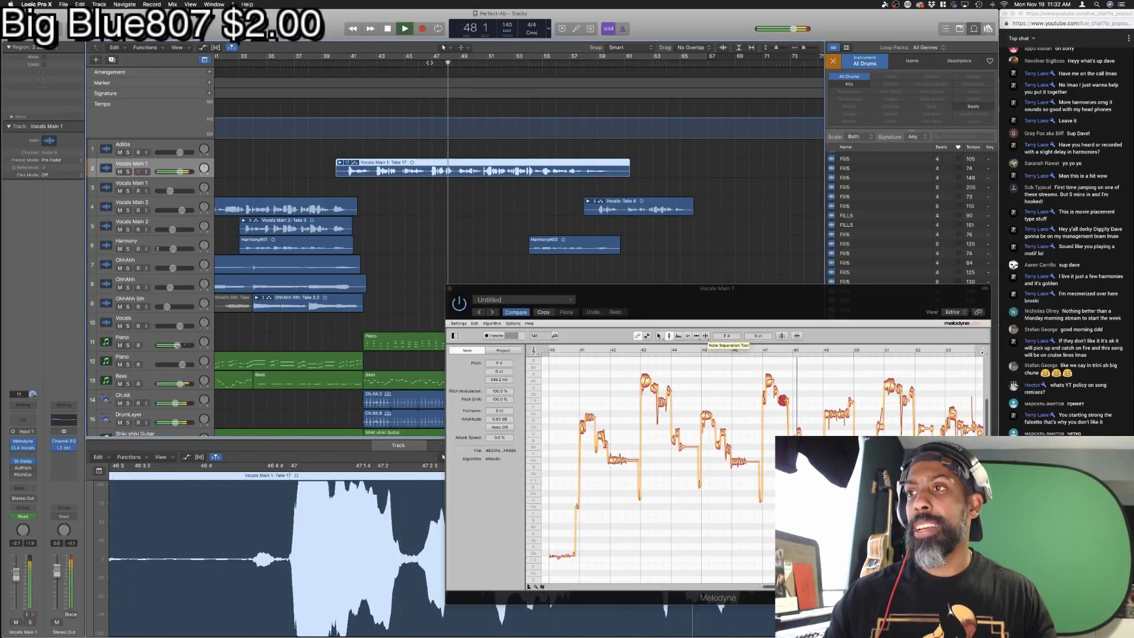
pyautogui.press('space')
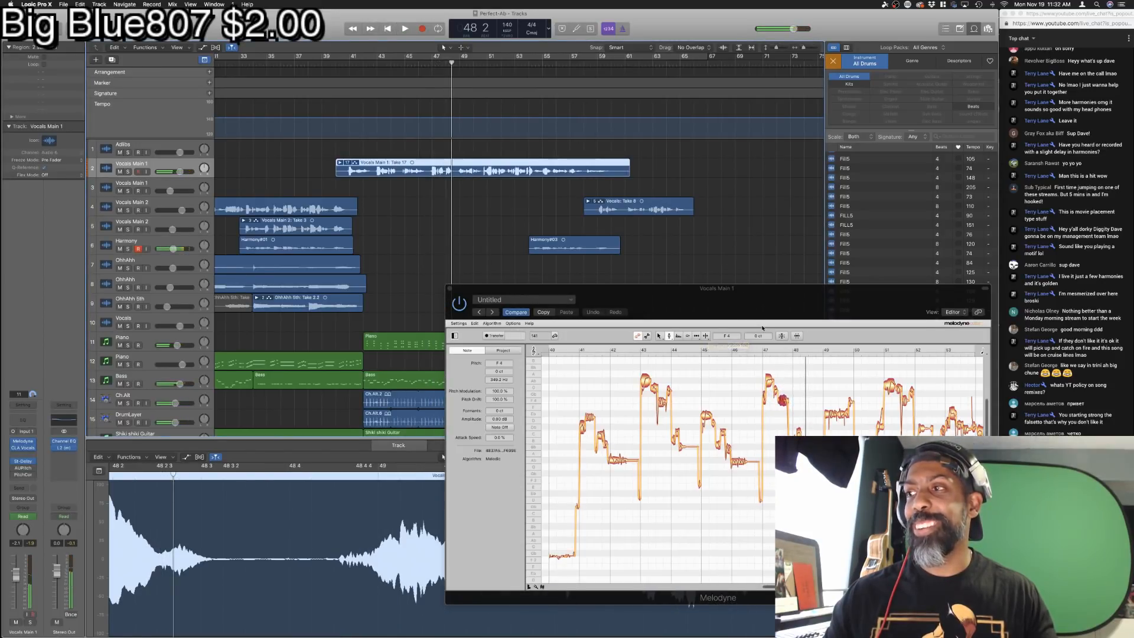
# Step: Play the vocal from bar 46 to bar 51 and tune the high note at bar 51 to Ab 4, 0 cents
pyautogui.click(423, 63)
pyautogui.press('space')
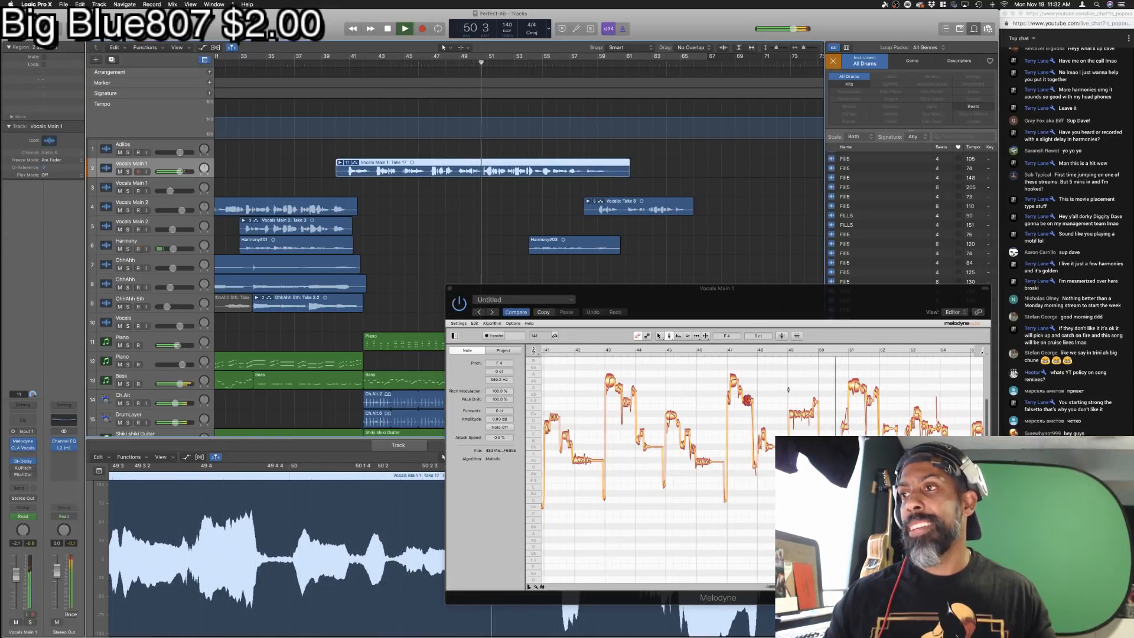
pyautogui.click(818, 387)
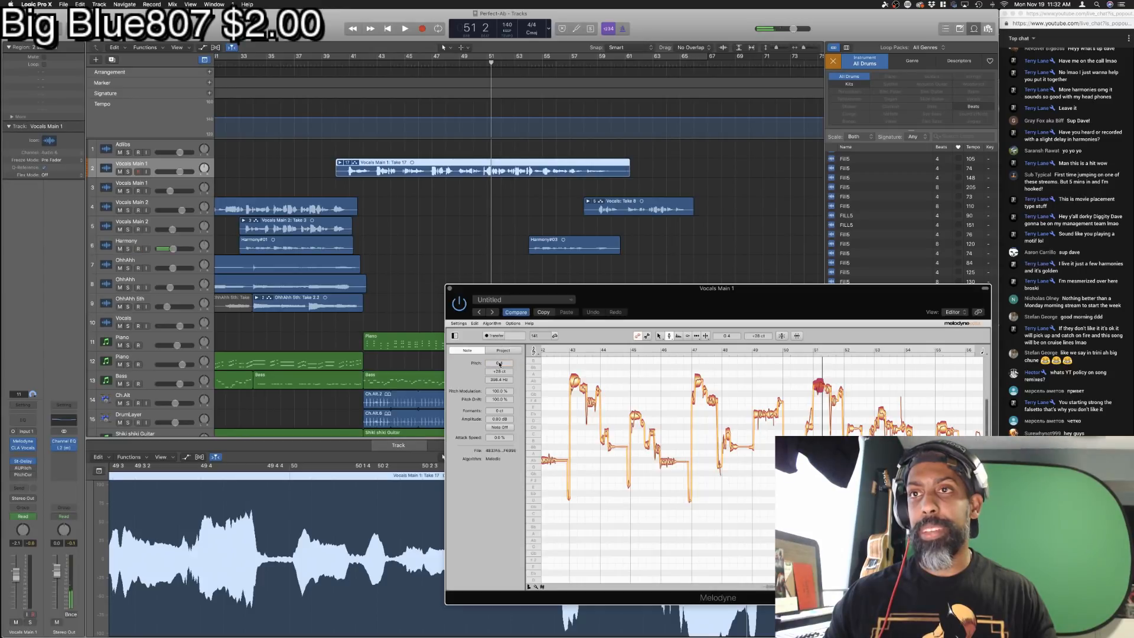
pyautogui.moveTo(495, 370); pyautogui.dragTo(499, 359)
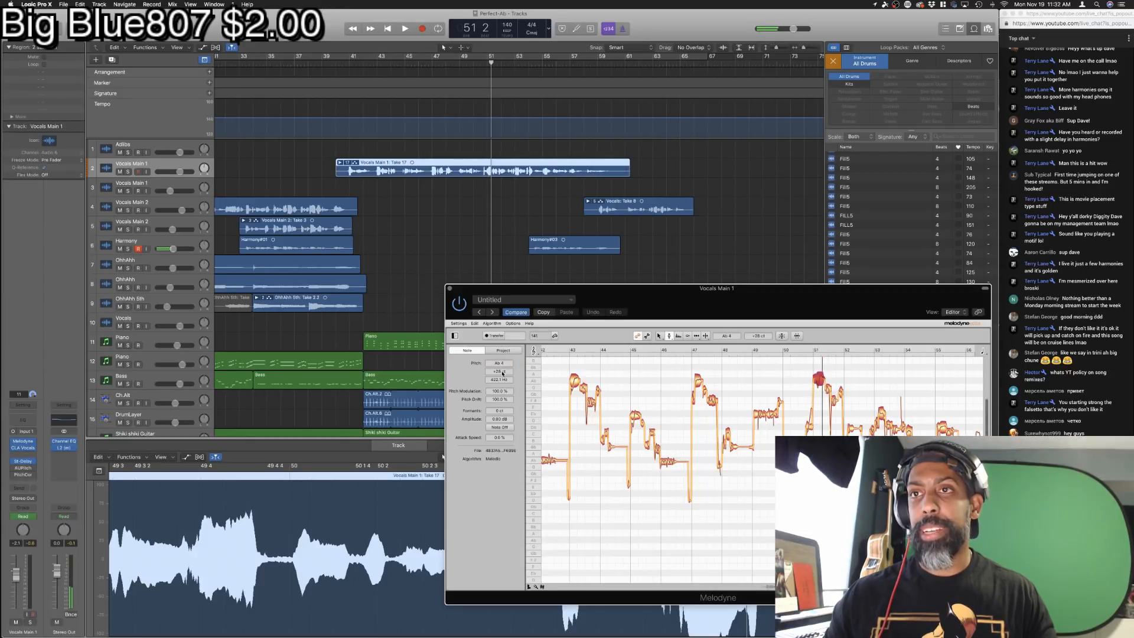
pyautogui.press('Return')
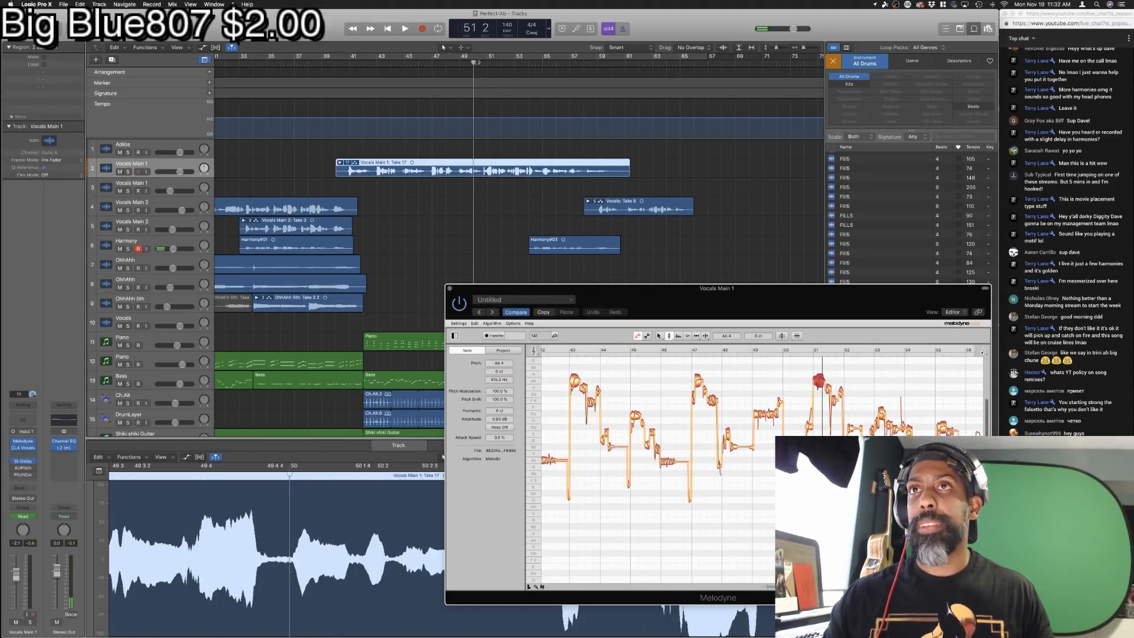
# Step: Play the vocal from bar 50 to bar 60, and restart playback from bar 40 to review the tuned take
pyautogui.press('space')
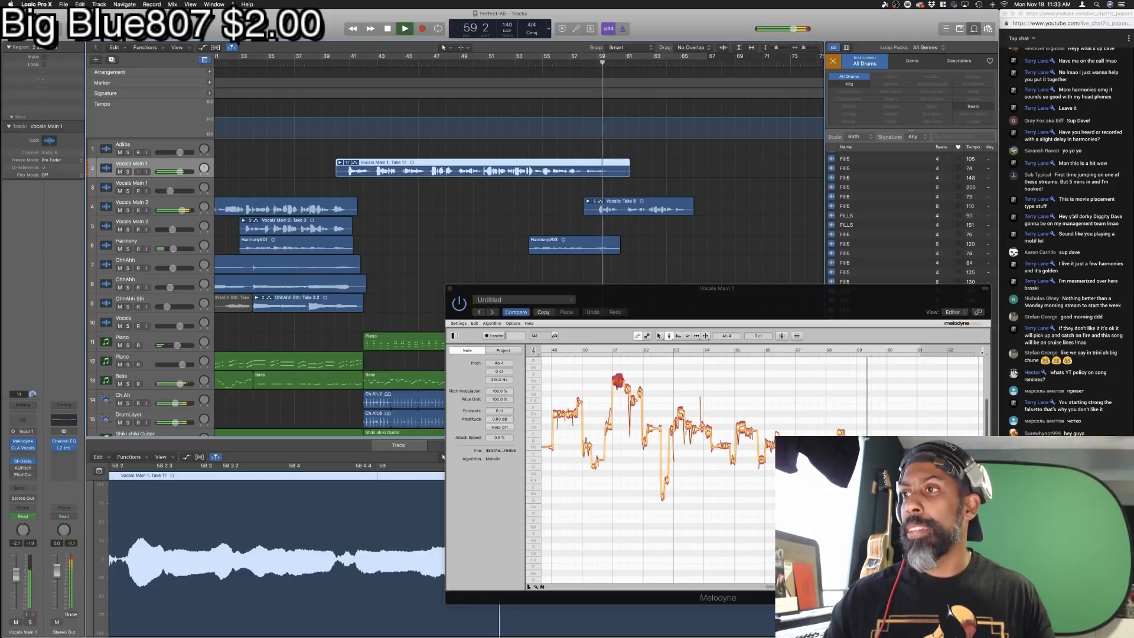
pyautogui.press('space')
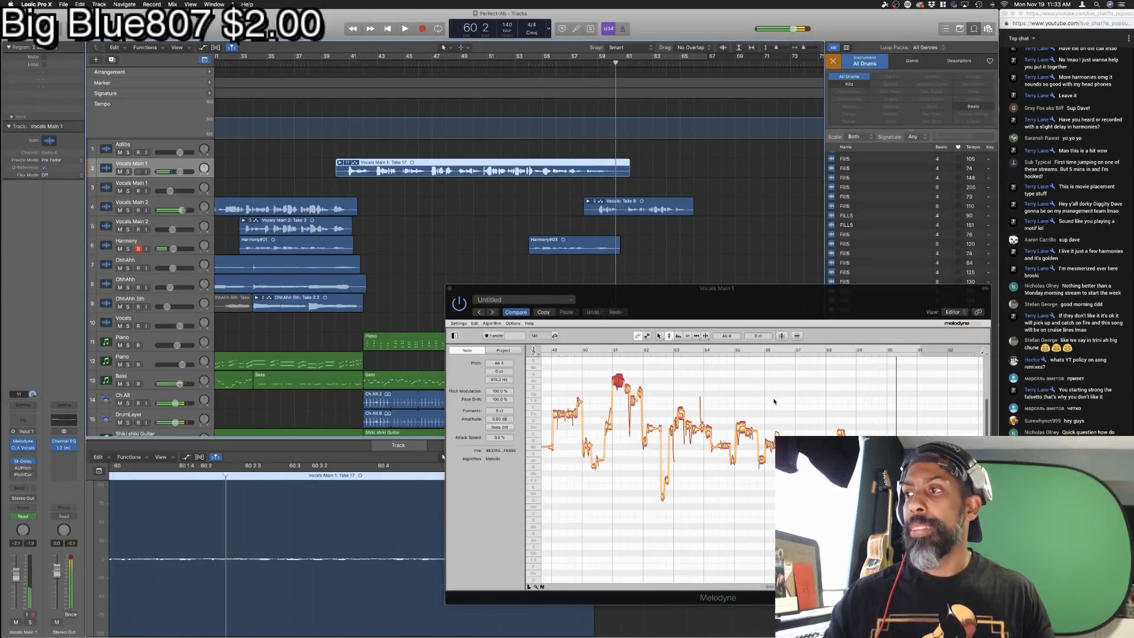
pyautogui.click(337, 64)
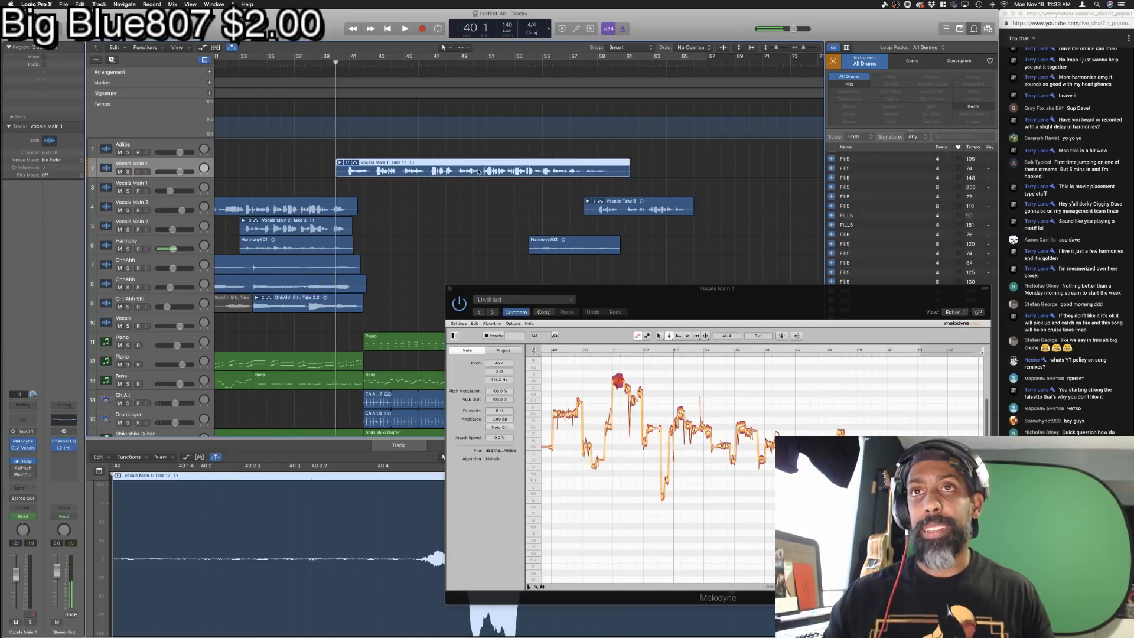
pyautogui.hscroll(-5, 383, 129)
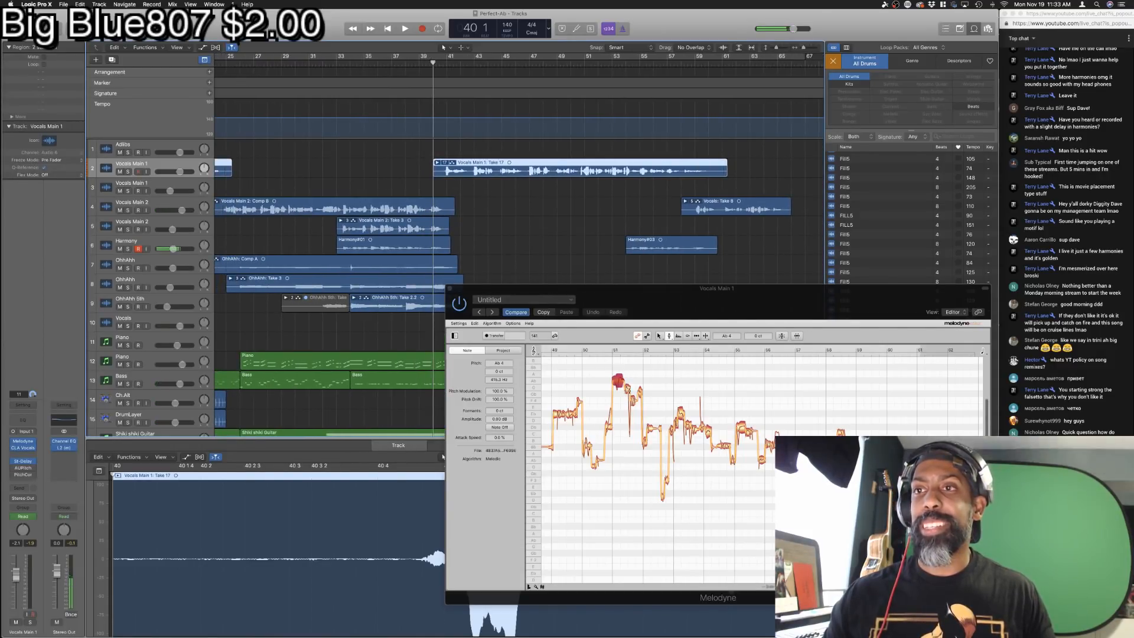
pyautogui.hscroll(-10, 628, 390)
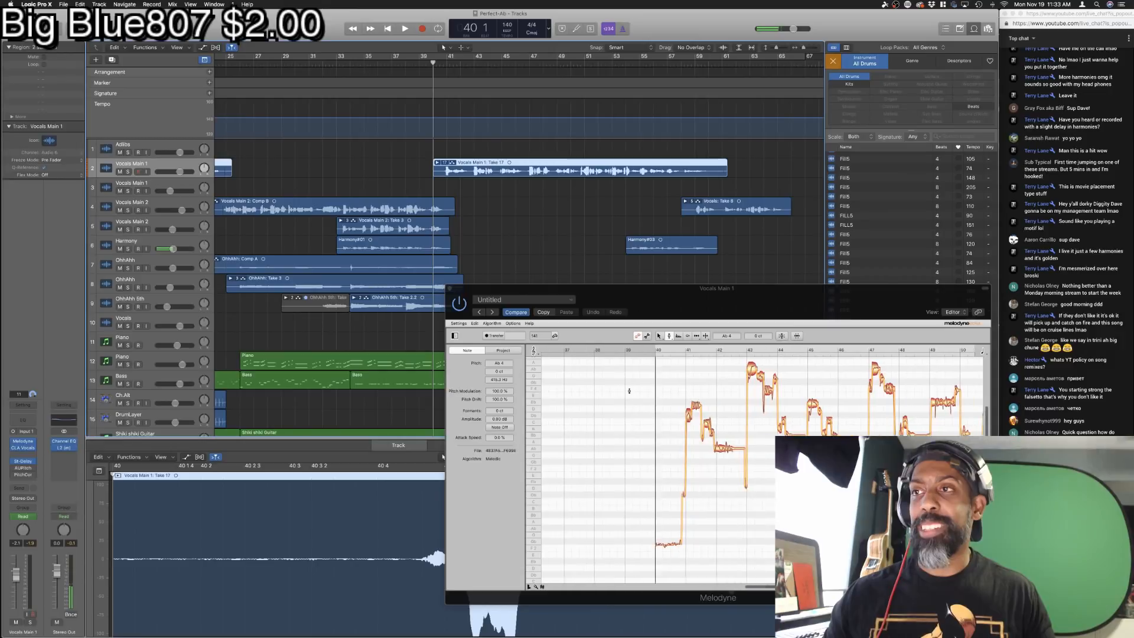
pyautogui.hscroll(1, 629, 391)
pyautogui.press('space')
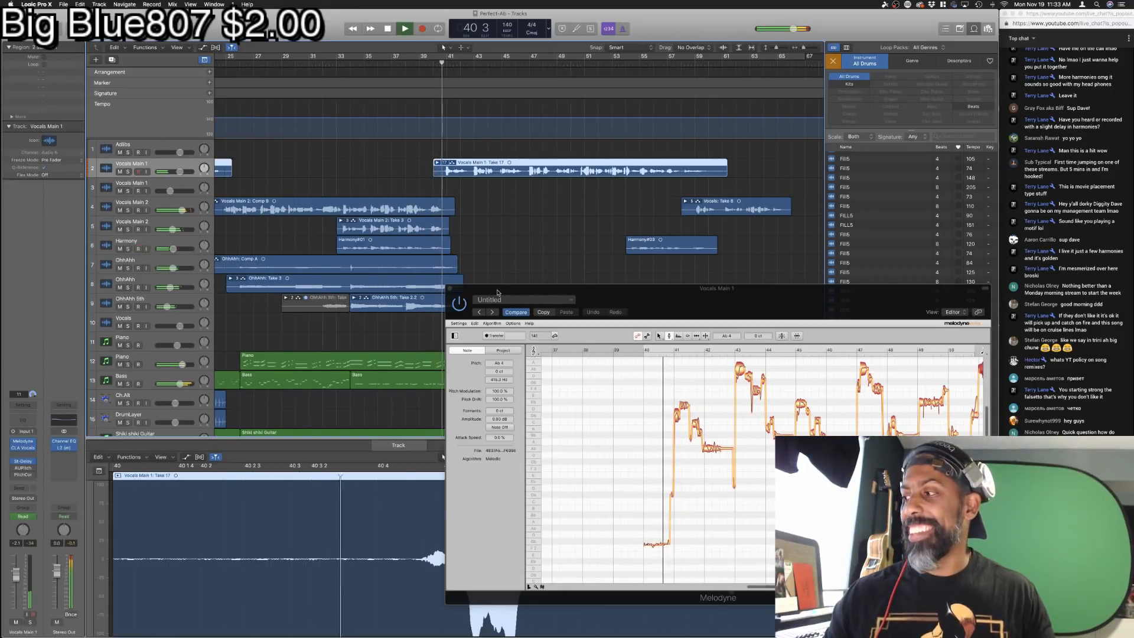
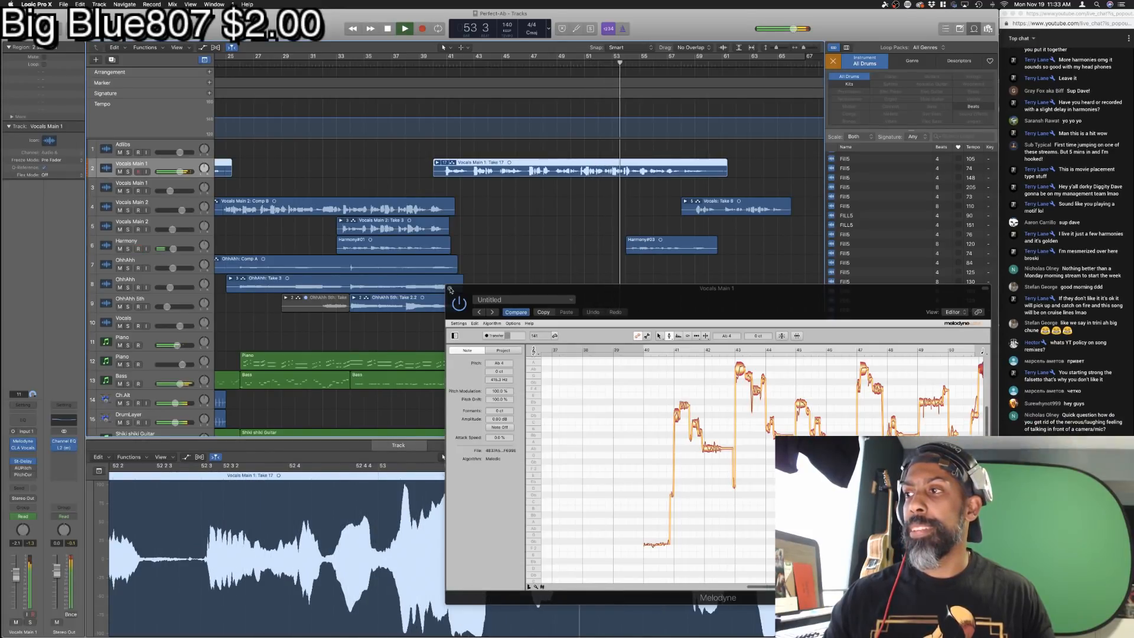
# Step: Close the Melodyne editor, stop playback, and remove Melodyne from the Vocals Main 1 channel's inserts
pyautogui.click(449, 289)
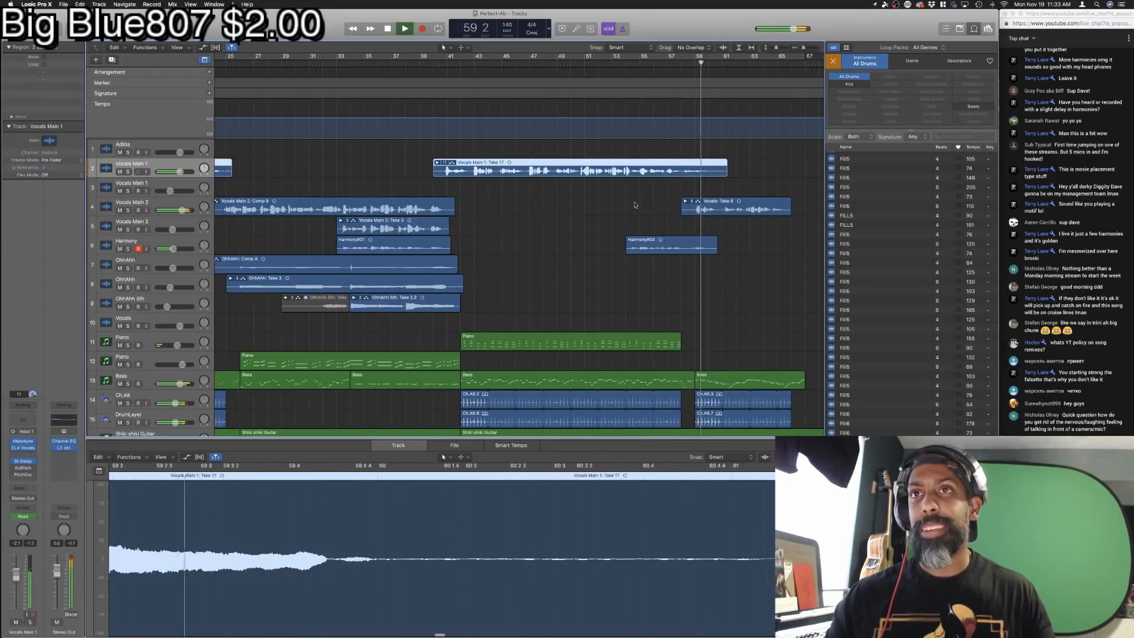
pyautogui.press('space')
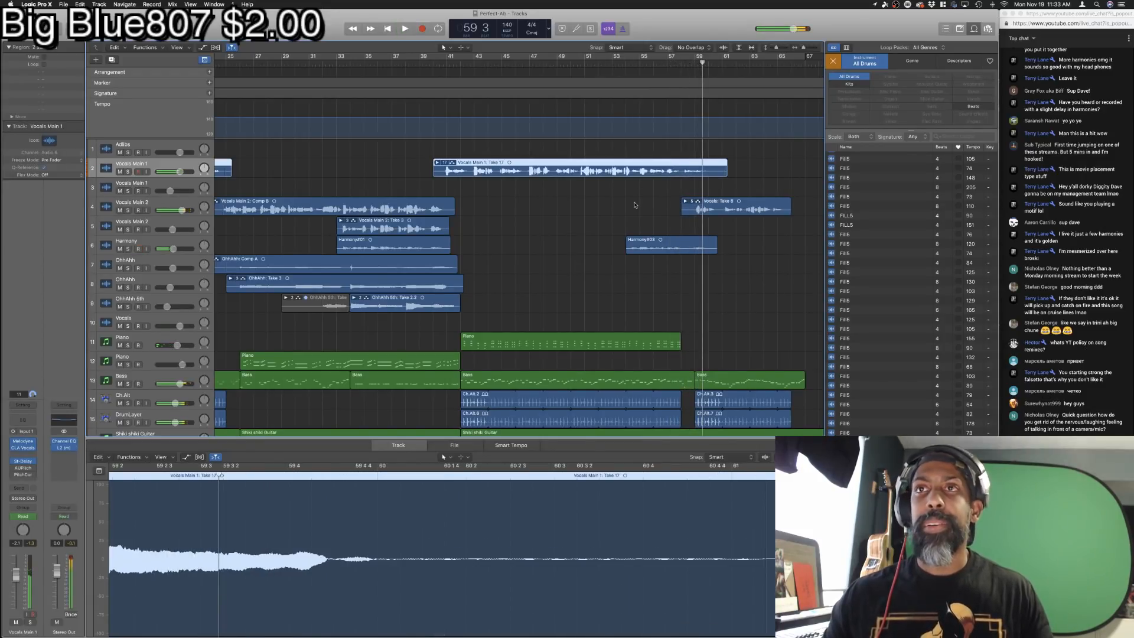
pyautogui.click(435, 63)
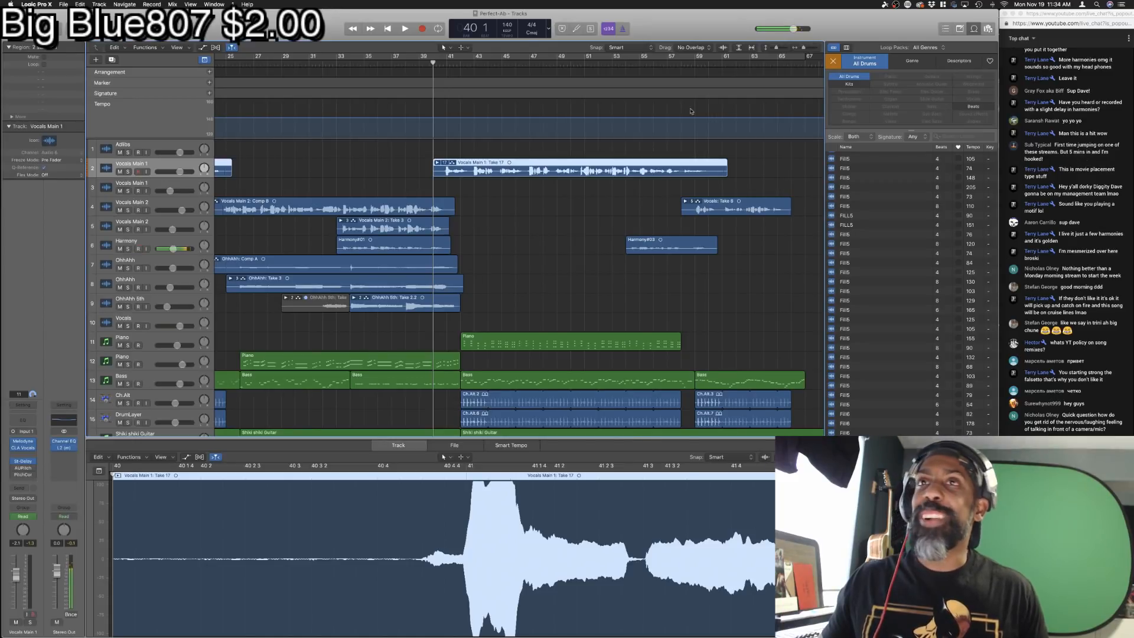
pyautogui.click(420, 63)
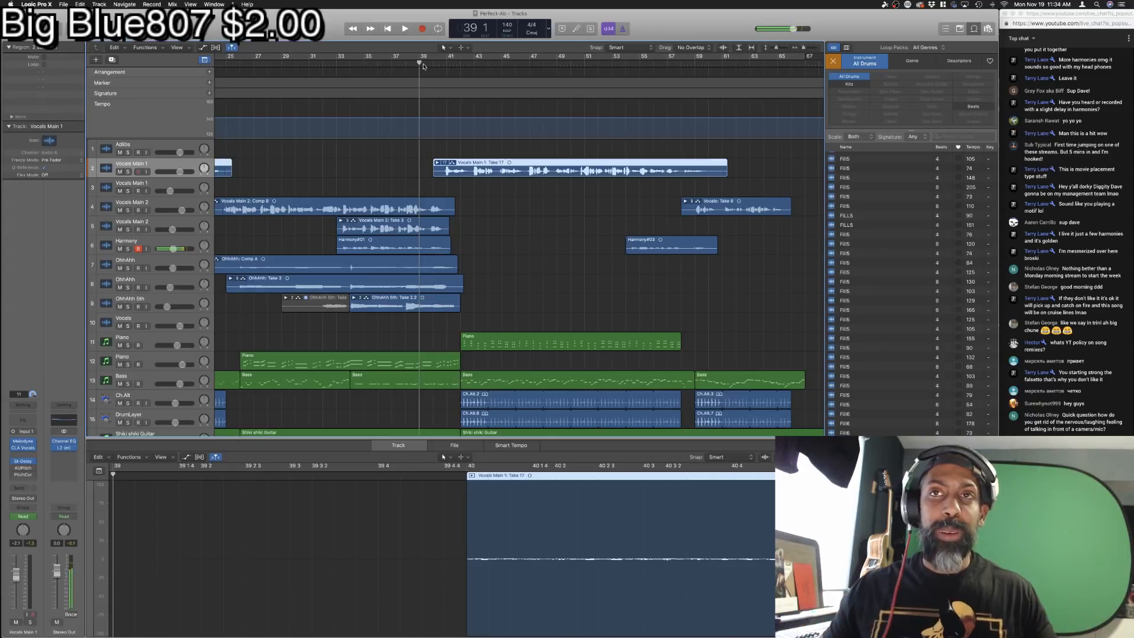
pyautogui.click(432, 63)
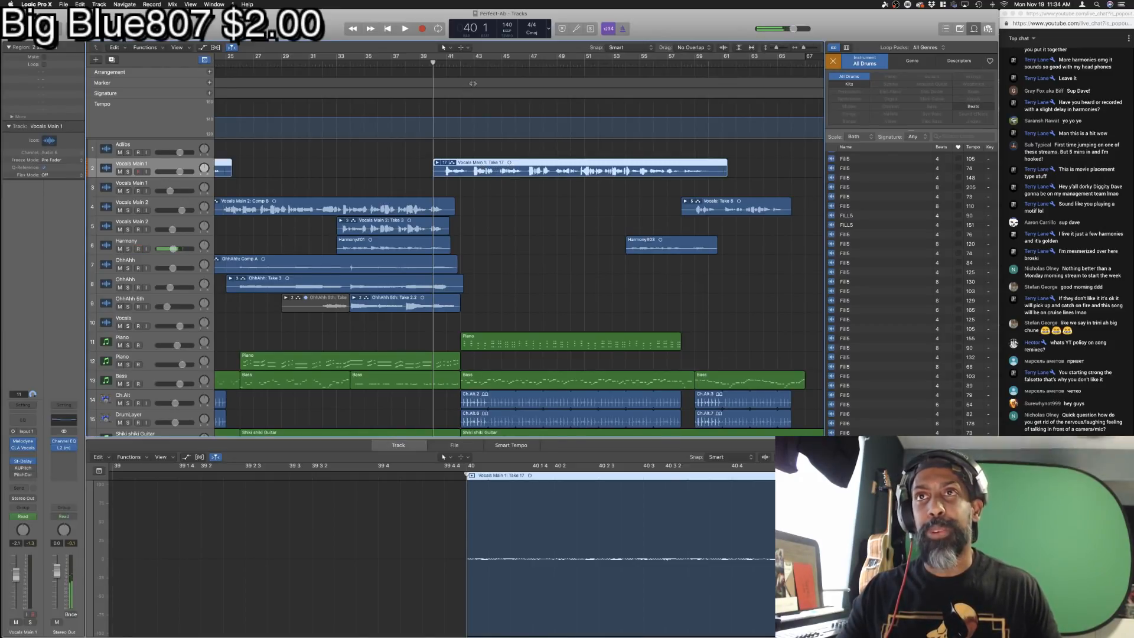
pyautogui.click(473, 64)
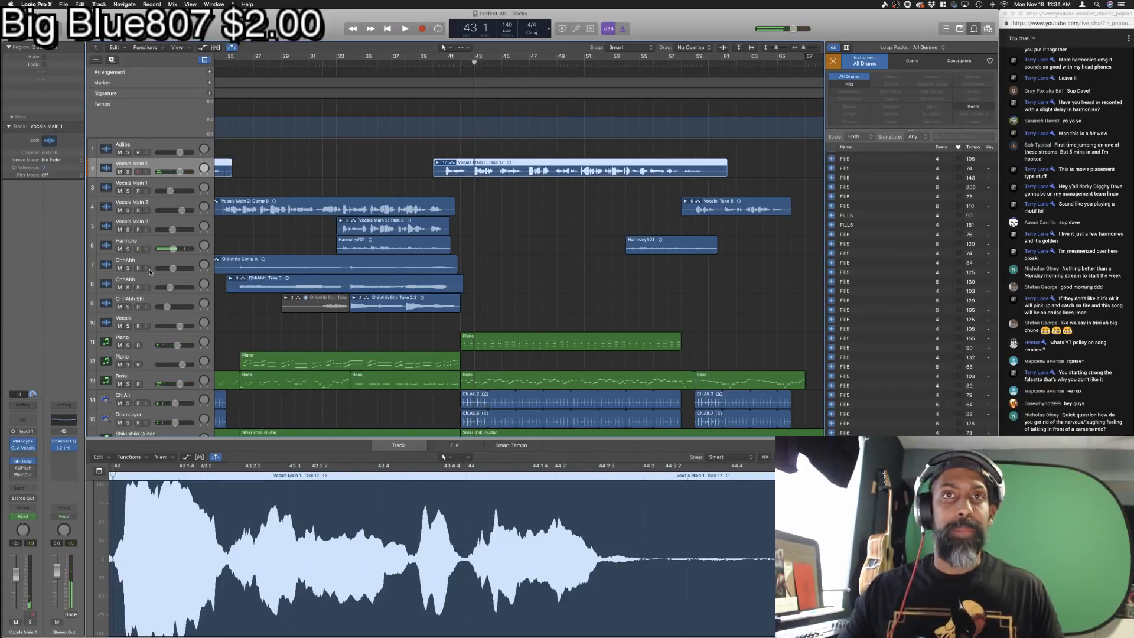
pyautogui.click(33, 445)
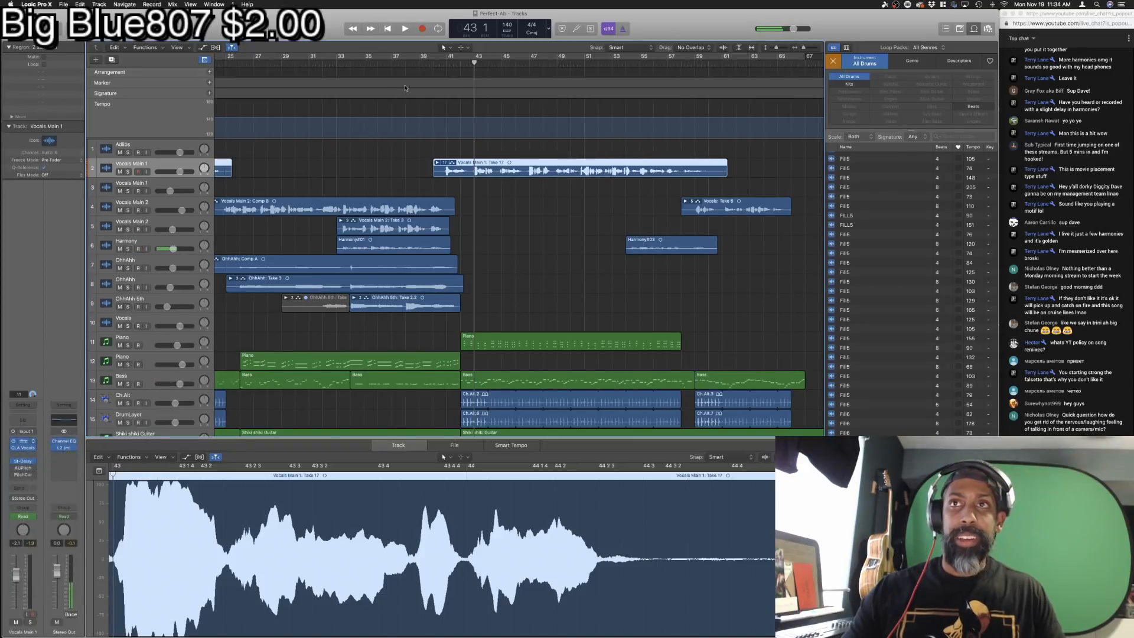
# Step: Arm Vocals Main 1 and record a new take from bar 40 to bar 61
pyautogui.click(432, 64)
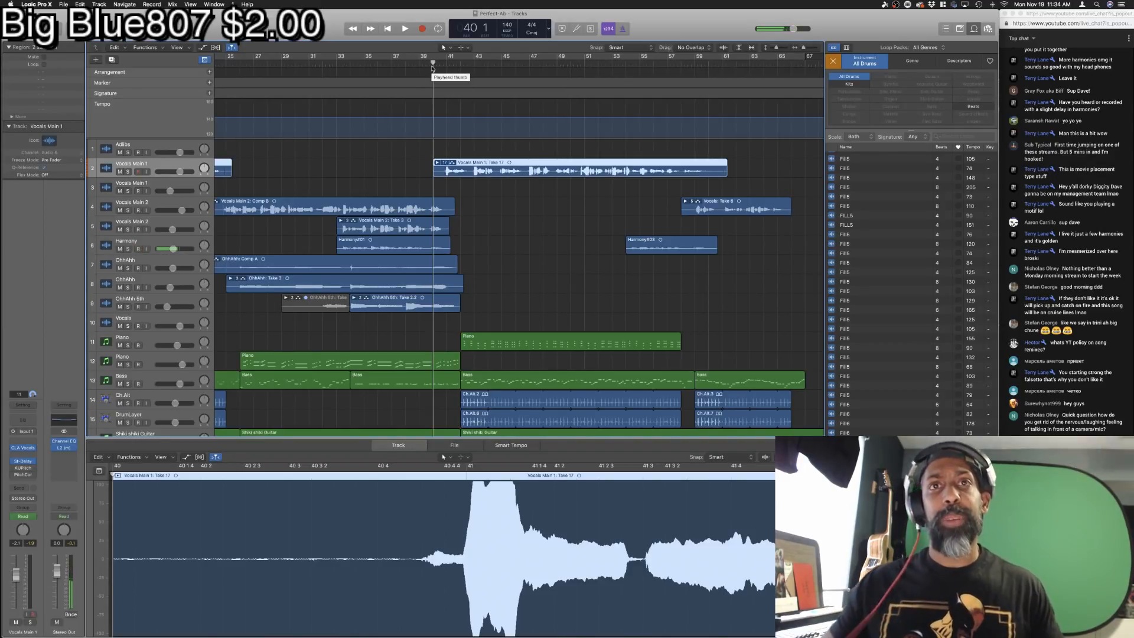
pyautogui.click(138, 172)
pyautogui.press('r')
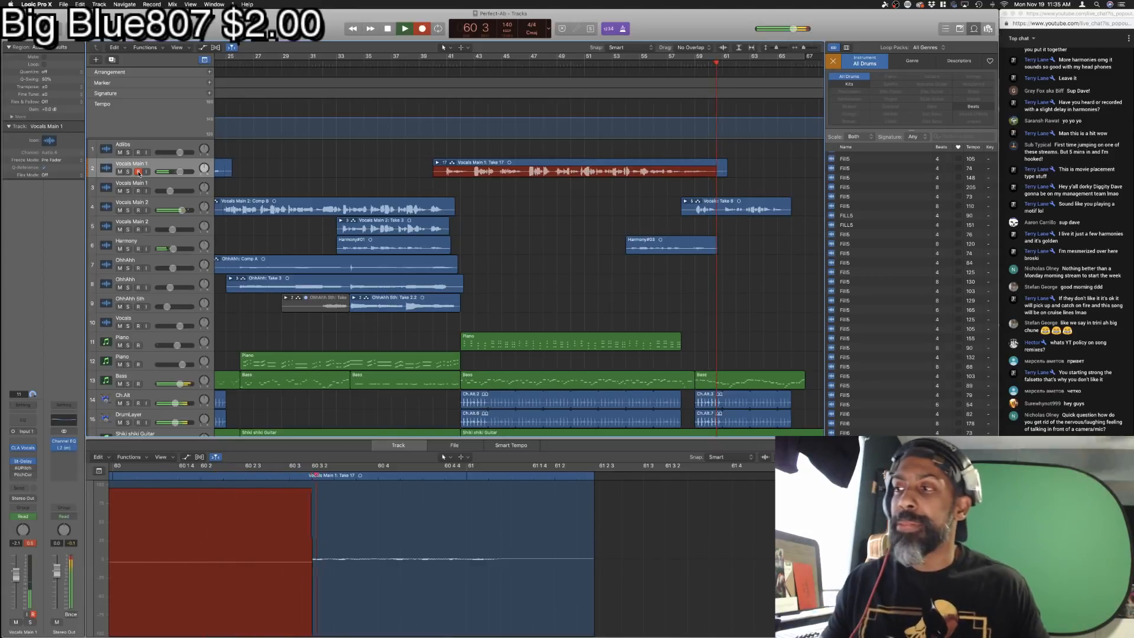
pyautogui.press('space')
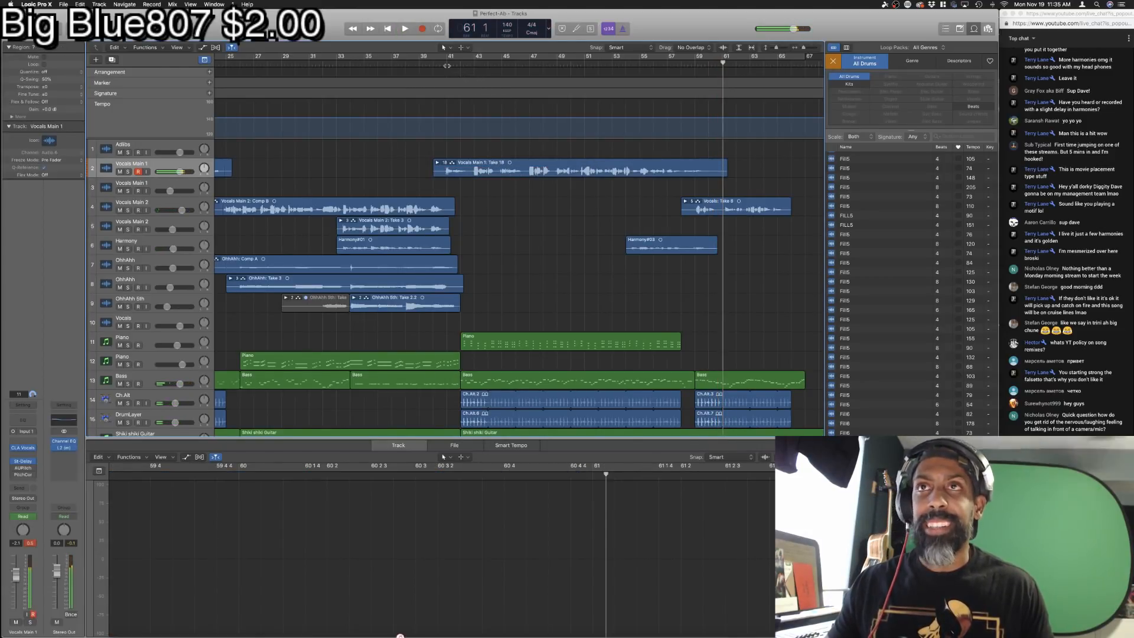
# Step: Play back the newly recorded take up to bar 60 with the second-verse take folder expanded
pyautogui.press('space')
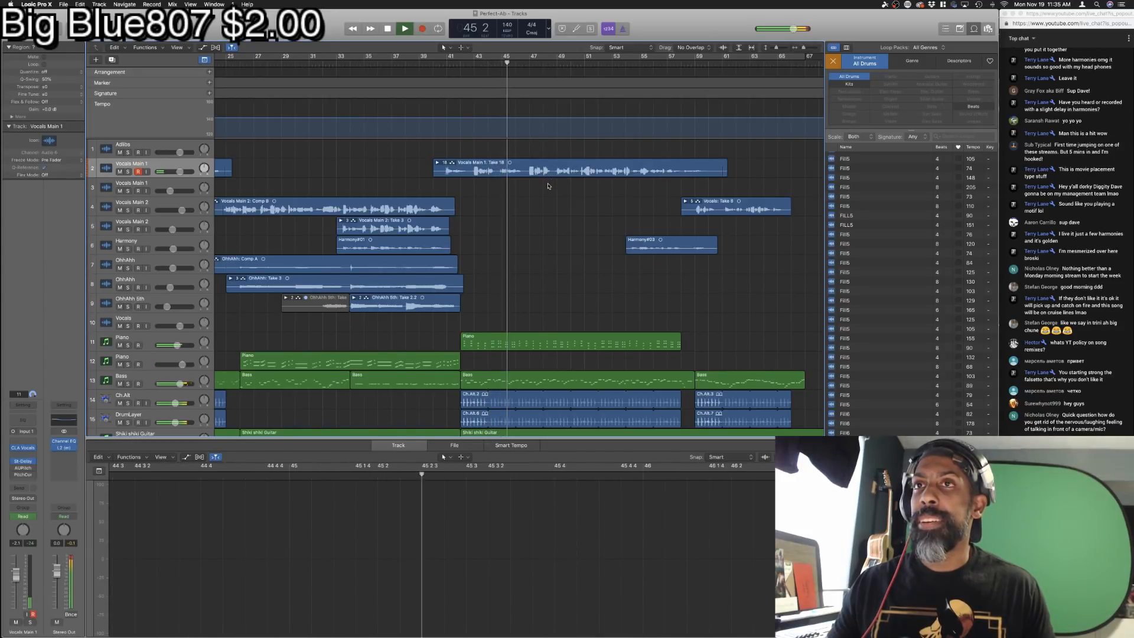
pyautogui.click(437, 163)
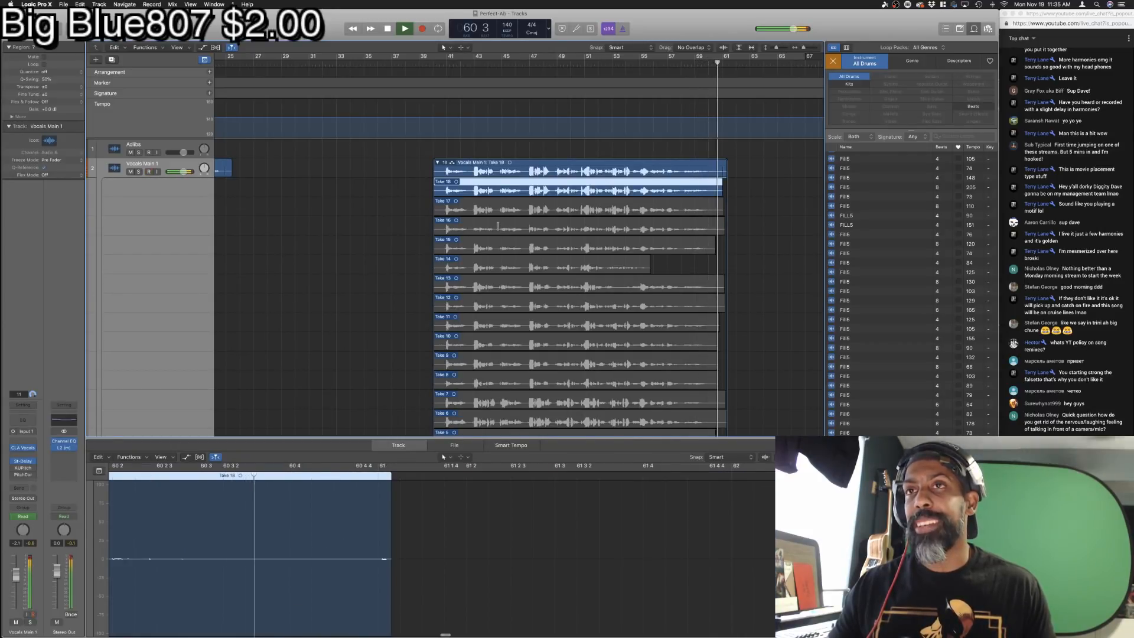
pyautogui.press('space')
# Step: Switch the second-verse vocal to Take 16 and audition it from bar 40 to bar 60
pyautogui.click(481, 227)
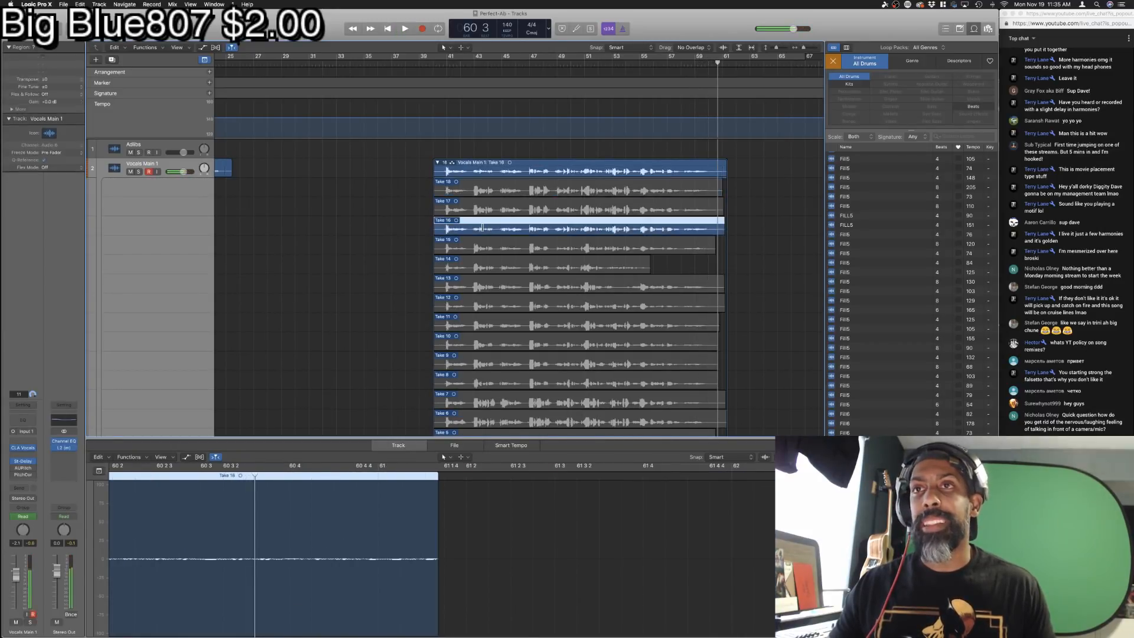
pyautogui.click(433, 66)
pyautogui.press('space')
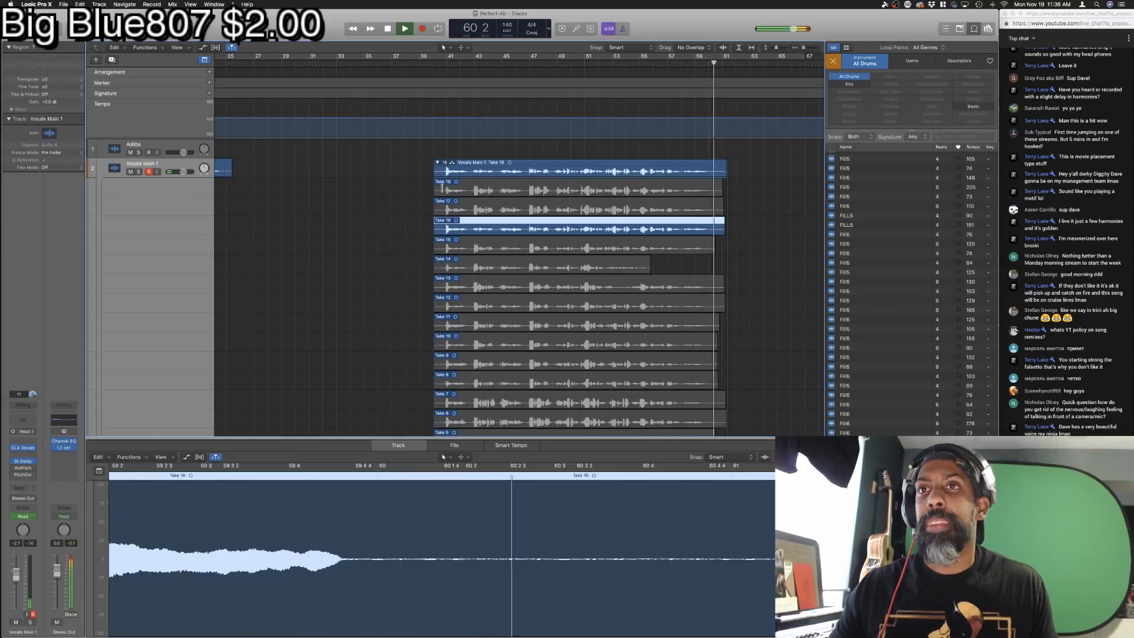
pyautogui.press('space')
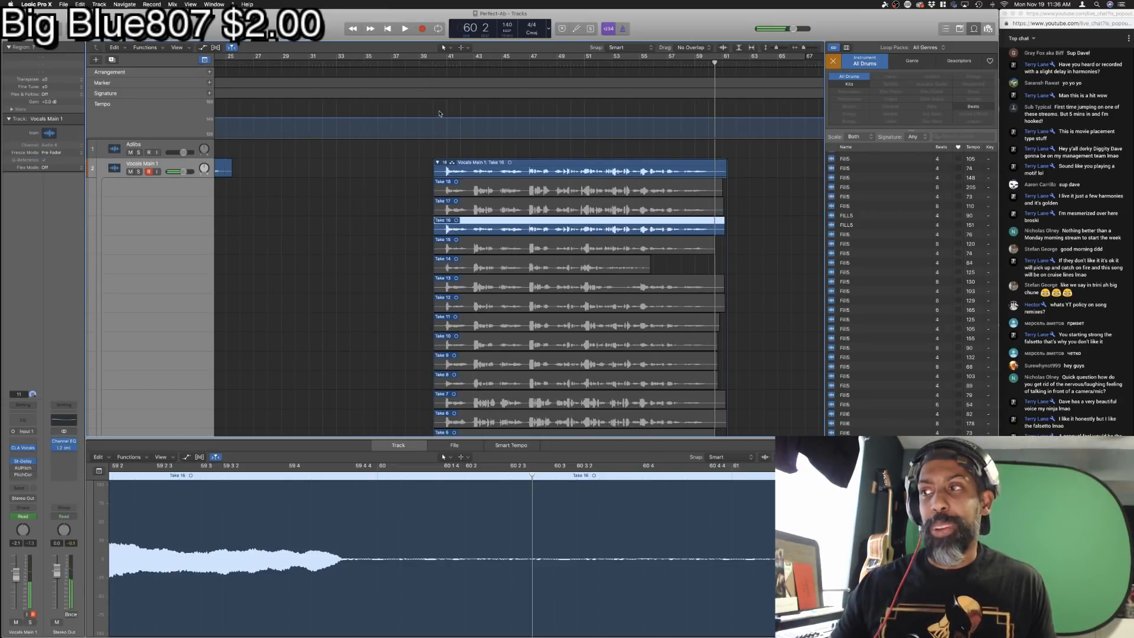
# Step: Switch the second-verse vocal to Take 18 and play it through to bar 60 for comparison
pyautogui.click(448, 189)
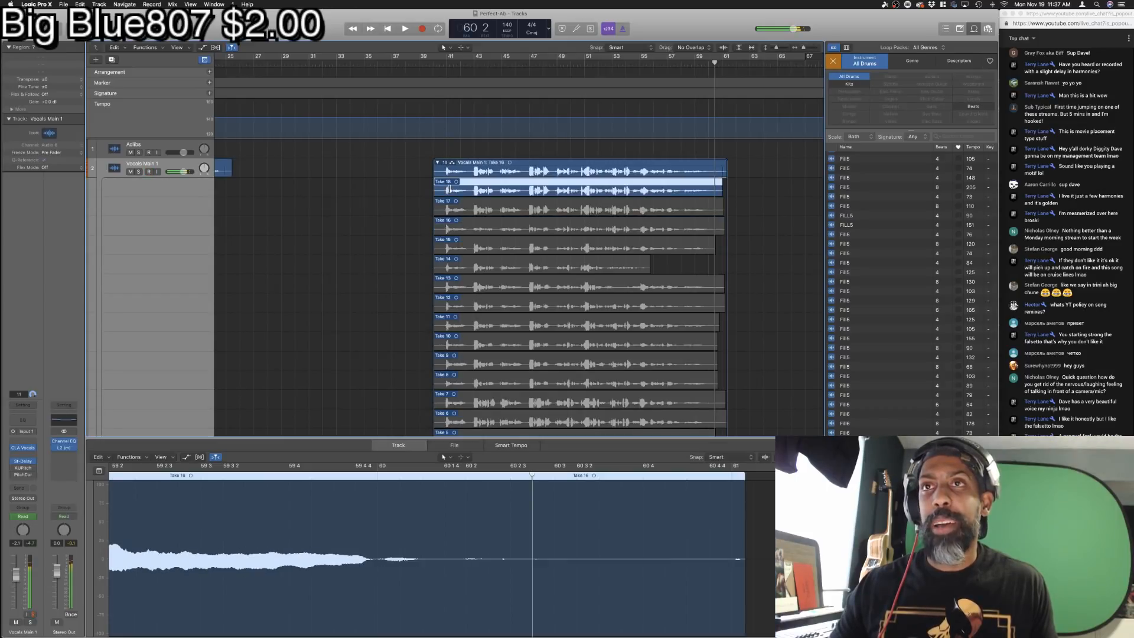
pyautogui.click(422, 66)
pyautogui.press('space')
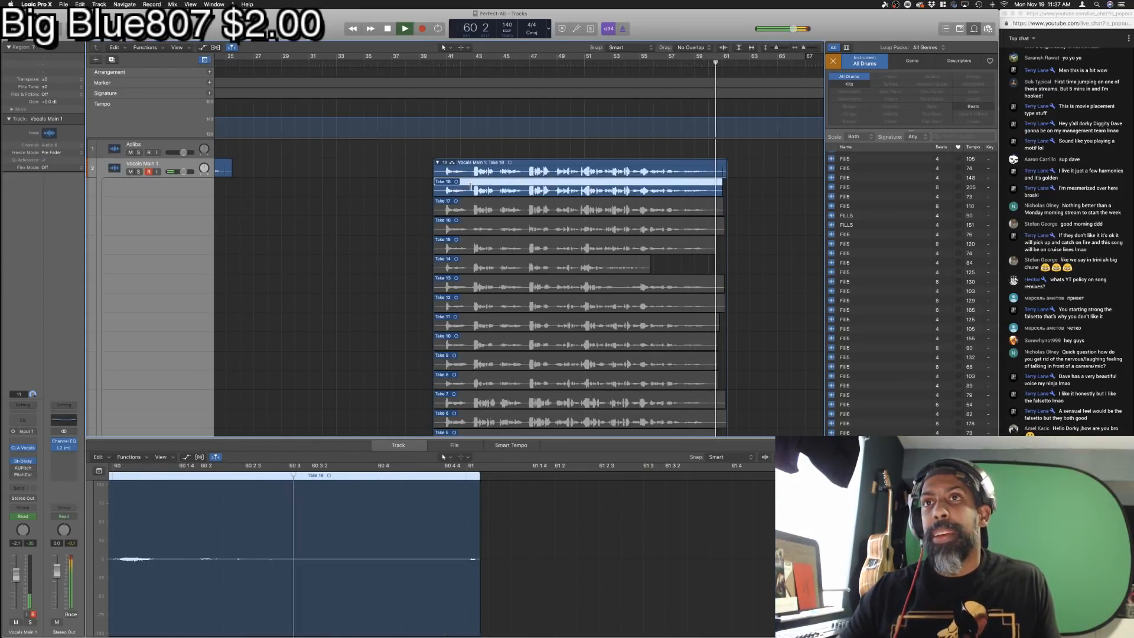
# Step: Make Take 16 the active second-verse vocal, replay it to bar 60, and collapse the take folder
pyautogui.click(456, 218)
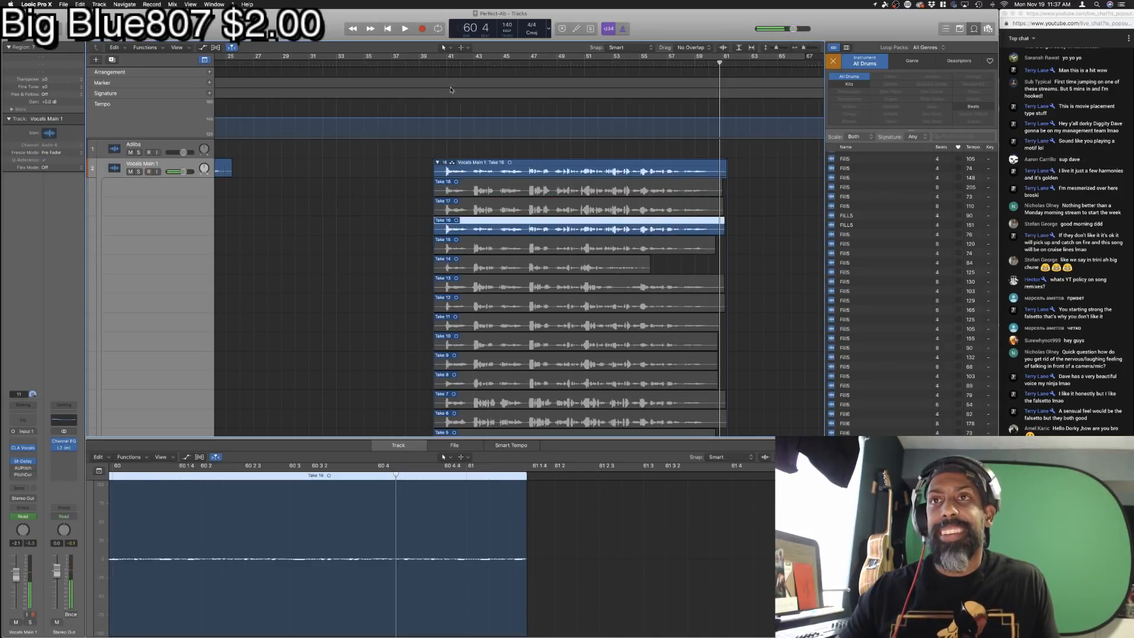
pyautogui.click(439, 69)
pyautogui.press('space')
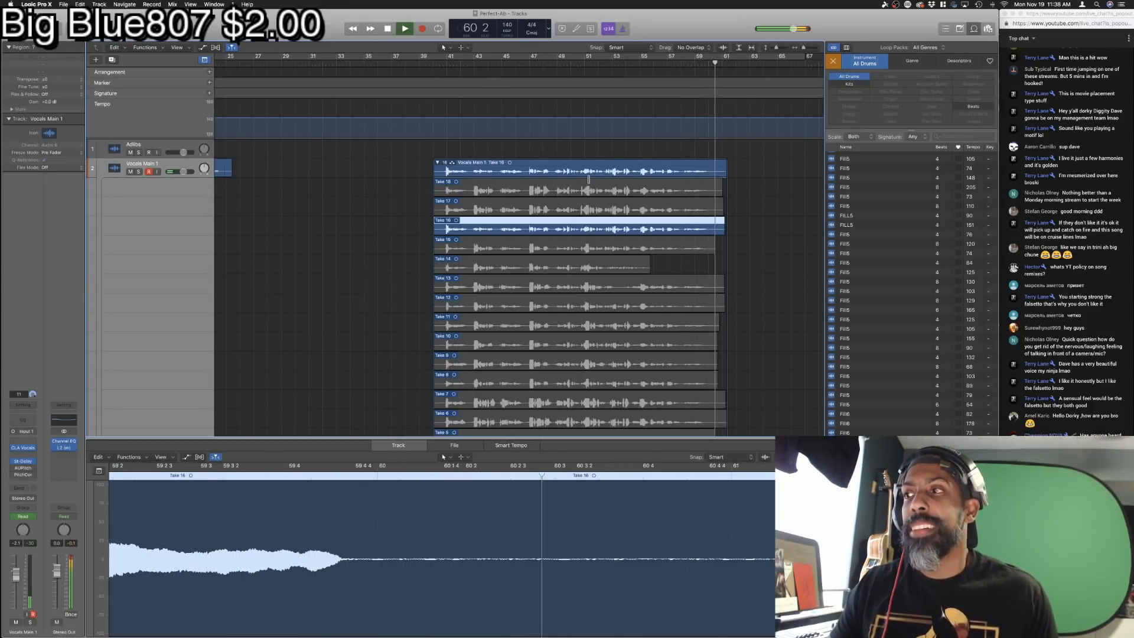
pyautogui.click(438, 163)
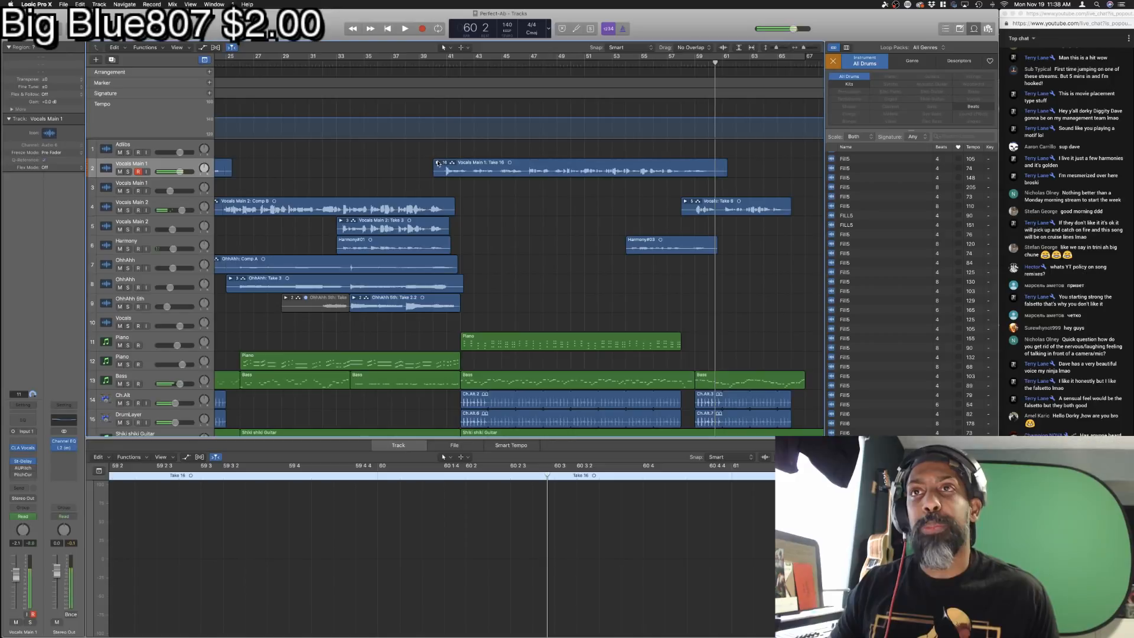
# Step: Look over the arrangement from the intro and examine the takes inside the first-verse Vocals Main 1 folder
pyautogui.hscroll(-10, 483, 168)
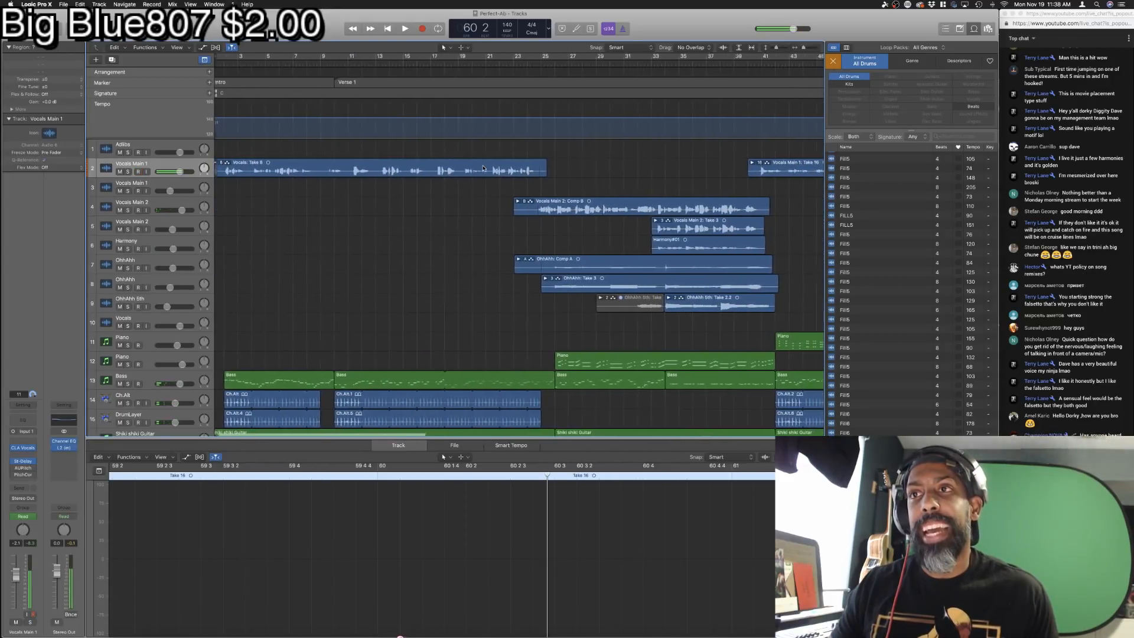
pyautogui.scroll(-10, 483, 168)
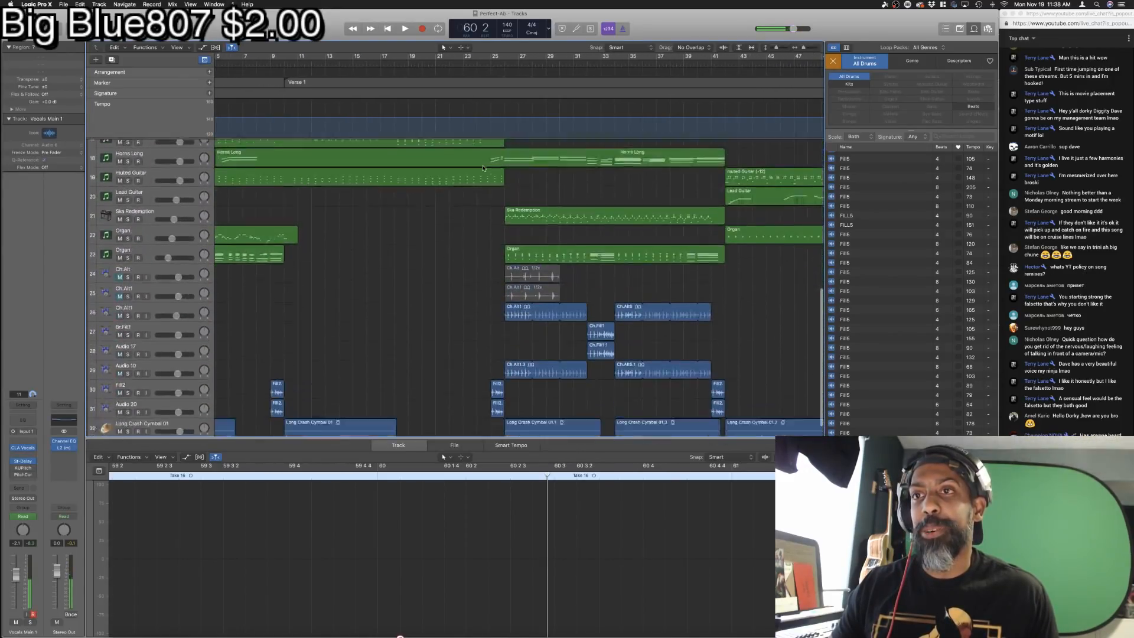
pyautogui.scroll(10, 482, 168)
pyautogui.hscroll(-2, 258, 169)
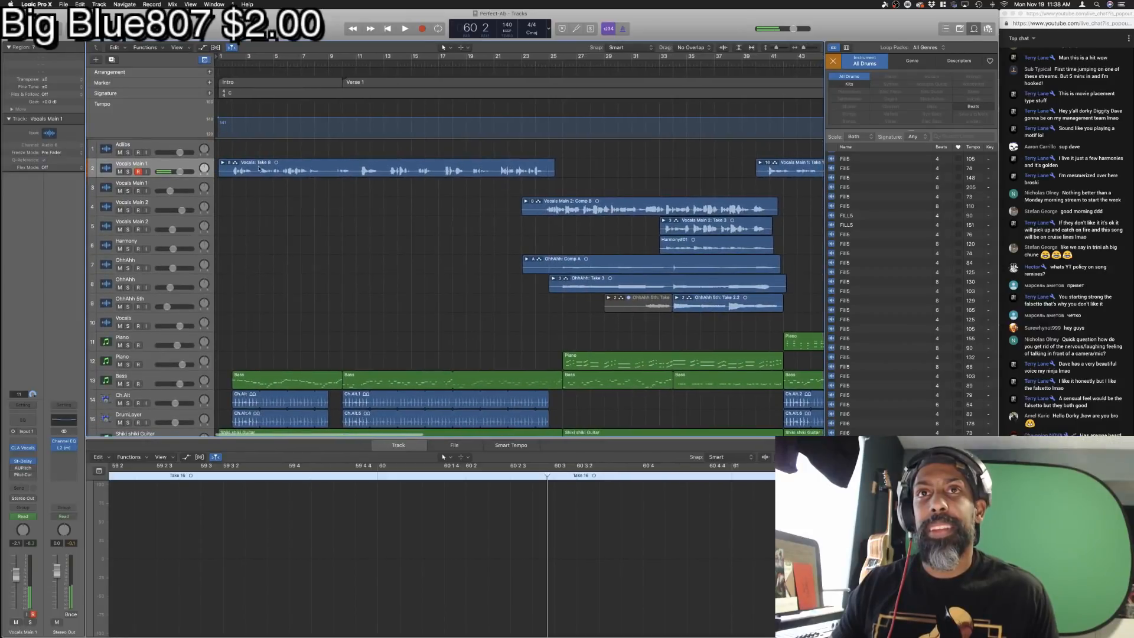
pyautogui.click(222, 162)
pyautogui.scroll(-5, 275, 276)
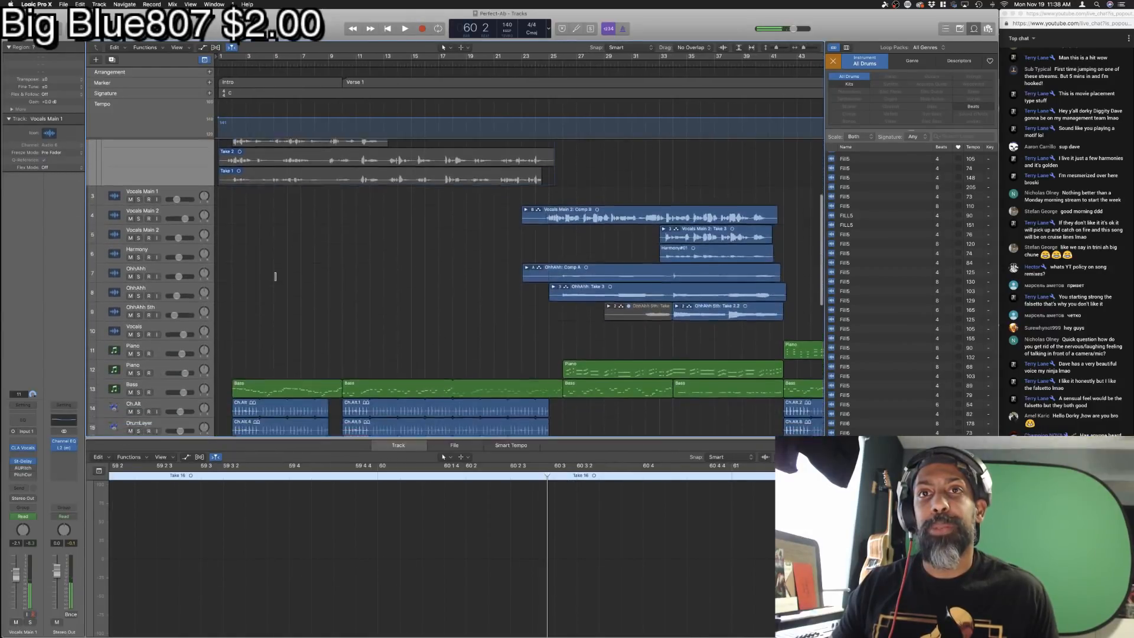
pyautogui.scroll(5, 276, 276)
pyautogui.scroll(1, 275, 277)
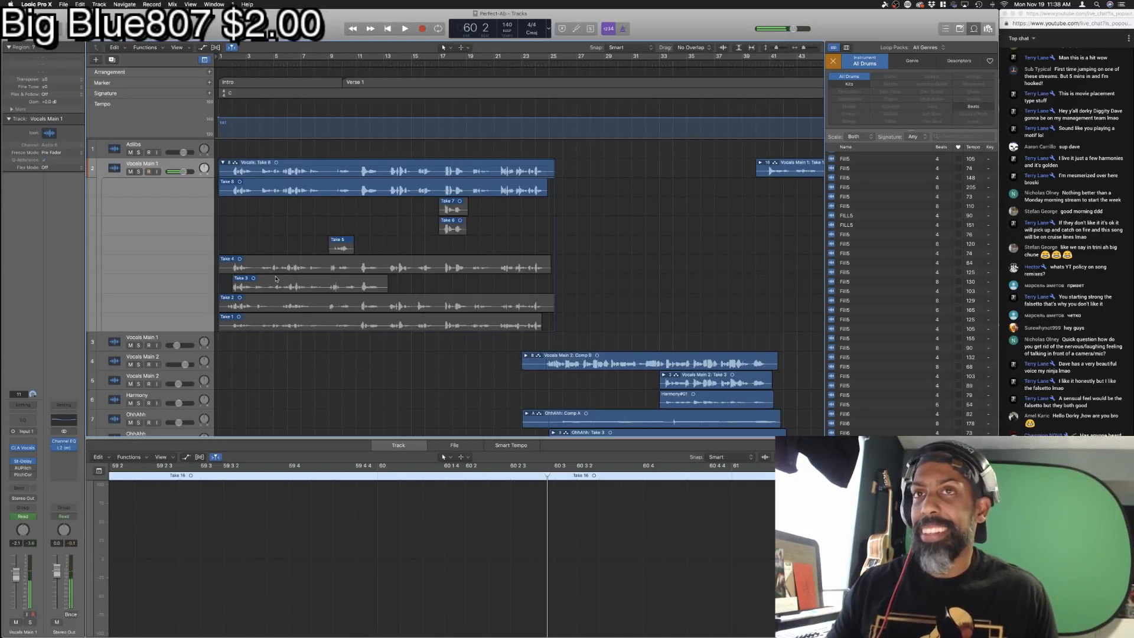
pyautogui.click(224, 162)
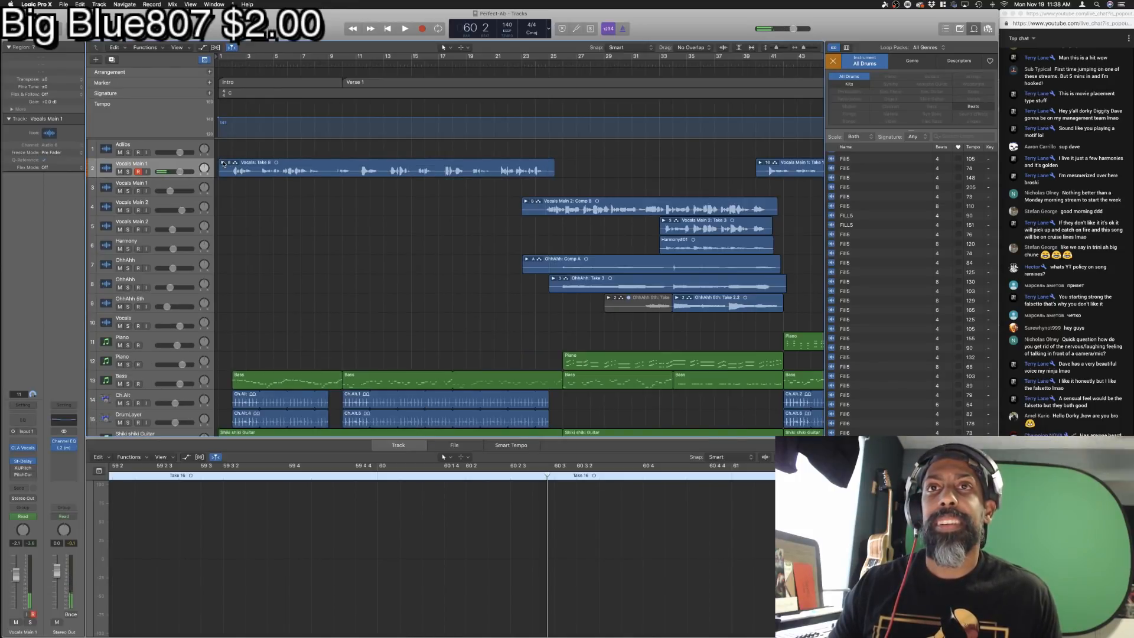
# Step: Select both Piano tracks and the Bass track together with all their regions
pyautogui.scroll(-5, 331, 259)
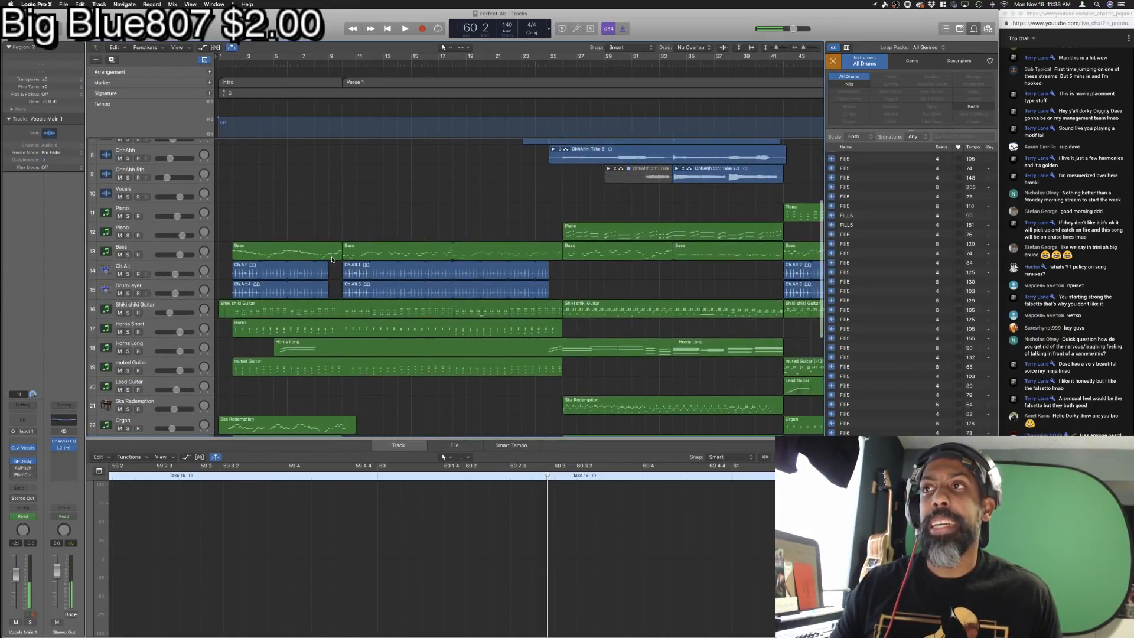
pyautogui.hscroll(10, 332, 260)
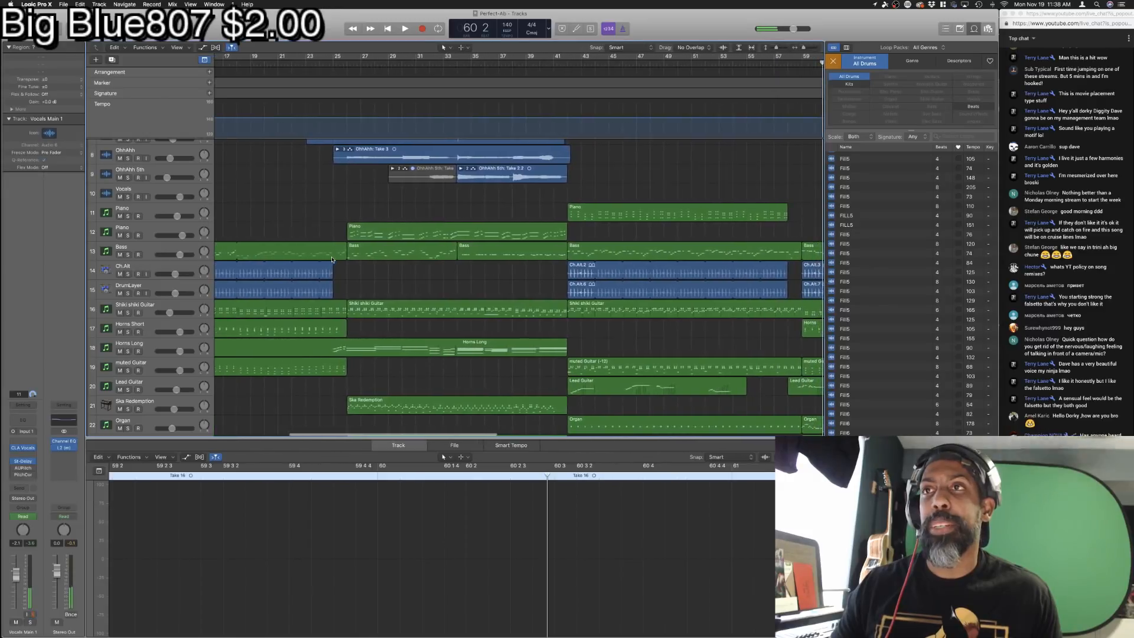
pyautogui.click(120, 209)
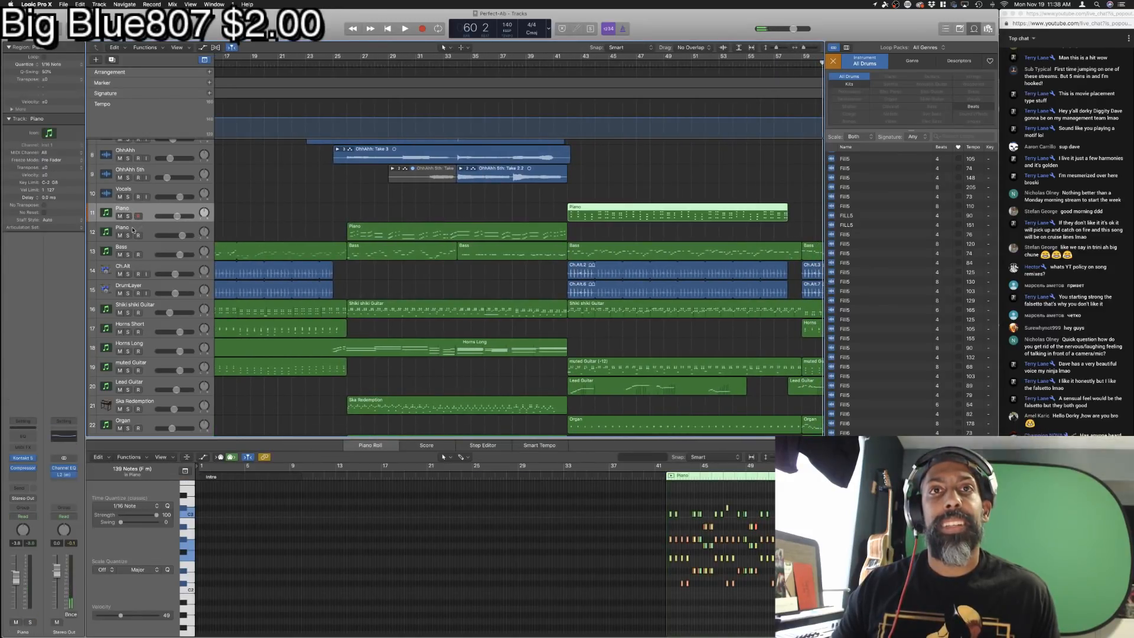
pyautogui.keyDown('shift'); pyautogui.click(130, 248); pyautogui.keyUp('shift')
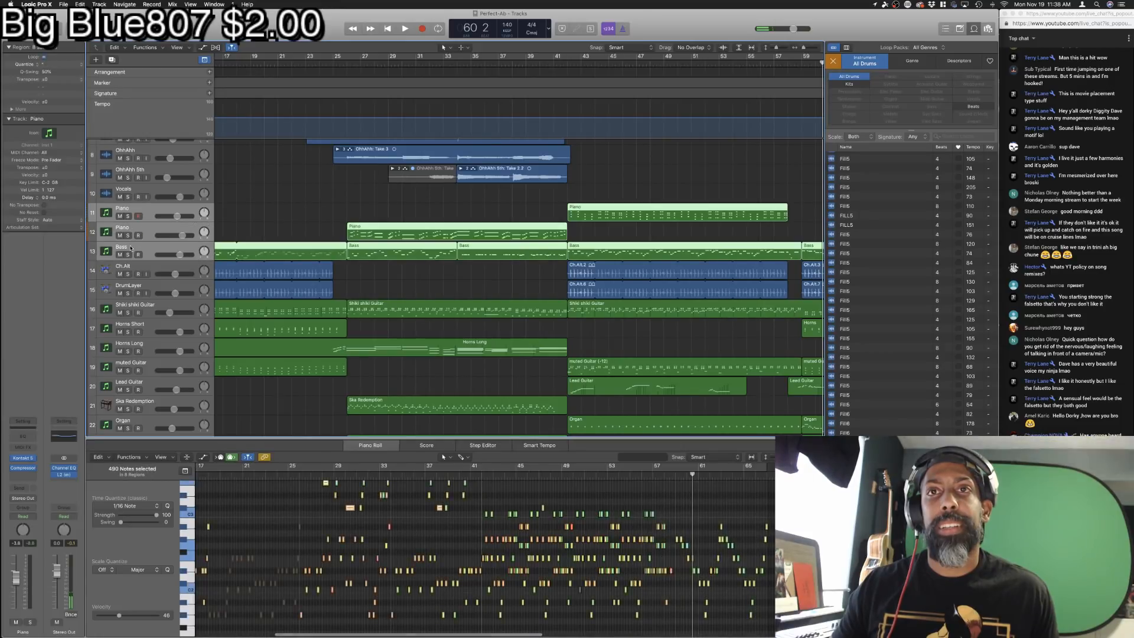
# Step: Add the Shiki shiki Guitar, Horns Short, Horns Long, muted Guitar and Lead Guitar tracks with their regions to the selection
pyautogui.scroll(-2, 147, 272)
pyautogui.hscroll(-1, 156, 280)
pyautogui.hscroll(-2, 157, 280)
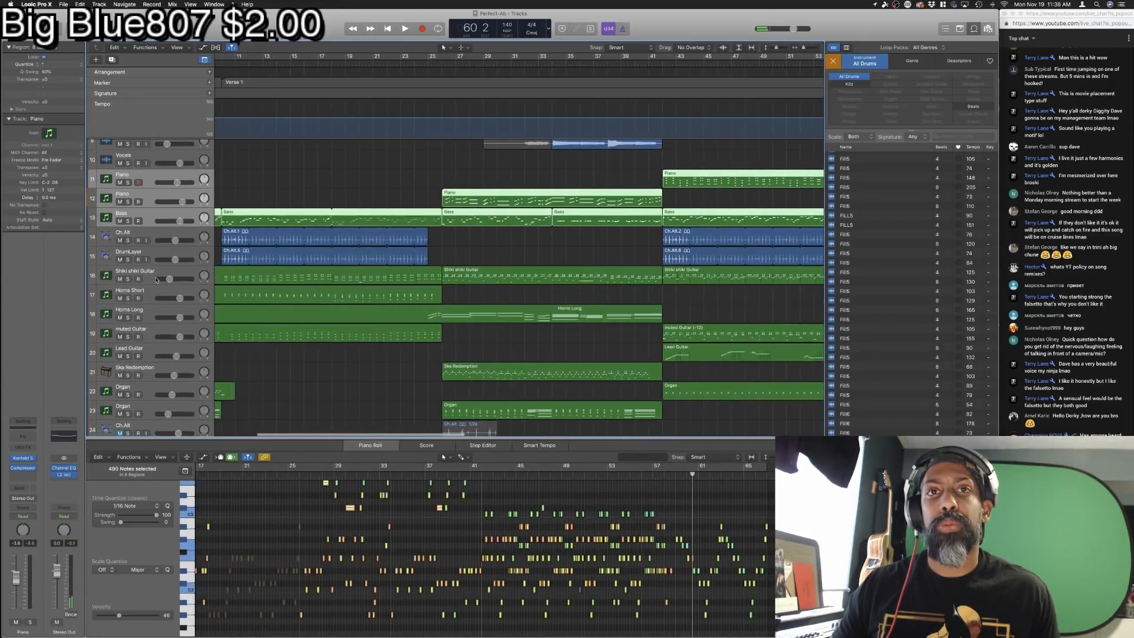
pyautogui.keyDown('shift'); pyautogui.click(134, 274); pyautogui.keyUp('shift')
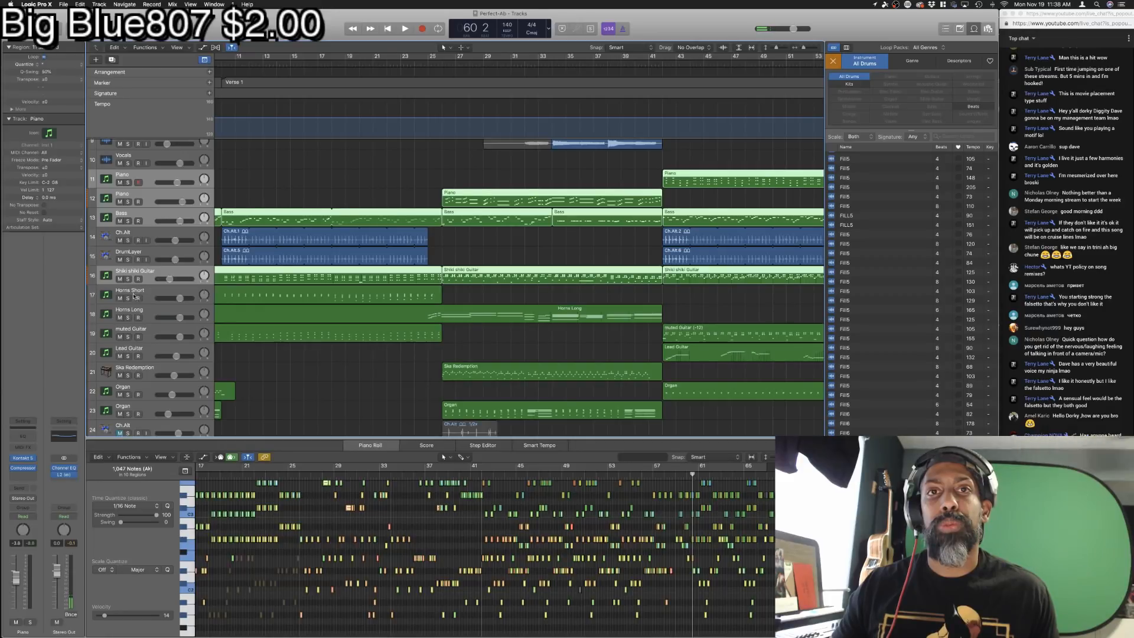
pyautogui.keyDown('shift'); pyautogui.click(137, 294); pyautogui.keyUp('shift')
pyautogui.keyDown('shift'); pyautogui.click(133, 314); pyautogui.keyUp('shift')
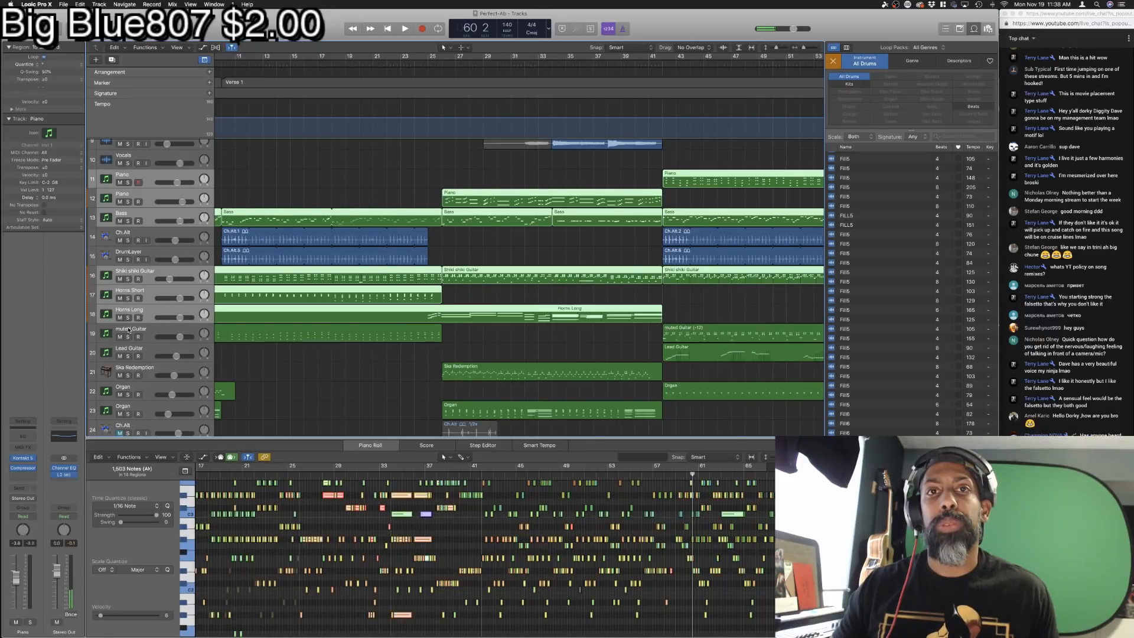
pyautogui.keyDown('shift'); pyautogui.click(129, 331); pyautogui.keyUp('shift')
pyautogui.keyDown('shift'); pyautogui.click(133, 348); pyautogui.keyUp('shift')
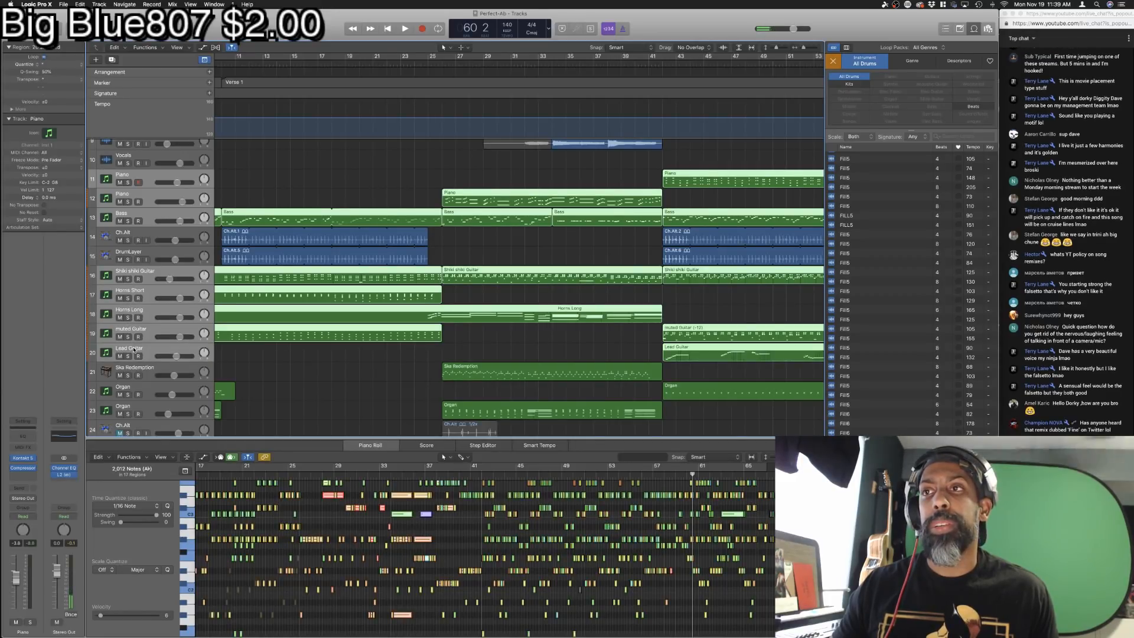
# Step: Extend the track selection with Ska Redemption and both Organ tracks, including all their regions
pyautogui.scroll(-5, 142, 348)
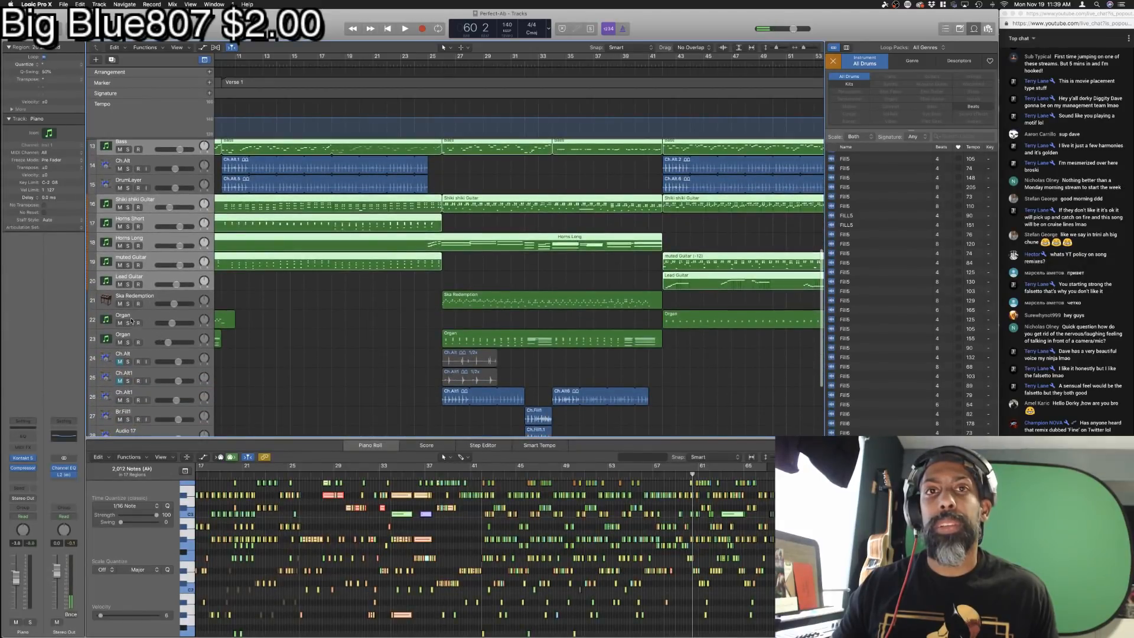
pyautogui.keyDown('shift'); pyautogui.click(133, 297); pyautogui.keyUp('shift')
pyautogui.keyDown('shift'); pyautogui.click(140, 321); pyautogui.keyUp('shift')
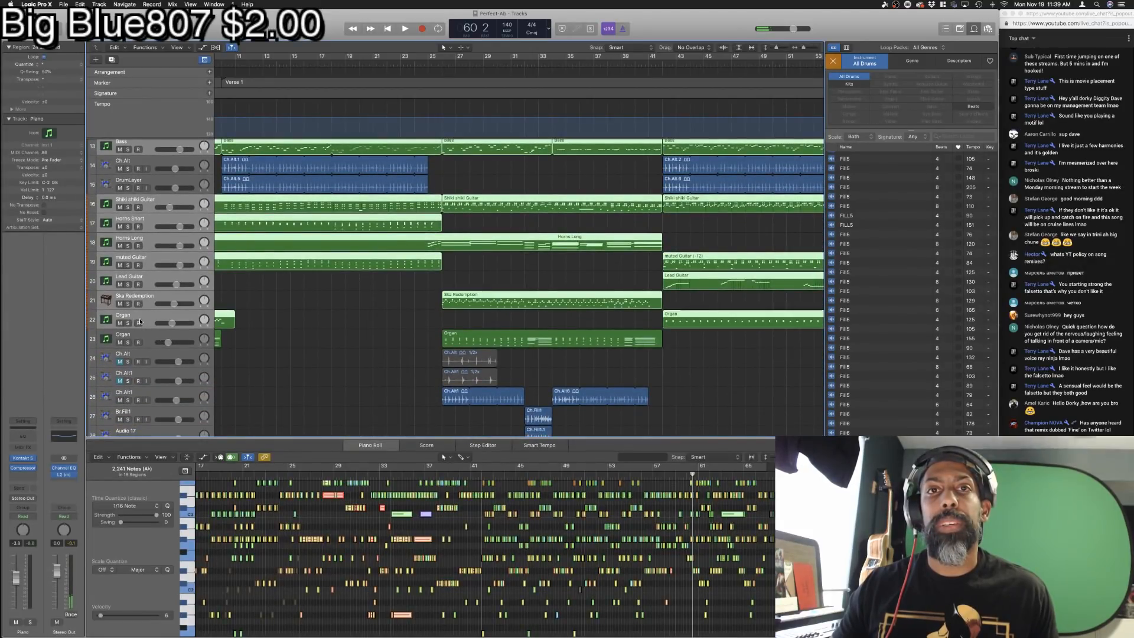
pyautogui.keyDown('shift'); pyautogui.click(134, 338); pyautogui.keyUp('shift')
pyautogui.scroll(-5, 133, 338)
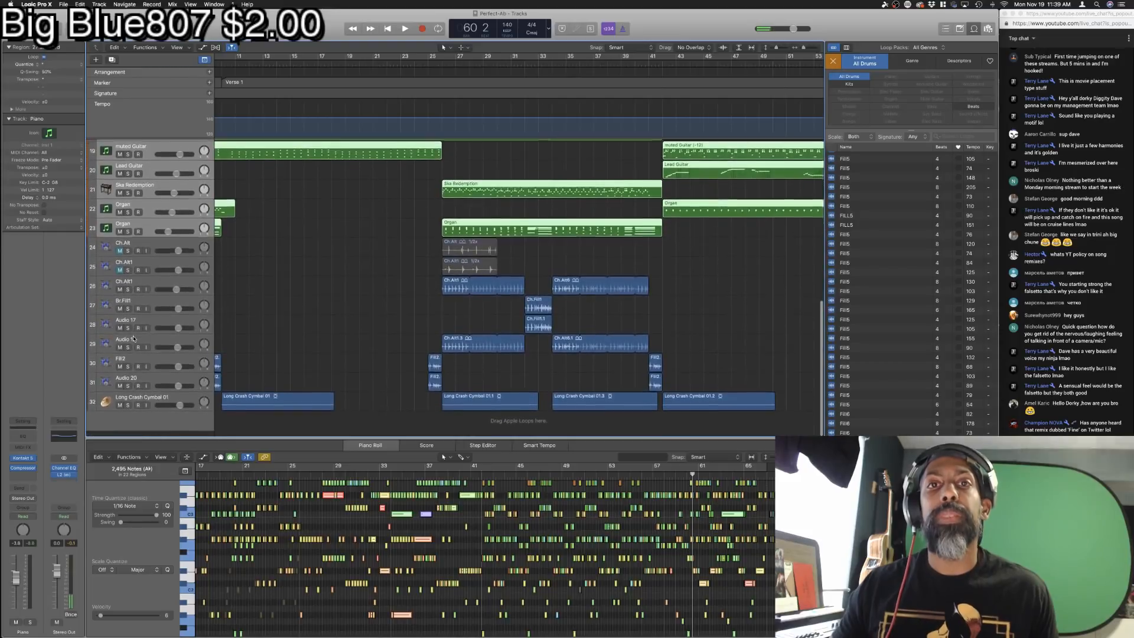
# Step: Transpose all the selected instrument notes up one semitone together in the Piano Roll
pyautogui.scroll(10, 134, 339)
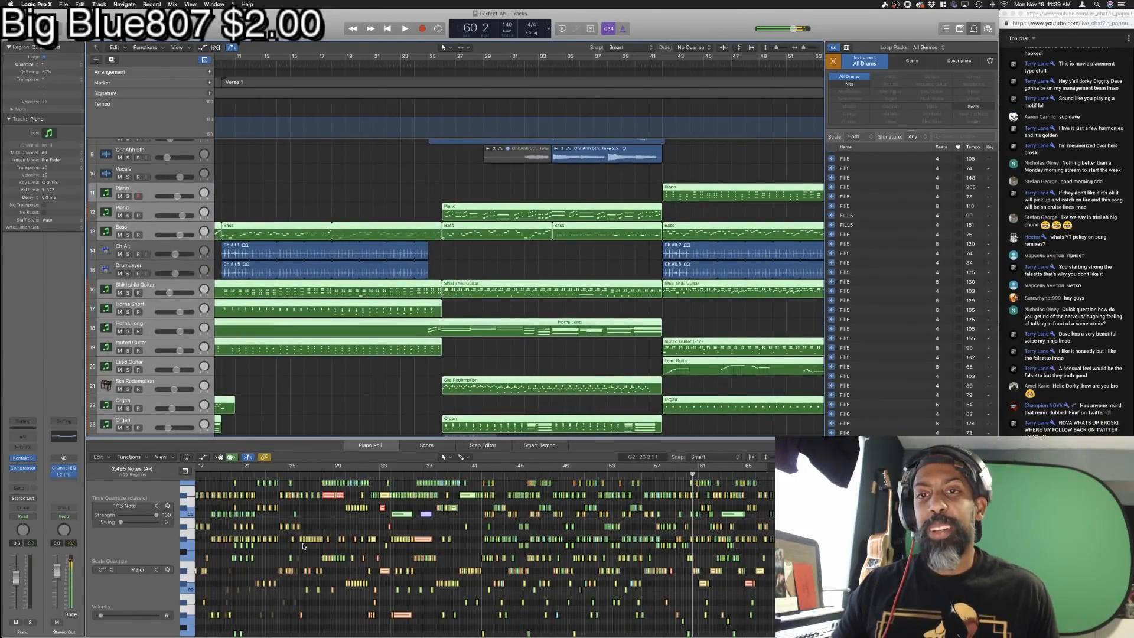
pyautogui.hscroll(-5, 303, 546)
pyautogui.scroll(5, 303, 546)
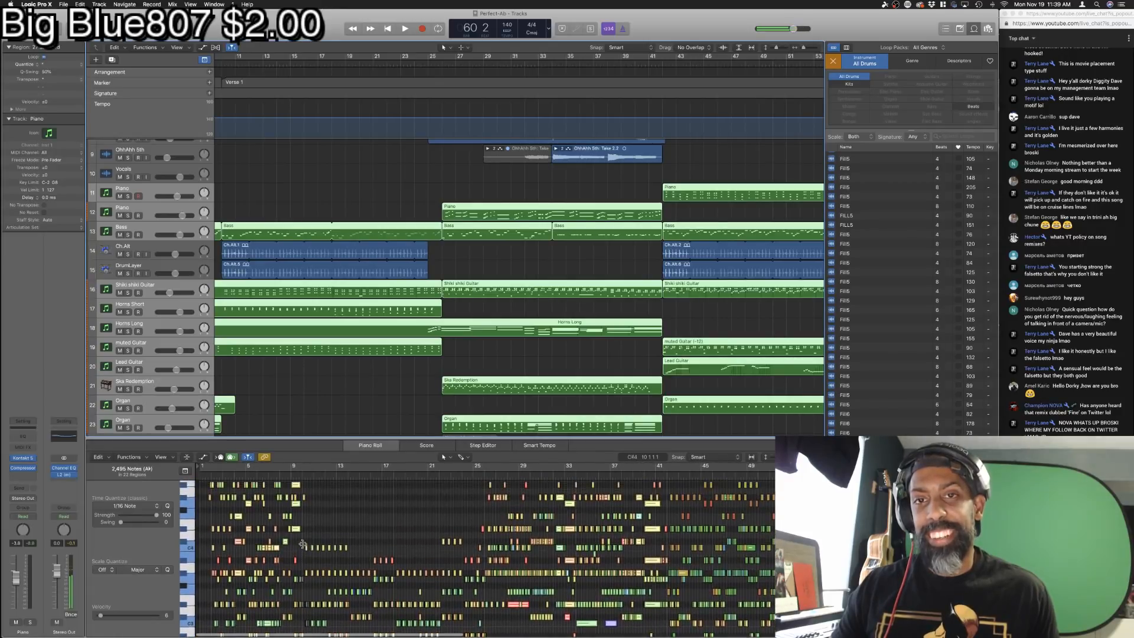
pyautogui.scroll(5, 303, 543)
pyautogui.scroll(-2, 302, 543)
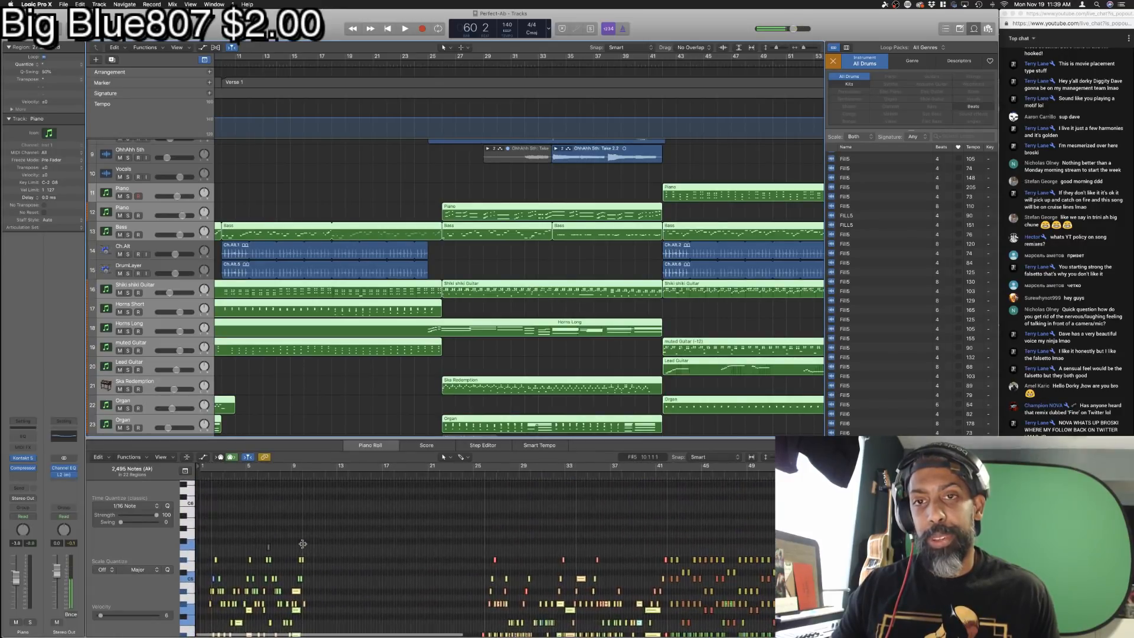
pyautogui.scroll(5, 302, 544)
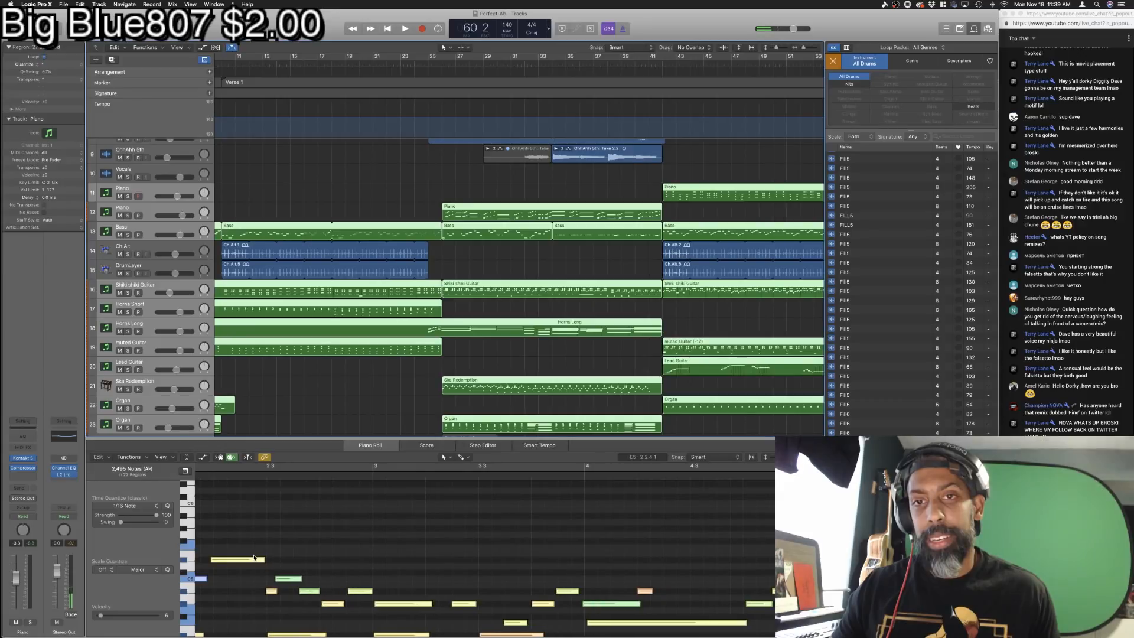
pyautogui.click(230, 559)
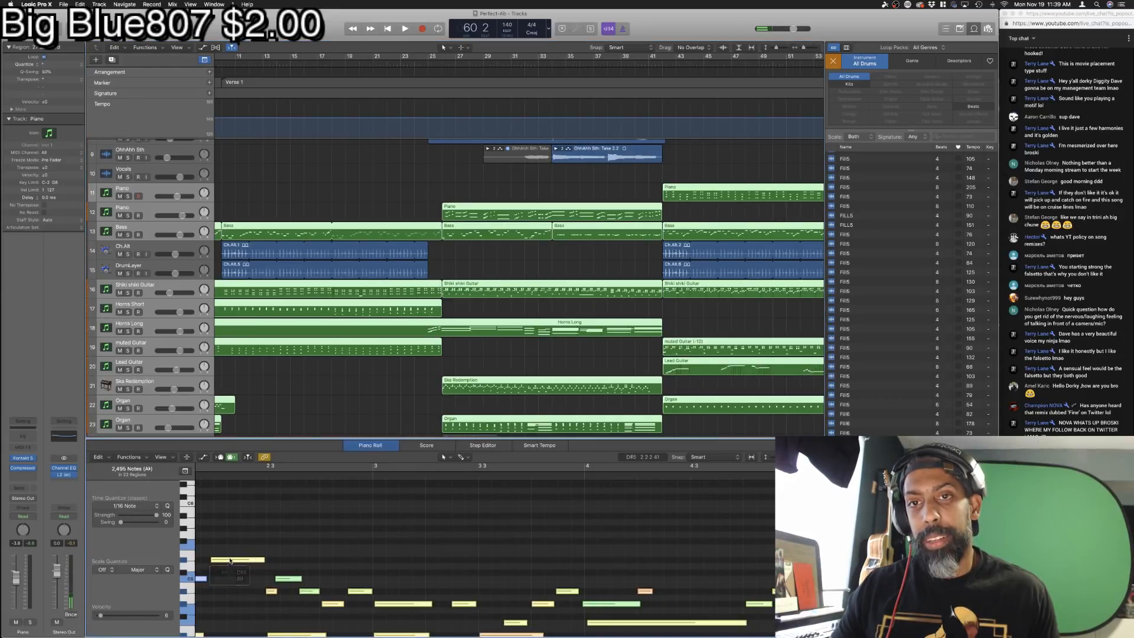
pyautogui.moveTo(229, 560); pyautogui.dragTo(229, 559)
pyautogui.scroll(8, 304, 190)
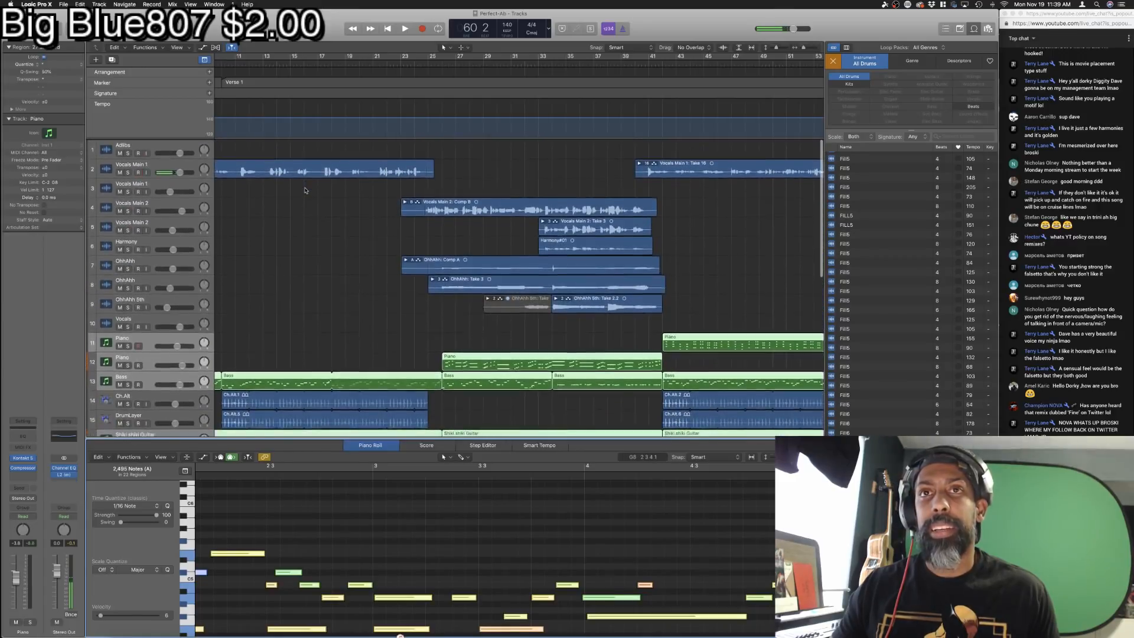
# Step: Mute the vocal tracks from Vocals Main 1 down to OhhAhh 5th and play the song from the beginning
pyautogui.hscroll(-5, 239, 171)
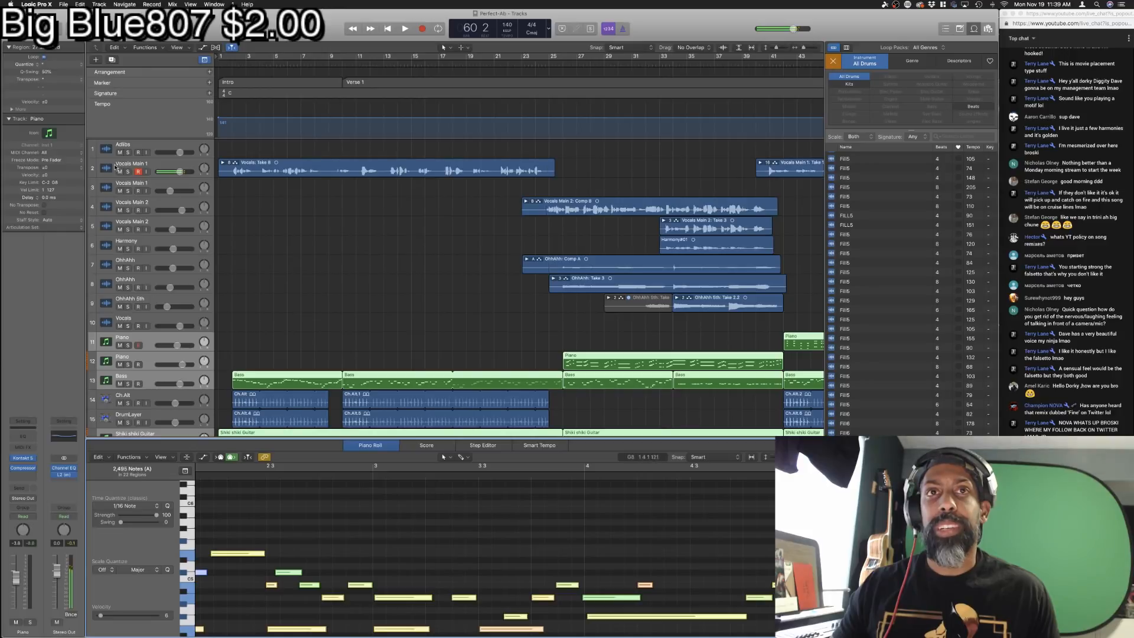
pyautogui.moveTo(118, 172); pyautogui.dragTo(120, 305)
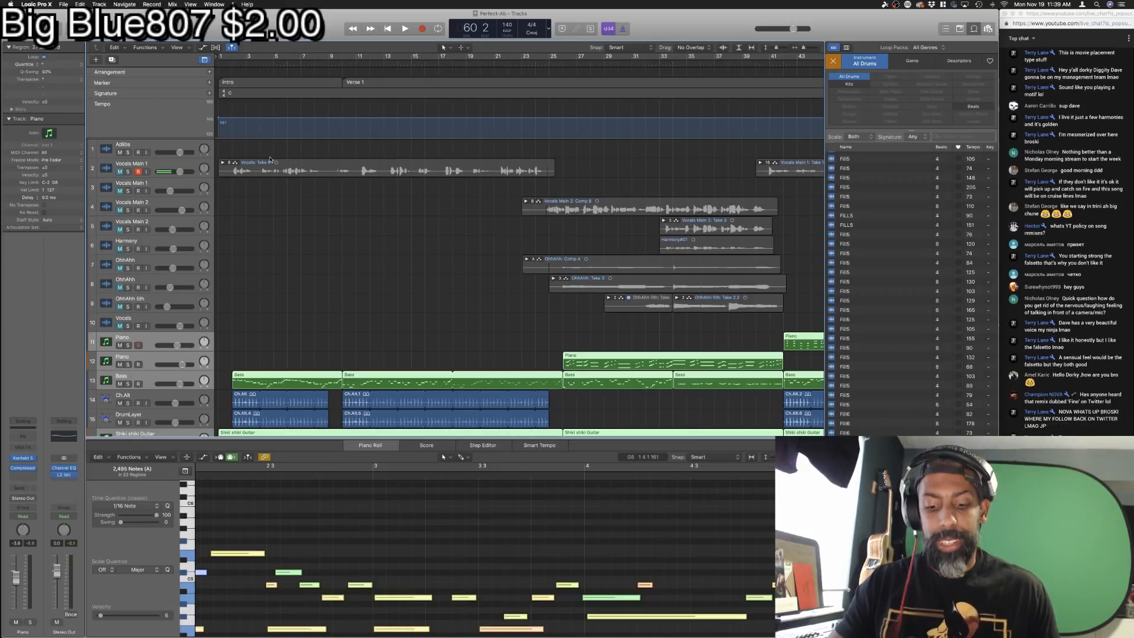
pyautogui.press('Return')
pyautogui.press('space')
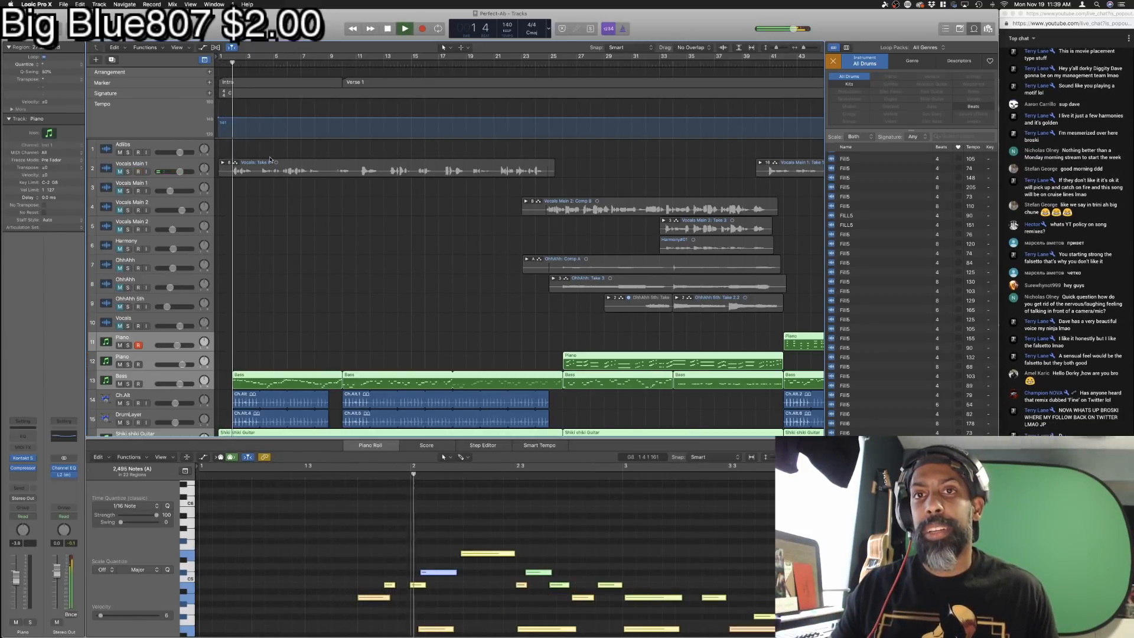
# Step: Expand the first-verse Vocals Main 1 take folder, unmute the track and make Take 4 active
pyautogui.click(222, 162)
pyautogui.click(141, 176)
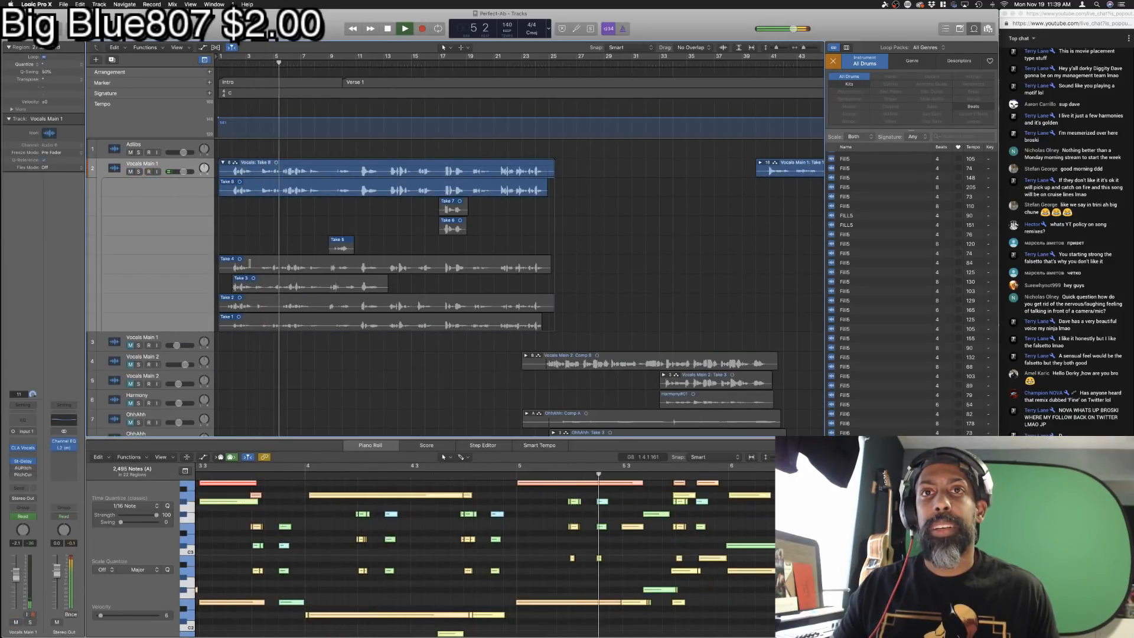
pyautogui.click(249, 264)
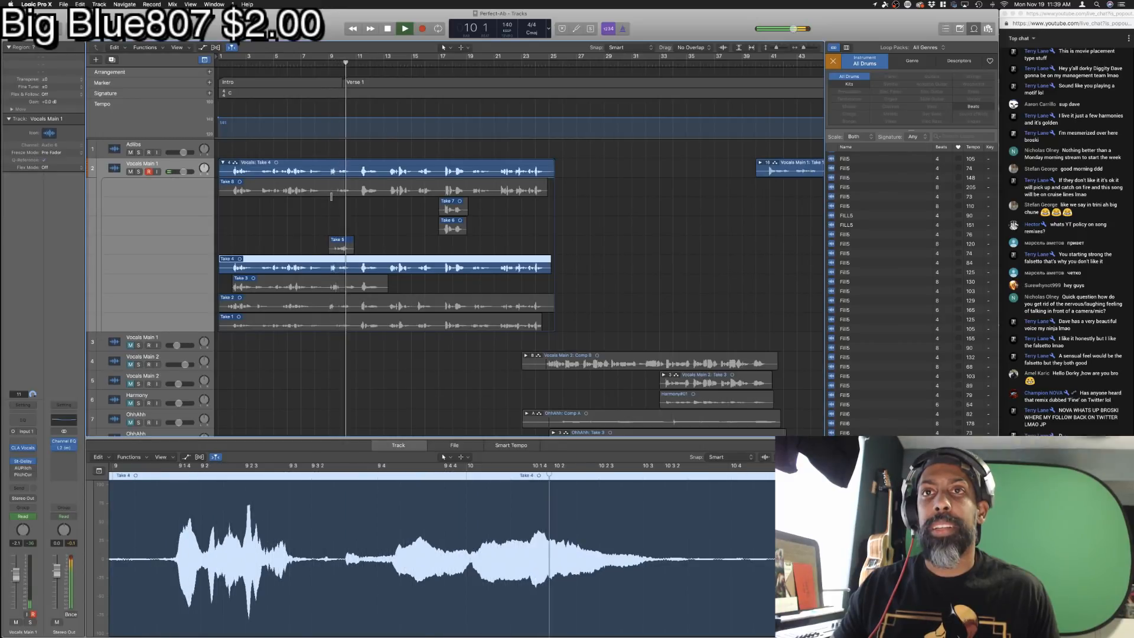
# Step: Comp Take 5's phrase around bar 9 and Take 7's phrase around bar 17 into Take 4, playing from about bar 9
pyautogui.click(341, 244)
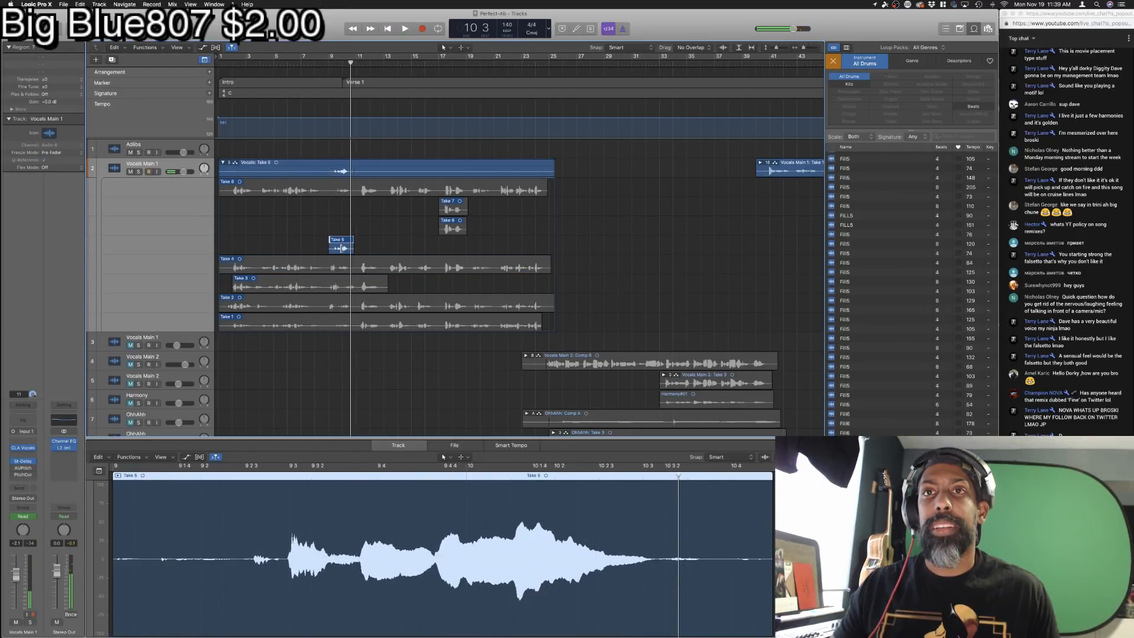
pyautogui.click(292, 263)
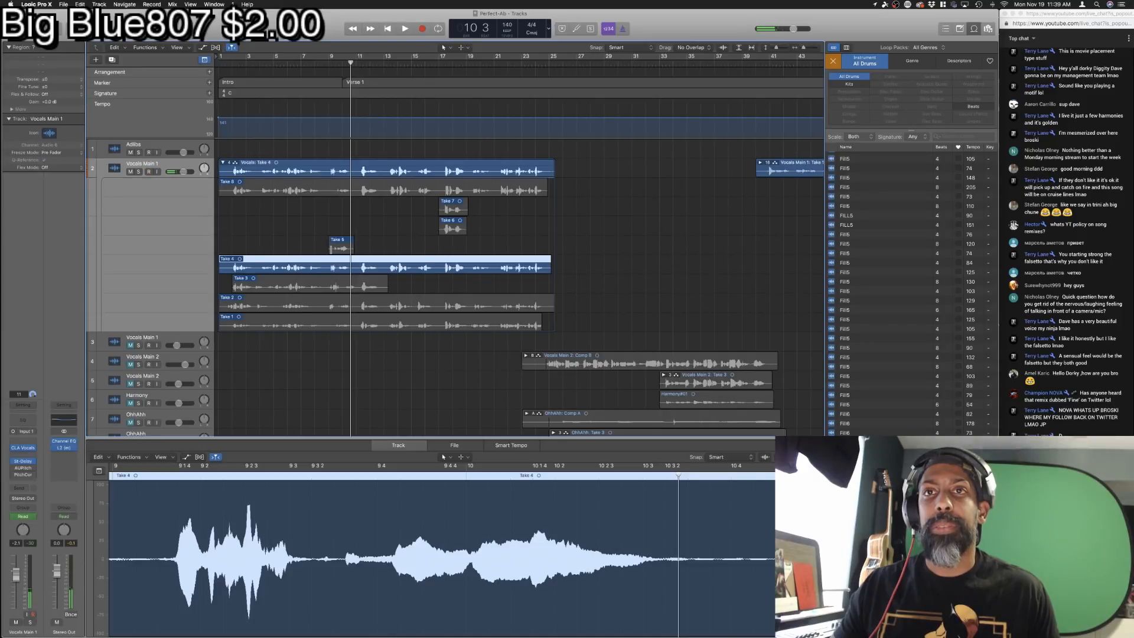
pyautogui.moveTo(337, 249); pyautogui.dragTo(357, 248)
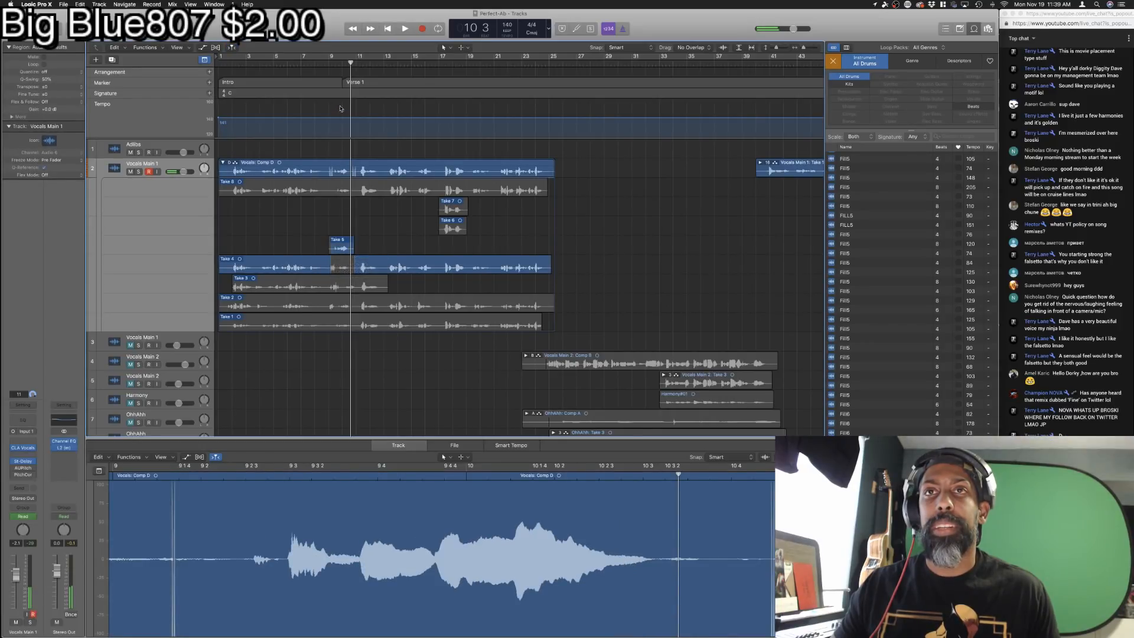
pyautogui.click(327, 63)
pyautogui.press('space')
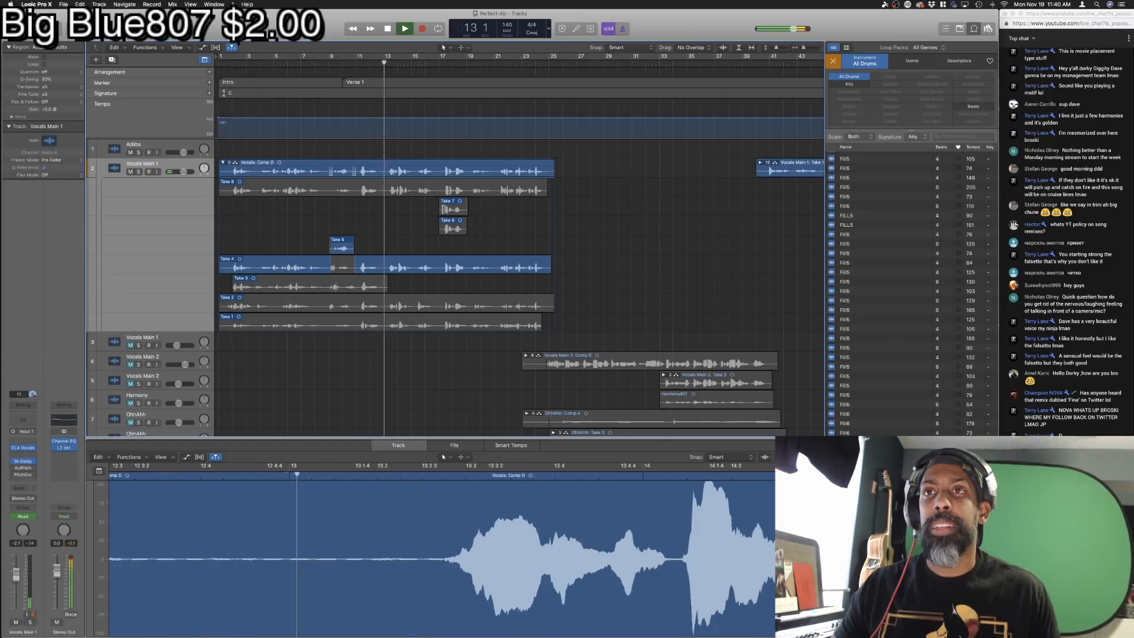
pyautogui.click(443, 209)
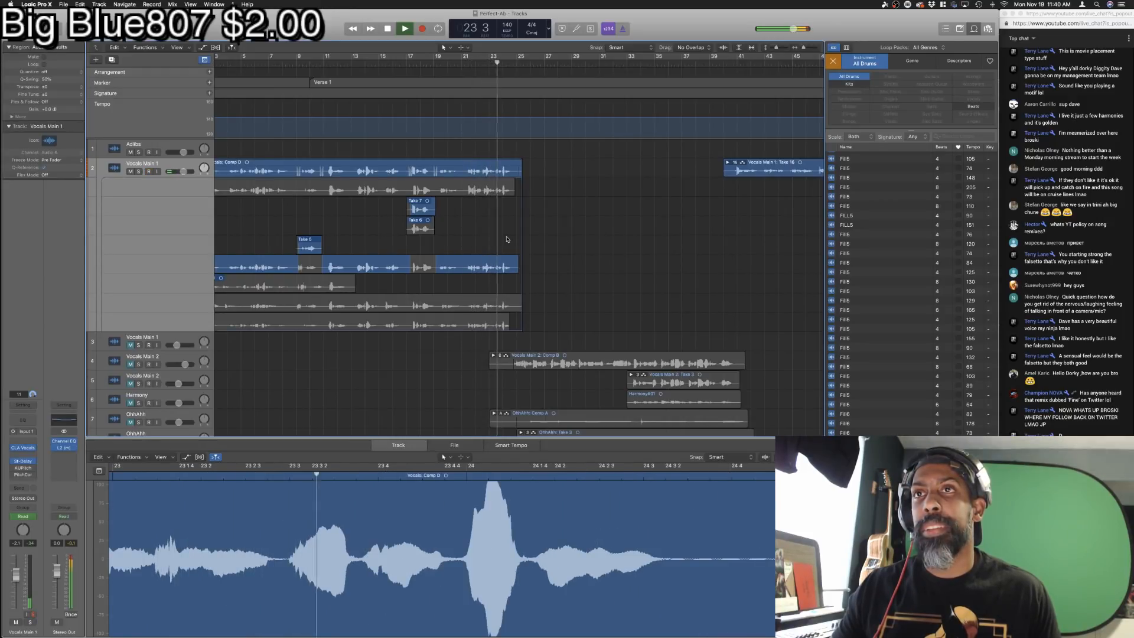
# Step: Expand the Vocals Main 2 take folder, use Take 2 for the section up to about bar 29, and unmute the track
pyautogui.scroll(-5, 550, 295)
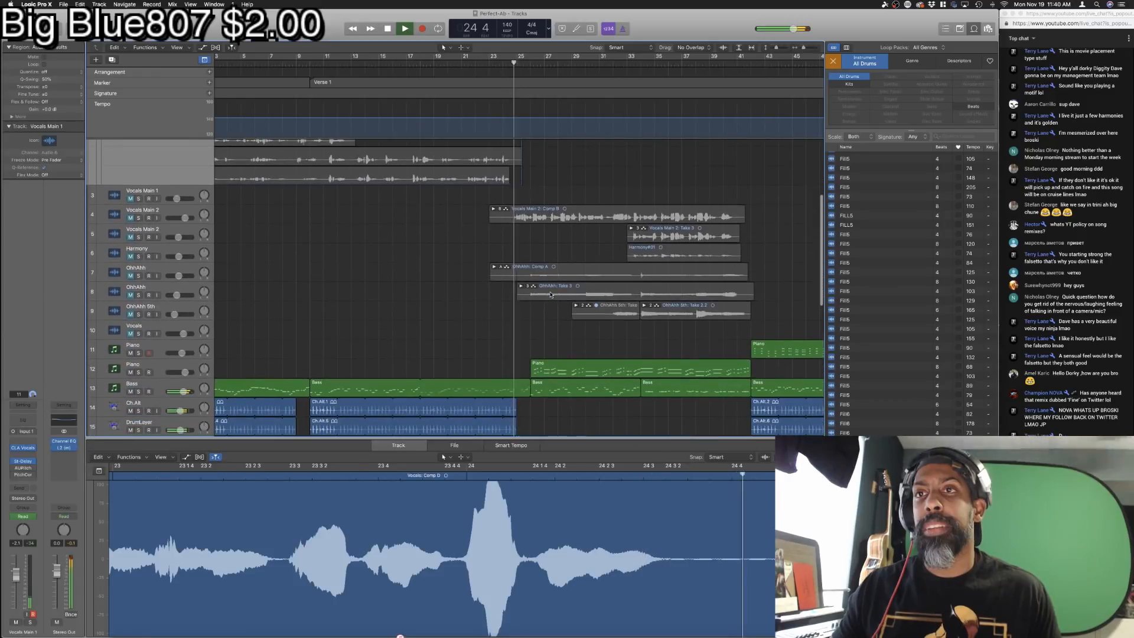
pyautogui.click(494, 232)
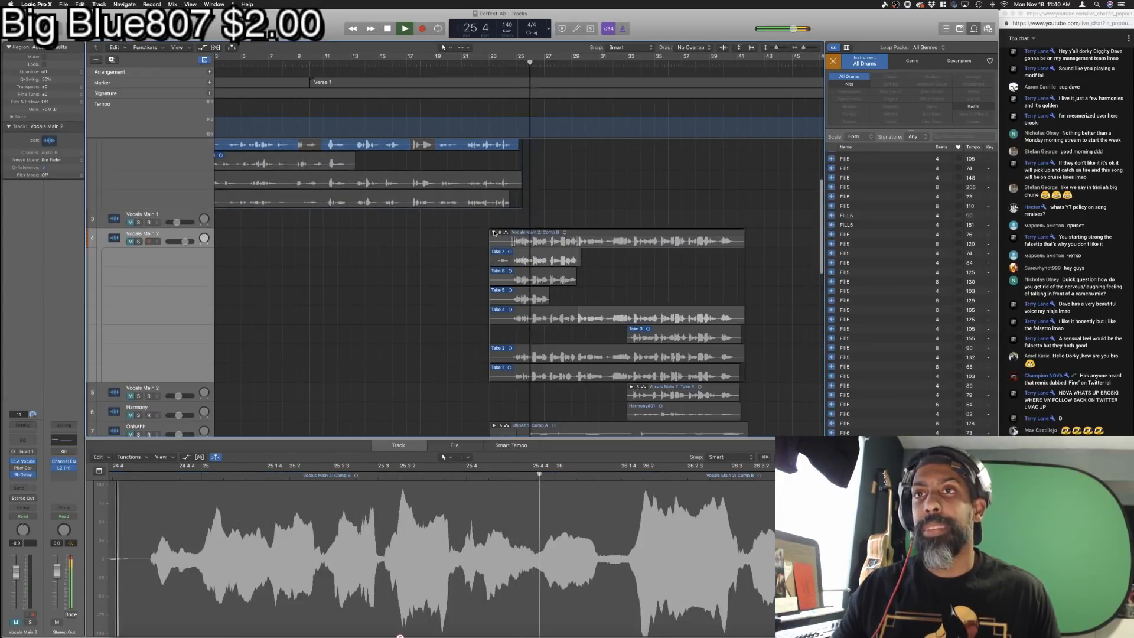
pyautogui.click(548, 356)
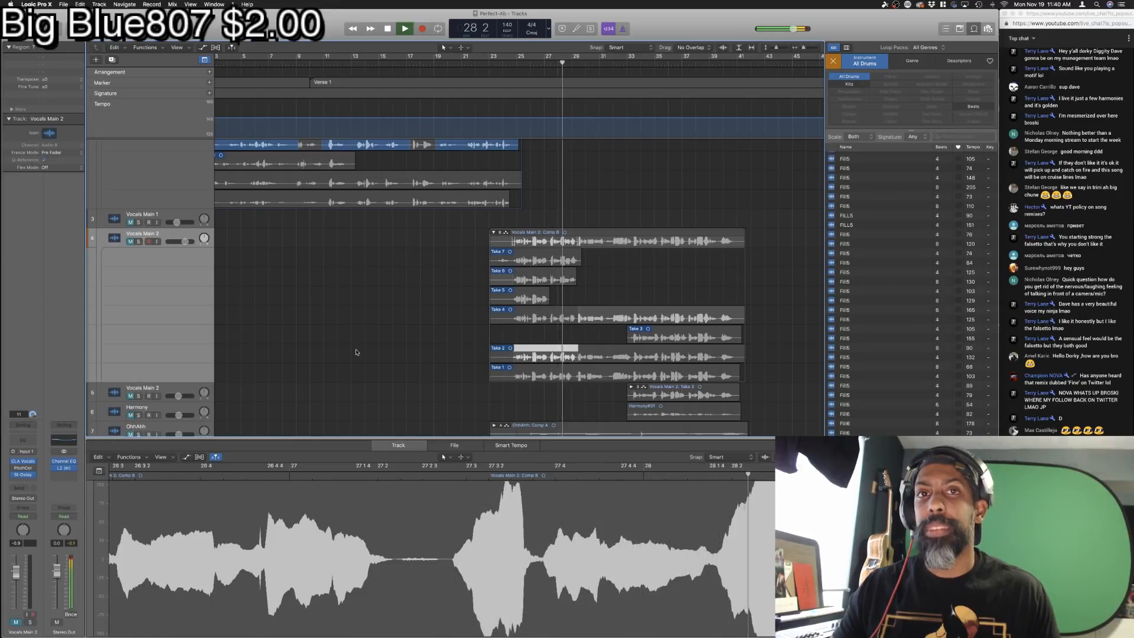
pyautogui.click(130, 241)
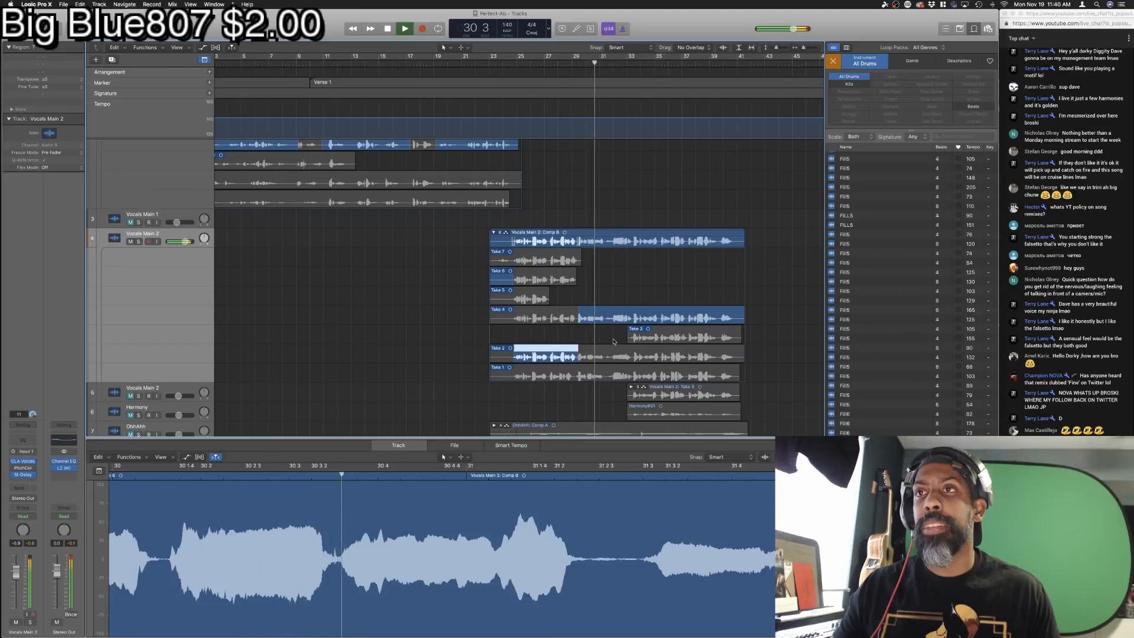
# Step: Use Take 2 from about bar 29 and Take 3 from about bar 33 in the Vocals Main 2 comp, playing to bar 41
pyautogui.press('space')
pyautogui.click(596, 353)
pyautogui.press('space')
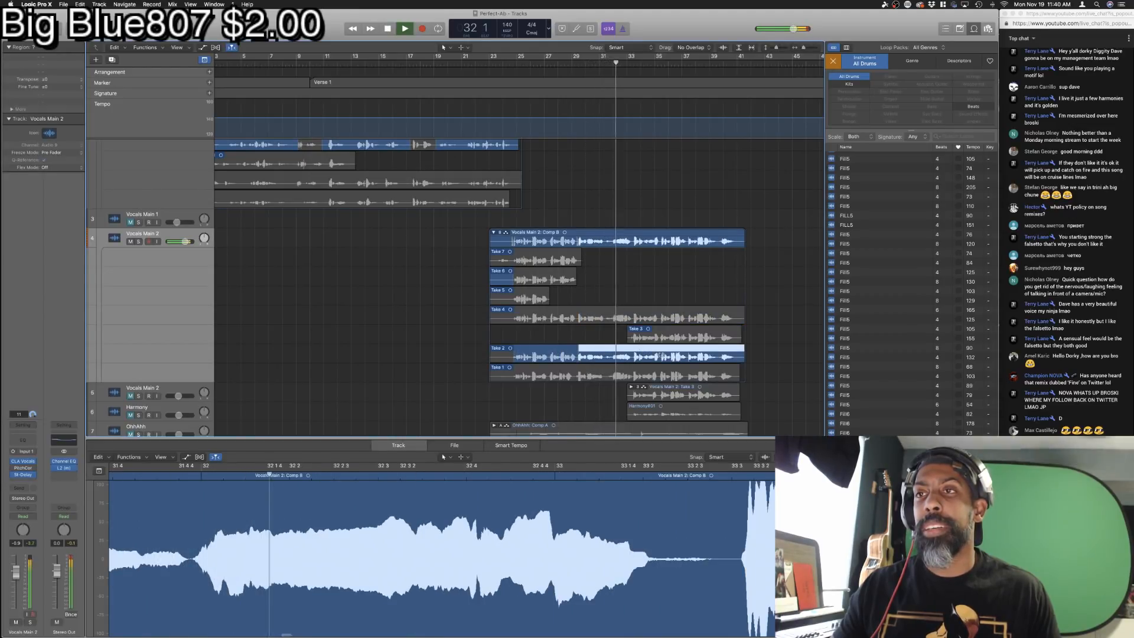
pyautogui.click(659, 338)
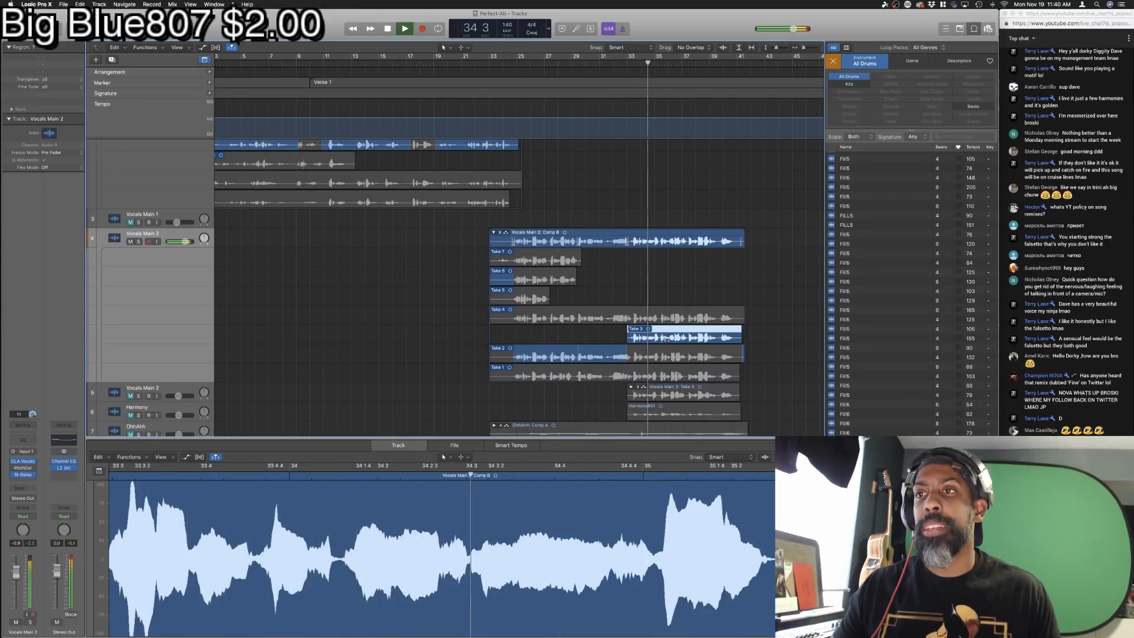
pyautogui.scroll(-3, 667, 336)
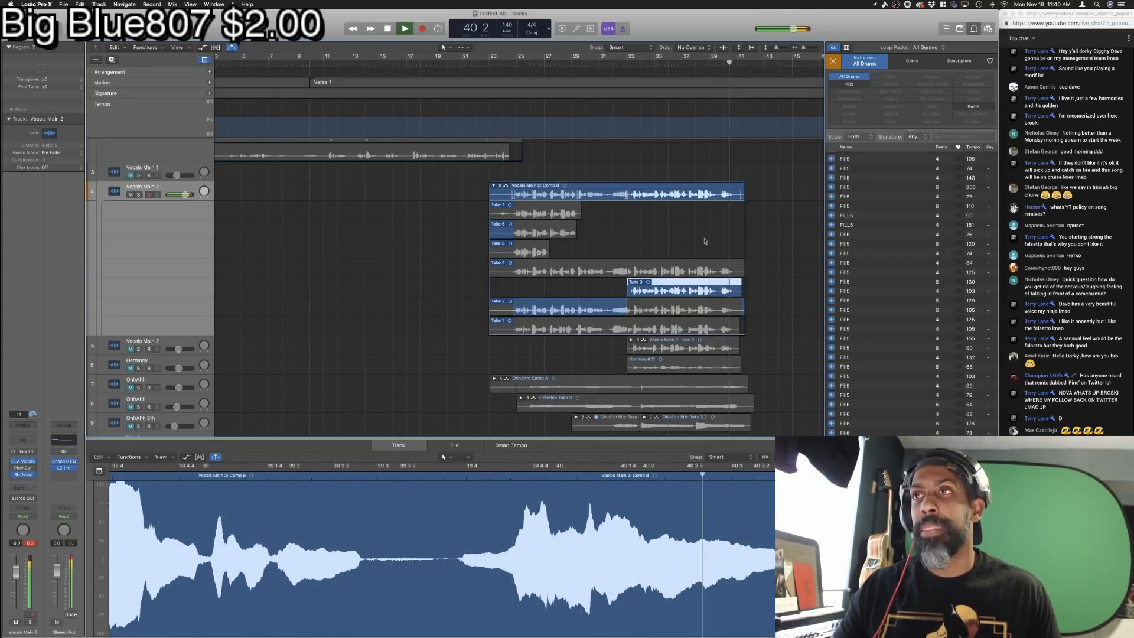
pyautogui.press('space')
# Step: Collapse the Vocals Main 2 take folder, then briefly open and close the second-verse Vocals Main 1 folder
pyautogui.hscroll(1, 696, 234)
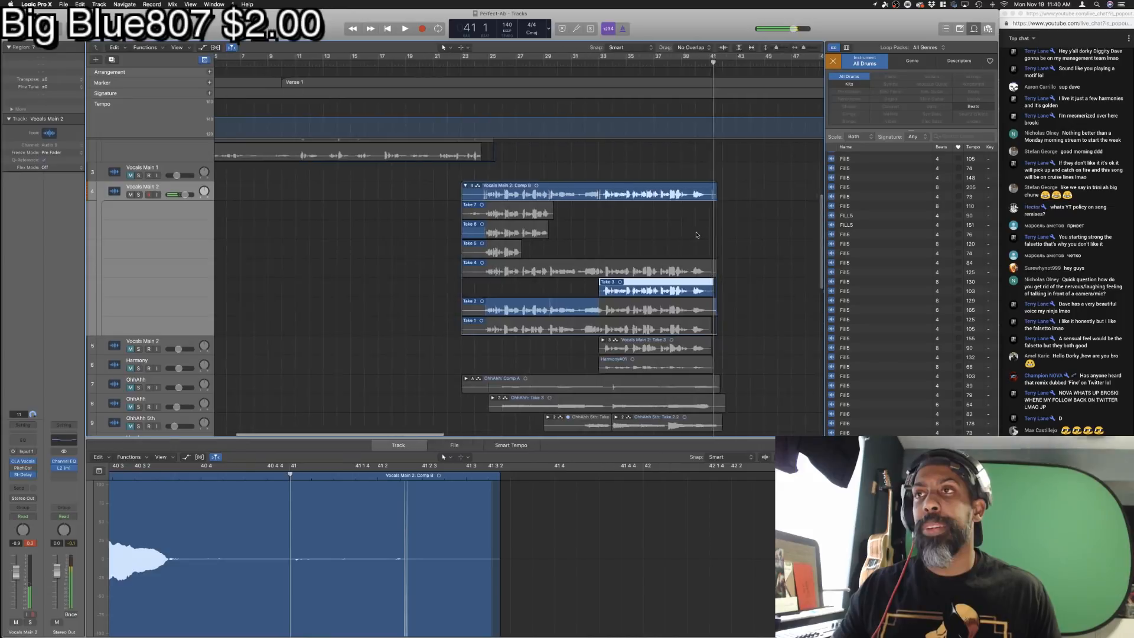
pyautogui.hscroll(3, 696, 235)
pyautogui.scroll(5, 696, 234)
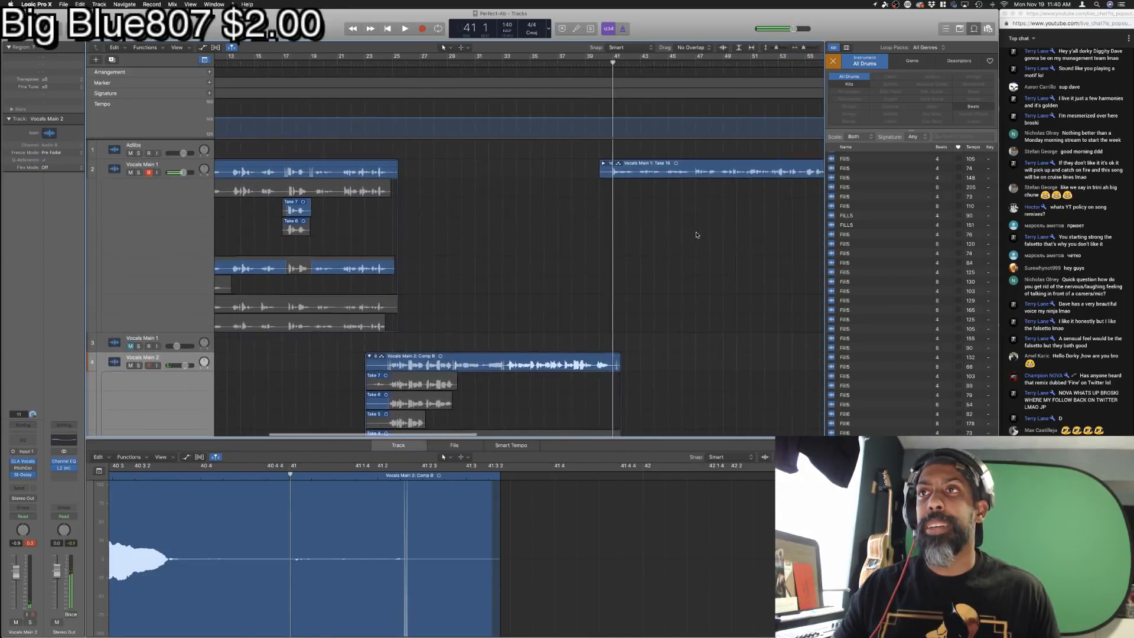
pyautogui.hscroll(4, 696, 234)
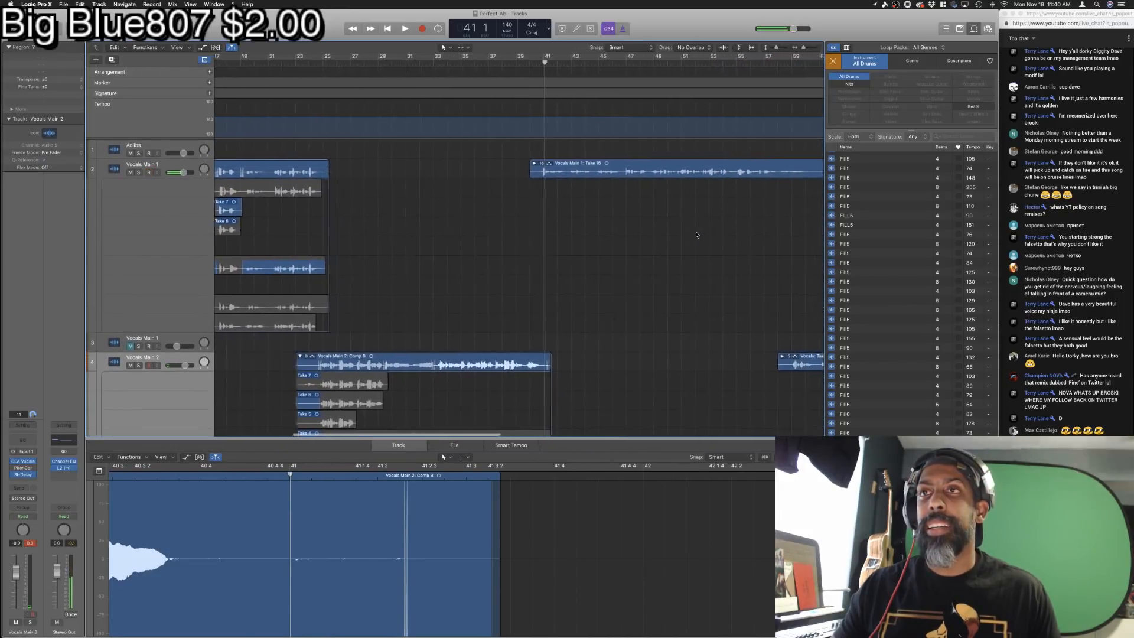
pyautogui.click(290, 355)
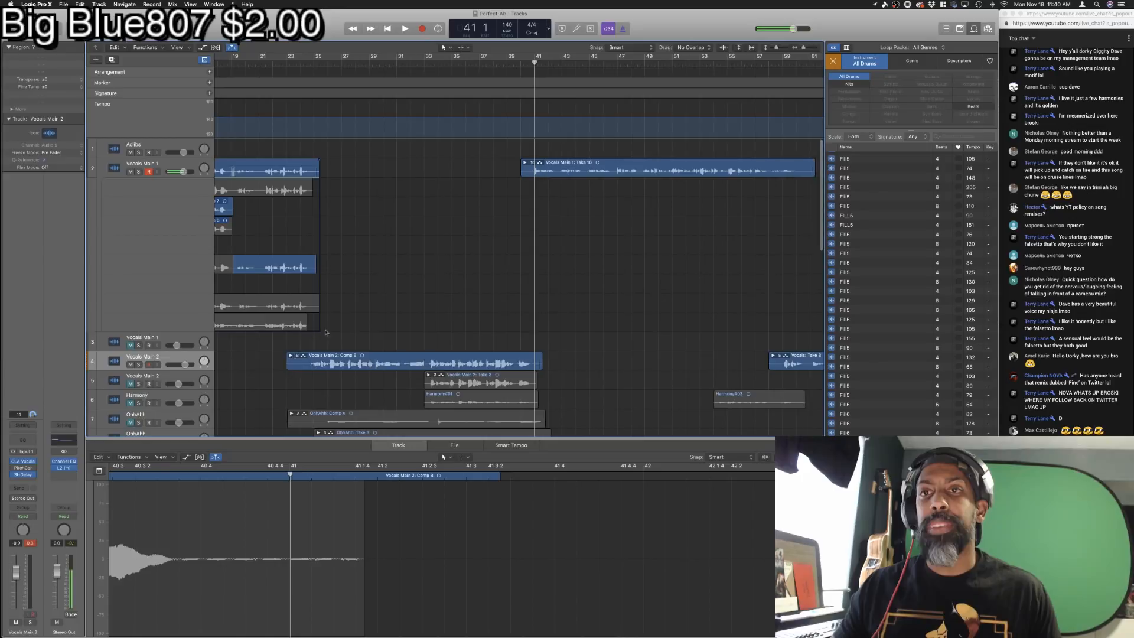
pyautogui.click(525, 163)
pyautogui.click(525, 163)
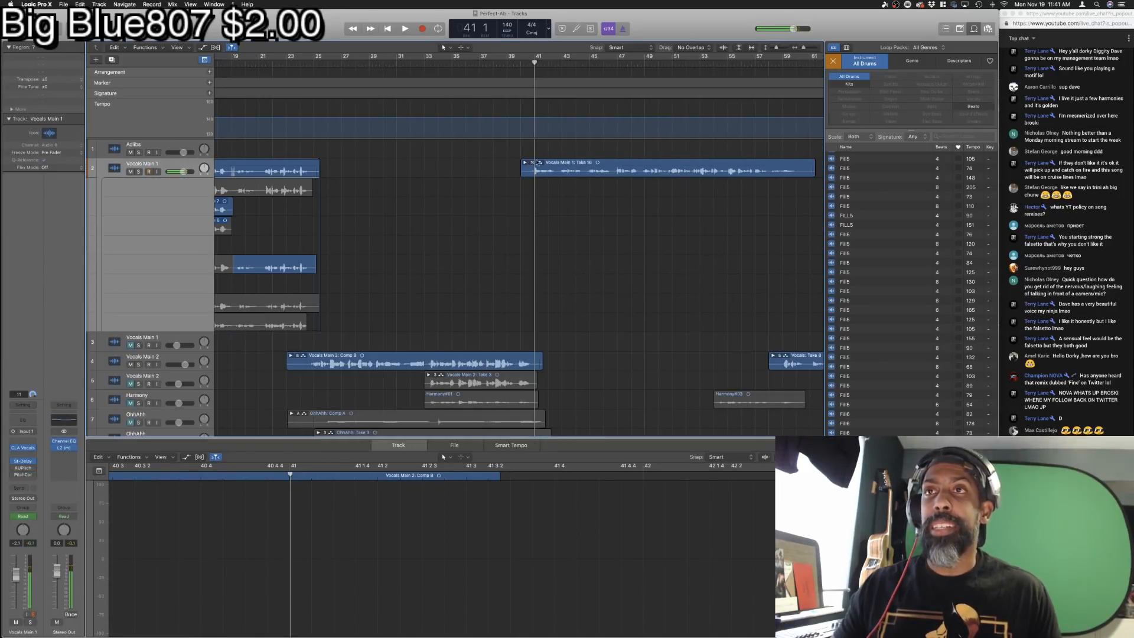
# Step: Try recording a new vocal take on the first Vocals Main 1 track from about bar 40 to bar 46
pyautogui.click(148, 163)
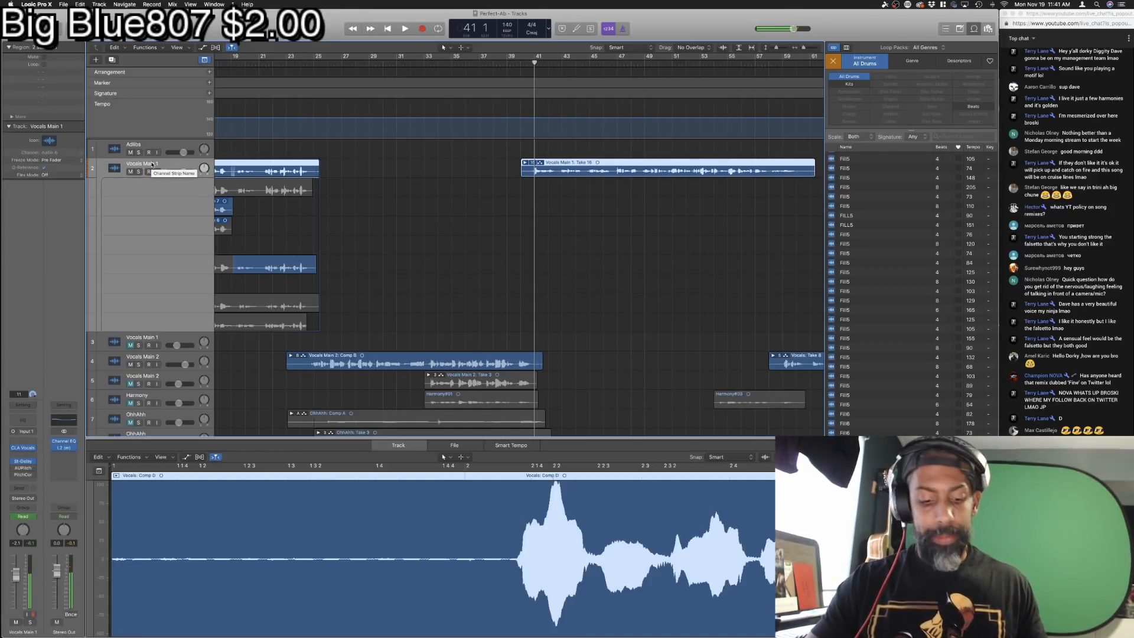
pyautogui.press('r')
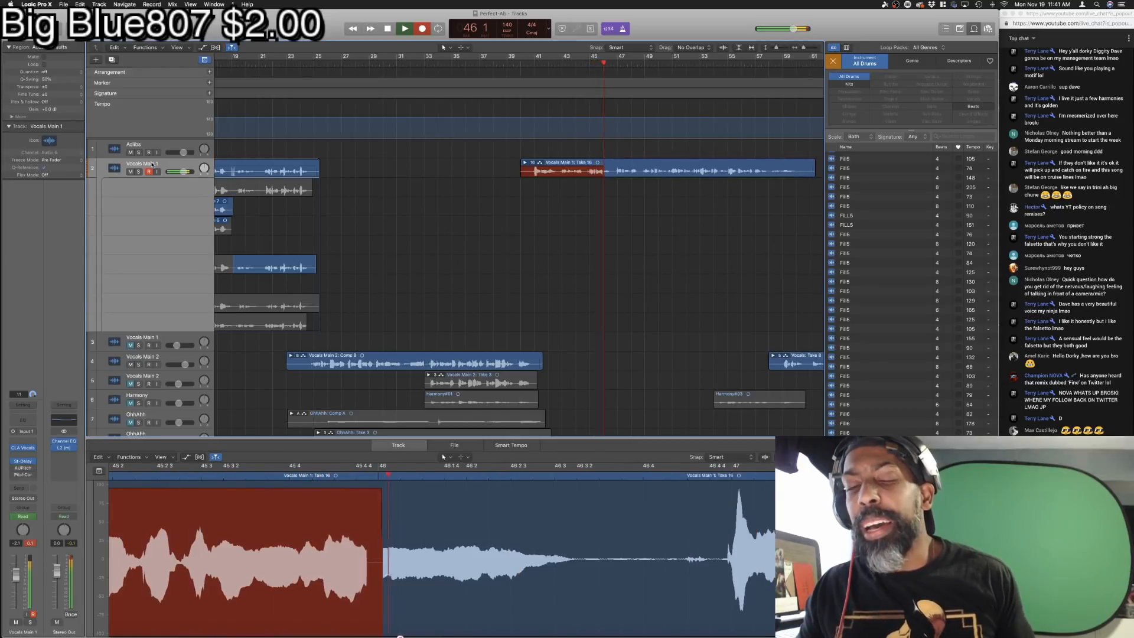
pyautogui.press('space')
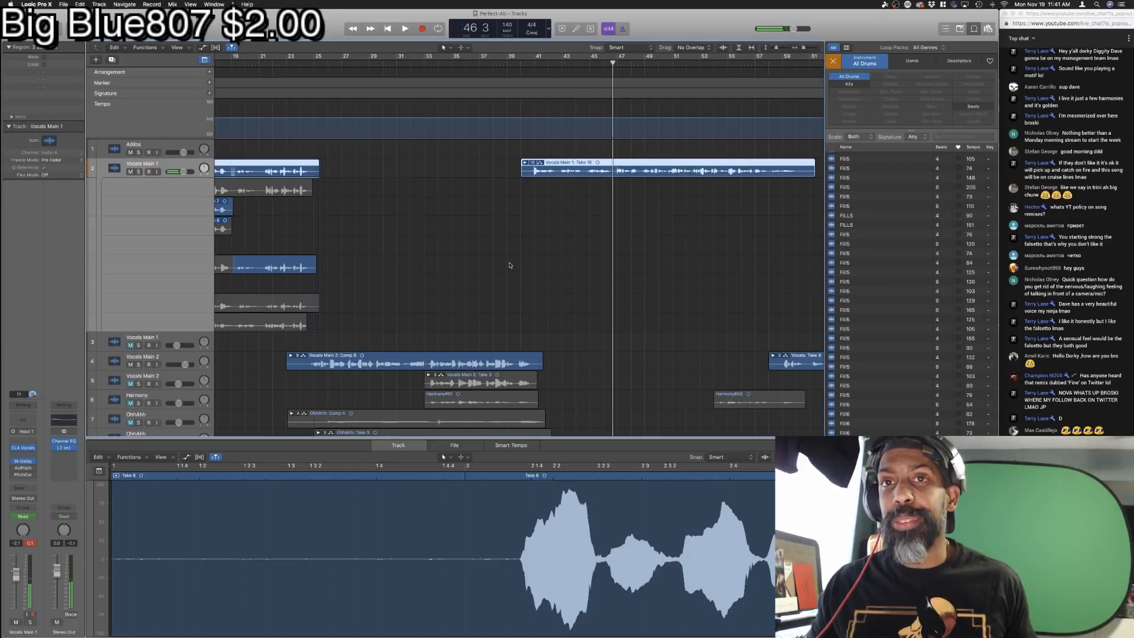
pyautogui.scroll(-15, 509, 263)
pyautogui.scroll(-2, 509, 265)
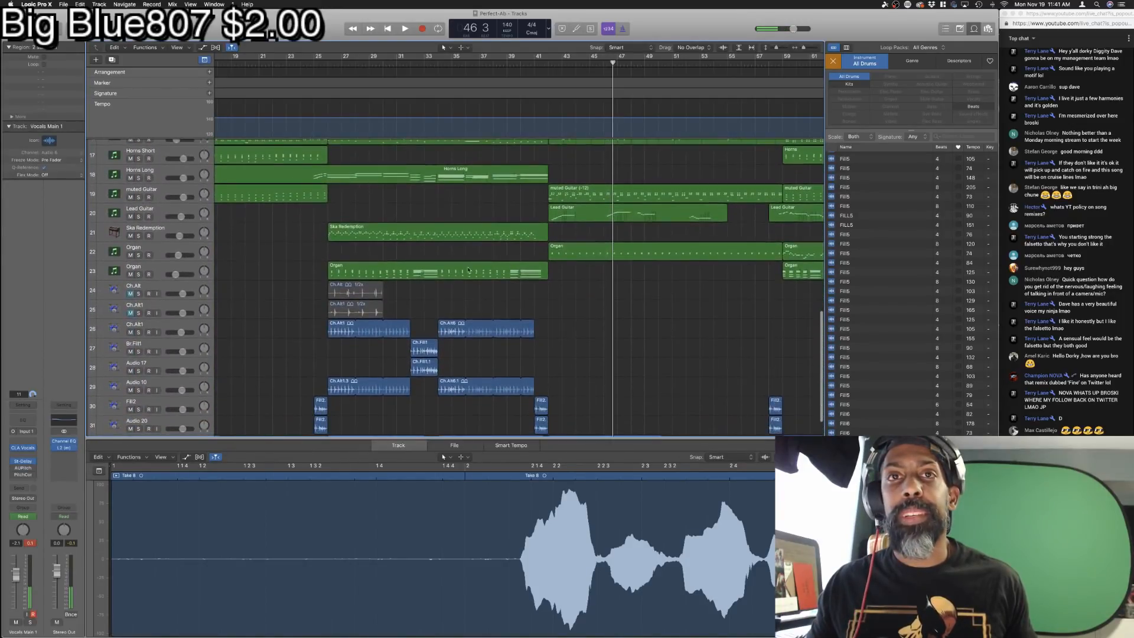
pyautogui.scroll(1, 168, 234)
pyautogui.click(168, 234)
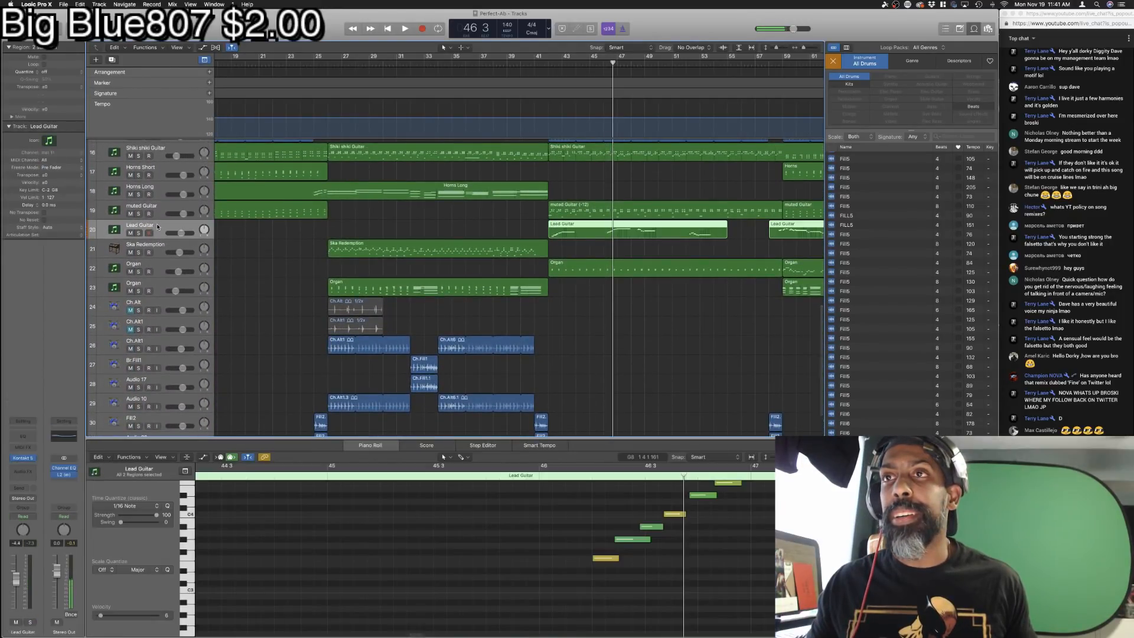
pyautogui.click(561, 554)
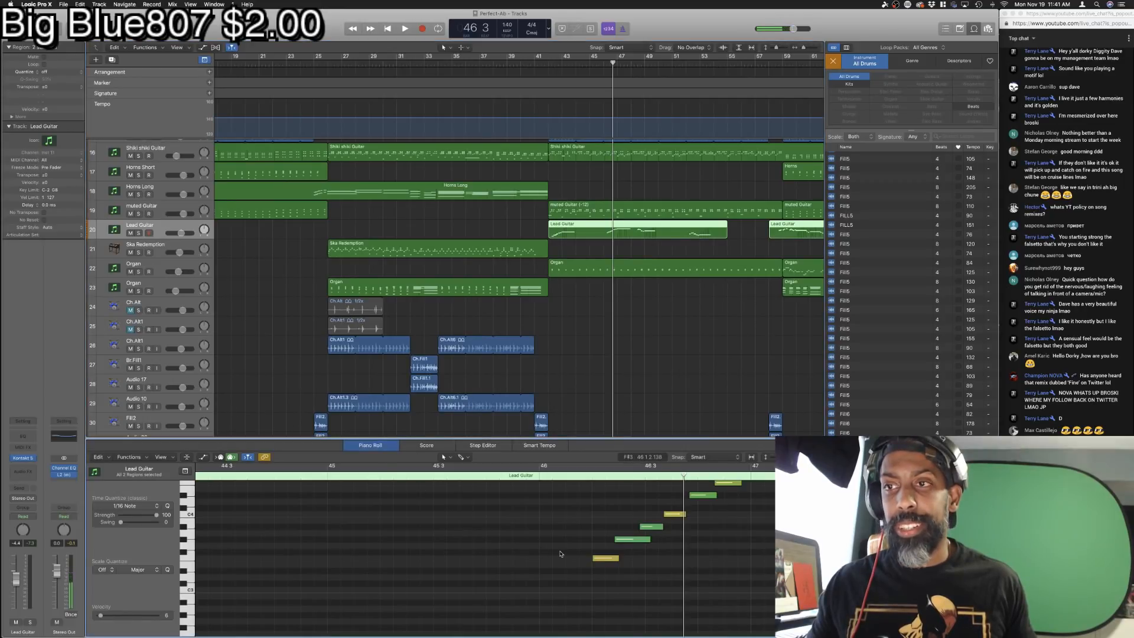
pyautogui.press('super+z')
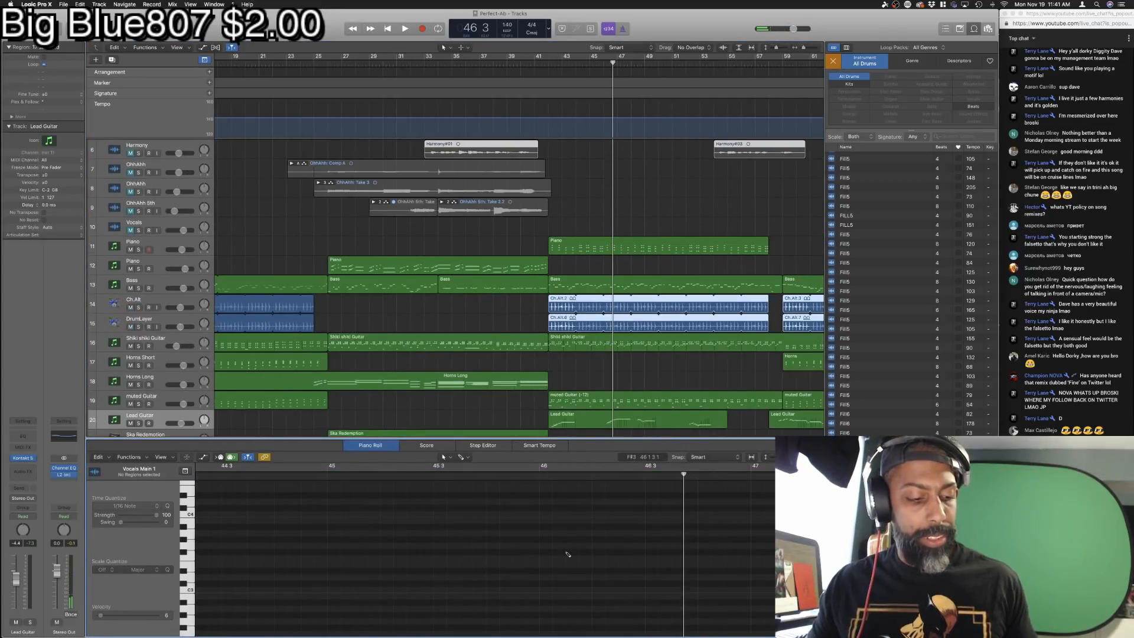
pyautogui.click(78, 4)
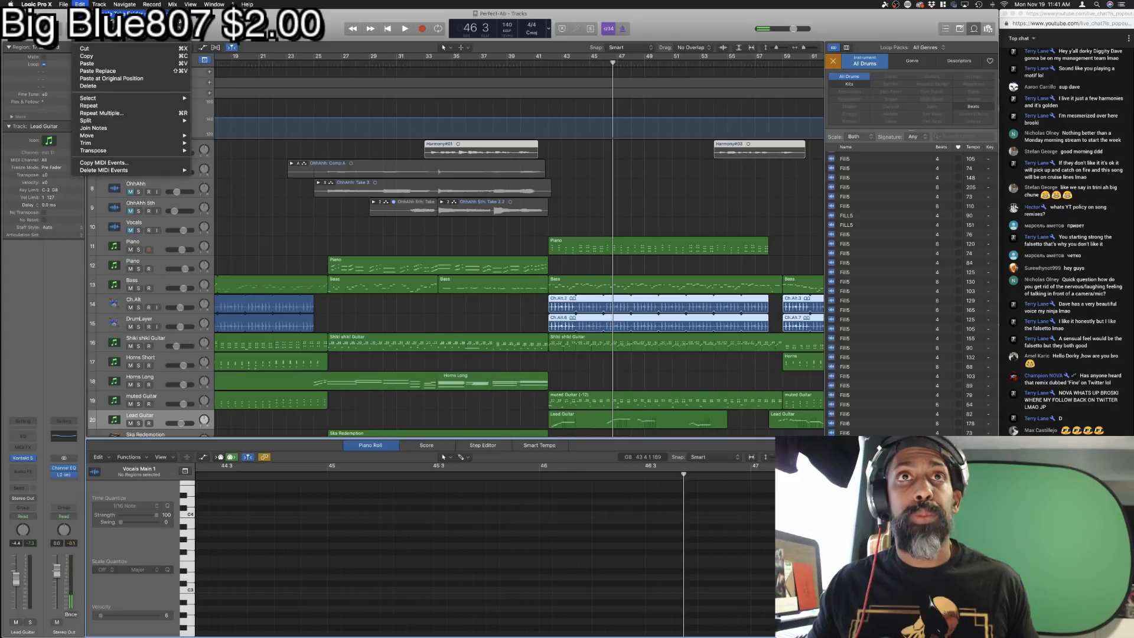
pyautogui.click(79, 4)
pyautogui.scroll(-1, 571, 371)
pyautogui.scroll(-10, 571, 371)
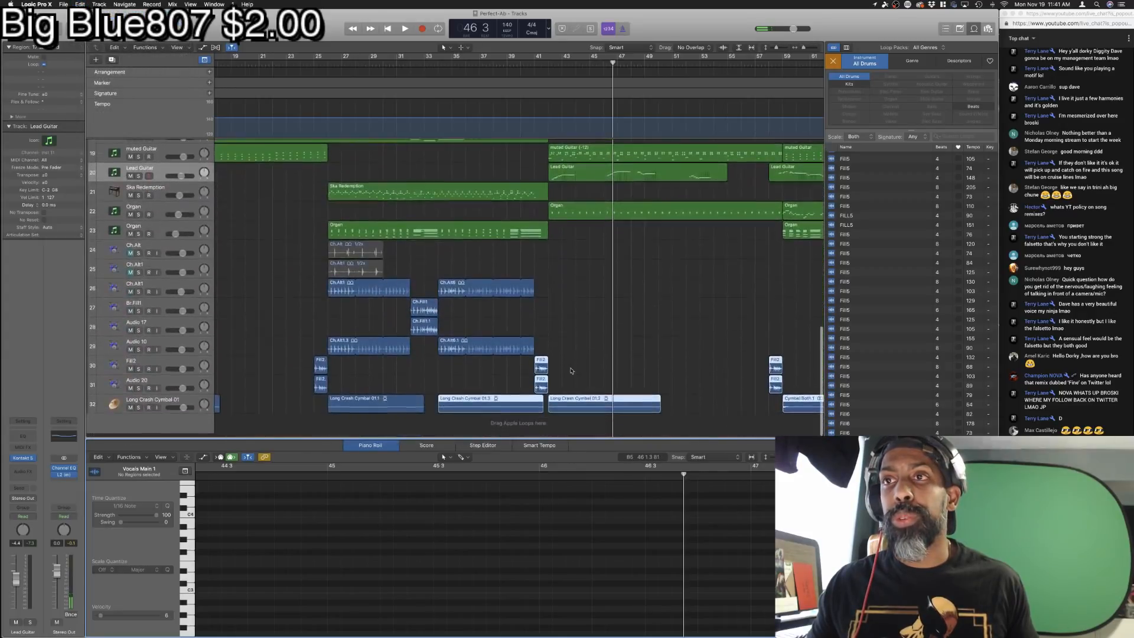
pyautogui.scroll(5, 571, 371)
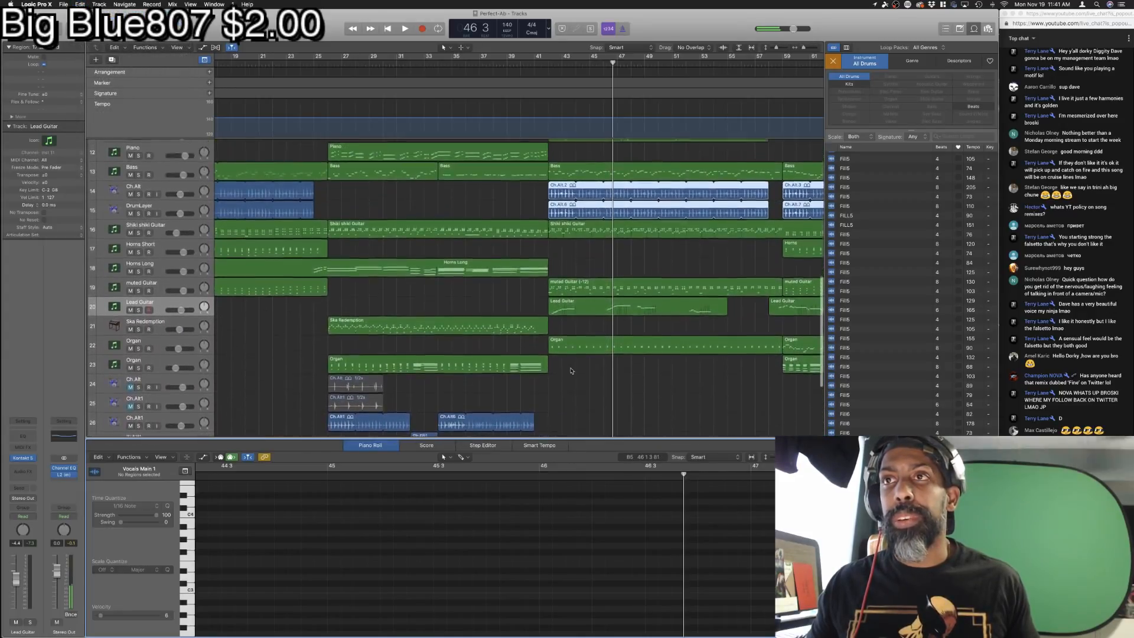
# Step: Raise all notes in the Lead Guitar region starting at bar 42 by a semitone and play from bar 42
pyautogui.click(157, 317)
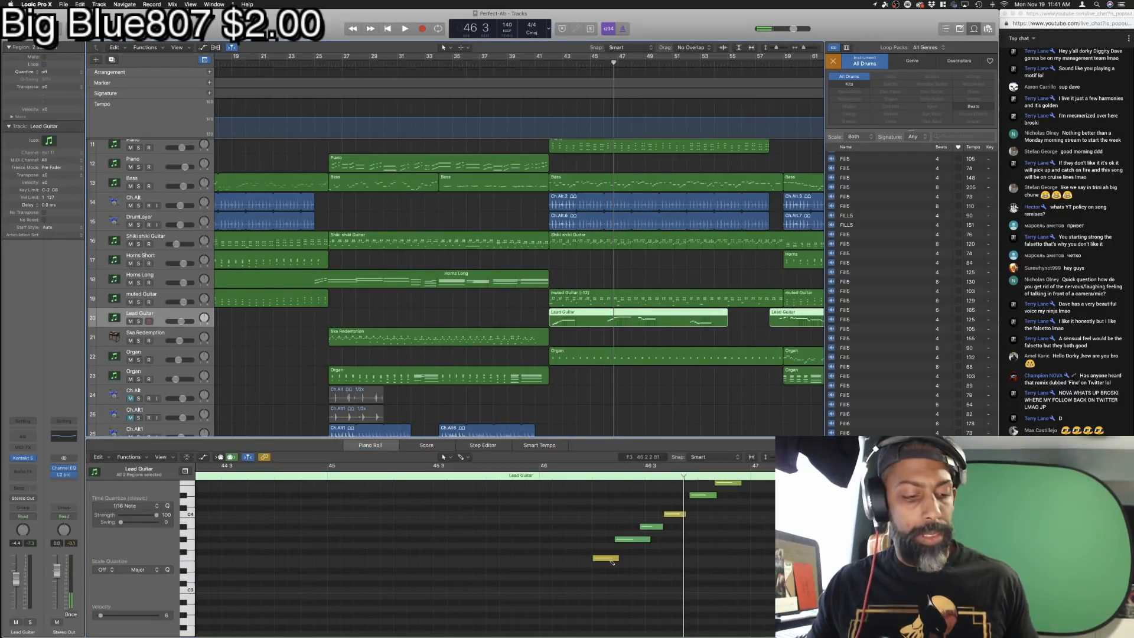
pyautogui.hotkey('shift', 'i')
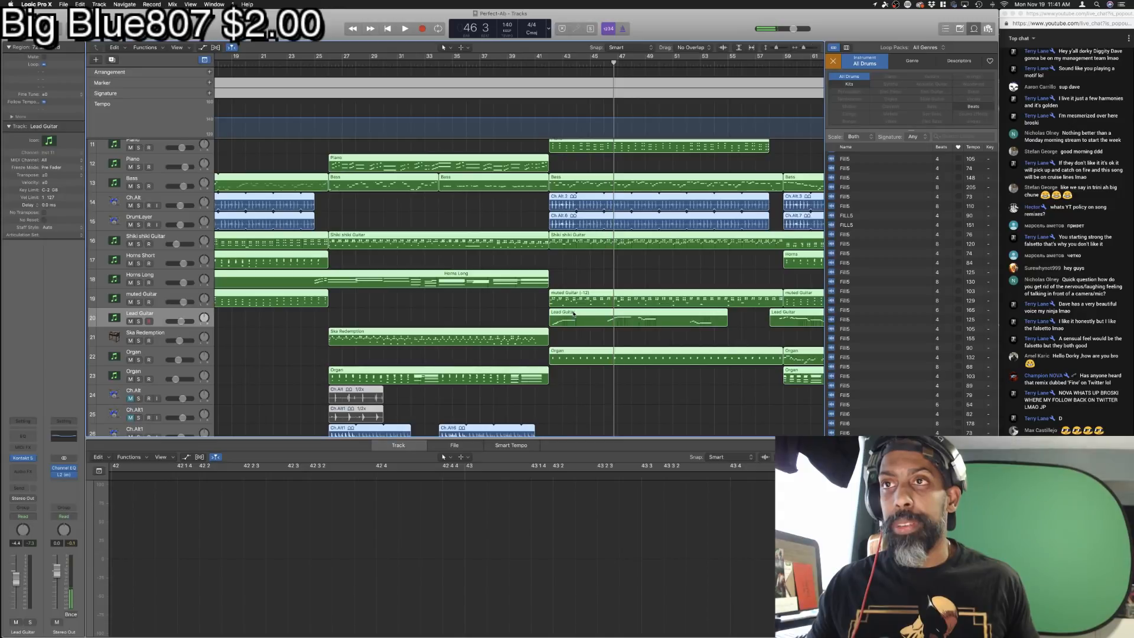
pyautogui.click(519, 319)
pyautogui.click(567, 318)
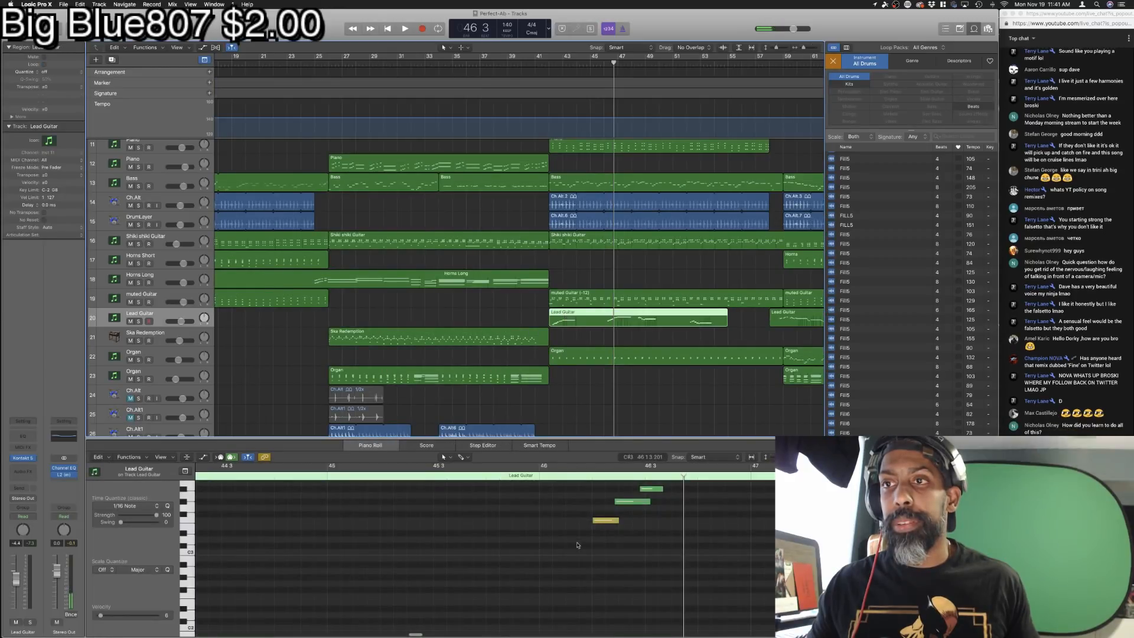
pyautogui.press('super+a')
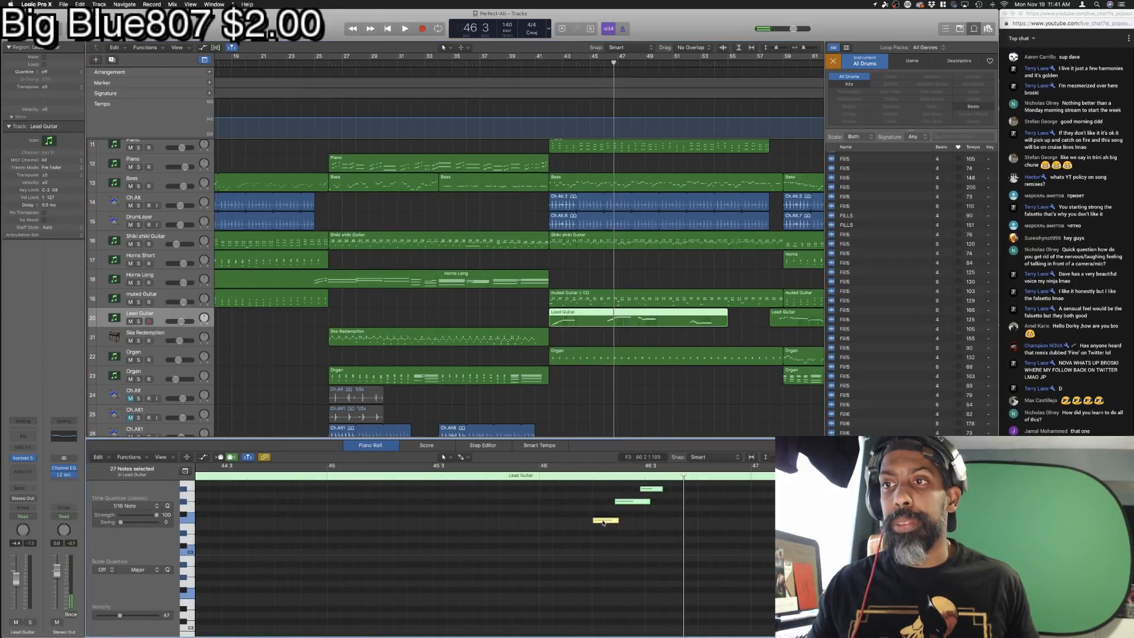
pyautogui.moveTo(603, 522); pyautogui.dragTo(603, 520)
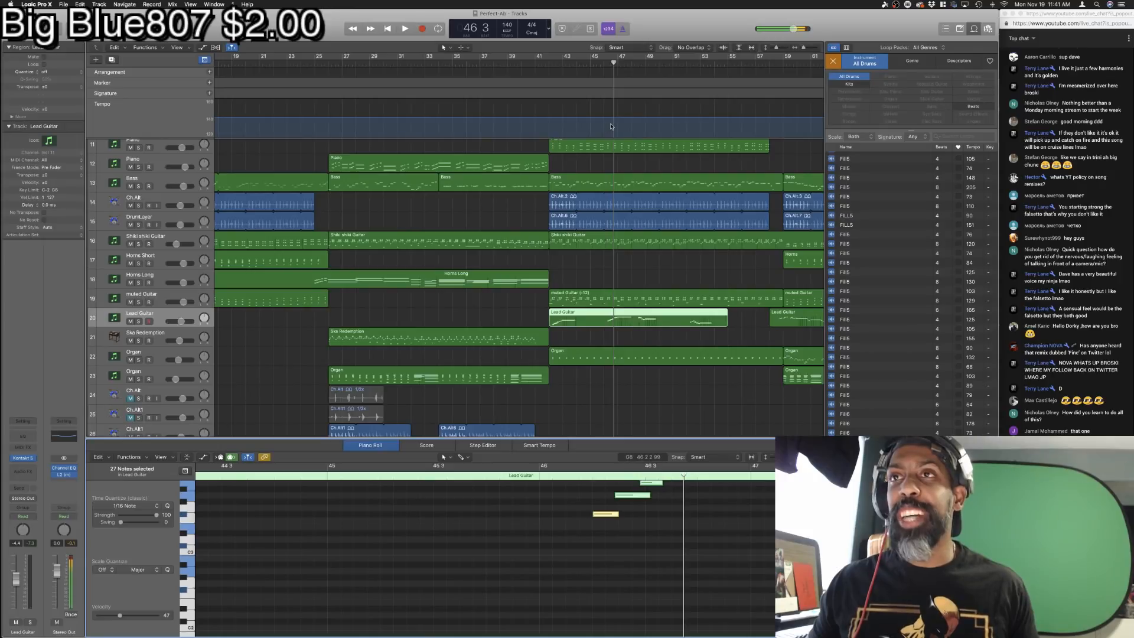
pyautogui.click(553, 63)
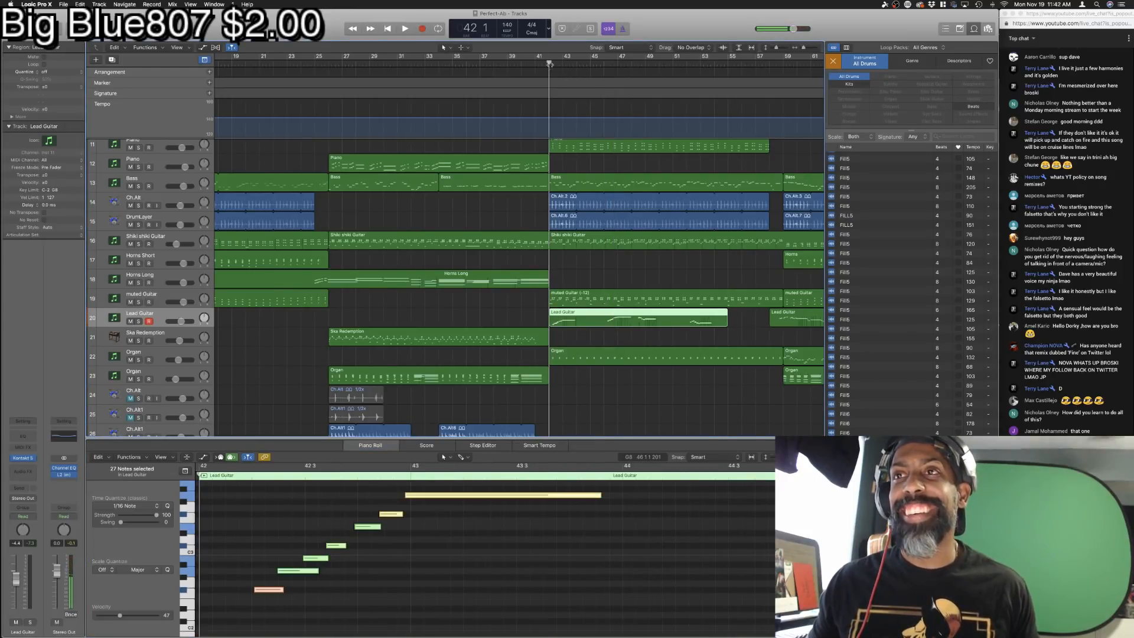
pyautogui.press('space')
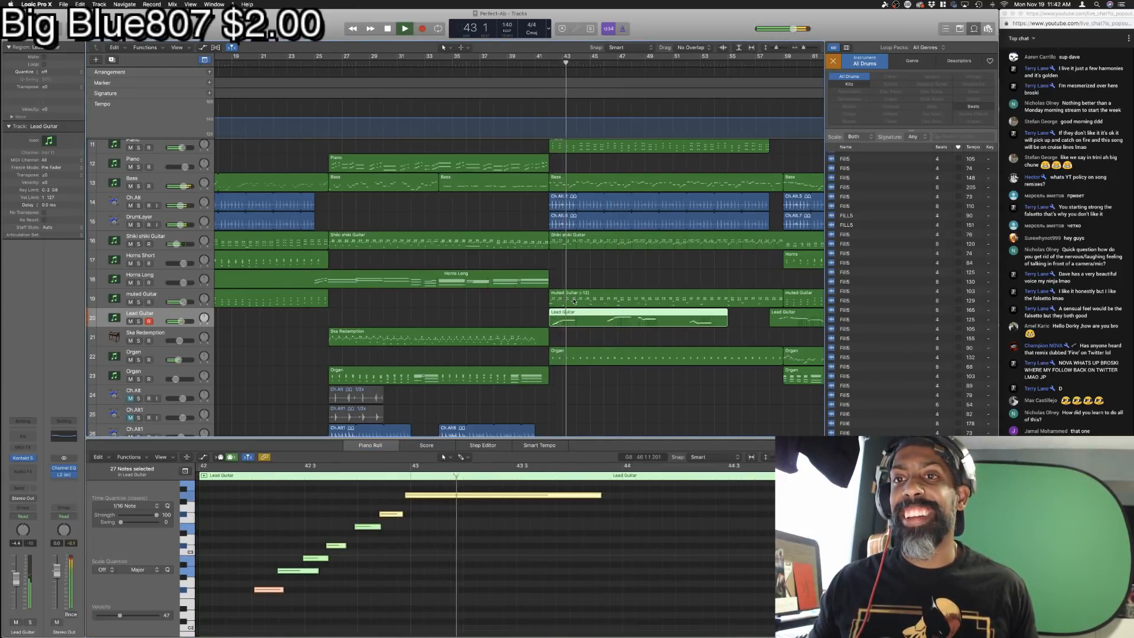
pyautogui.press('space')
# Step: Try another Vocals Main 1 recording from bar 40, stopping around bar 44
pyautogui.scroll(10, 587, 288)
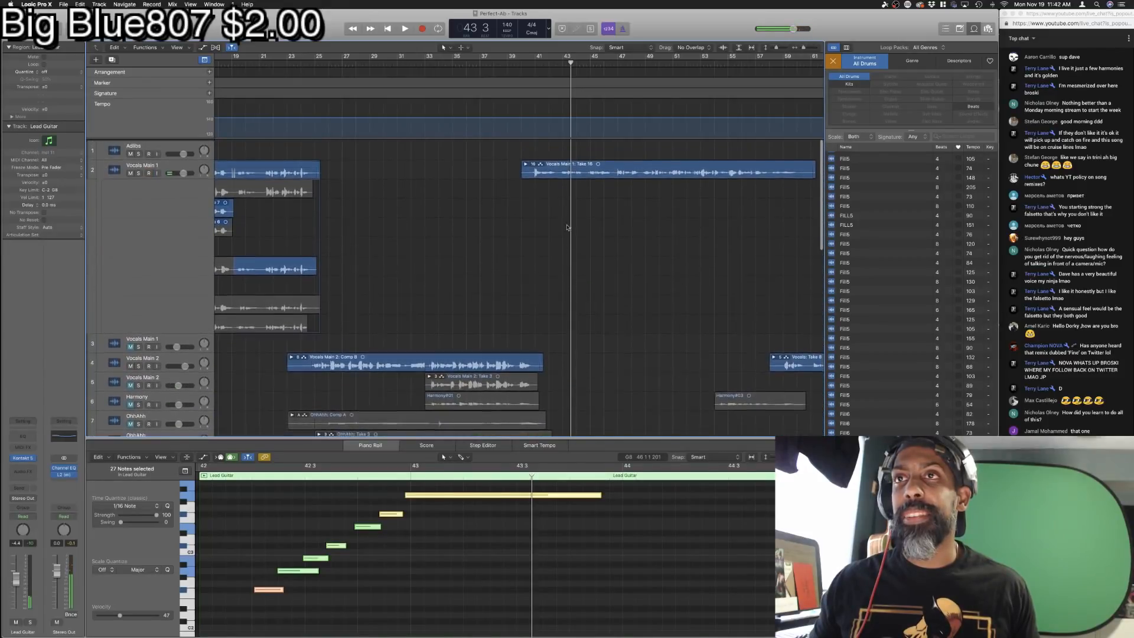
pyautogui.click(520, 63)
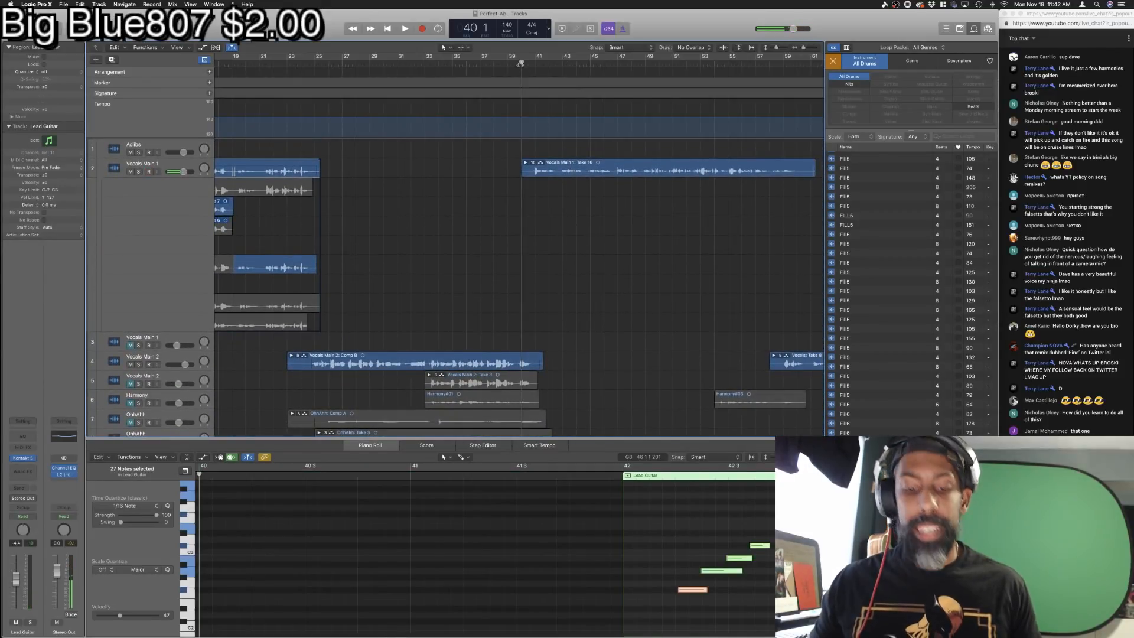
pyautogui.press('r')
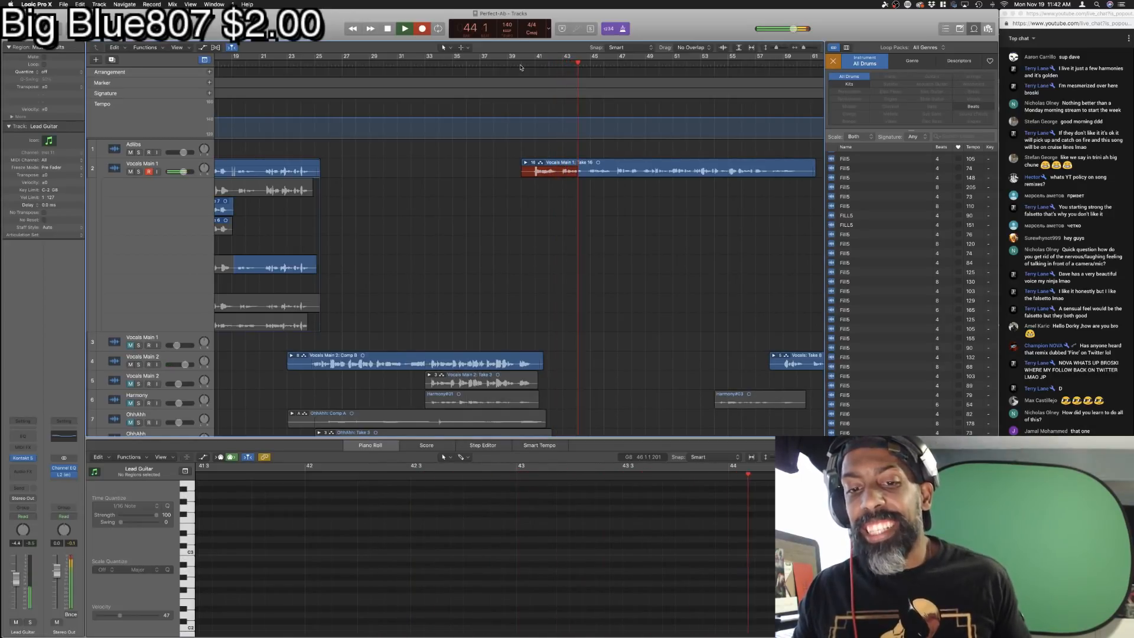
pyautogui.press('space')
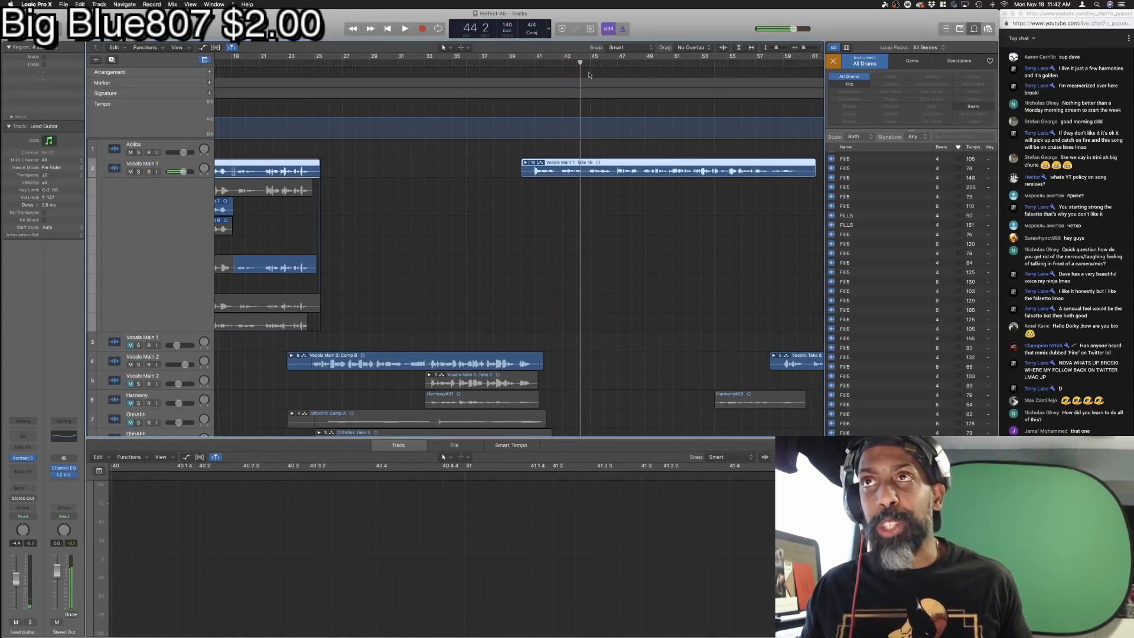
# Step: Record a full vocal take on Vocals Main 1 from bar 40 to about bar 60
pyautogui.moveTo(532, 69); pyautogui.dragTo(523, 67)
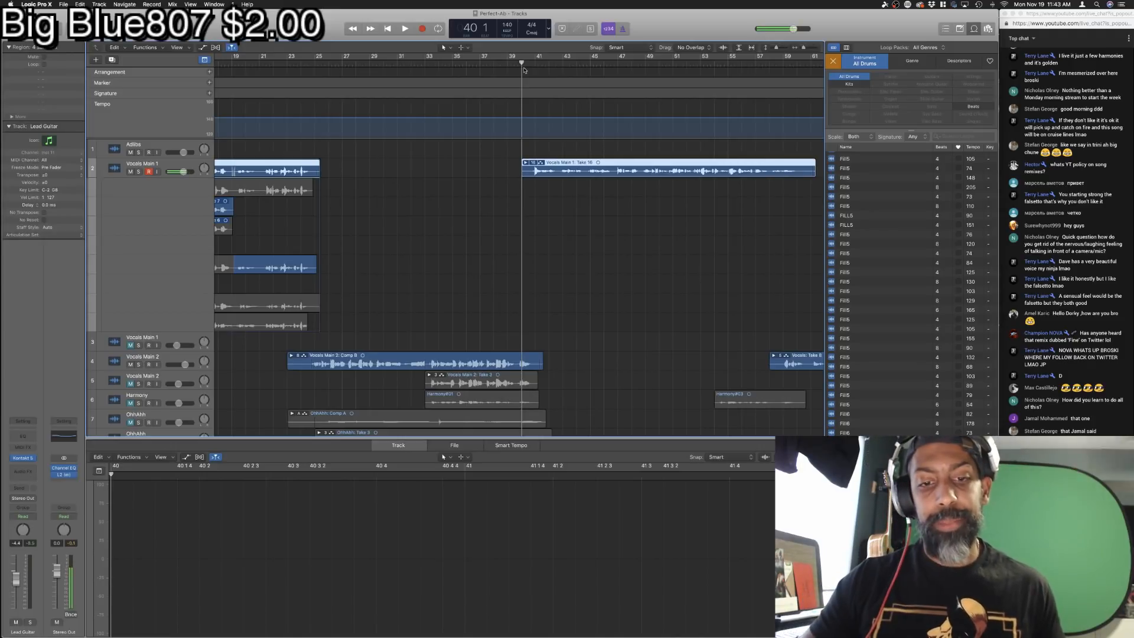
pyautogui.press('space')
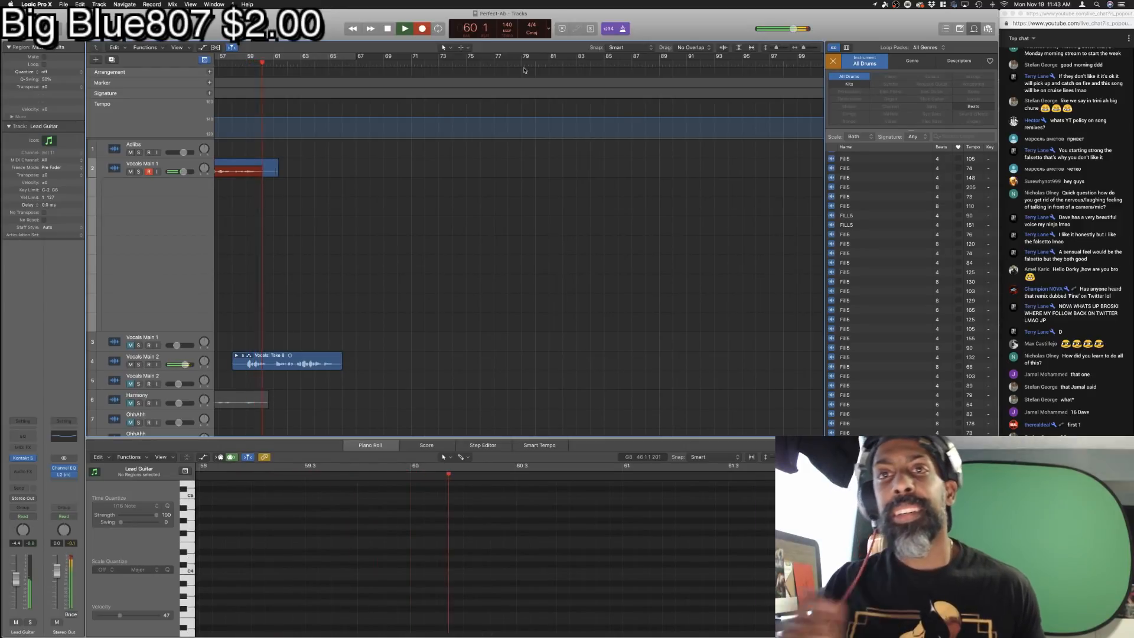
pyautogui.press('space')
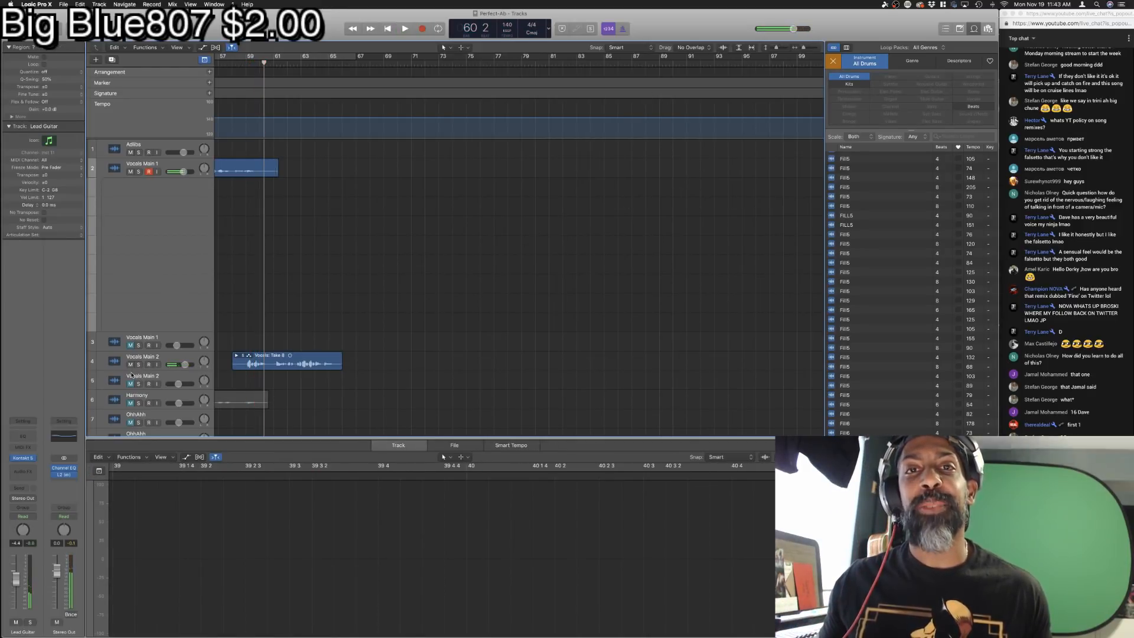
# Step: Mute the Vocals Main 2 track and play the new Vocals Main 1 recording from about bar 41 to bar 44
pyautogui.click(130, 365)
pyautogui.hscroll(-10, 320, 297)
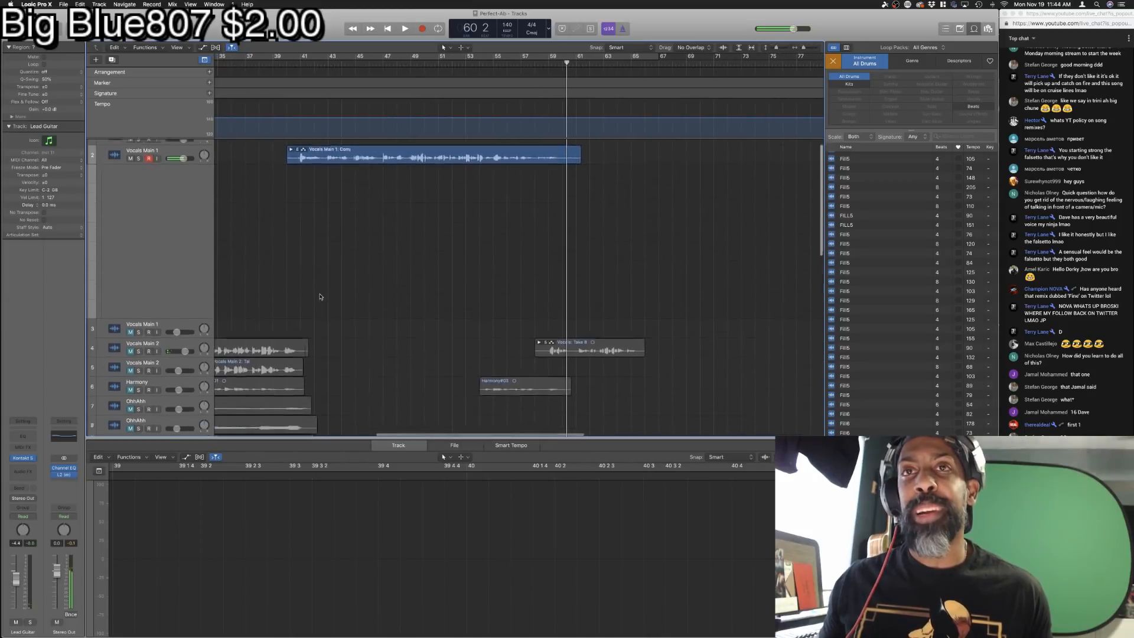
pyautogui.click(299, 60)
pyautogui.press('space')
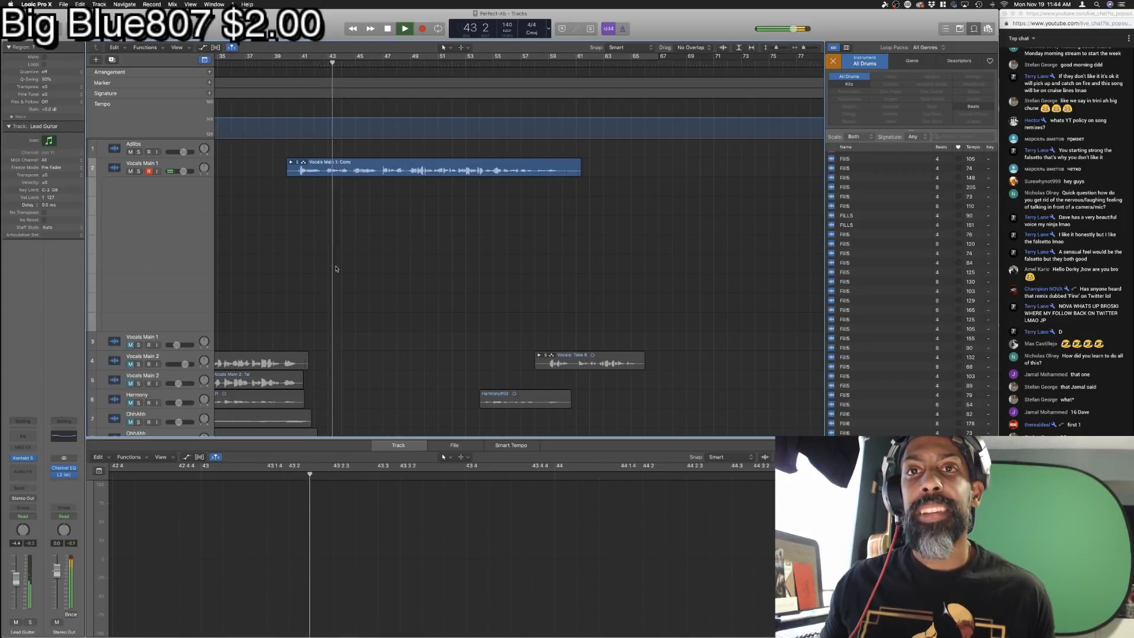
pyautogui.scroll(-10, 336, 269)
pyautogui.scroll(-5, 335, 268)
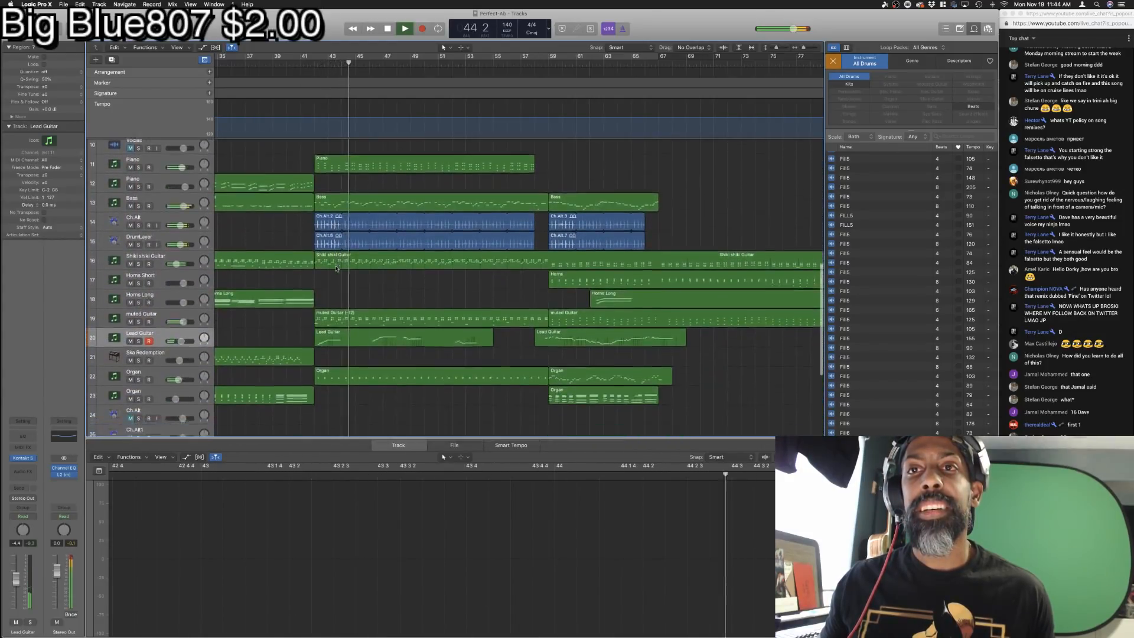
pyautogui.press('space')
# Step: Raise all notes in the muted Guitar track's regions by a semitone and play from about bar 42
pyautogui.click(334, 274)
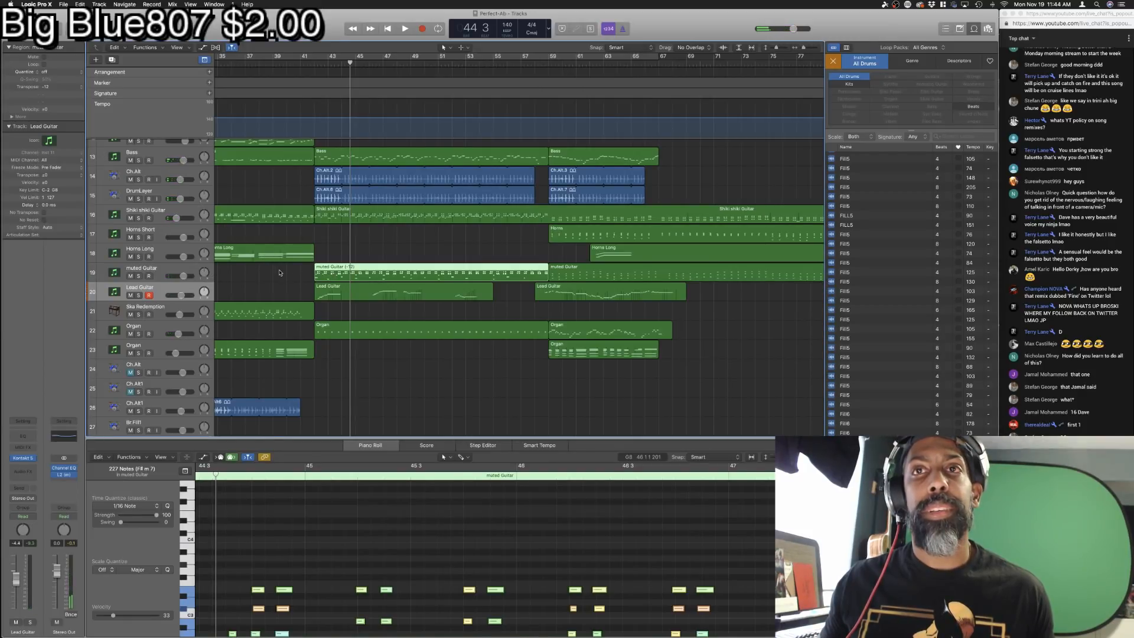
pyautogui.click(156, 271)
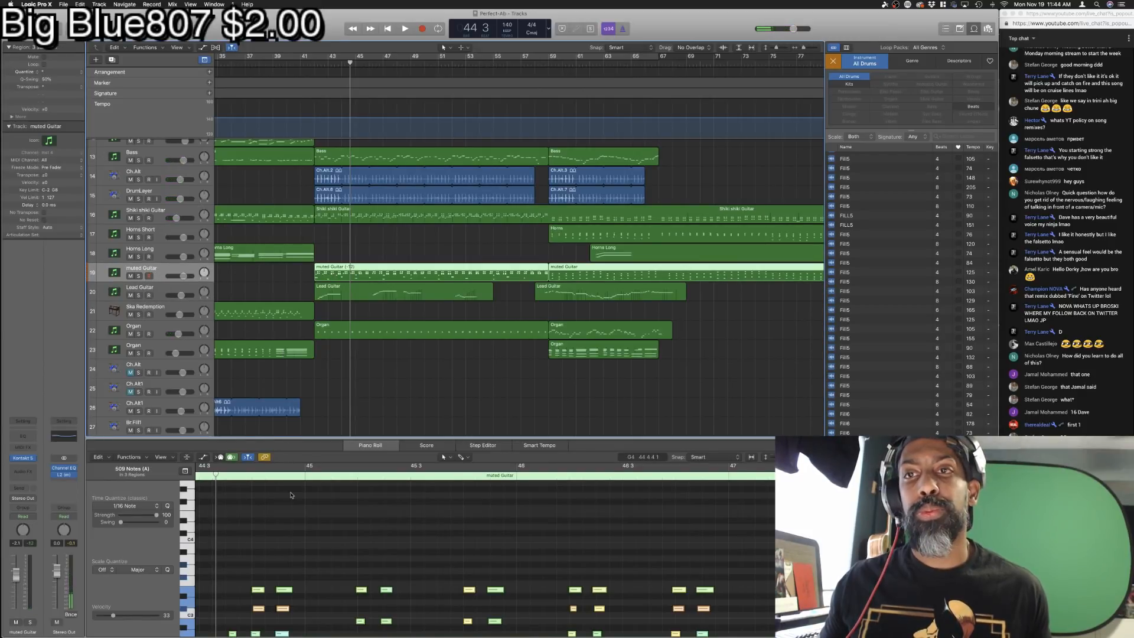
pyautogui.click(284, 533)
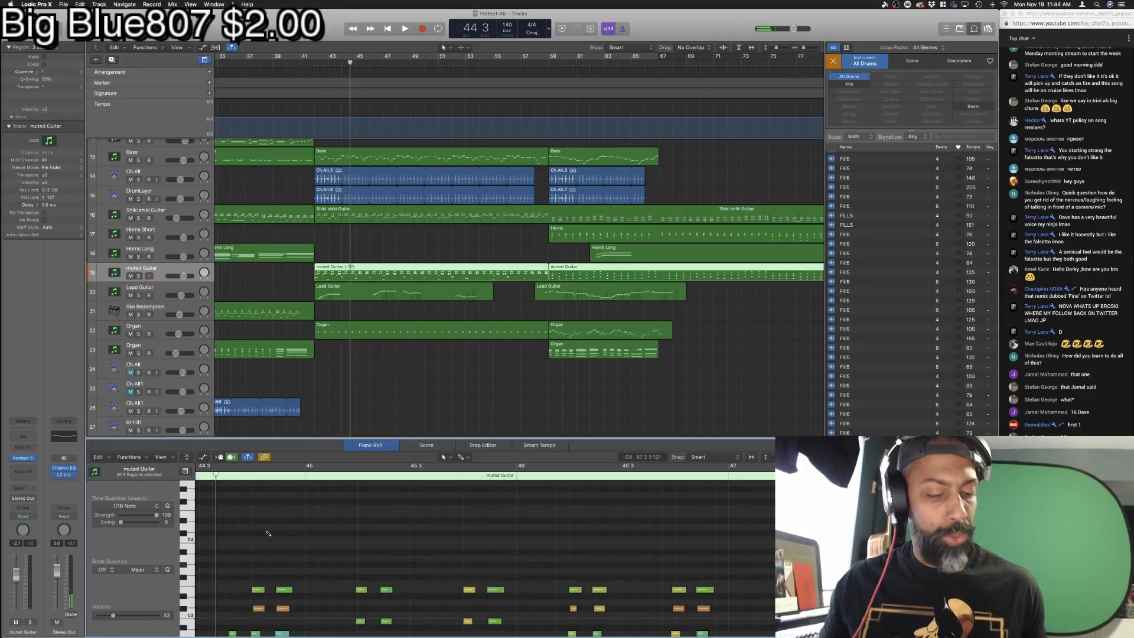
pyautogui.press('super+a')
pyautogui.moveTo(258, 590); pyautogui.dragTo(258, 588)
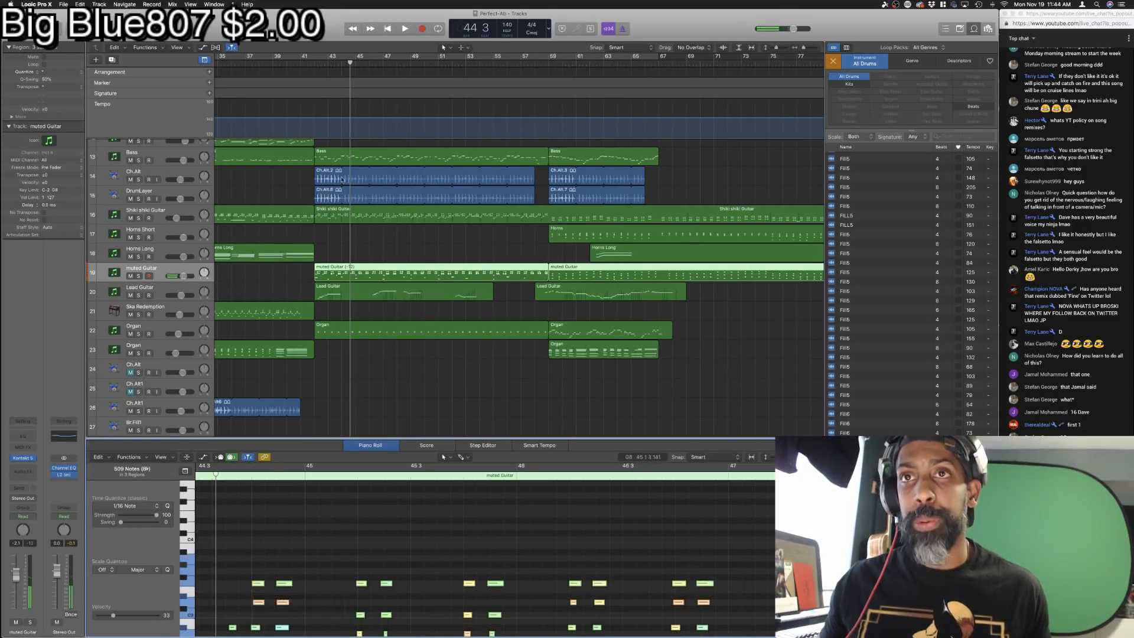
pyautogui.click(317, 64)
pyautogui.press('space')
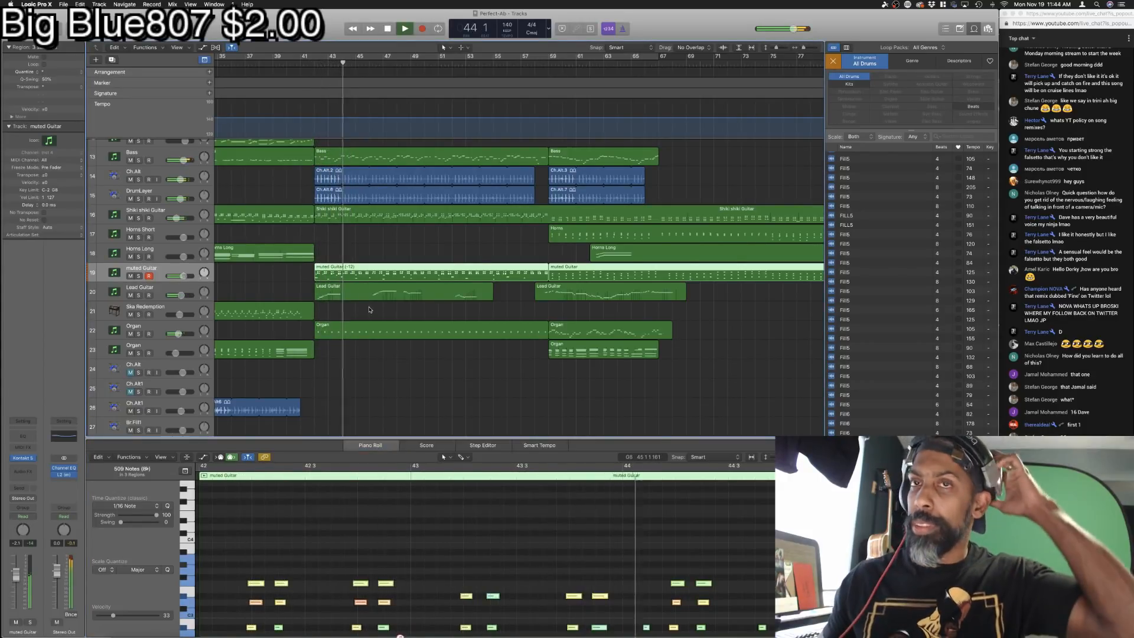
pyautogui.press('space')
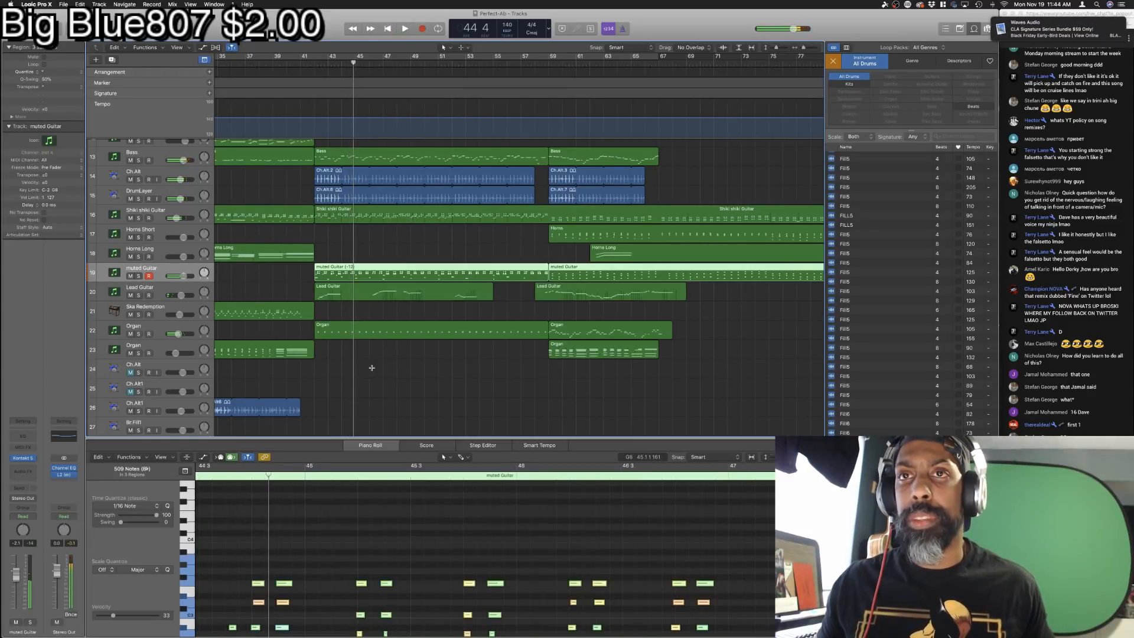
# Step: Lower all muted Guitar notes by a semitone and play again from about bar 42
pyautogui.hotkey('alt', 'Down')
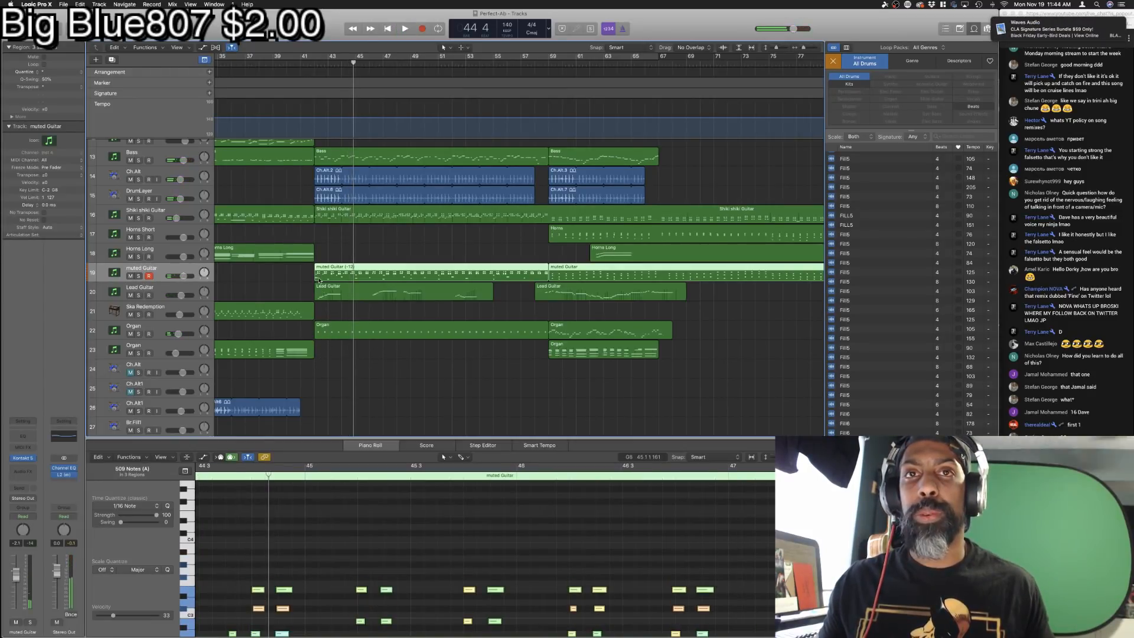
pyautogui.doubleClick(309, 63)
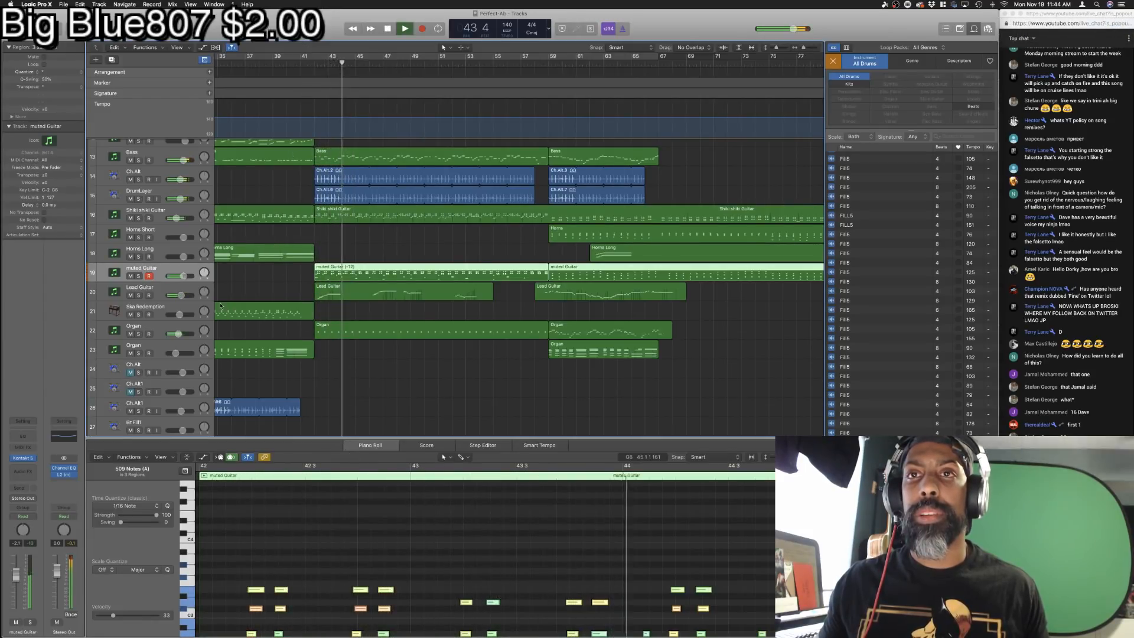
# Step: Open the Shiki shiki Guitar regions for note editing, and undo the recent edits back to the selected Lead Guitar notes
pyautogui.click(161, 212)
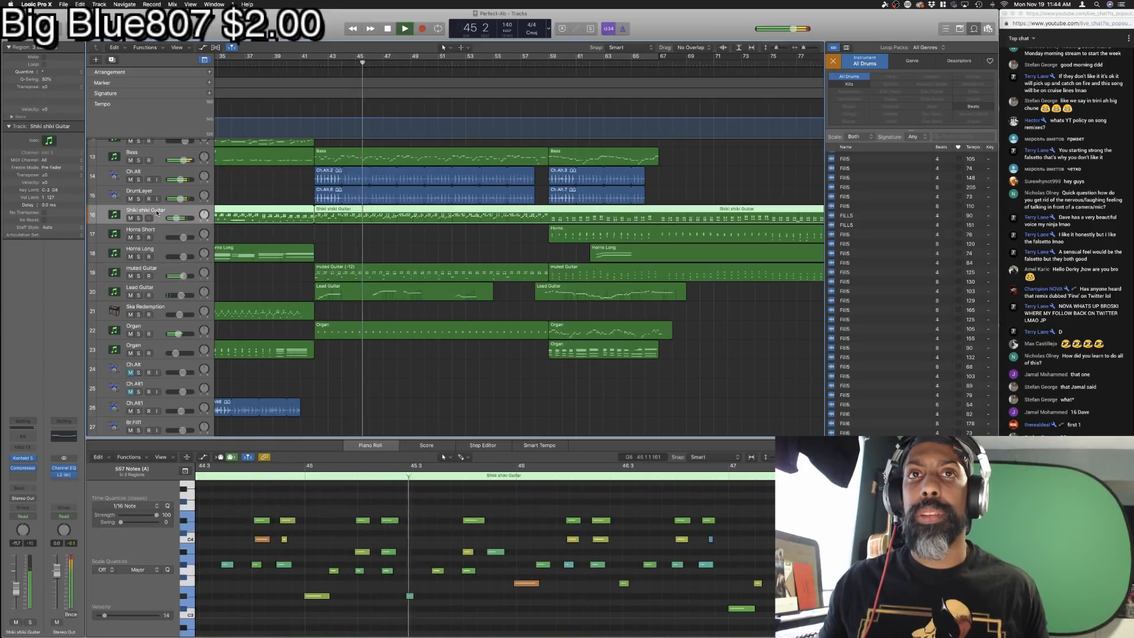
pyautogui.press('space')
pyautogui.click(359, 228)
pyautogui.click(350, 219)
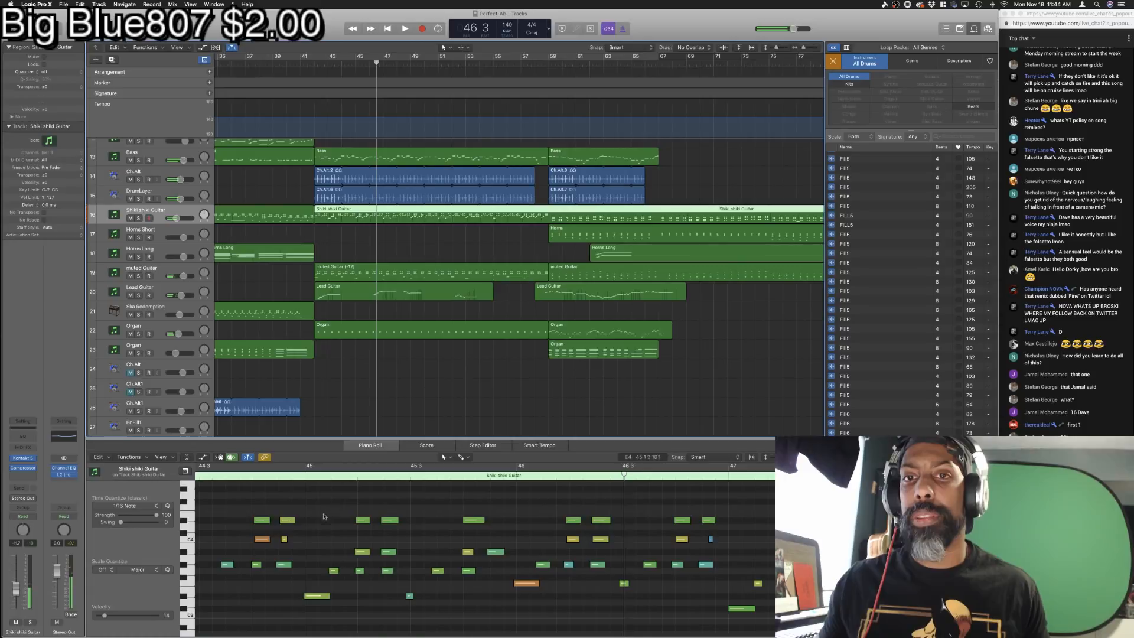
pyautogui.click(254, 519)
pyautogui.press('super+z')
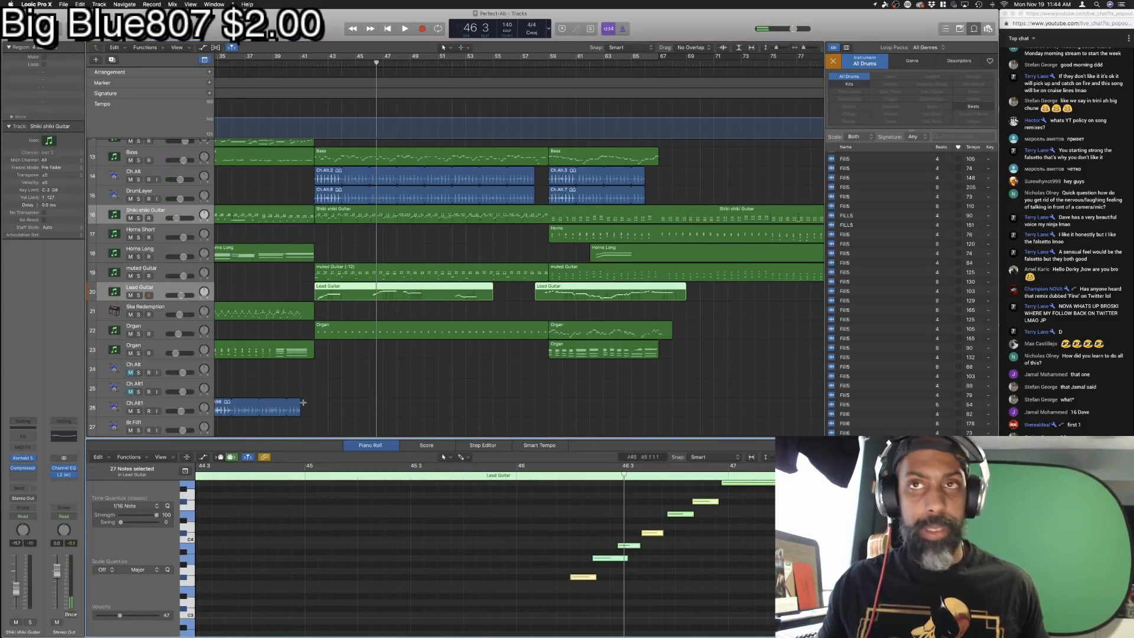
# Step: Redo the undone Vocals Main 1 recording and its comp
pyautogui.click(80, 4)
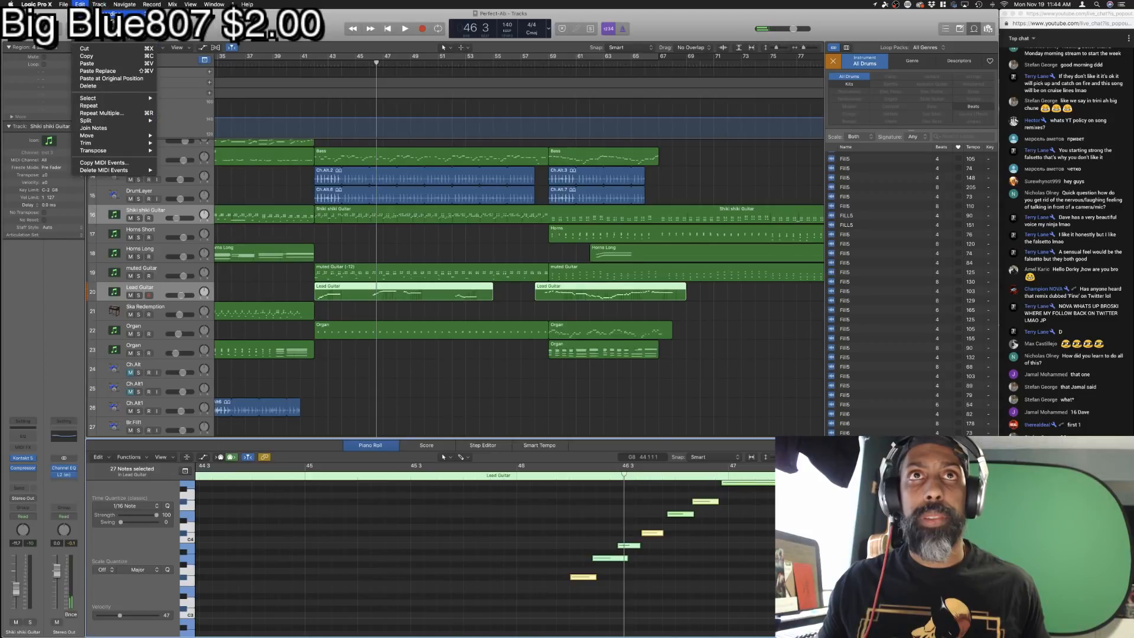
pyautogui.click(112, 17)
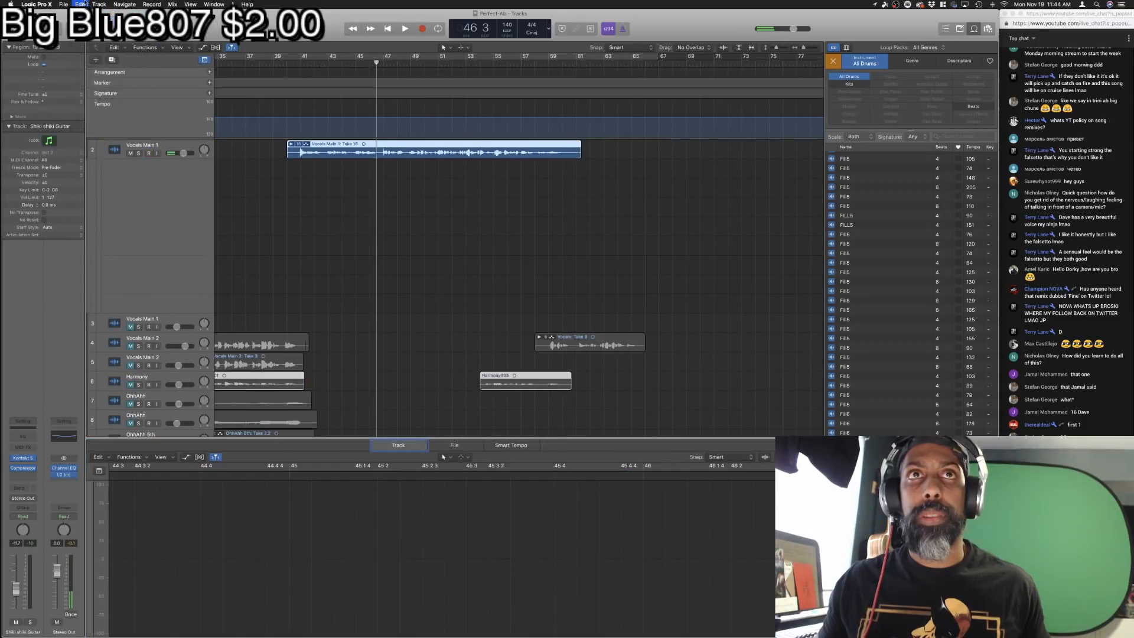
pyautogui.click(84, 3)
pyautogui.click(113, 19)
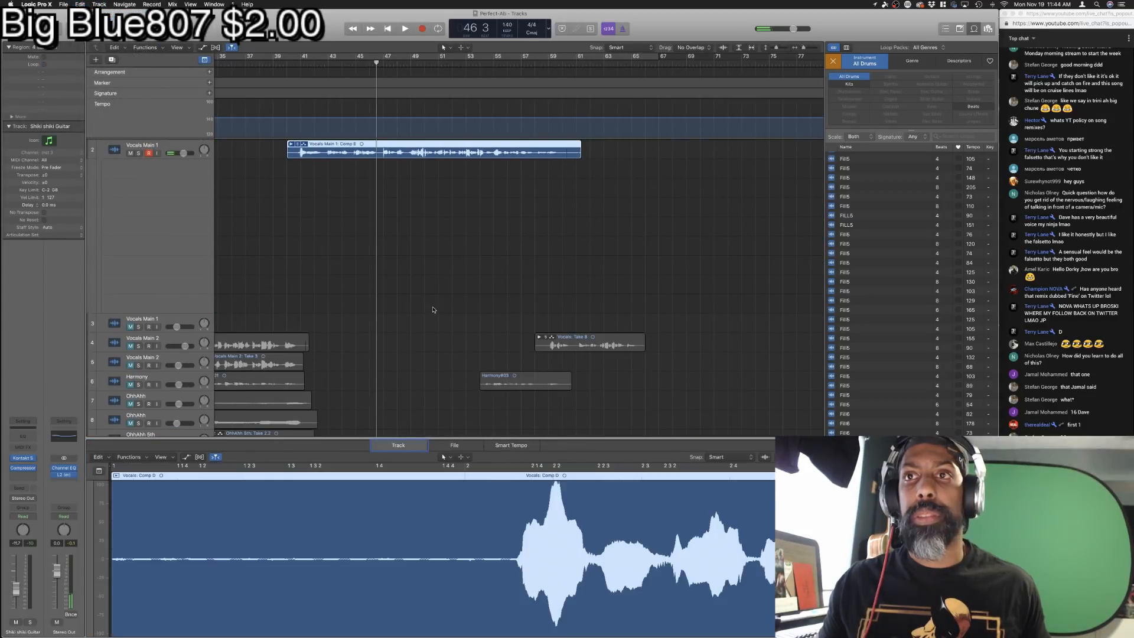
pyautogui.scroll(-10, 433, 310)
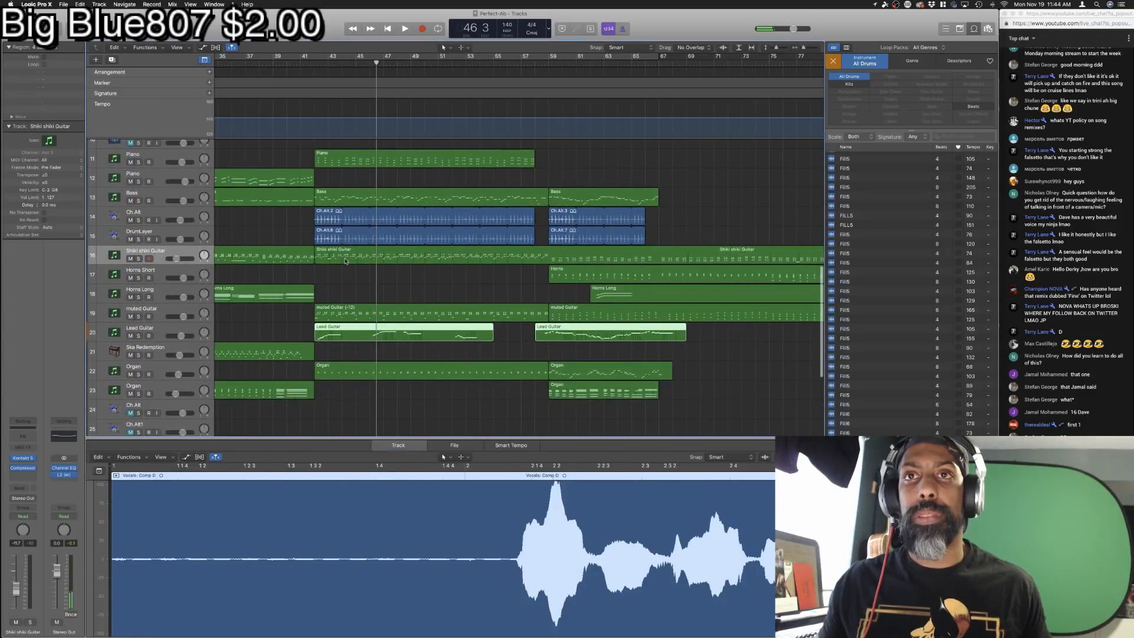
# Step: Raise all notes in the Shiki shiki Guitar regions by a semitone and play from about bar 42
pyautogui.click(346, 263)
pyautogui.press('super+a')
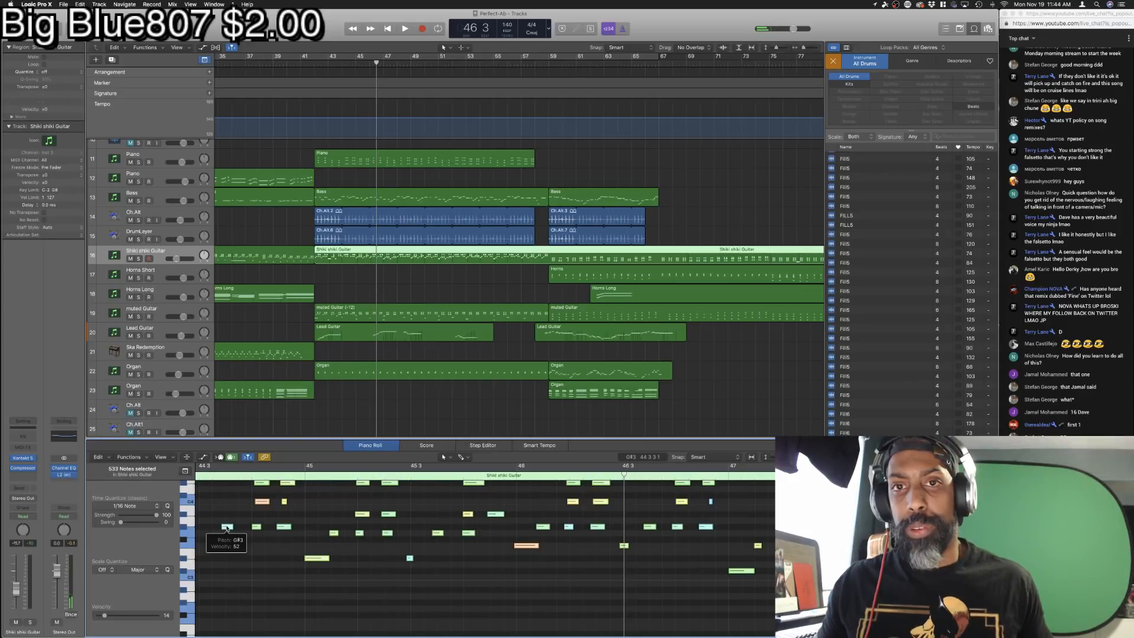
pyautogui.moveTo(226, 526); pyautogui.dragTo(225, 524)
pyautogui.click(316, 72)
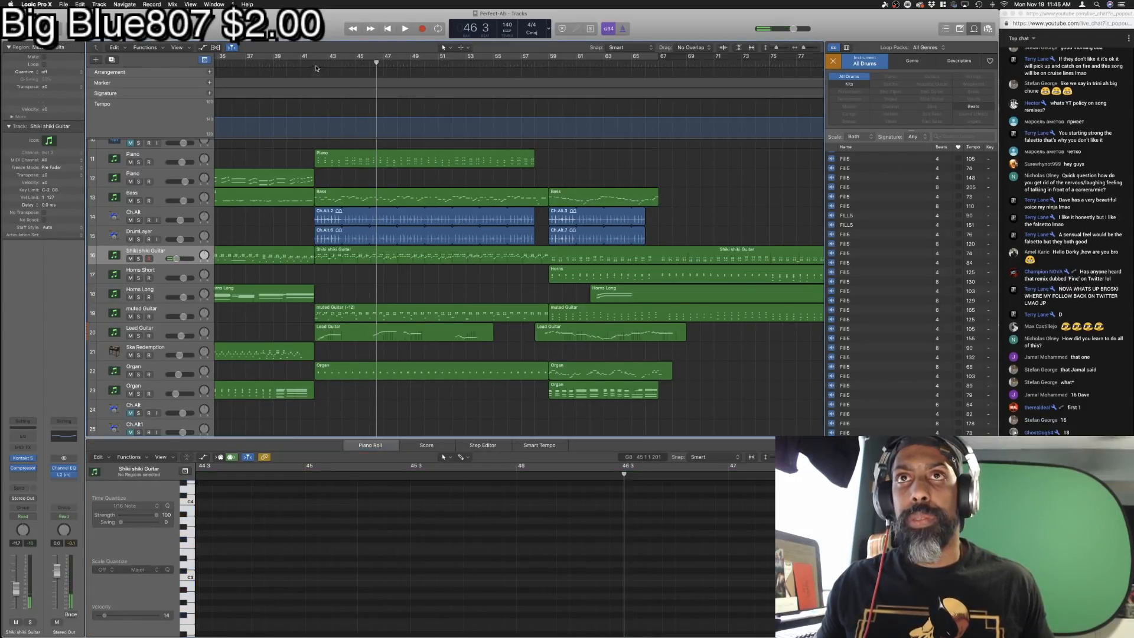
pyautogui.click(316, 63)
pyautogui.press('space')
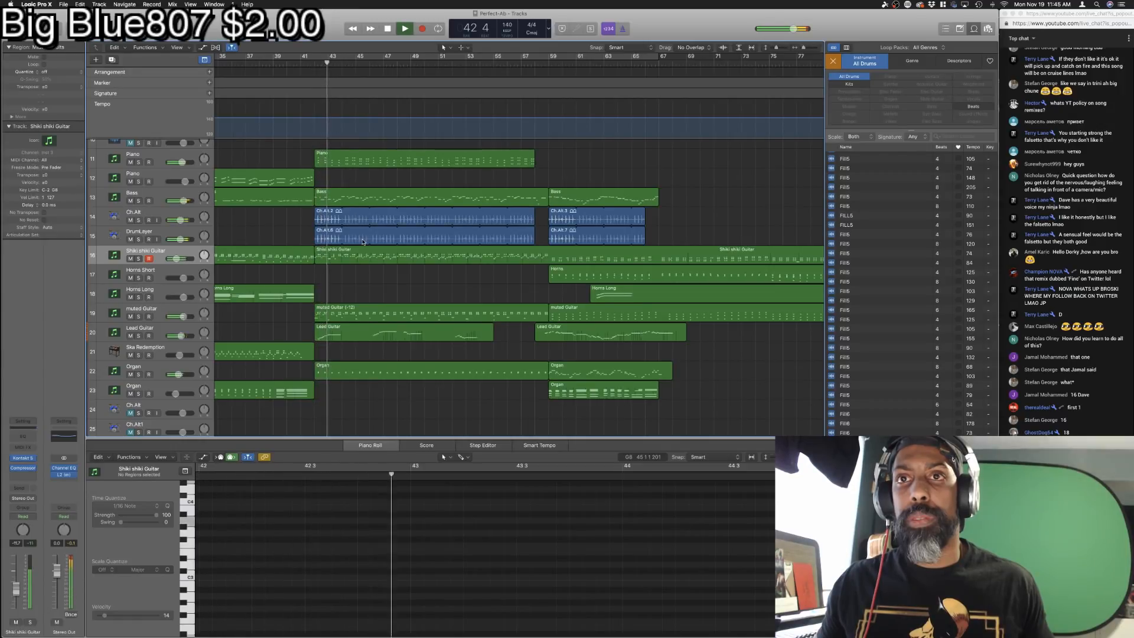
# Step: Solo the muted Guitar and Shiki shiki Guitar tracks one after the other during playback, clearing each solo again
pyautogui.click(347, 313)
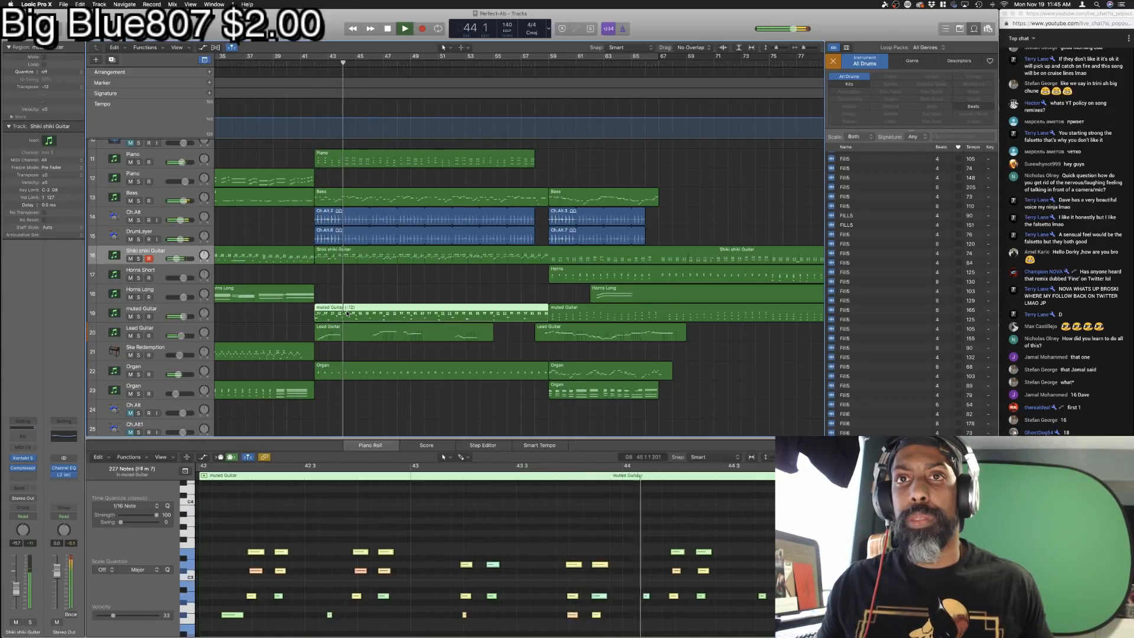
pyautogui.click(138, 317)
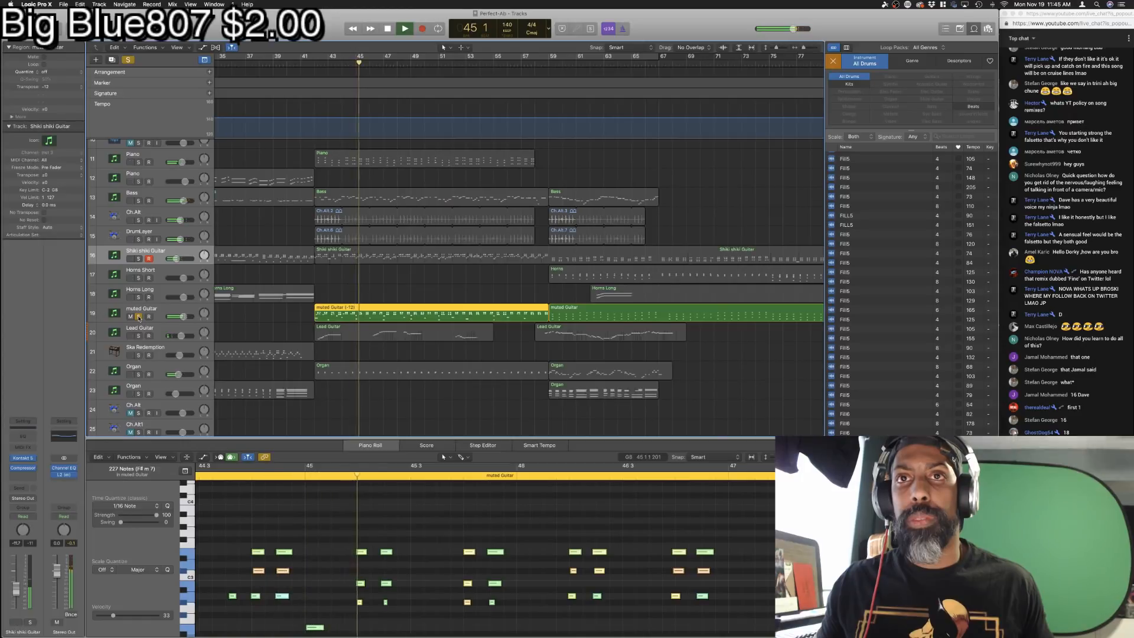
pyautogui.click(138, 316)
pyautogui.click(138, 259)
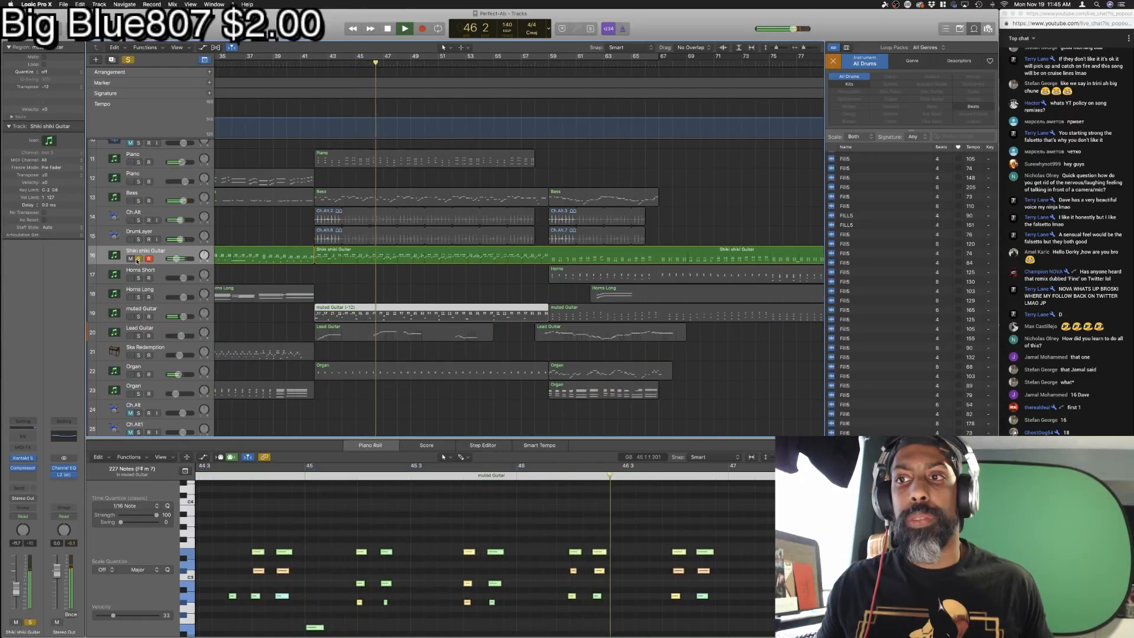
pyautogui.click(138, 258)
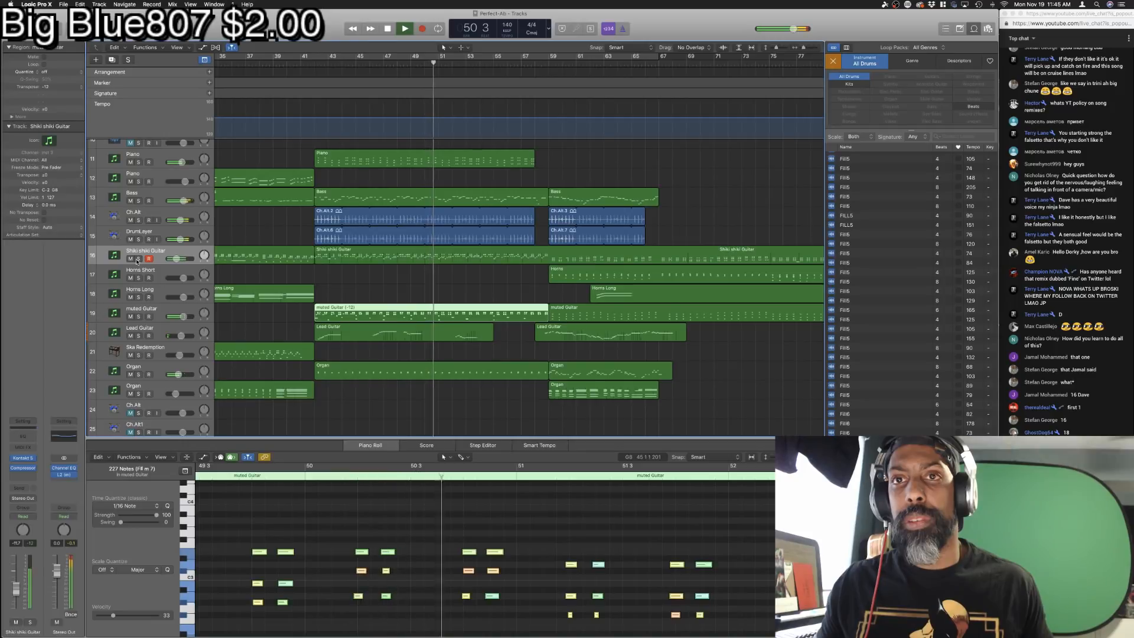
# Step: Compare playback with Organ track 22 muted and unmuted, and check the pitch of a muted Guitar note near bar 54
pyautogui.click(131, 374)
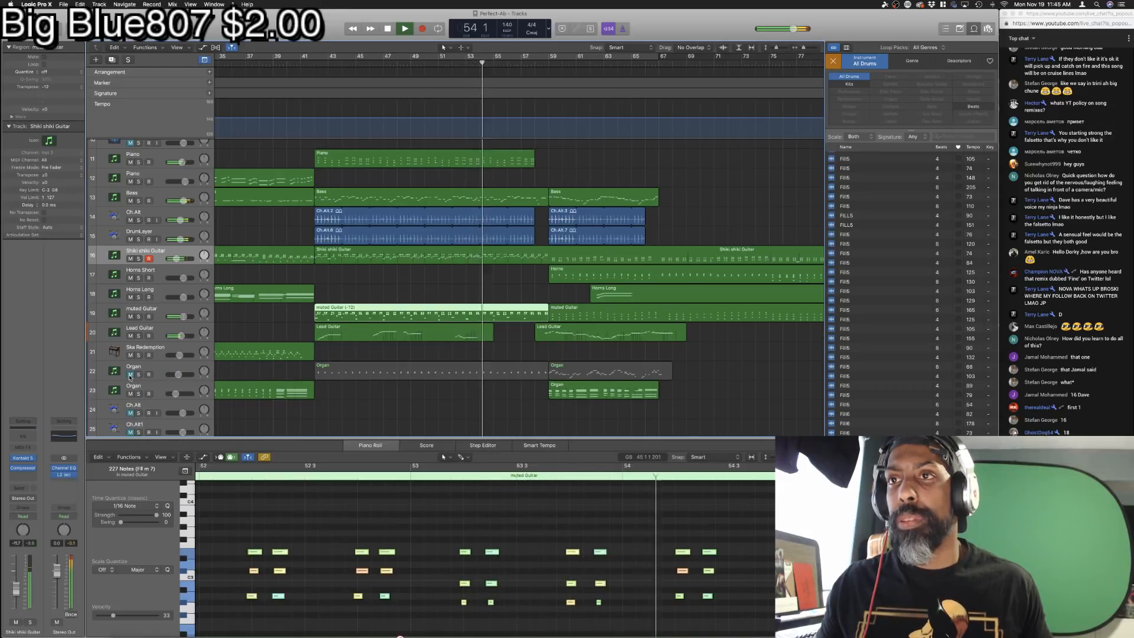
pyautogui.click(131, 375)
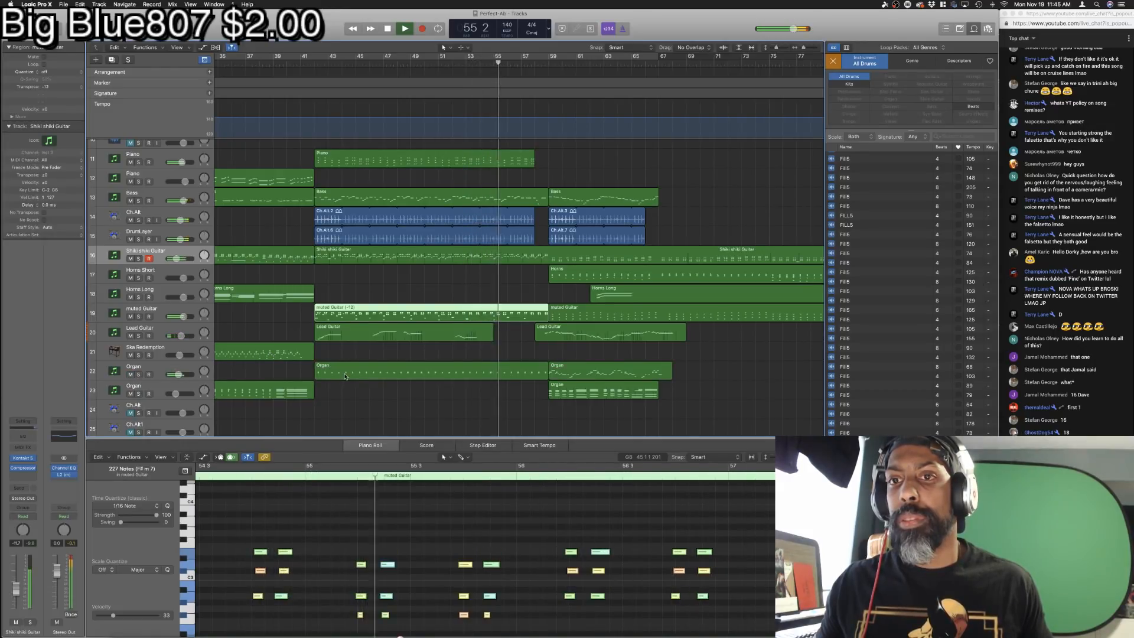
pyautogui.click(260, 553)
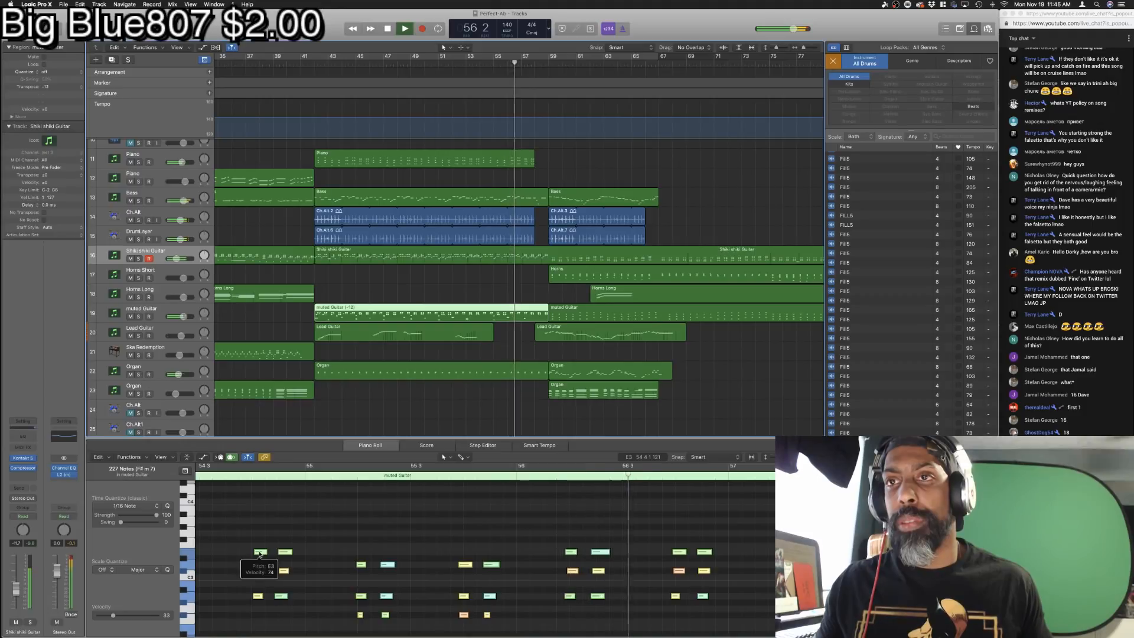
# Step: Raise all notes in the long Organ region on track 22 by a semitone and play the song from about bar 42
pyautogui.click(334, 371)
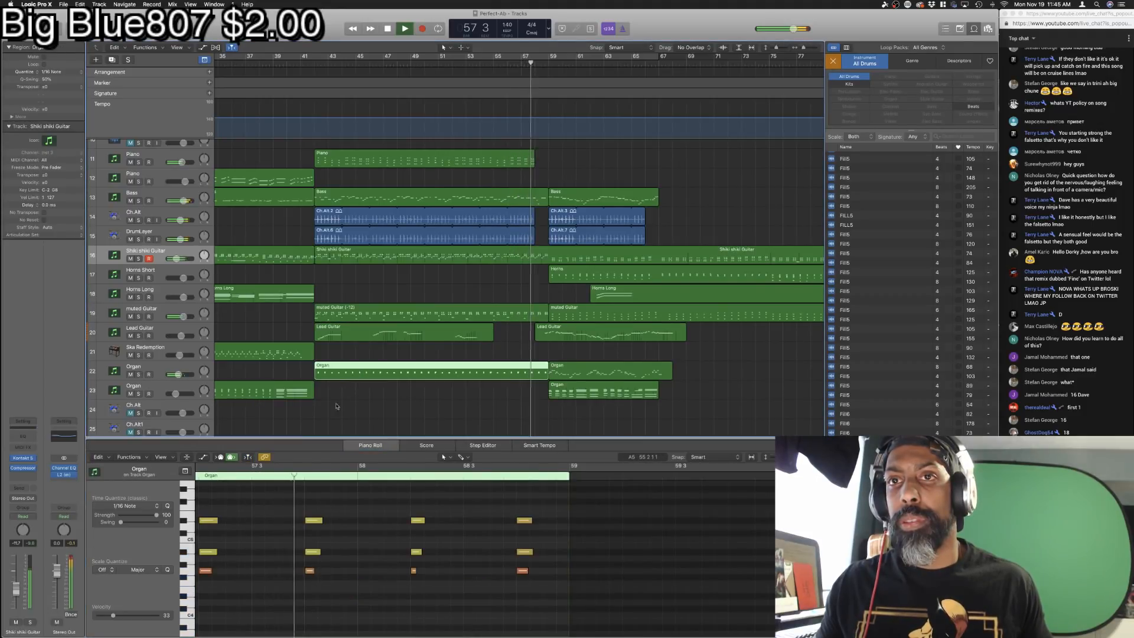
pyautogui.hscroll(-5, 319, 518)
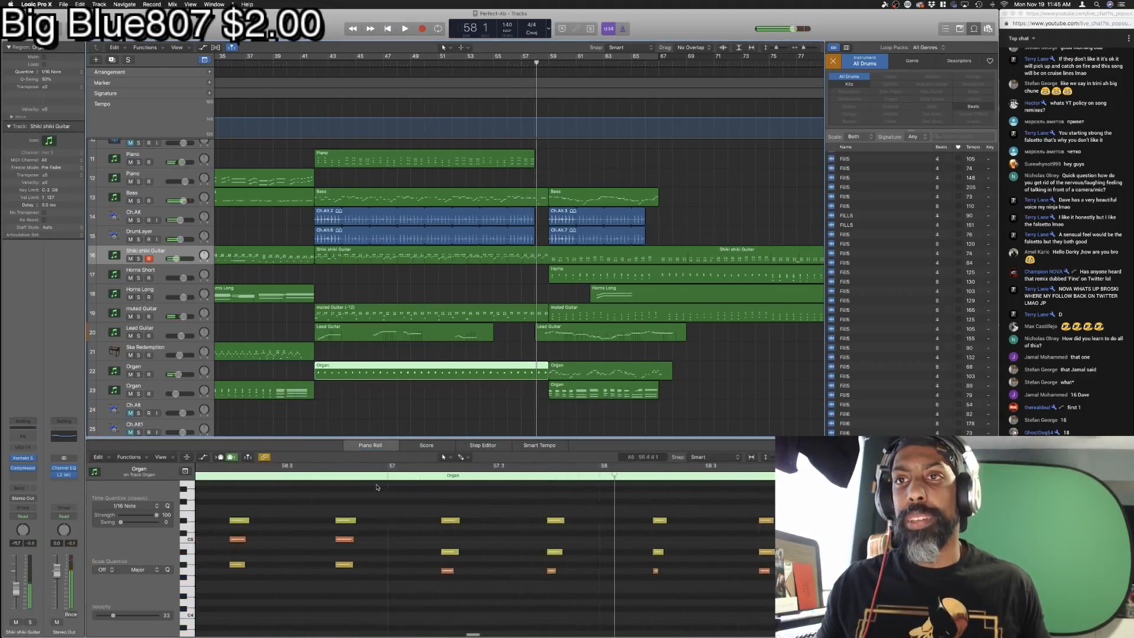
pyautogui.click(298, 532)
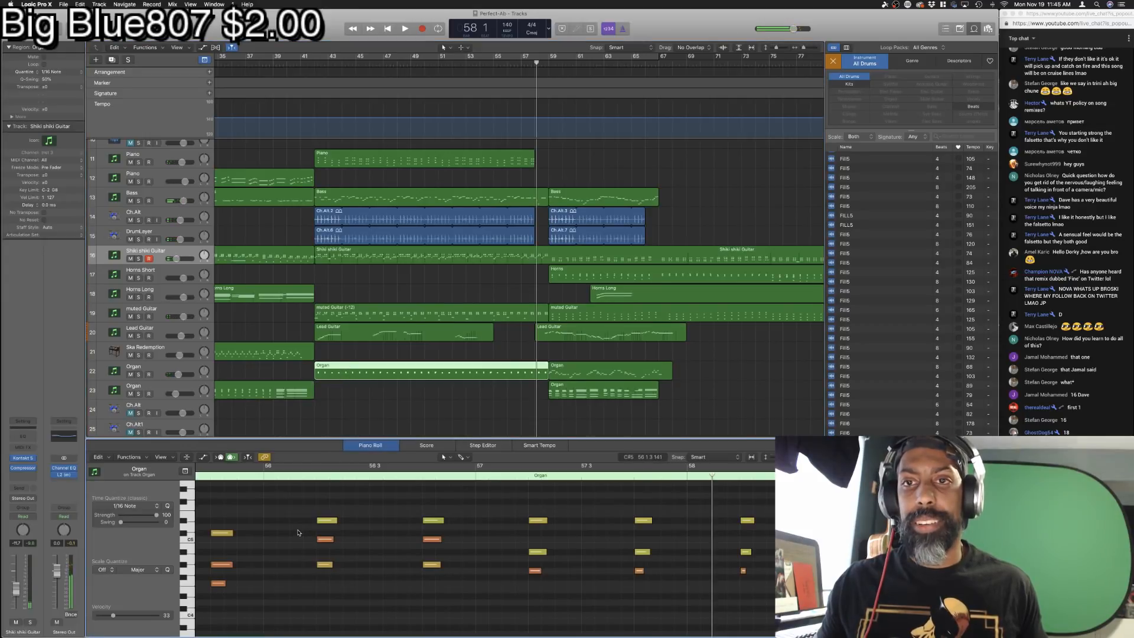
pyautogui.press('super+a')
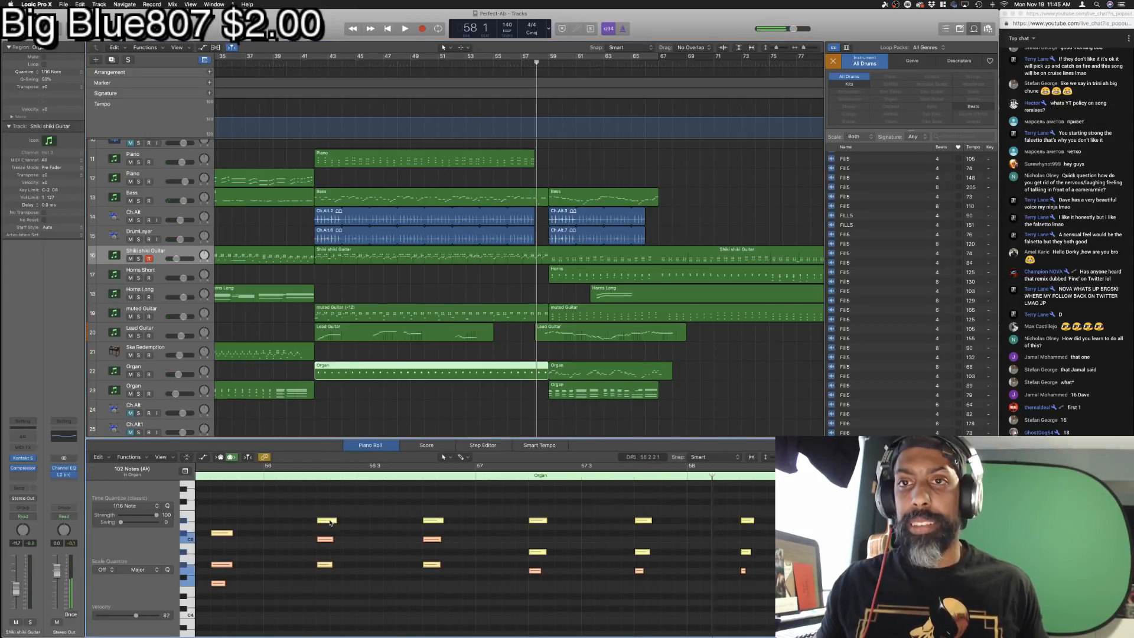
pyautogui.moveTo(330, 522); pyautogui.dragTo(330, 516)
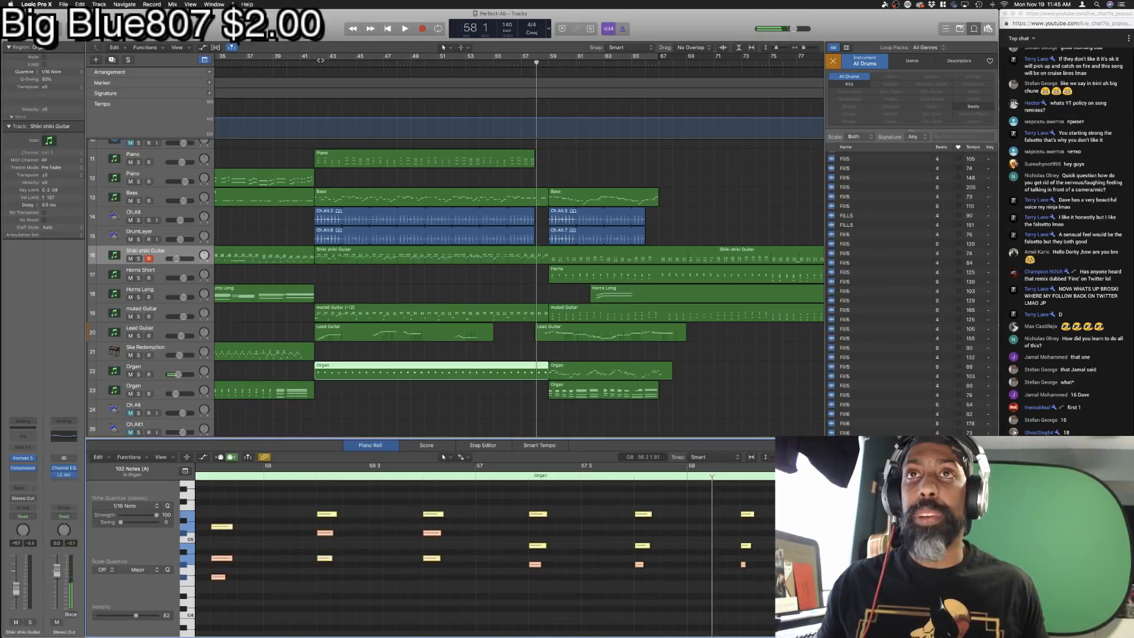
pyautogui.doubleClick(313, 62)
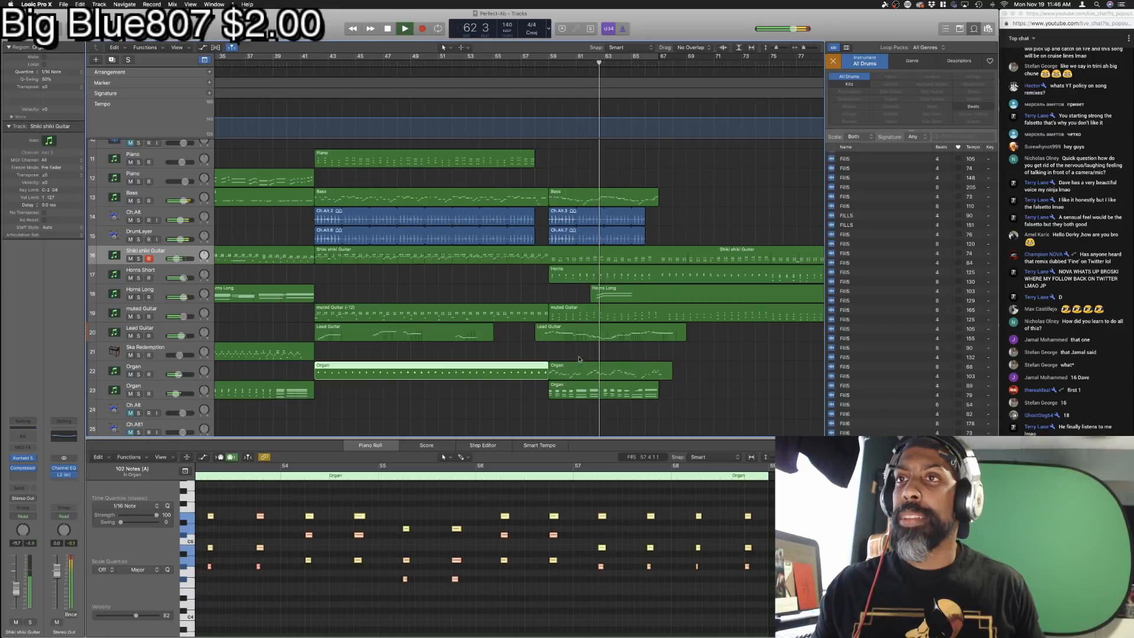
pyautogui.press('space')
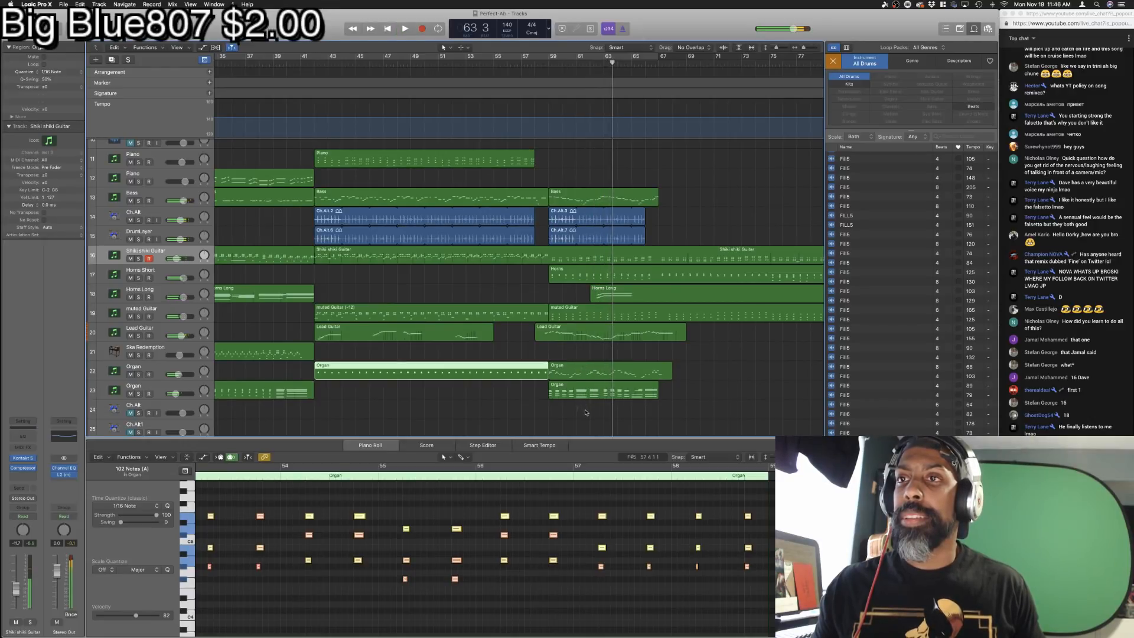
# Step: Select the Lead Guitar and Organ regions around bar 59, raise the track 23 Organ notes by a semitone, and play from about bar 59
pyautogui.moveTo(587, 414); pyautogui.dragTo(574, 333)
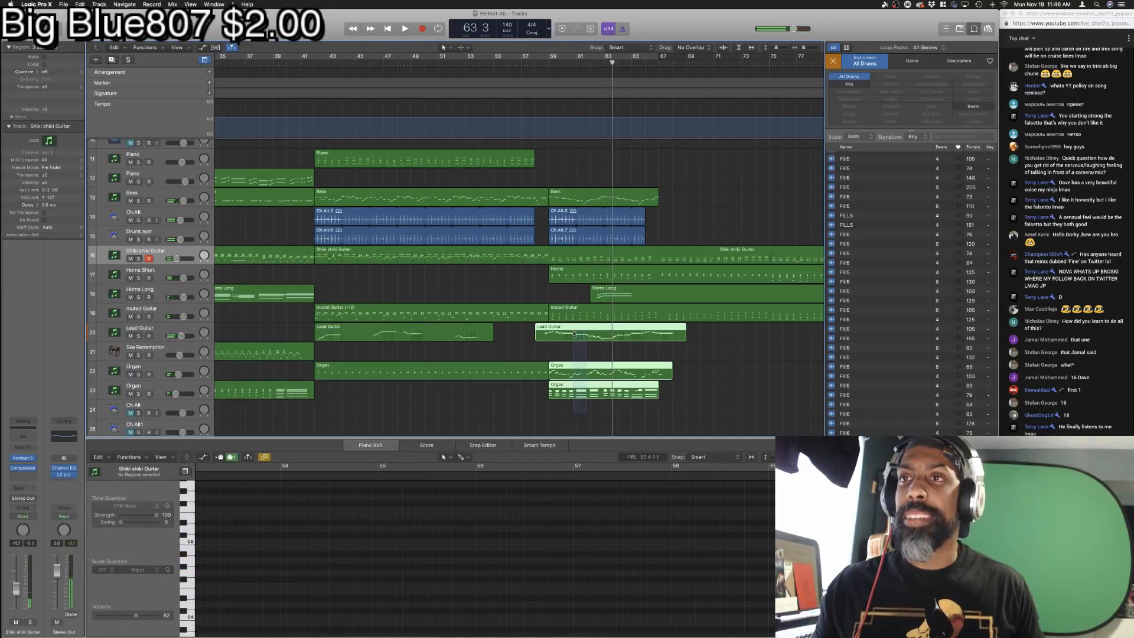
pyautogui.click(574, 393)
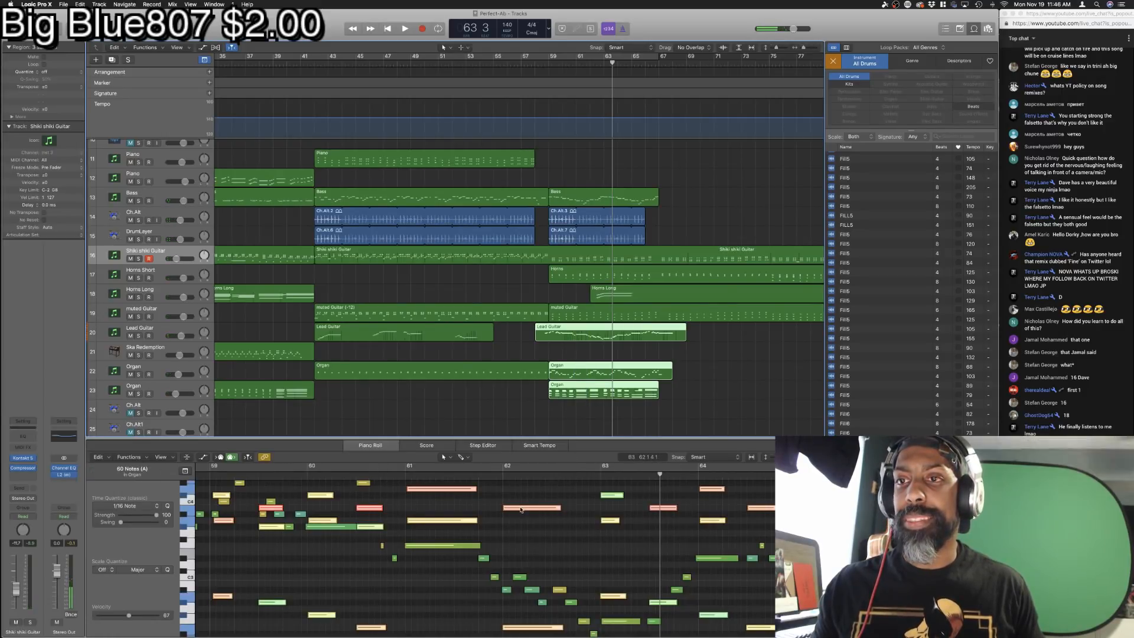
pyautogui.moveTo(521, 509); pyautogui.dragTo(521, 506)
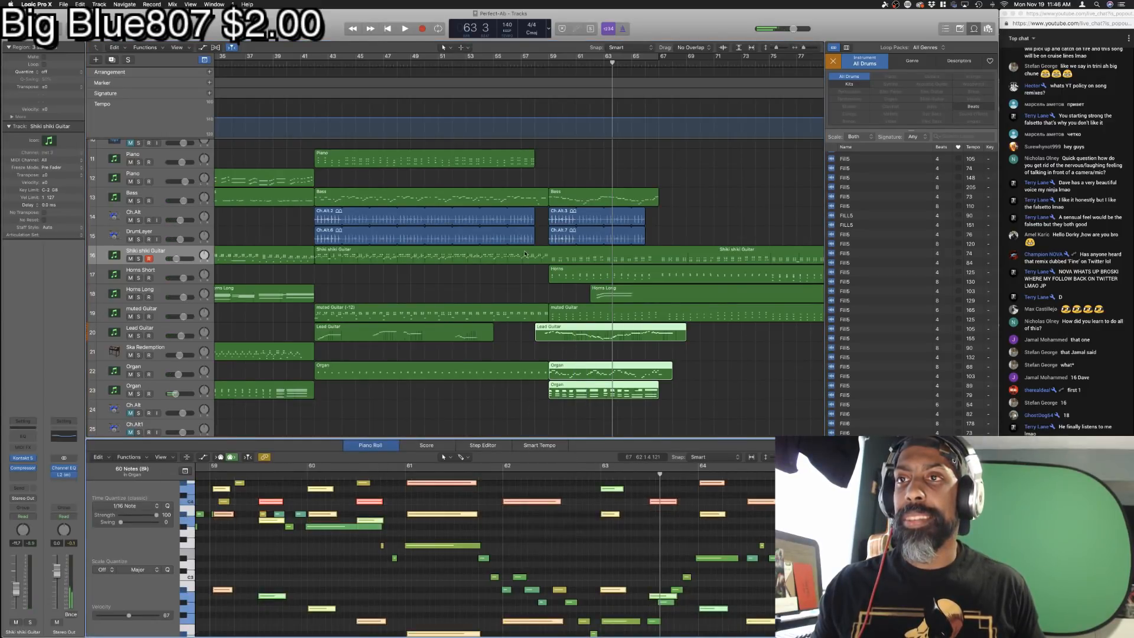
pyautogui.click(546, 69)
pyautogui.press('space')
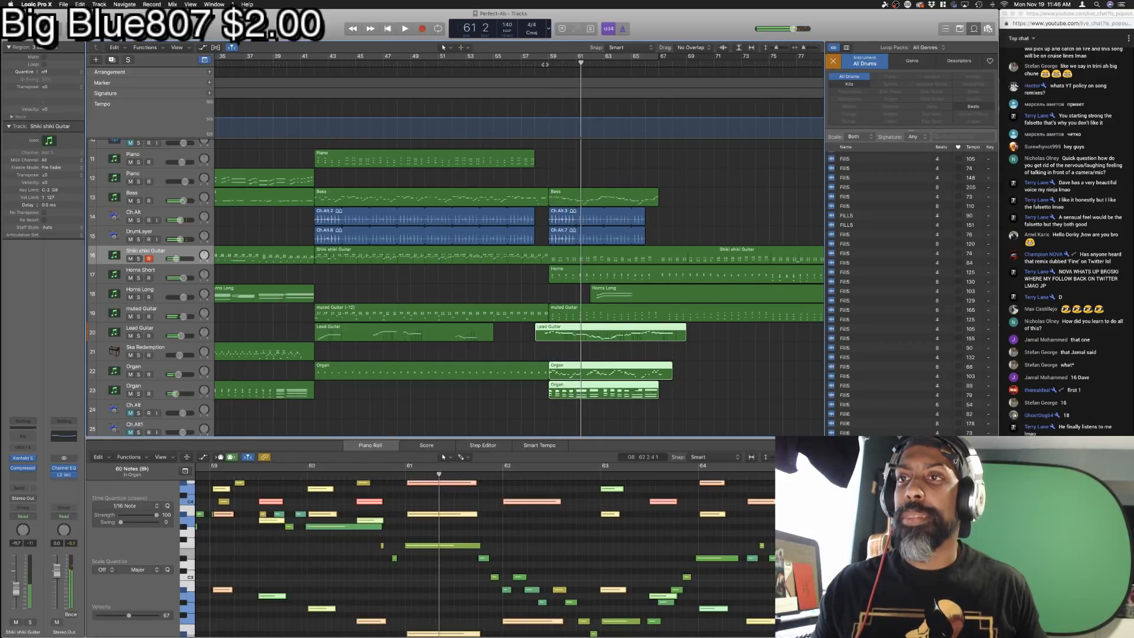
# Step: Lower the selected track 23 Organ notes by a semitone, deselect the regions, and play from bar 58
pyautogui.hotkey('alt', 'Down')
pyautogui.click(535, 64)
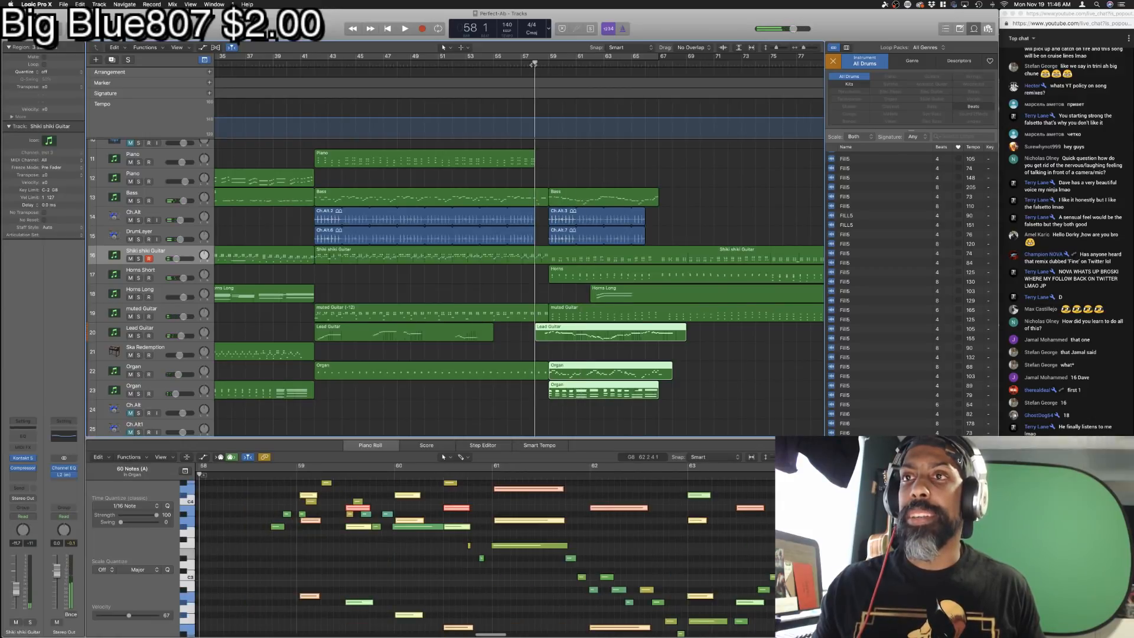
pyautogui.click(520, 346)
pyautogui.press('space')
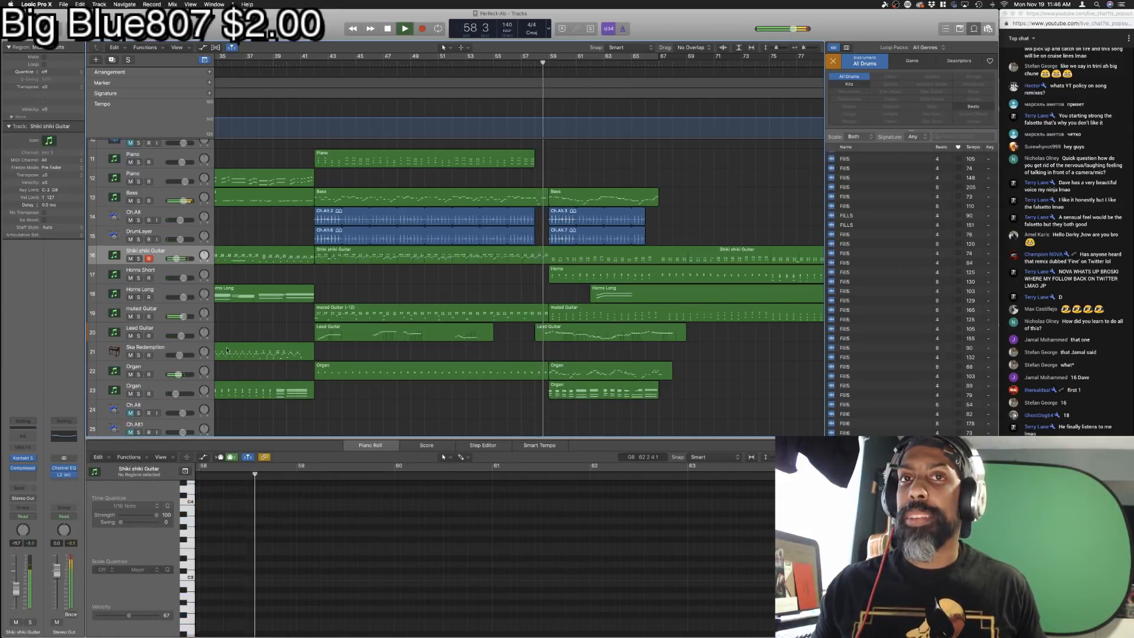
# Step: Solo the Lead Guitar track briefly during playback around bar 59, clear the solo, and stop playback
pyautogui.click(139, 335)
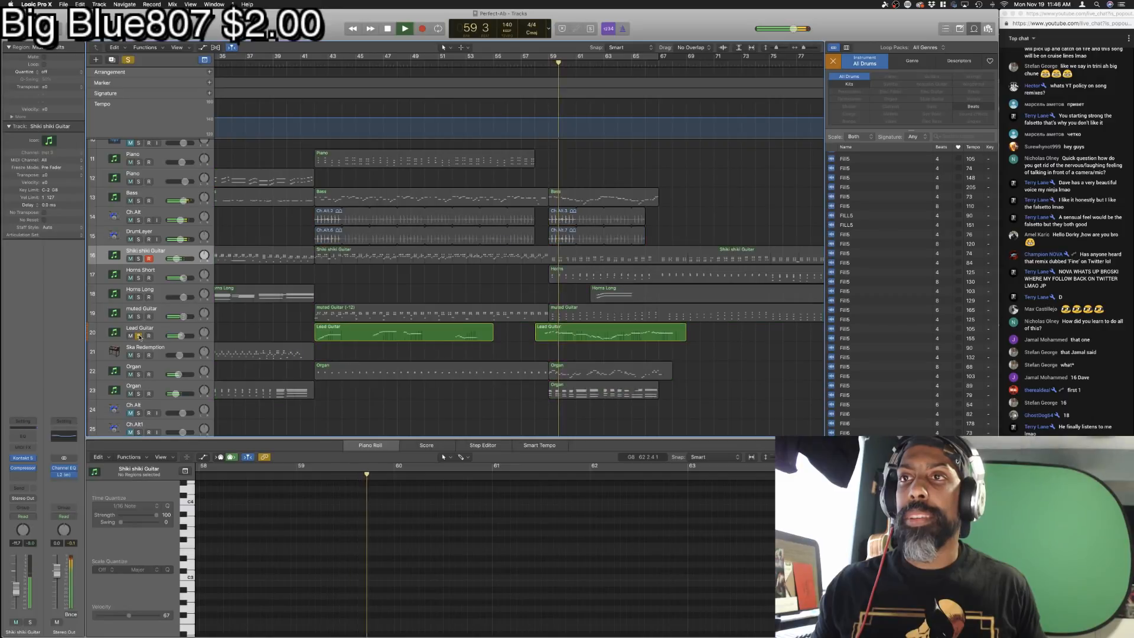
pyautogui.click(138, 335)
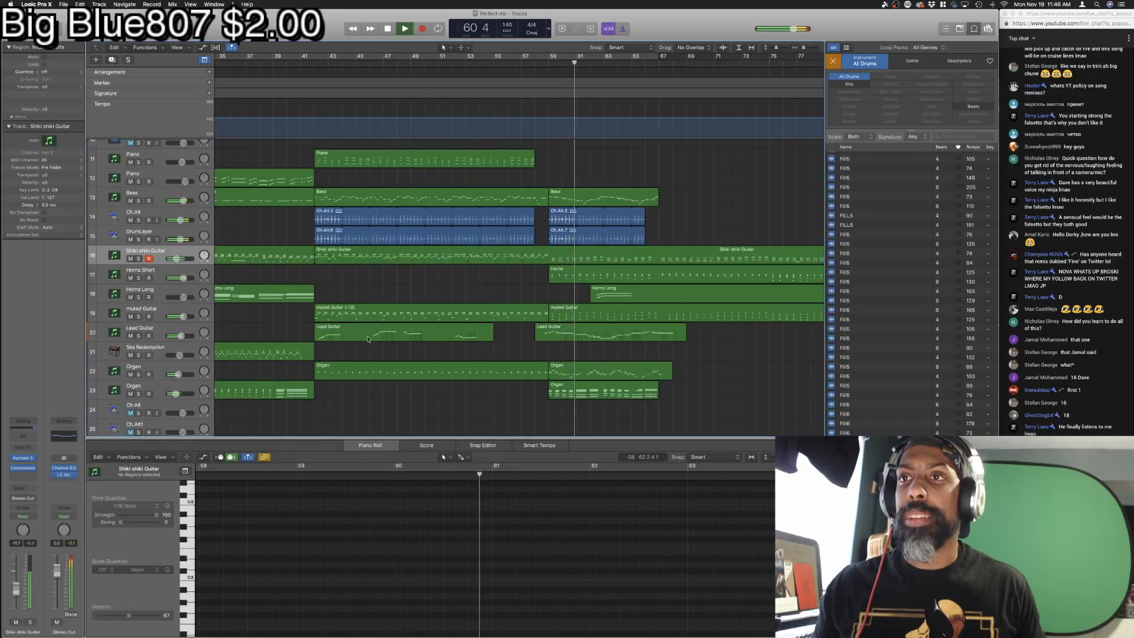
pyautogui.press('space')
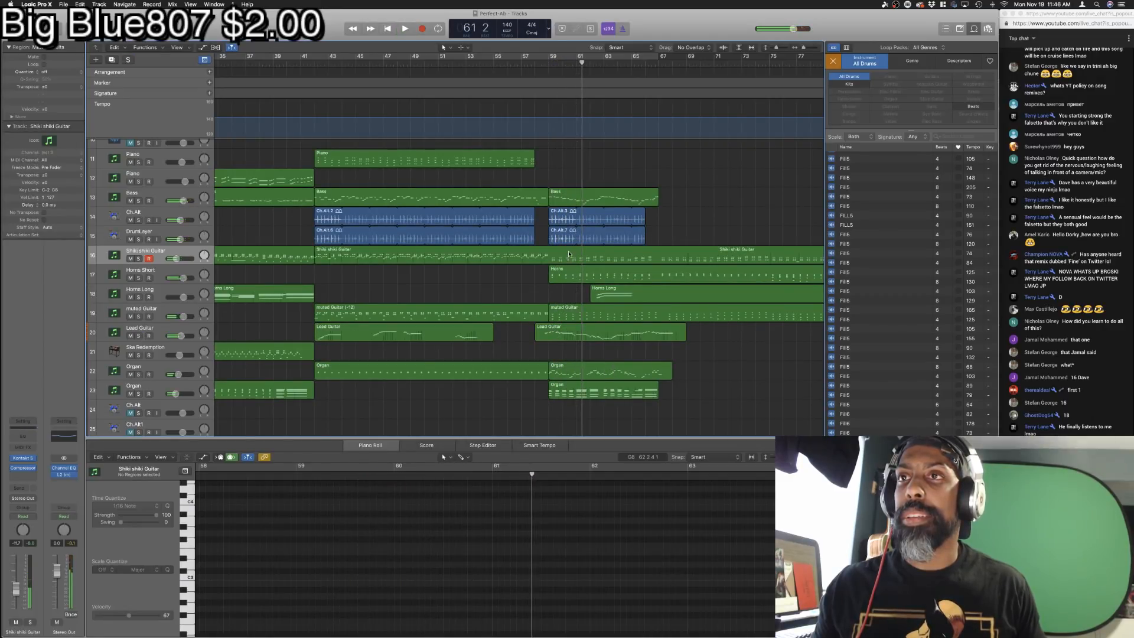
pyautogui.scroll(-1, 561, 325)
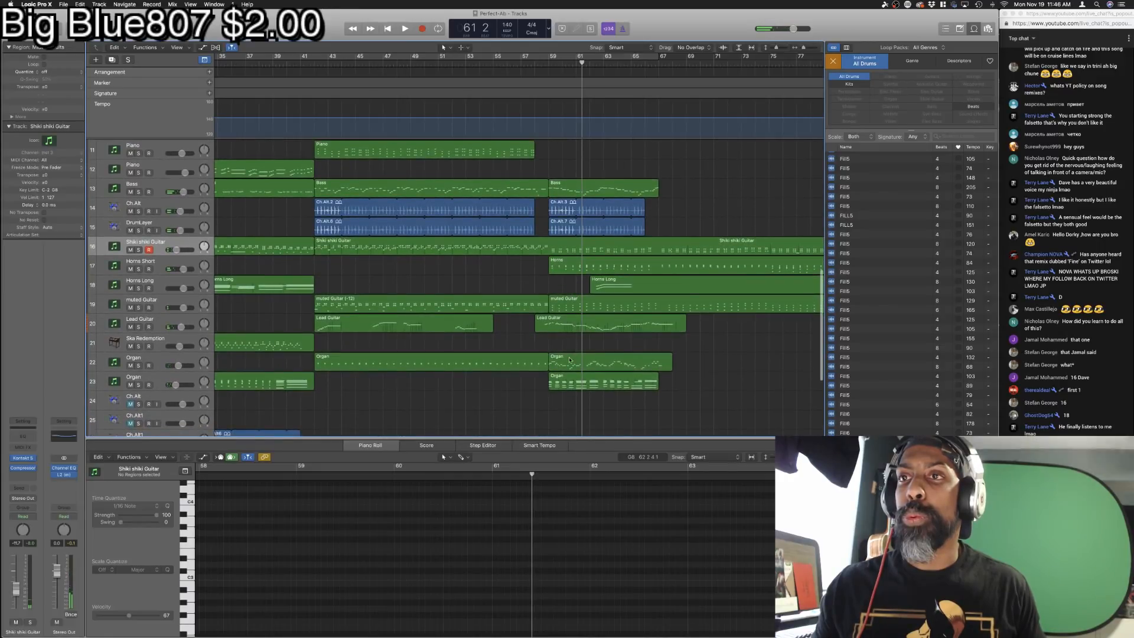
pyautogui.click(549, 360)
pyautogui.click(315, 506)
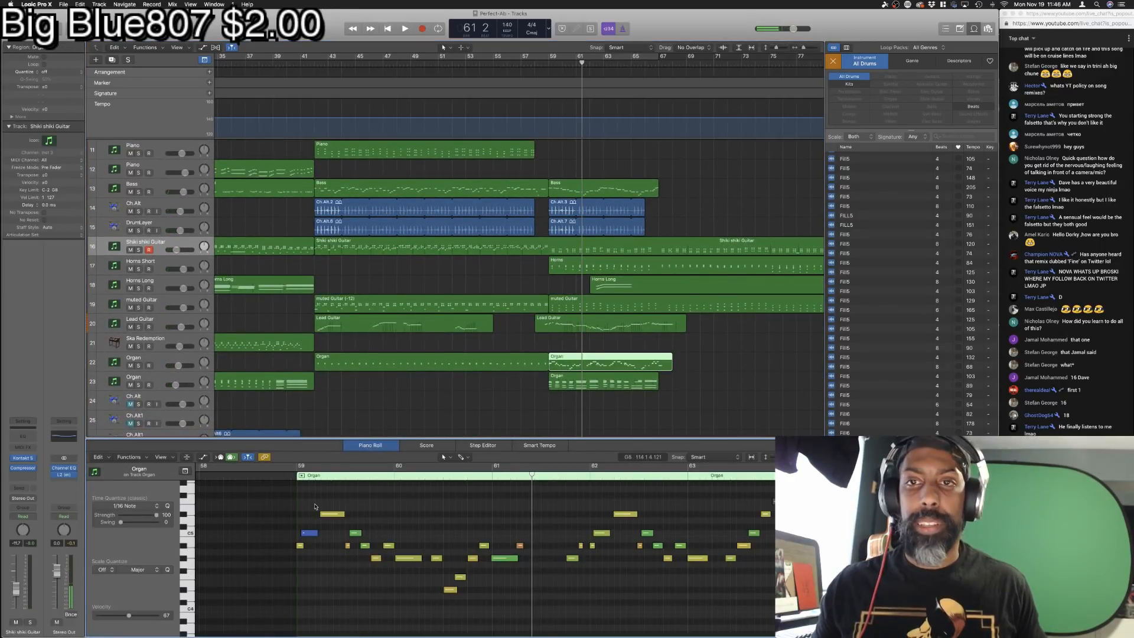
pyautogui.press('super+z')
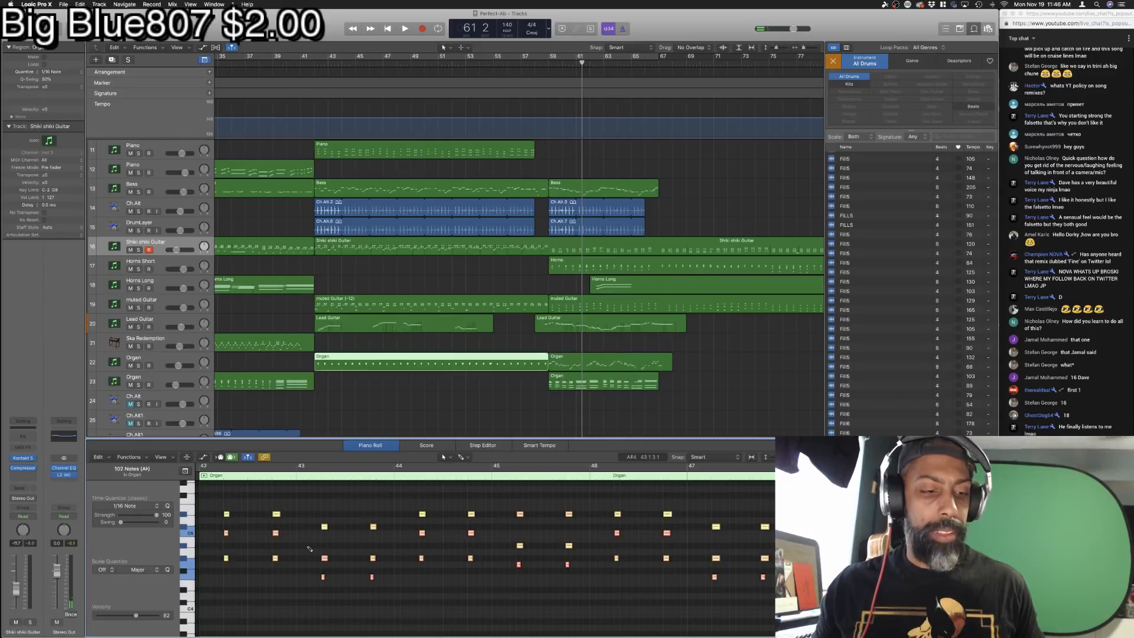
pyautogui.click(80, 4)
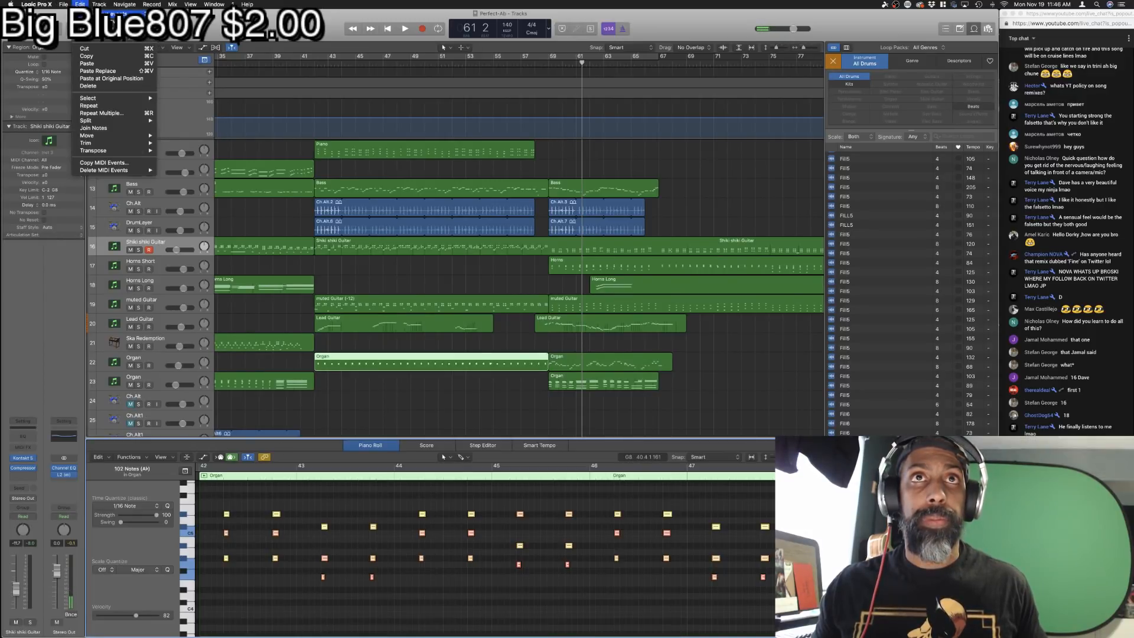
pyautogui.click(111, 21)
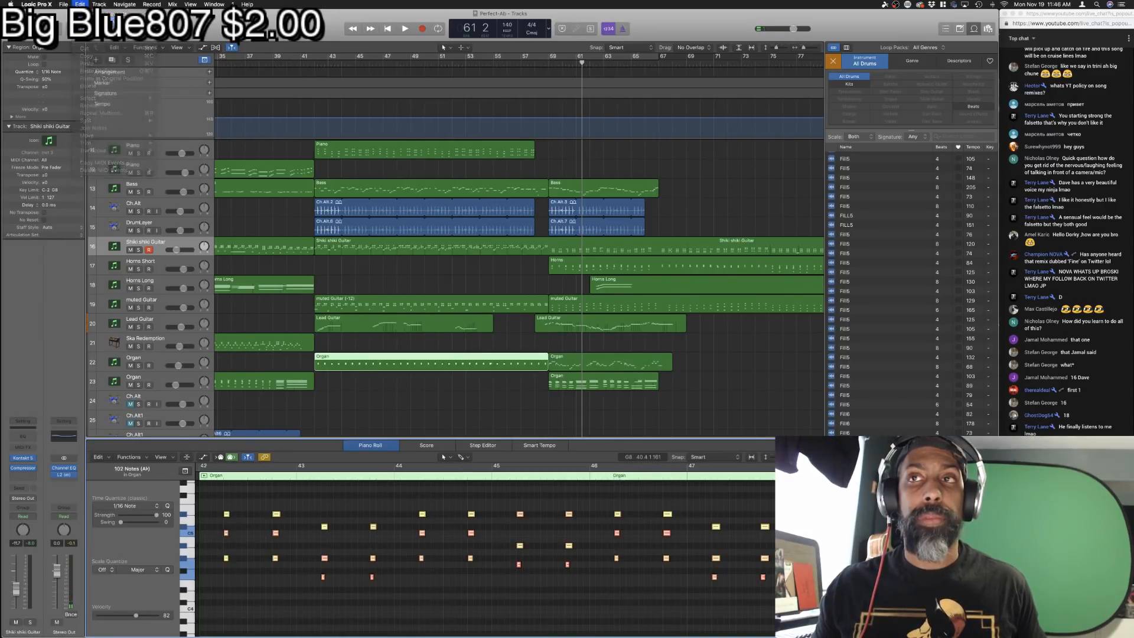
# Step: Raise all notes in the track 22 Organ region at bar 59 by a semitone and play from there
pyautogui.click(576, 369)
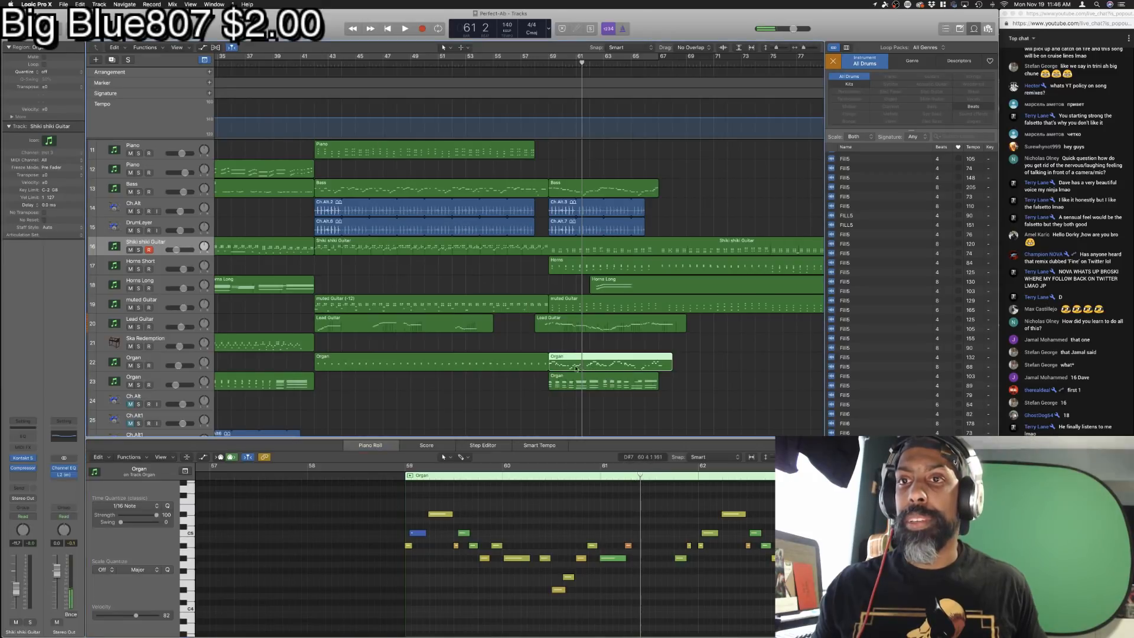
pyautogui.click(426, 563)
pyautogui.press('super+a')
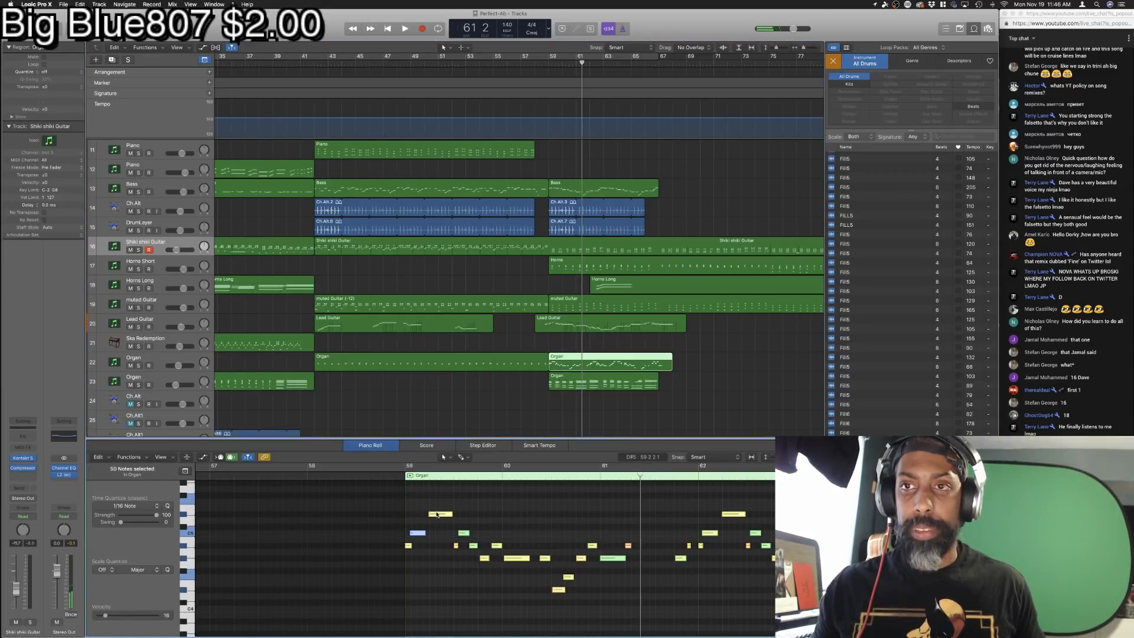
pyautogui.moveTo(436, 512); pyautogui.dragTo(436, 511)
pyautogui.click(549, 66)
pyautogui.press('space')
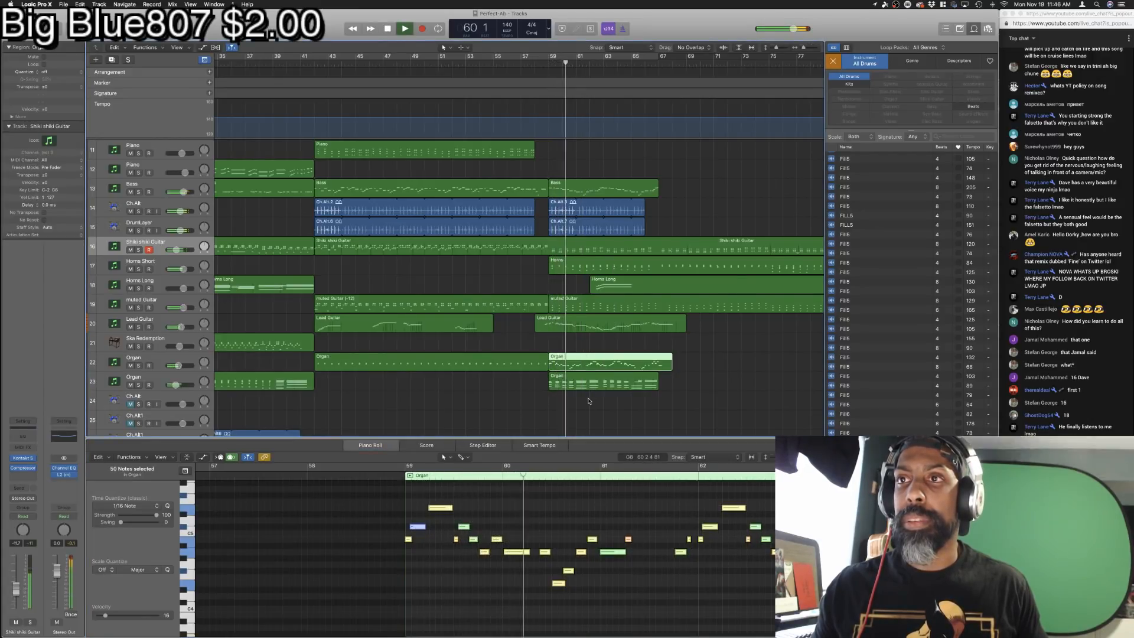
# Step: Raise the notes in the track 23 Organ region at bar 59 by a semitone and stop playback
pyautogui.click(582, 379)
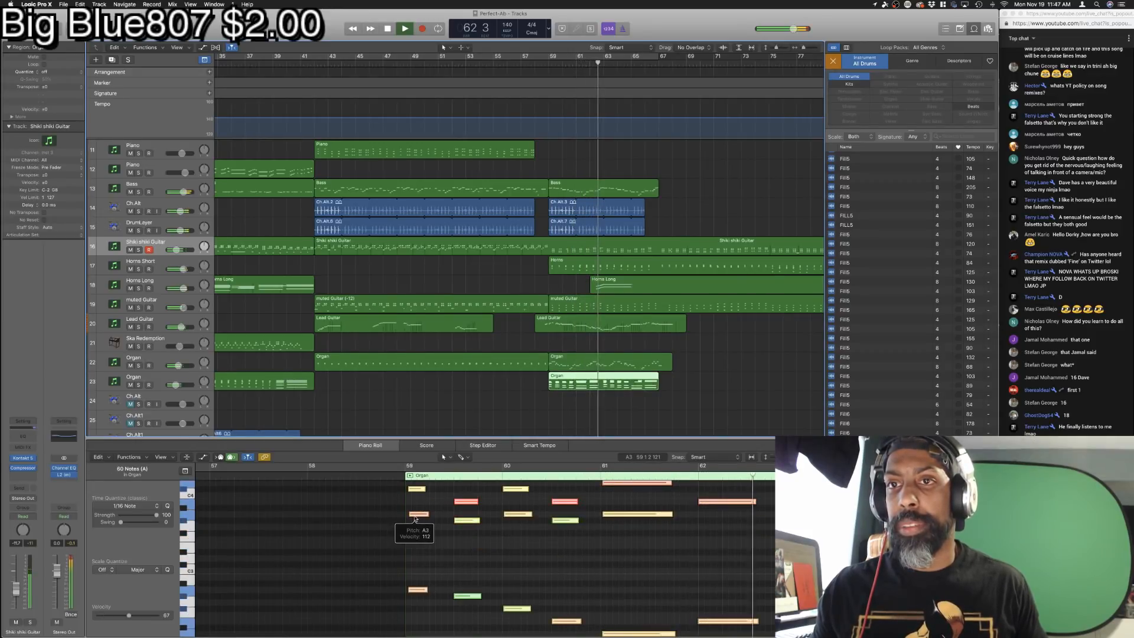
pyautogui.moveTo(407, 516); pyautogui.dragTo(407, 515)
pyautogui.press('space')
# Step: Raise all notes in the second Lead Guitar region, around bar 58, by a semitone, play from about bar 58, and stop playback
pyautogui.click(594, 324)
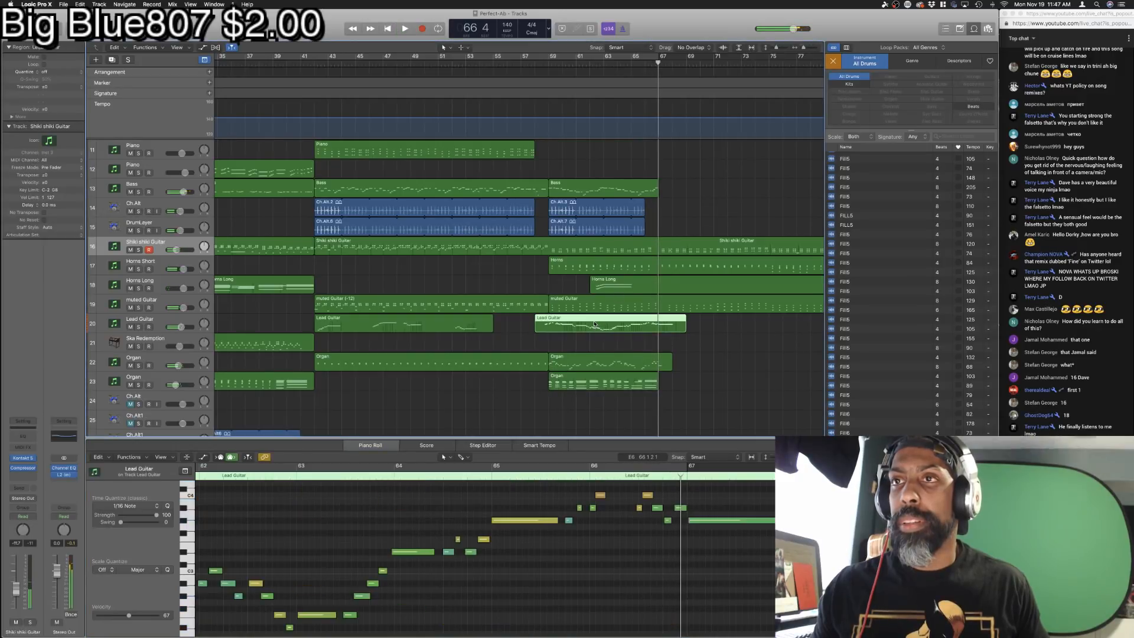
pyautogui.click(285, 558)
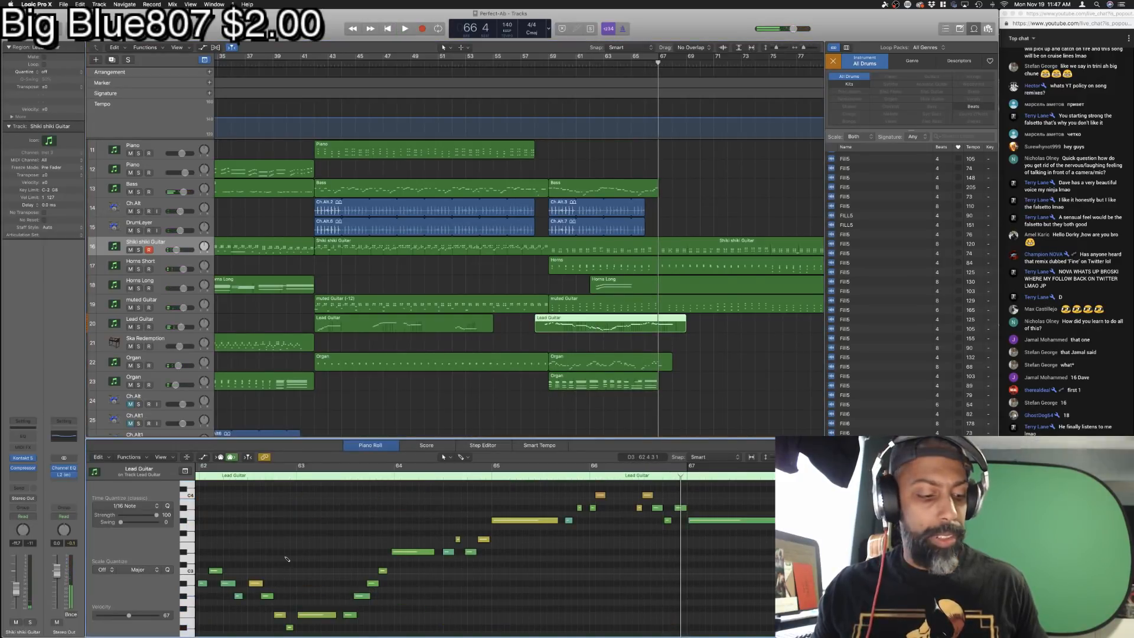
pyautogui.press('super+a')
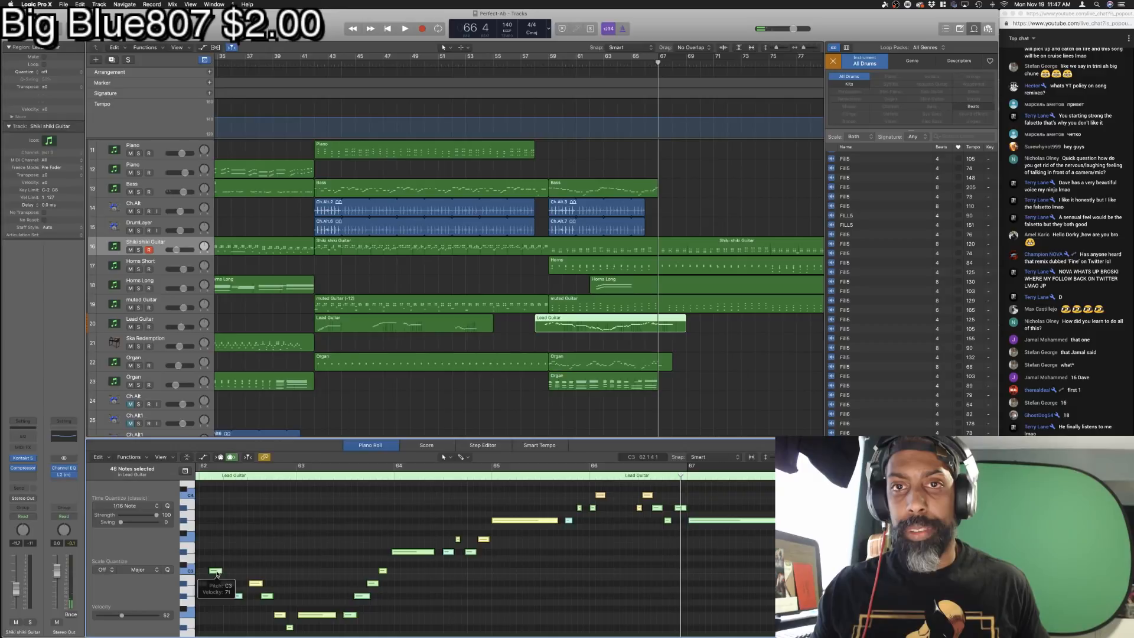
pyautogui.moveTo(217, 573); pyautogui.dragTo(216, 568)
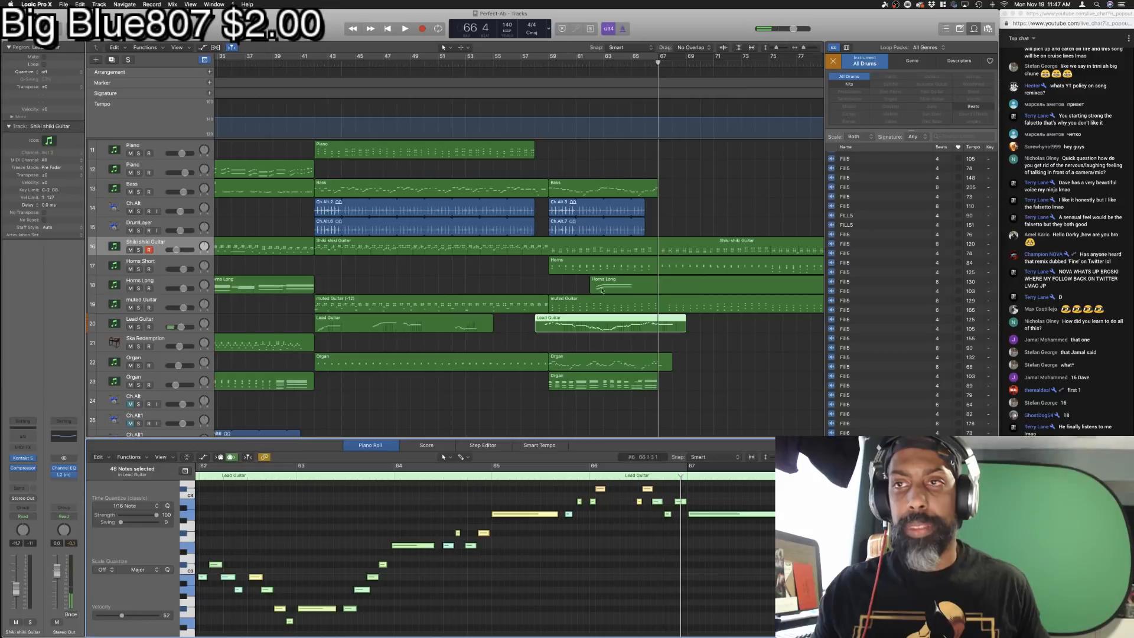
pyautogui.doubleClick(543, 61)
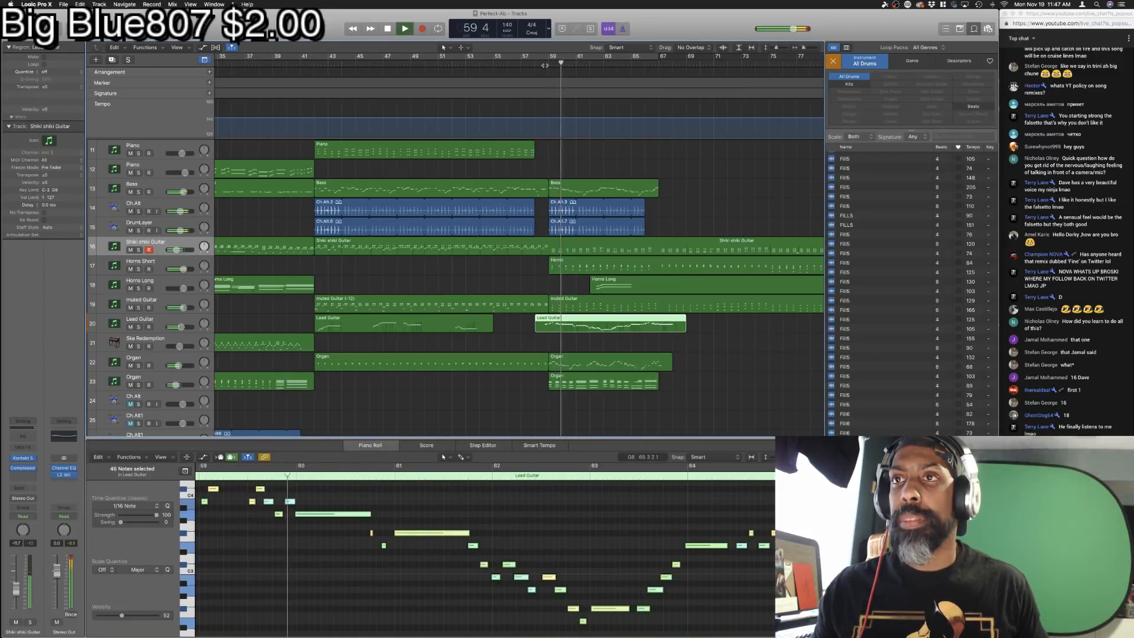
pyautogui.click(540, 62)
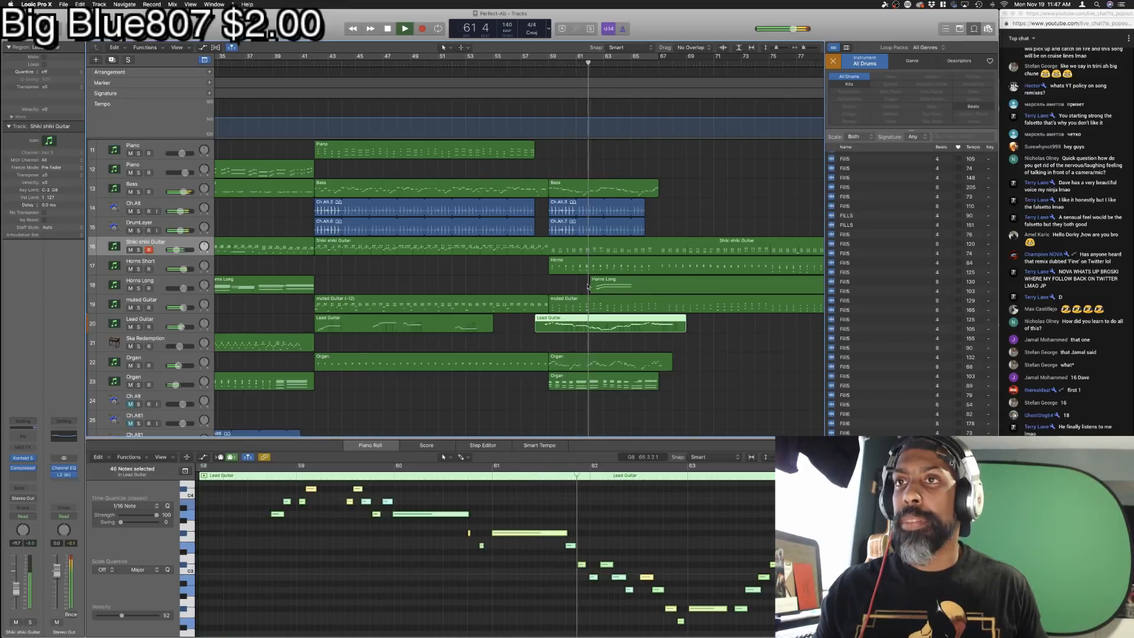
pyautogui.press('space')
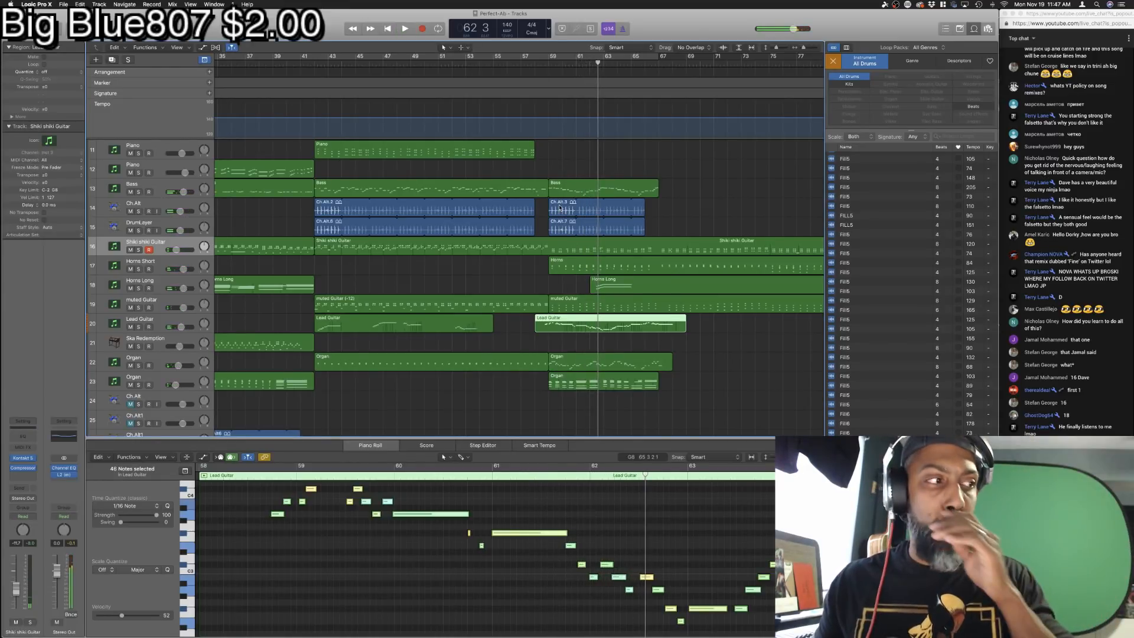
# Step: Listen to the song from about bar 57 while reviewing all tracks, play from about bar 26, and stop playback
pyautogui.doubleClick(521, 65)
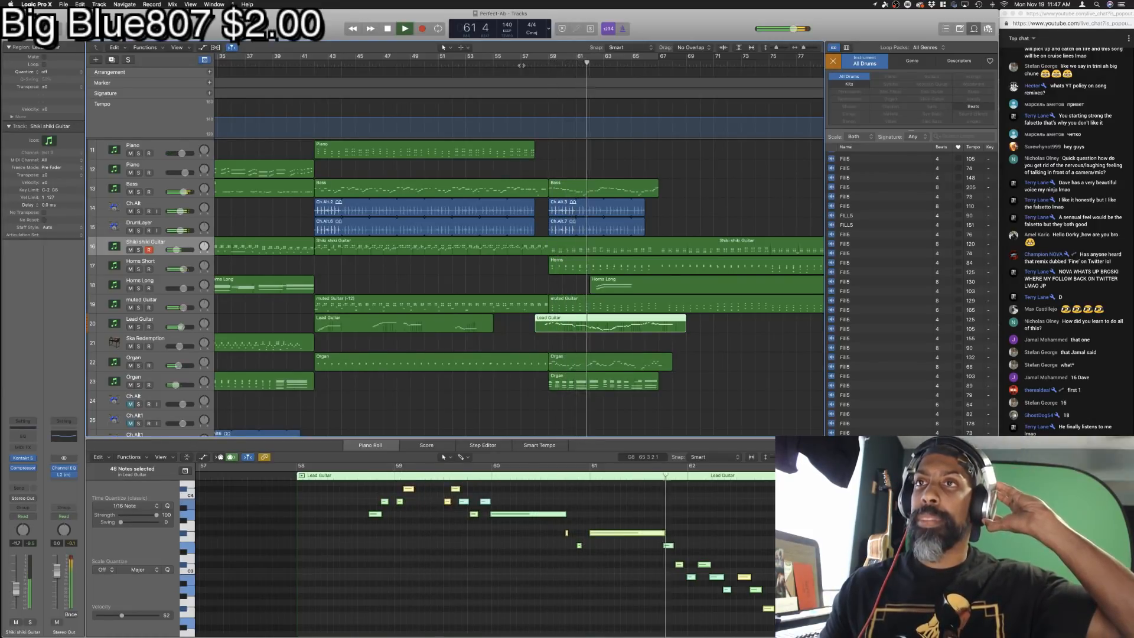
pyautogui.scroll(6, 569, 213)
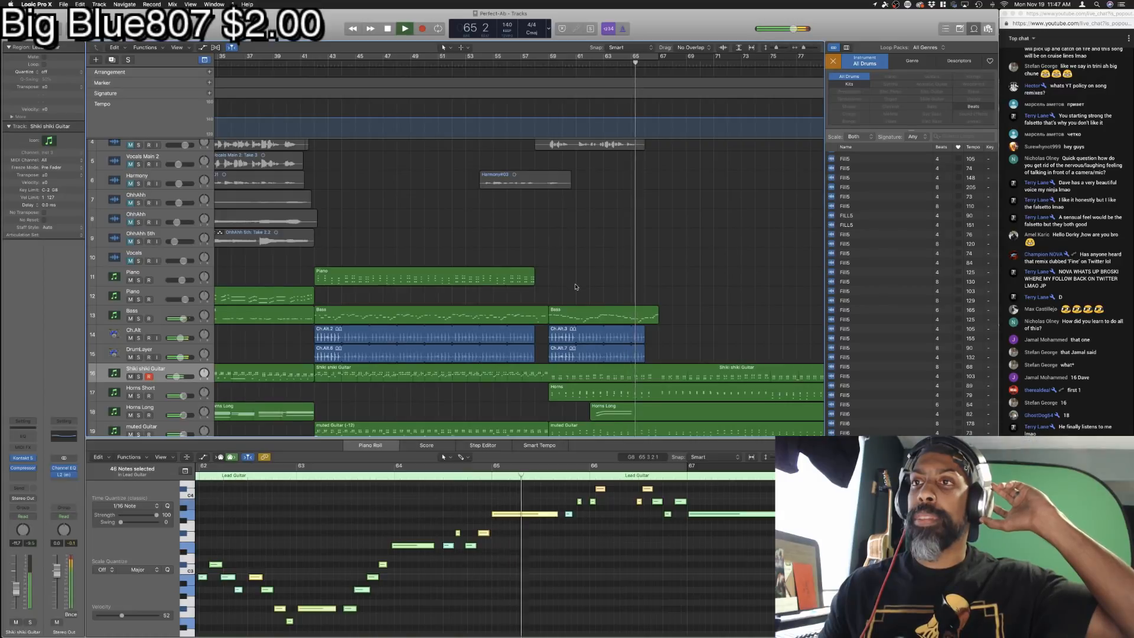
pyautogui.scroll(-2, 579, 313)
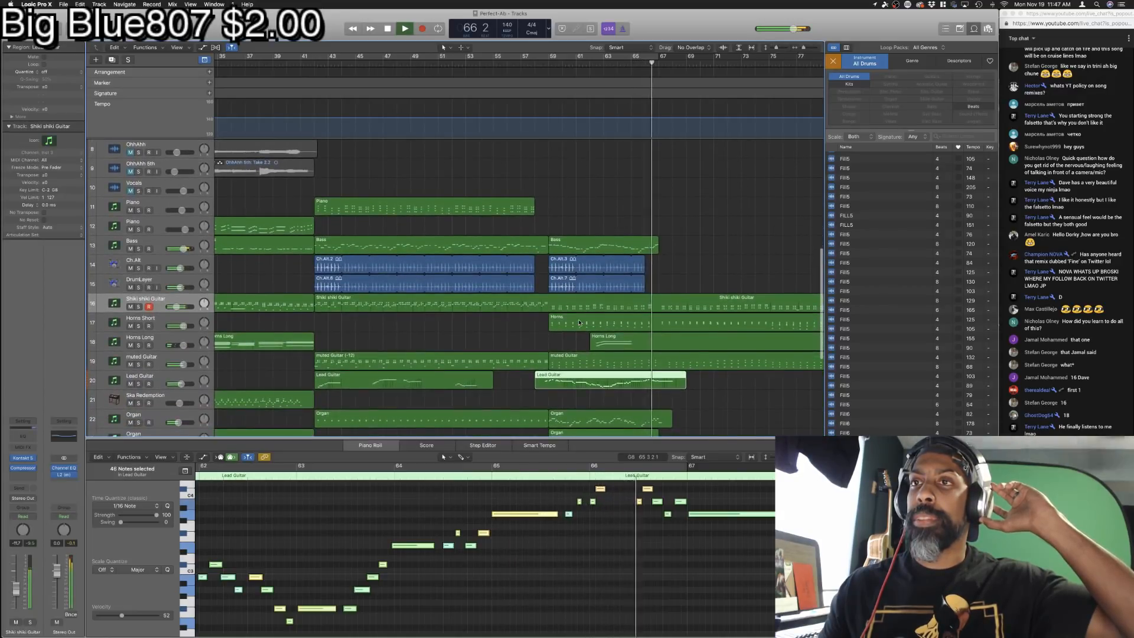
pyautogui.scroll(-5, 580, 322)
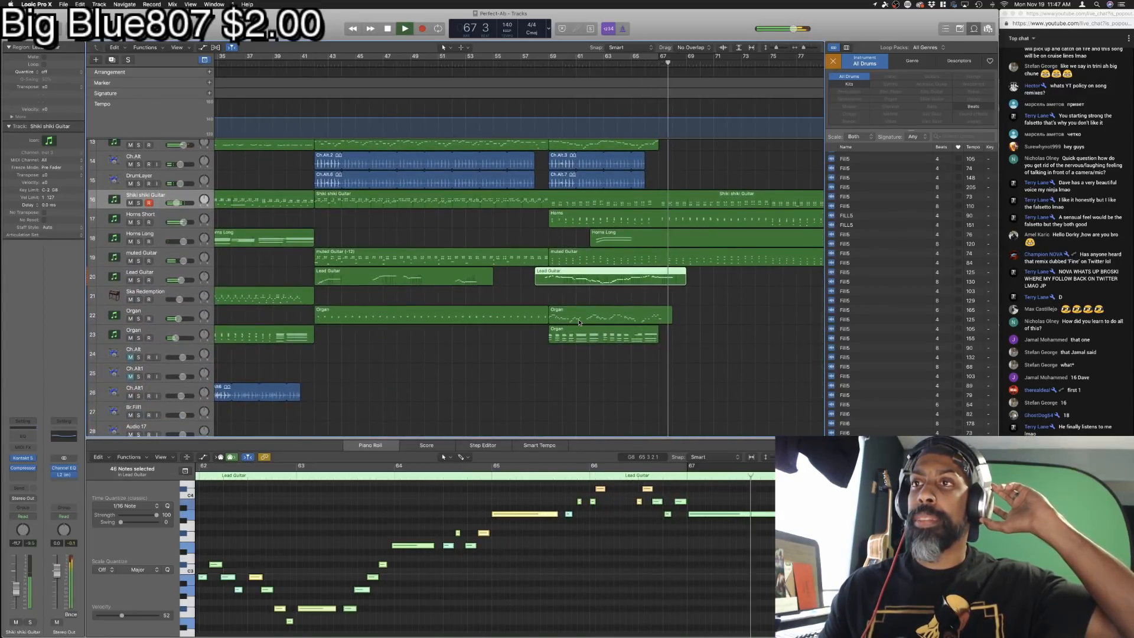
pyautogui.scroll(-5, 580, 322)
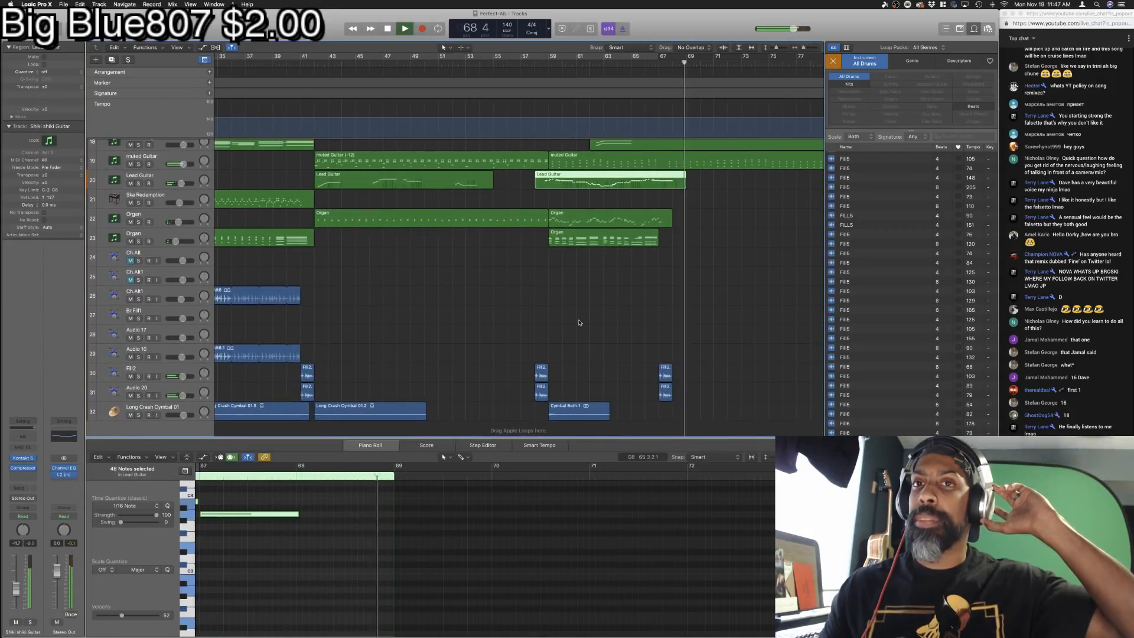
pyautogui.hscroll(-5, 579, 322)
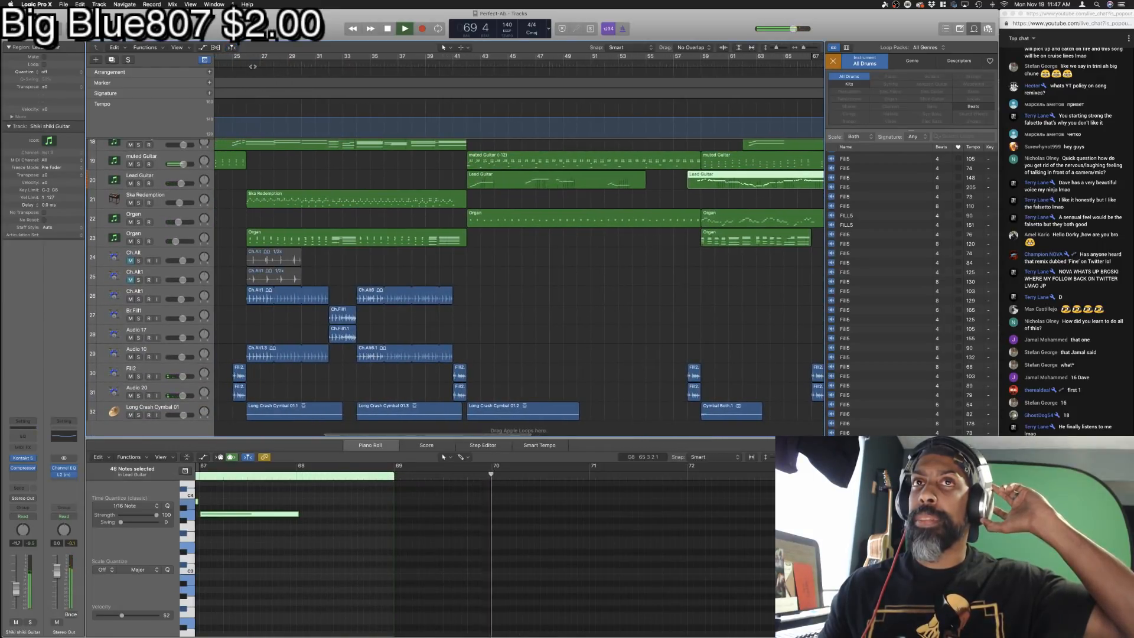
pyautogui.click(249, 64)
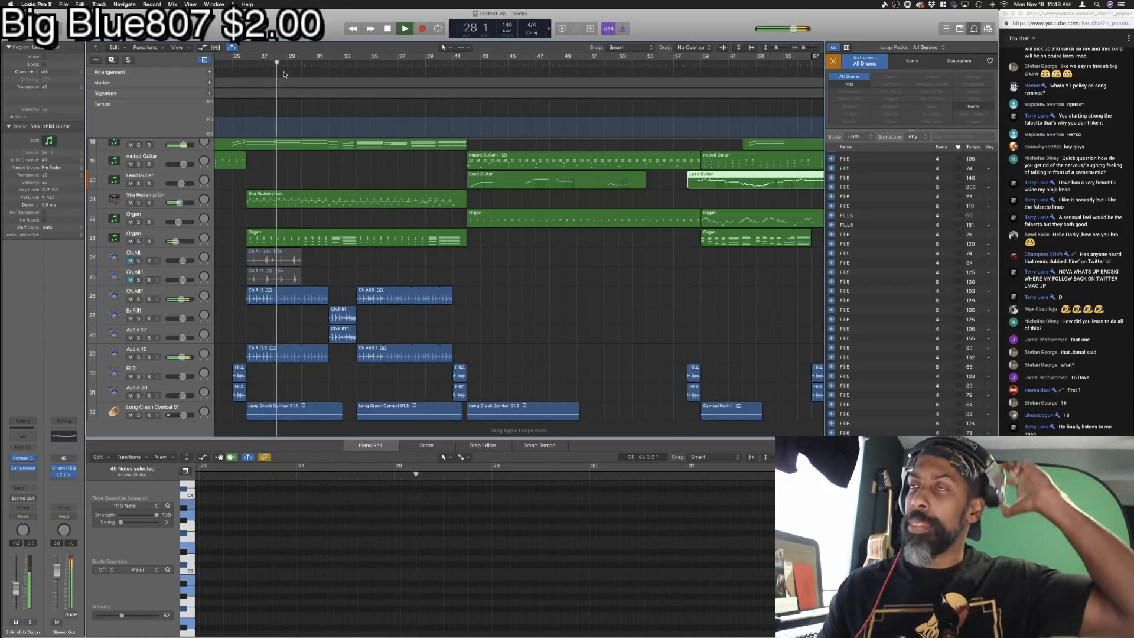
pyautogui.scroll(10, 535, 256)
pyautogui.press('space')
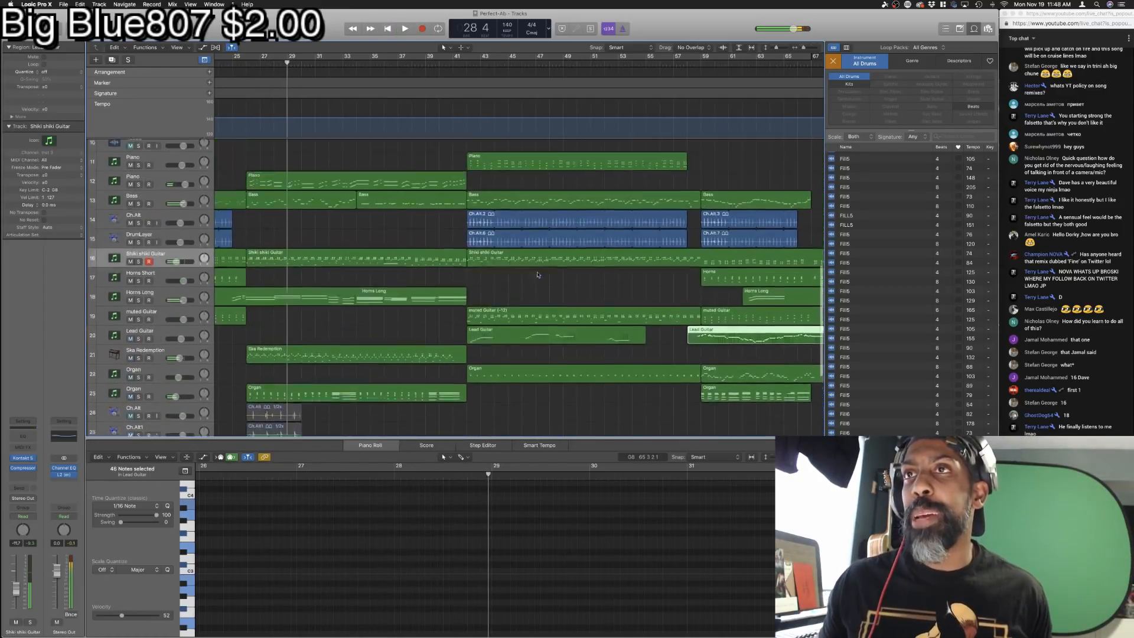
# Step: Record a new take on the Vocals Main 1 track (track 2) from bar 40 to about bar 61
pyautogui.scroll(3, 537, 274)
pyautogui.hscroll(4, 537, 274)
pyautogui.scroll(-5, 537, 275)
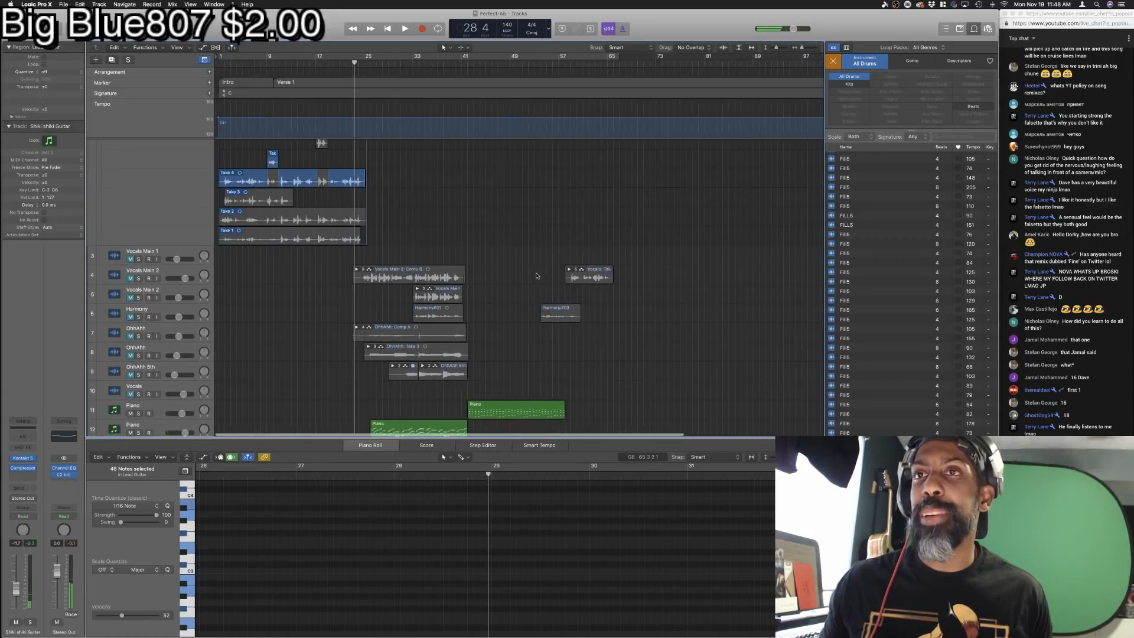
pyautogui.scroll(1, 536, 275)
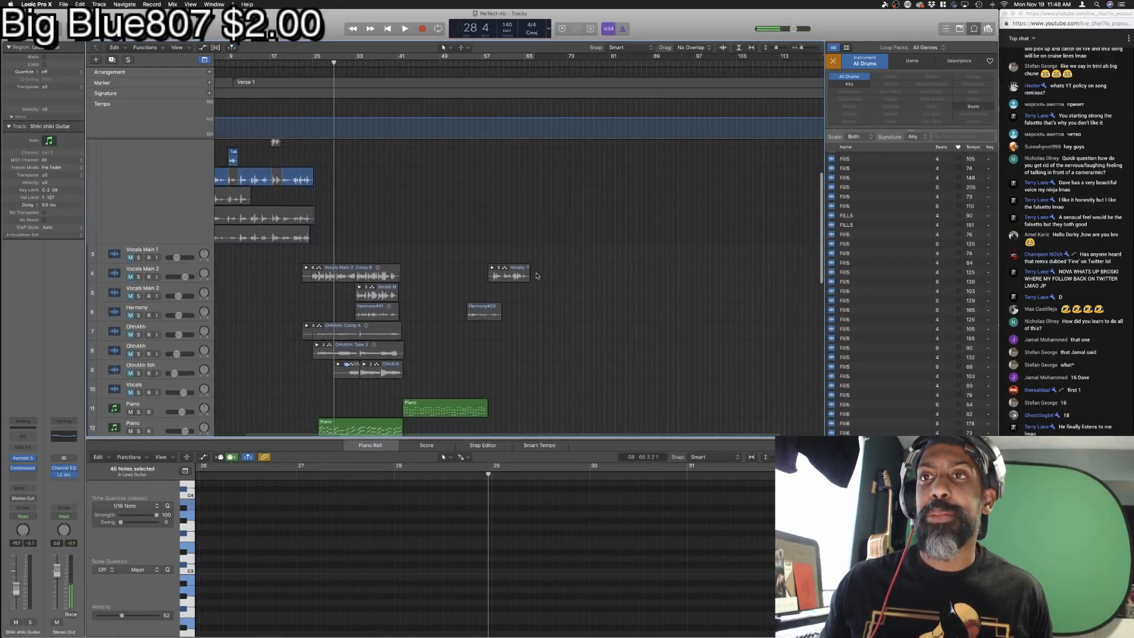
pyautogui.scroll(-5, 536, 275)
pyautogui.scroll(8, 537, 276)
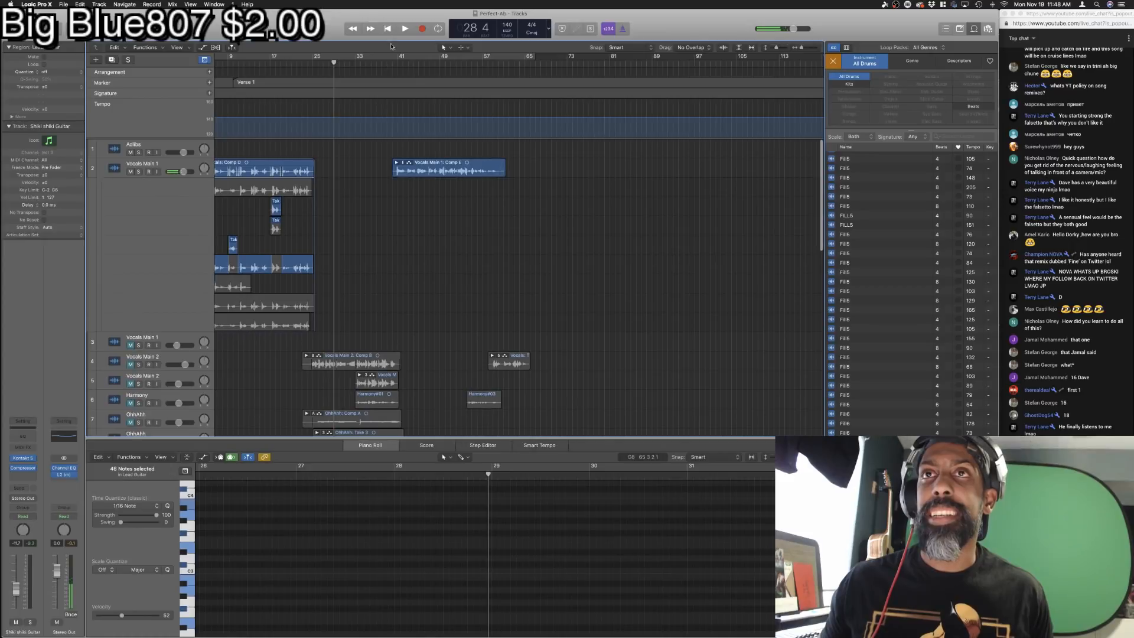
pyautogui.click(388, 64)
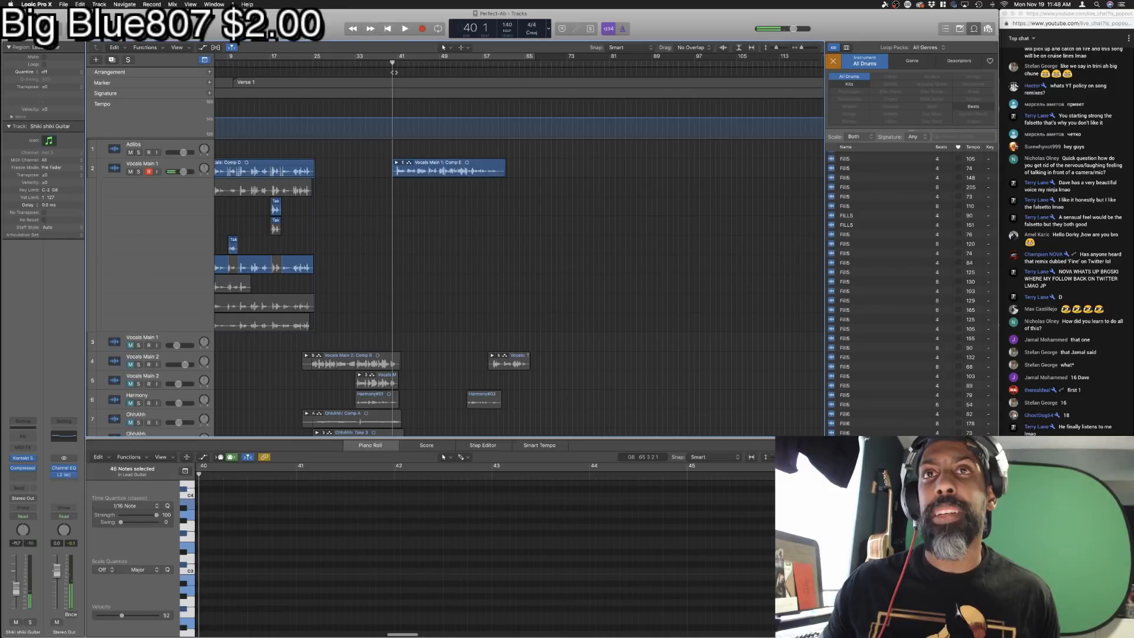
pyautogui.click(145, 168)
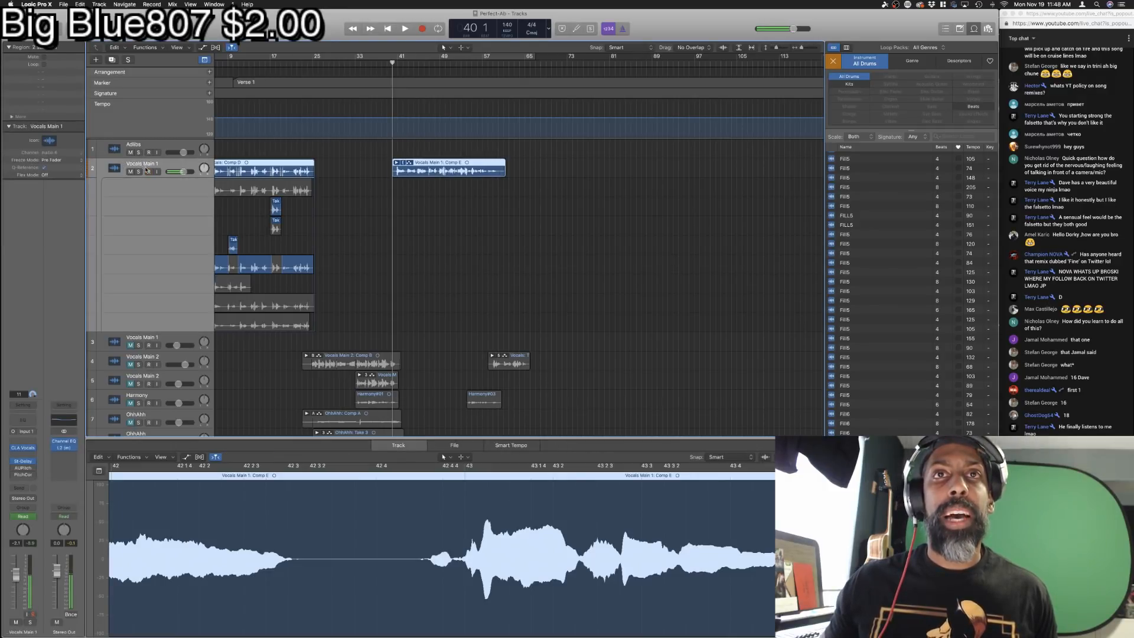
pyautogui.press('space')
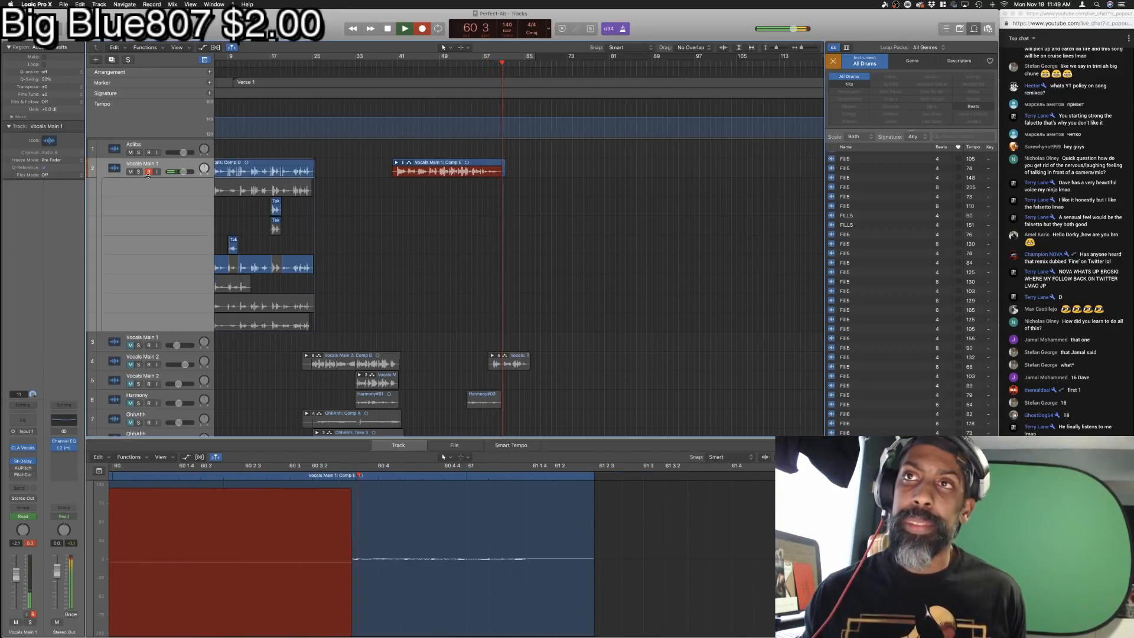
pyautogui.press('space')
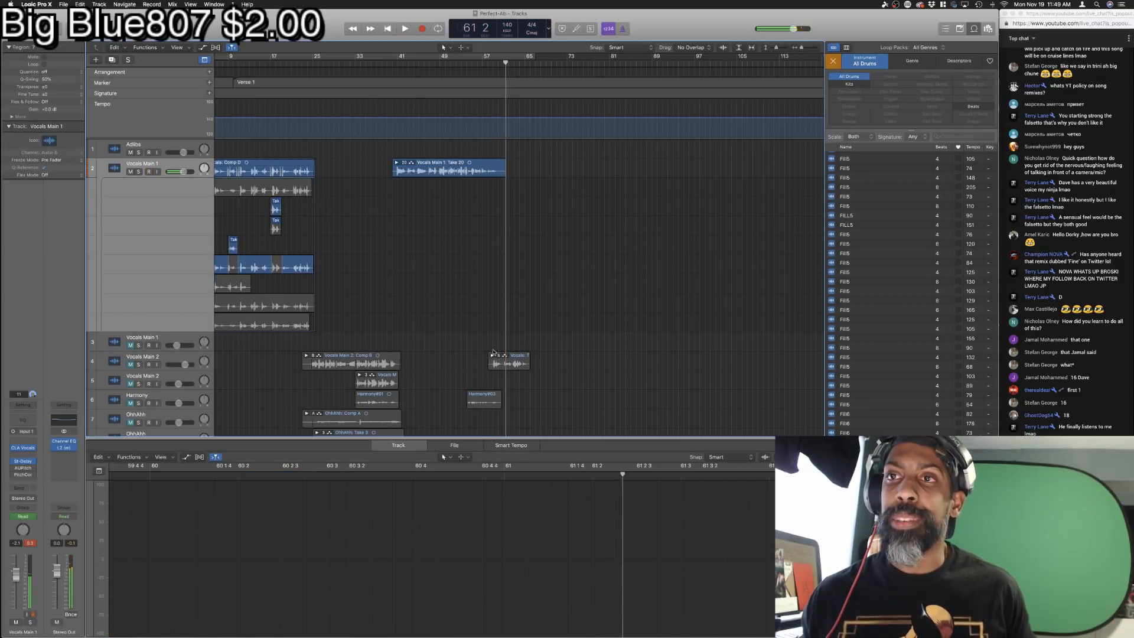
# Step: Review the takes in the Vocals Main 2 folder around bar 59, play from about bar 56, collapse the folder, and stop playback
pyautogui.click(493, 356)
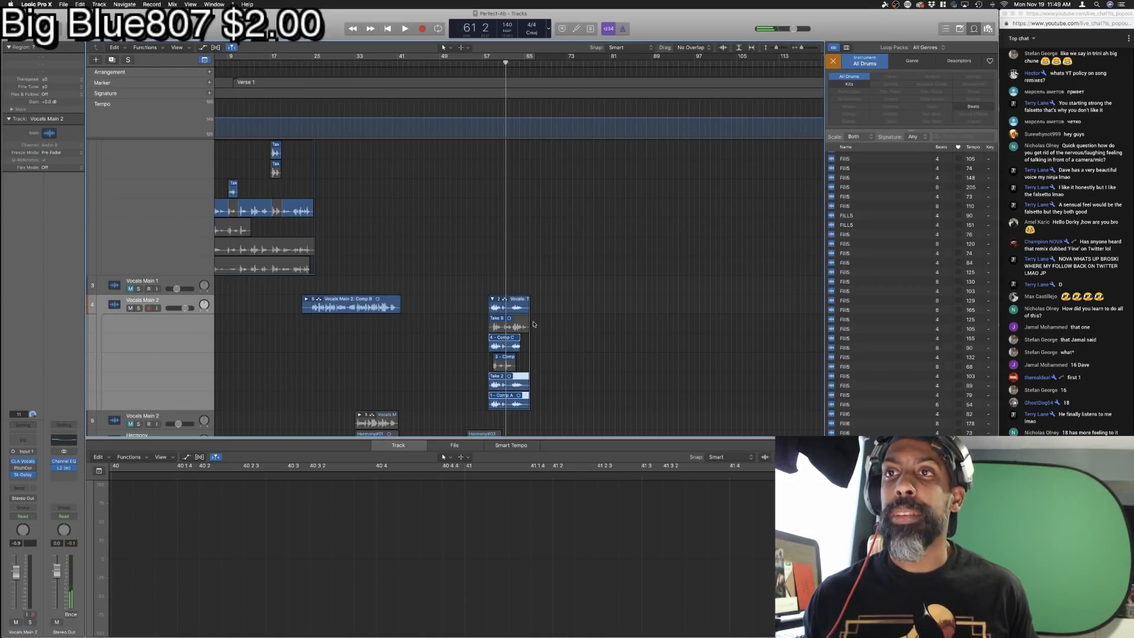
pyautogui.doubleClick(492, 63)
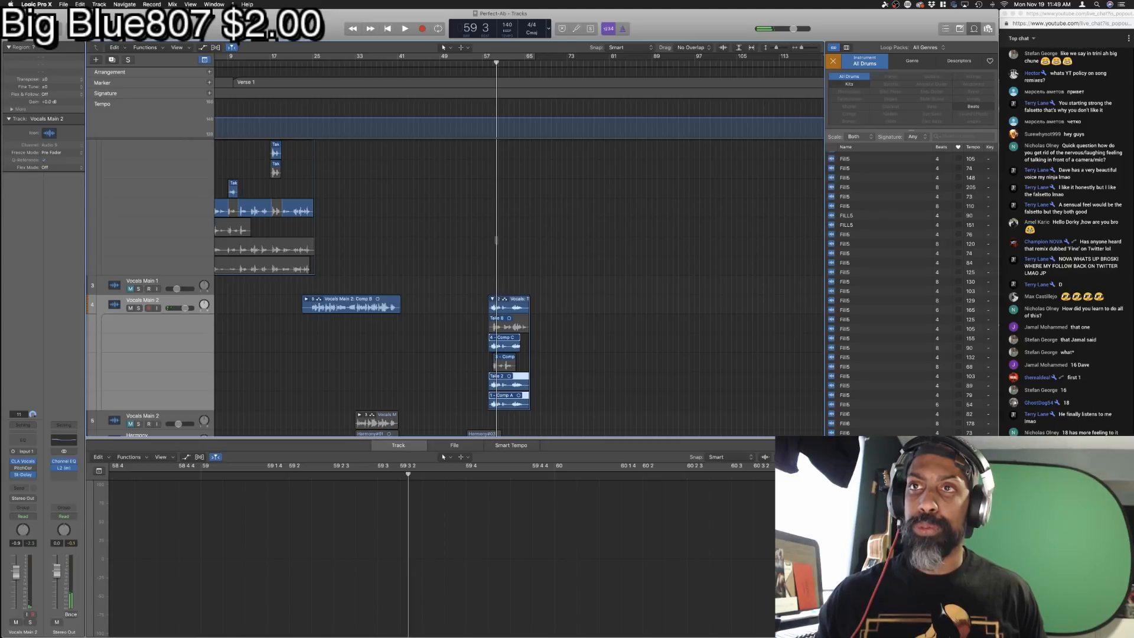
pyautogui.click(482, 65)
pyautogui.press('space')
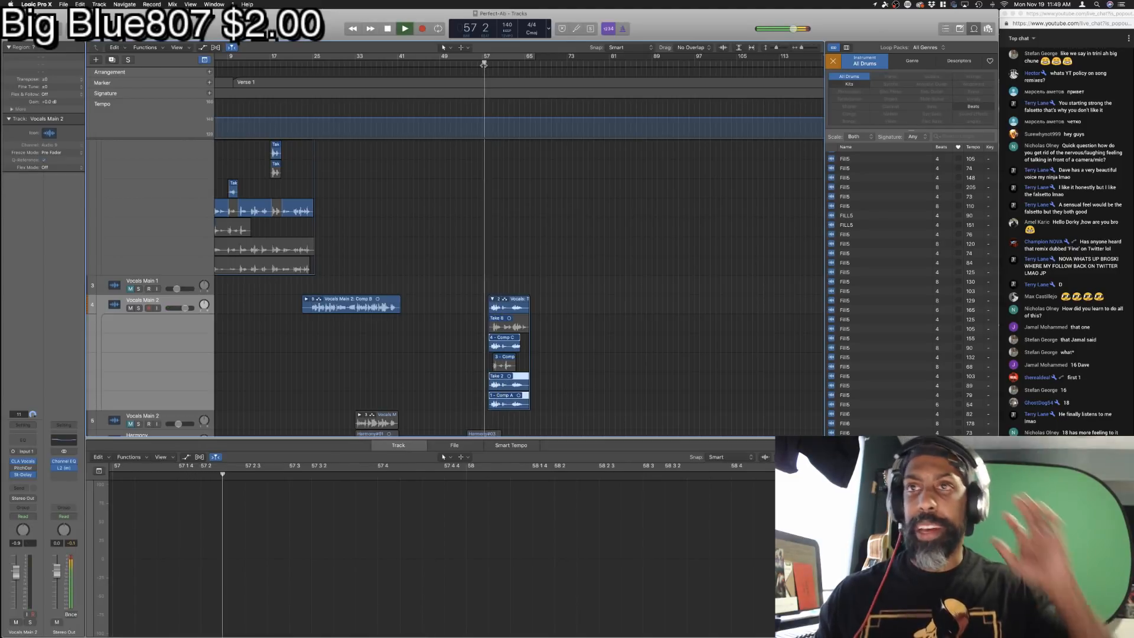
pyautogui.click(493, 299)
pyautogui.press('space')
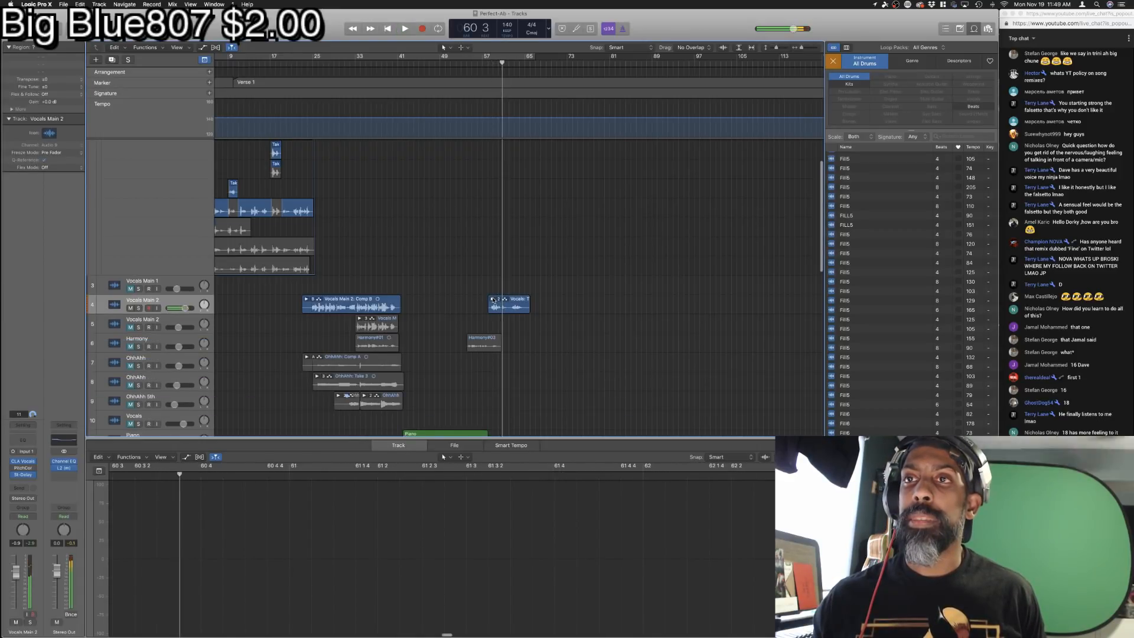
# Step: Play the song from about bar 40 and stop playback around bar 60
pyautogui.scroll(5, 468, 203)
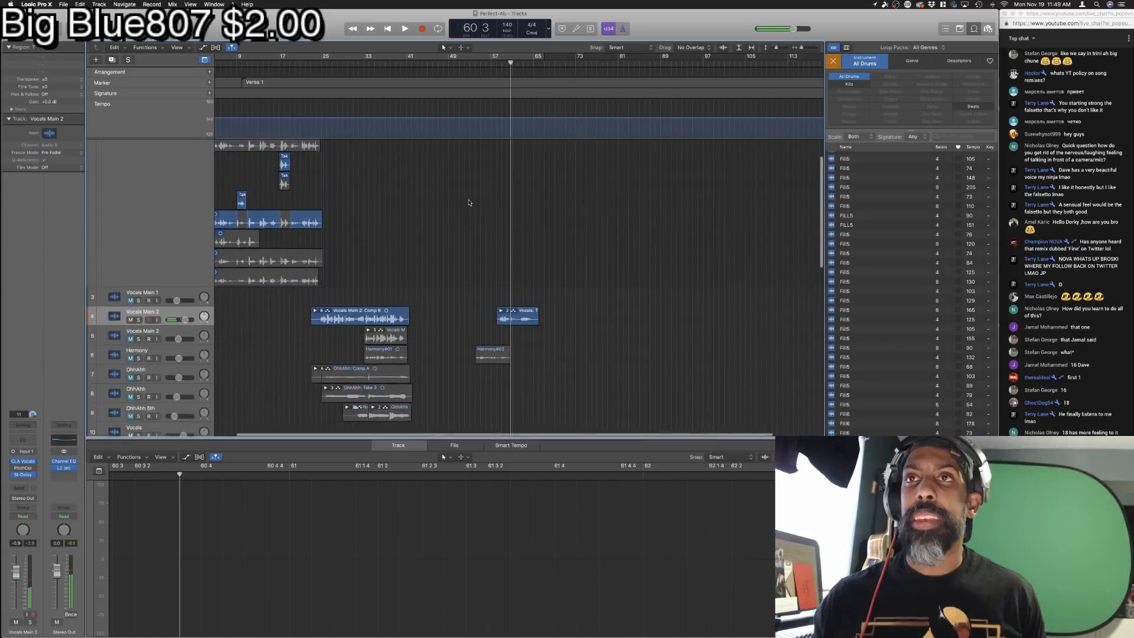
pyautogui.click(406, 63)
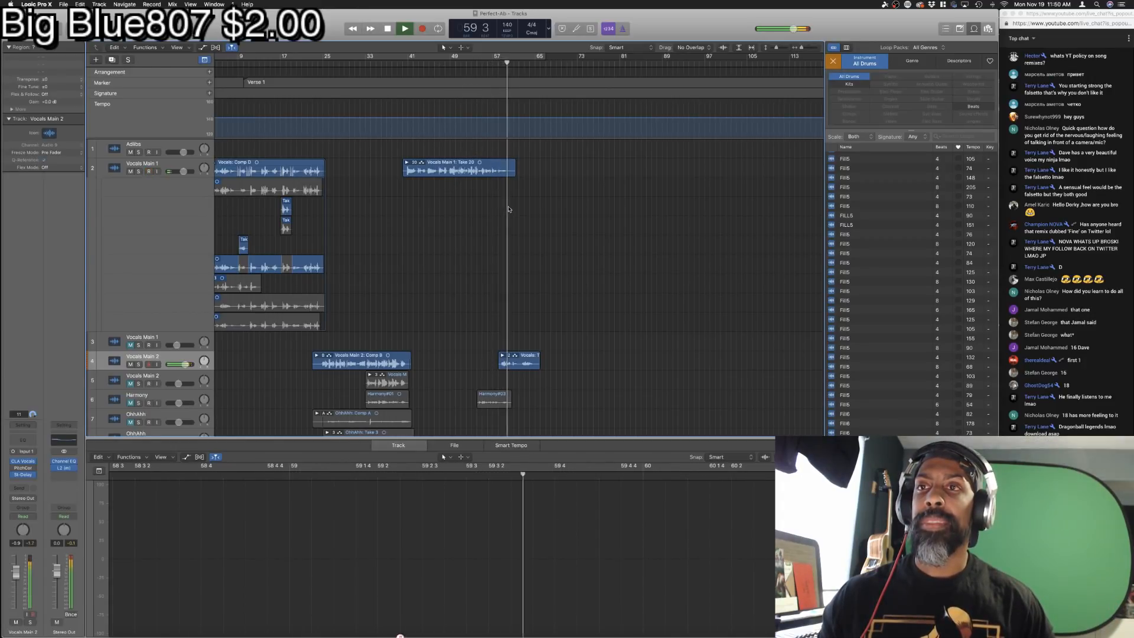
pyautogui.press('space')
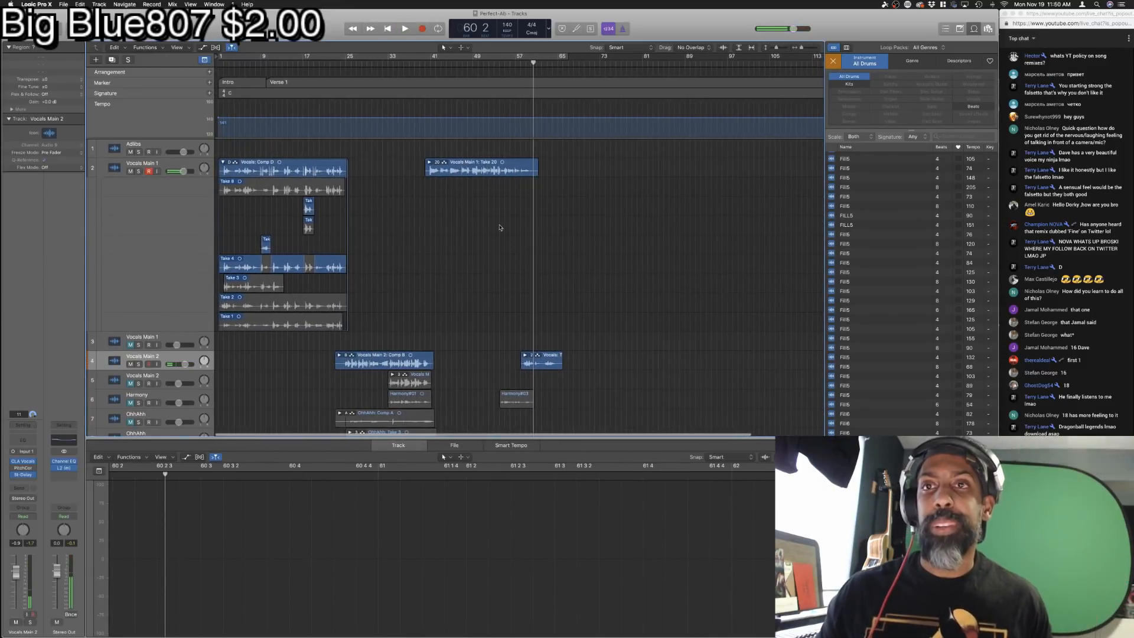
# Step: Collapse the first take folder on the Vocals Main 1 track (track 2), play from the song's beginning, and toggle the track's record-enable
pyautogui.click(222, 164)
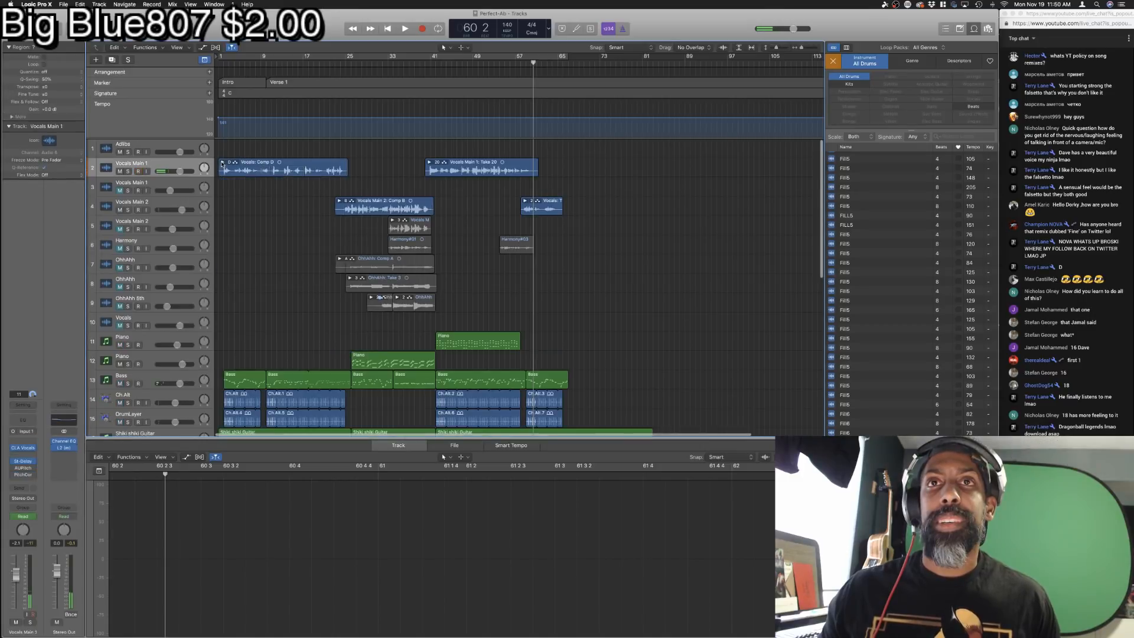
pyautogui.click(223, 61)
pyautogui.press('space')
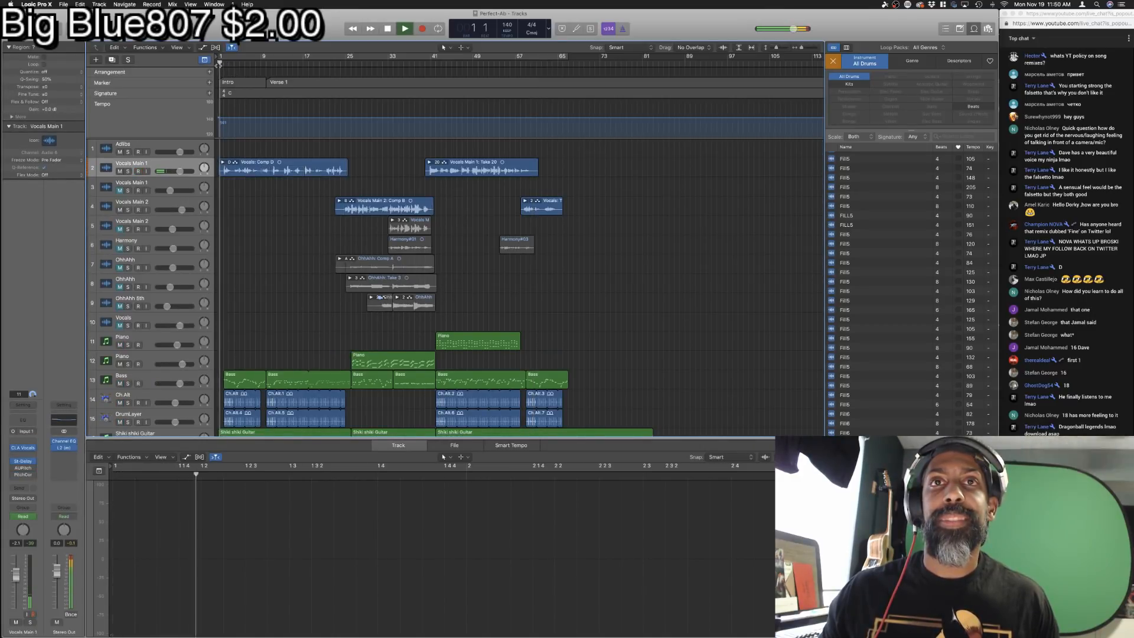
pyautogui.click(140, 173)
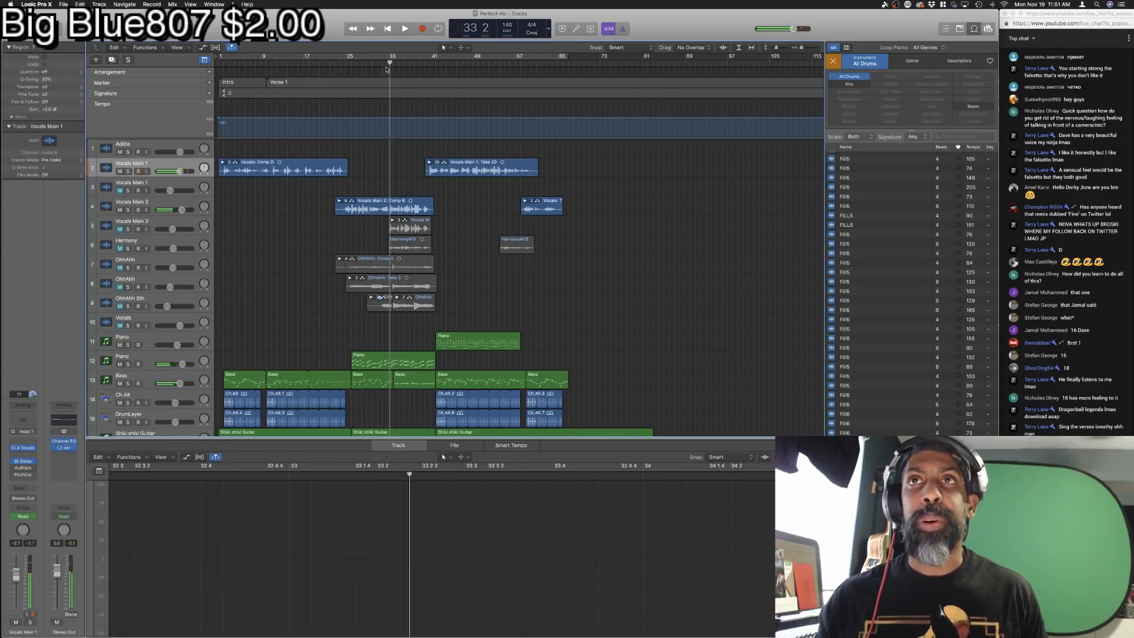
# Step: Play from bar 40, look over the instrument tracks' regions, and play briefly from bar 24
pyautogui.moveTo(387, 69); pyautogui.dragTo(426, 62)
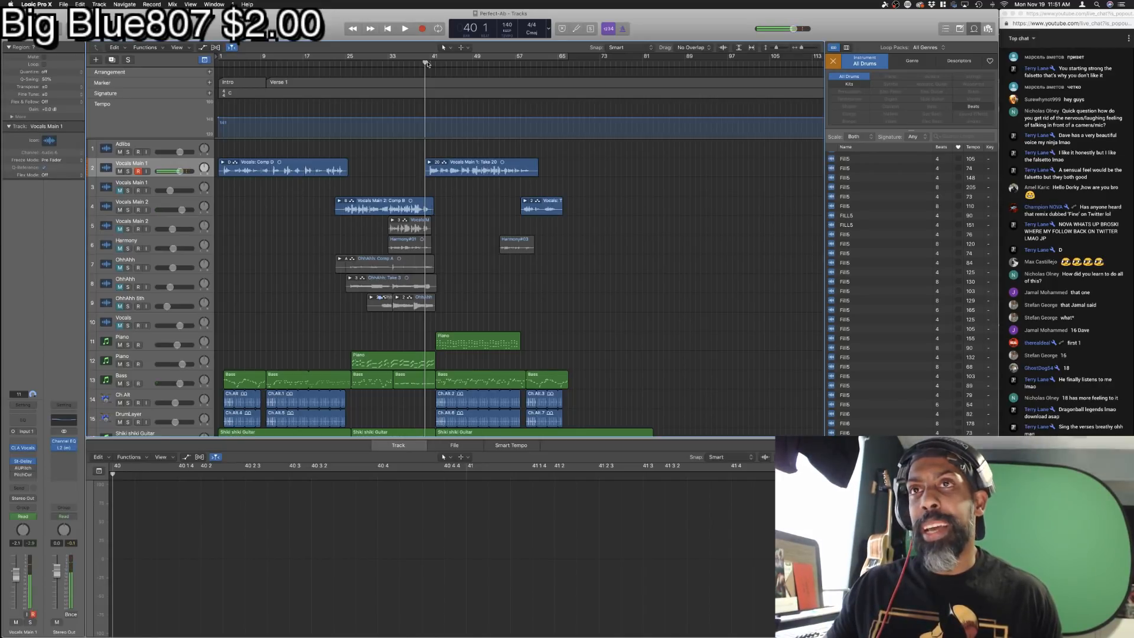
pyautogui.press('space')
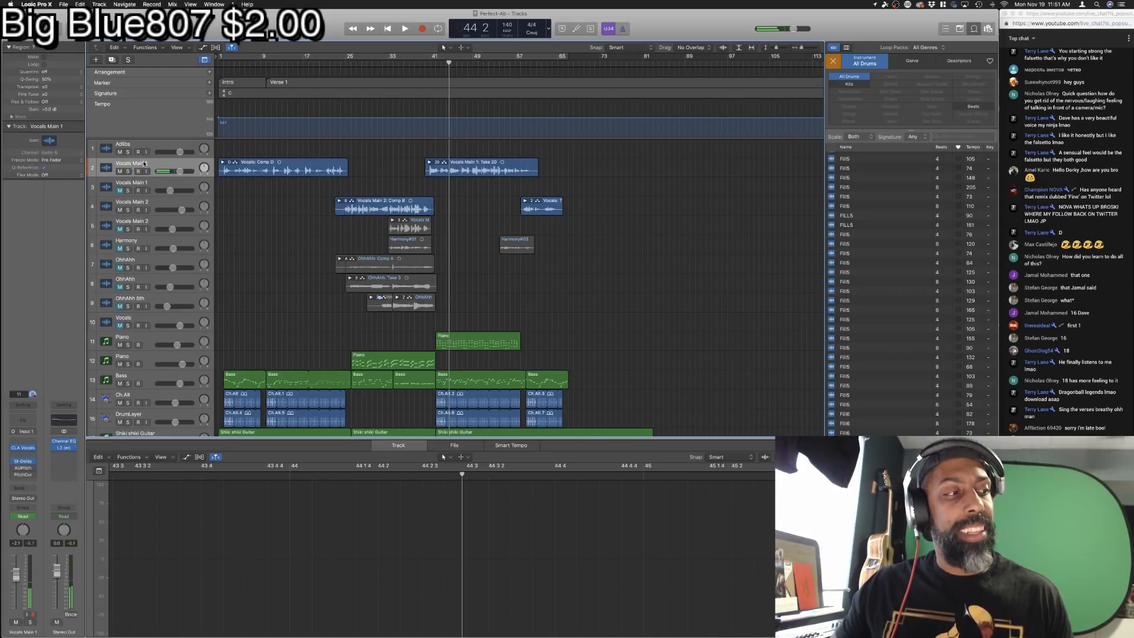
pyautogui.click(426, 66)
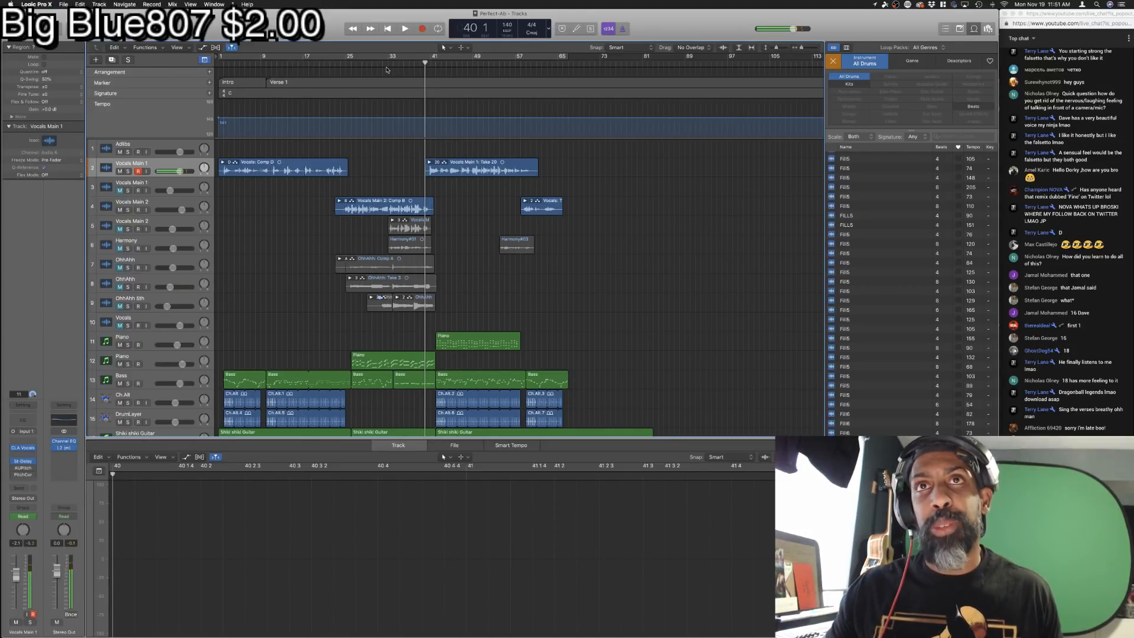
pyautogui.scroll(-10, 439, 283)
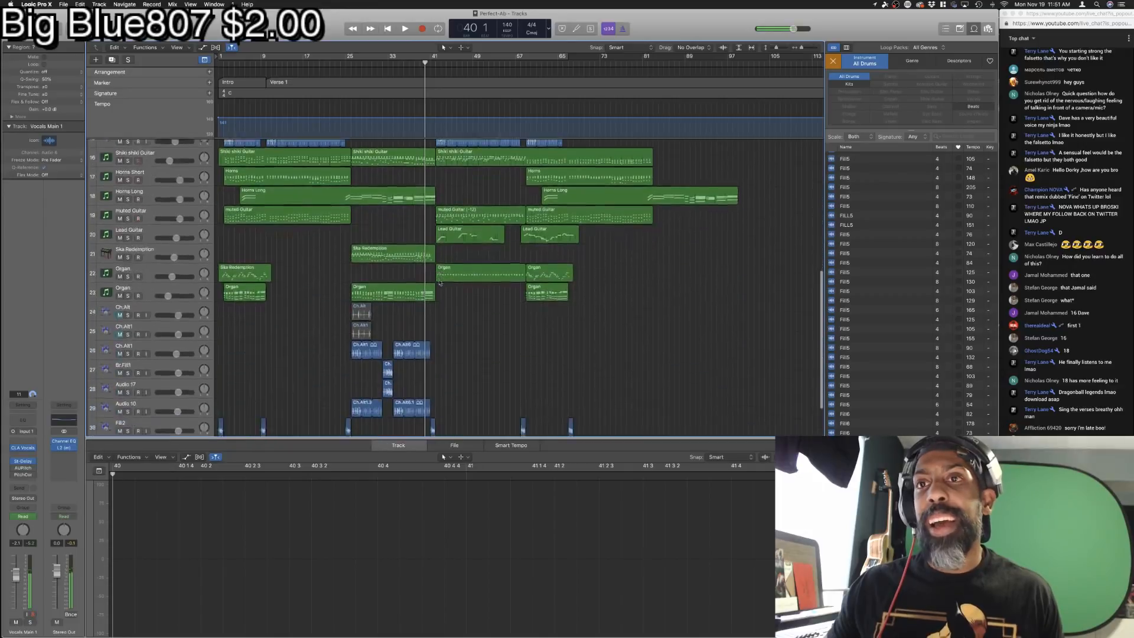
pyautogui.scroll(-3, 439, 283)
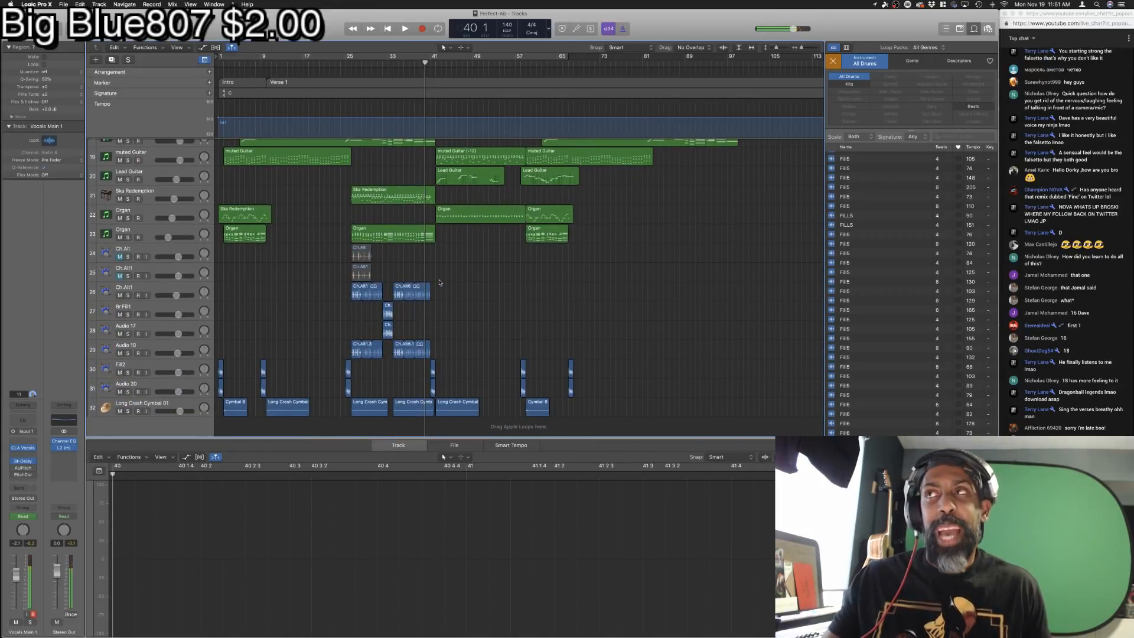
pyautogui.scroll(10, 515, 281)
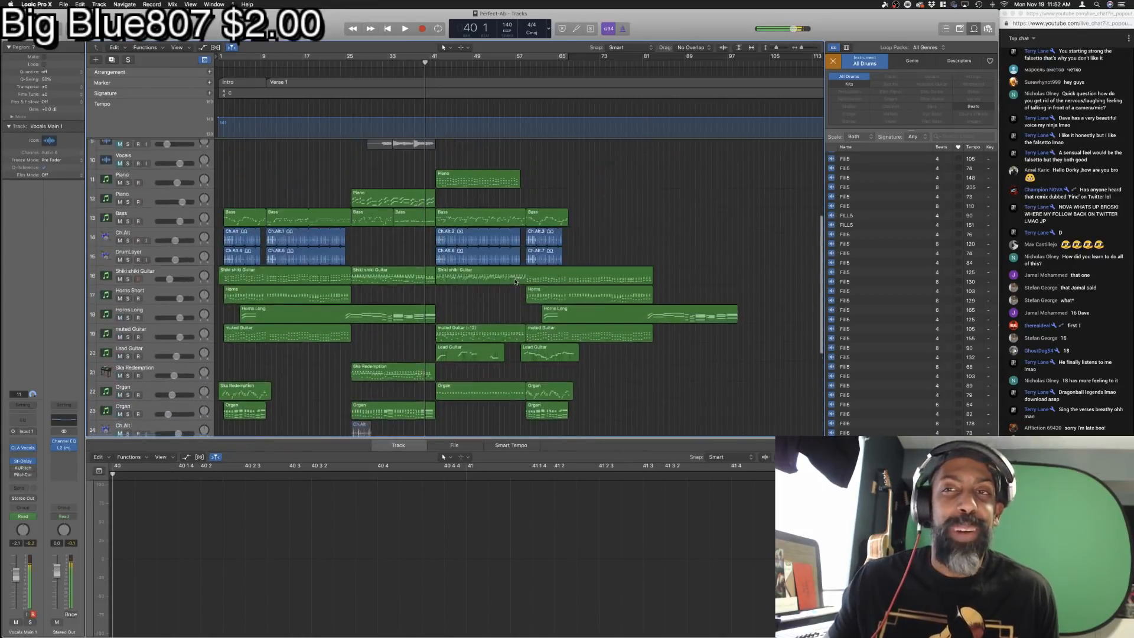
pyautogui.scroll(-7, 515, 281)
pyautogui.scroll(10, 515, 282)
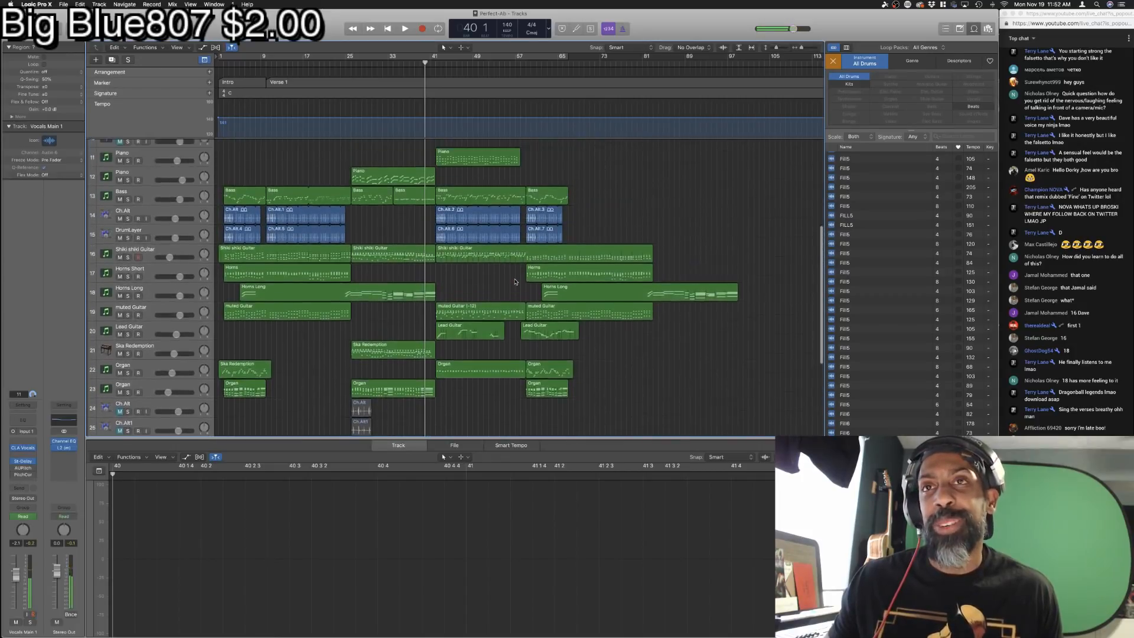
pyautogui.click(341, 62)
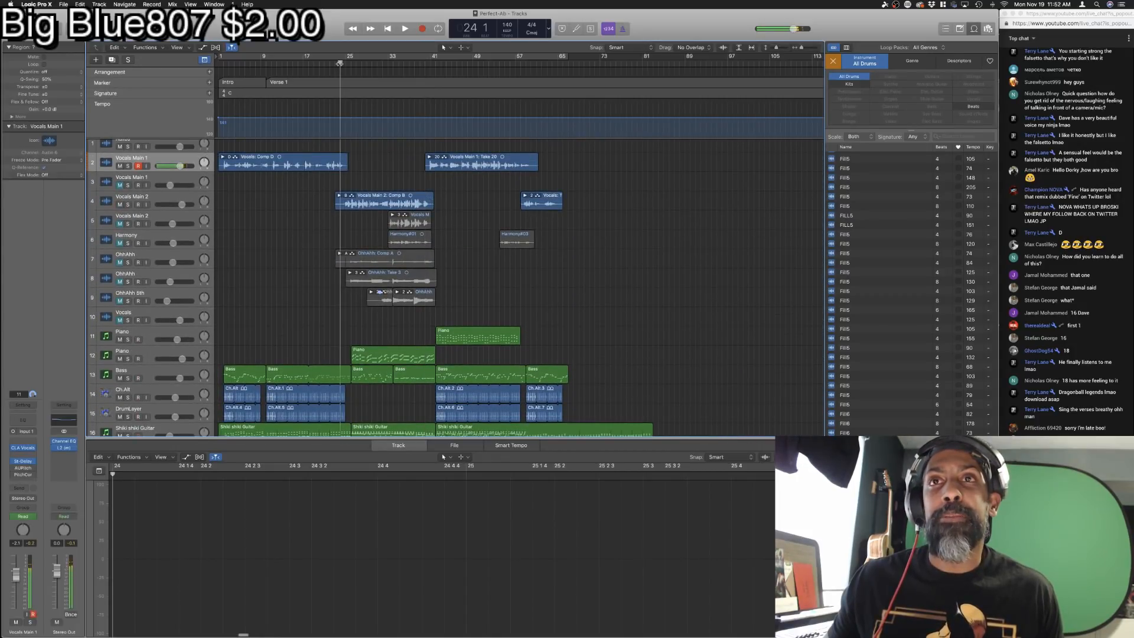
pyautogui.press('space')
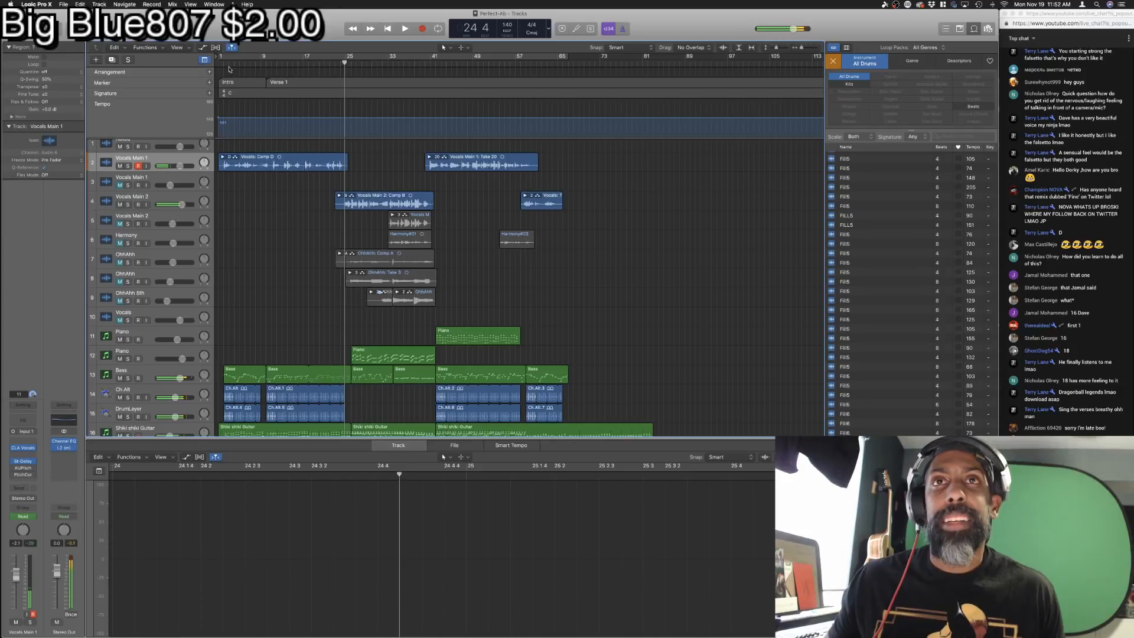
# Step: Try to record a new take on the Vocals Main 1 track (track 2) from the opening bars twice, undoing the aborted recordings
pyautogui.click(219, 63)
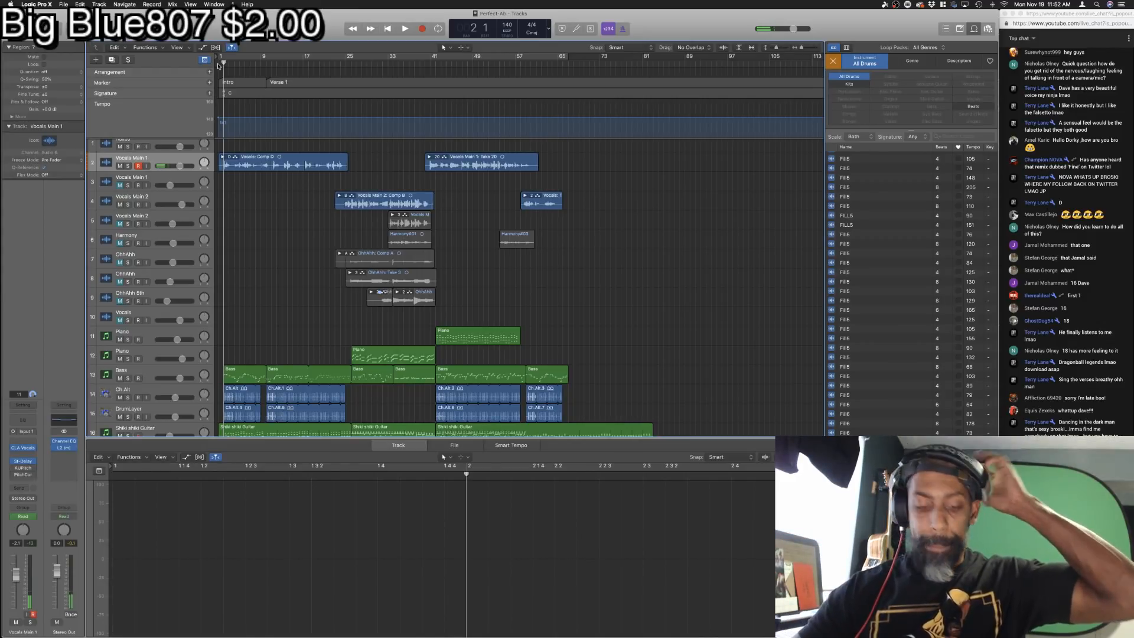
pyautogui.click(218, 64)
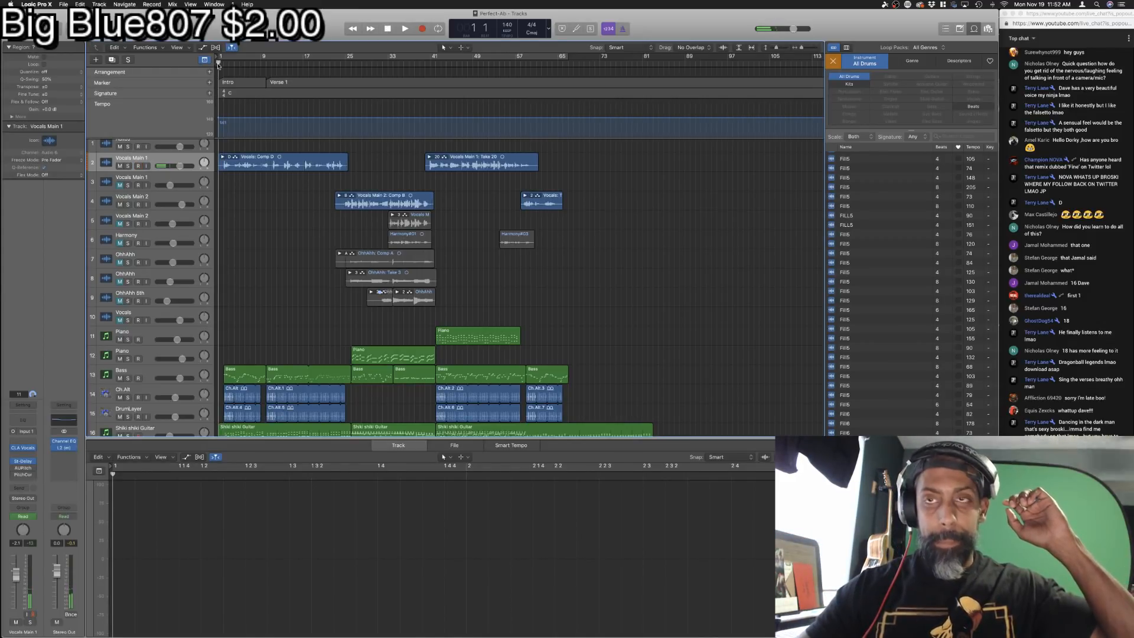
pyautogui.press('r')
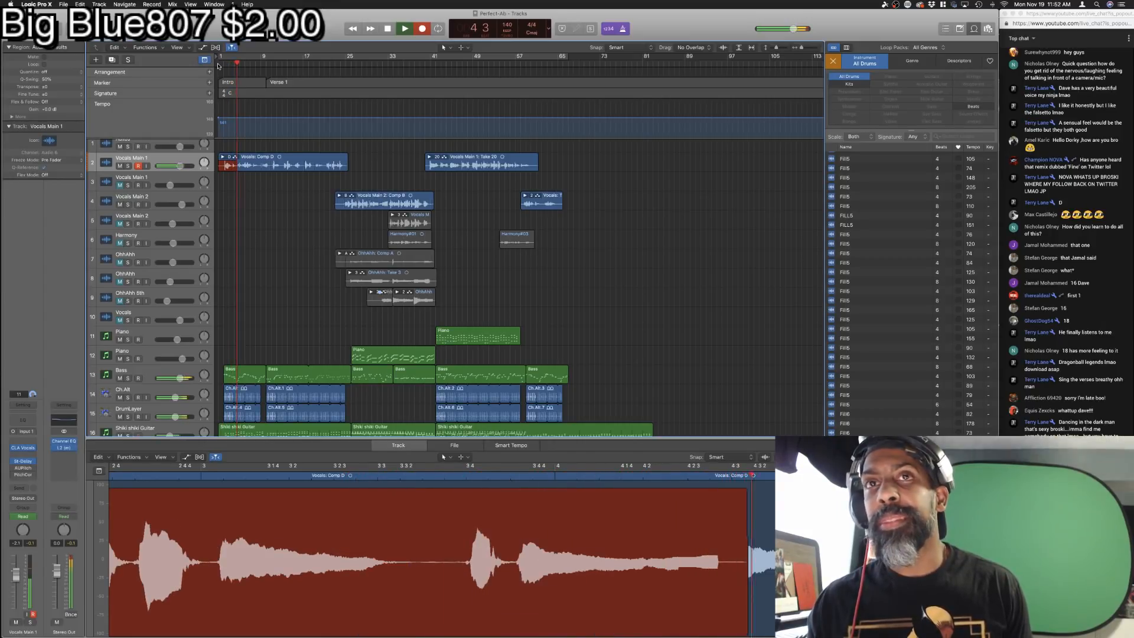
pyautogui.press('space')
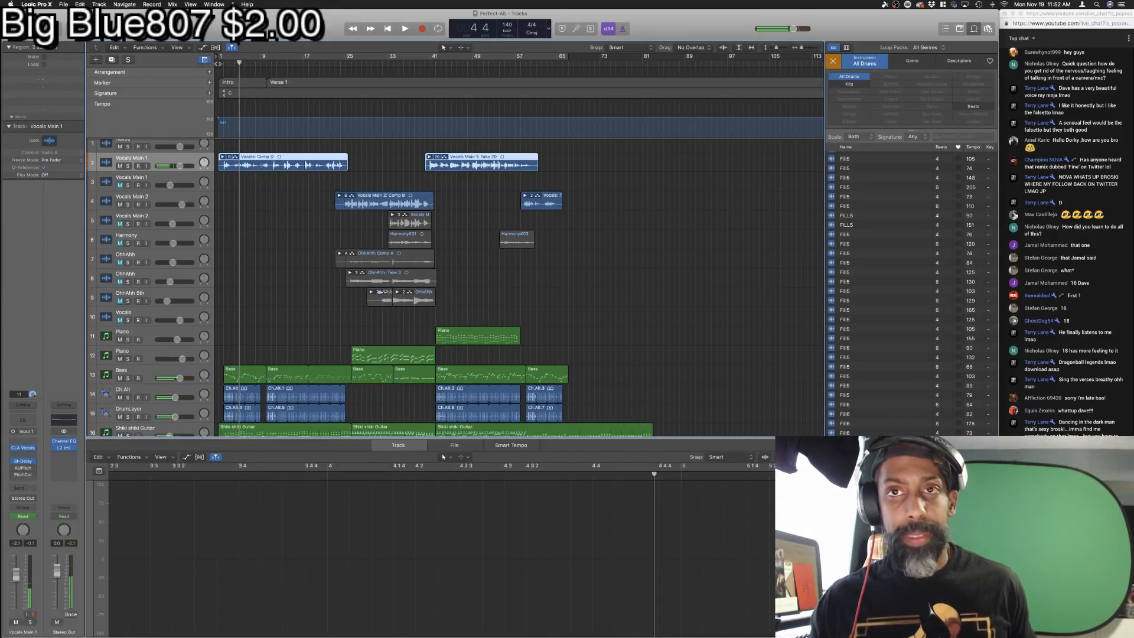
pyautogui.press(',')
pyautogui.press(',')
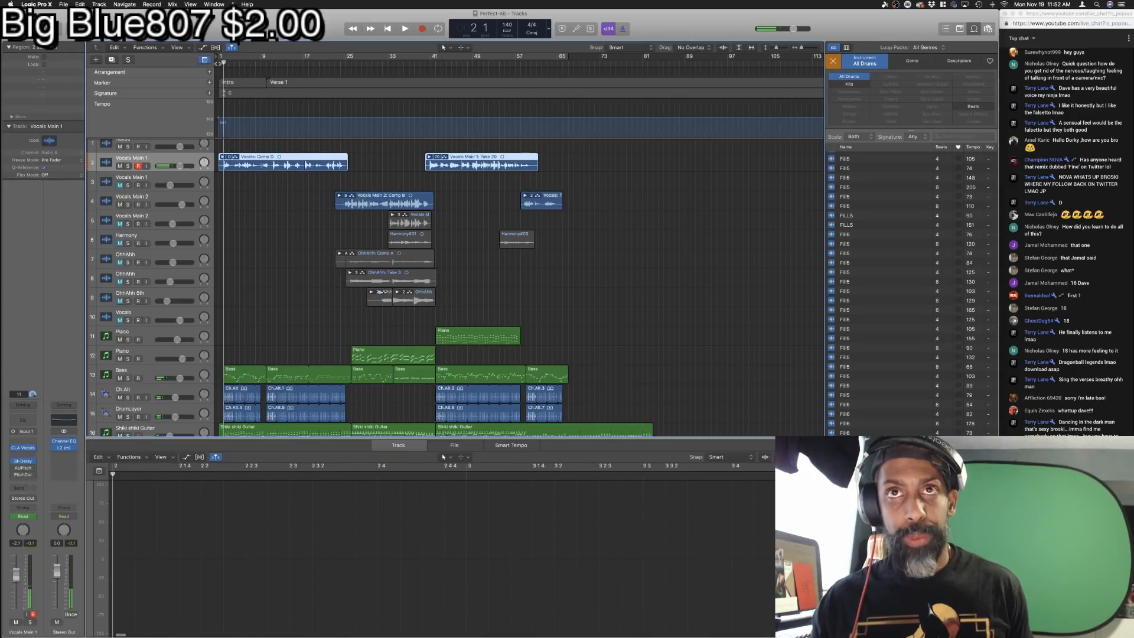
pyautogui.press('r')
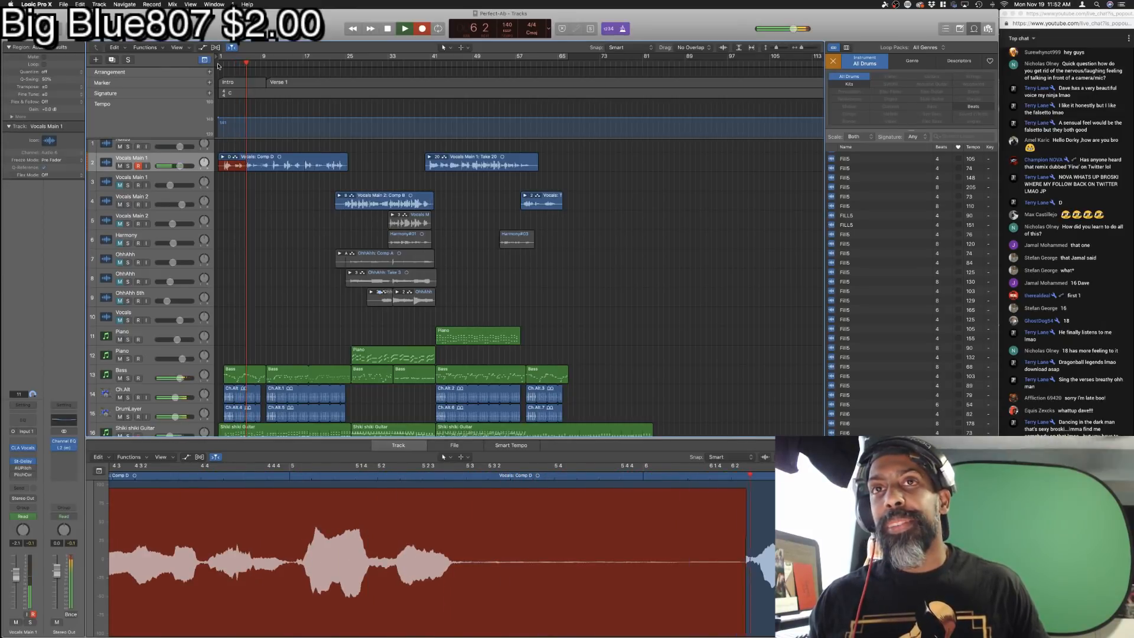
pyautogui.press('space')
pyautogui.press('super+z')
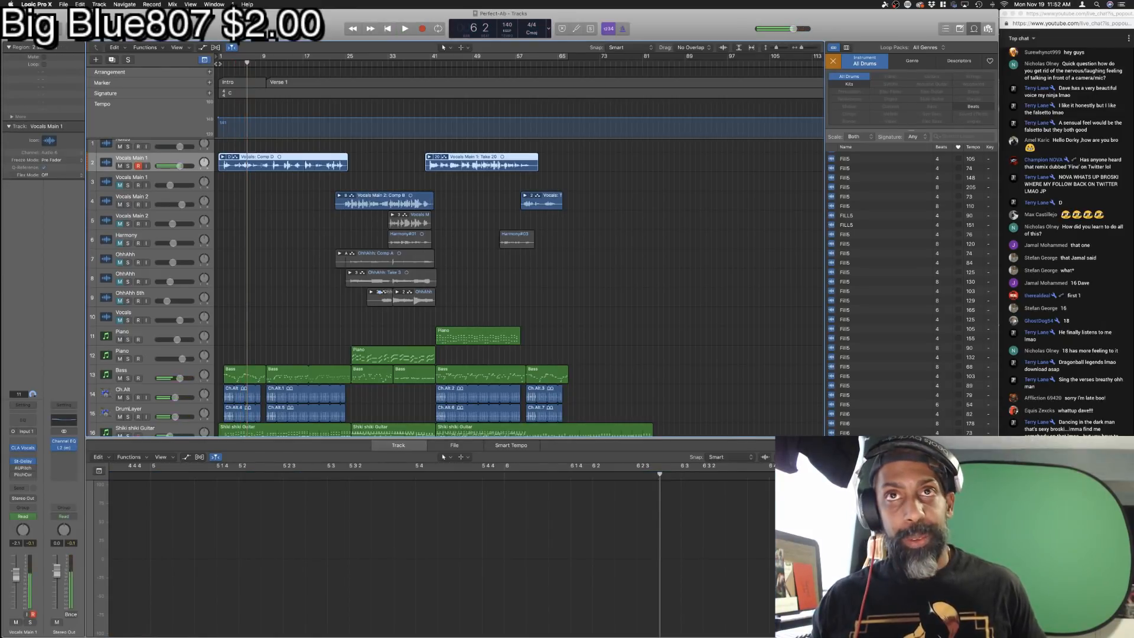
# Step: Record a new take on the Vocals Main 1 track (track 2) from bar 1 to about bar 25
pyautogui.press(',')
pyautogui.press(',')
pyautogui.press(',')
pyautogui.press(',')
pyautogui.press(',')
pyautogui.press(',')
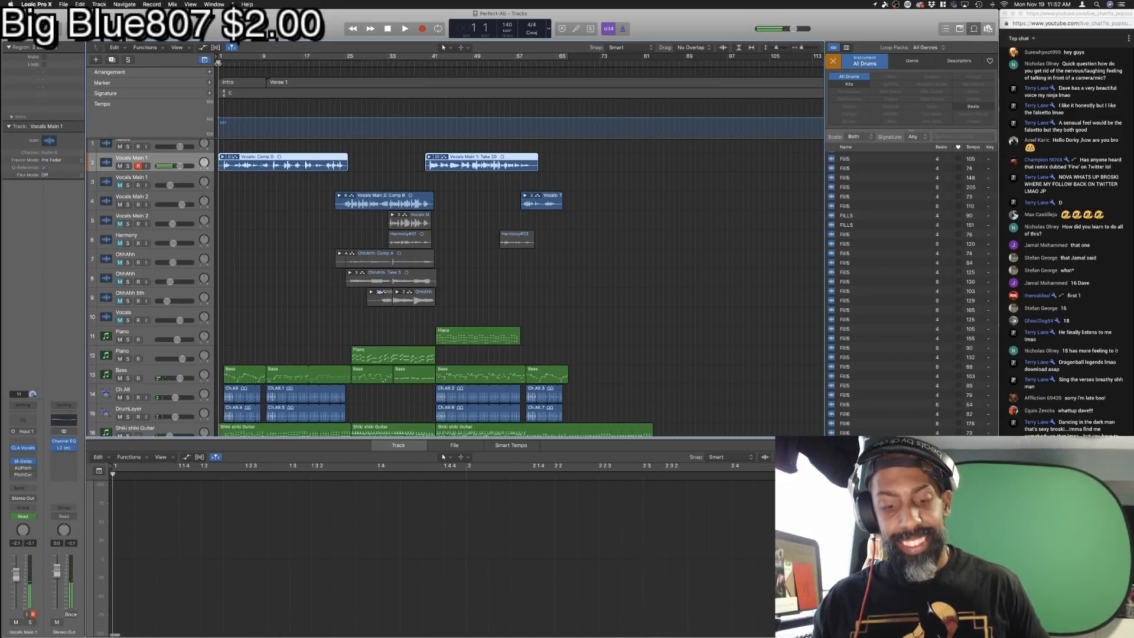
pyautogui.press('r')
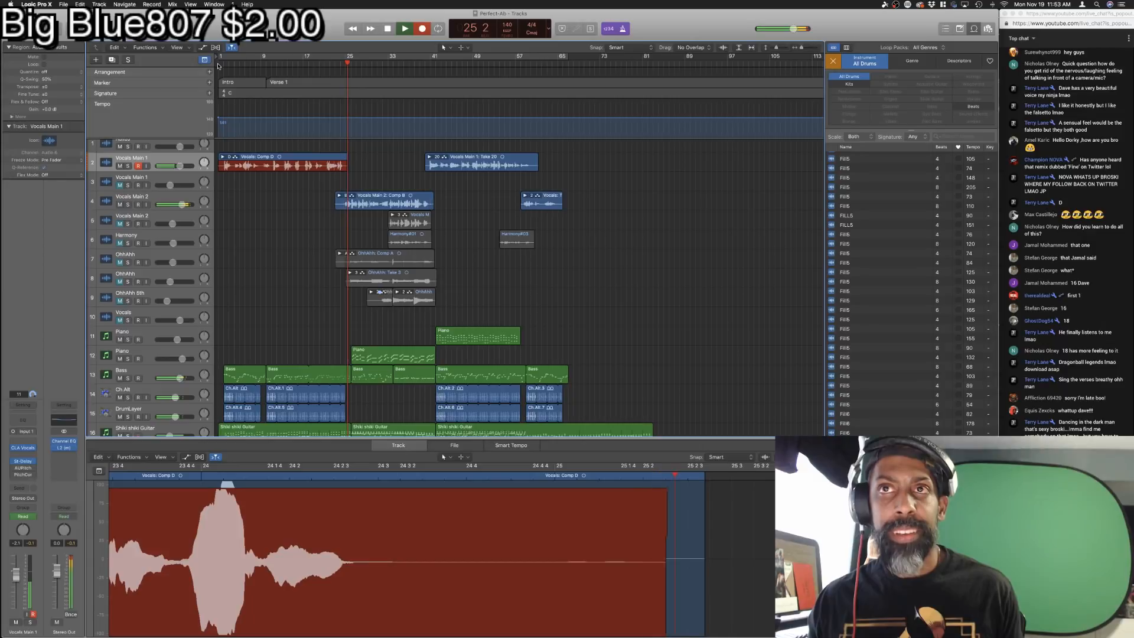
pyautogui.press('space')
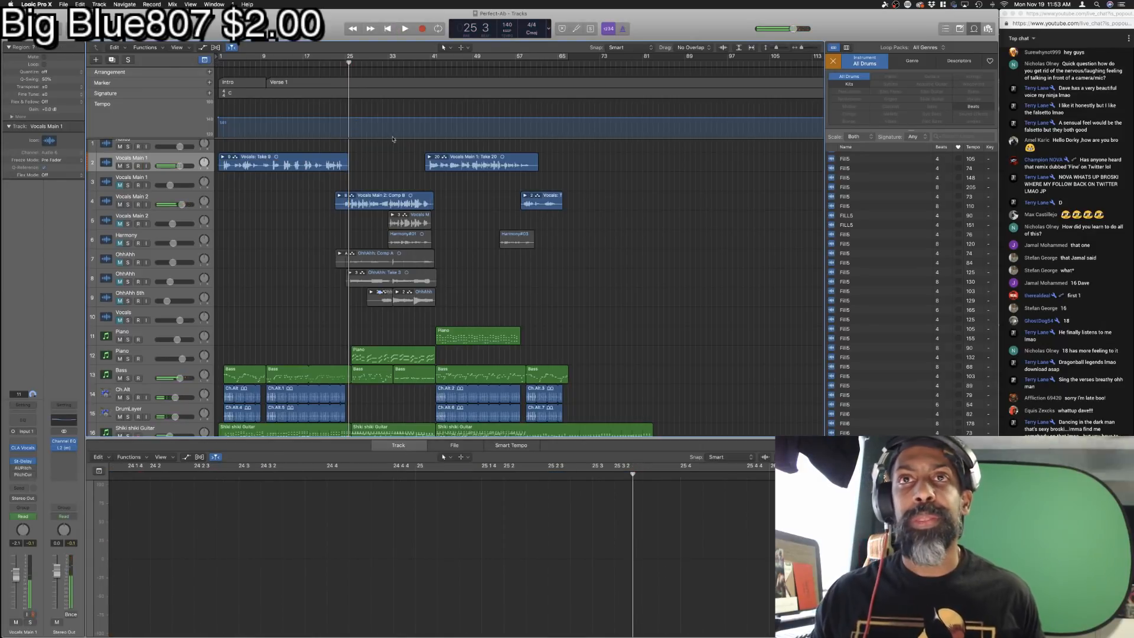
# Step: Move the playhead to bar 23 and record-enable the Vocals Main 2 track (track 4)
pyautogui.click(340, 63)
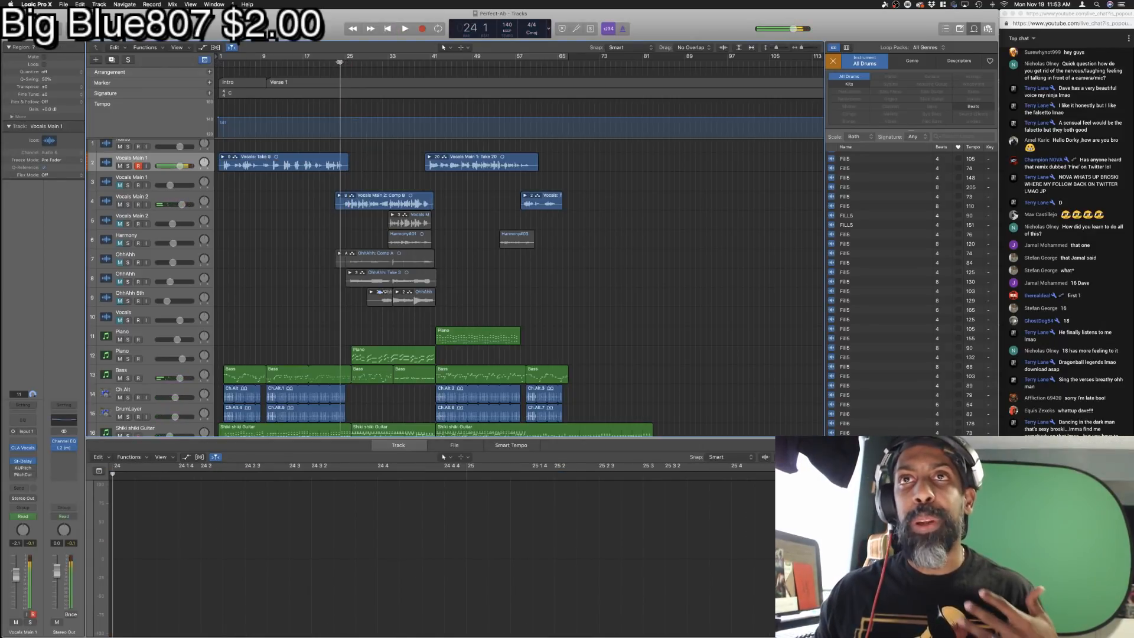
pyautogui.click(336, 64)
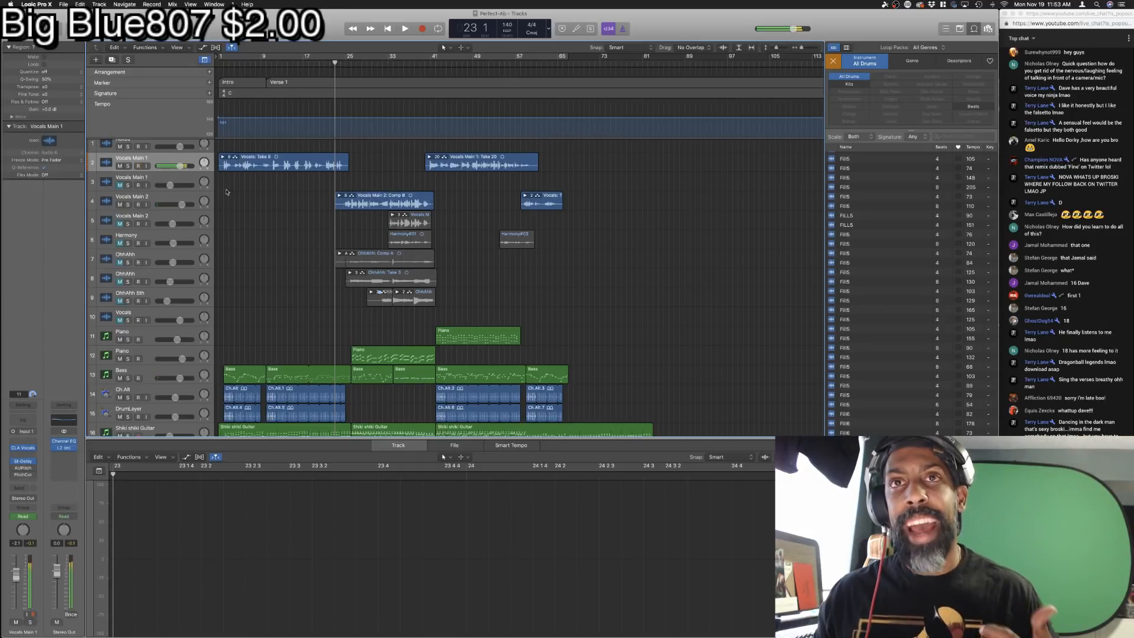
pyautogui.click(154, 200)
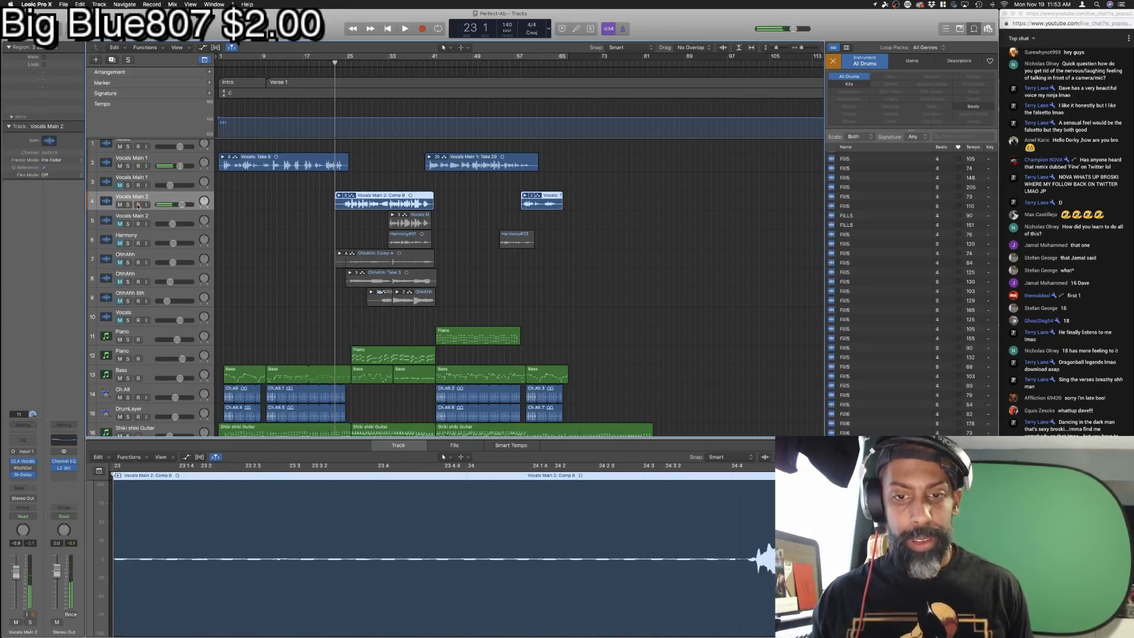
pyautogui.click(139, 205)
# Step: Try to record a take on the Vocals Main 2 track (track 4) from bar 23, stop around bar 34, and return to bar 23
pyautogui.press('r')
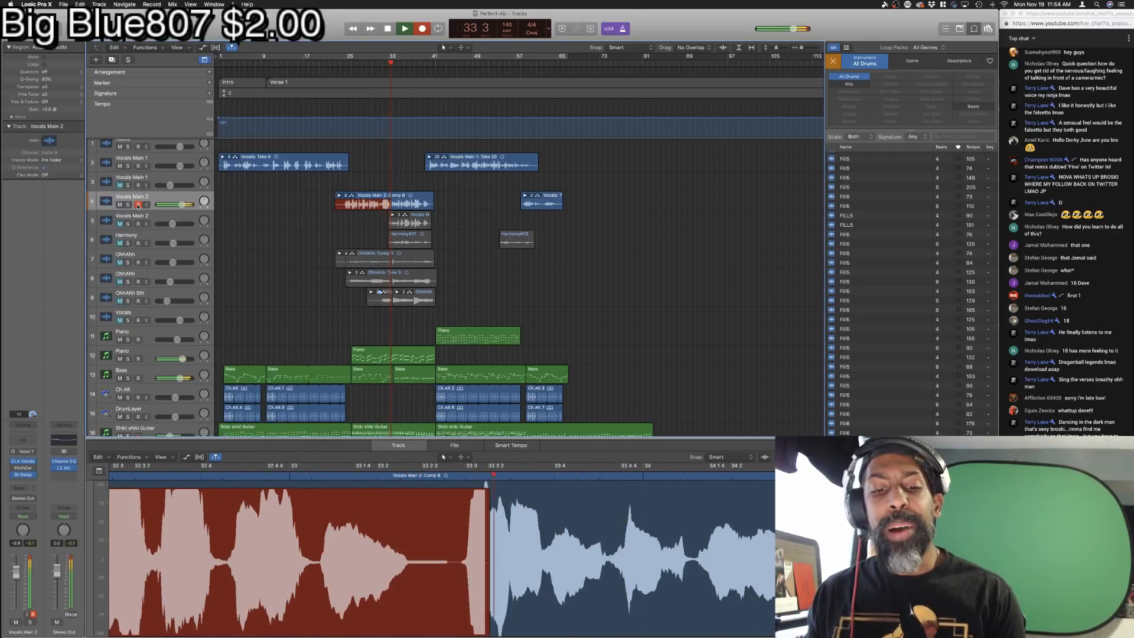
pyautogui.press('space')
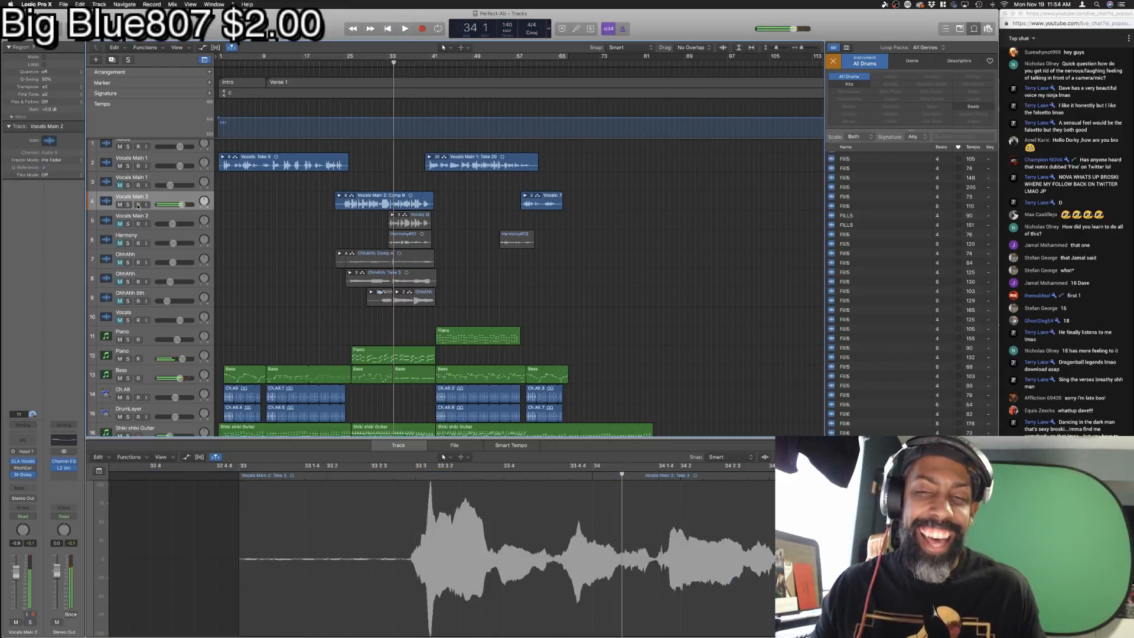
pyautogui.click(335, 65)
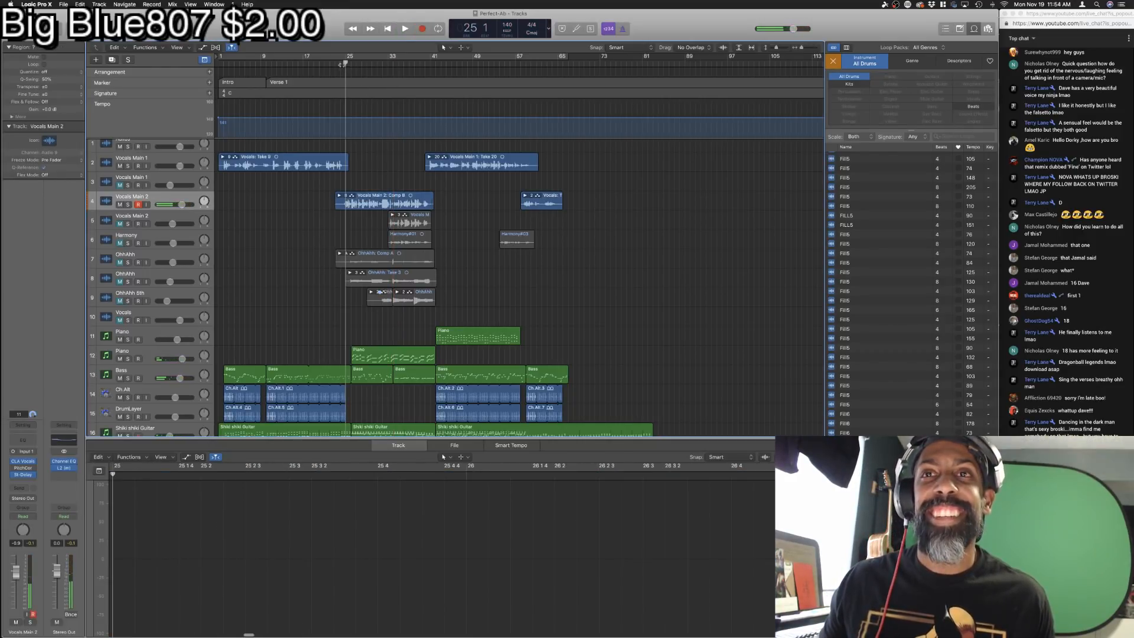
pyautogui.press('space')
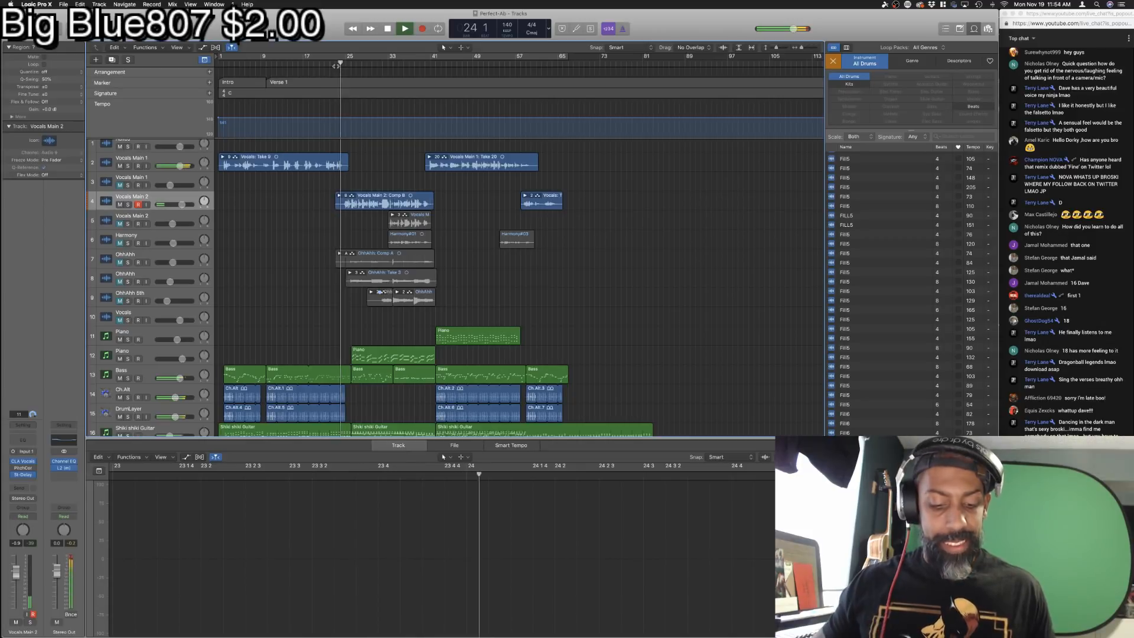
pyautogui.press('r')
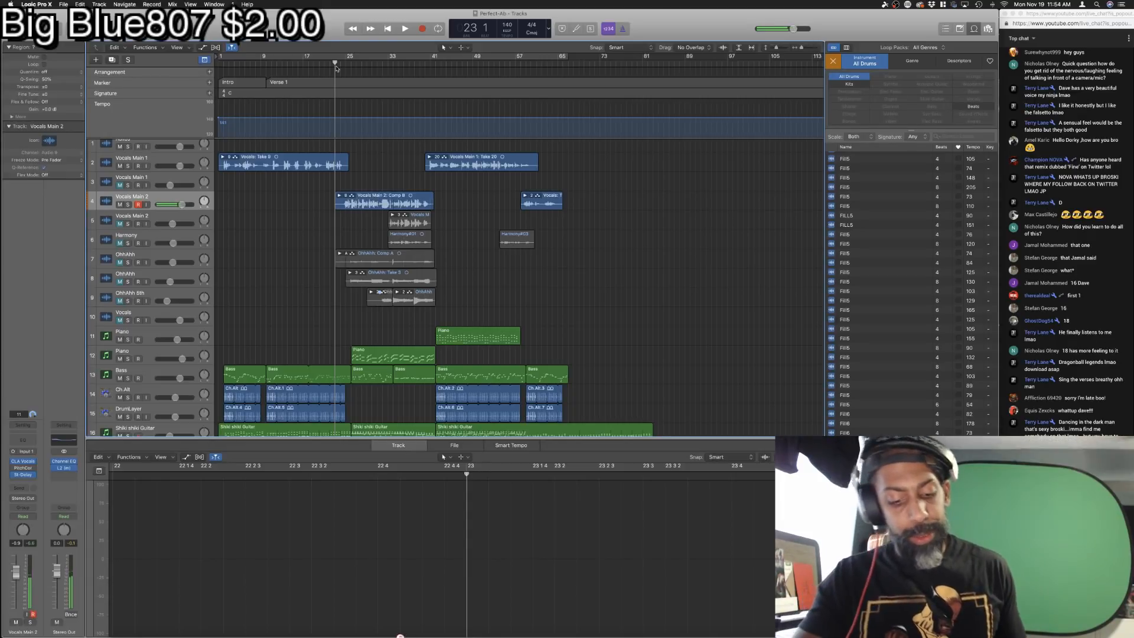
# Step: Record a new take on the Vocals Main 2 track (track 4) from bar 23 to about bar 42, and move the playhead to bar 26
pyautogui.press('r')
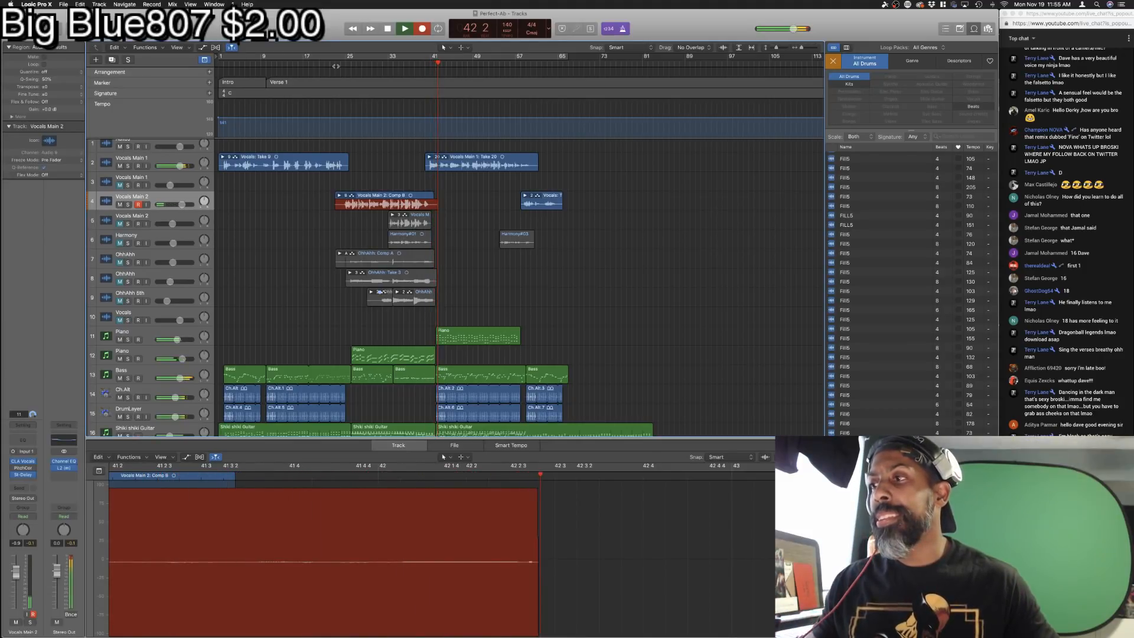
pyautogui.press('space')
pyautogui.click(351, 65)
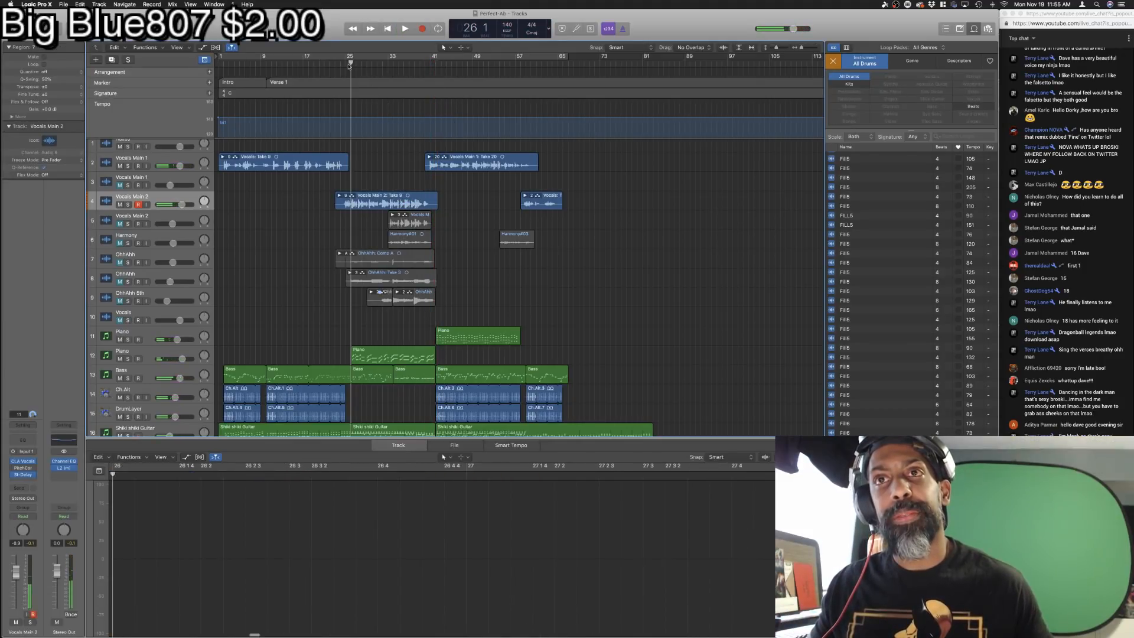
# Step: Play back the new Vocals Main 2 take (track 4), restarting the playback from bar 33
pyautogui.press('space')
pyautogui.click(341, 64)
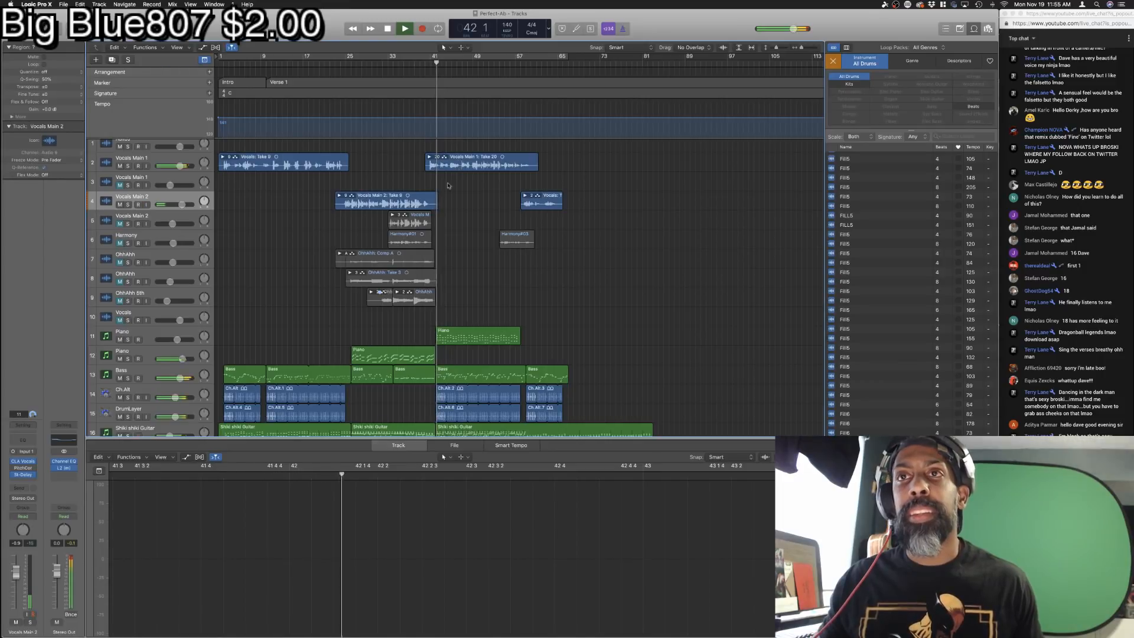
pyautogui.click(387, 64)
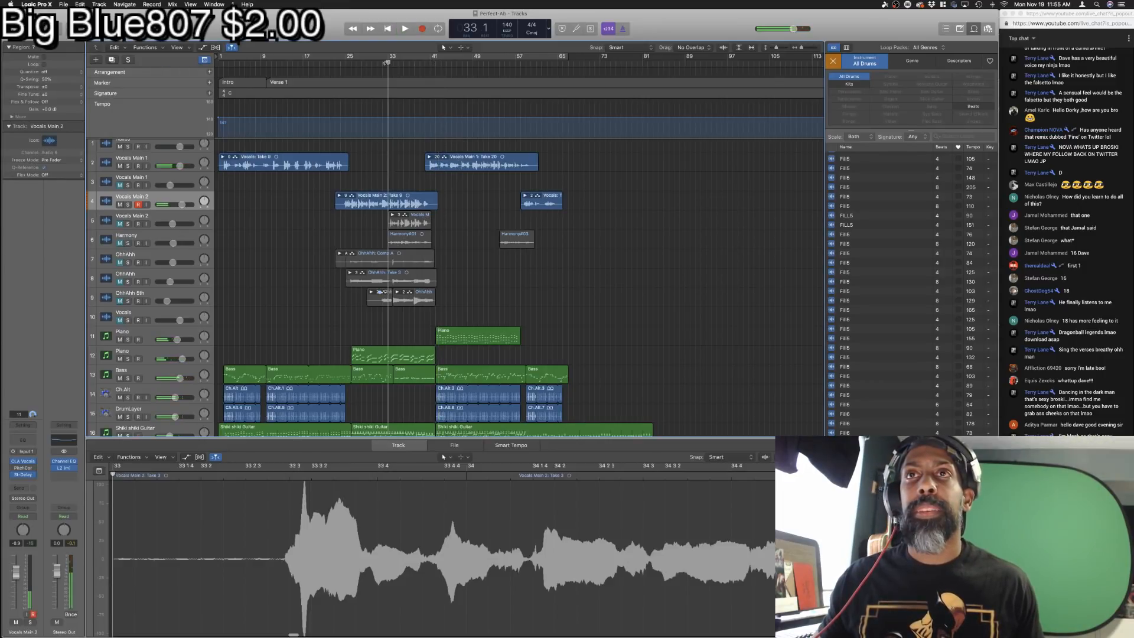
pyautogui.press('space')
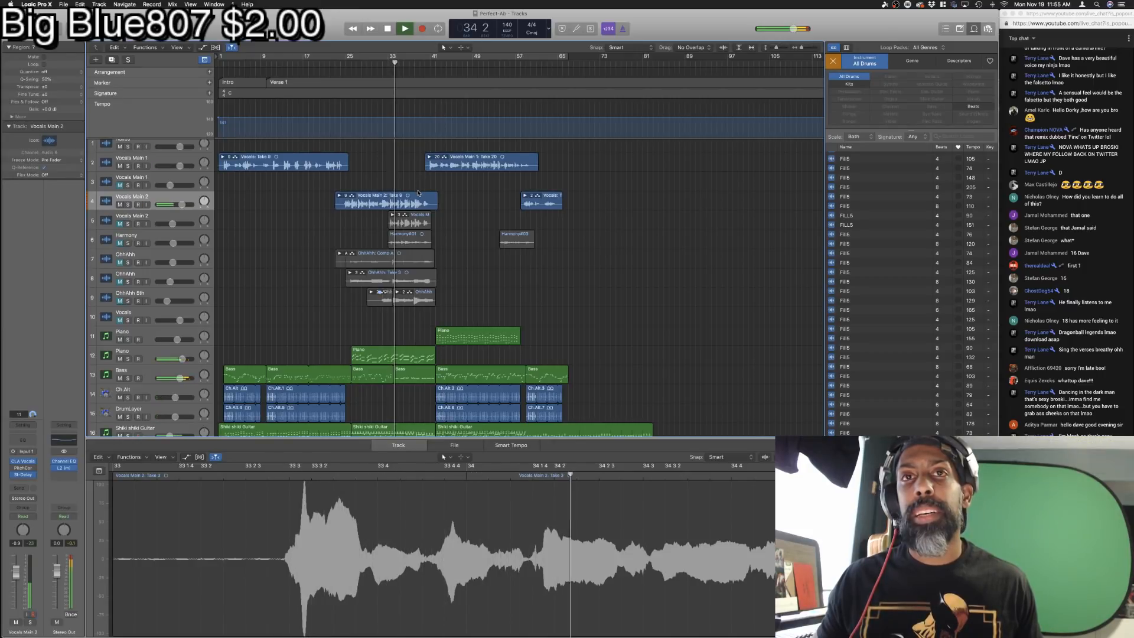
pyautogui.press('space')
# Step: Unmute and record-enable the second Vocals Main 2 track (track 5), and record a take from bar 33 to about bar 40
pyautogui.click(160, 220)
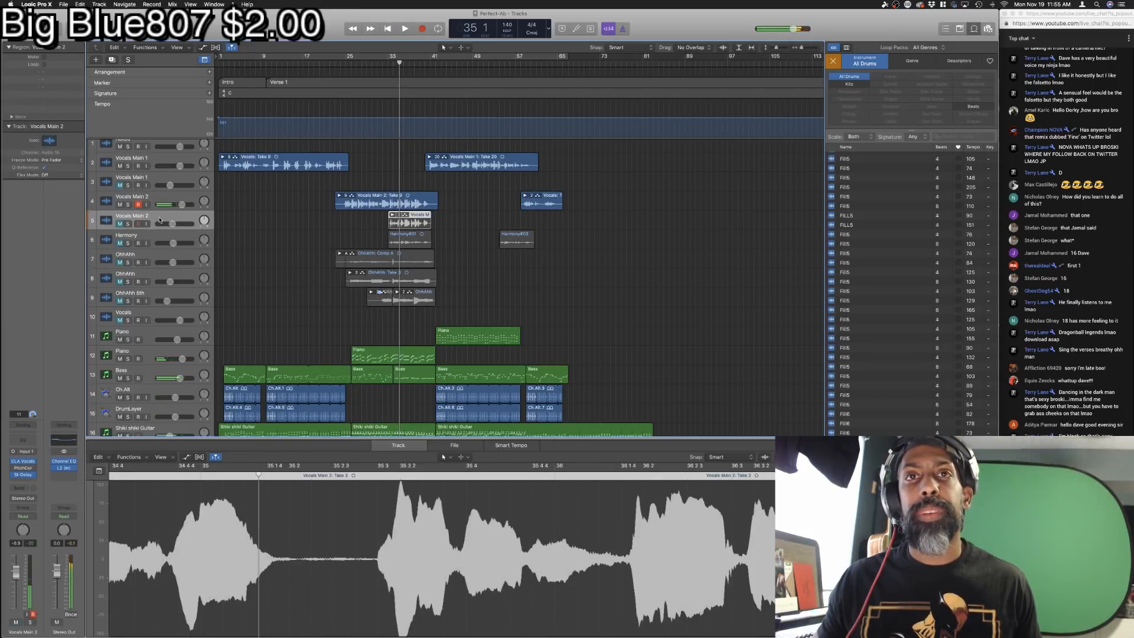
pyautogui.click(388, 64)
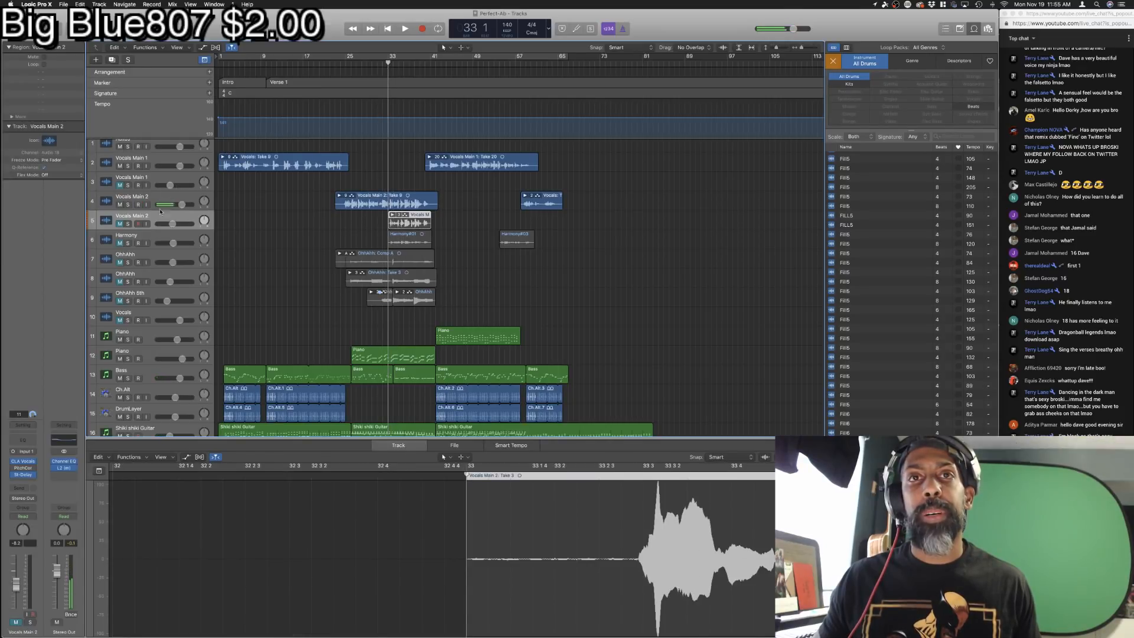
pyautogui.click(140, 226)
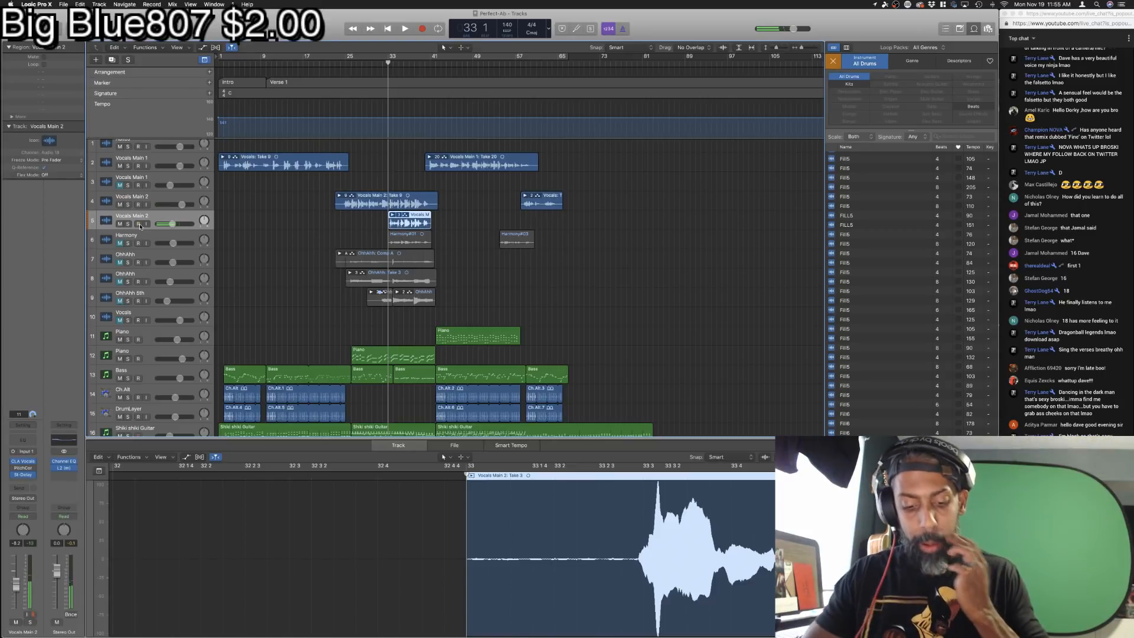
pyautogui.press('r')
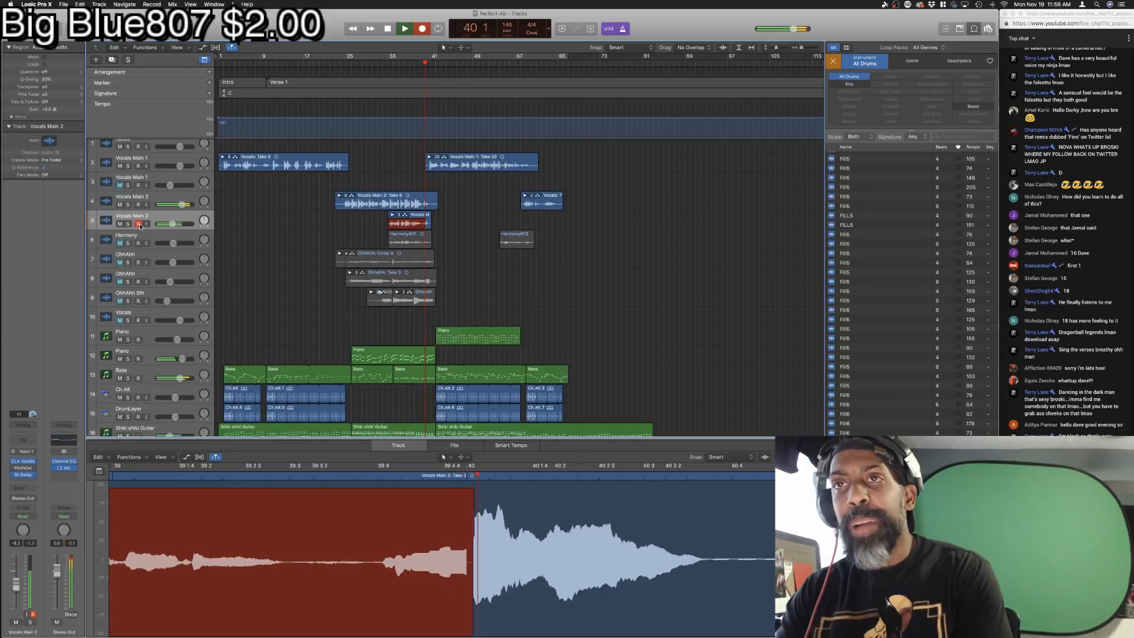
pyautogui.press('space')
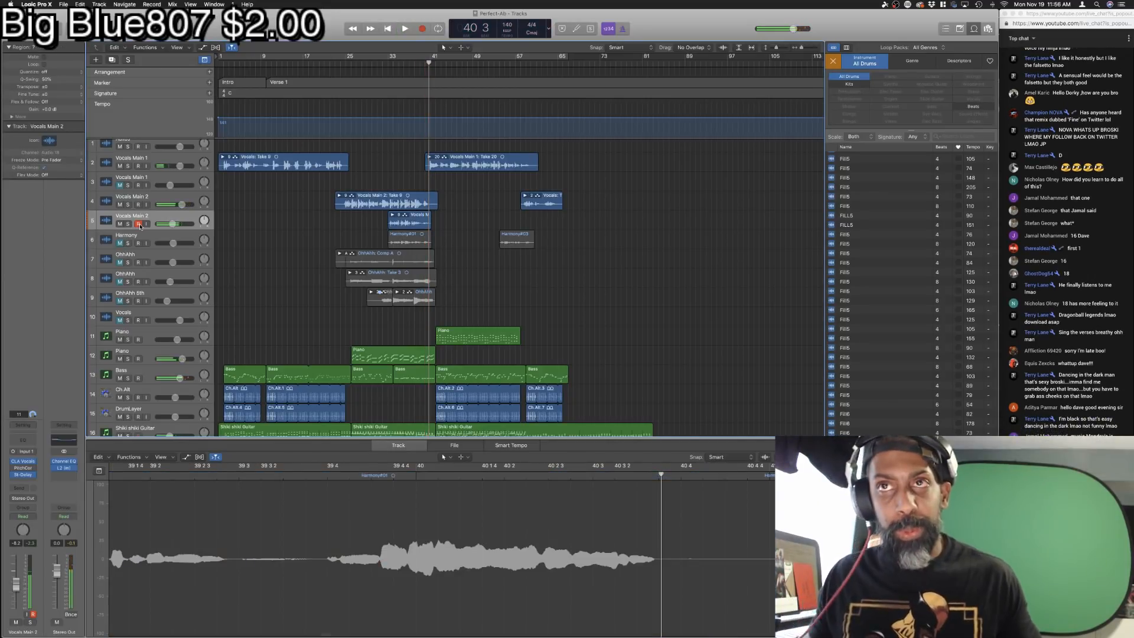
# Step: Play back the recorded take on the second Vocals Main 2 track (track 5) from bar 33 to about bar 40
pyautogui.click(391, 62)
pyautogui.press('space')
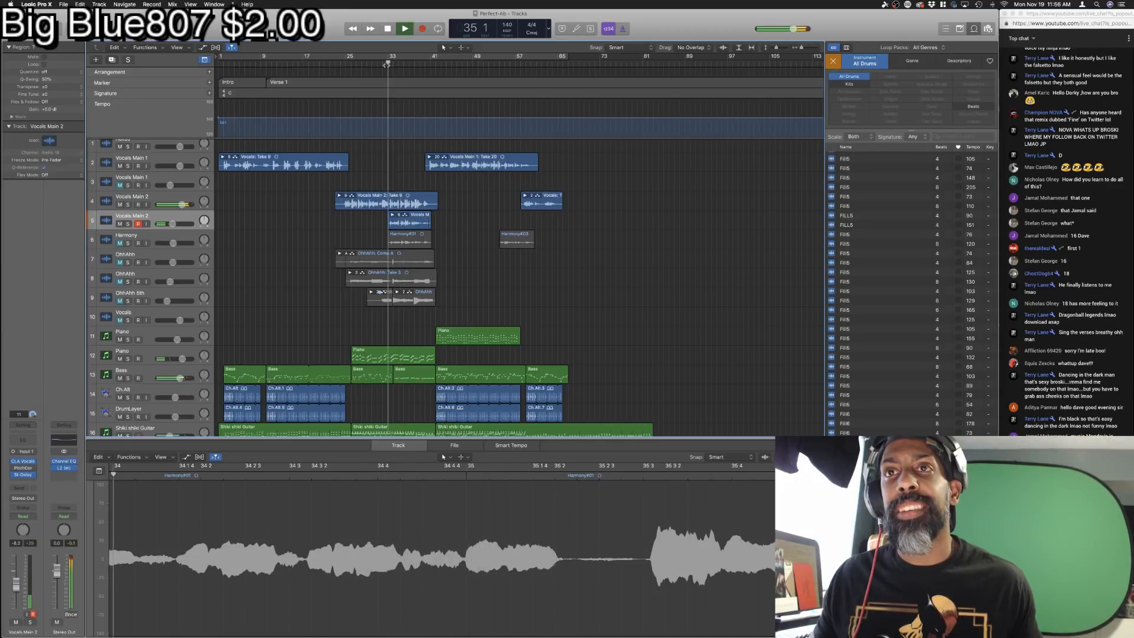
pyautogui.click(387, 63)
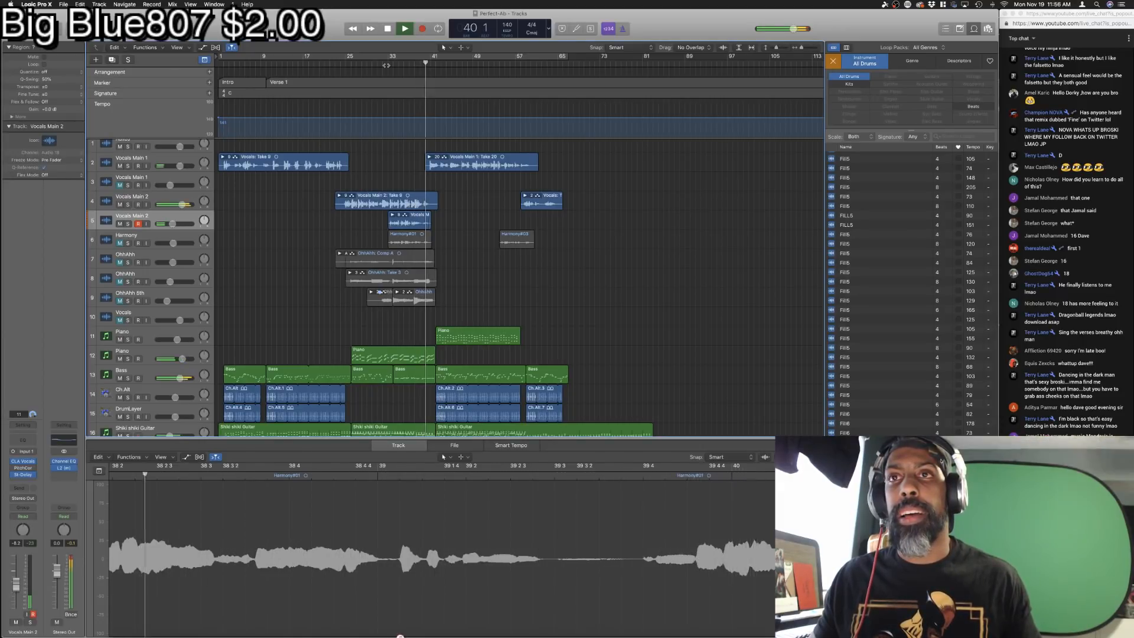
pyautogui.press('space')
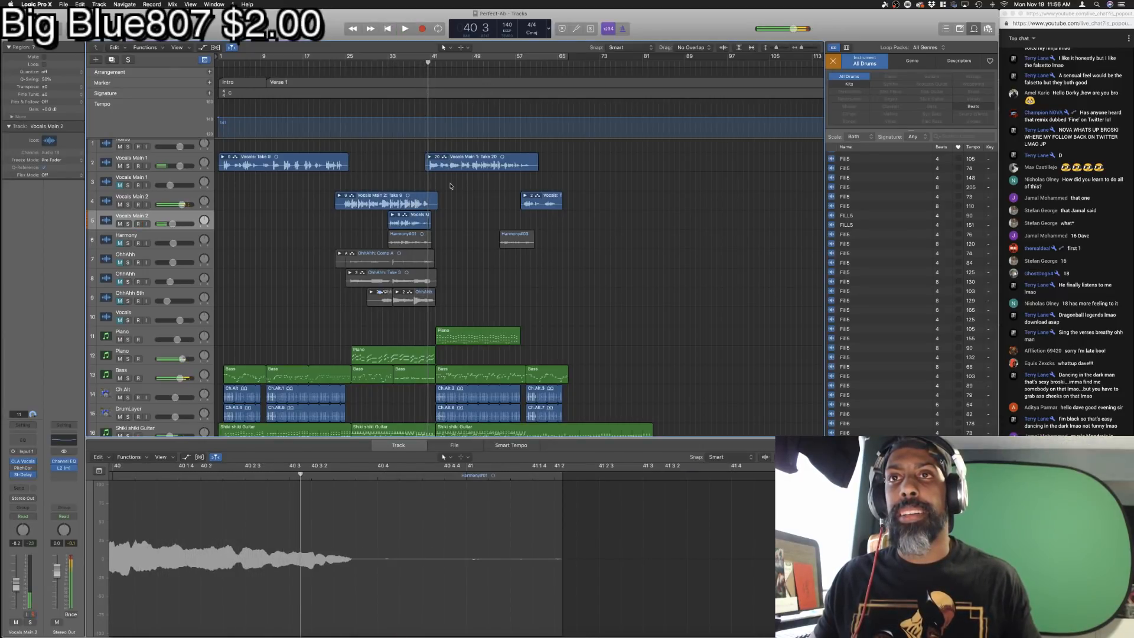
# Step: Record another take on the second Vocals Main 2 track (track 5) from bar 33 to about bar 41
pyautogui.click(389, 64)
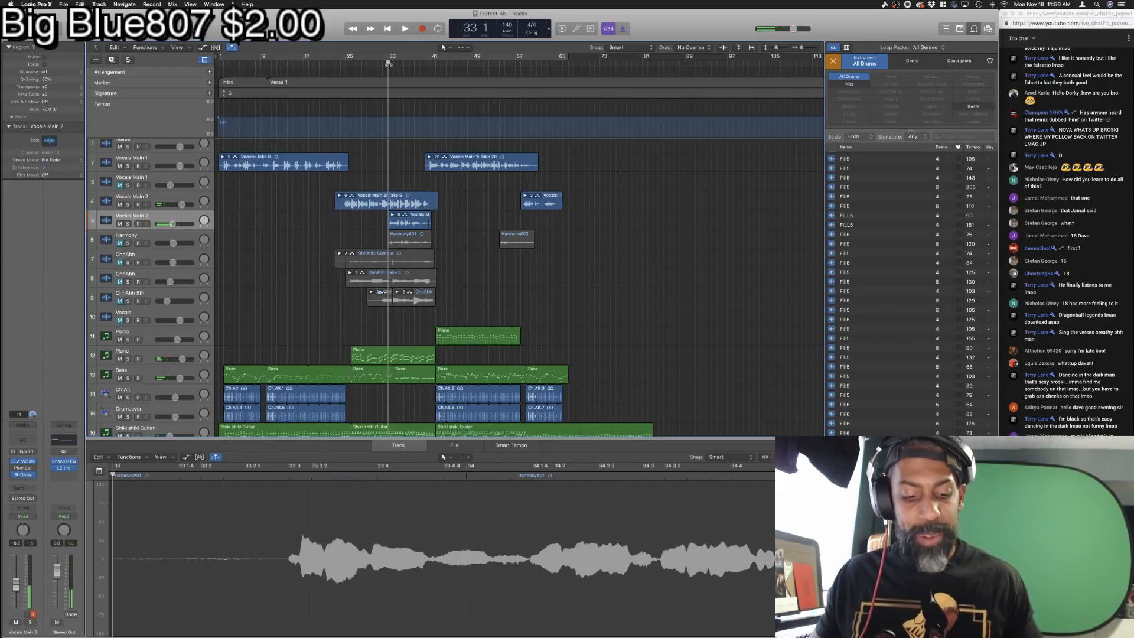
pyautogui.press('space')
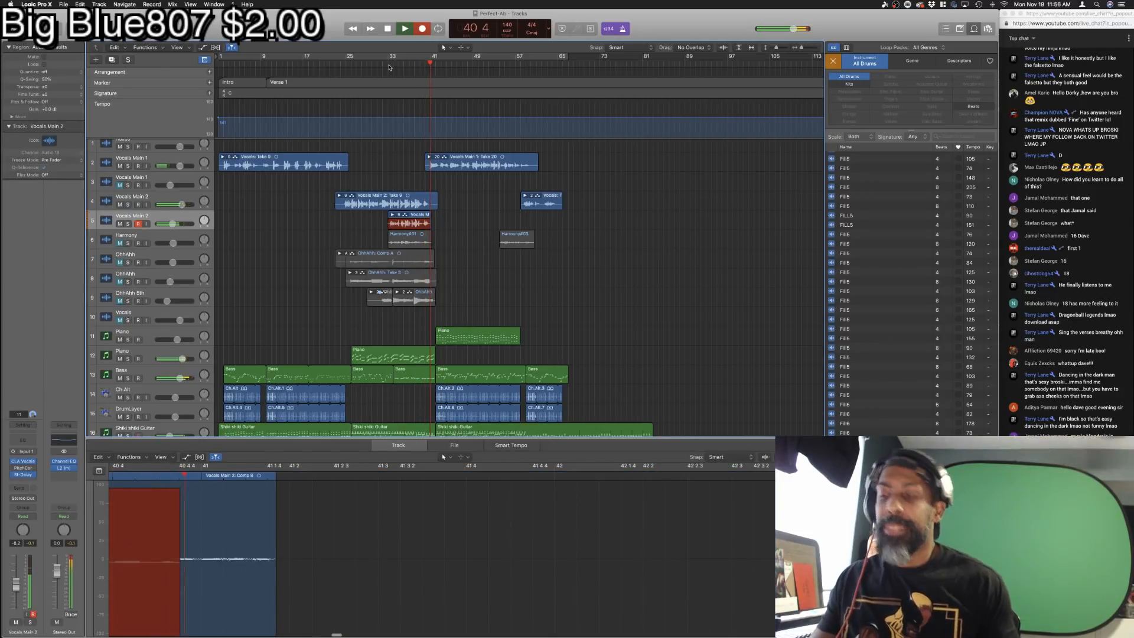
pyautogui.press('space')
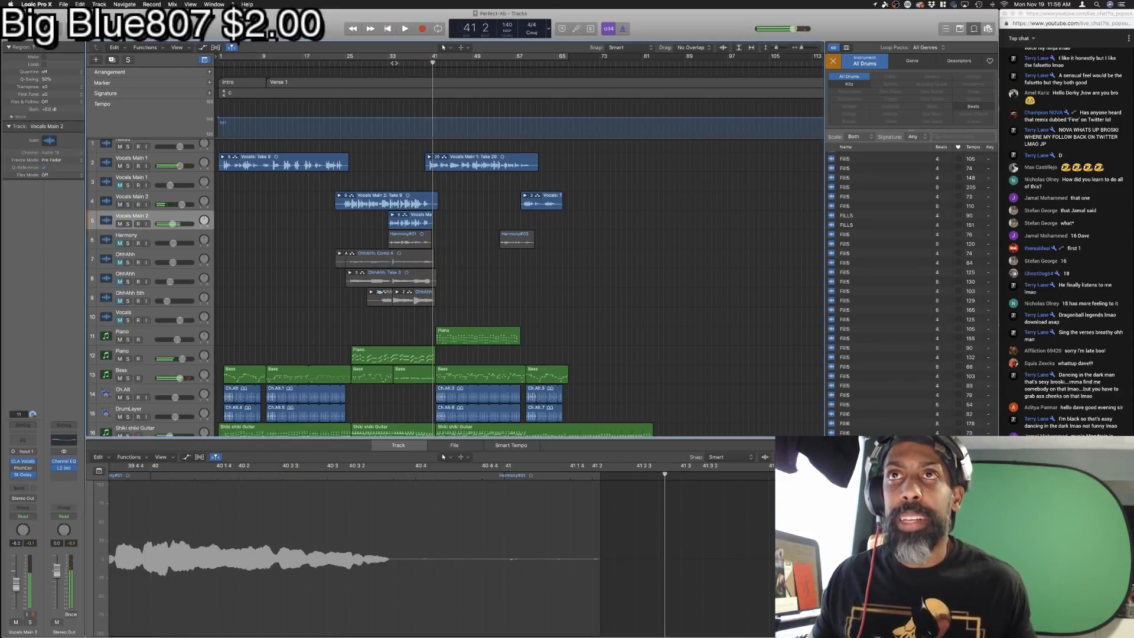
# Step: Listen to the latest take on track 5 from bar 33, and return the playhead to bar 33
pyautogui.click(394, 63)
pyautogui.click(385, 63)
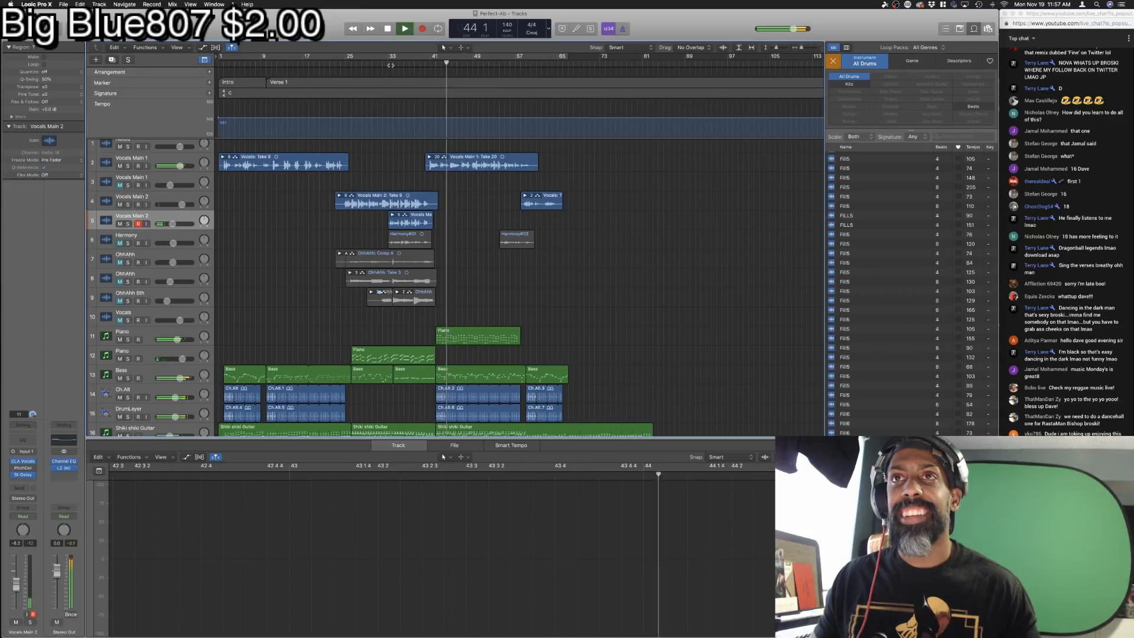
pyautogui.press('space')
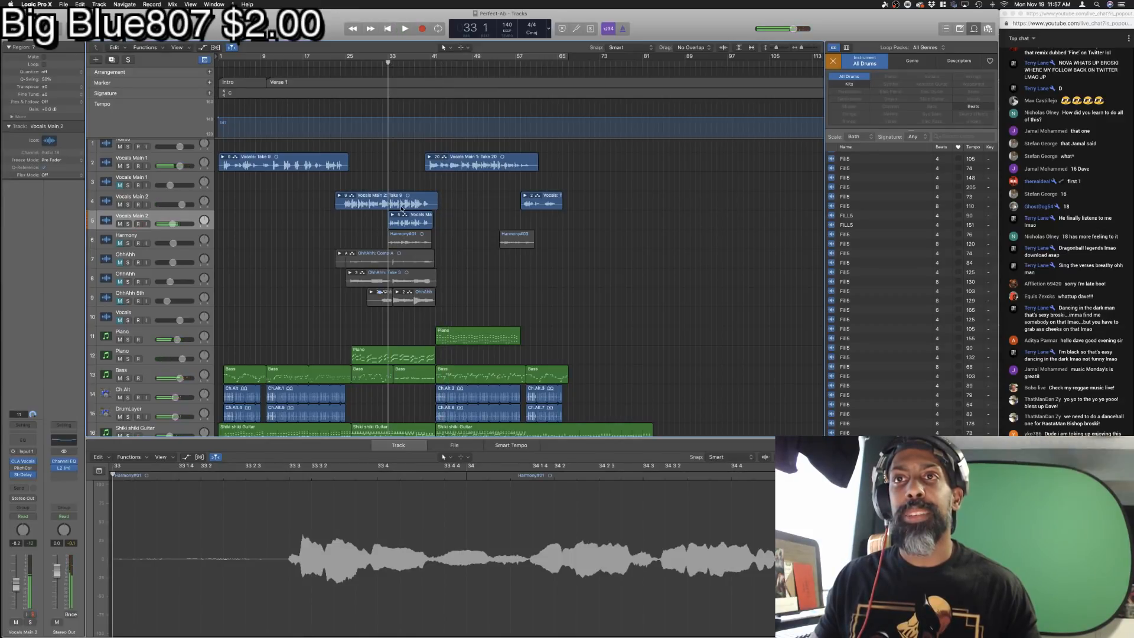
# Step: Select the Harmony track (track 6), record-enable it and unmute it
pyautogui.click(404, 243)
pyautogui.click(134, 238)
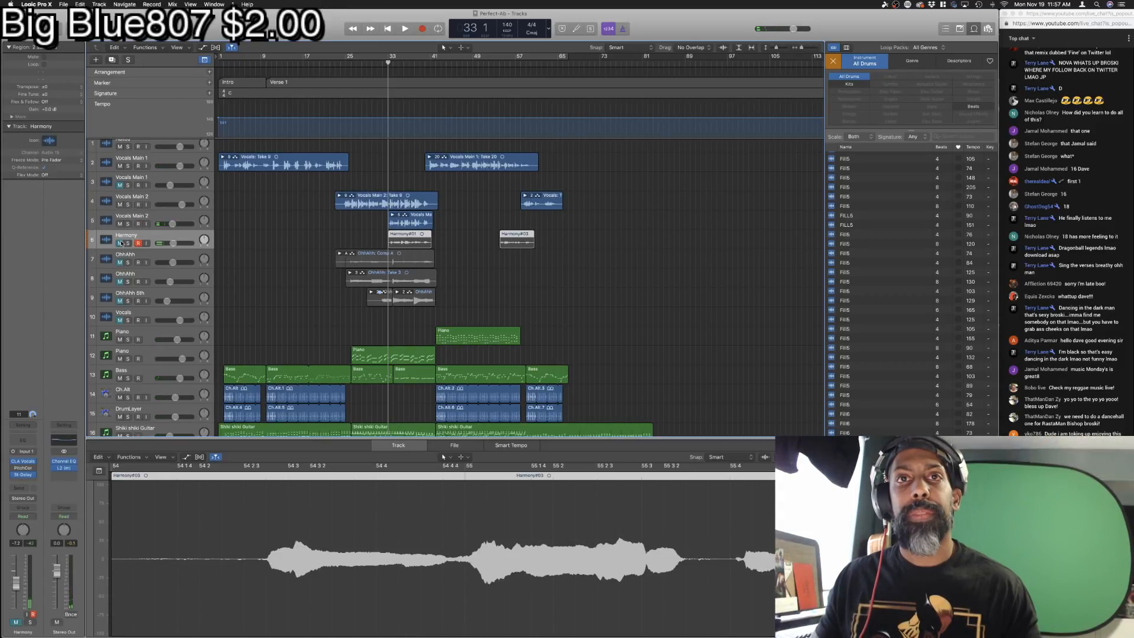
pyautogui.click(122, 243)
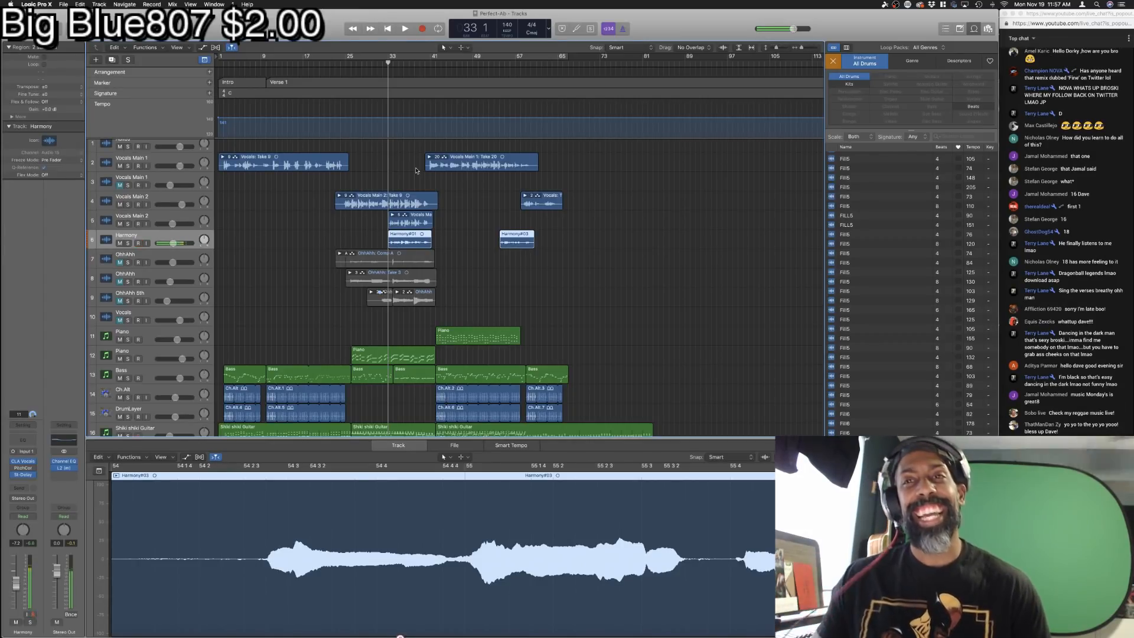
# Step: Play the existing Harmony region with the new lead vocals, restarting the playback from about bar 33
pyautogui.click(403, 239)
pyautogui.press('space')
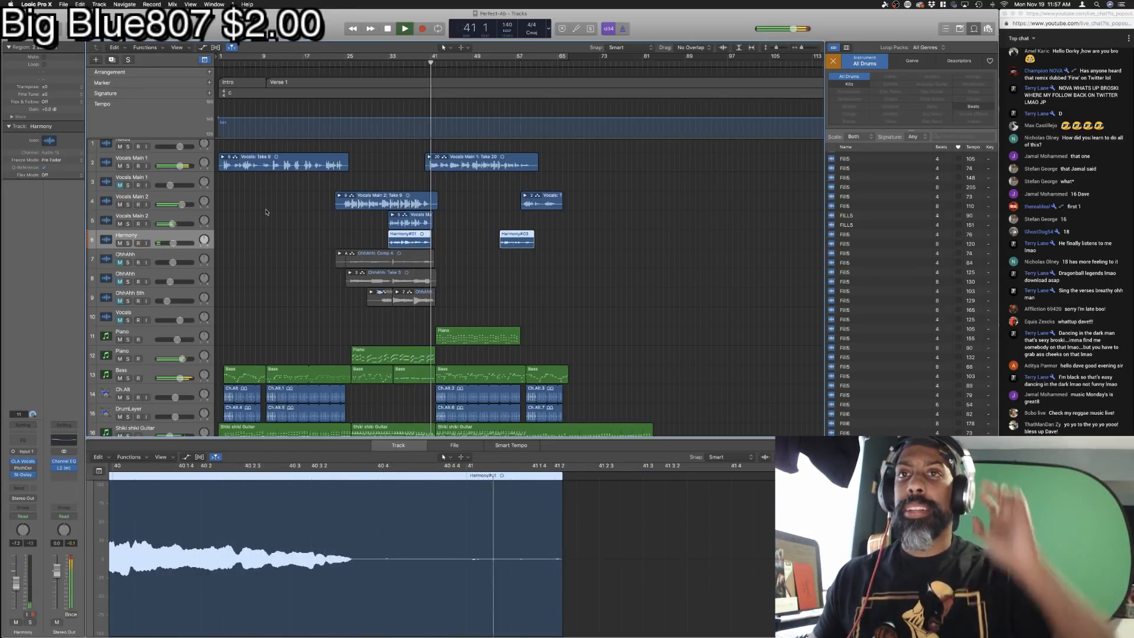
pyautogui.press('space')
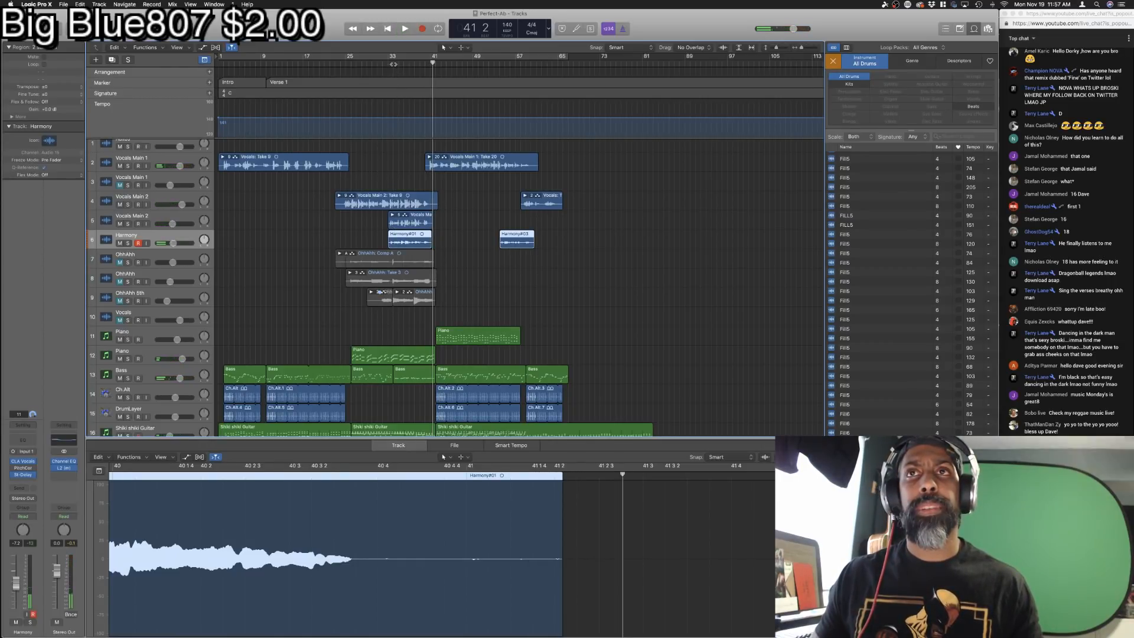
pyautogui.click(393, 64)
pyautogui.press('space')
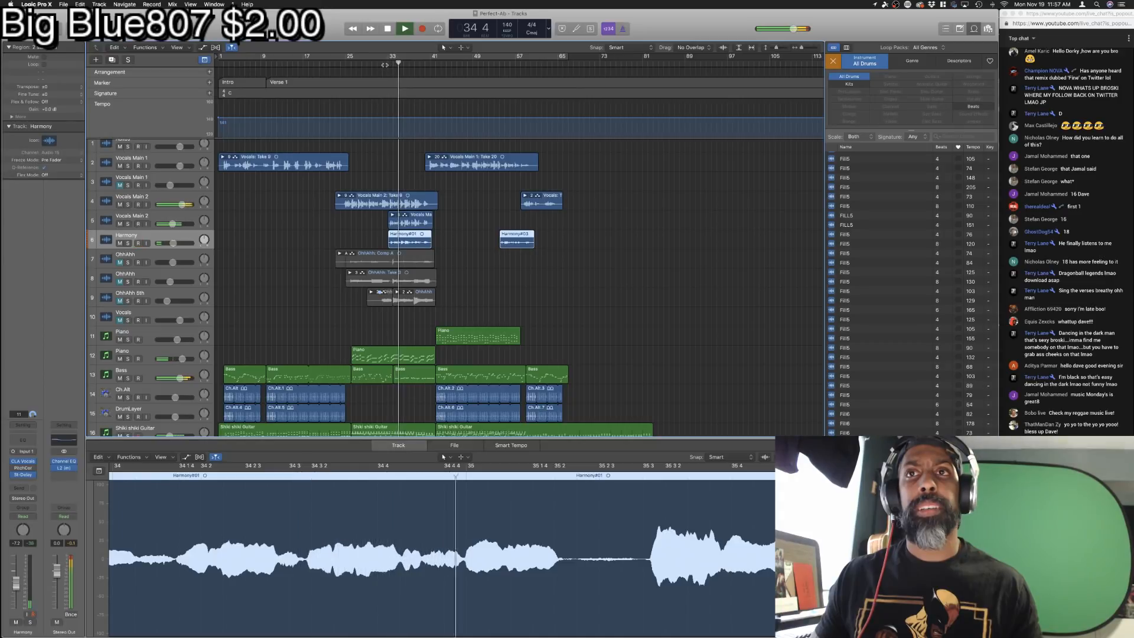
pyautogui.click(384, 63)
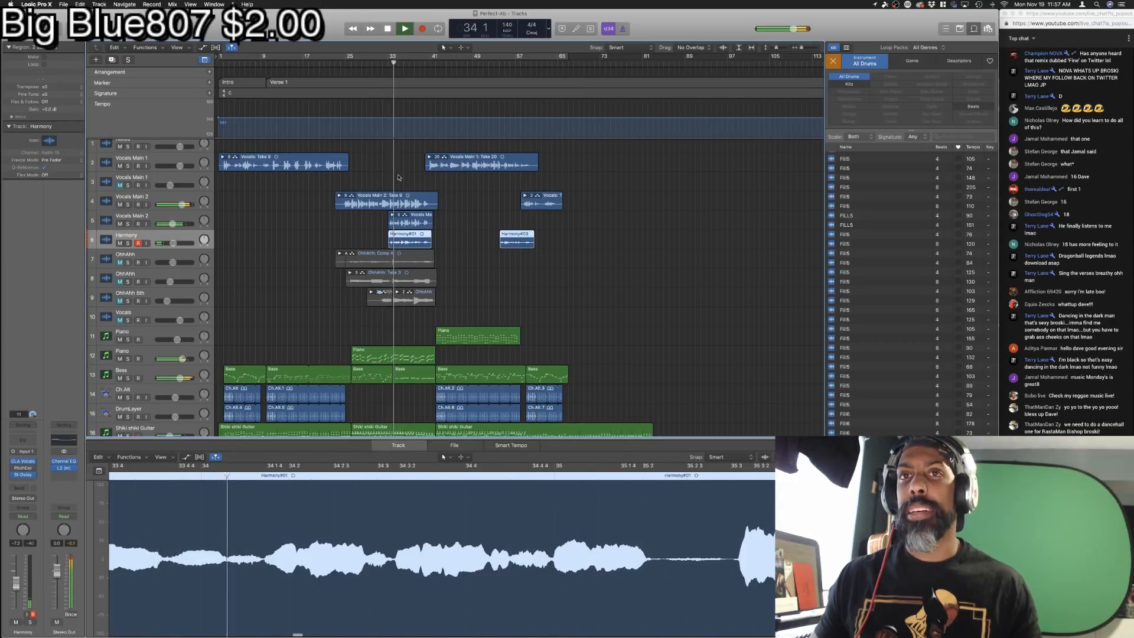
# Step: Solo and unsolo the Harmony track during playback to compare it alone and in the full mix
pyautogui.click(137, 242)
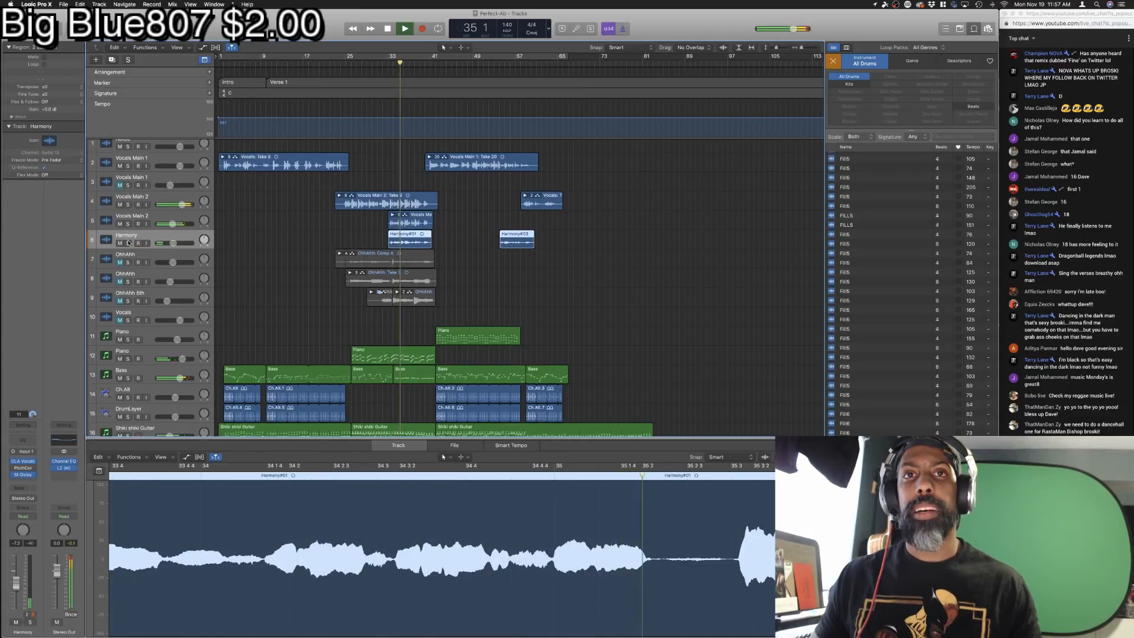
pyautogui.click(128, 243)
pyautogui.click(128, 243)
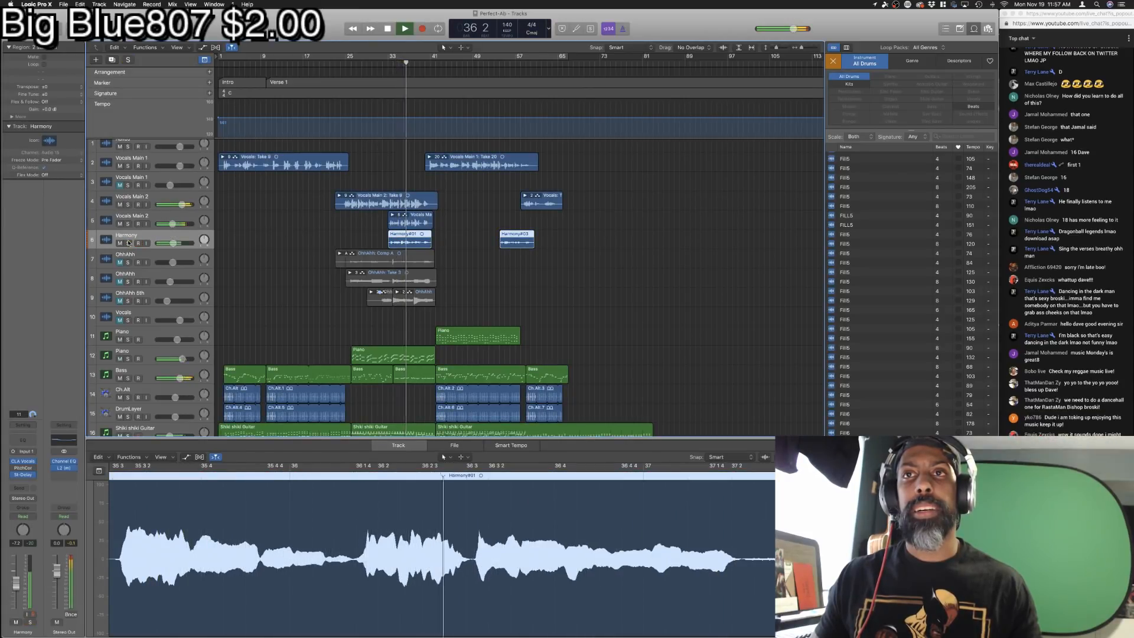
pyautogui.click(128, 243)
pyautogui.click(129, 242)
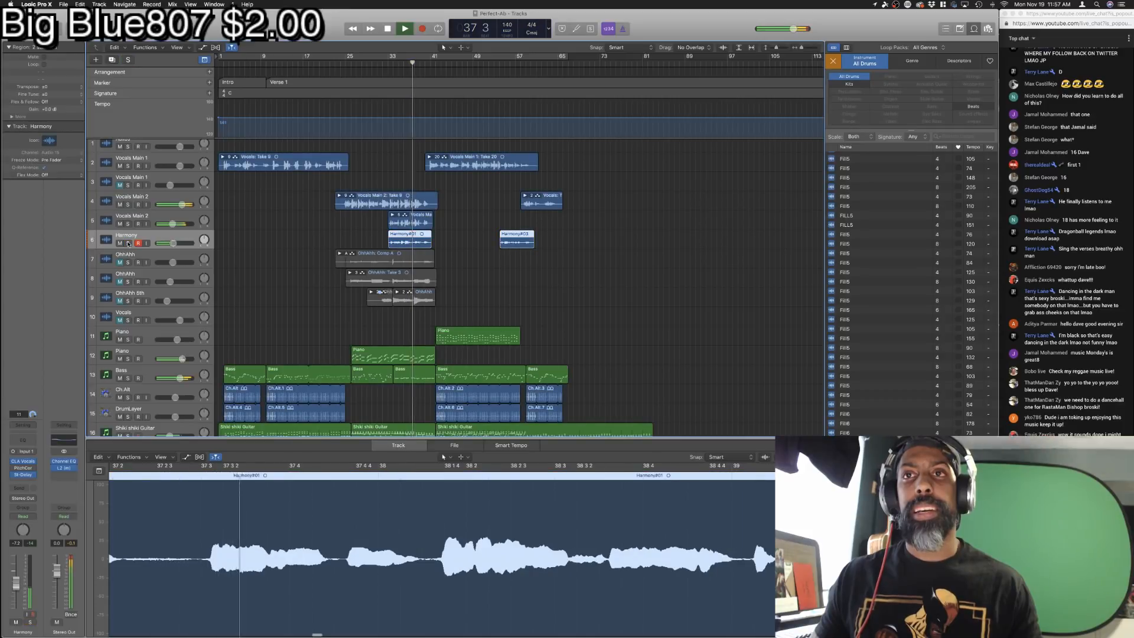
pyautogui.click(128, 242)
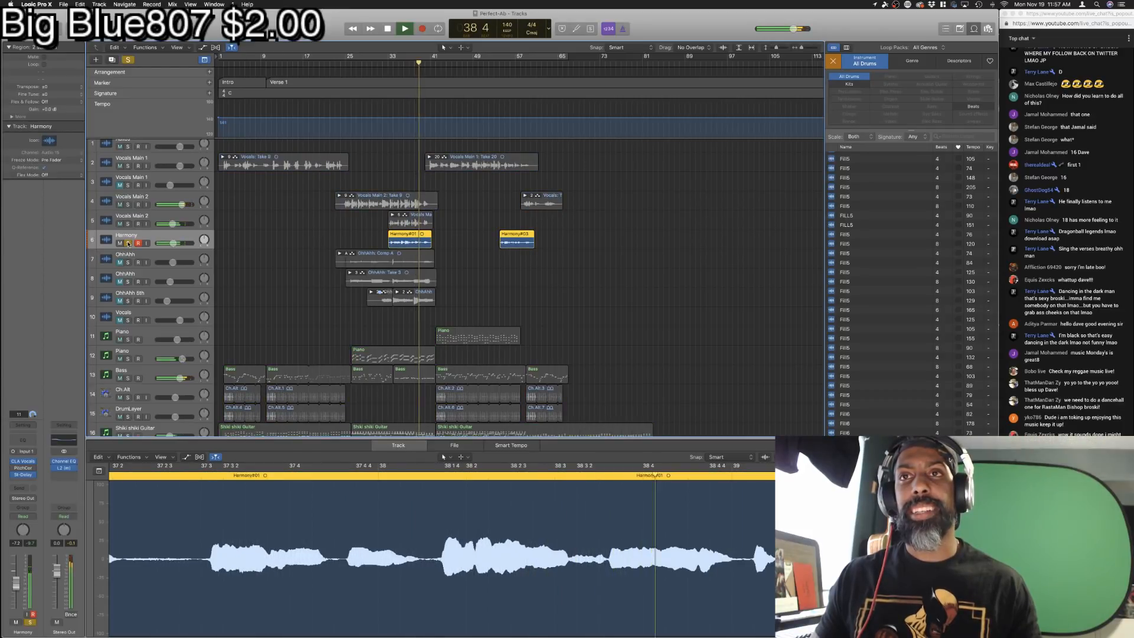
pyautogui.click(128, 243)
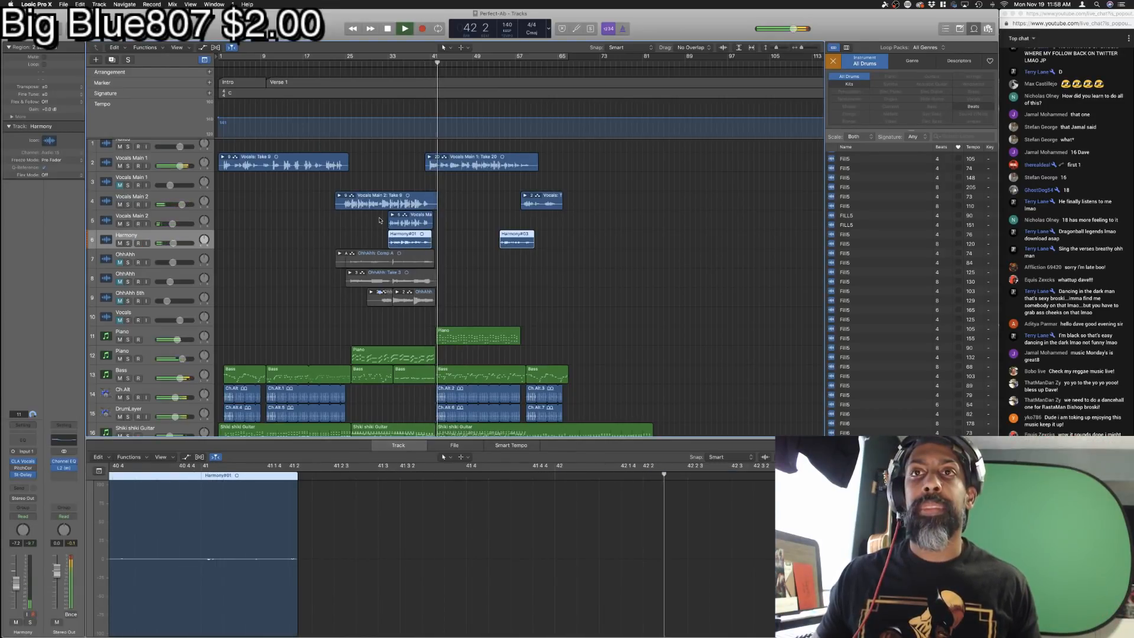
# Step: Play from bar 23, expand the take folder on the first OhhAhh track (track 7) and unmute the track
pyautogui.press('space')
pyautogui.click(334, 62)
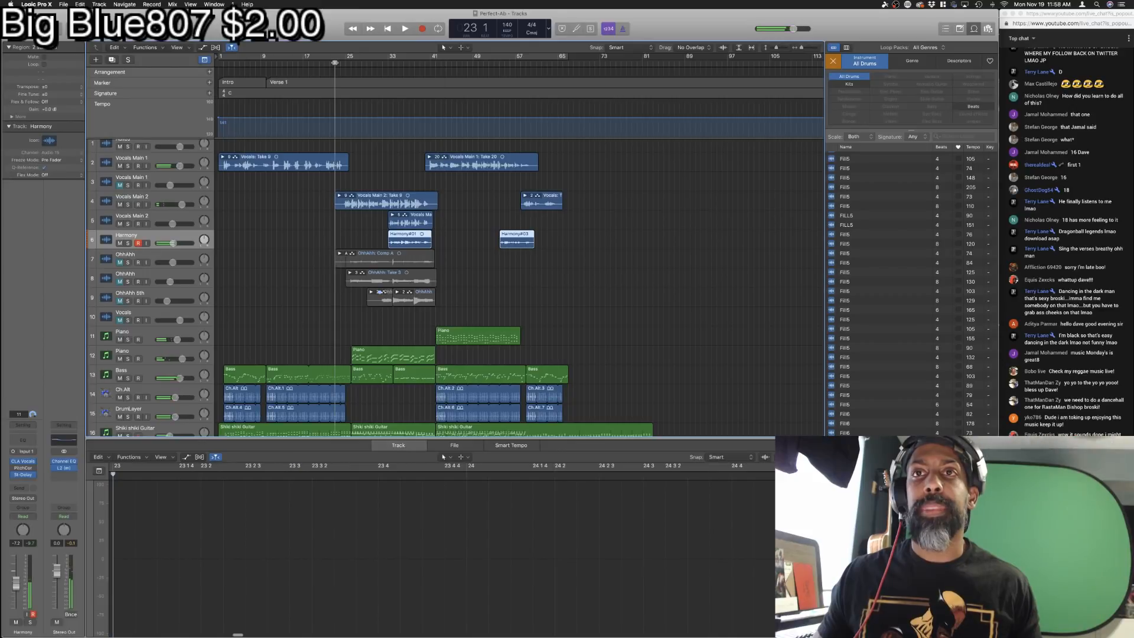
pyautogui.press('space')
pyautogui.click(340, 252)
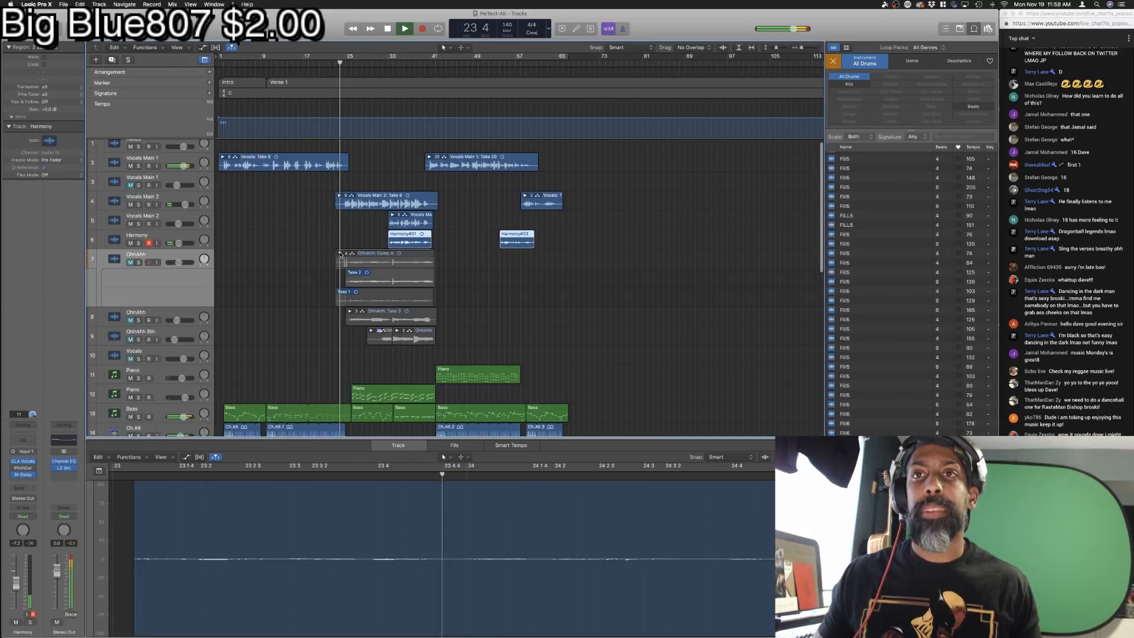
pyautogui.press('space')
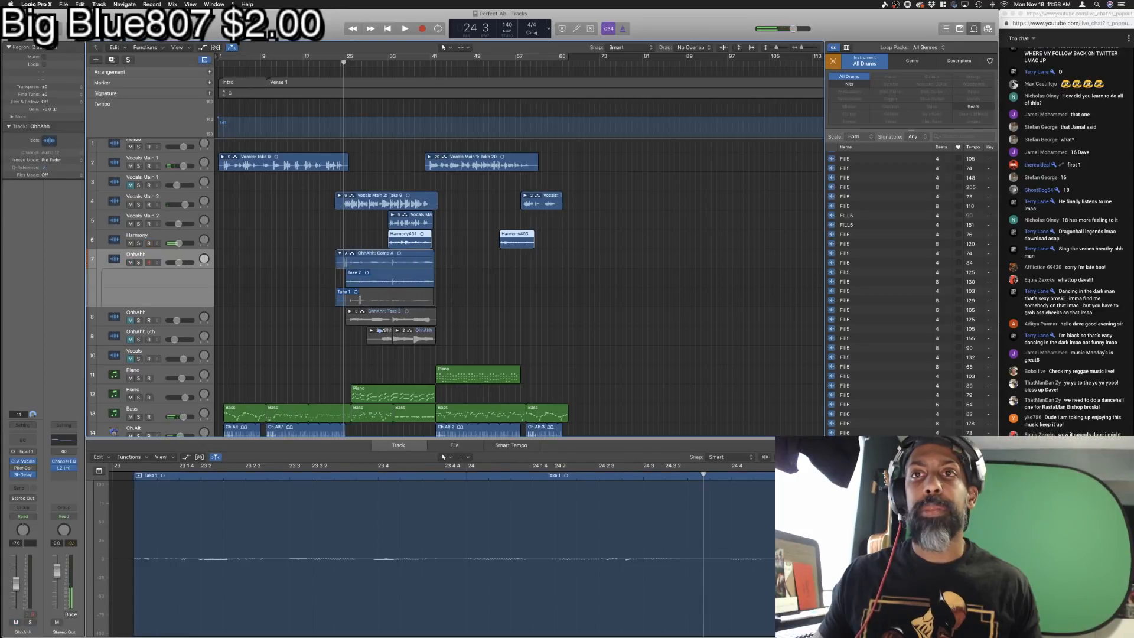
# Step: Choose Take 1 on the first OhhAhh track (track 7) and check it in playback, soloed and unsoloed
pyautogui.click(360, 298)
pyautogui.press('space')
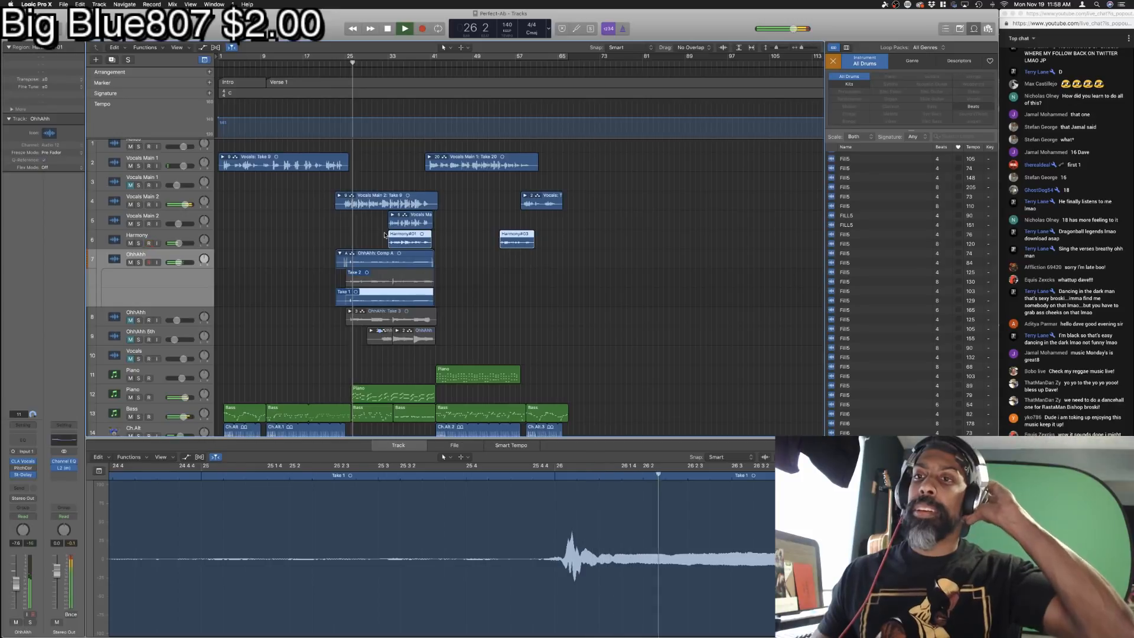
pyautogui.click(139, 262)
pyautogui.click(138, 262)
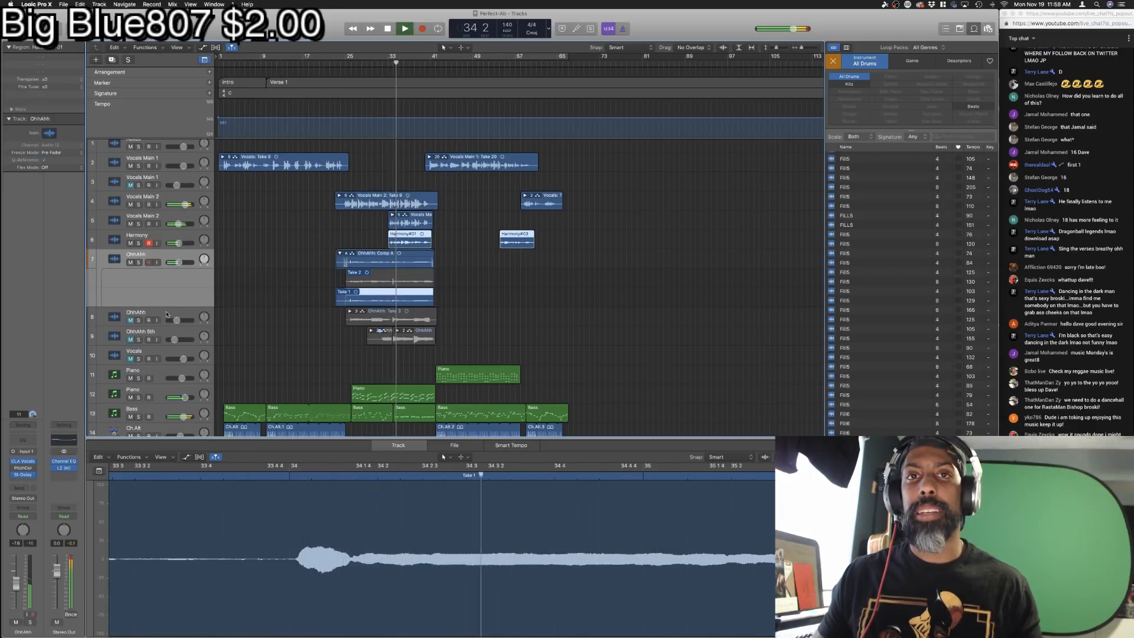
# Step: Expand the take folder on the second OhhAhh track (track 8), choose Take 2 and unmute the track
pyautogui.click(356, 316)
pyautogui.click(349, 310)
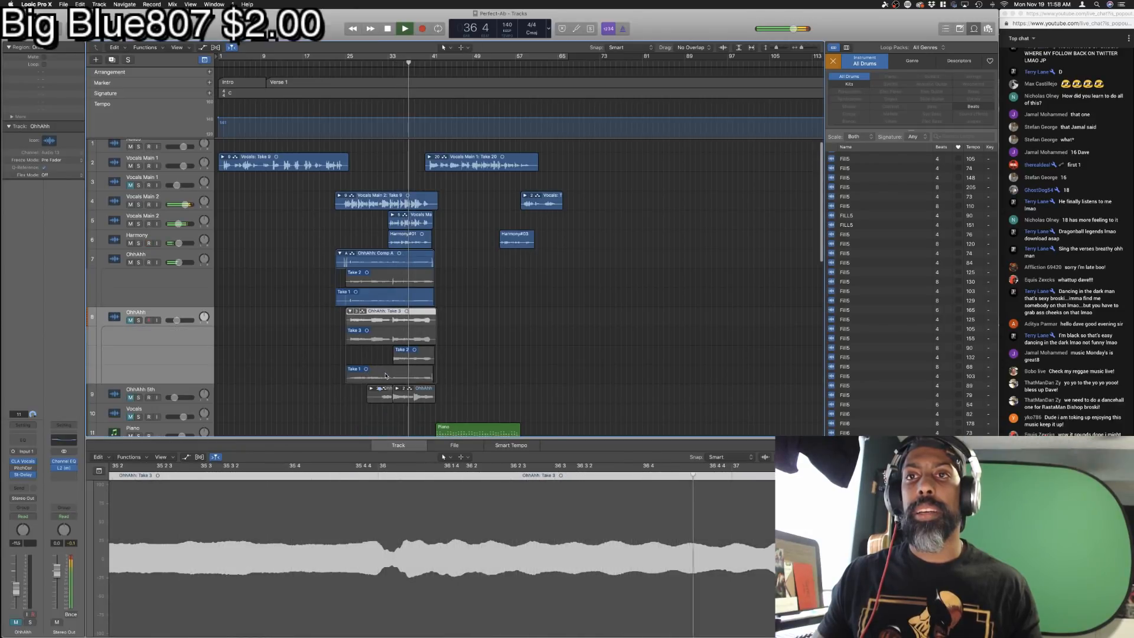
pyautogui.click(408, 357)
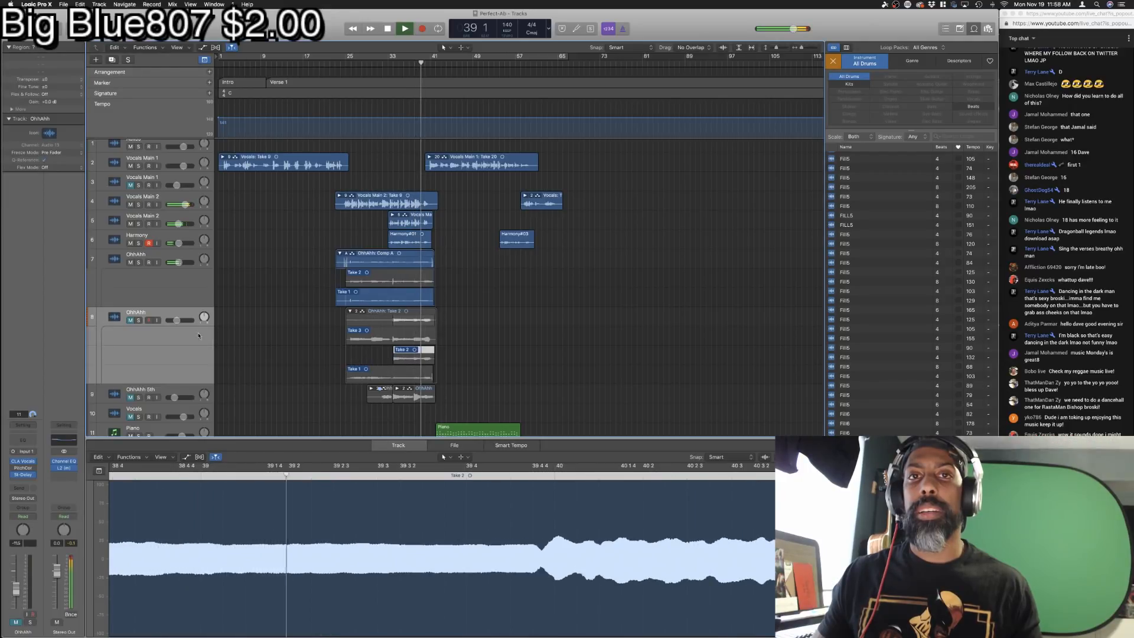
pyautogui.click(130, 320)
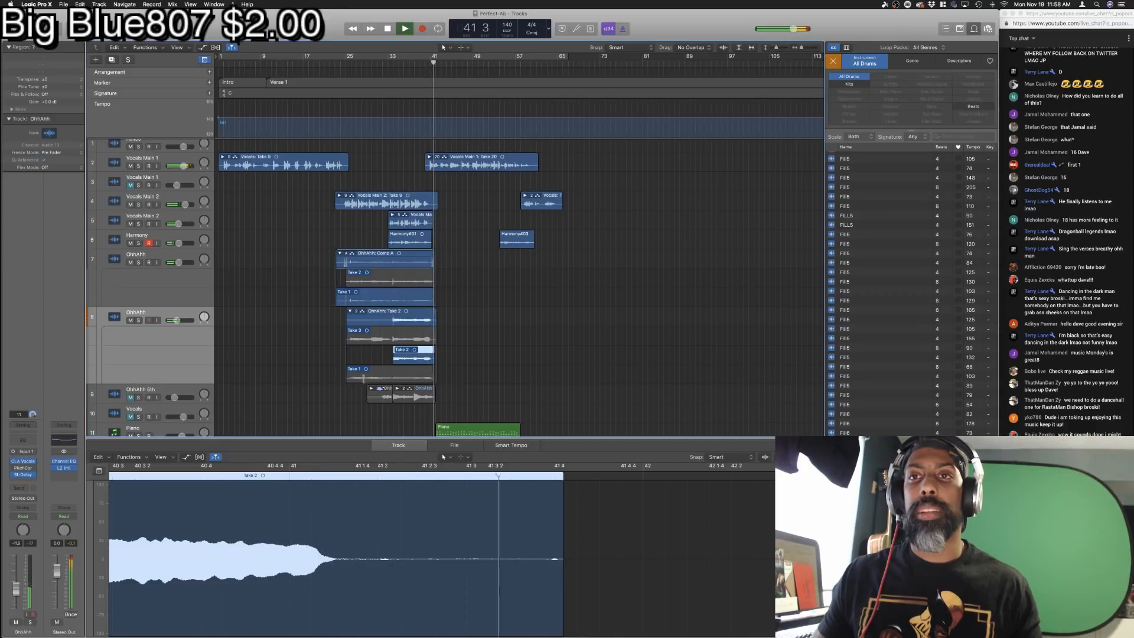
# Step: Add the part of Take 1 before Take 2 to the second OhhAhh track's comp (track 8) and play from about bar 25
pyautogui.moveTo(390, 375); pyautogui.dragTo(333, 378)
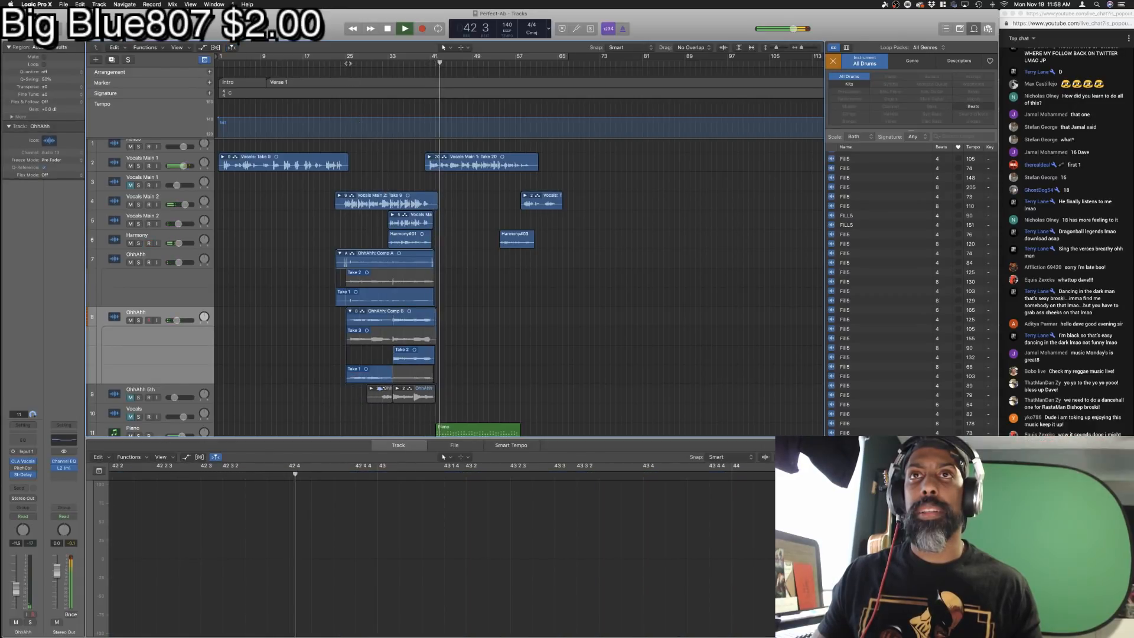
pyautogui.click(348, 61)
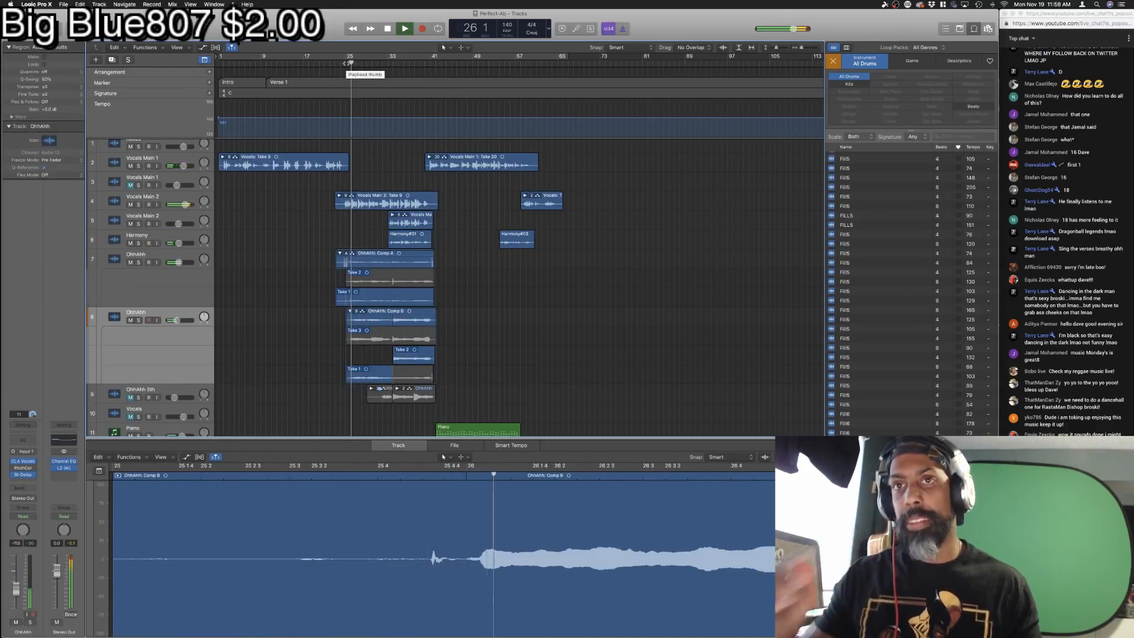
# Step: Unmute the OhhAhh 5th track (track 9), expand its second take folder and choose Take 1.2
pyautogui.click(130, 396)
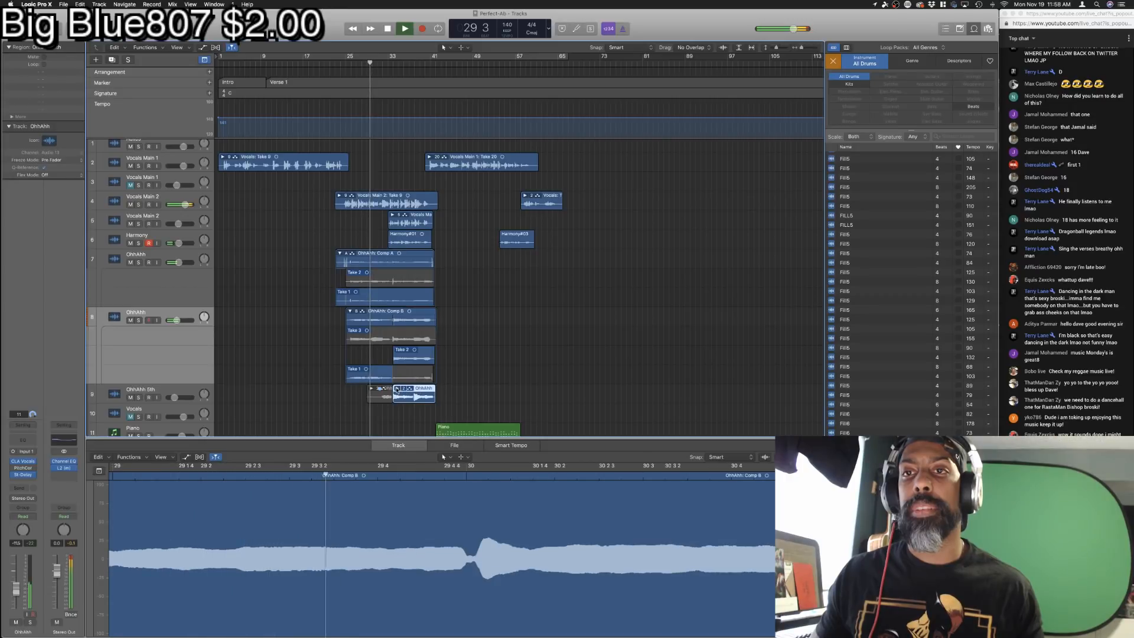
pyautogui.doubleClick(415, 391)
pyautogui.scroll(-3, 410, 406)
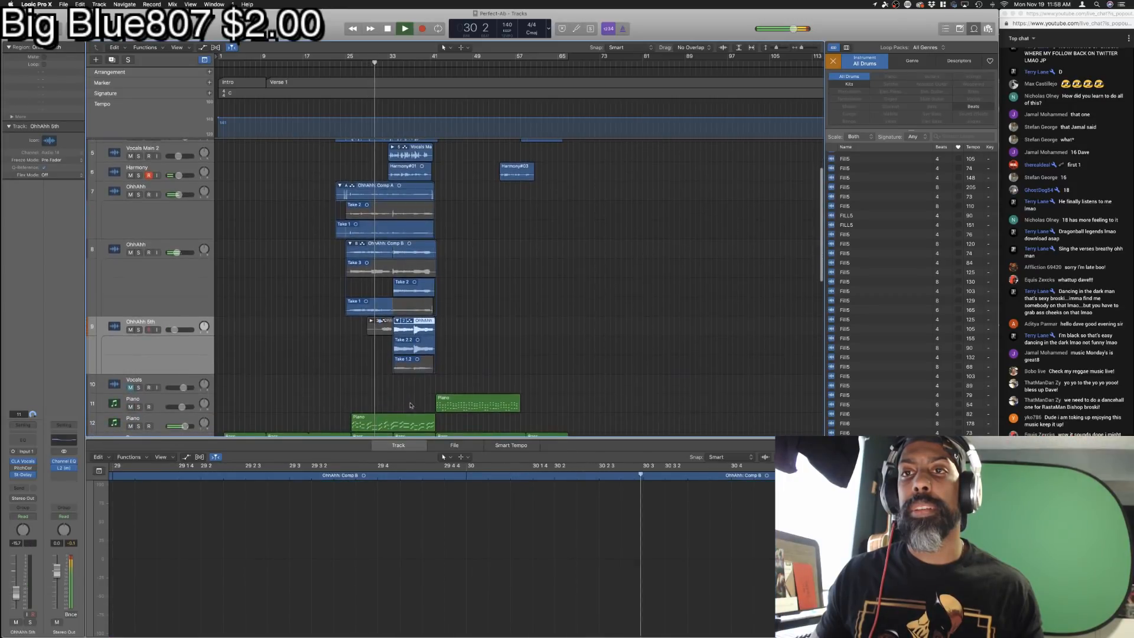
pyautogui.click(410, 366)
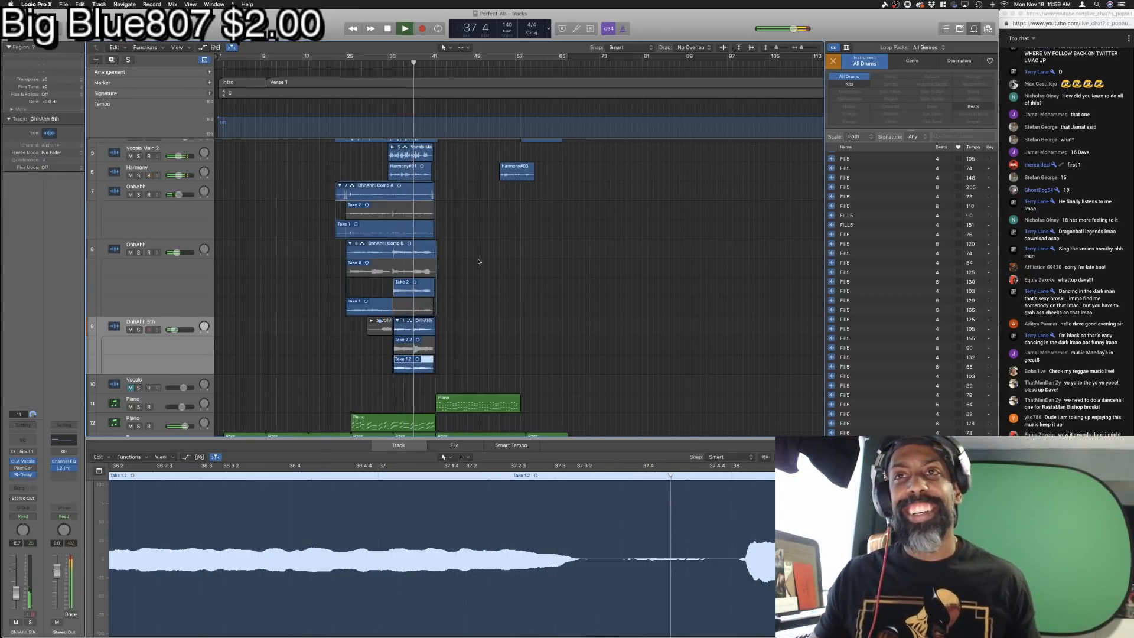
# Step: Expand the long take folder on the first Vocals Main 2 track (track 4) and stop playback
pyautogui.scroll(4, 478, 256)
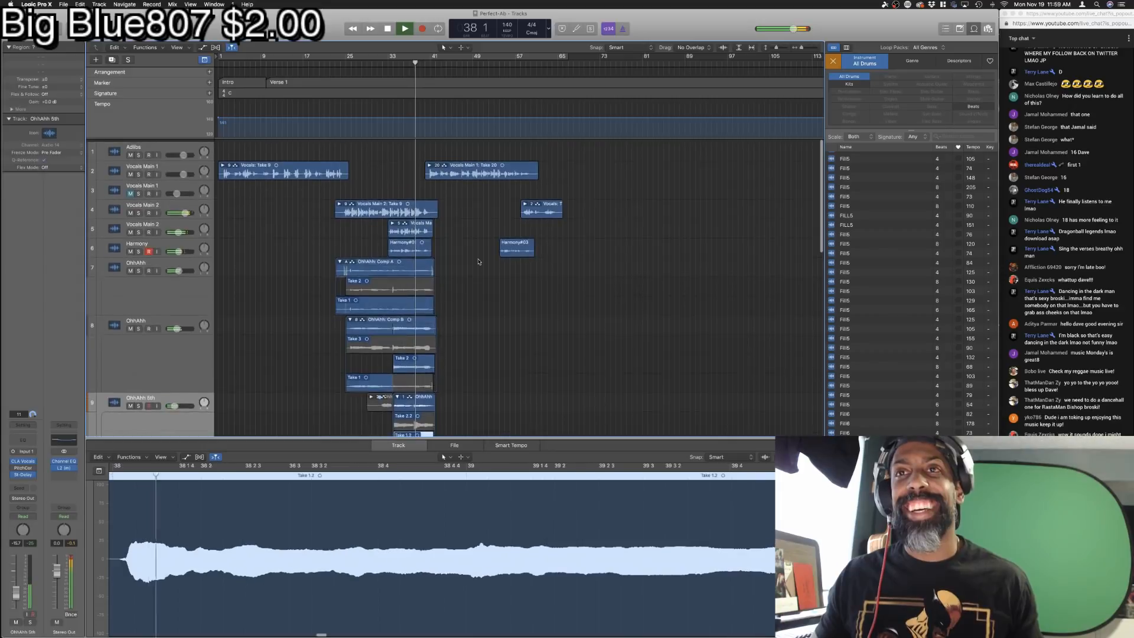
pyautogui.click(340, 203)
pyautogui.click(340, 201)
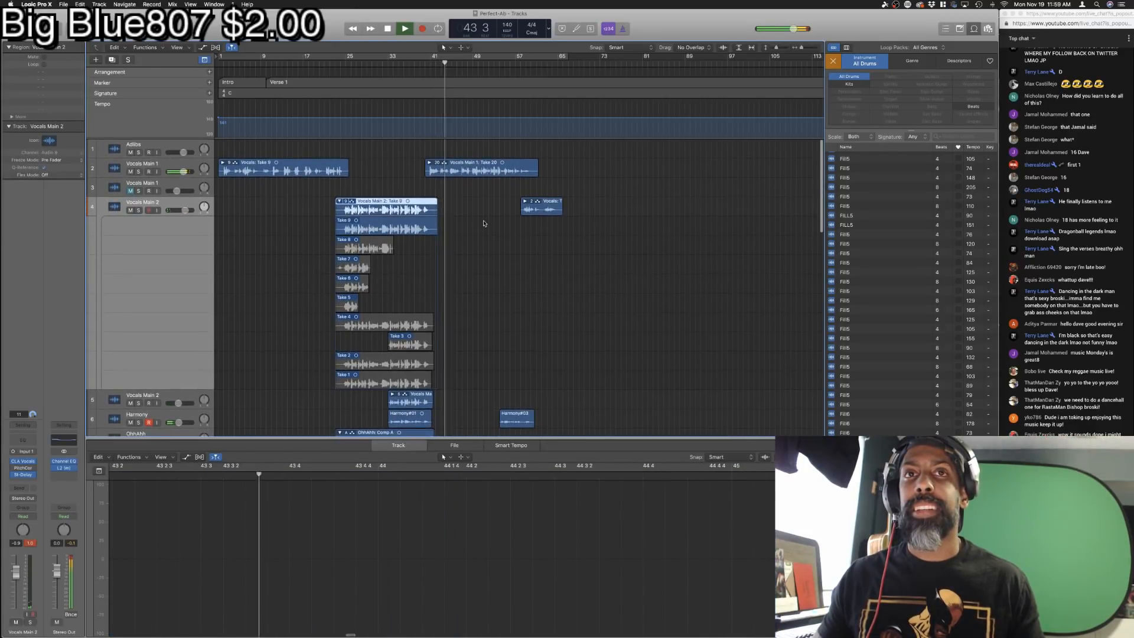
pyautogui.press('space')
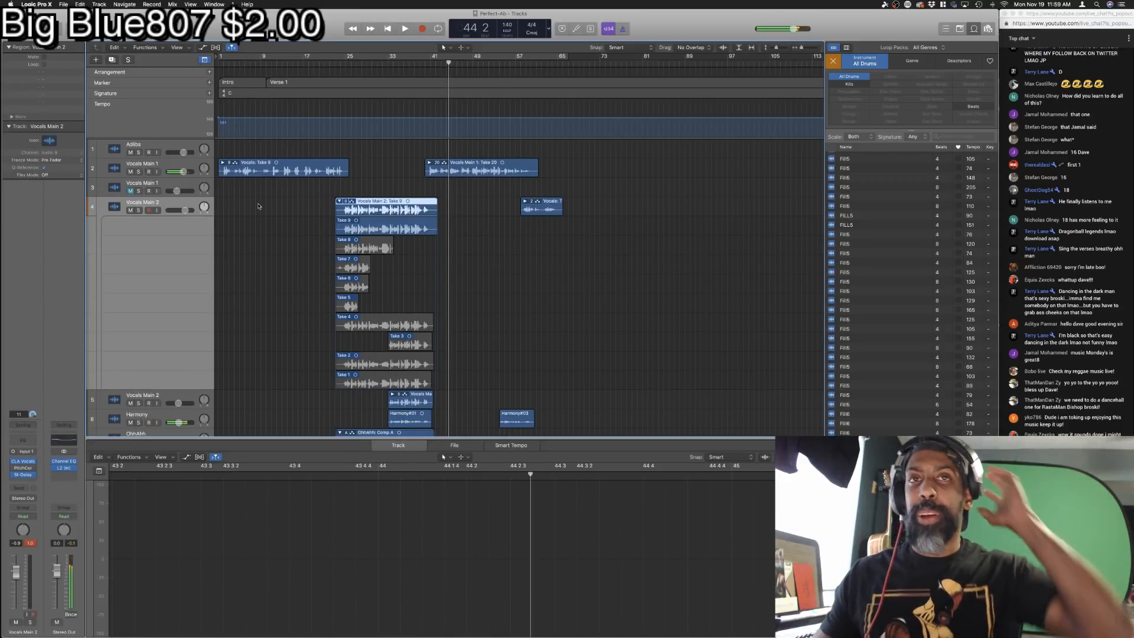
# Step: Select the second Piano track (track 12) with its region to show its notes
pyautogui.scroll(-10, 158, 278)
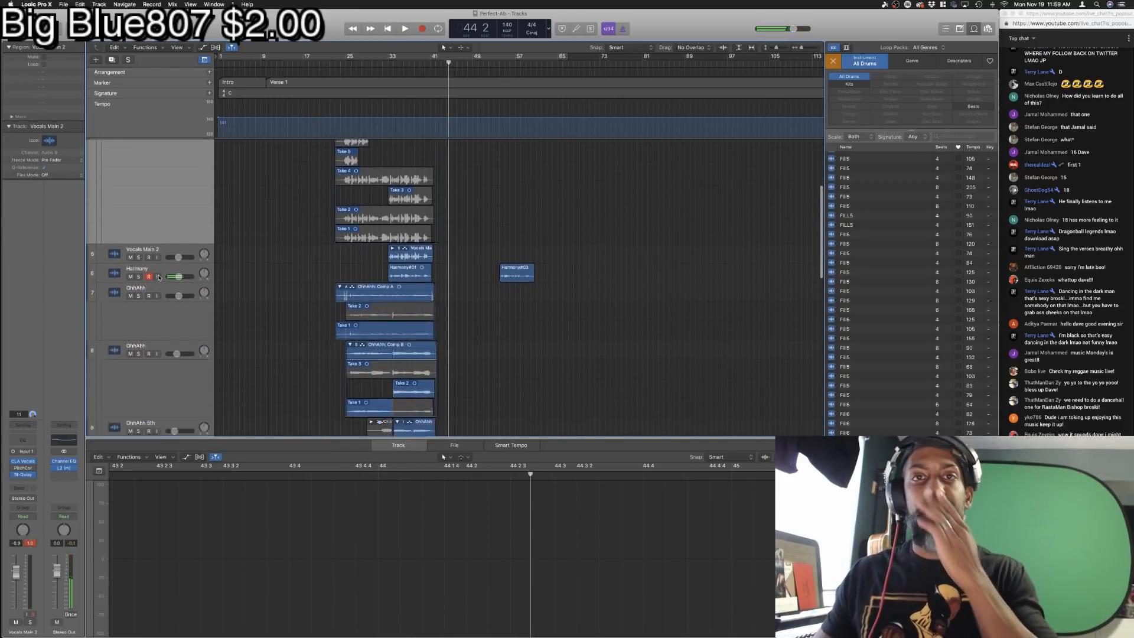
pyautogui.scroll(-6, 158, 277)
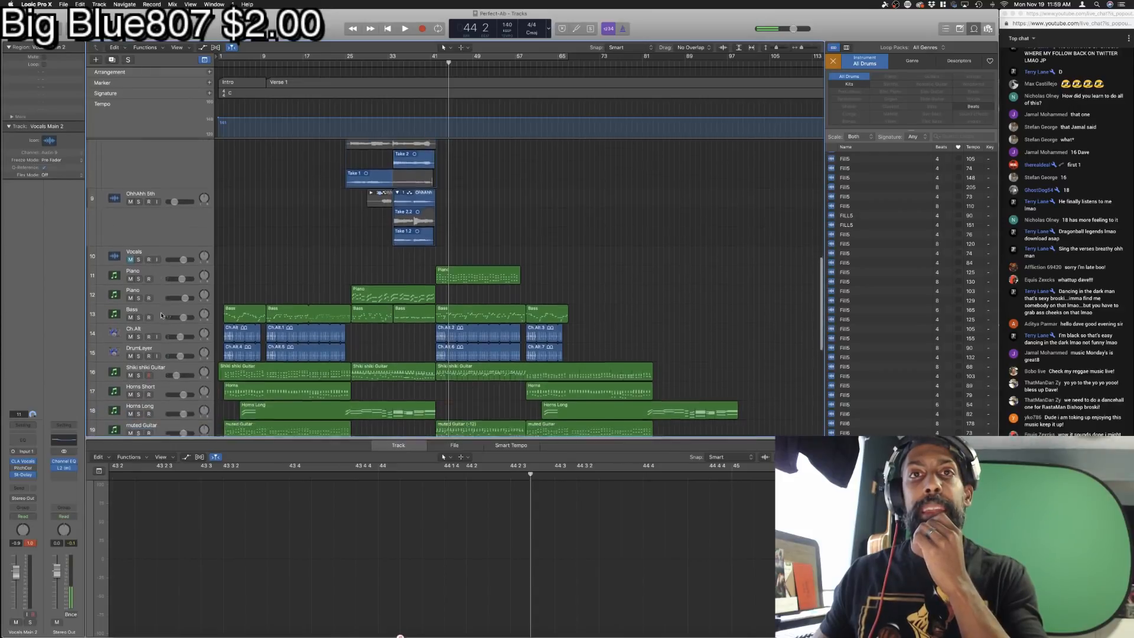
pyautogui.click(141, 289)
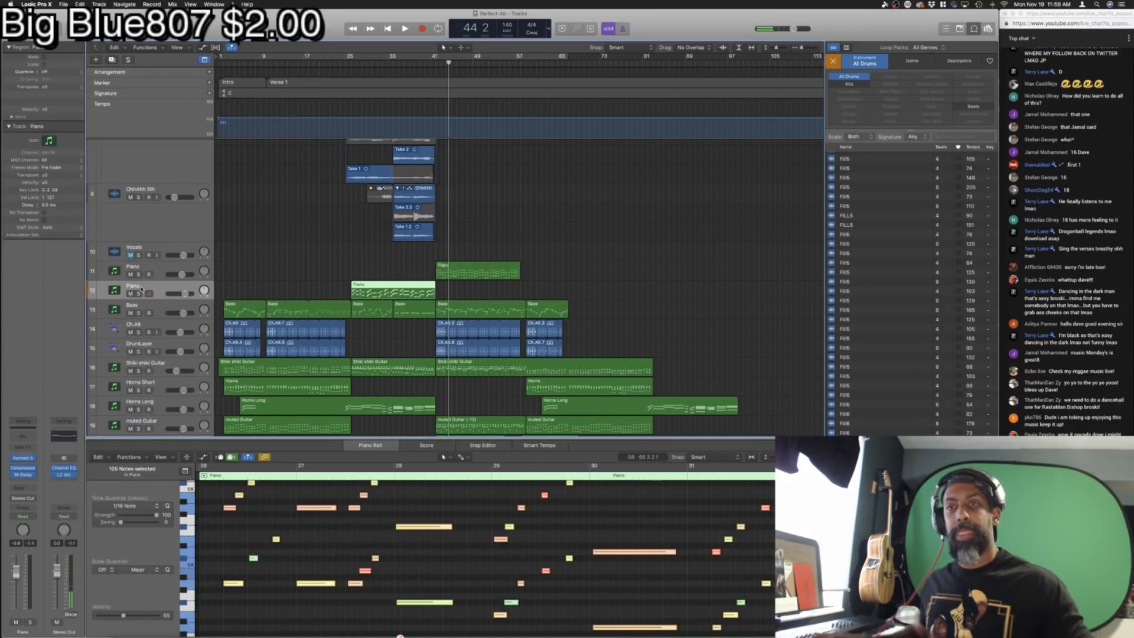
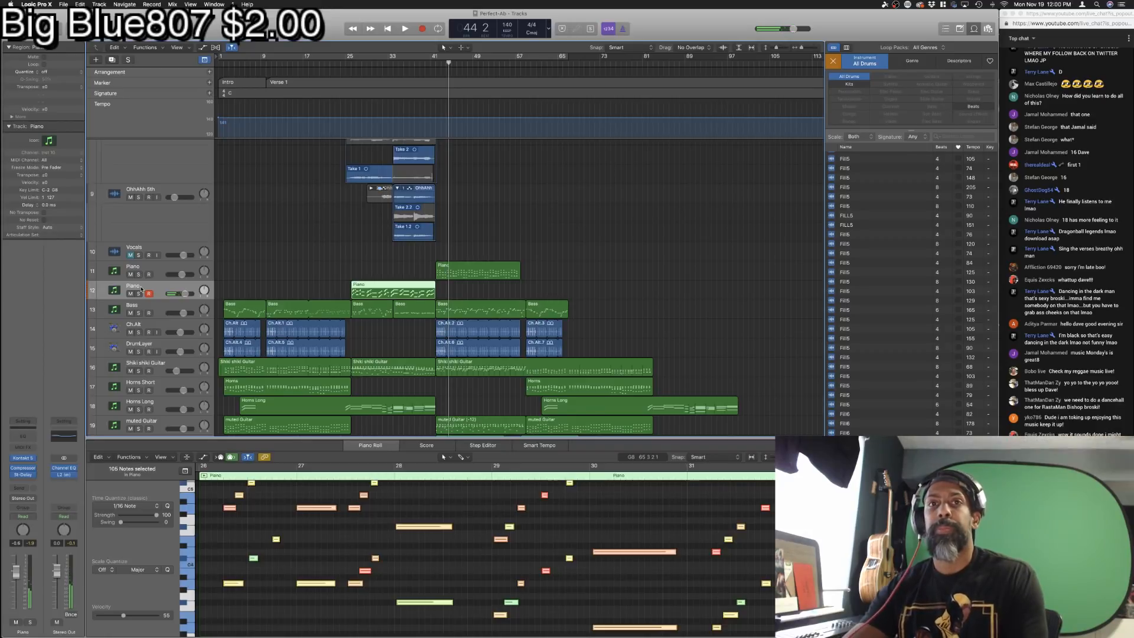
# Step: Select the first Piano track (track 11) and solo it
pyautogui.scroll(-4, 177, 291)
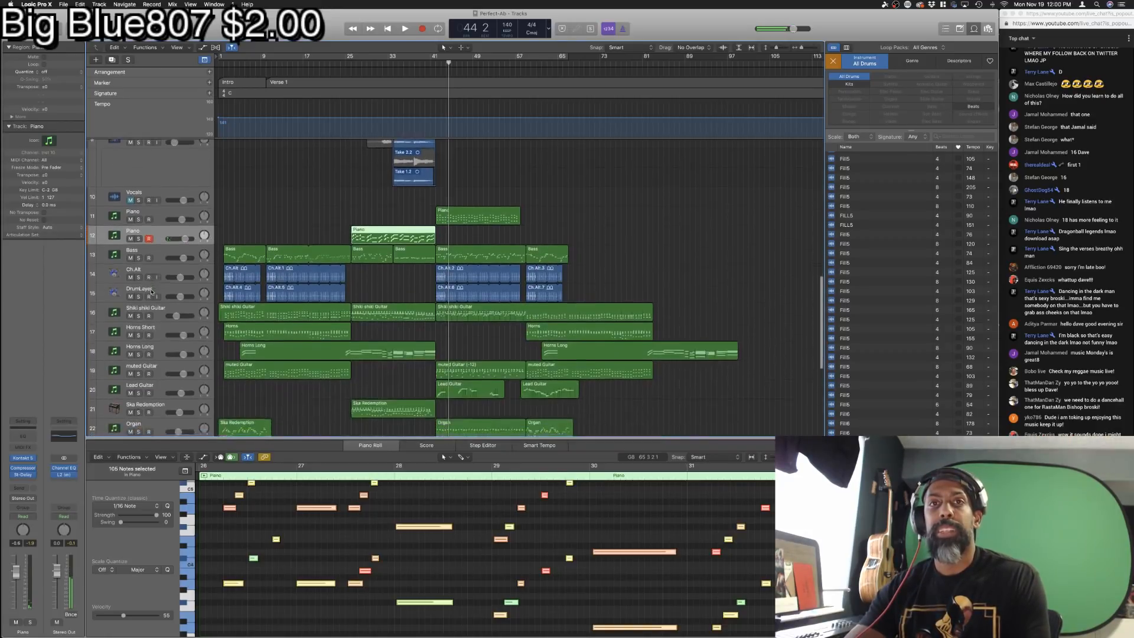
pyautogui.scroll(-10, 152, 291)
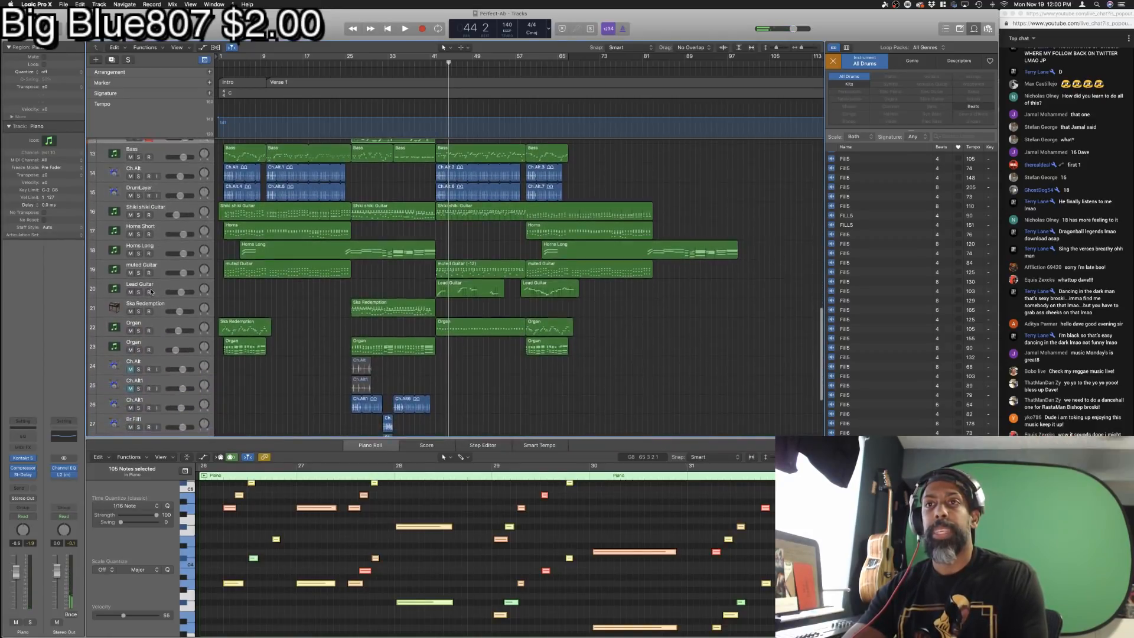
pyautogui.scroll(15, 152, 291)
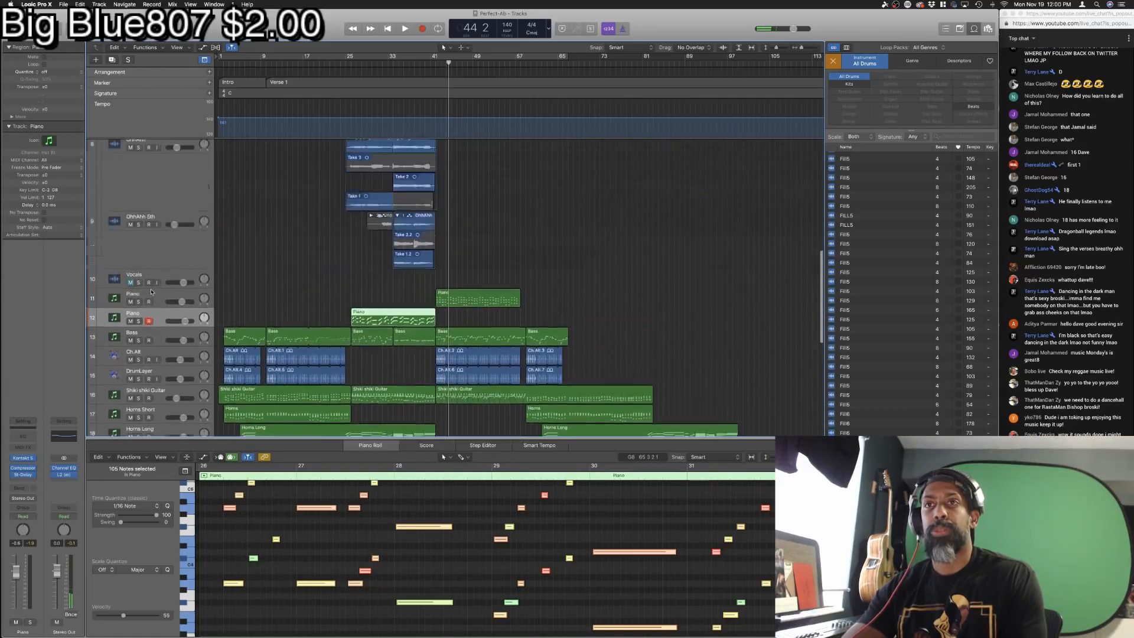
pyautogui.scroll(-1, 152, 291)
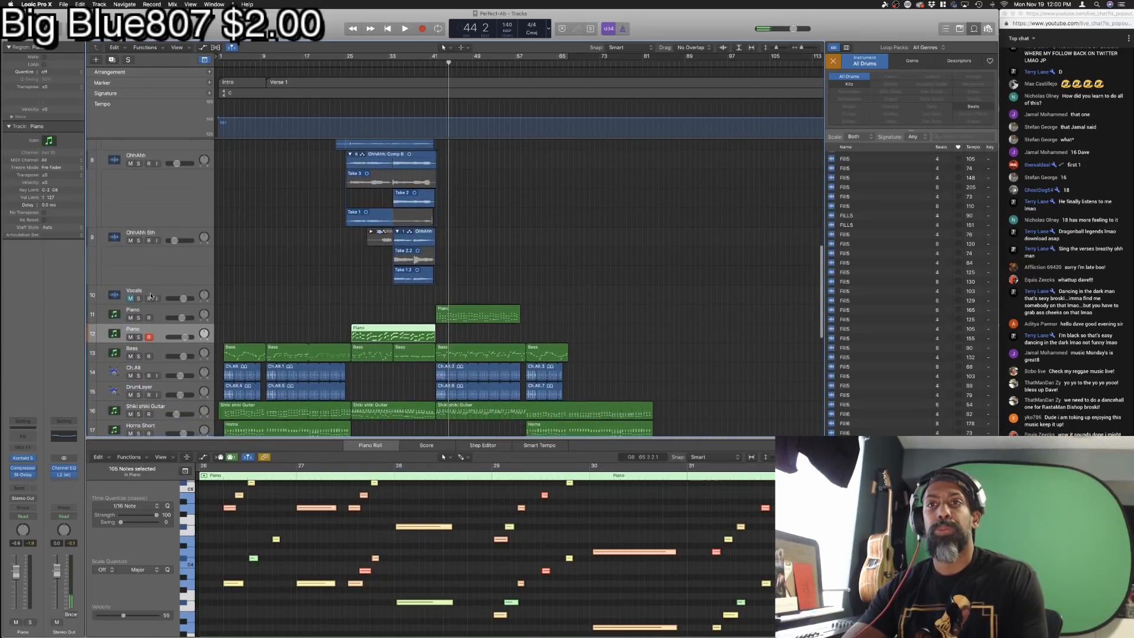
pyautogui.click(146, 313)
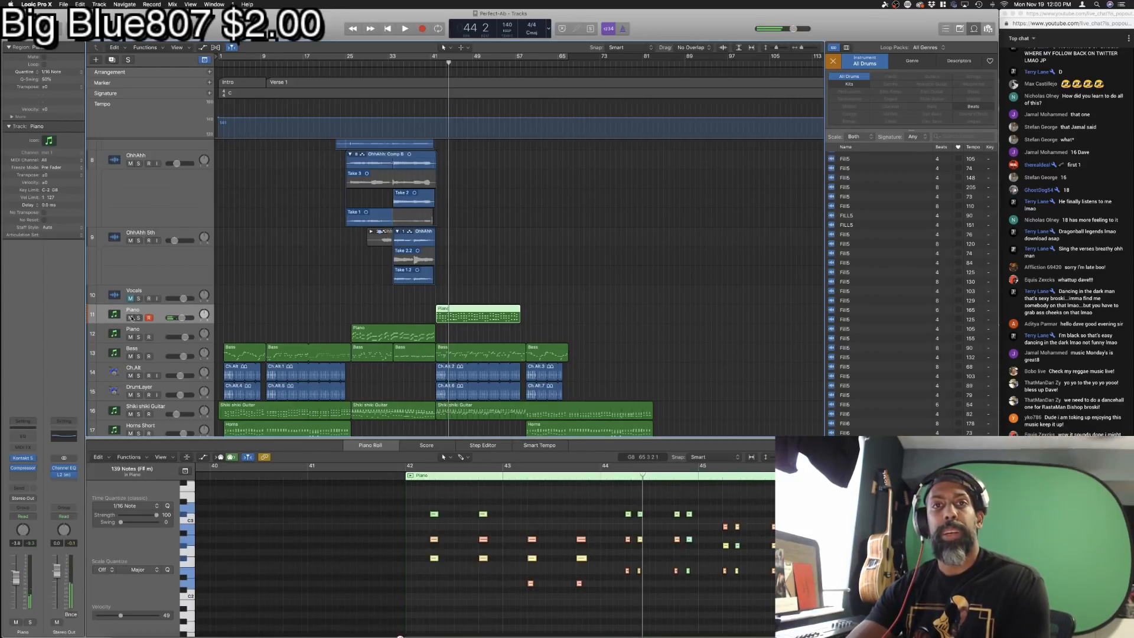
pyautogui.click(139, 318)
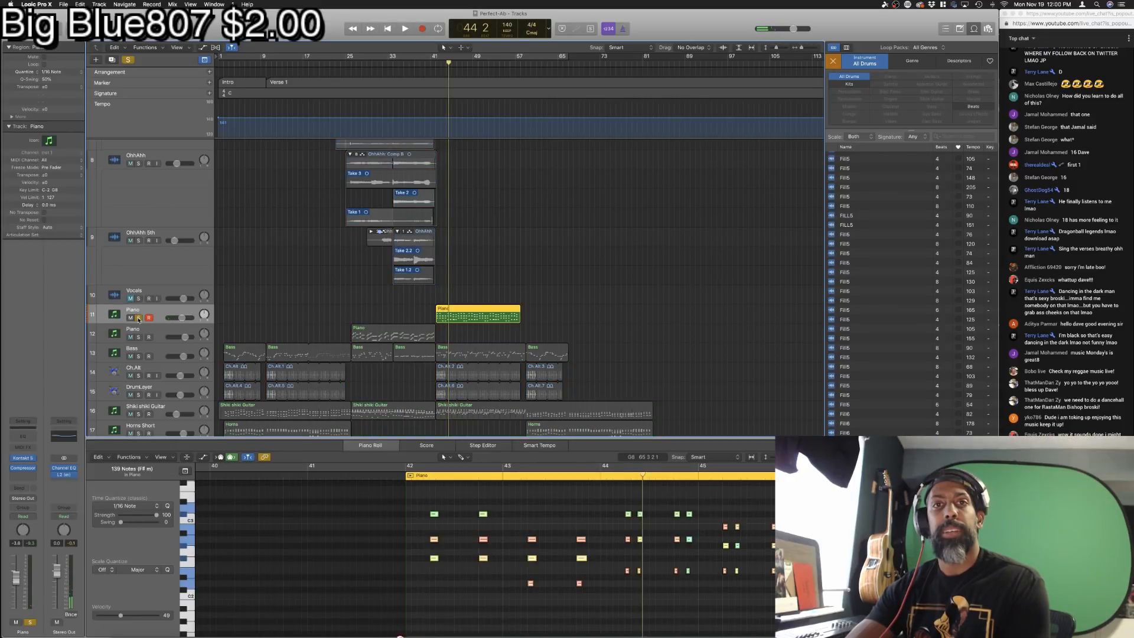
# Step: Select the first Vocals Main 1 track (track 2) and solo it as well
pyautogui.scroll(-3, 140, 321)
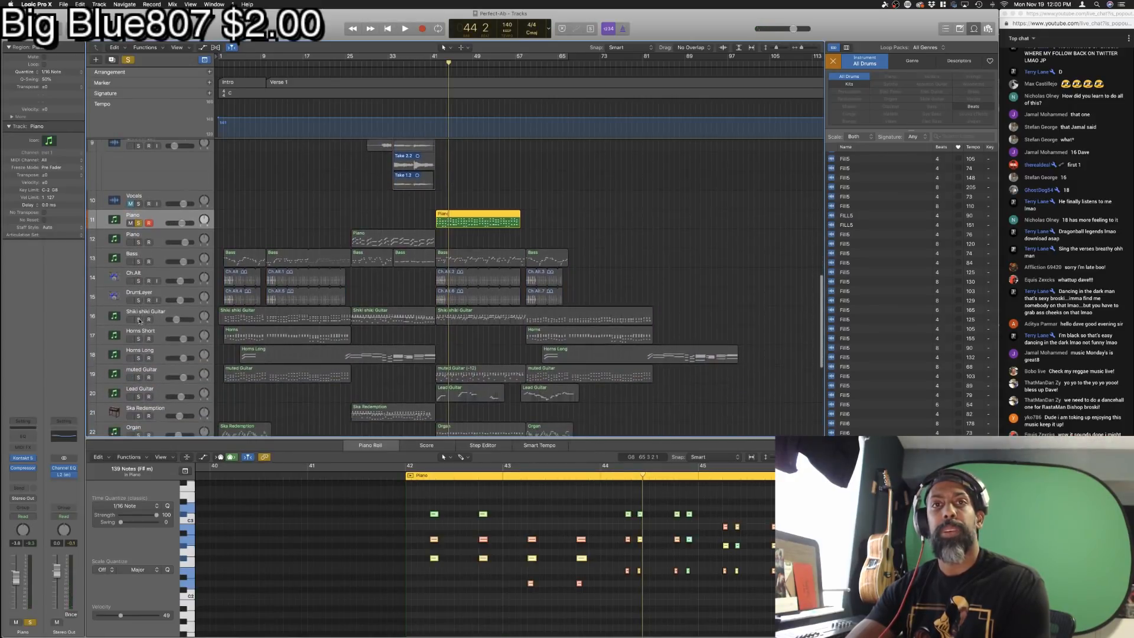
pyautogui.scroll(10, 139, 322)
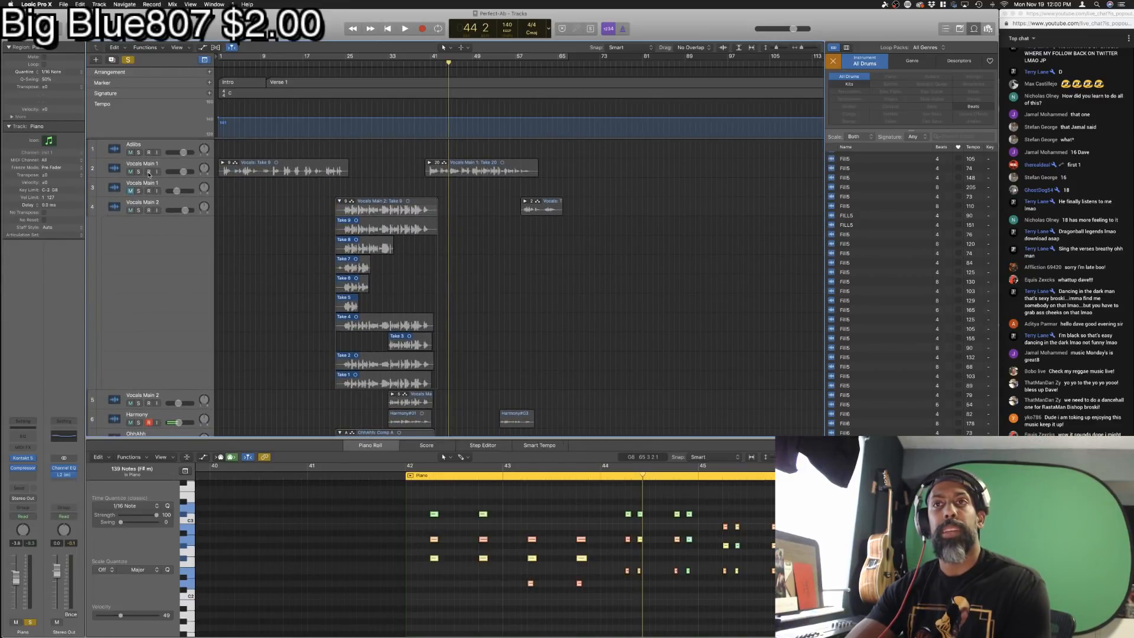
pyautogui.click(167, 171)
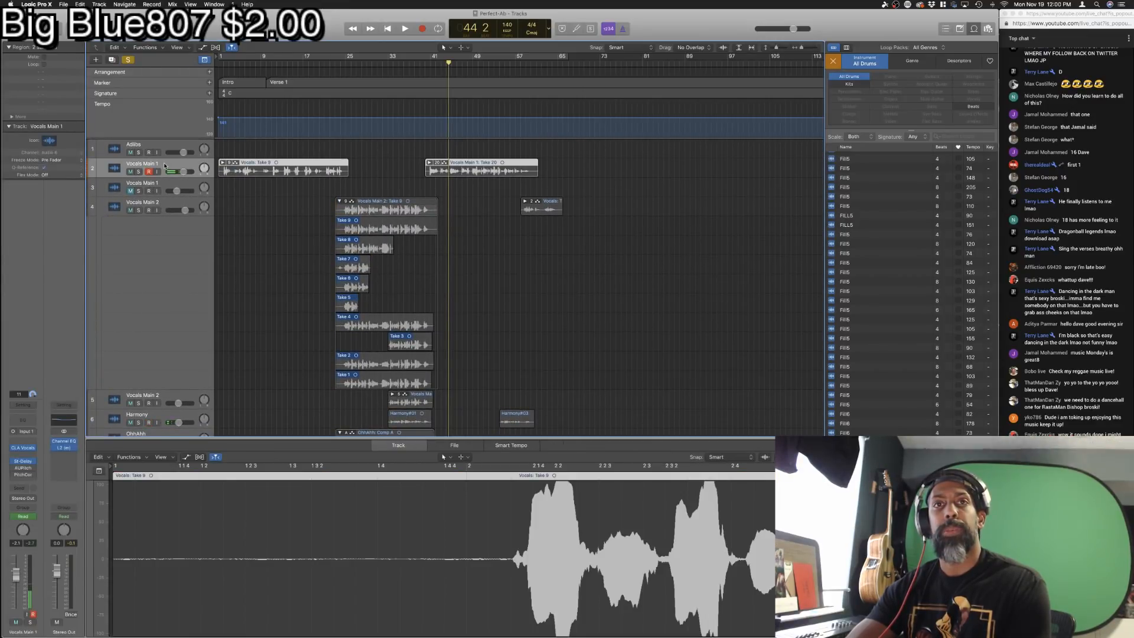
pyautogui.click(139, 171)
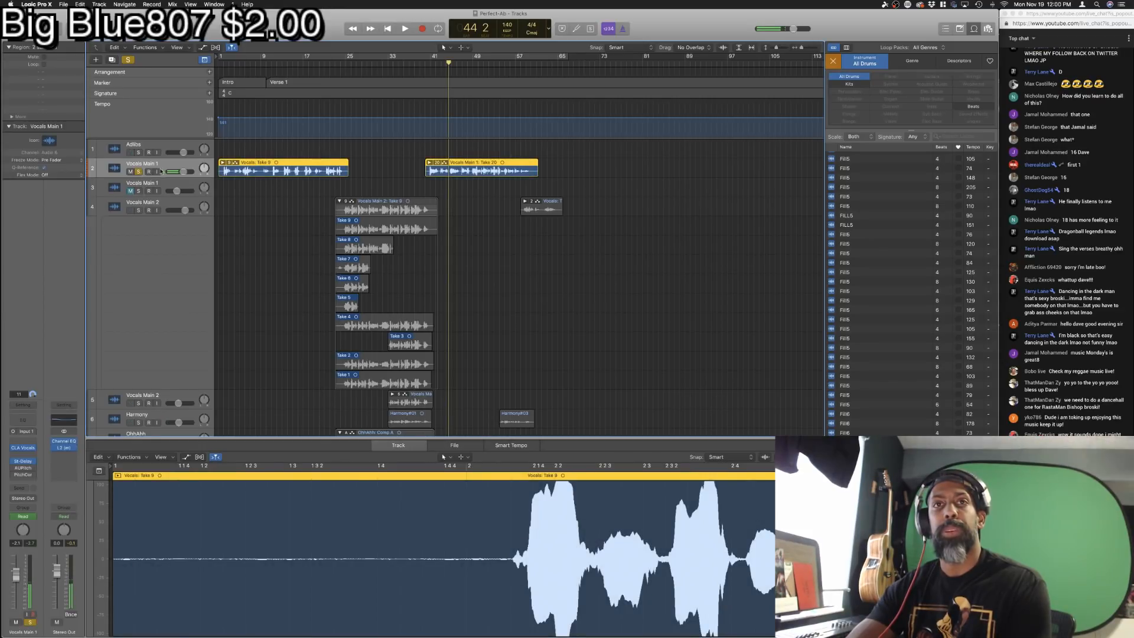
# Step: Add the Ch.Alt drum track (track 14) to the soloed tracks
pyautogui.scroll(-20, 168, 277)
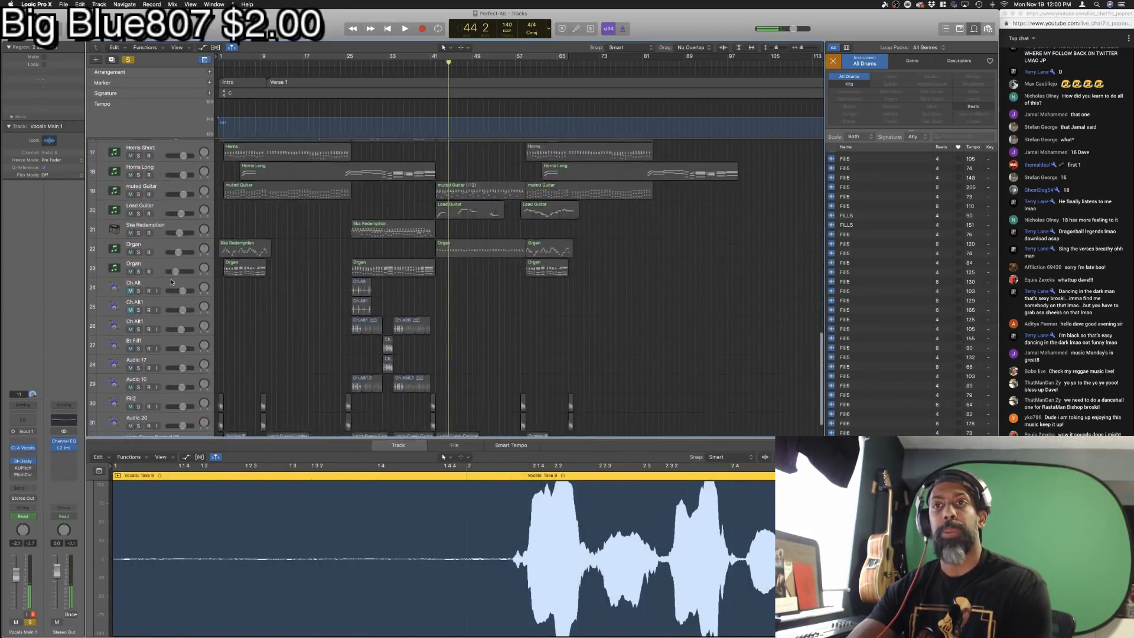
pyautogui.scroll(5, 172, 282)
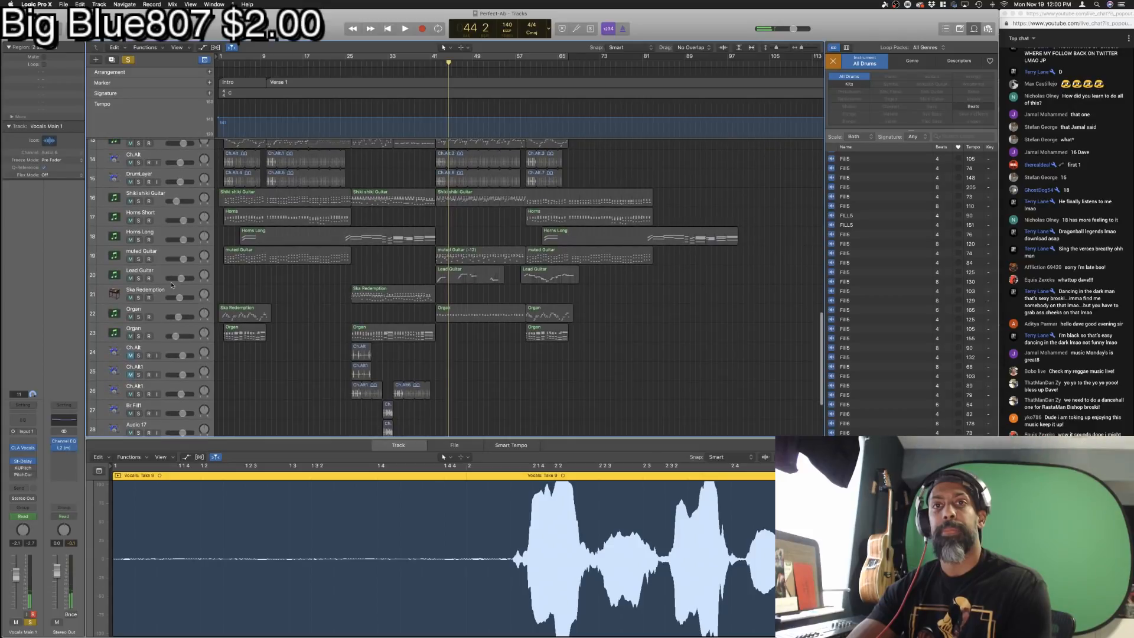
pyautogui.scroll(5, 171, 285)
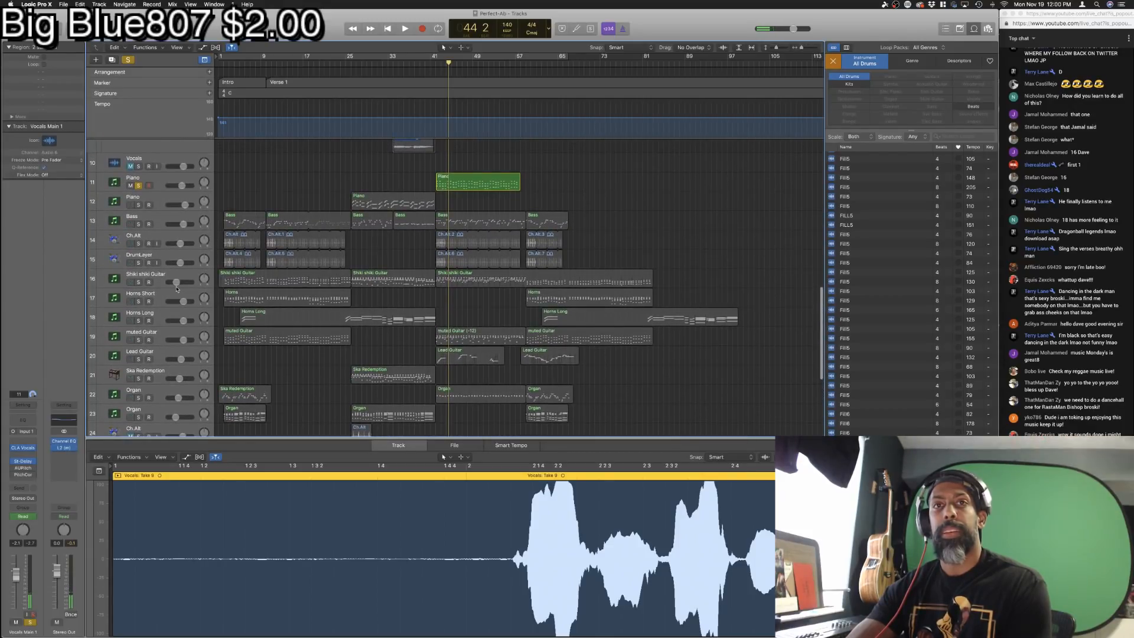
pyautogui.click(148, 235)
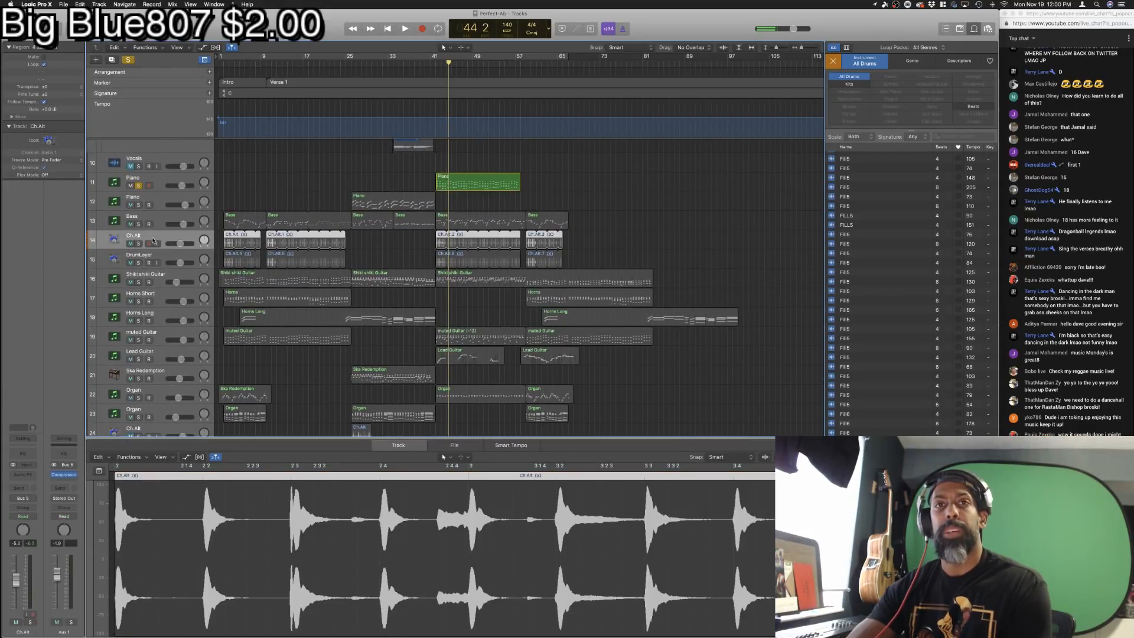
pyautogui.click(139, 243)
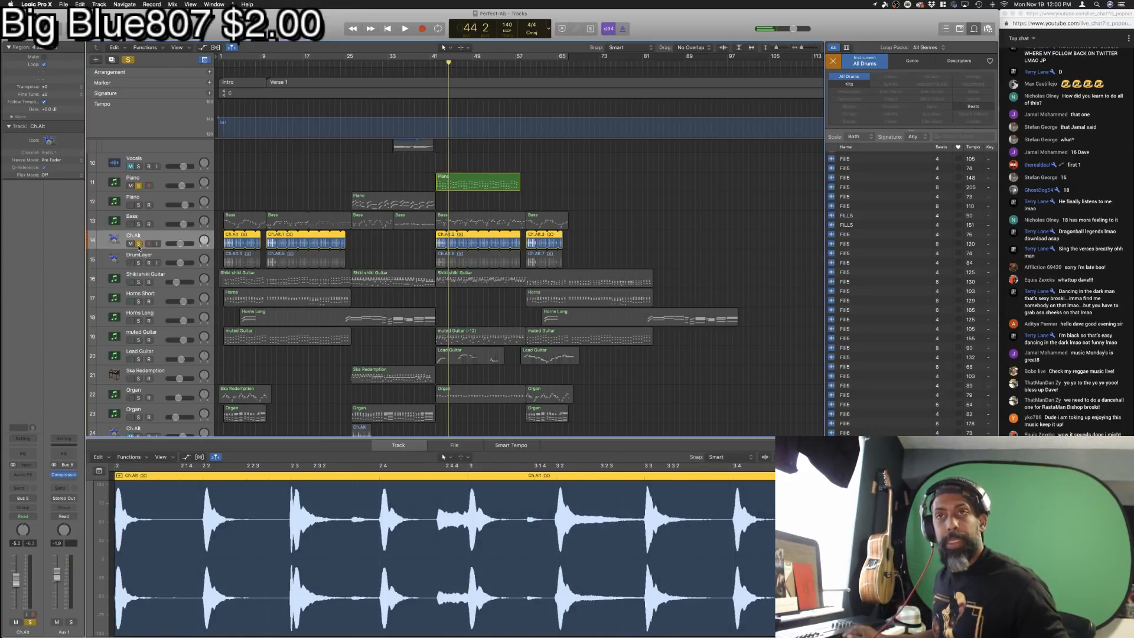
# Step: Play the soloed tracks from bar 41
pyautogui.press(',')
pyautogui.press(',')
pyautogui.press(',')
pyautogui.press(',')
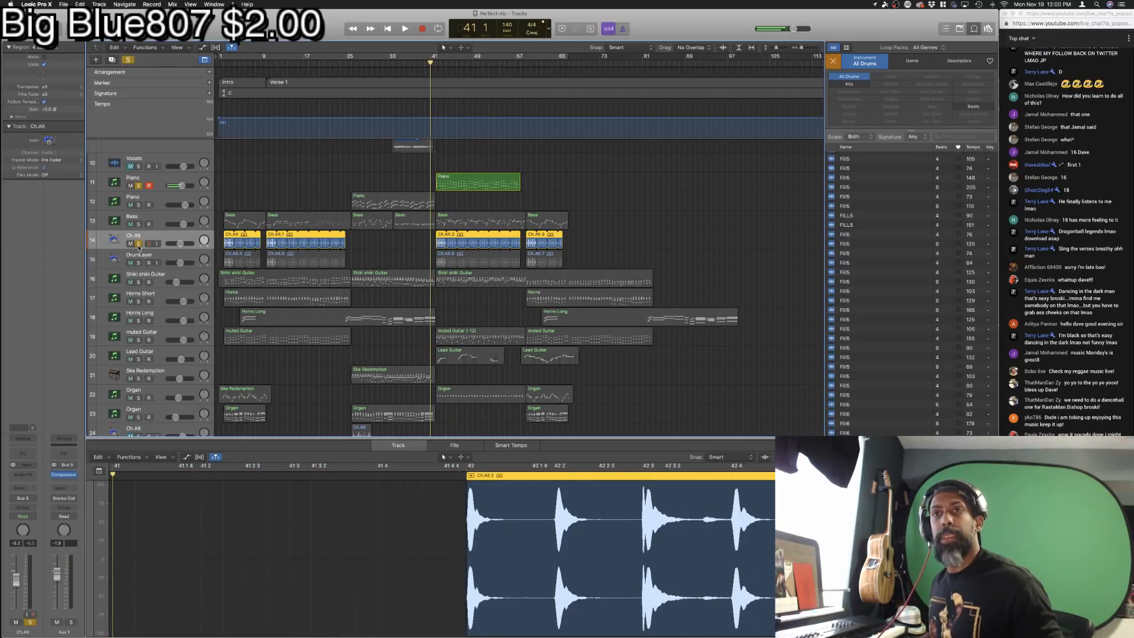
pyautogui.press('space')
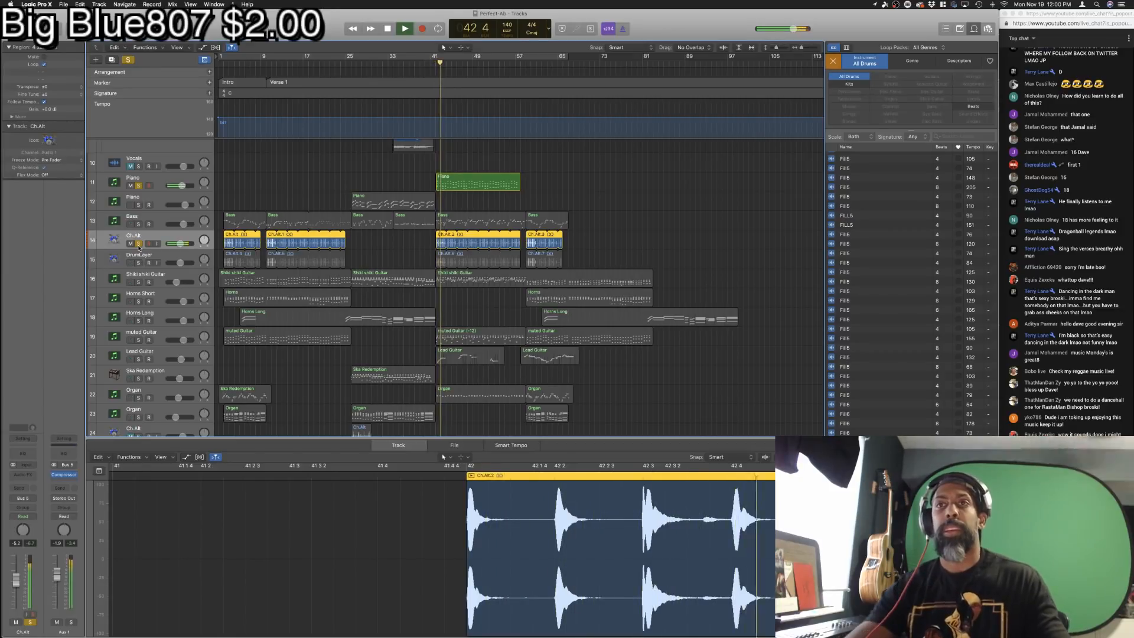
# Step: Stop playback, solo and record-enable the second Vocals Main 1 track (track 3) instead of the first, with the playhead at bar 40
pyautogui.scroll(10, 134, 217)
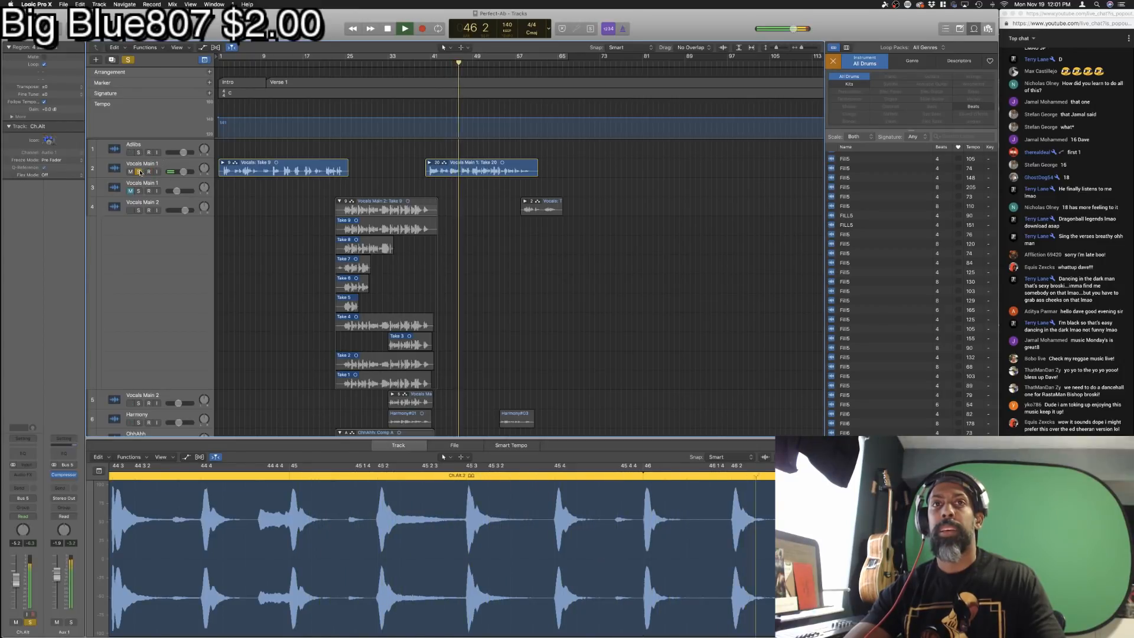
pyautogui.click(140, 172)
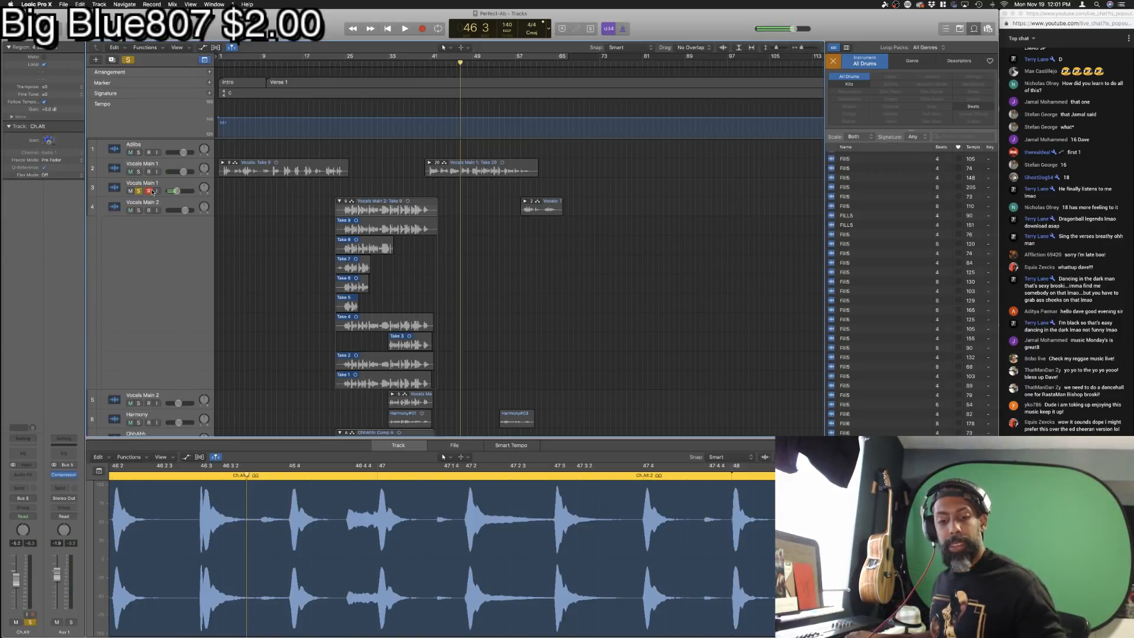
pyautogui.press(',')
pyautogui.press(',')
pyautogui.press(',')
pyautogui.press(',')
pyautogui.press(',')
pyautogui.press(',')
pyautogui.press(',')
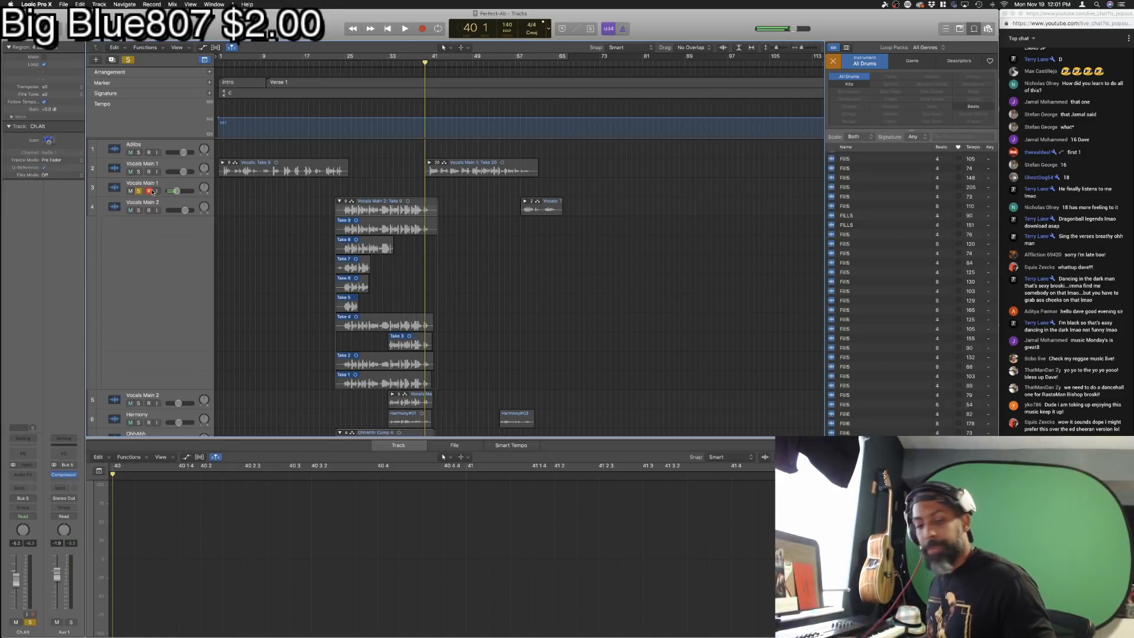
# Step: Record a short vocal take on track 3 from bar 40 to bar 41 and undo it
pyautogui.press('r')
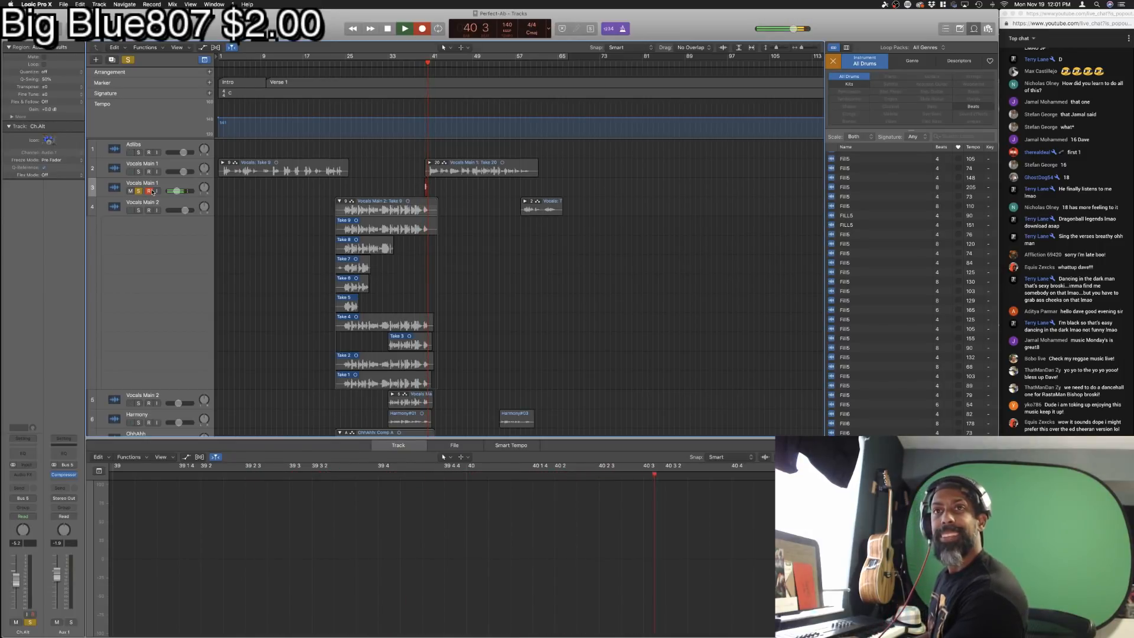
pyautogui.press('space')
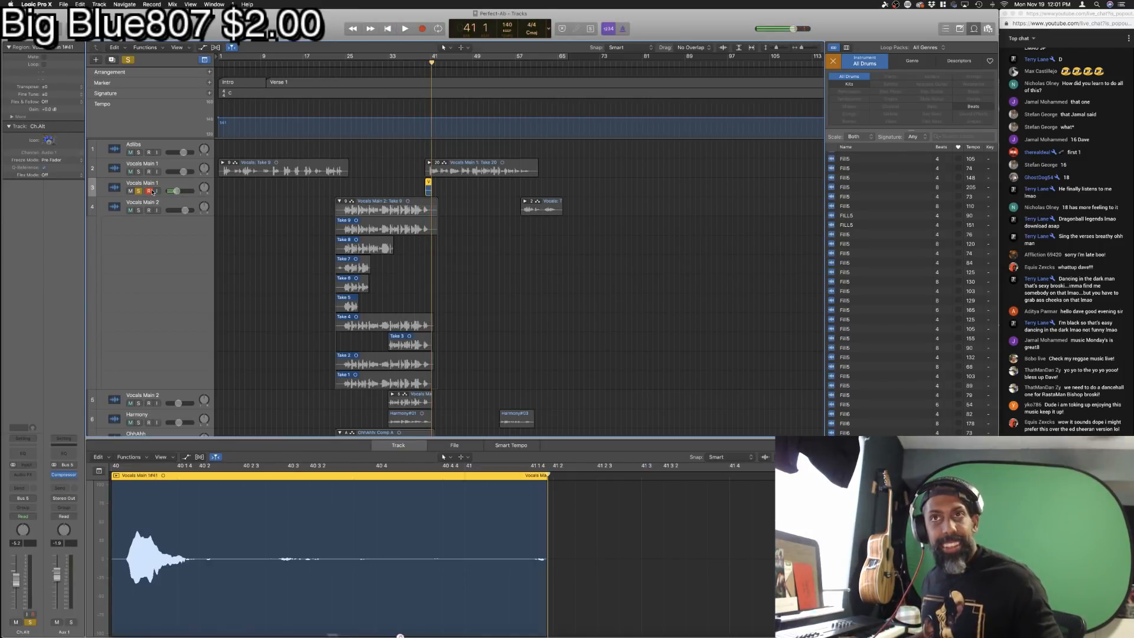
pyautogui.press('super+z')
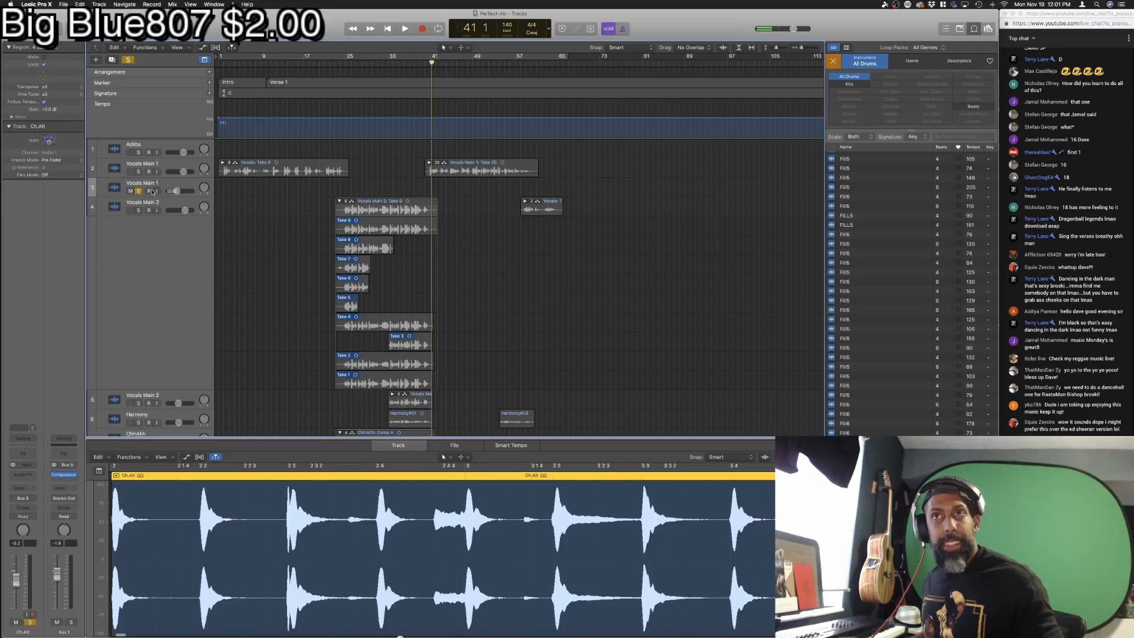
# Step: Record another vocal take on track 3 from bar 40 to about bar 45 and discard it
pyautogui.press(',')
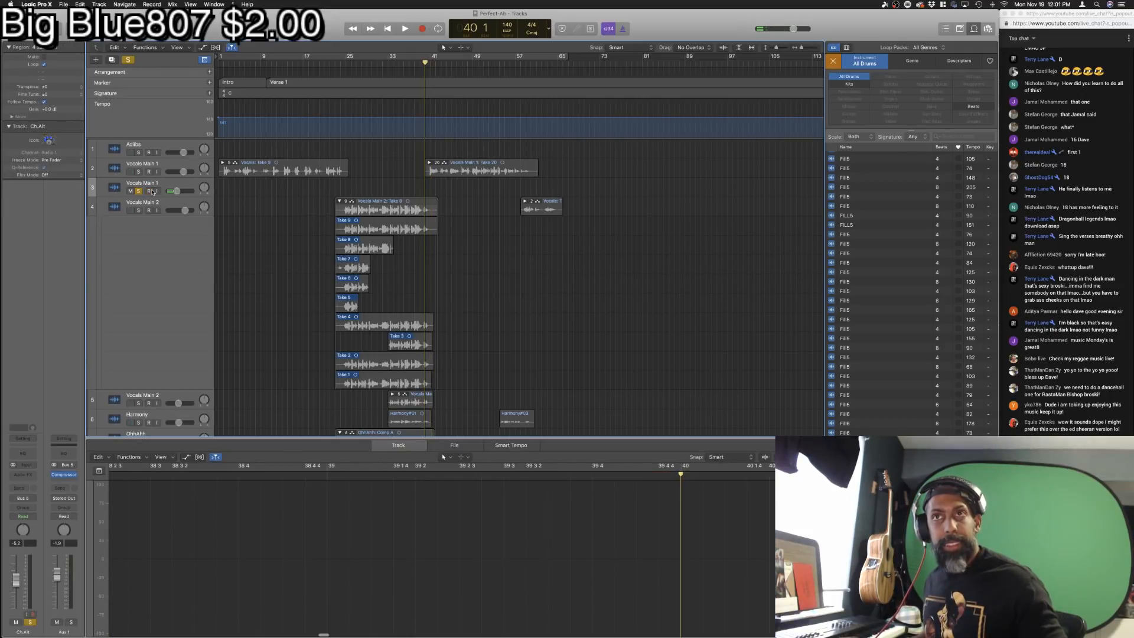
pyautogui.press('r')
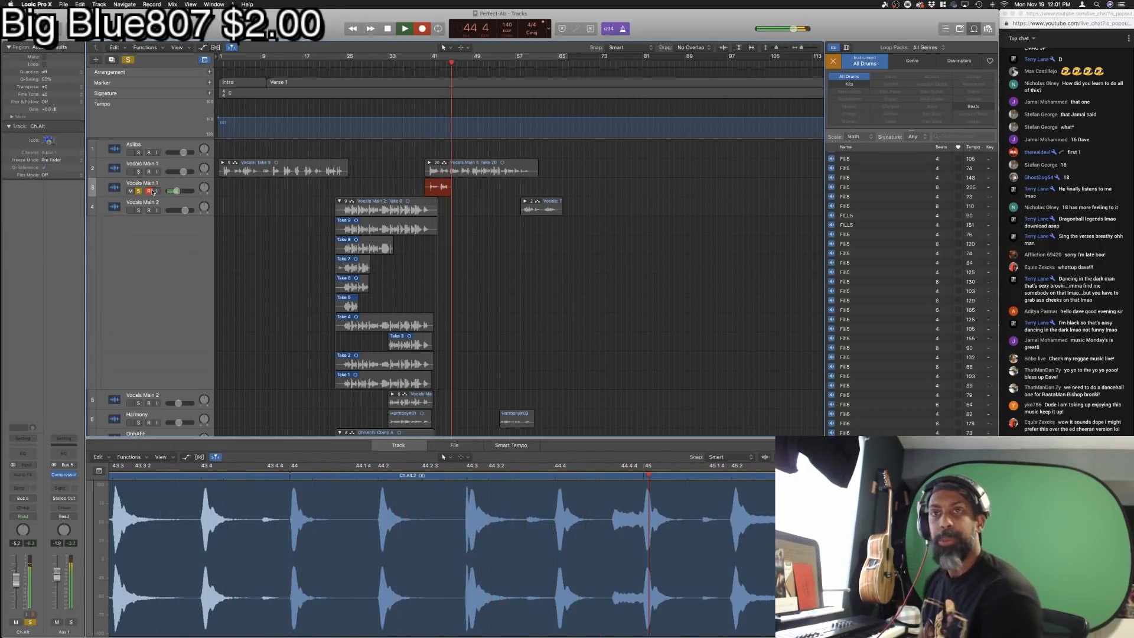
pyautogui.press('space')
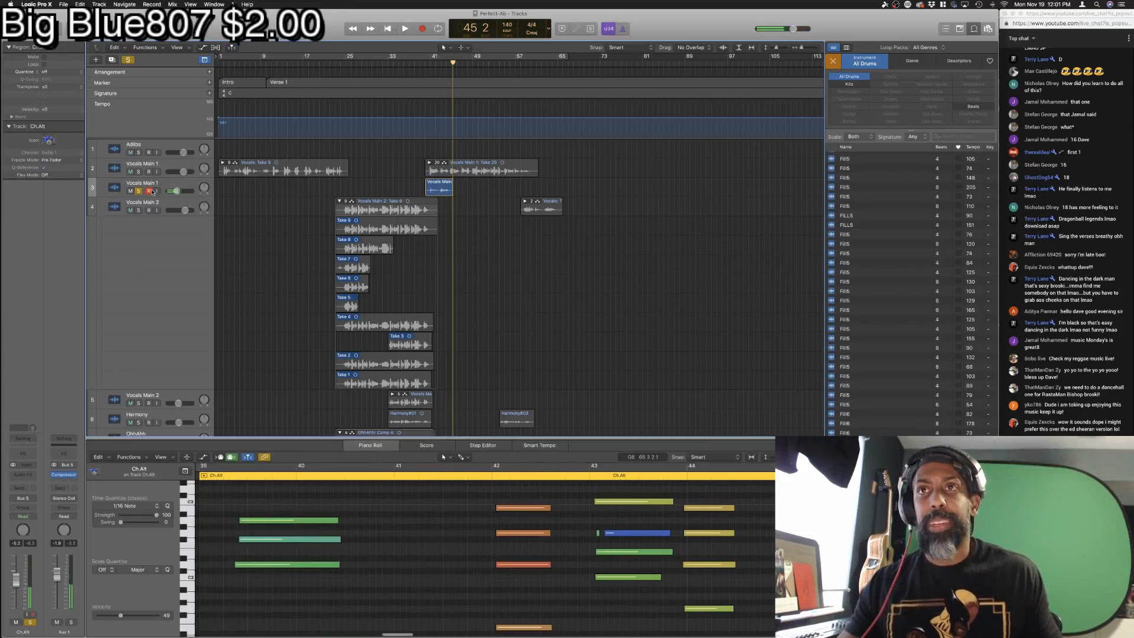
# Step: Unsolo and disarm the first Piano track (track 11), and solo the second Piano track (track 12) instead
pyautogui.scroll(-10, 514, 278)
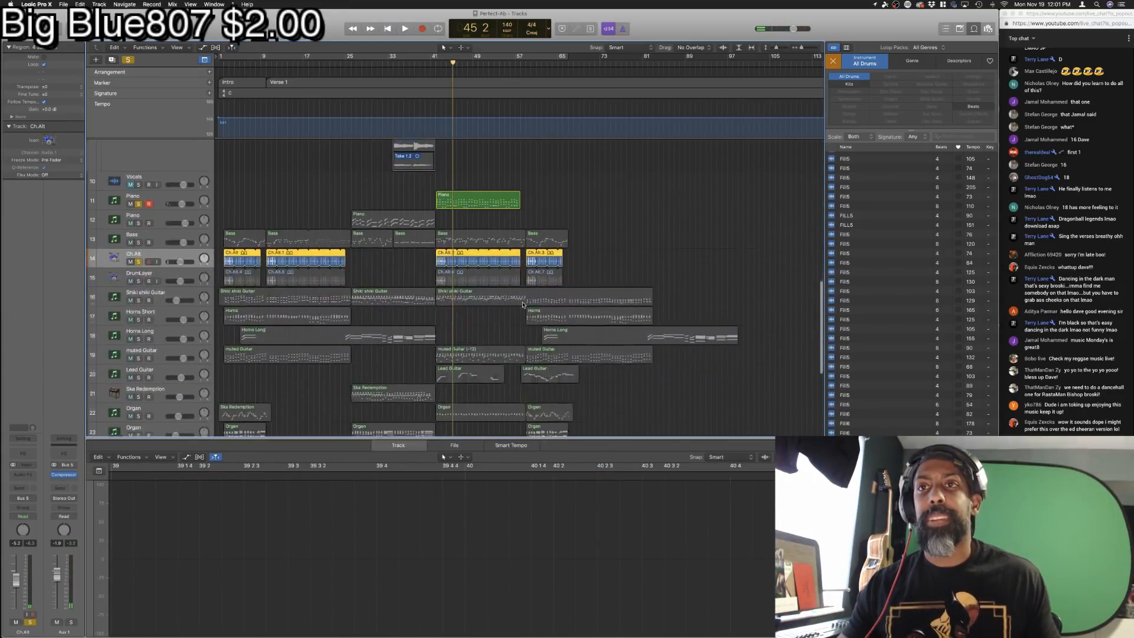
pyautogui.click(138, 199)
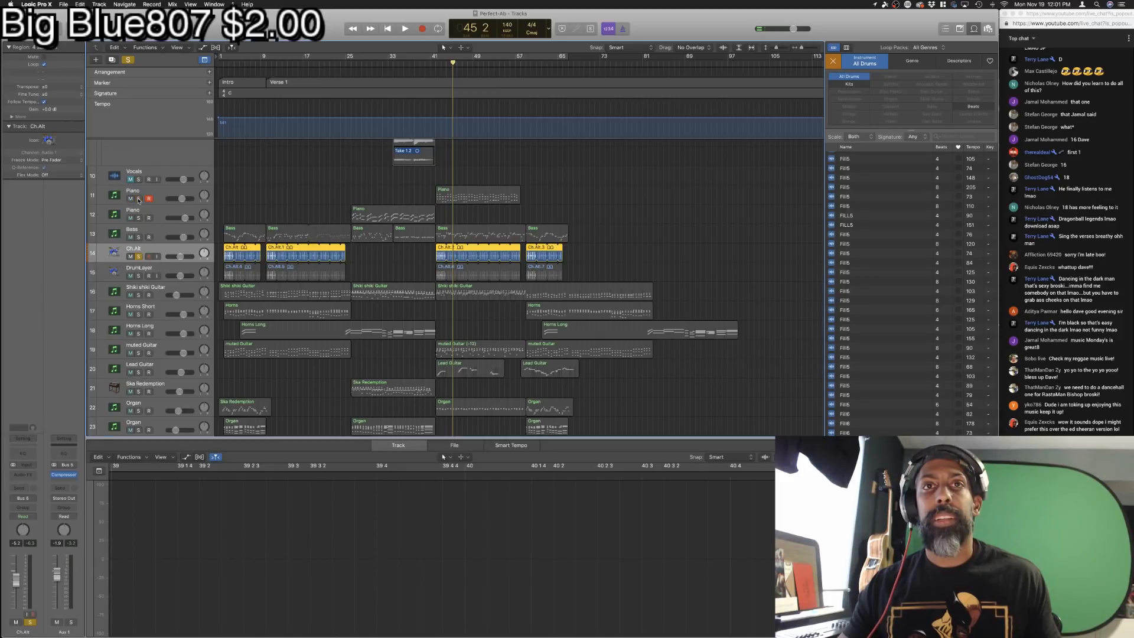
pyautogui.click(147, 198)
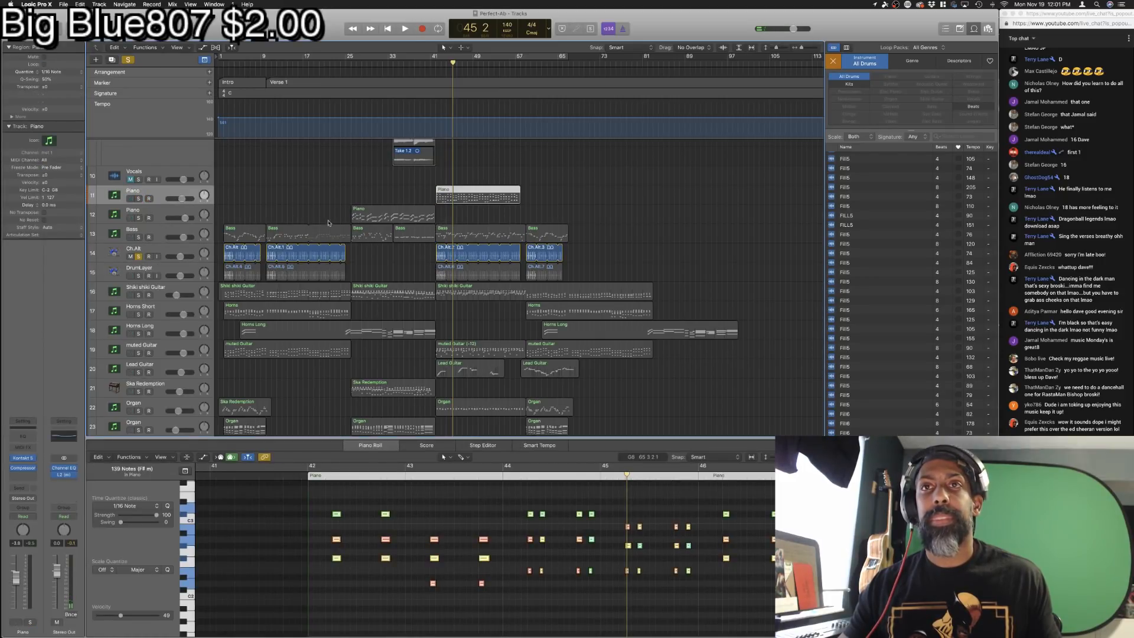
pyautogui.click(144, 212)
pyautogui.click(139, 217)
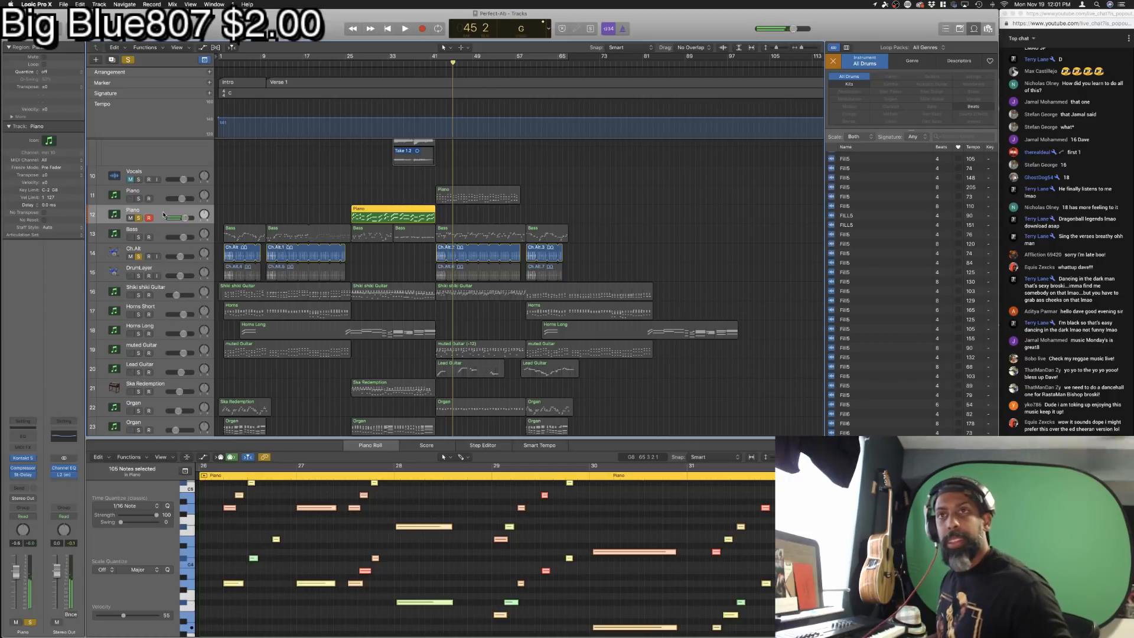
# Step: Record a vocal take on the second Vocals Main 1 track (track 3) from bar 40 to about bar 59
pyautogui.press(',')
pyautogui.press(',')
pyautogui.press(',')
pyautogui.press(',')
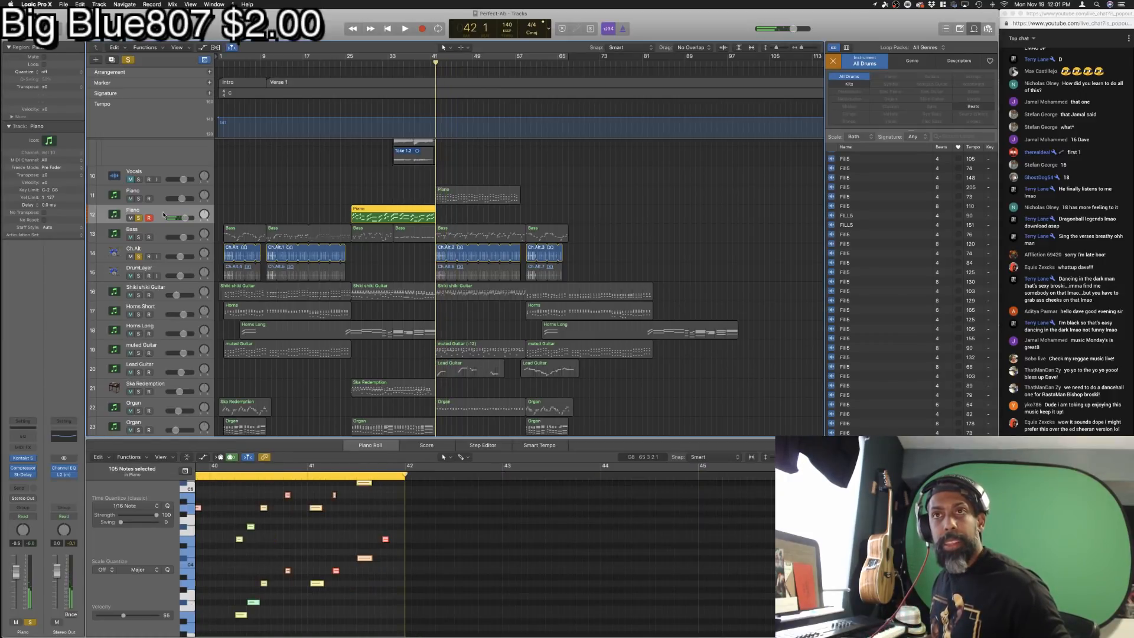
pyautogui.press(',')
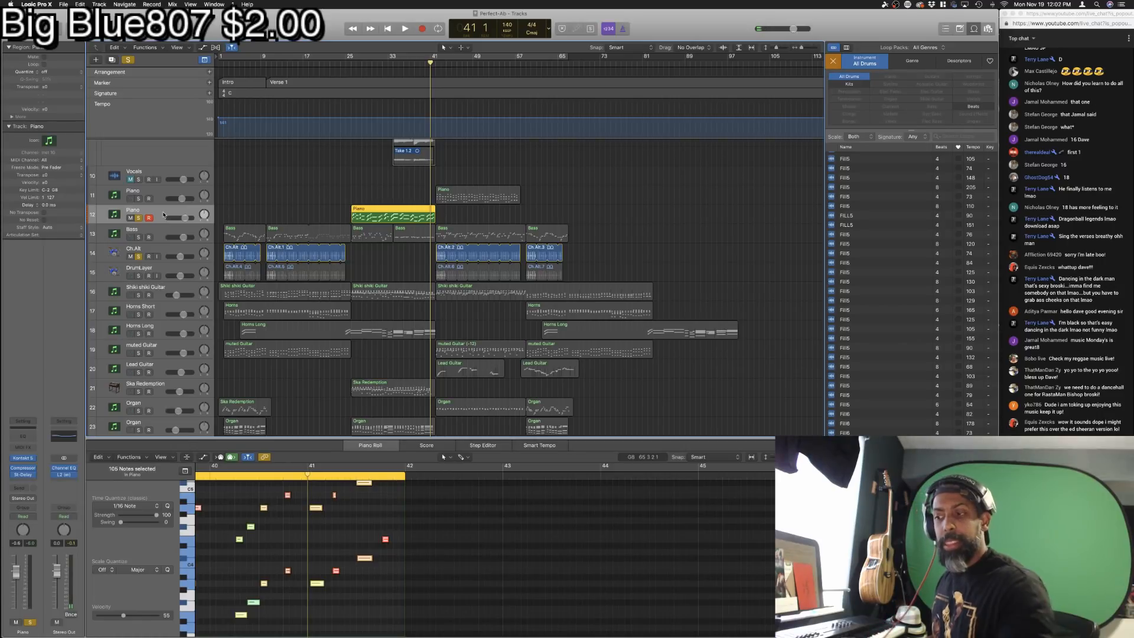
pyautogui.scroll(10, 164, 214)
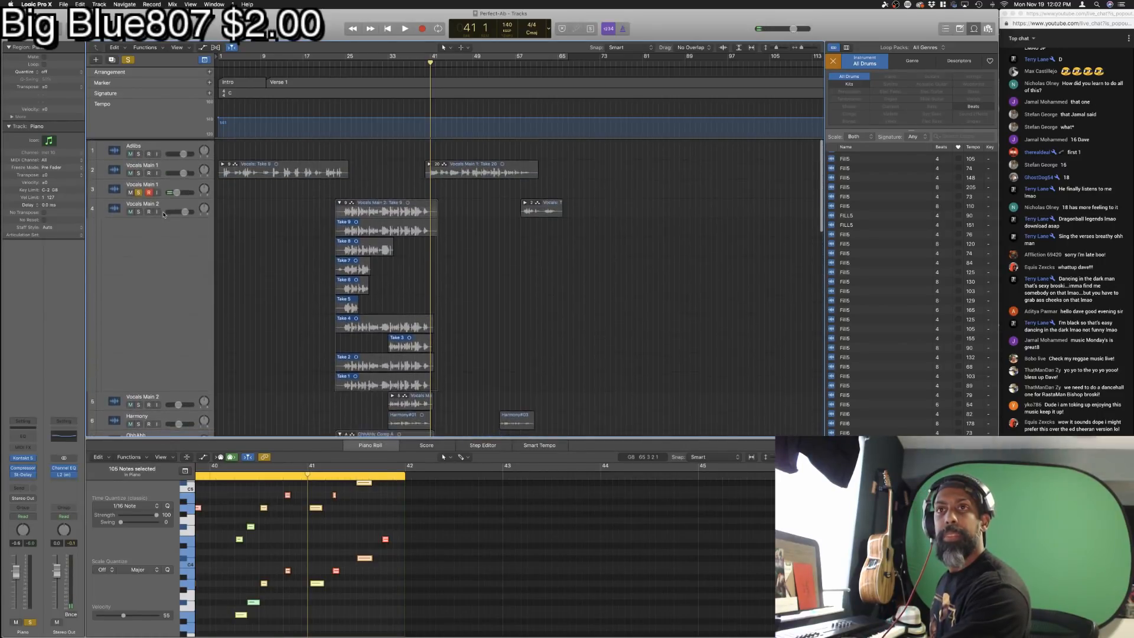
pyautogui.press('.')
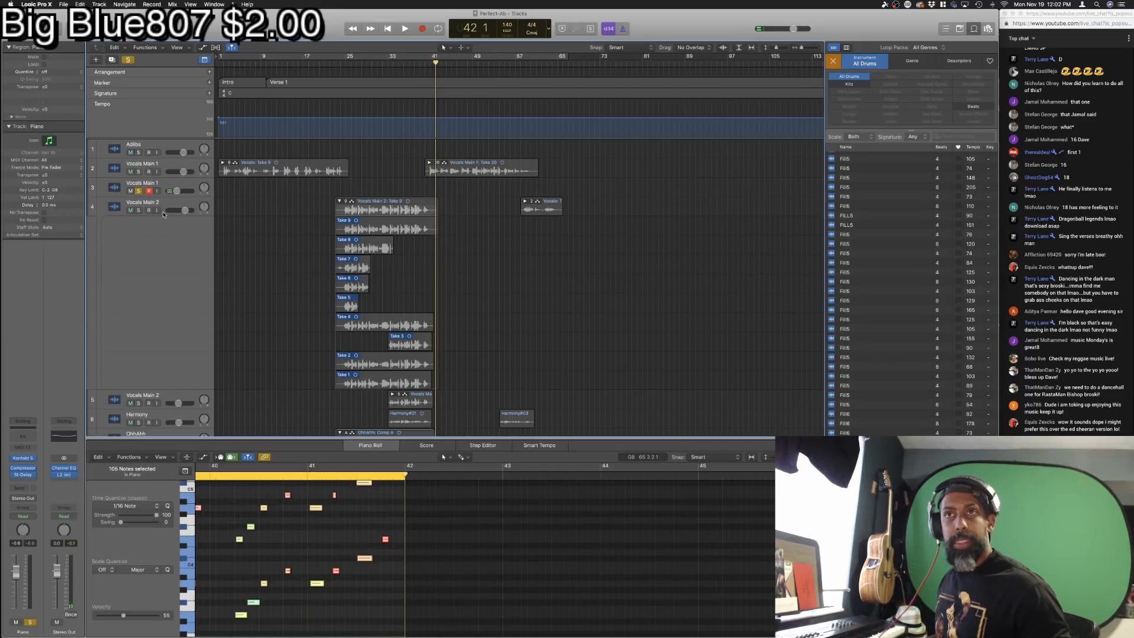
pyautogui.press(',')
pyautogui.press(',')
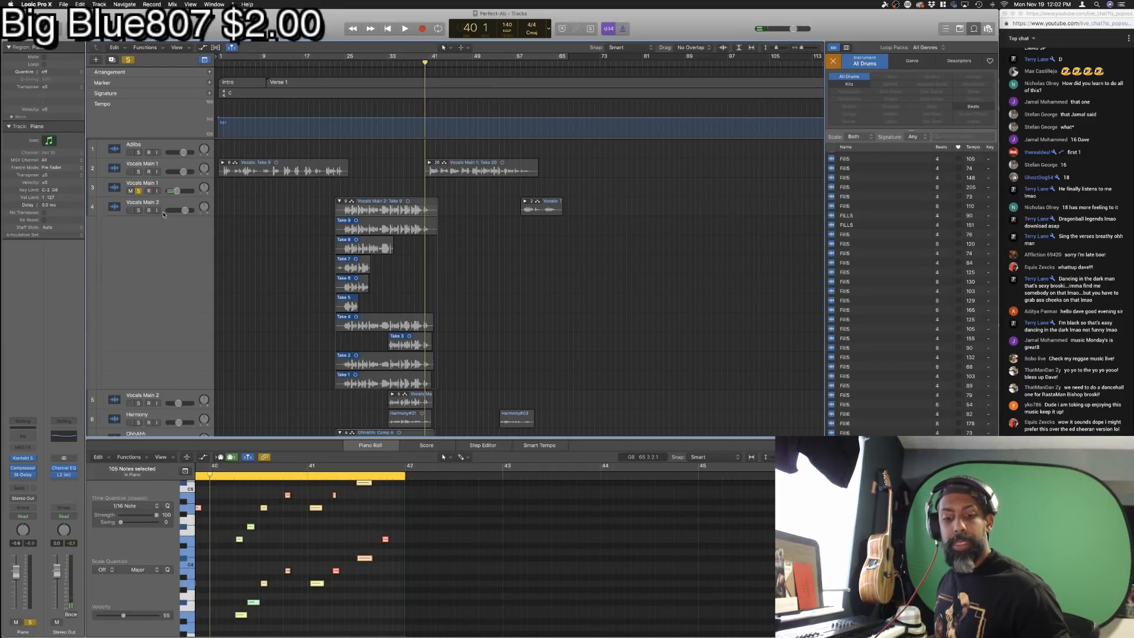
pyautogui.press('space')
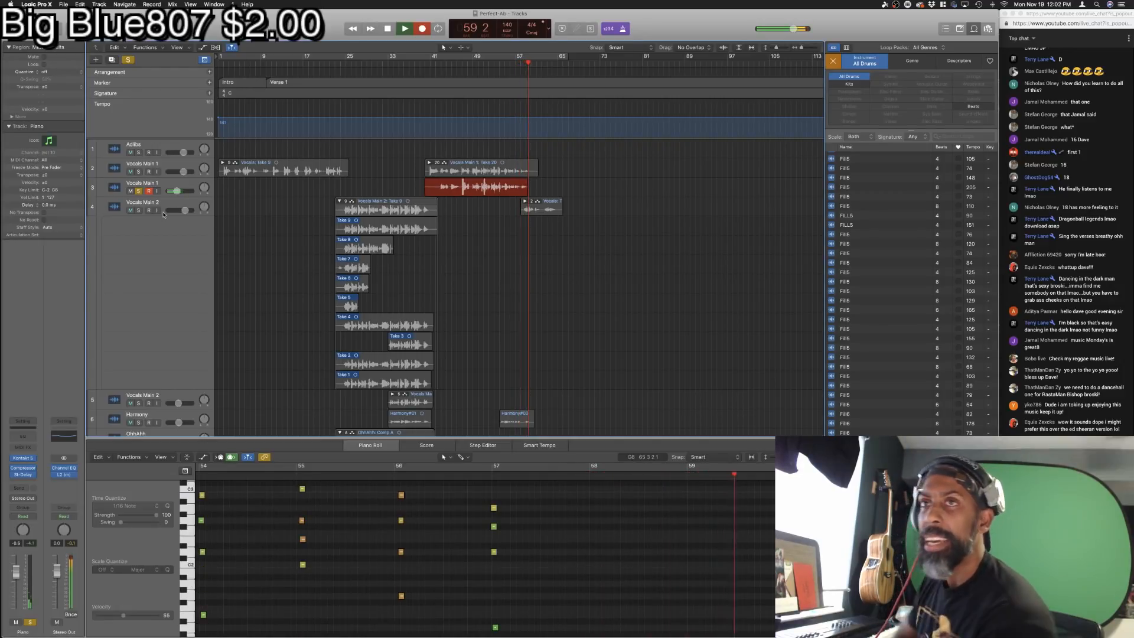
pyautogui.press('space')
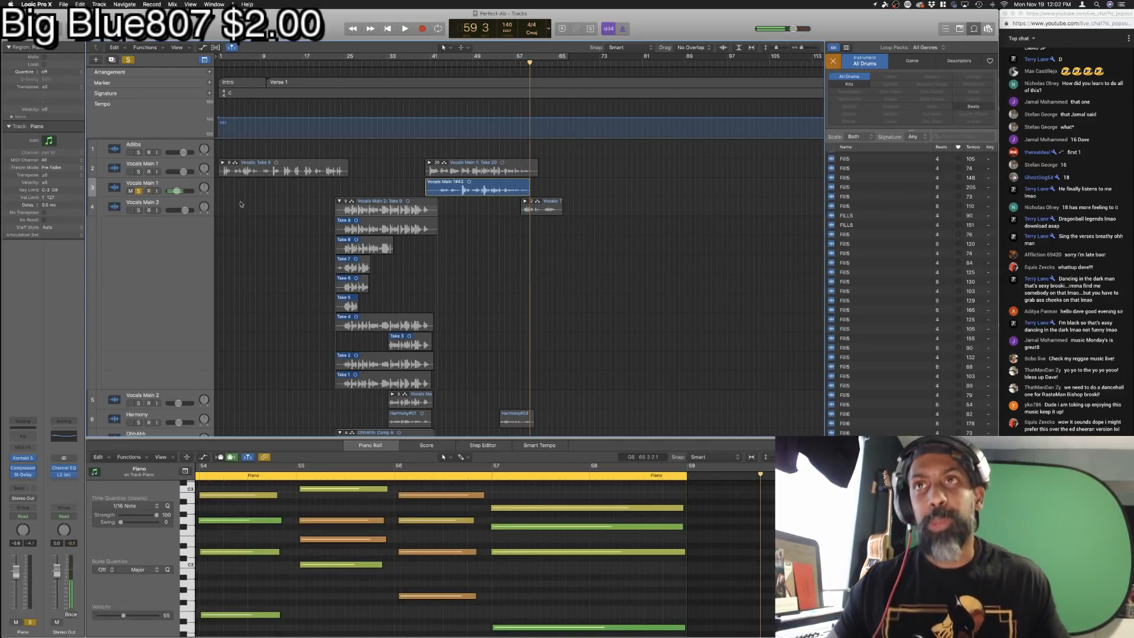
# Step: Delete the piano region recorded after bar 41 on the second Piano track (track 12), with the playhead at bar 45
pyautogui.click(451, 63)
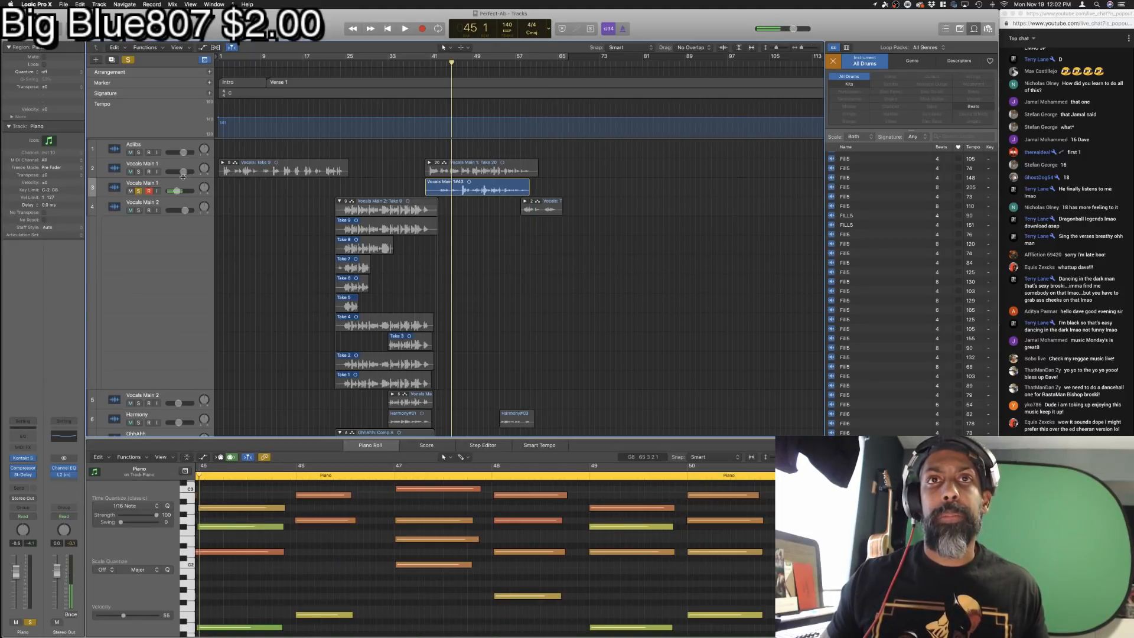
pyautogui.scroll(-10, 376, 312)
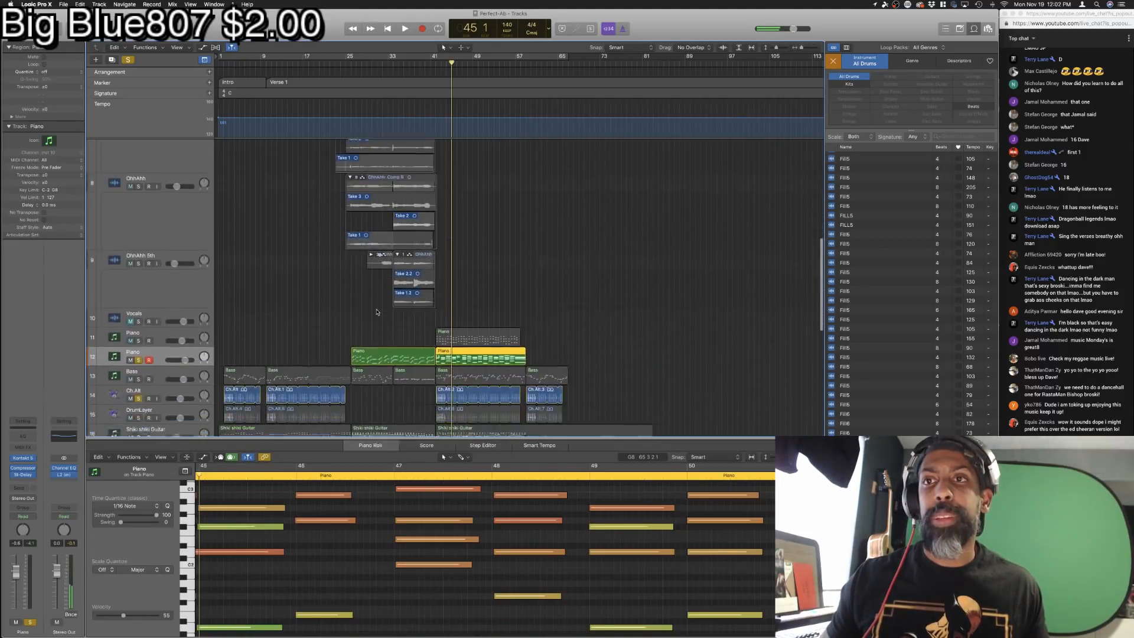
pyautogui.click(568, 300)
pyautogui.click(501, 323)
pyautogui.press('Delete')
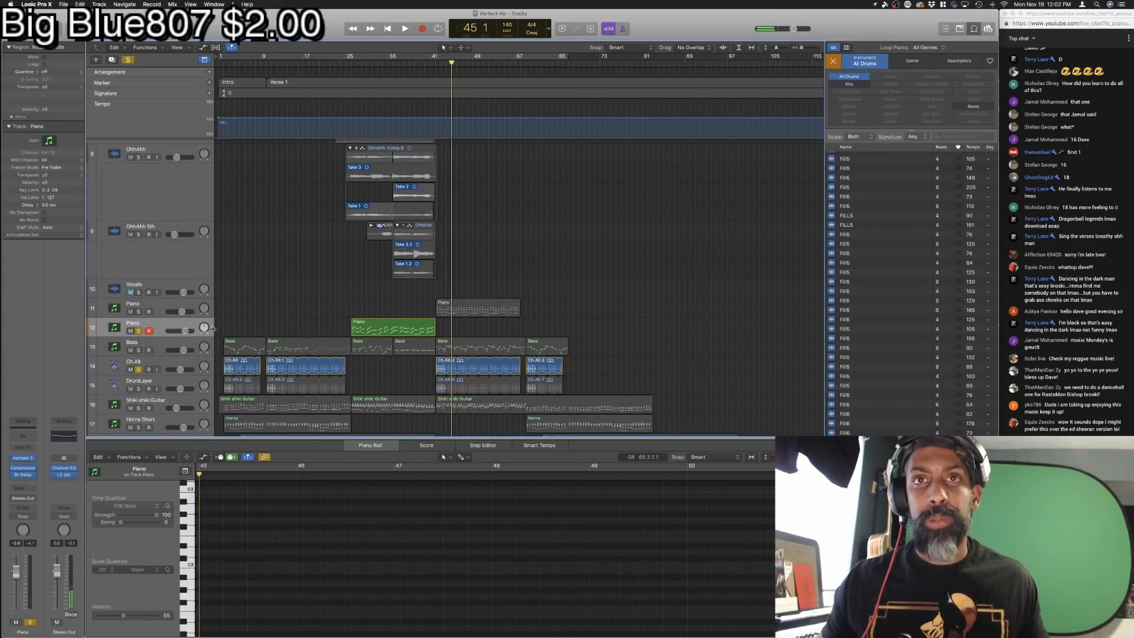
# Step: Unsolo the second Piano track (track 12), the Ch.Alt track (track 14) and the second Vocals Main 1 track (track 3)
pyautogui.click(139, 330)
pyautogui.click(139, 369)
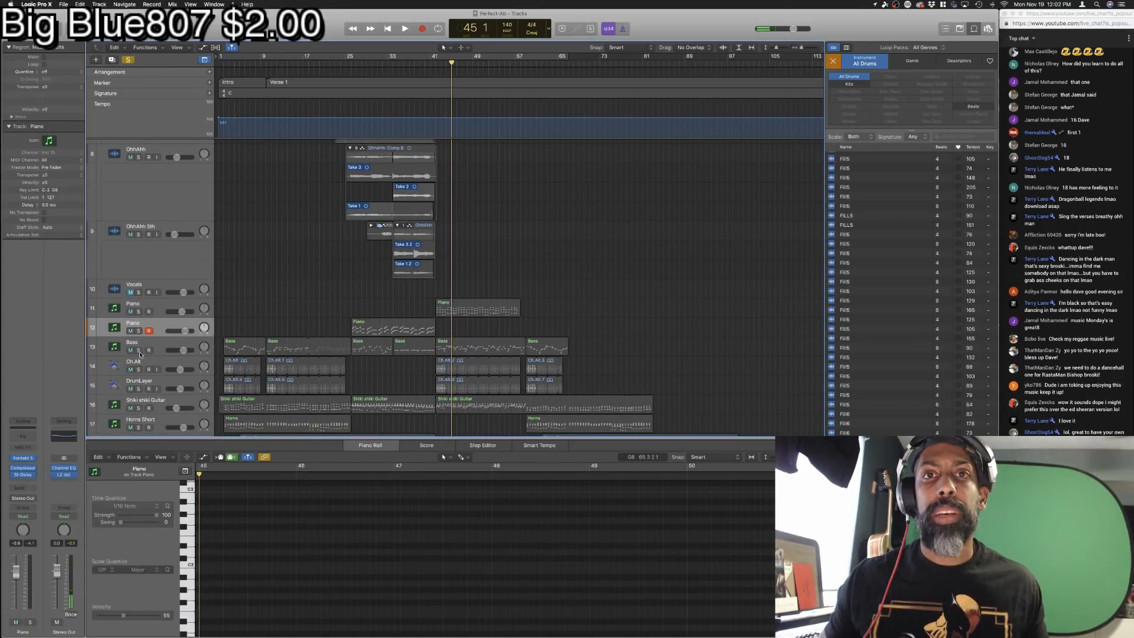
pyautogui.scroll(10, 142, 283)
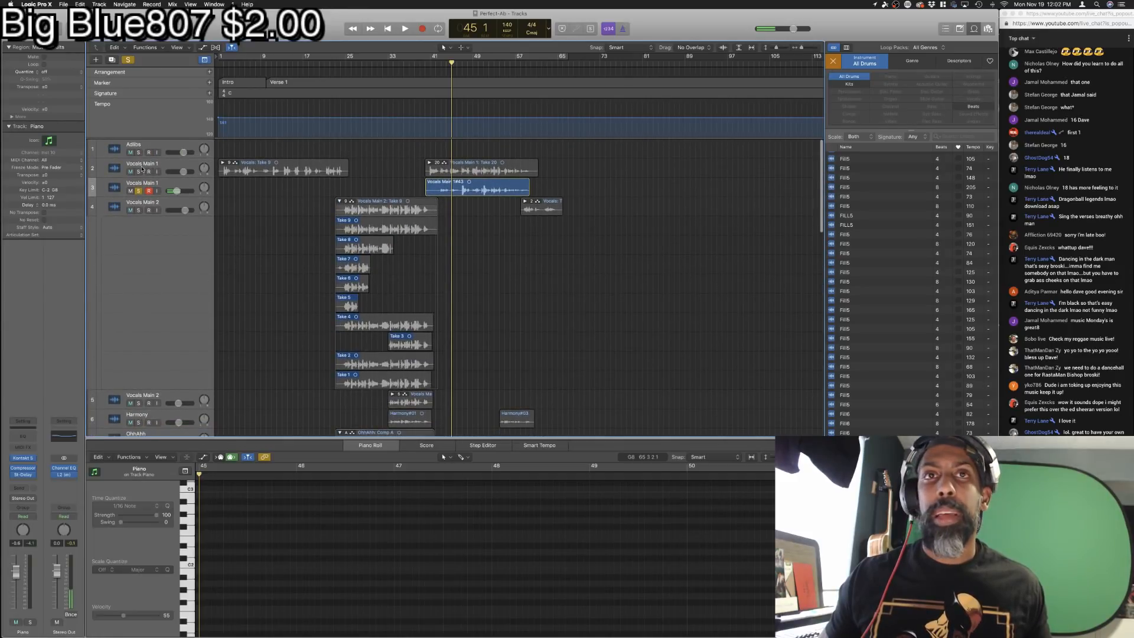
pyautogui.click(139, 191)
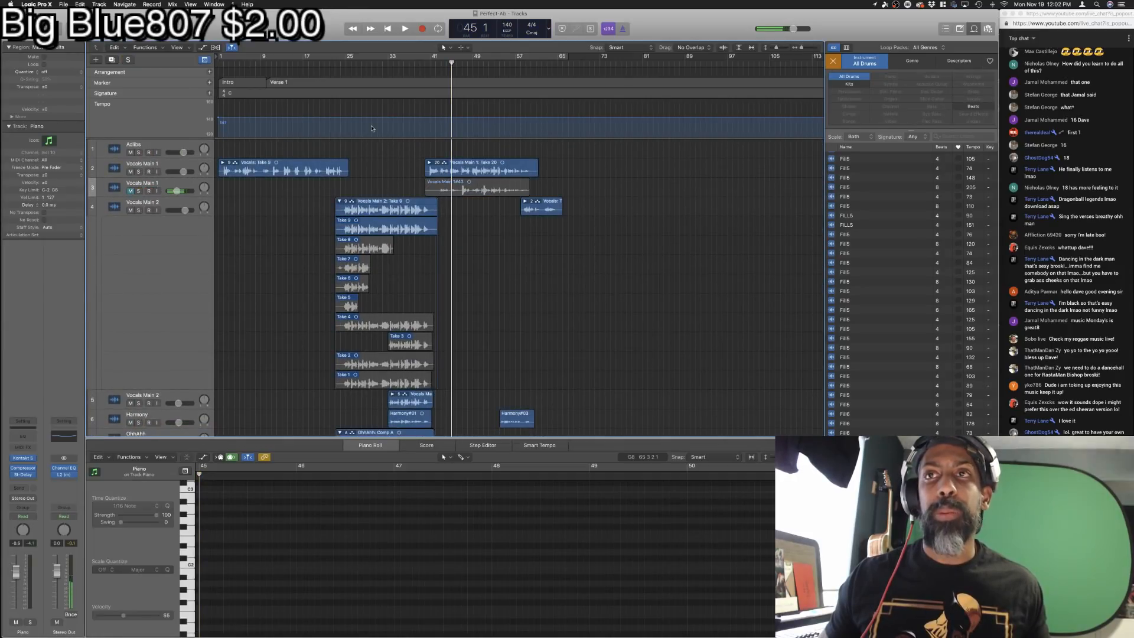
# Step: Play from bar 45 with the second Vocals Main 1 track (track 3) selected, and unmute it
pyautogui.click(147, 192)
pyautogui.press('space')
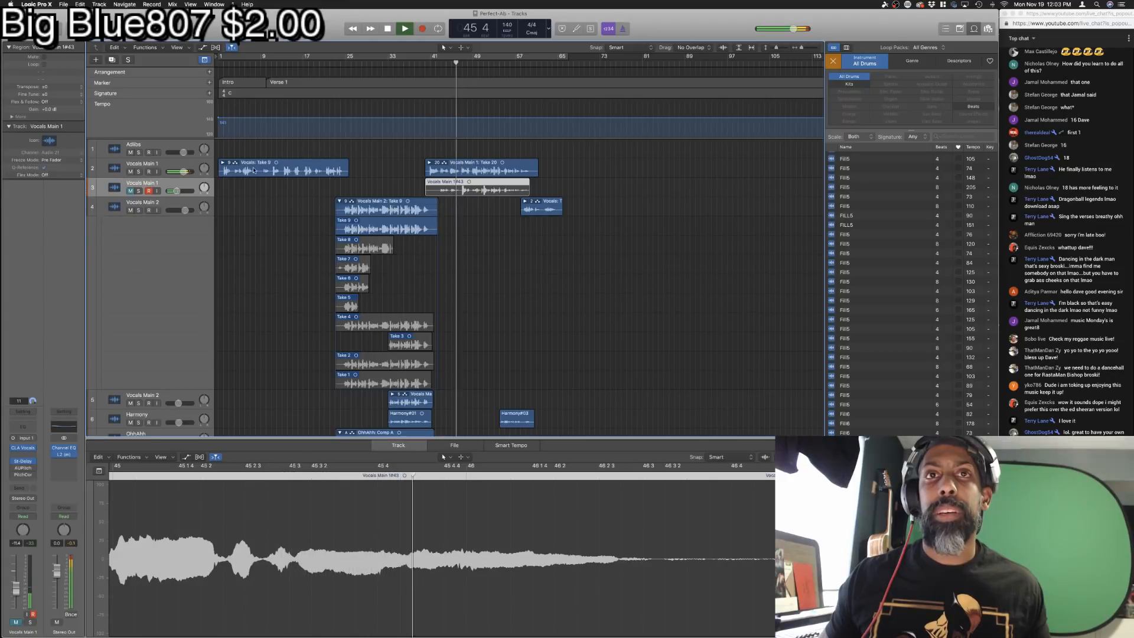
pyautogui.click(129, 191)
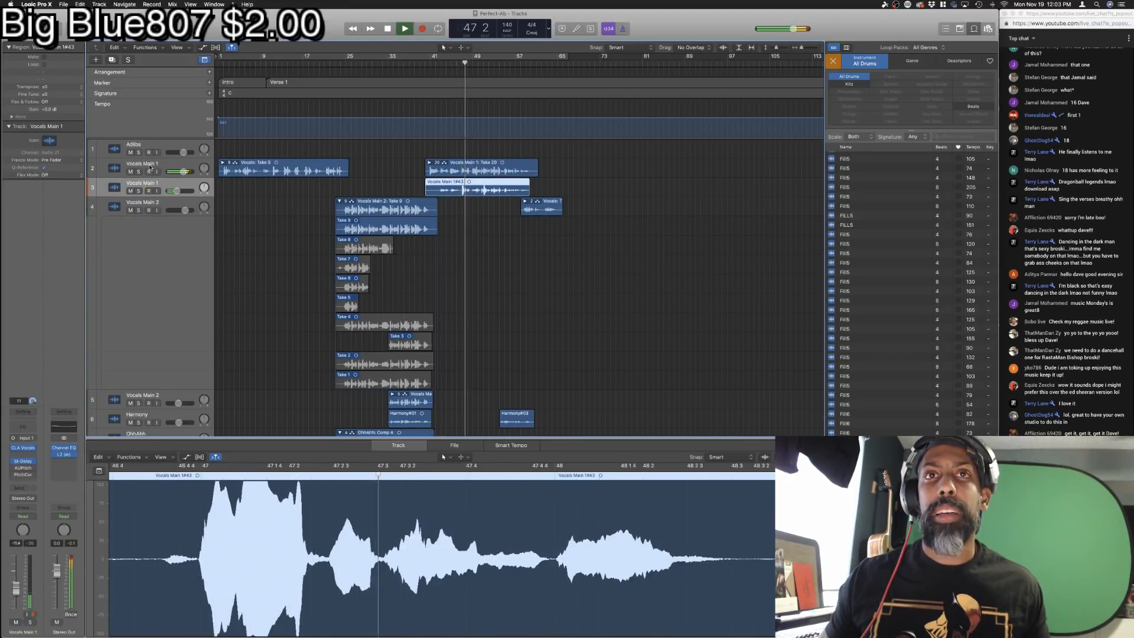
pyautogui.press('space')
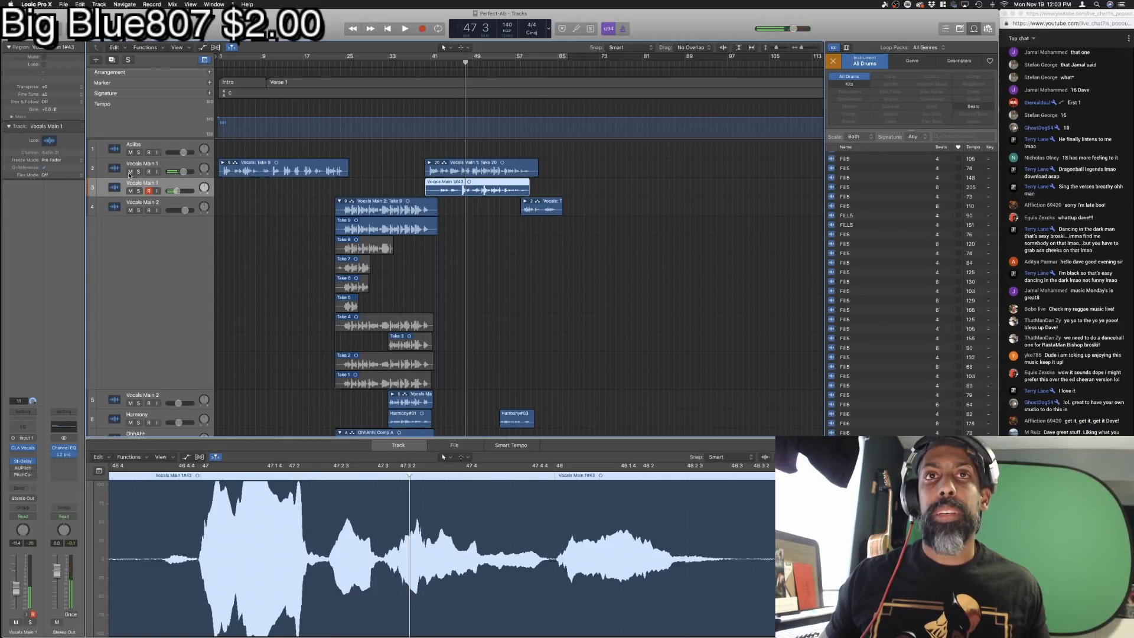
# Step: Mute the first Vocals Main 1 track (track 2) and play the new track 3 take from around bars 40, 43 and 47
pyautogui.click(130, 171)
pyautogui.click(424, 64)
pyautogui.press('space')
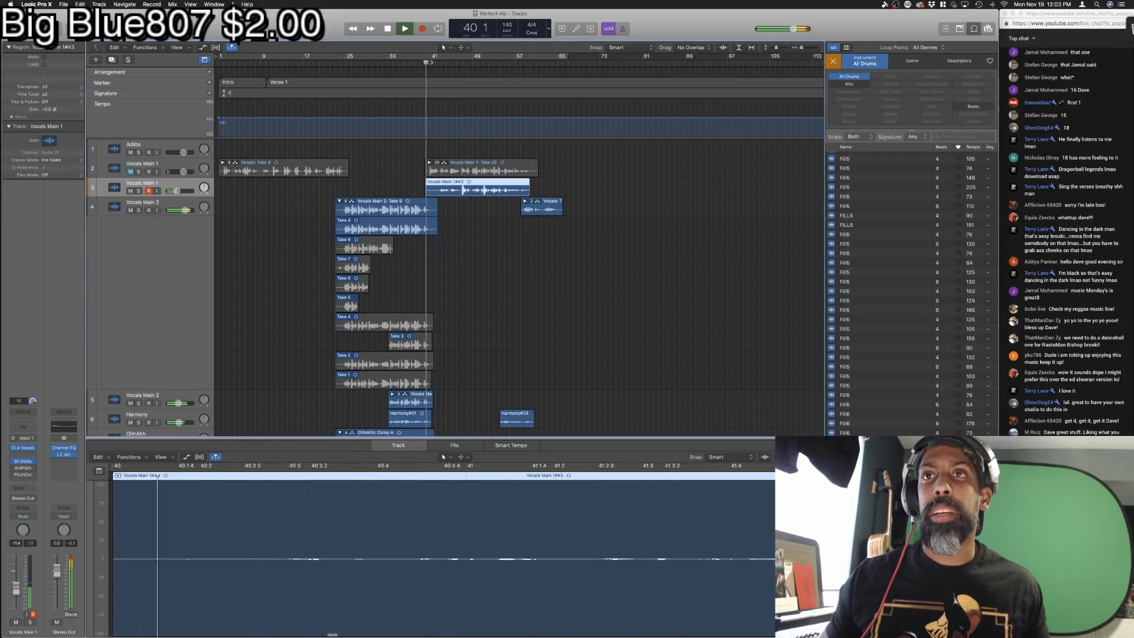
pyautogui.click(441, 64)
pyautogui.press('space')
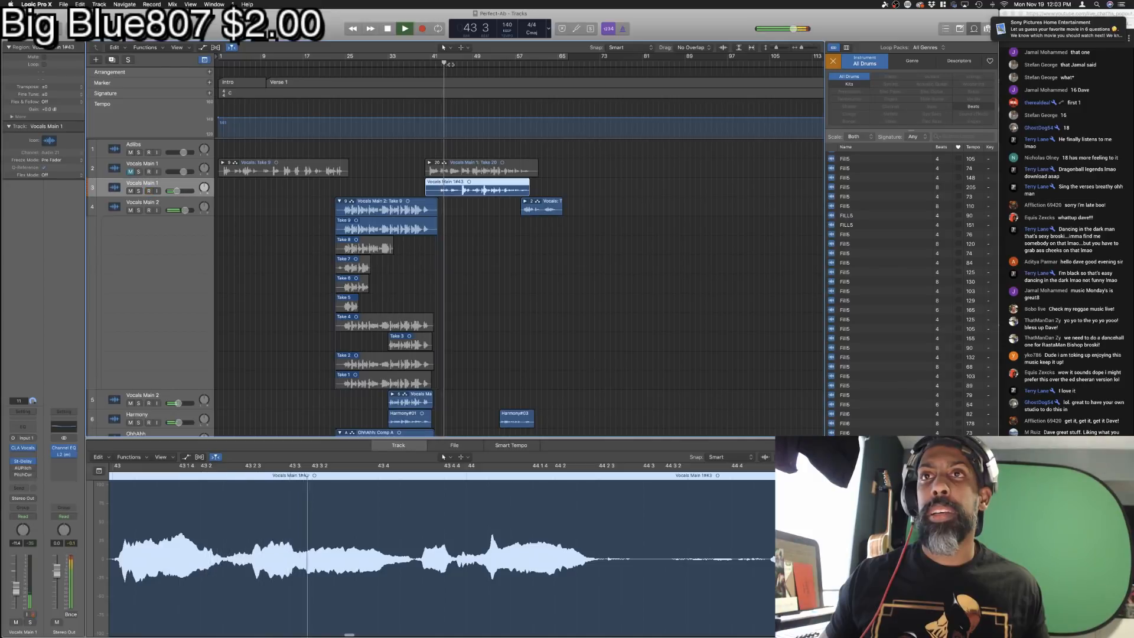
pyautogui.click(462, 65)
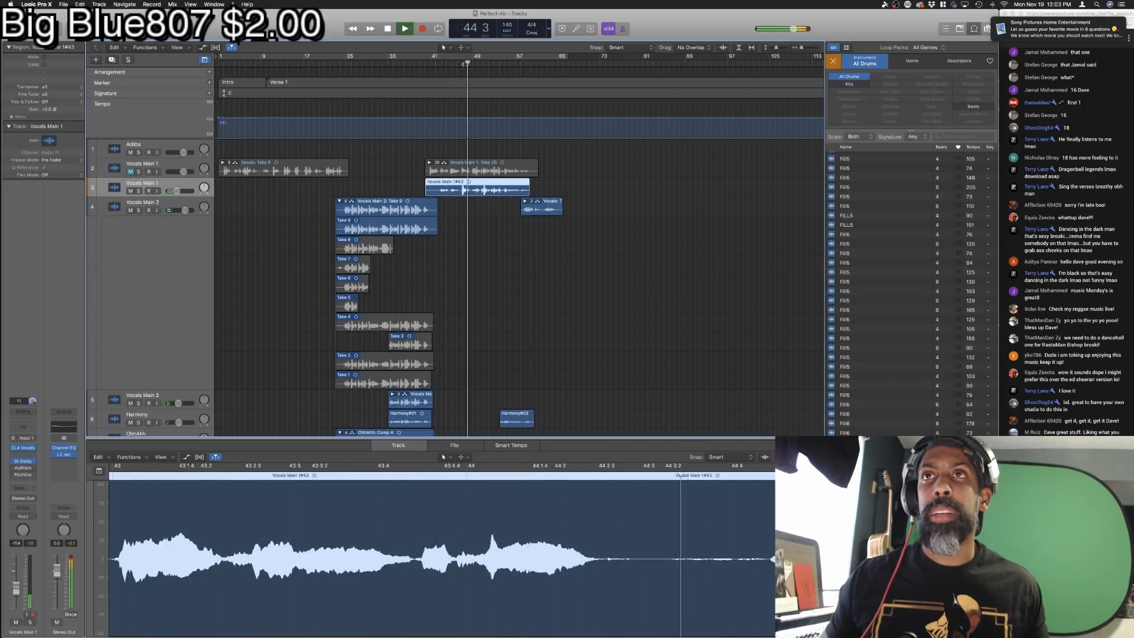
pyautogui.click(462, 65)
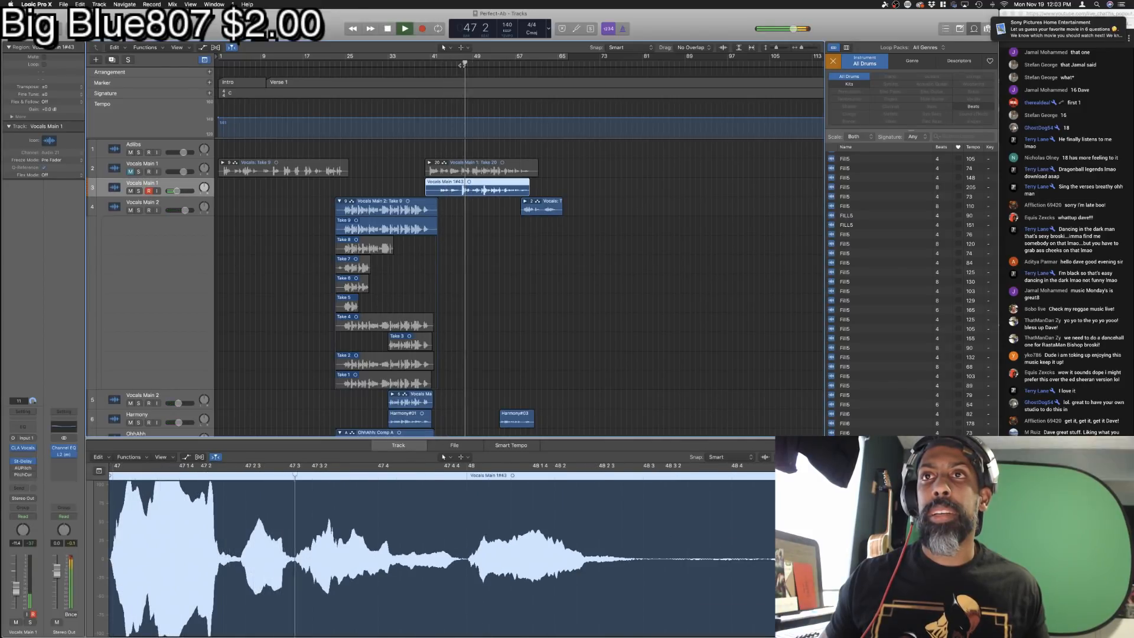
pyautogui.press('space')
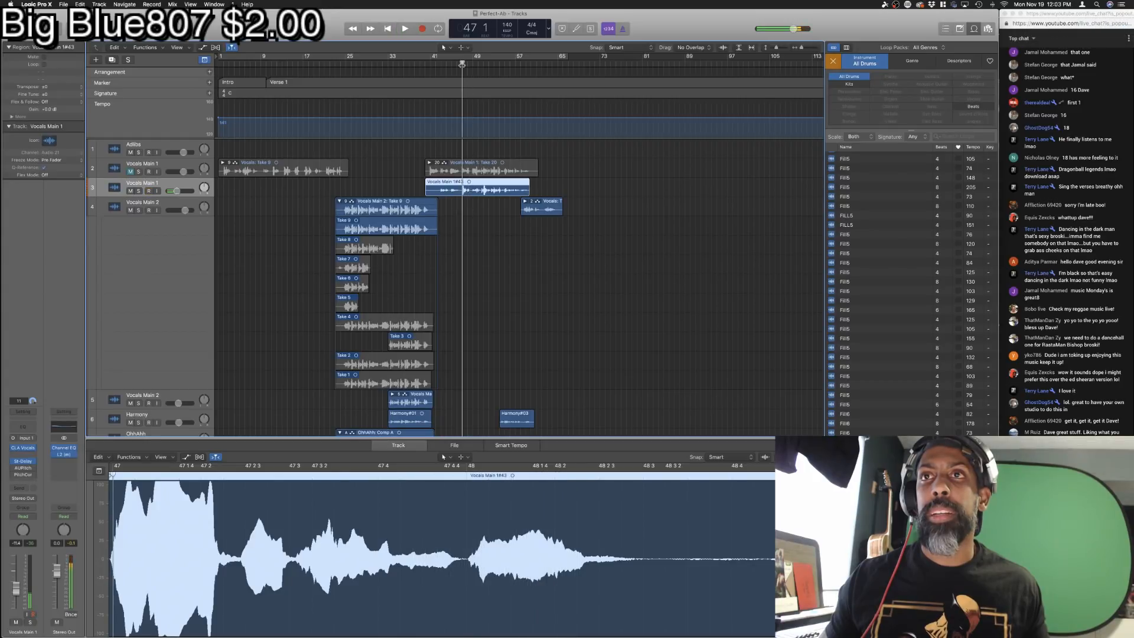
# Step: Insert a stereo Pitch Shifter in the next free effect slot of track 3 and set it to 2 semitones
pyautogui.click(23, 461)
pyautogui.click(35, 457)
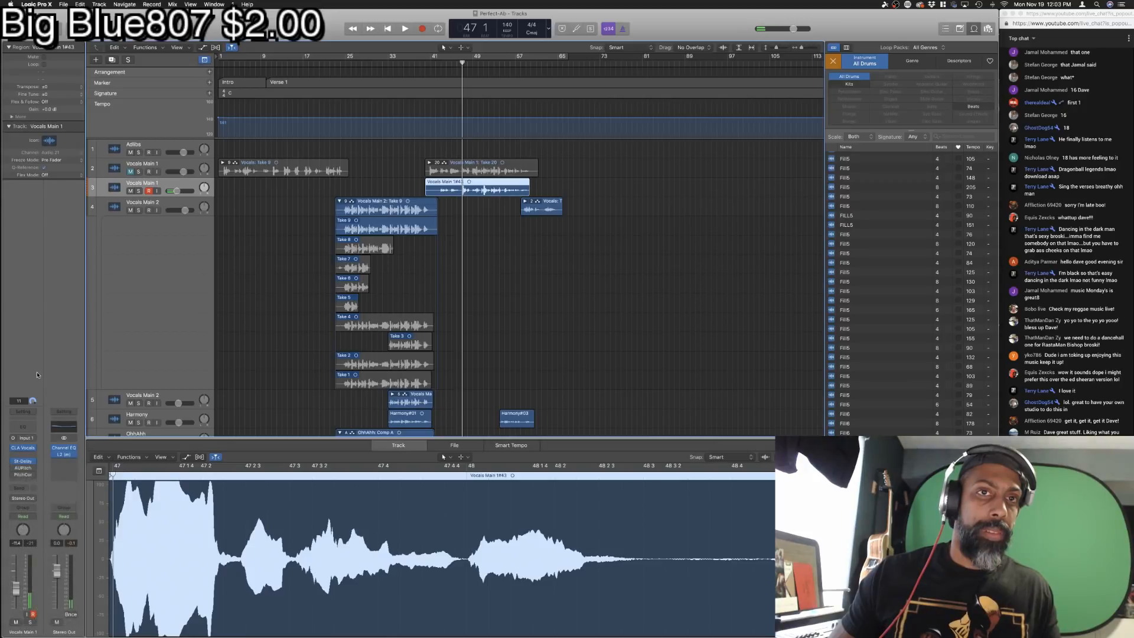
pyautogui.click(28, 476)
pyautogui.click(33, 475)
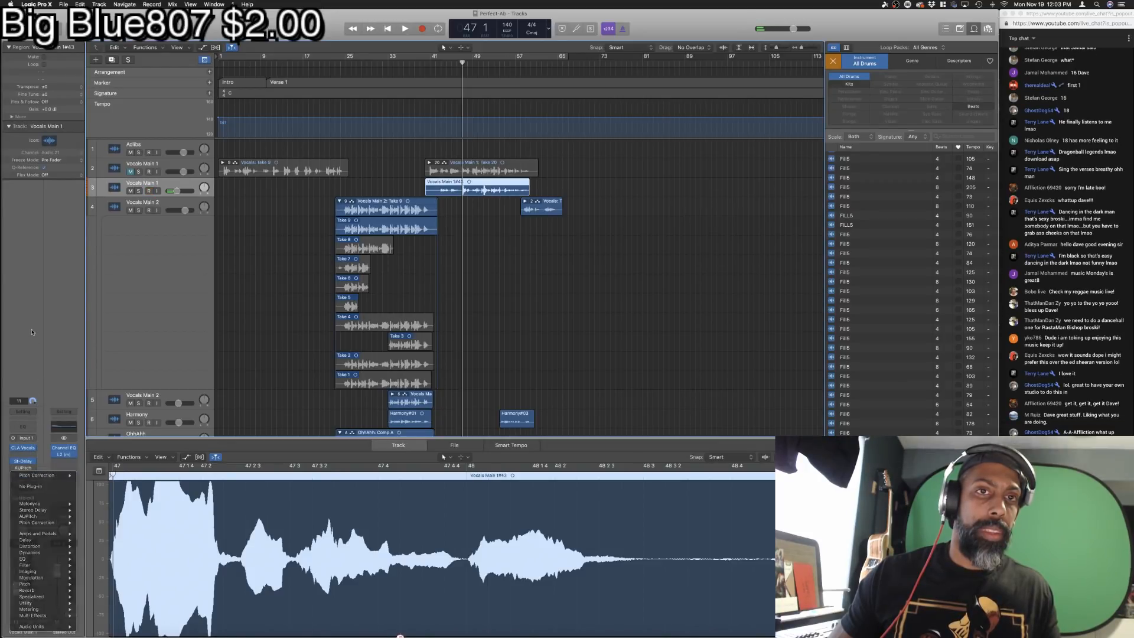
pyautogui.click(31, 480)
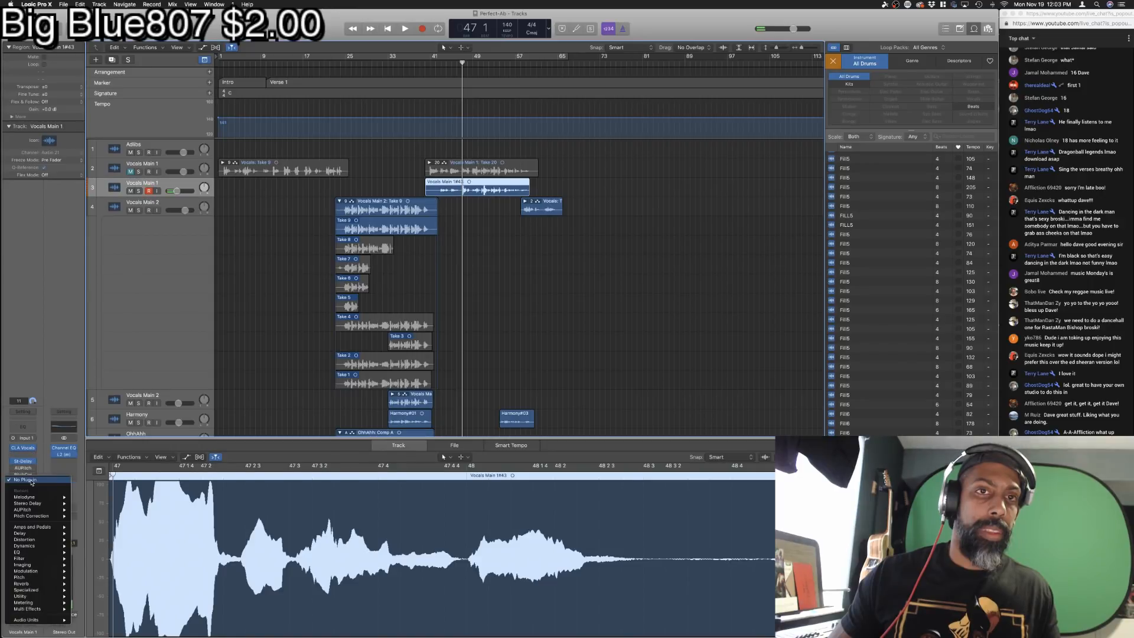
pyautogui.moveTo(37, 620)
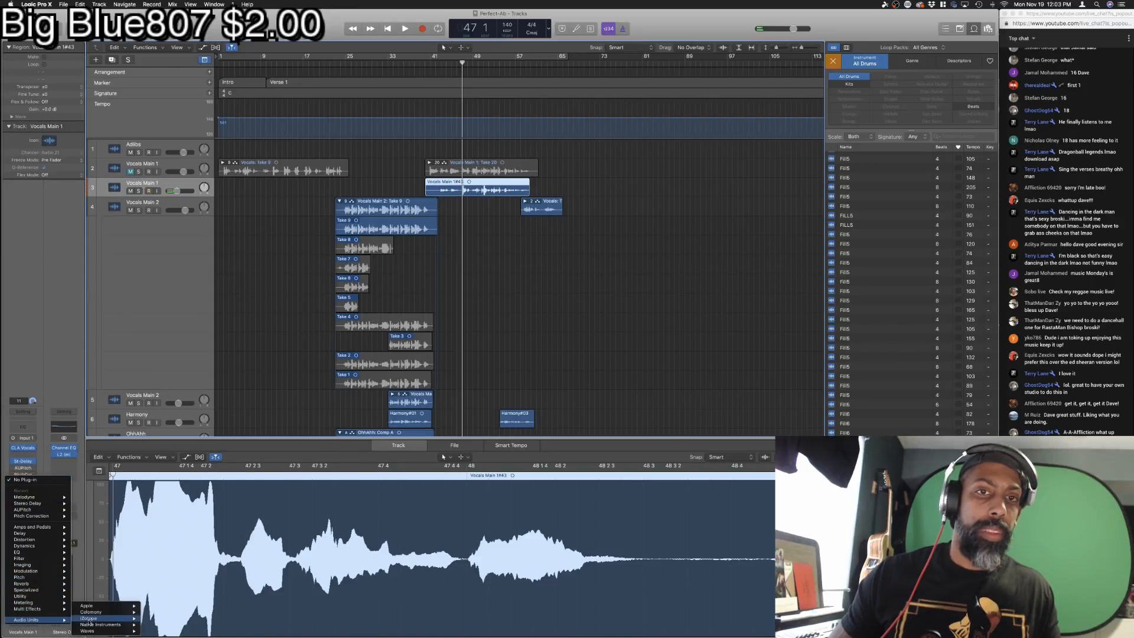
pyautogui.moveTo(102, 610)
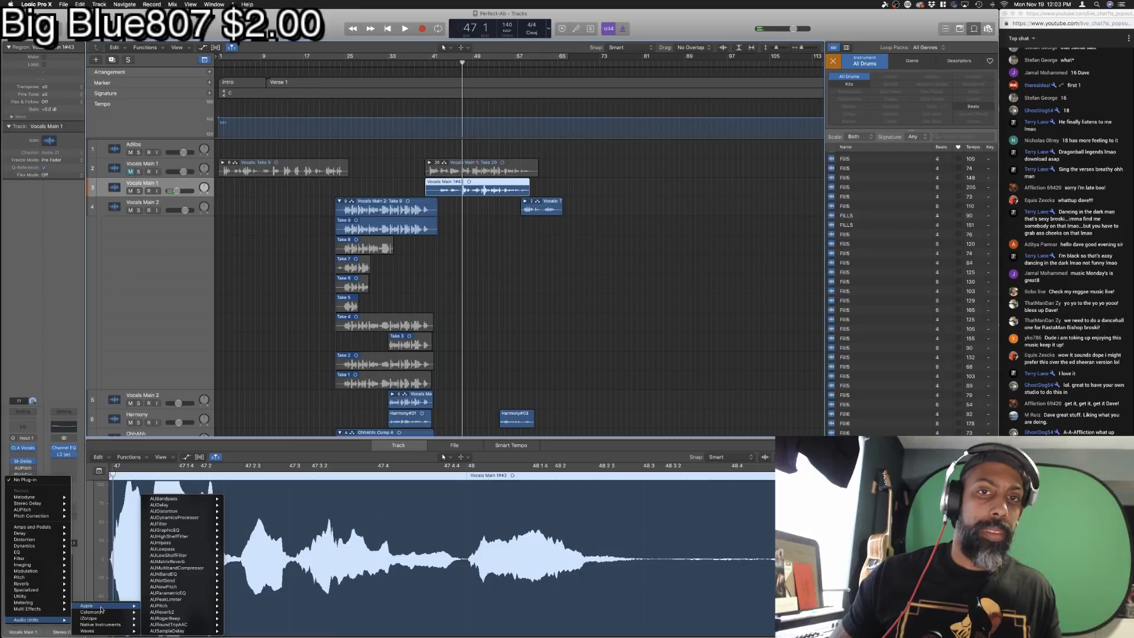
pyautogui.moveTo(65, 578)
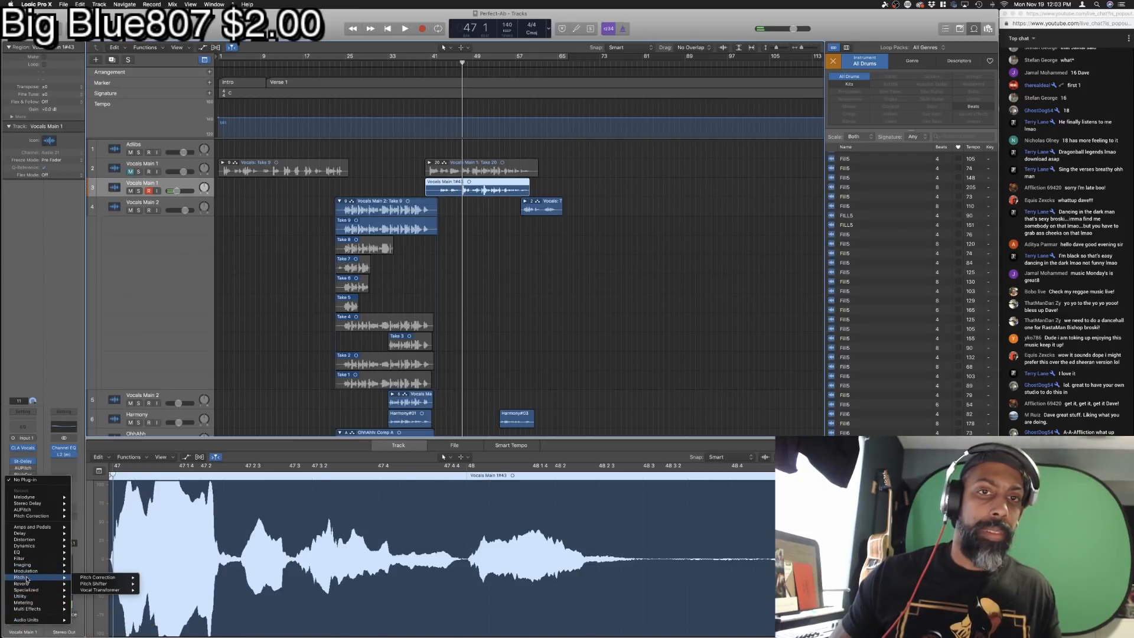
pyautogui.moveTo(100, 583)
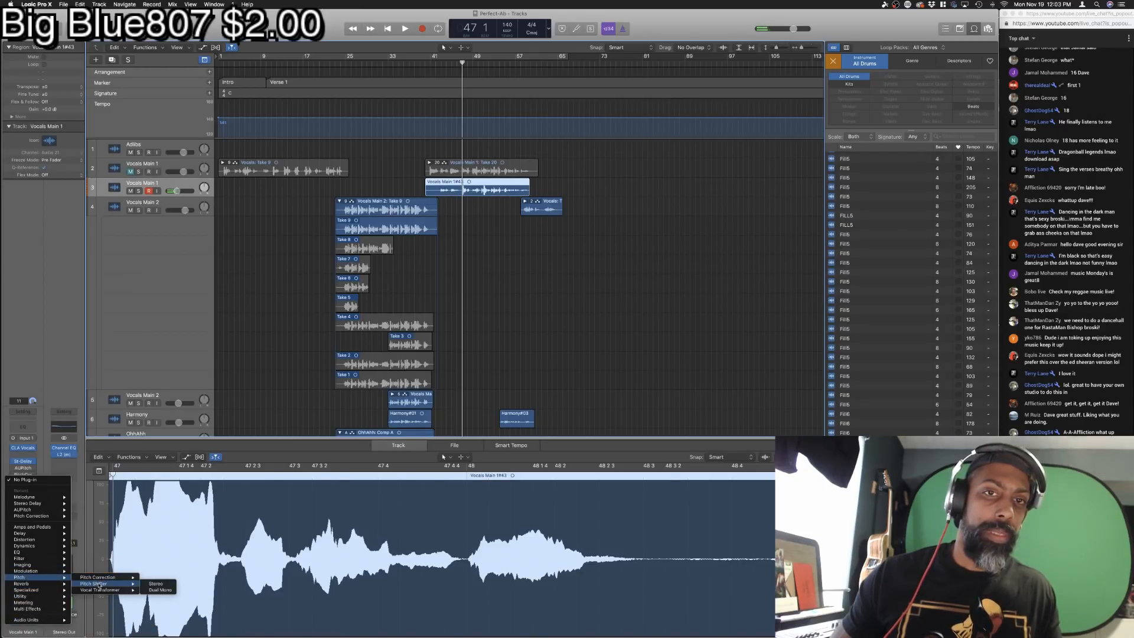
pyautogui.click(156, 584)
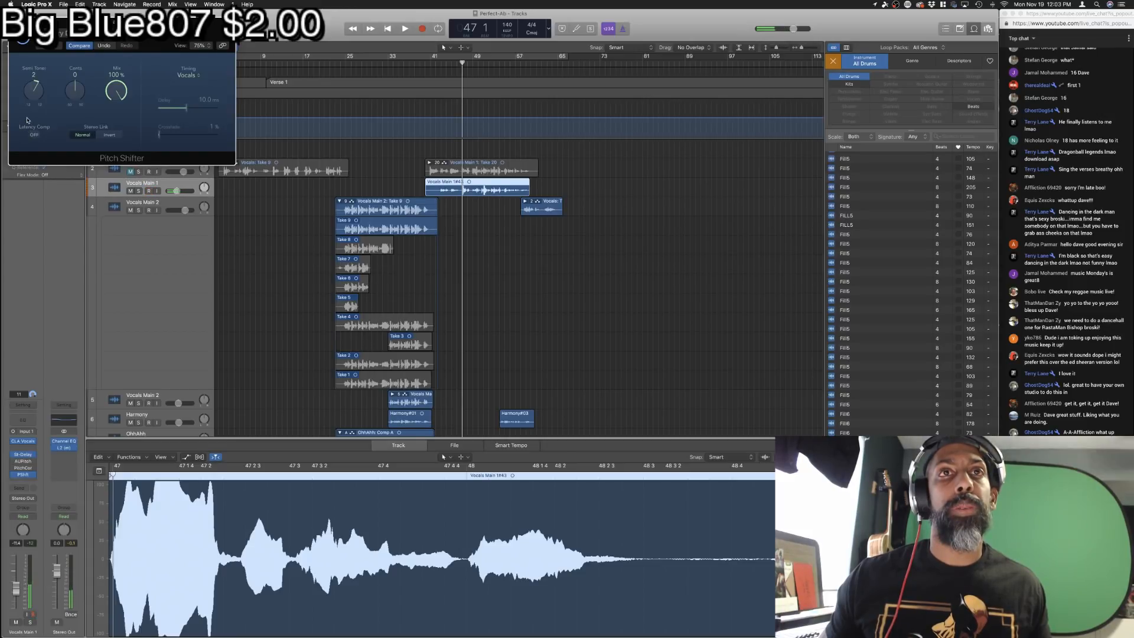
# Step: Play the pitch-shifted vocal from bar 47, and again from bar 46 after readjusting the Pitch Shifter to 2 semitones
pyautogui.press('space')
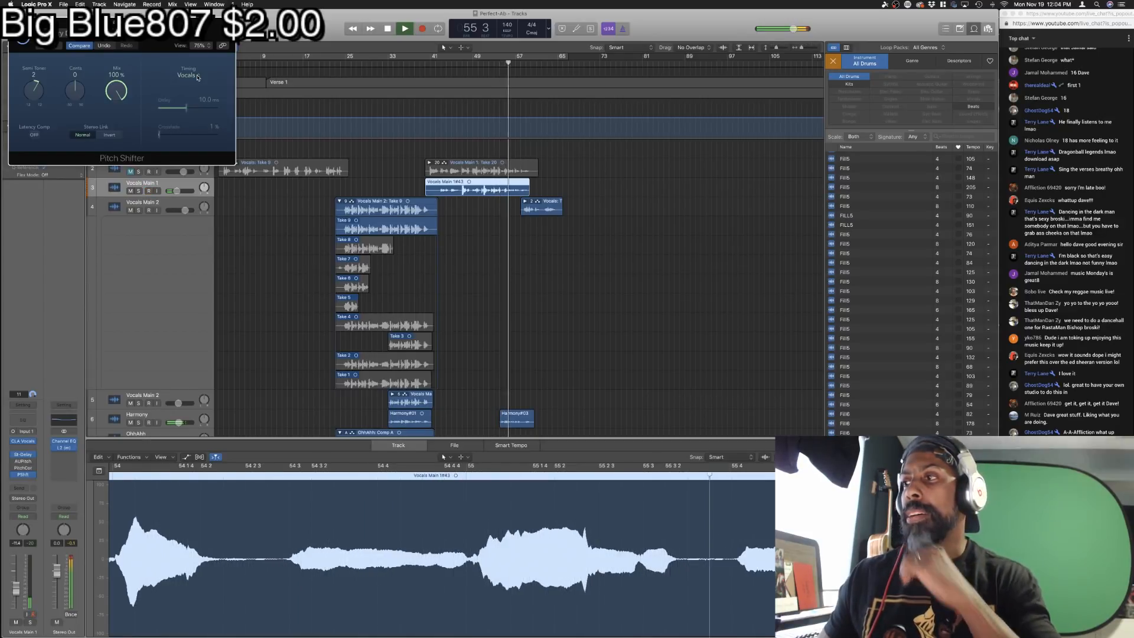
pyautogui.press('space')
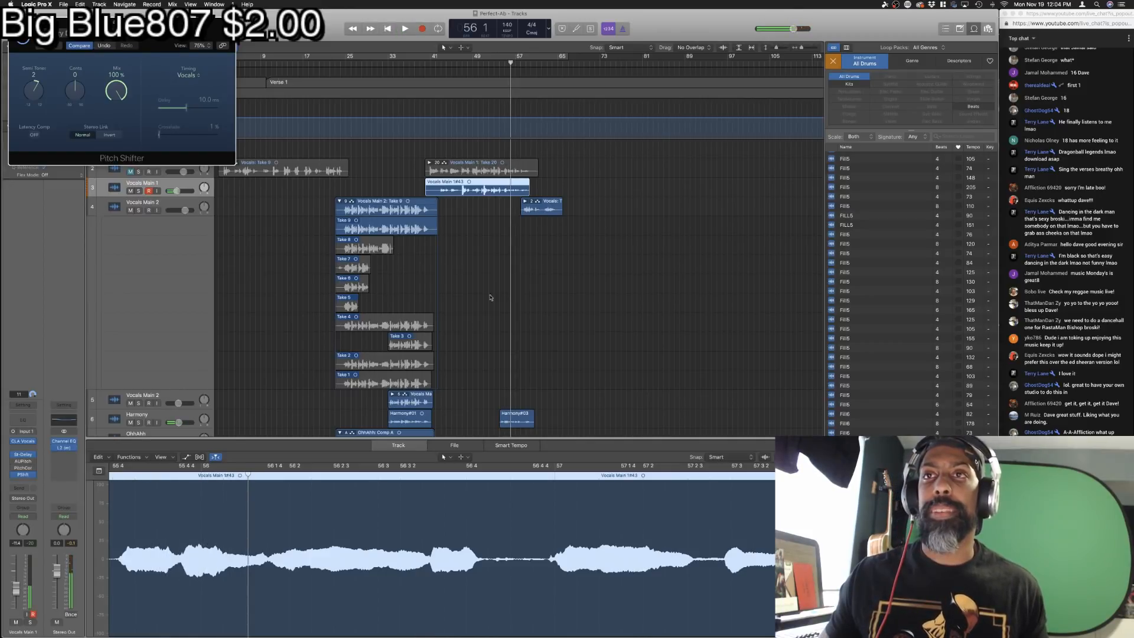
pyautogui.click(456, 62)
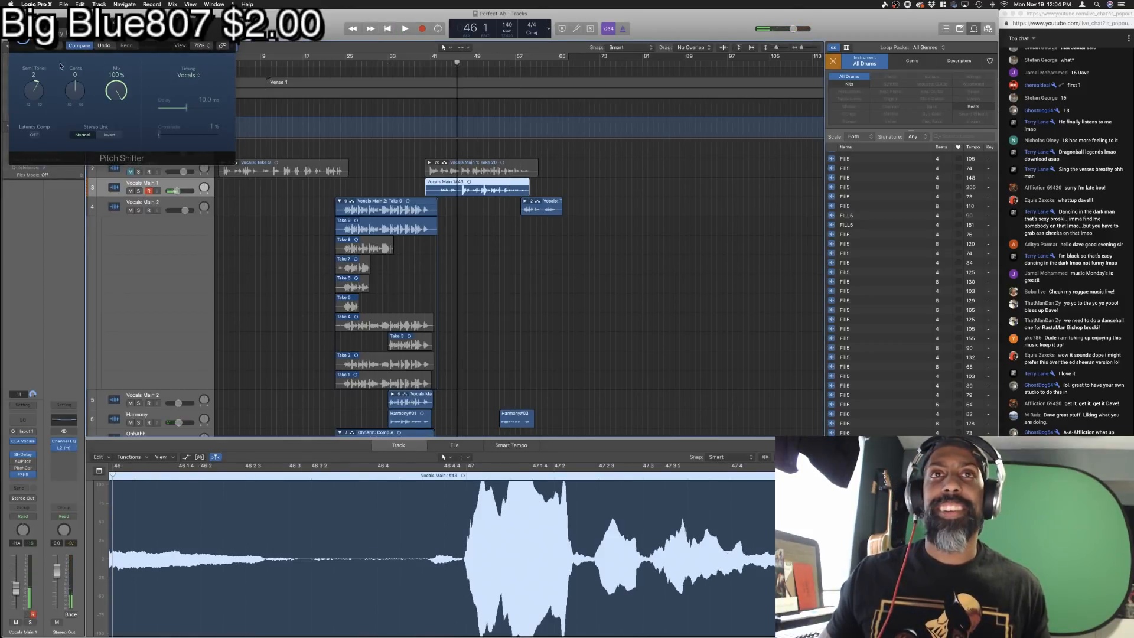
pyautogui.moveTo(33, 93); pyautogui.dragTo(32, 99)
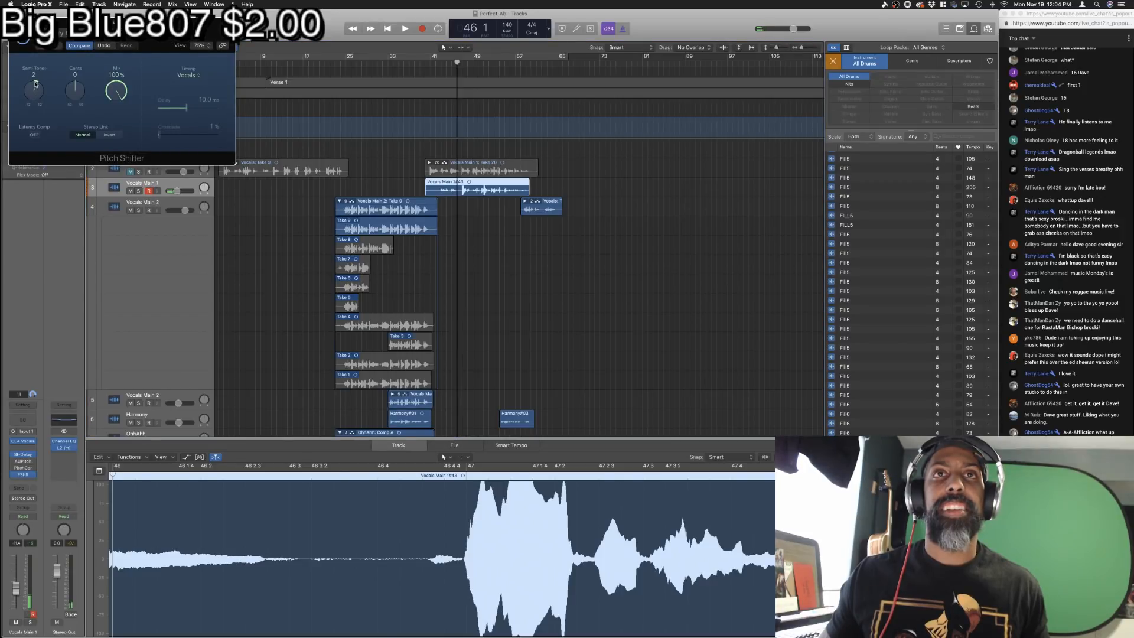
pyautogui.press('space')
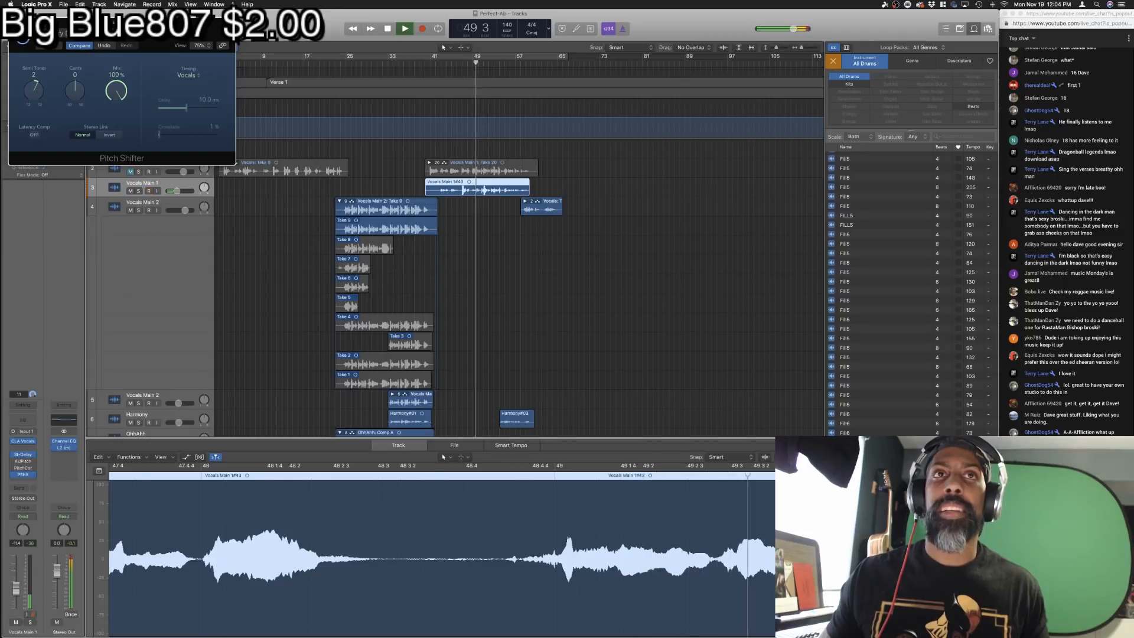
pyautogui.press('space')
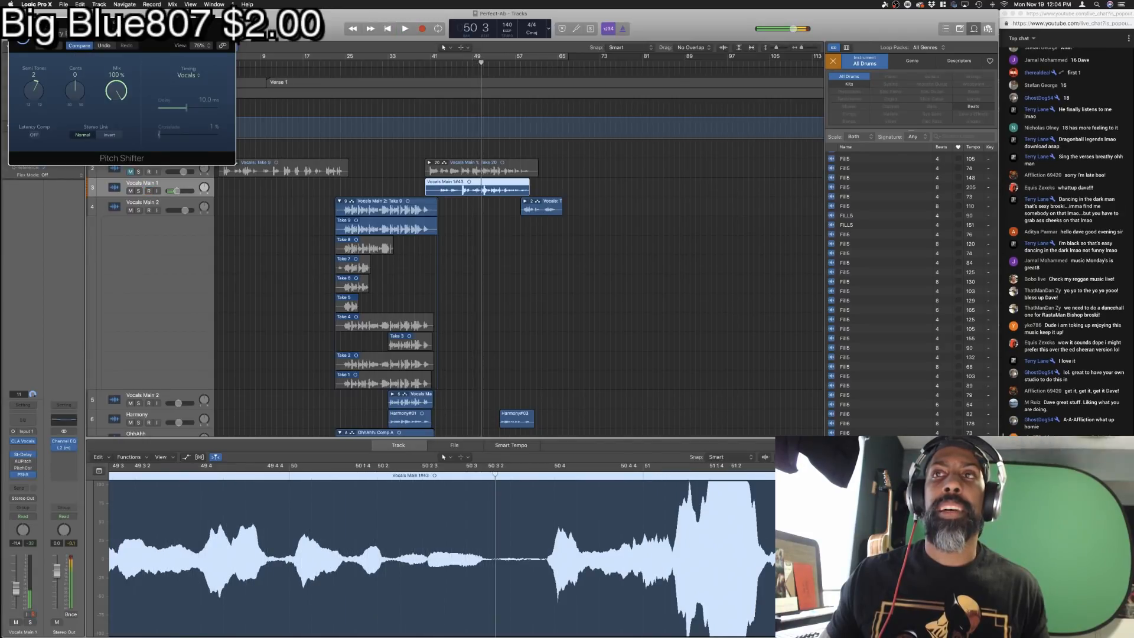
# Step: Close the Pitch Shifter window and remove the Pitch Shifter from track 3's audio effects
pyautogui.press('super+w')
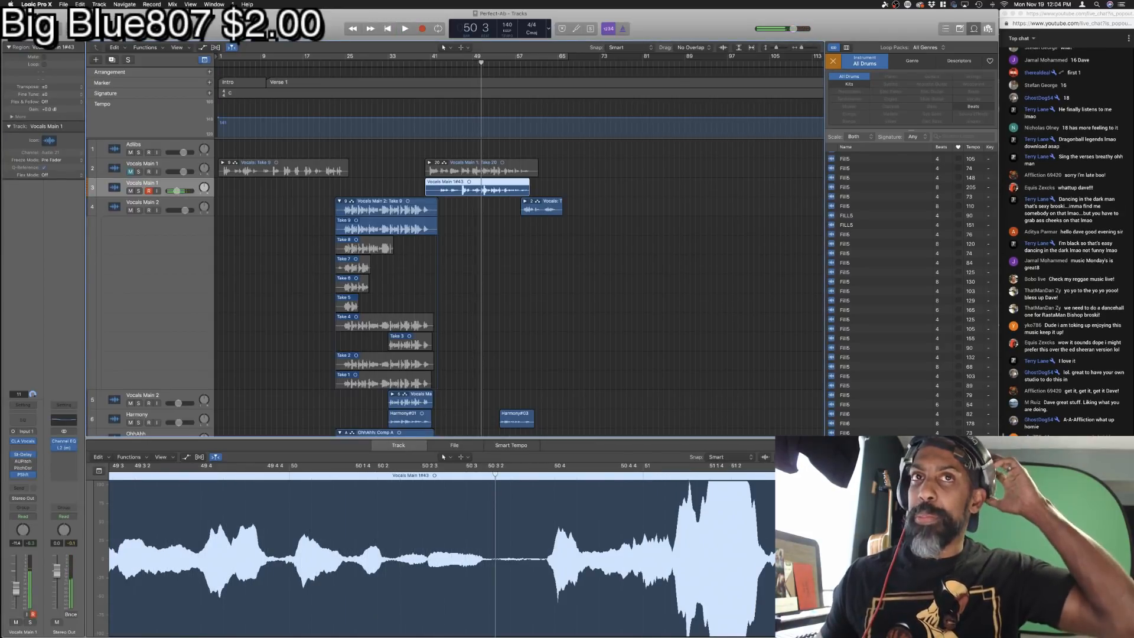
pyautogui.click(32, 476)
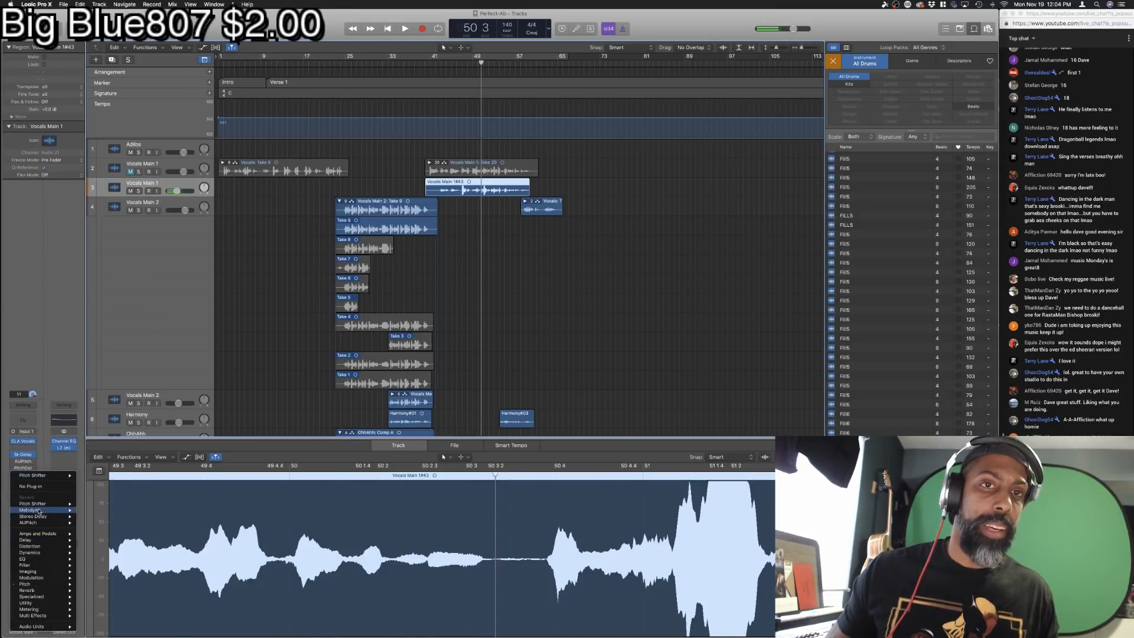
pyautogui.click(35, 488)
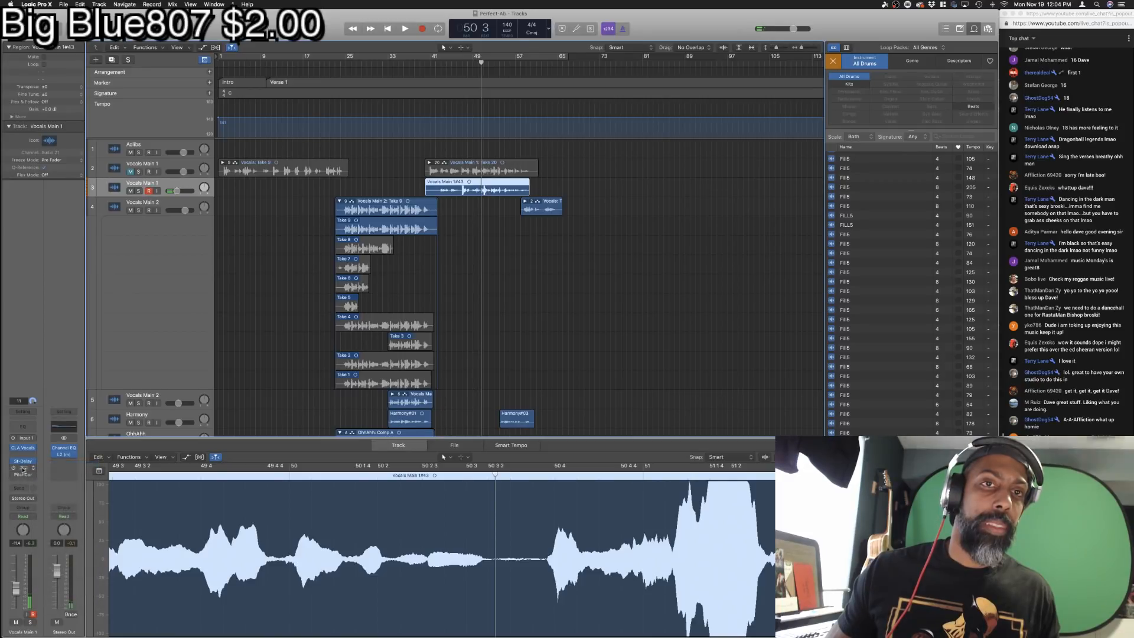
# Step: Open AUPitch on track 3 and readjust its pitch while playing the vocal from around bars 49 and 46
pyautogui.click(23, 470)
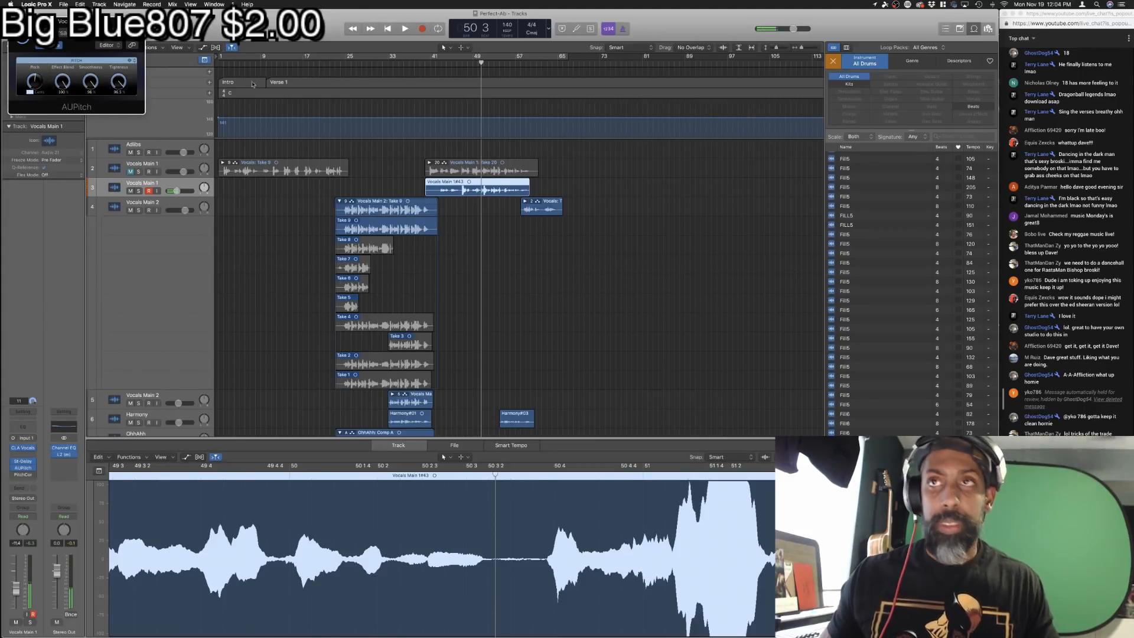
pyautogui.click(475, 67)
pyautogui.press('space')
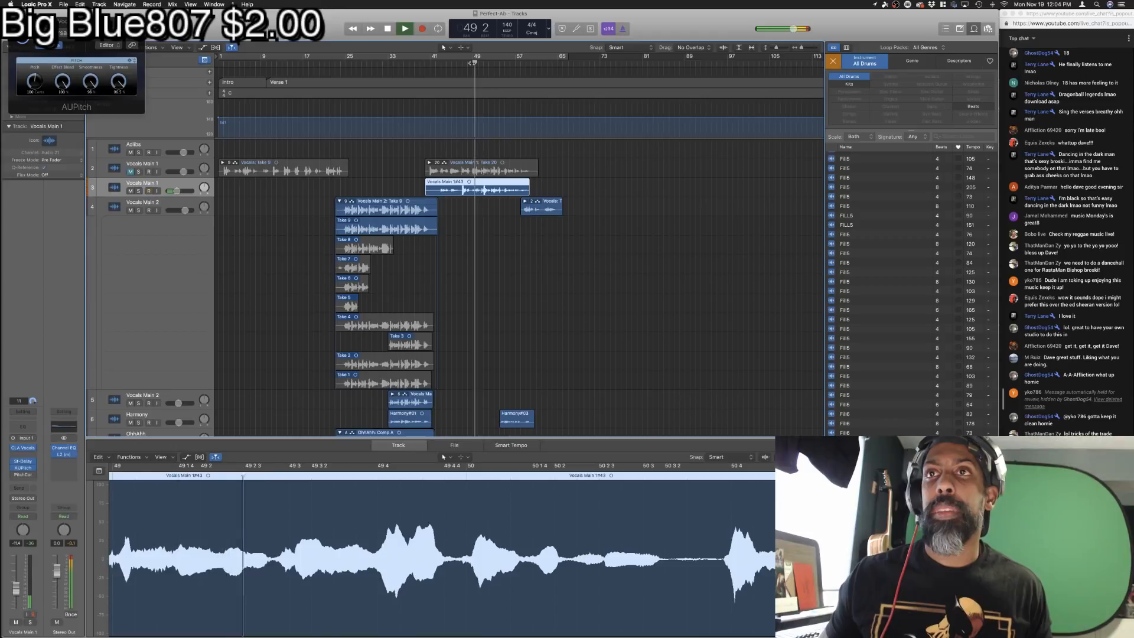
pyautogui.click(457, 65)
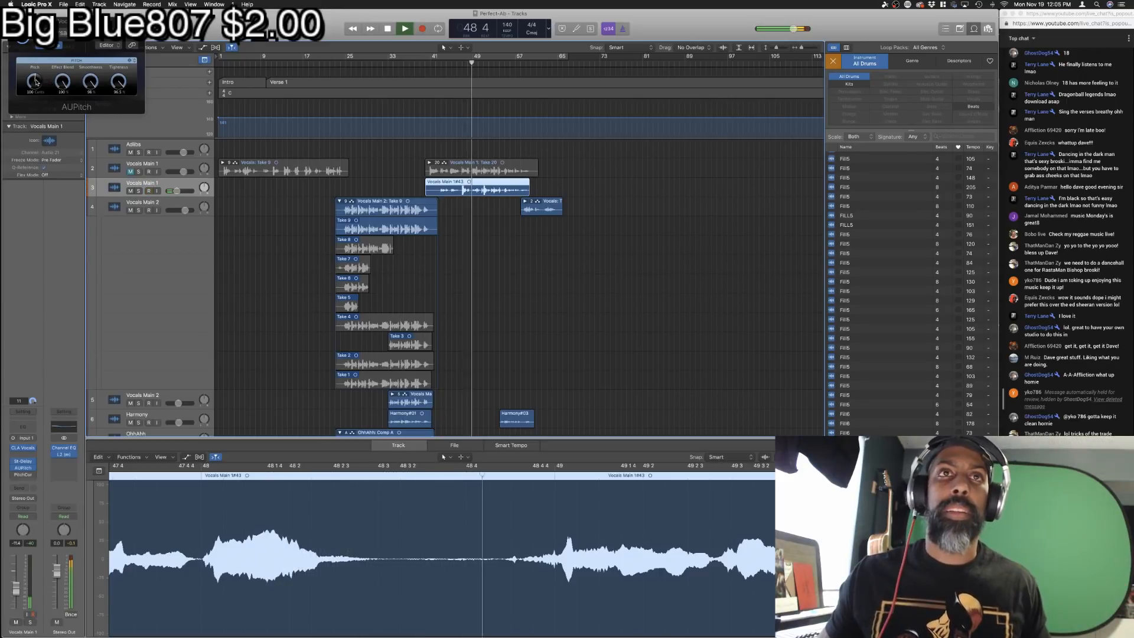
pyautogui.moveTo(36, 82); pyautogui.dragTo(36, 81)
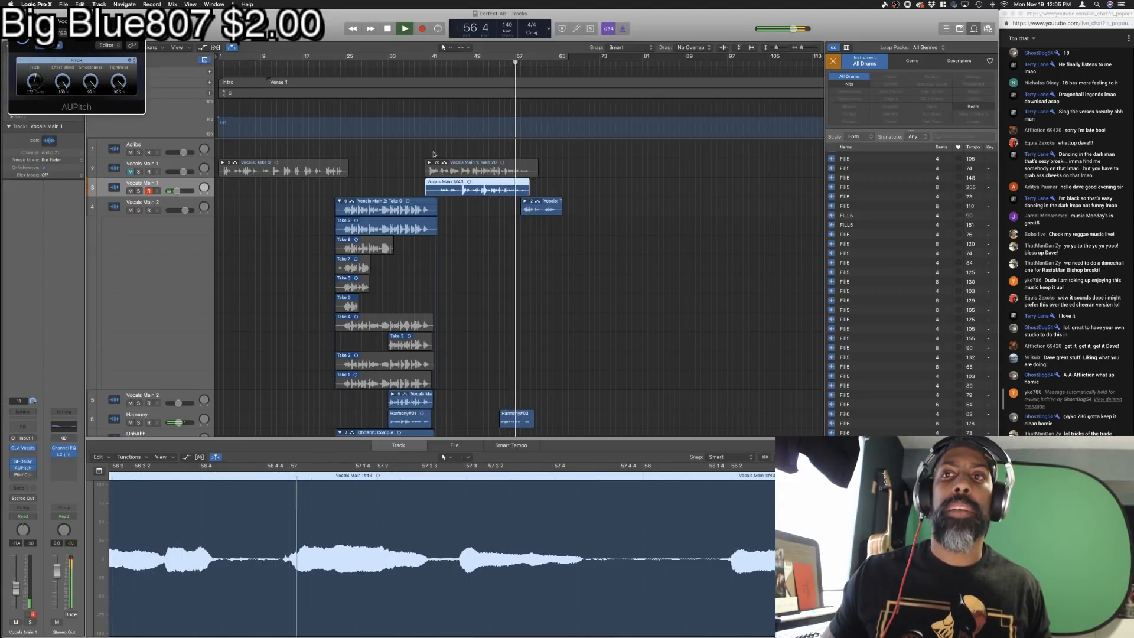
# Step: Mute the Harmony region that starts around bar 54 and stop playback
pyautogui.scroll(-5, 494, 264)
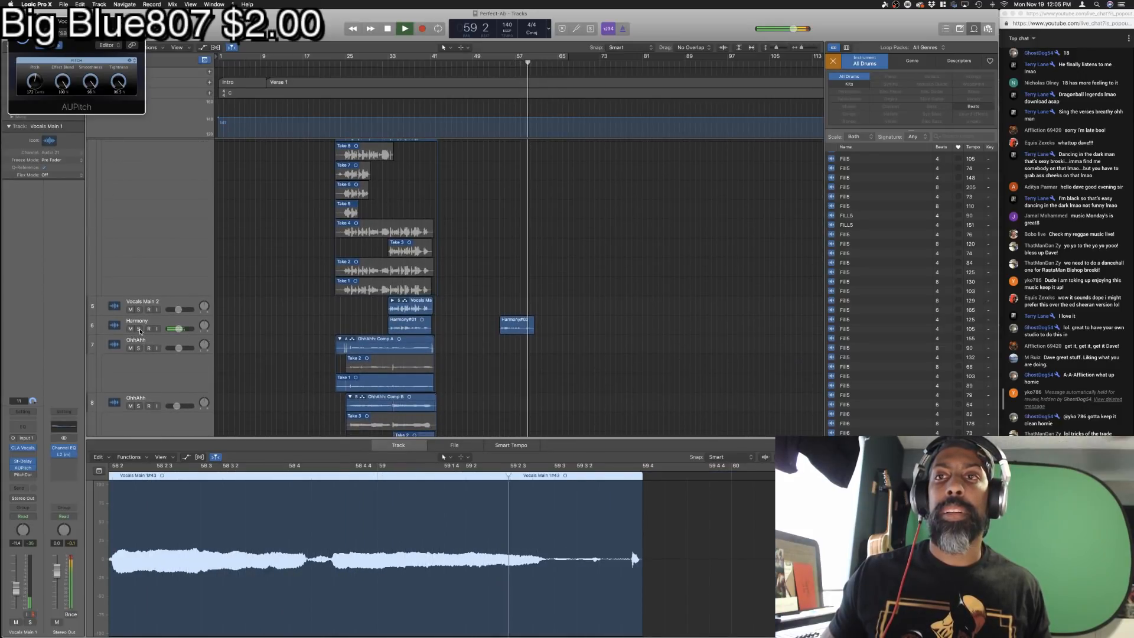
pyautogui.click(519, 324)
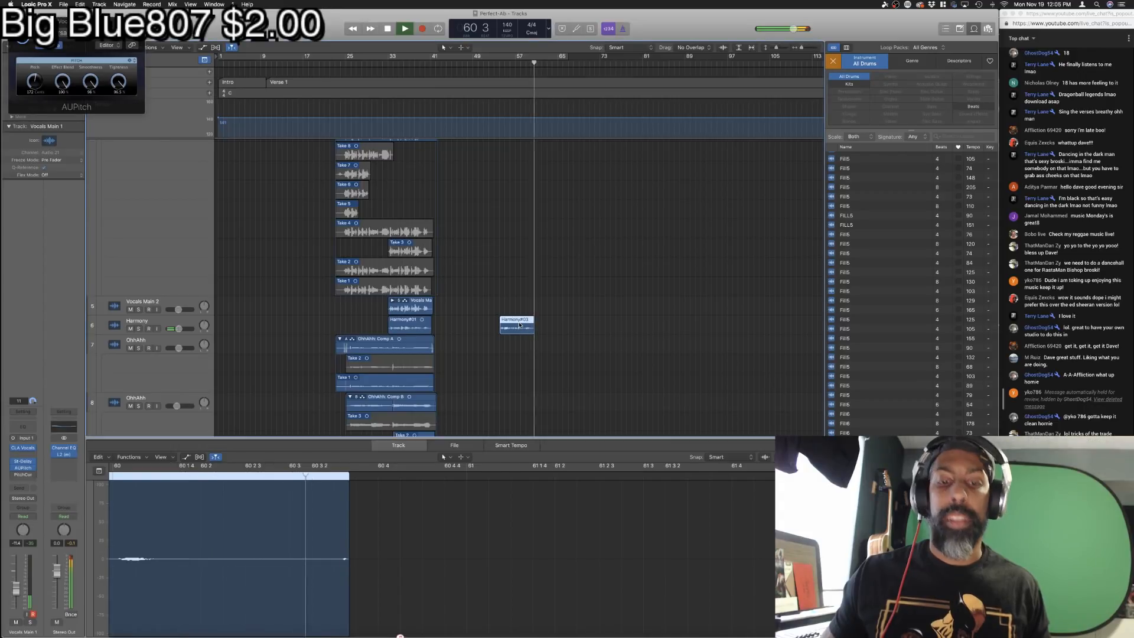
pyautogui.hotkey('ctrl', 'm')
pyautogui.press('space')
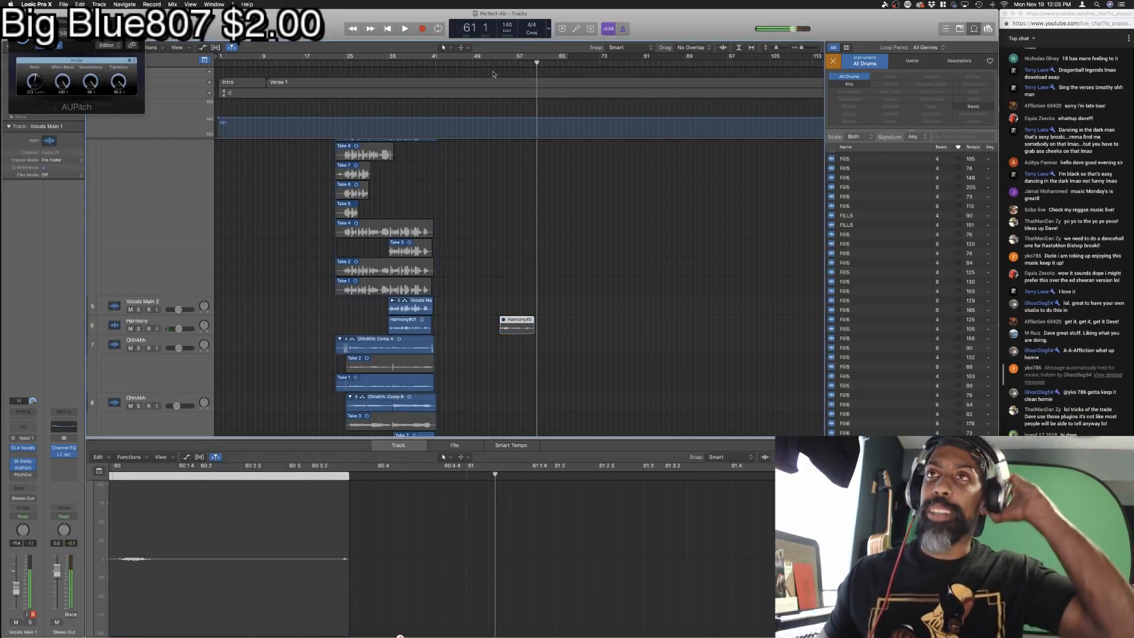
# Step: Play the AUPitch-processed vocal on track 3 again from around bar 46, and stop at bar 48
pyautogui.scroll(5, 508, 202)
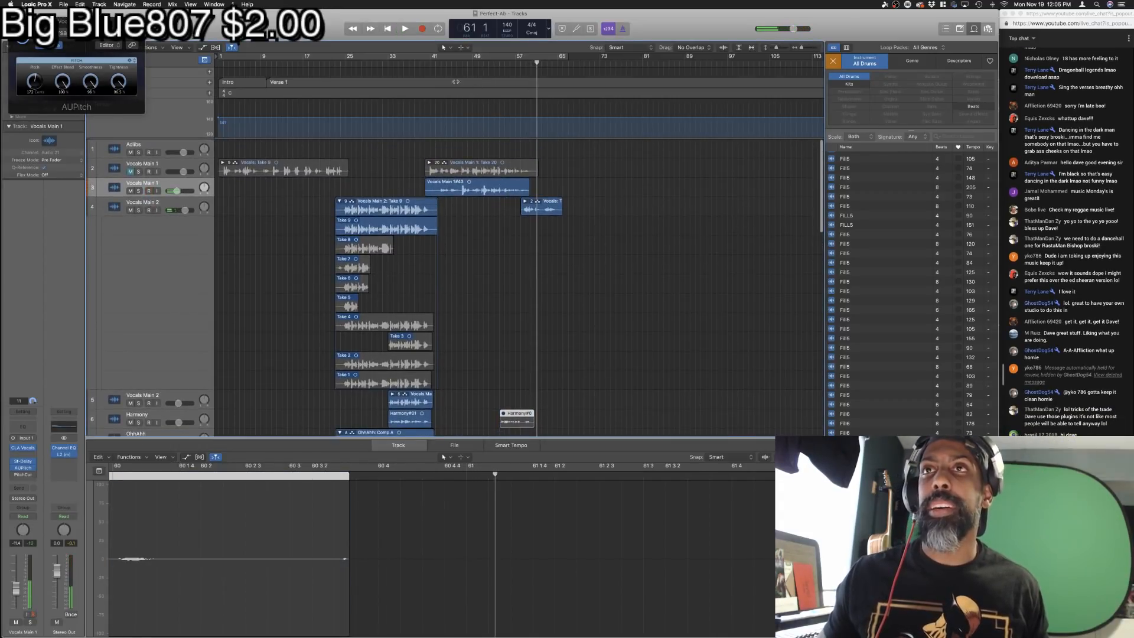
pyautogui.click(456, 62)
pyautogui.press('space')
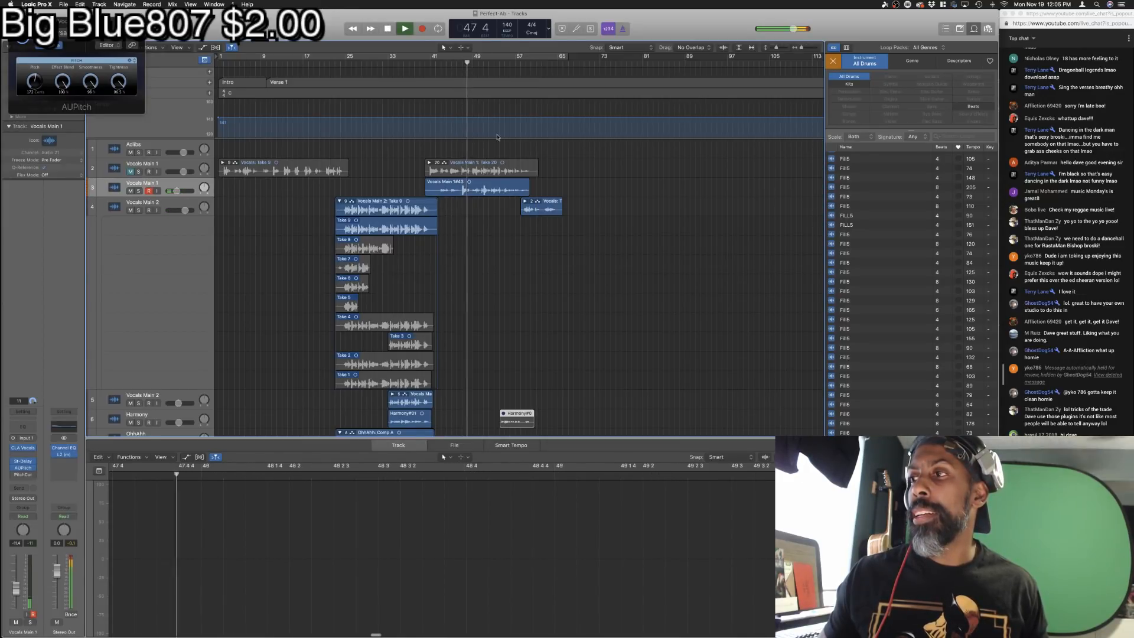
pyautogui.press('space')
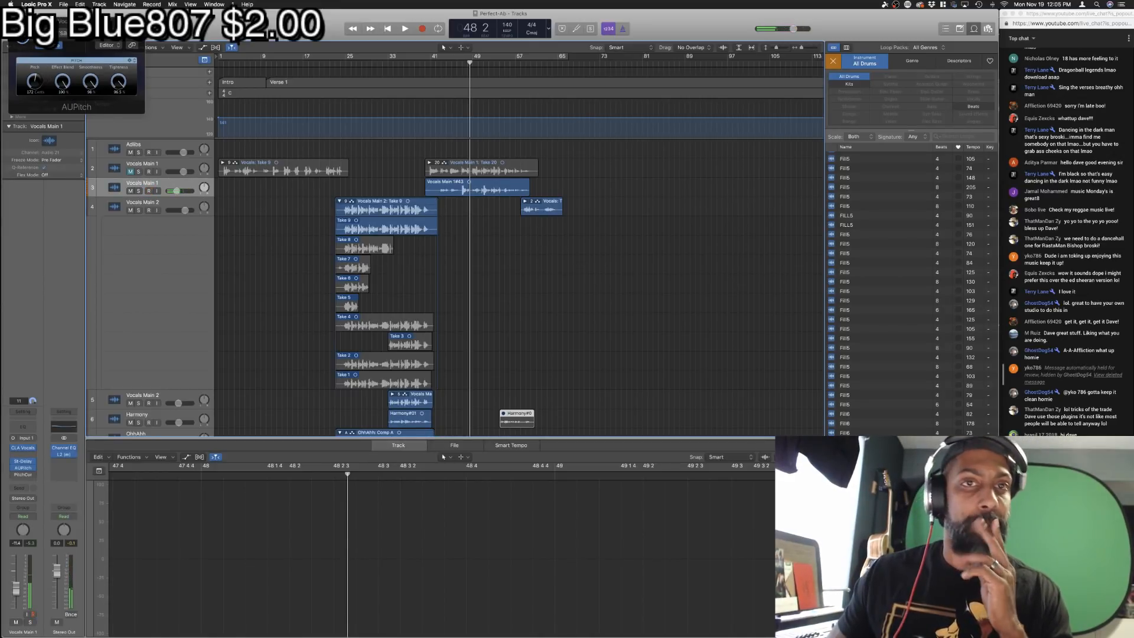
# Step: Delete the Vocals Main 1#43 region and its audio file from track 3, and unmute the first Vocals Main 1 track
pyautogui.click(14, 21)
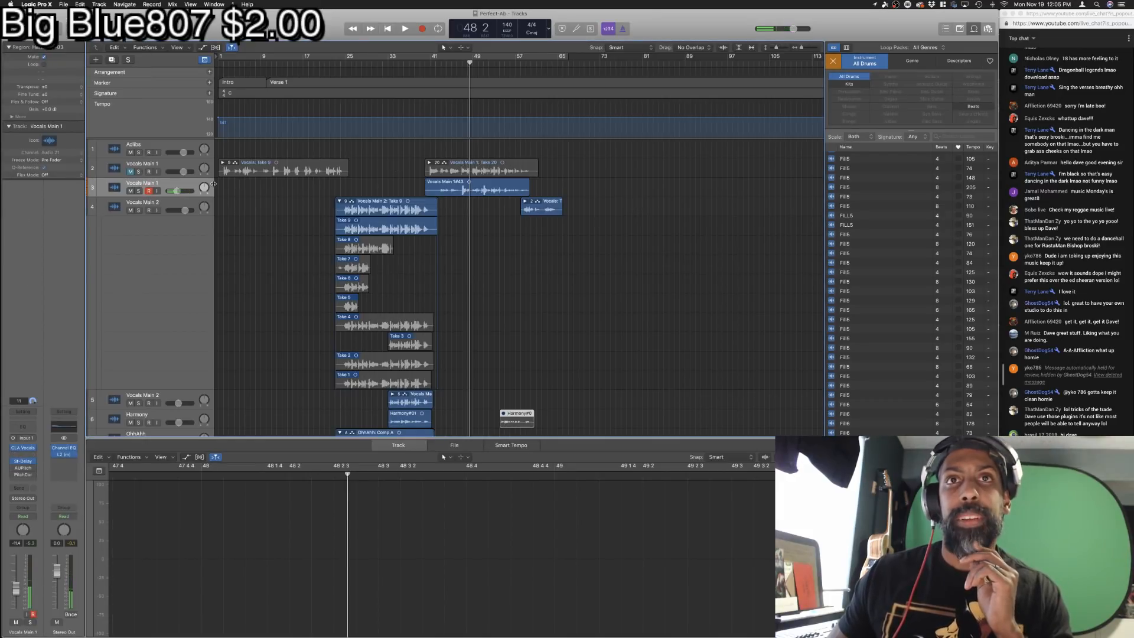
pyautogui.click(438, 187)
pyautogui.press('Delete')
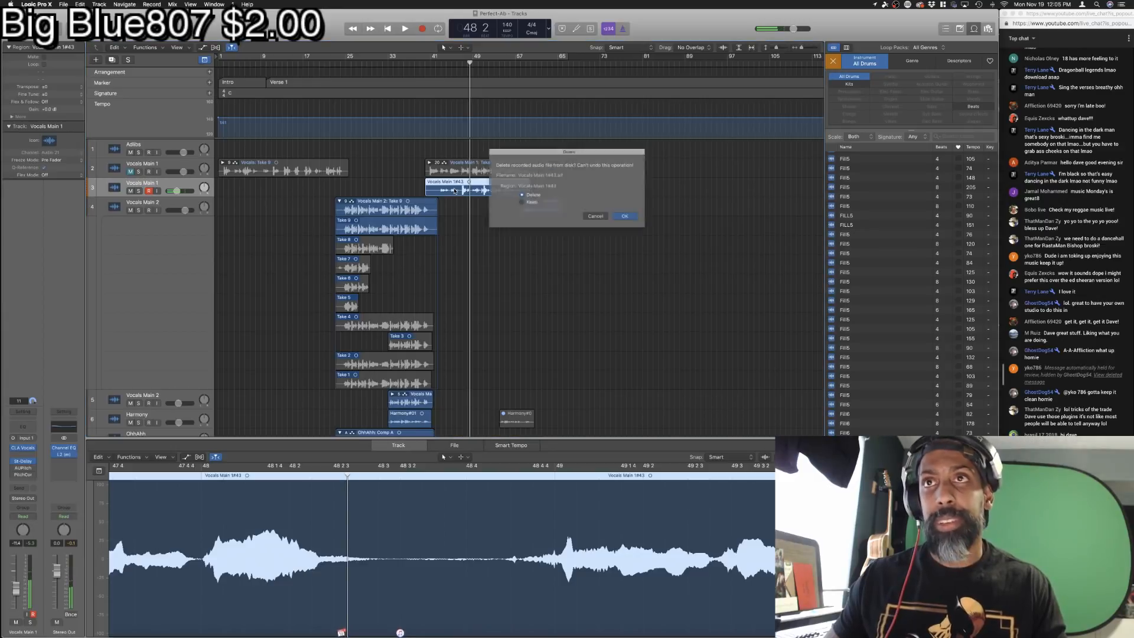
pyautogui.click(630, 219)
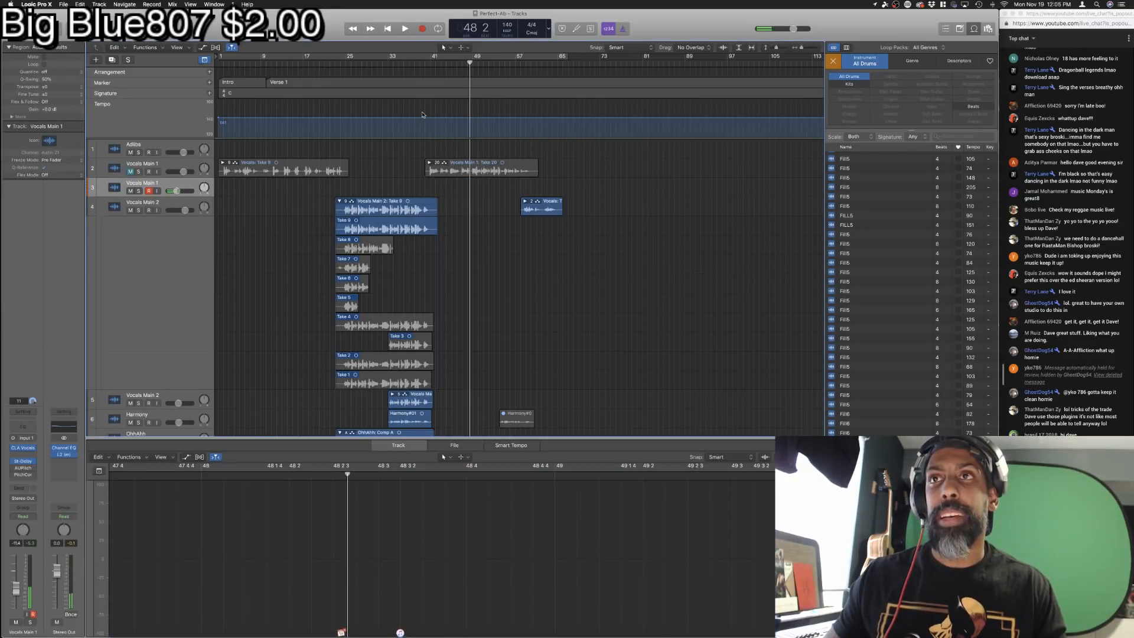
pyautogui.click(130, 171)
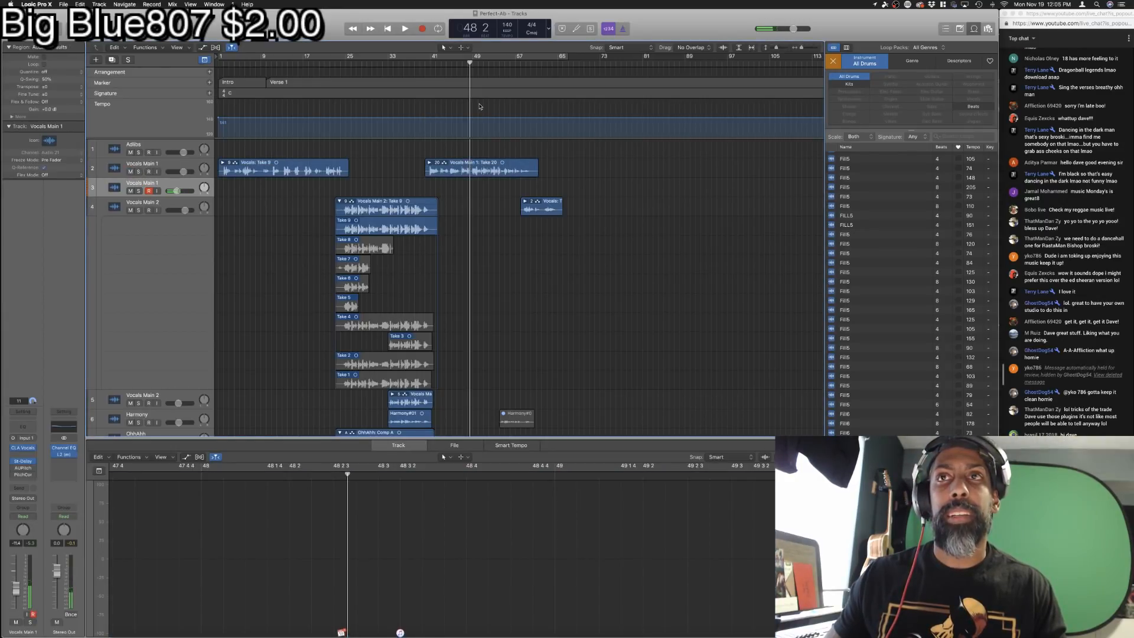
# Step: Try deleting the empty second Vocals Main 1 track, undo the deletion, and play the song from bar 41
pyautogui.click(430, 63)
pyautogui.press('Delete')
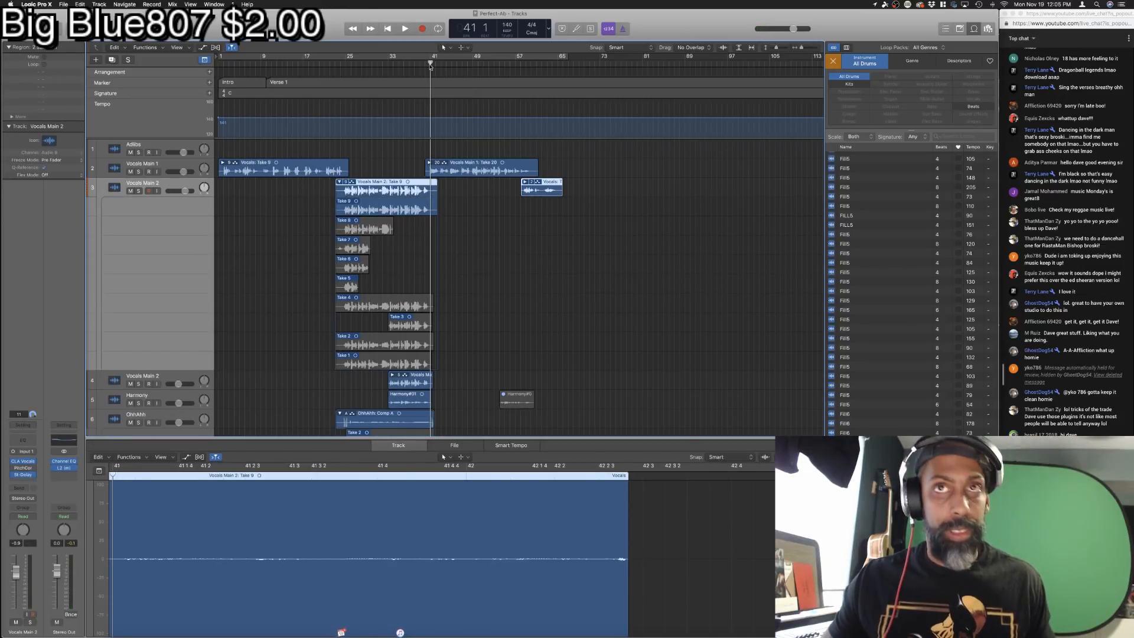
pyautogui.press('super+z')
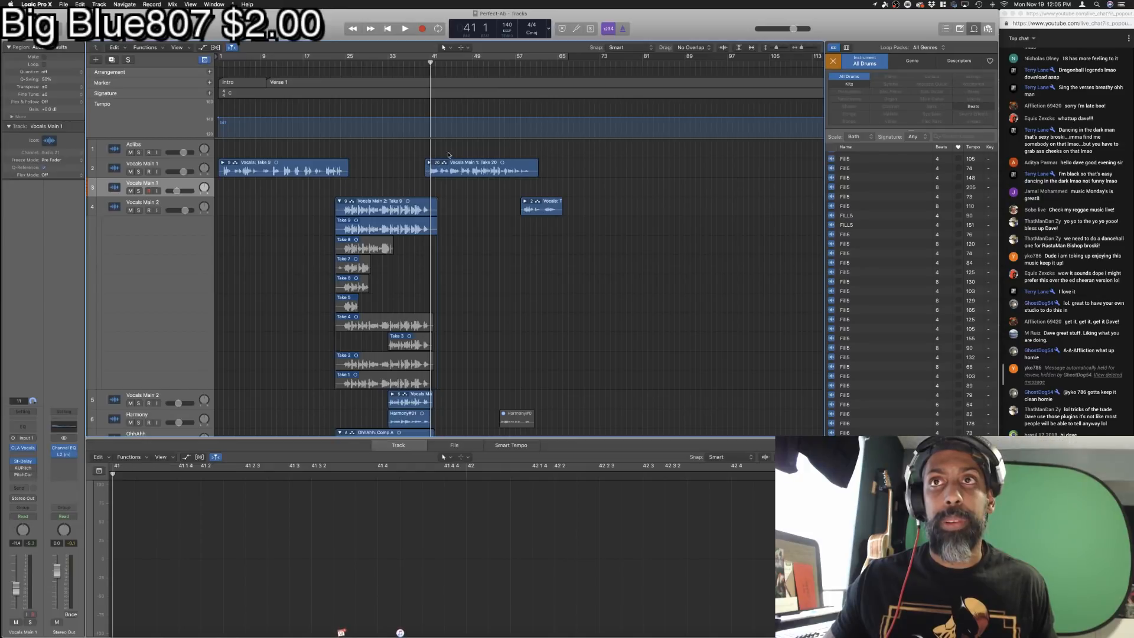
pyautogui.press('space')
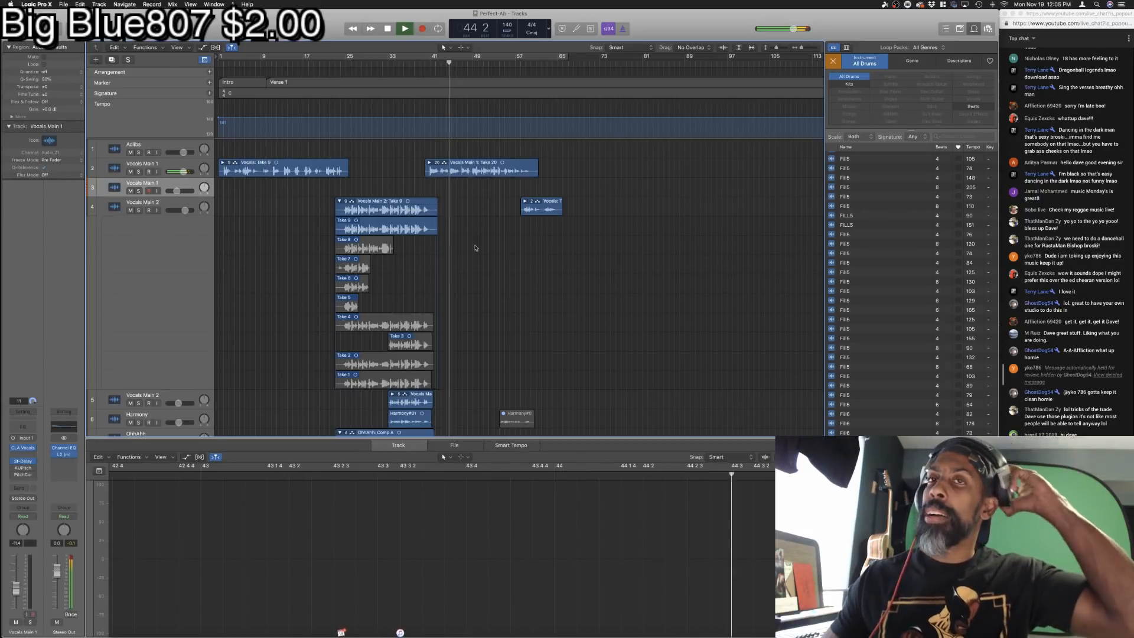
# Step: Collapse the take folder on the first Vocals Main 2 track and play the song from bar 1, reviewing the instrument tracks
pyautogui.click(339, 200)
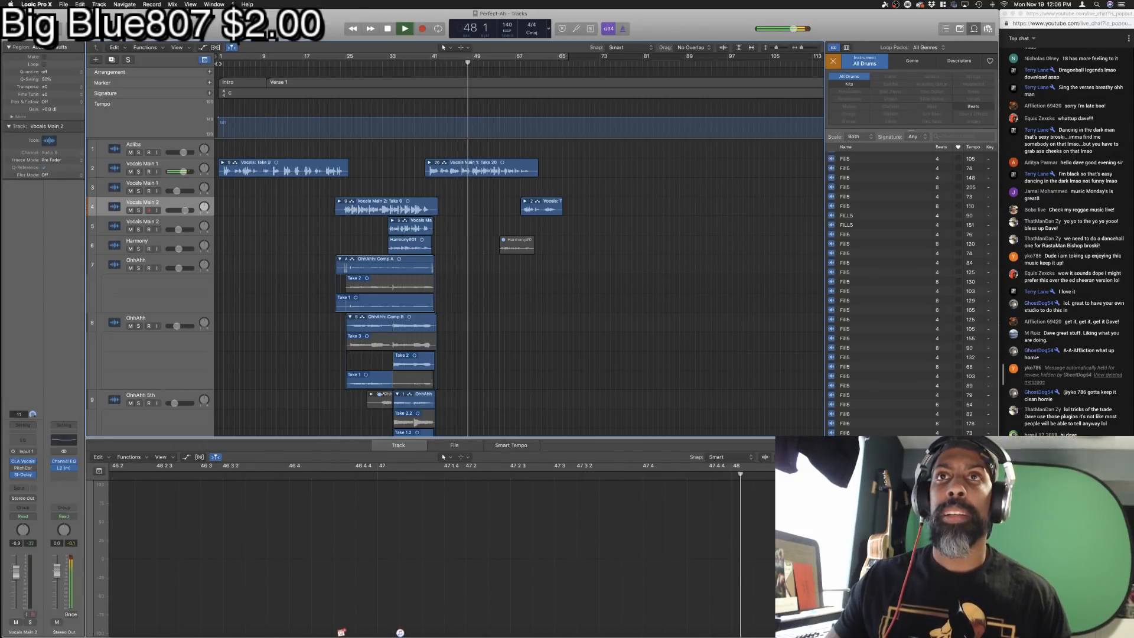
pyautogui.click(218, 63)
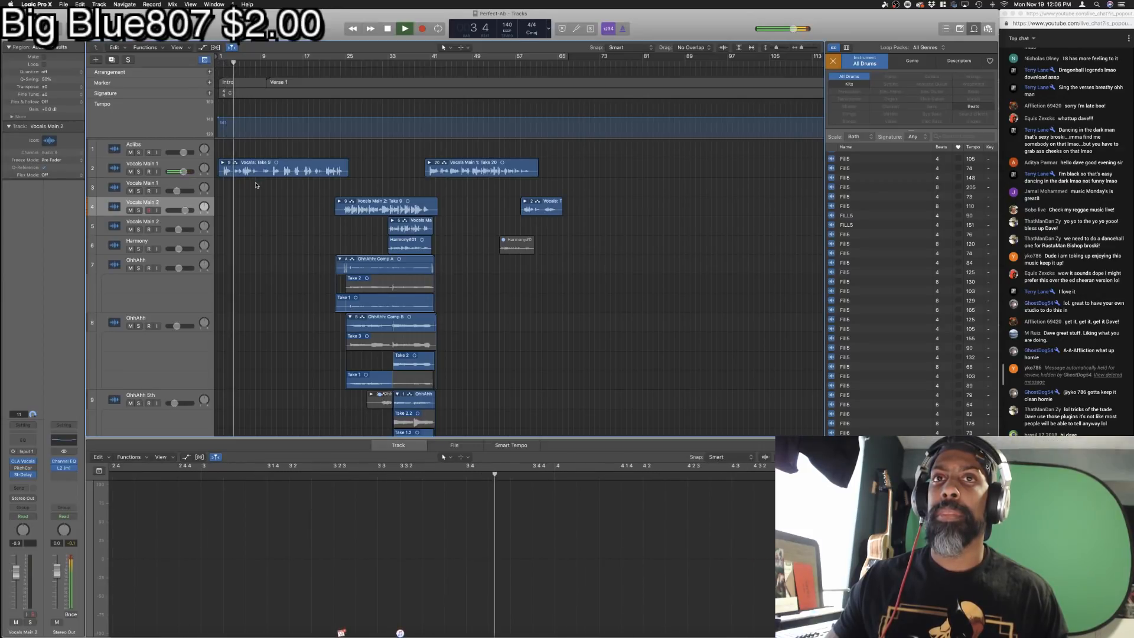
pyautogui.scroll(-10, 292, 276)
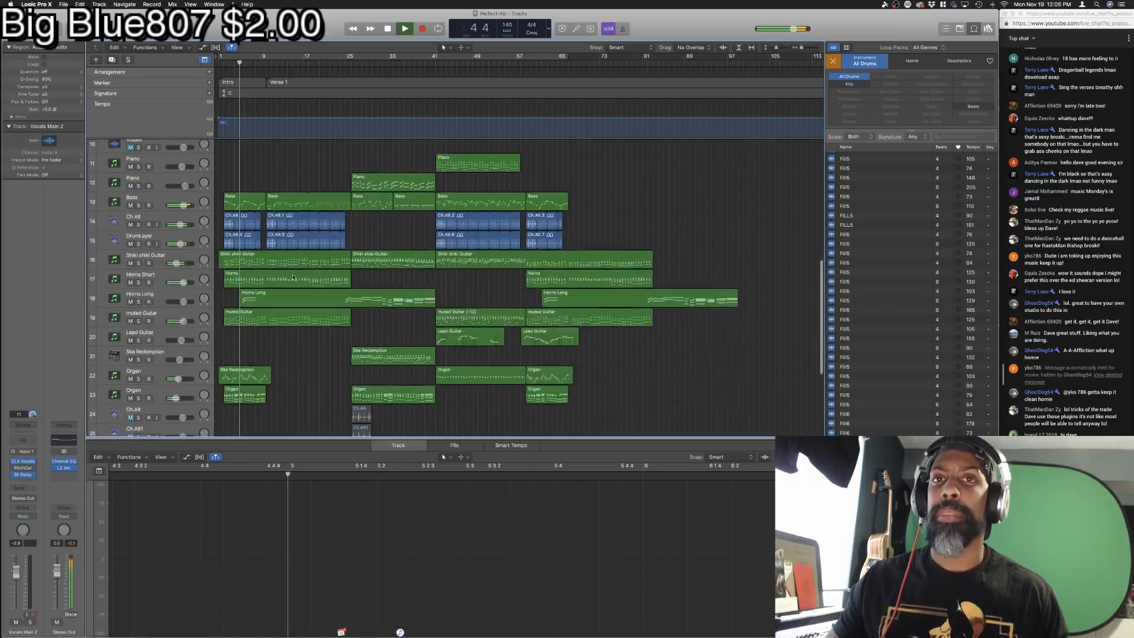
pyautogui.scroll(-1, 292, 276)
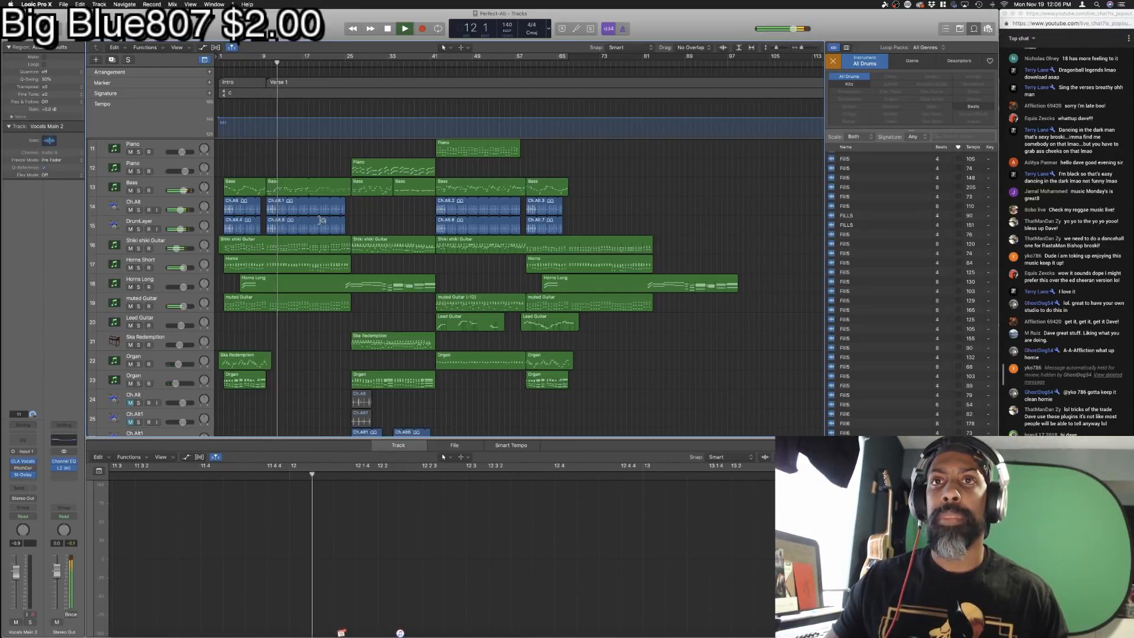
pyautogui.scroll(6, 322, 220)
pyautogui.scroll(5, 322, 220)
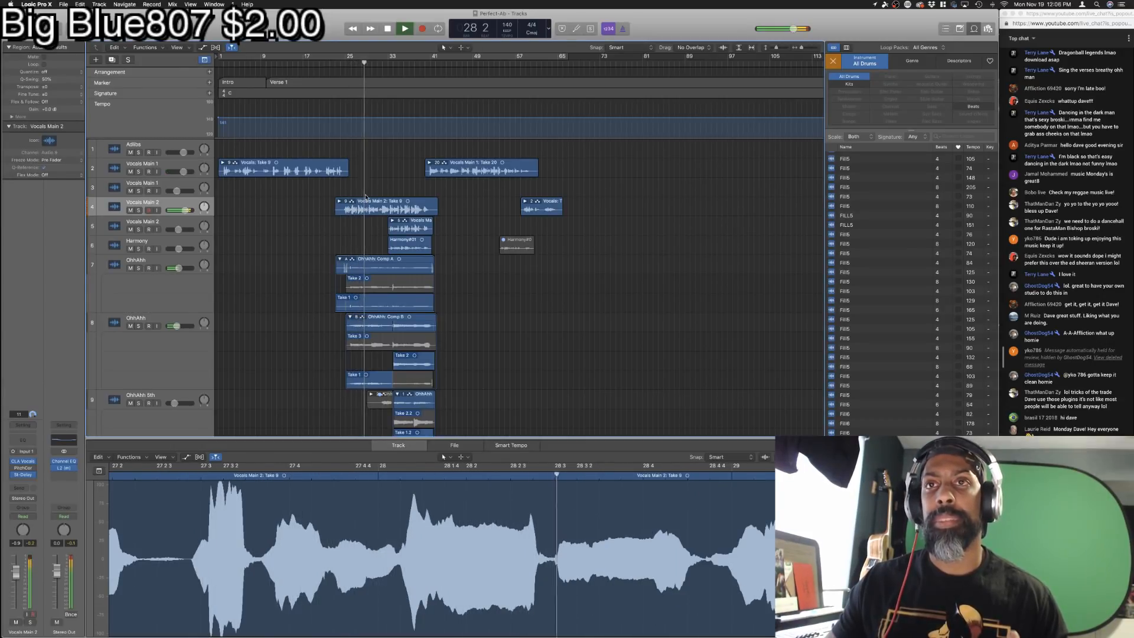
# Step: Collapse the OhhAhh Comp A and OhhAhh Comp B take folders, and stop playback around bar 60
pyautogui.click(340, 259)
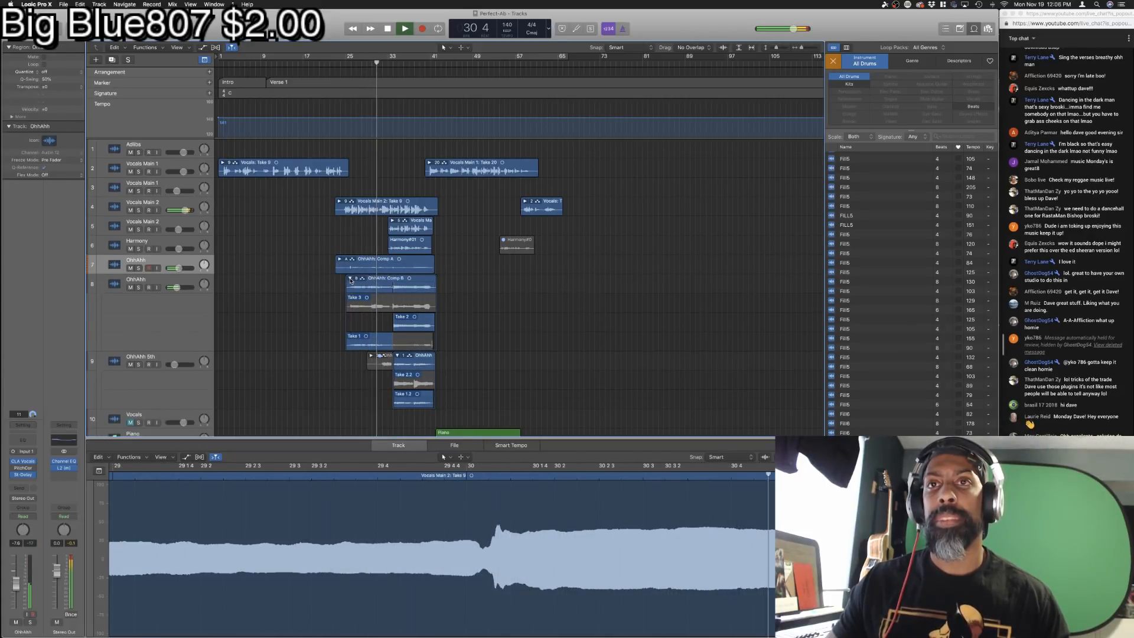
pyautogui.click(350, 278)
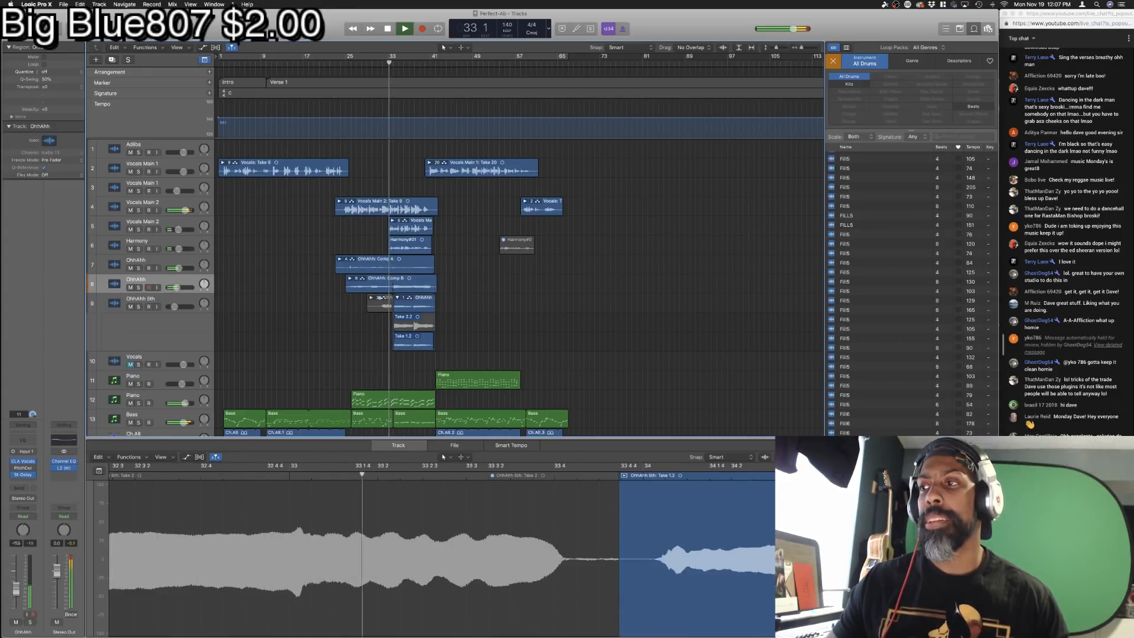
pyautogui.click(1059, 598)
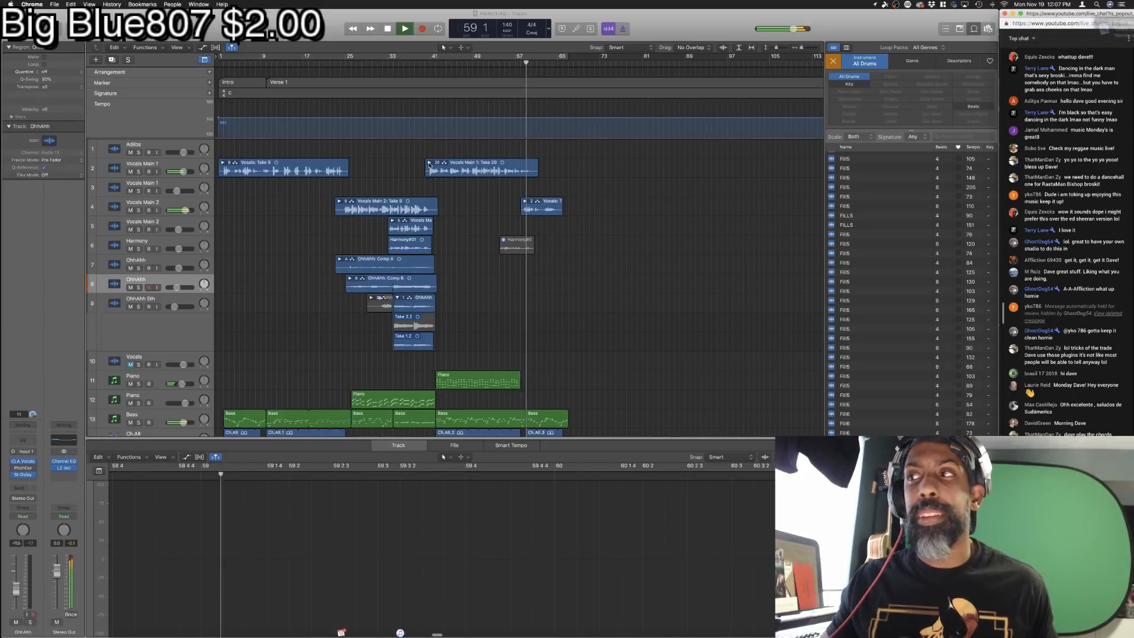
pyautogui.click(549, 180)
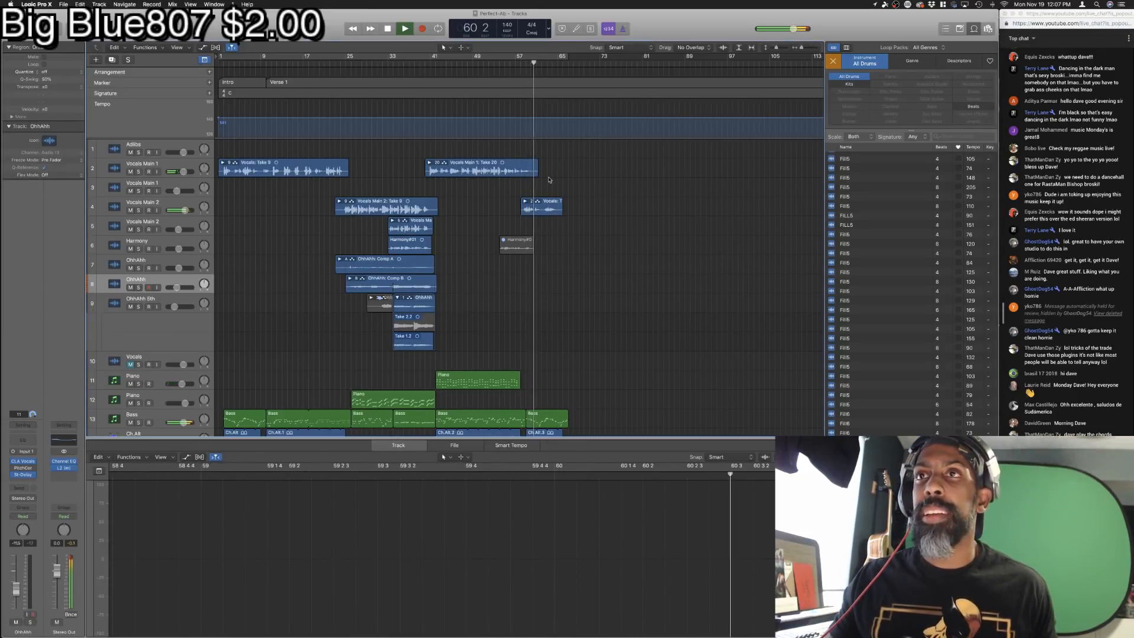
# Step: Try recording from around bar 40 with the second OhhAhh track selected, and stop
pyautogui.click(427, 65)
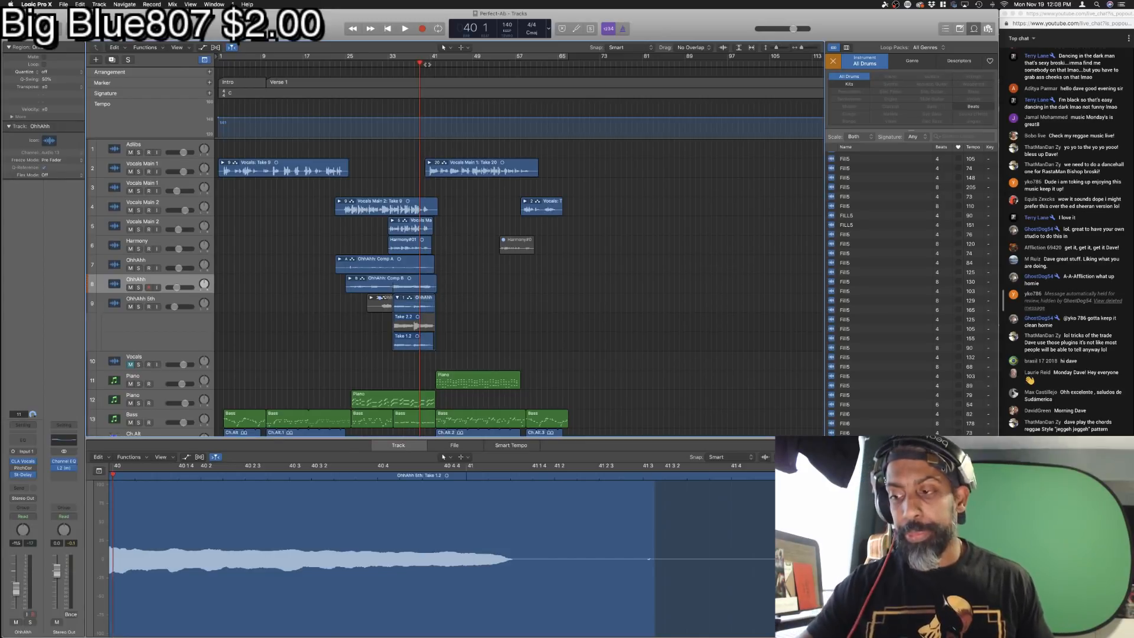
pyautogui.press('r')
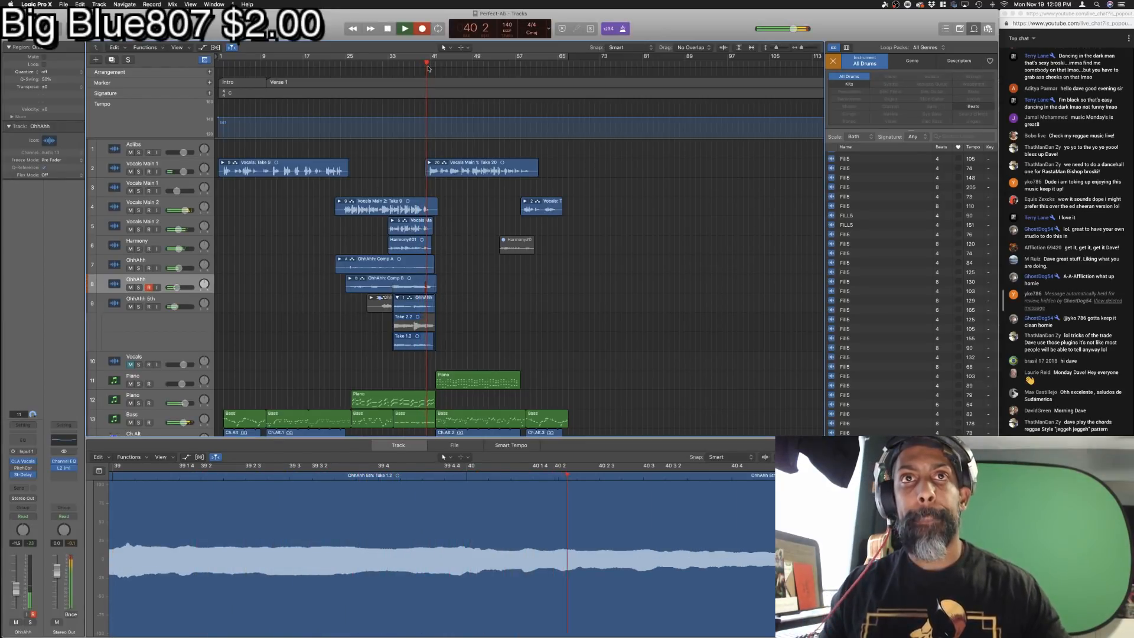
pyautogui.press('space')
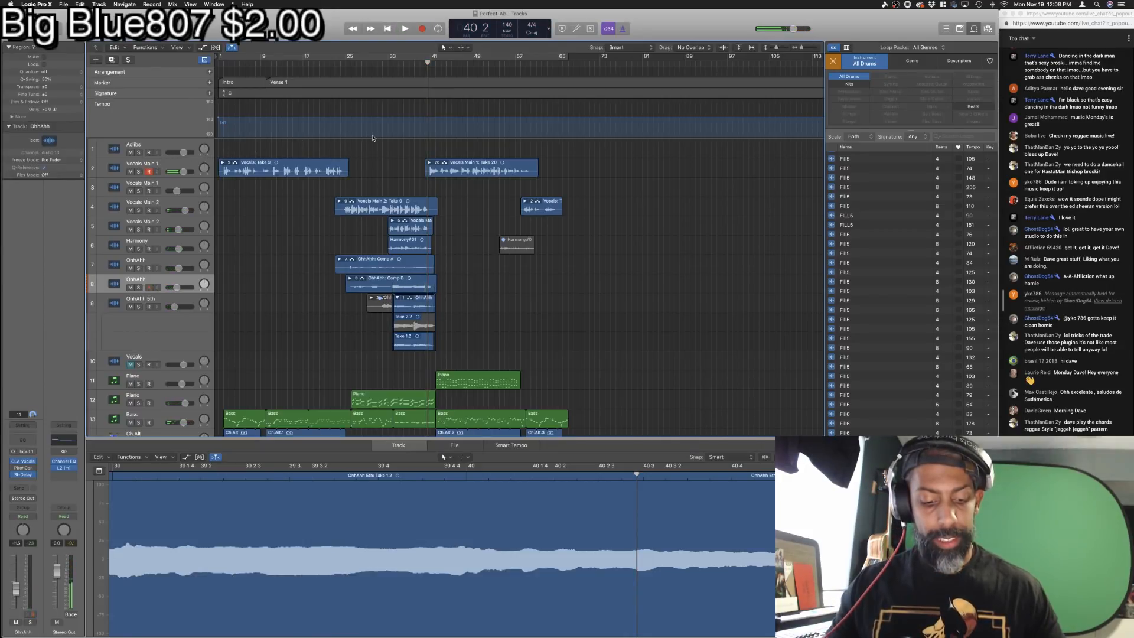
# Step: Try recording a new lead take on the first Vocals Main 1 track from around bar 40 to 48, and return to bar 41
pyautogui.press(',')
pyautogui.press('r')
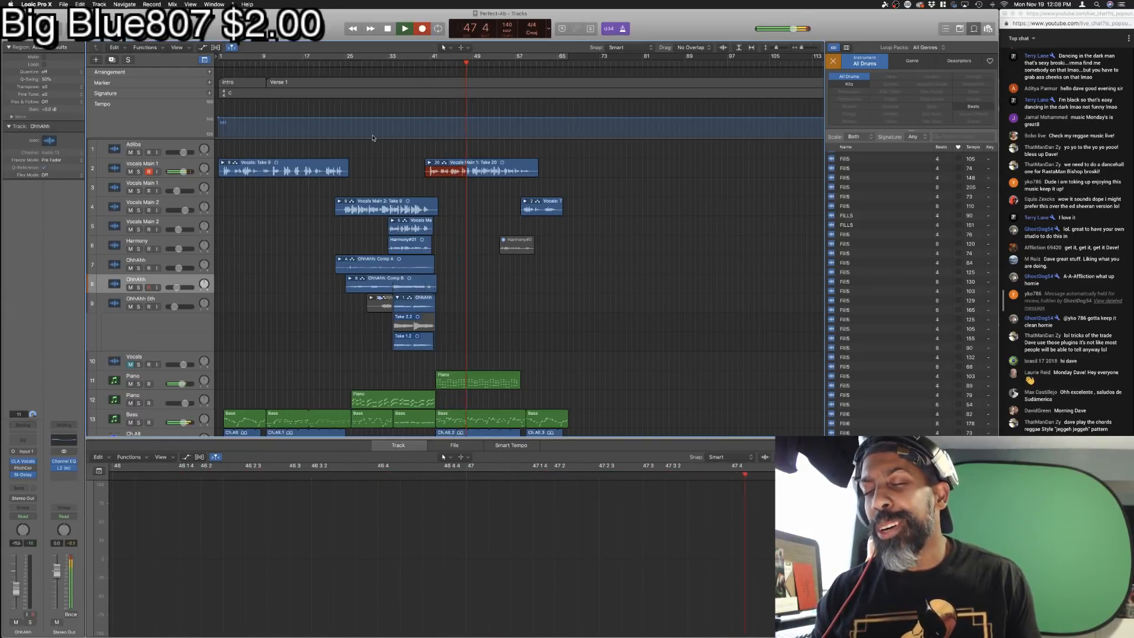
pyautogui.press('space')
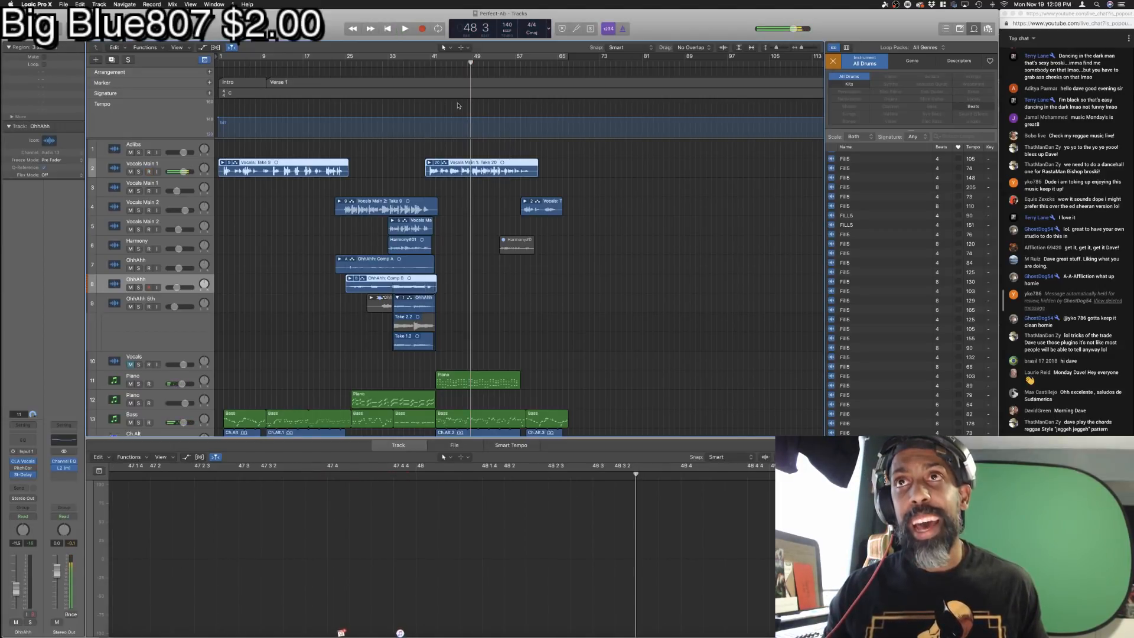
pyautogui.click(429, 65)
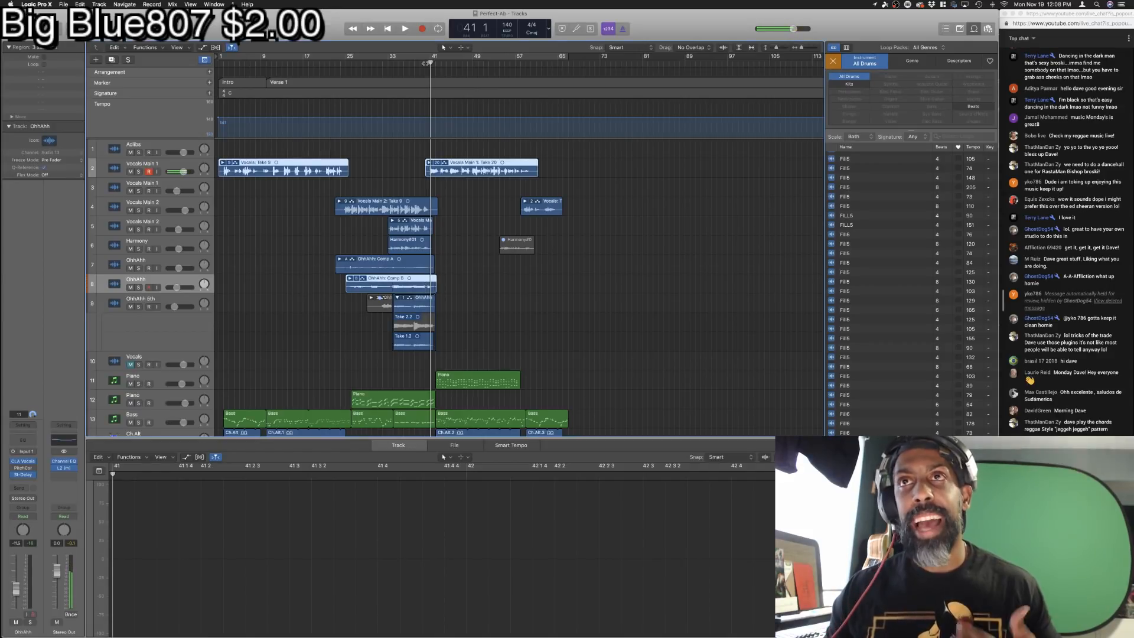
# Step: Record a new lead take on the first Vocals Main 1 track from bar 40 to about bar 61
pyautogui.click(424, 64)
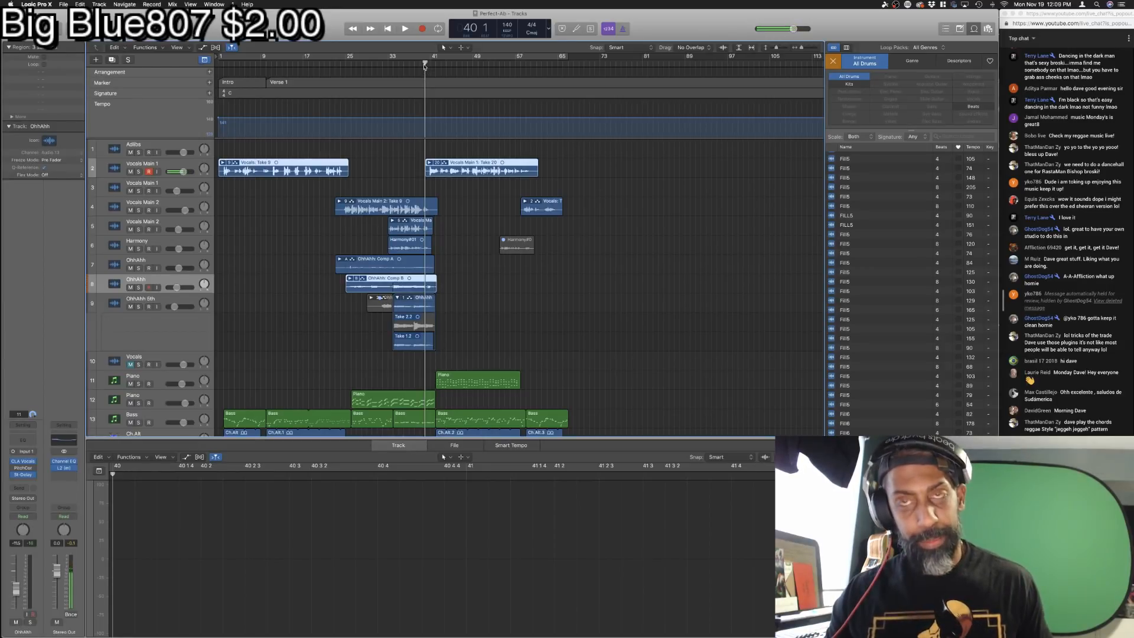
pyautogui.press('space')
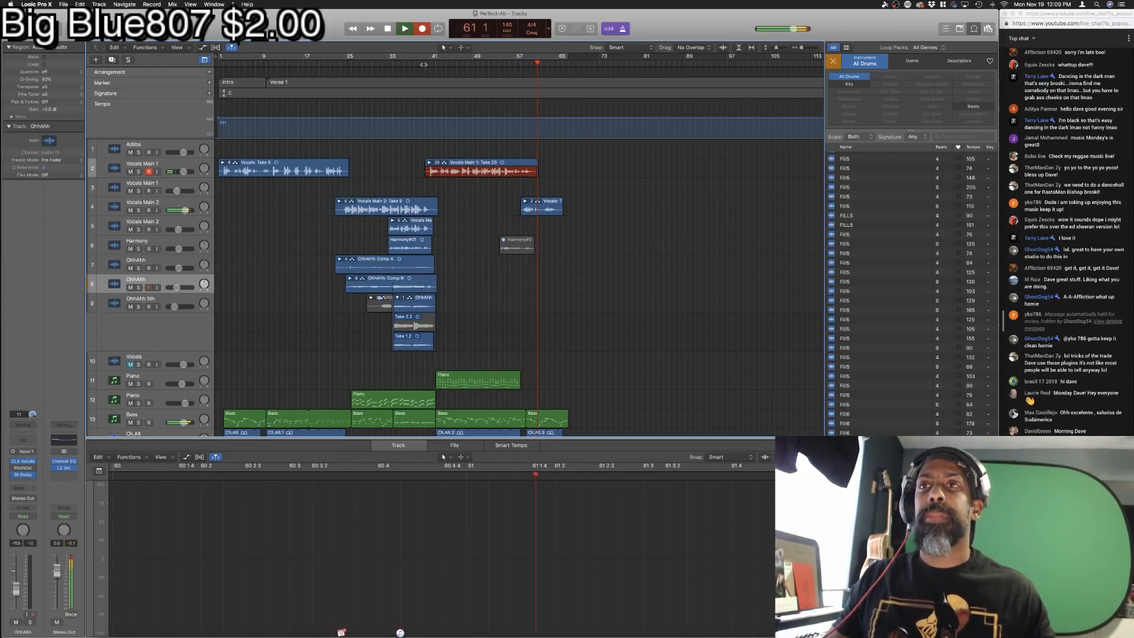
pyautogui.press('f')
pyautogui.press('space')
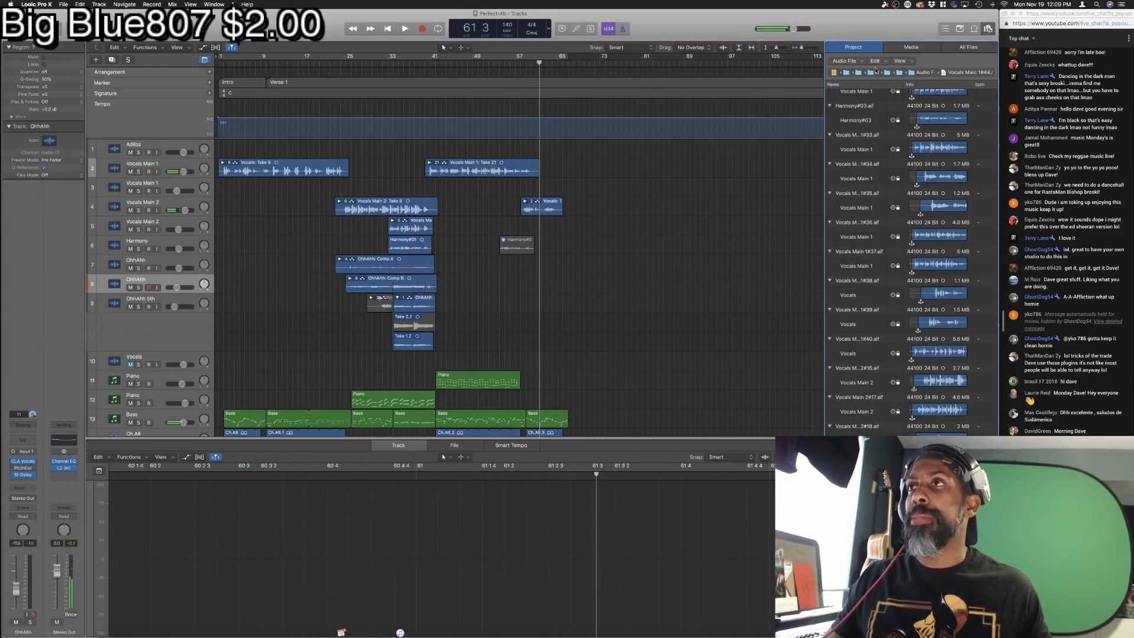
# Step: Look through the media and project folder browsers, allow access to photos, and bring back the loop browser
pyautogui.click(906, 48)
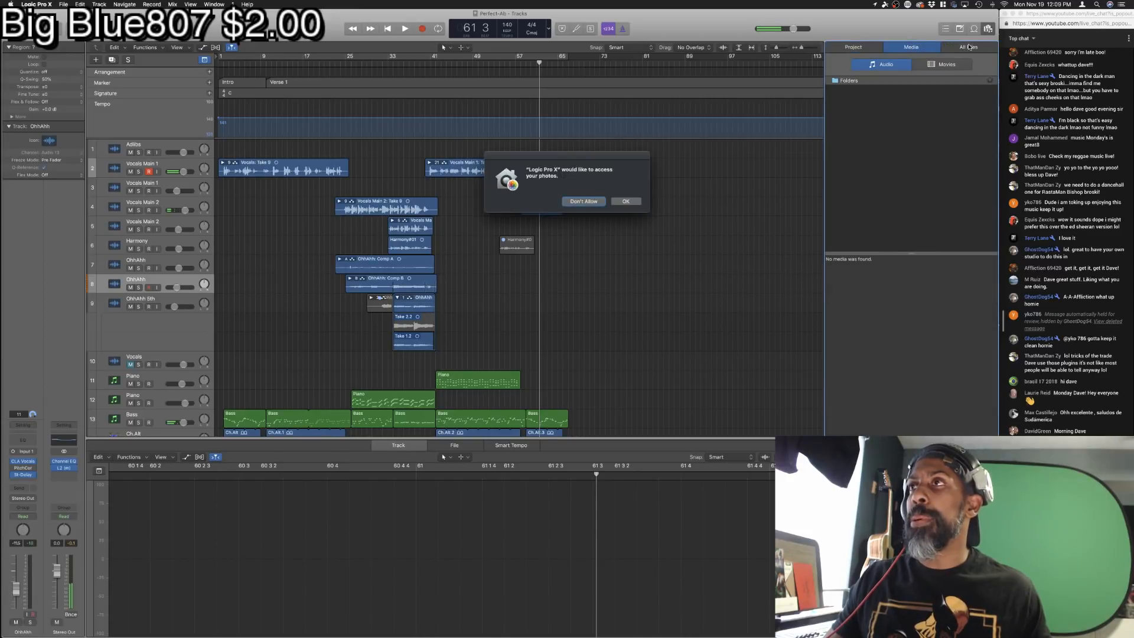
pyautogui.click(623, 202)
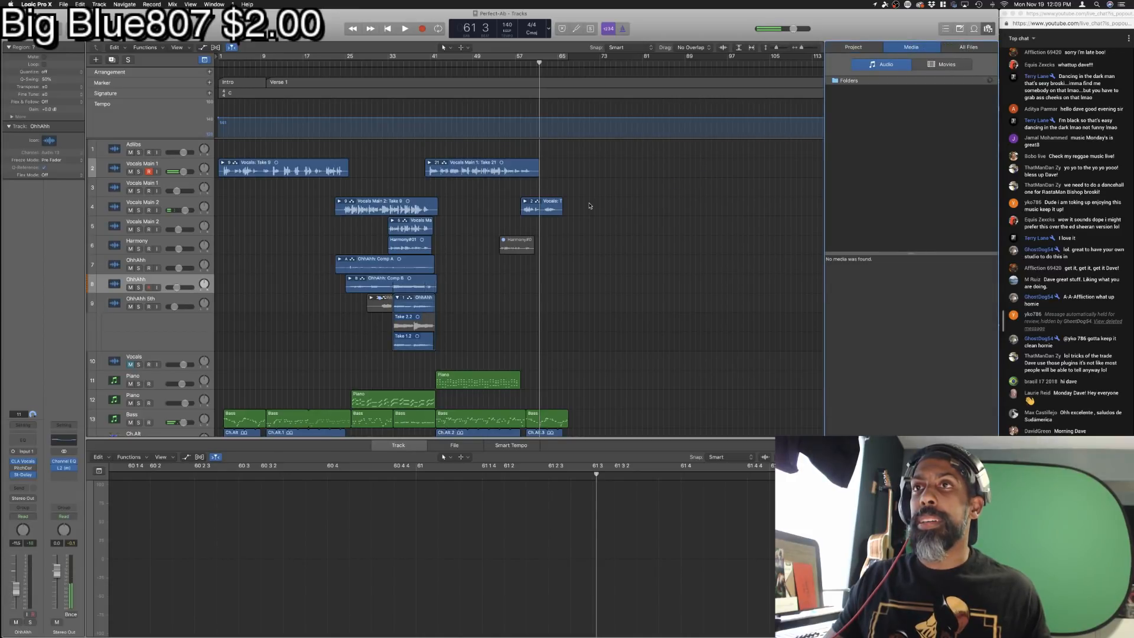
pyautogui.click(968, 47)
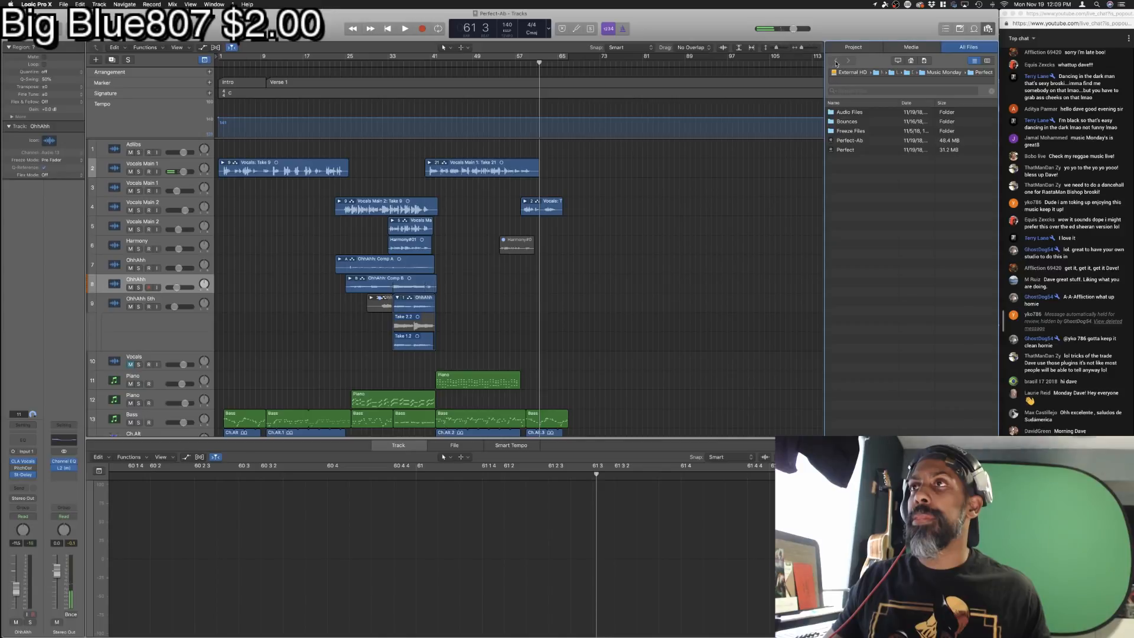
pyautogui.click(973, 30)
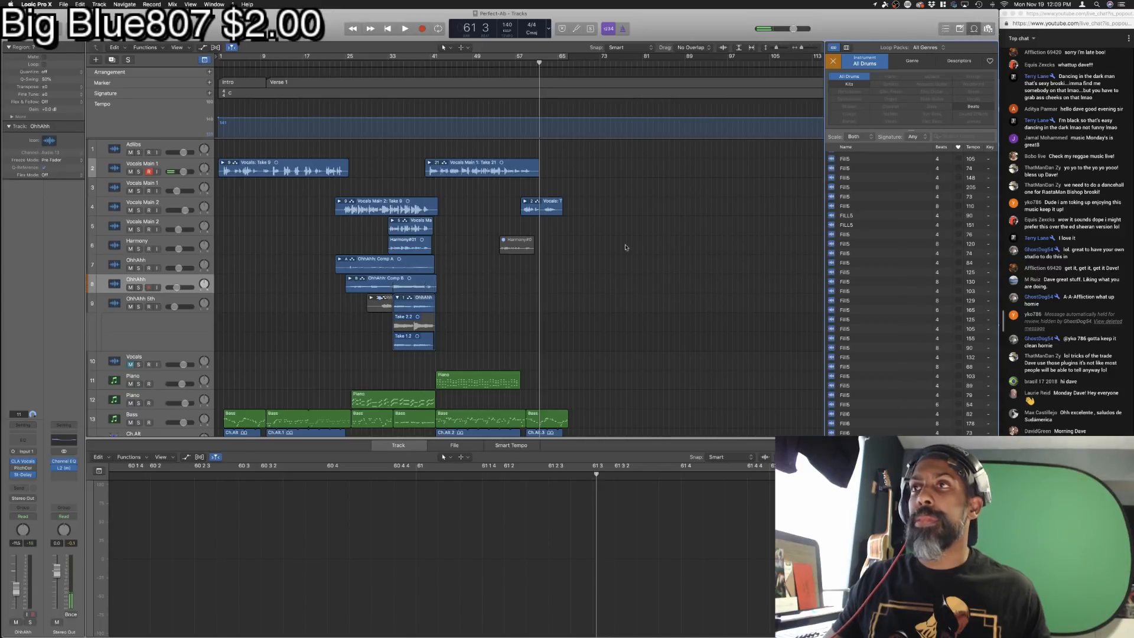
# Step: Play back the new lead vocal take from around bar 41 to 59, and return to bar 54
pyautogui.doubleClick(429, 63)
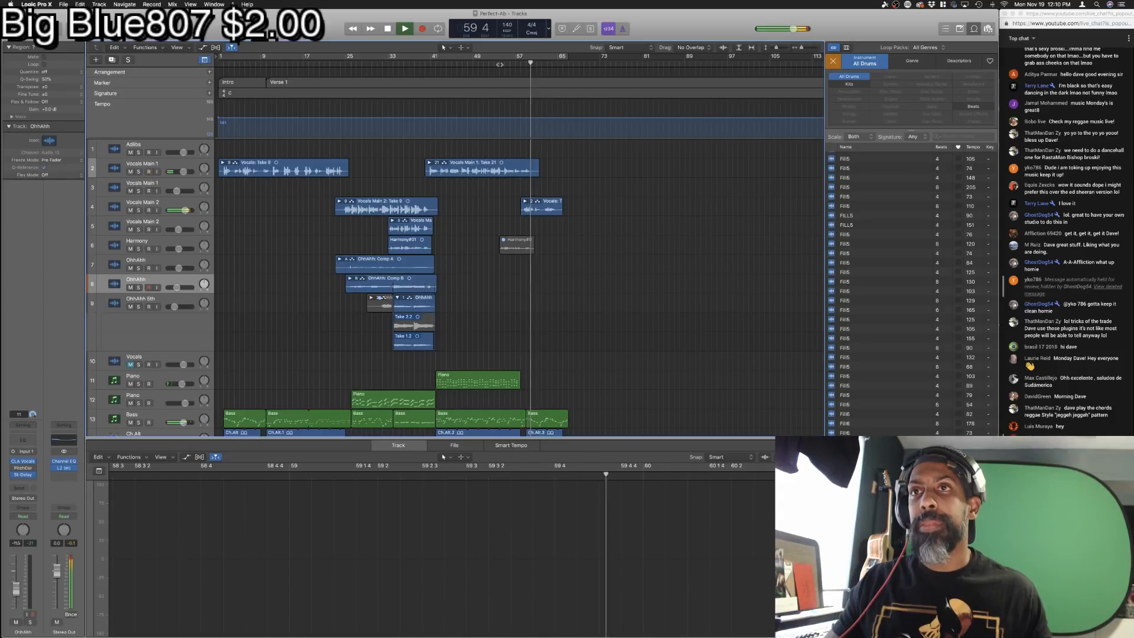
pyautogui.press('space')
pyautogui.click(495, 64)
pyautogui.press('space')
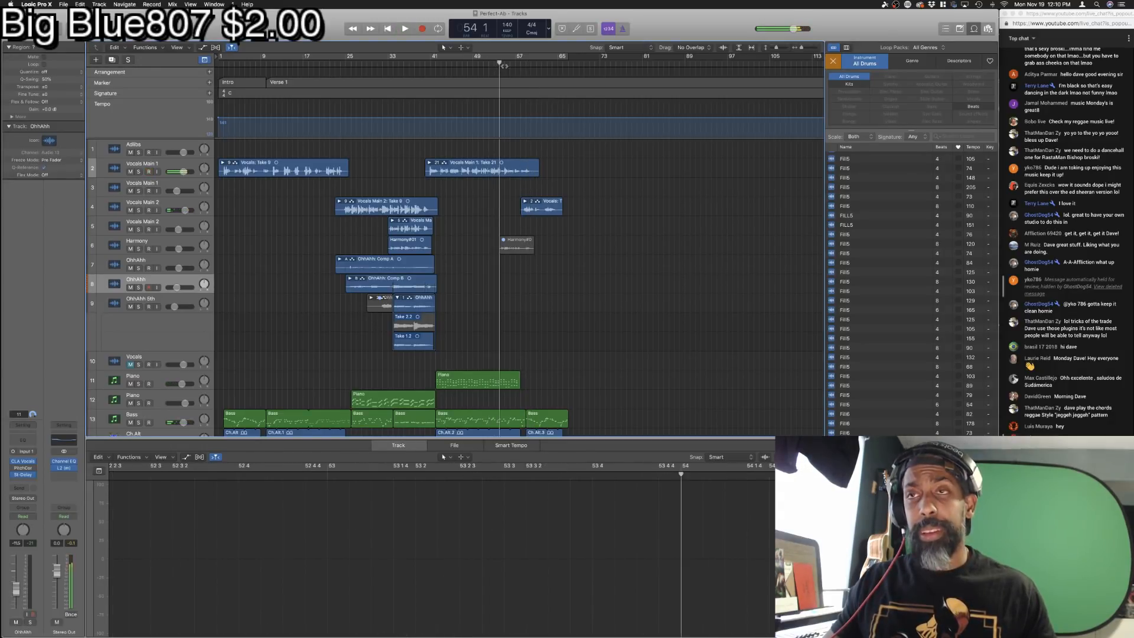
# Step: Unmute the Harmony region at bar 54 and record a new Harmony take over it up to about bar 60
pyautogui.click(526, 244)
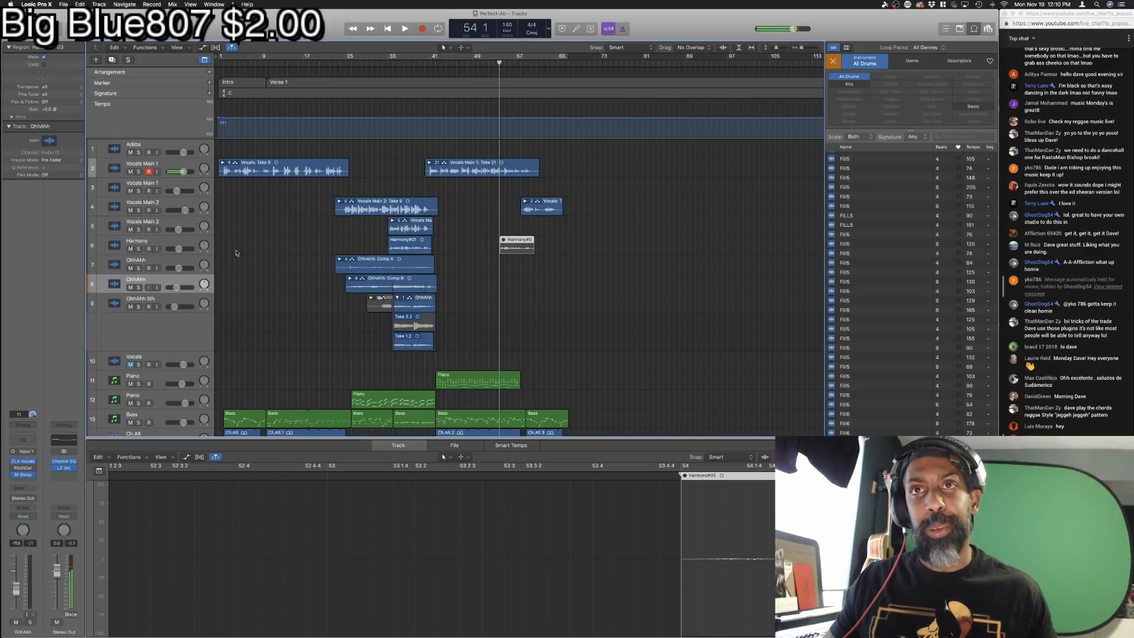
pyautogui.hotkey('ctrl', 'm')
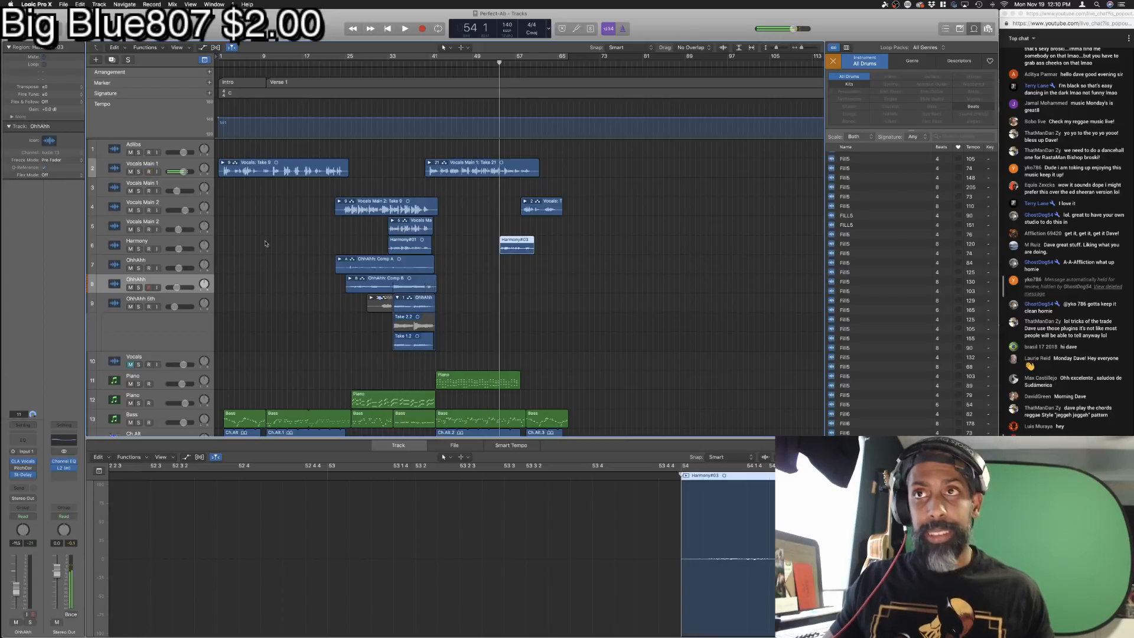
pyautogui.click(148, 249)
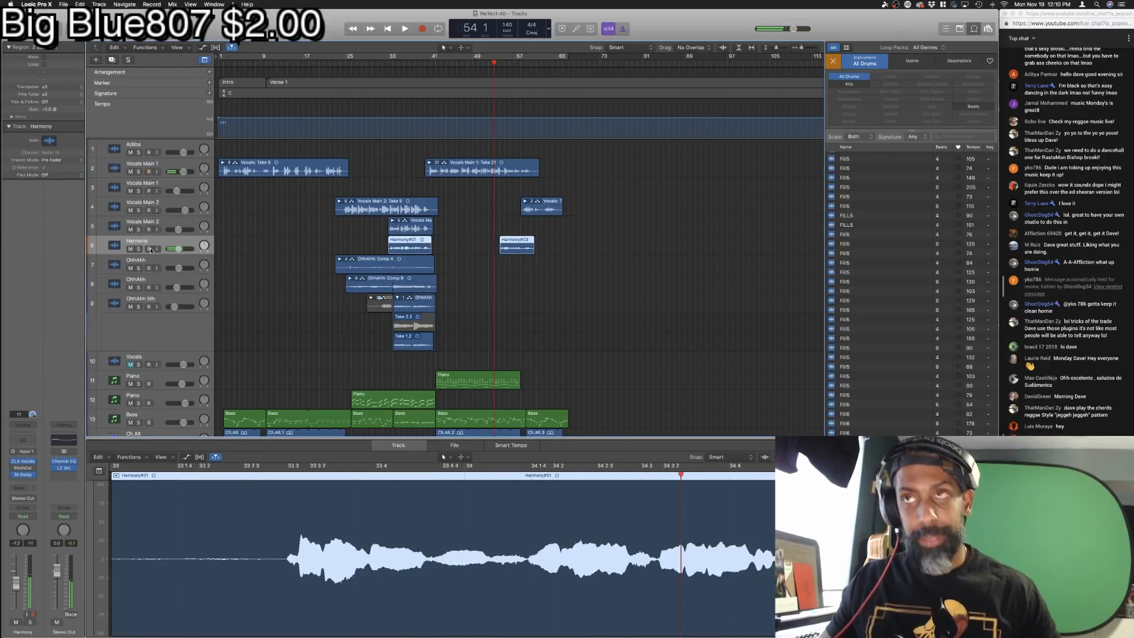
pyautogui.press('r')
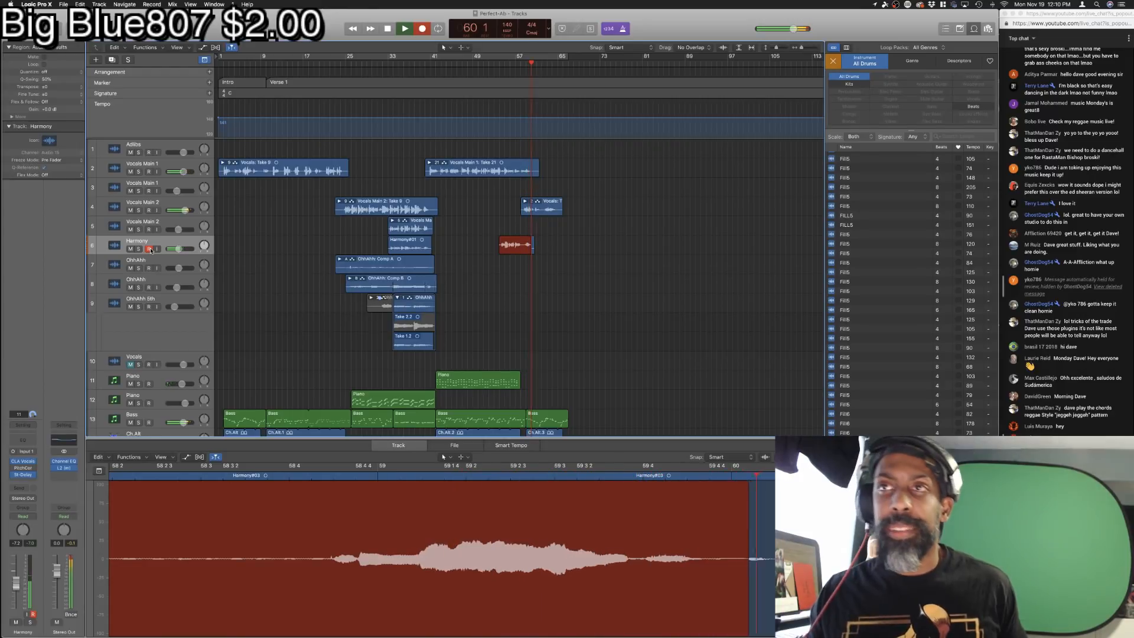
# Step: Play back the newly recorded Harmony take, stop around bar 56, and return to bar 54
pyautogui.click(504, 68)
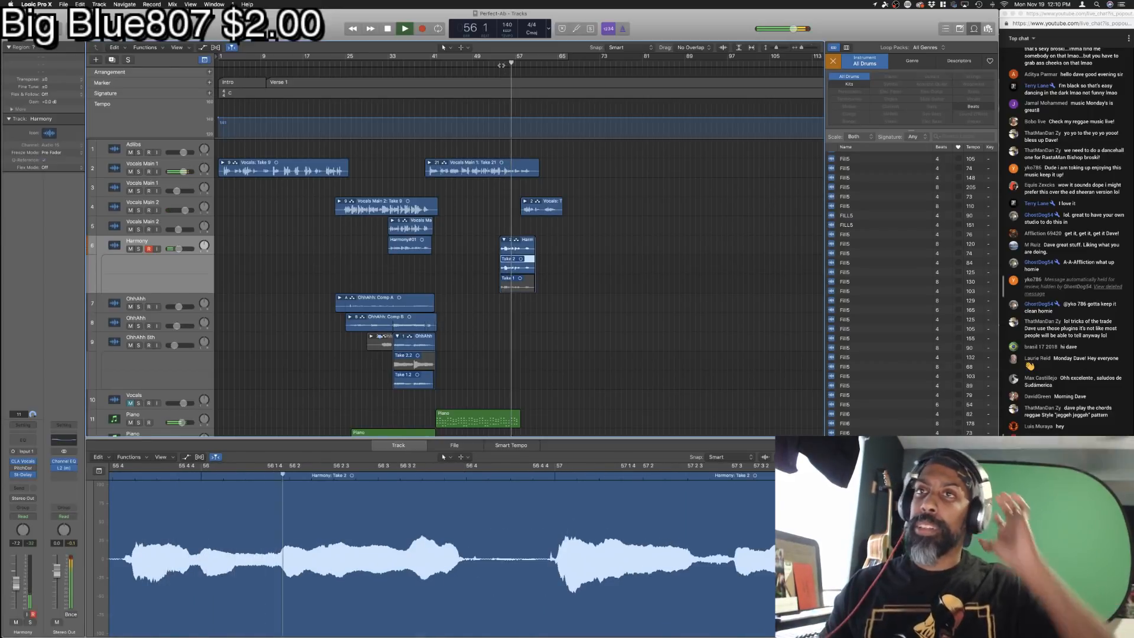
pyautogui.press('space')
pyautogui.moveTo(506, 61); pyautogui.dragTo(499, 66)
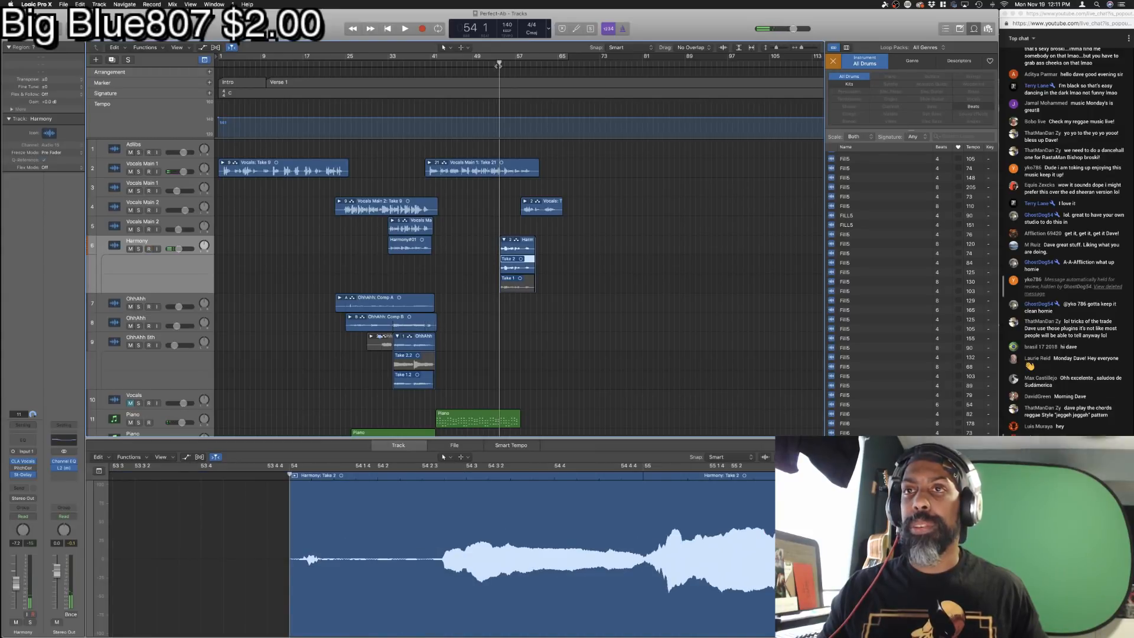
# Step: Try recording another Harmony take from bar 54 to 60, play back its opening, and undo the recording
pyautogui.press('space')
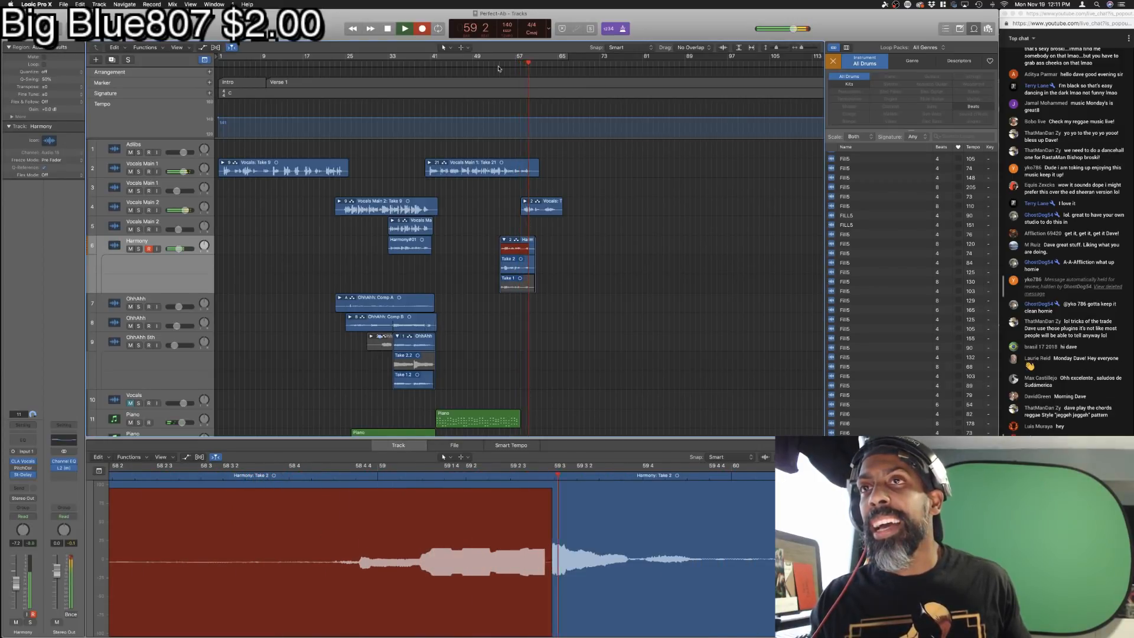
pyautogui.press('space')
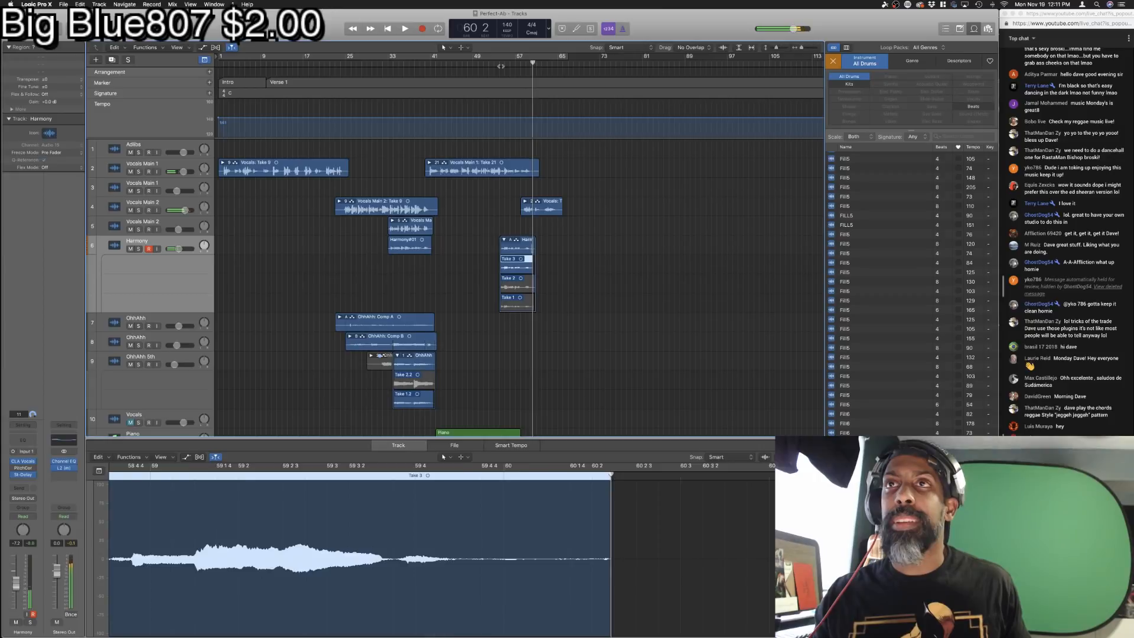
pyautogui.click(500, 65)
pyautogui.press('space')
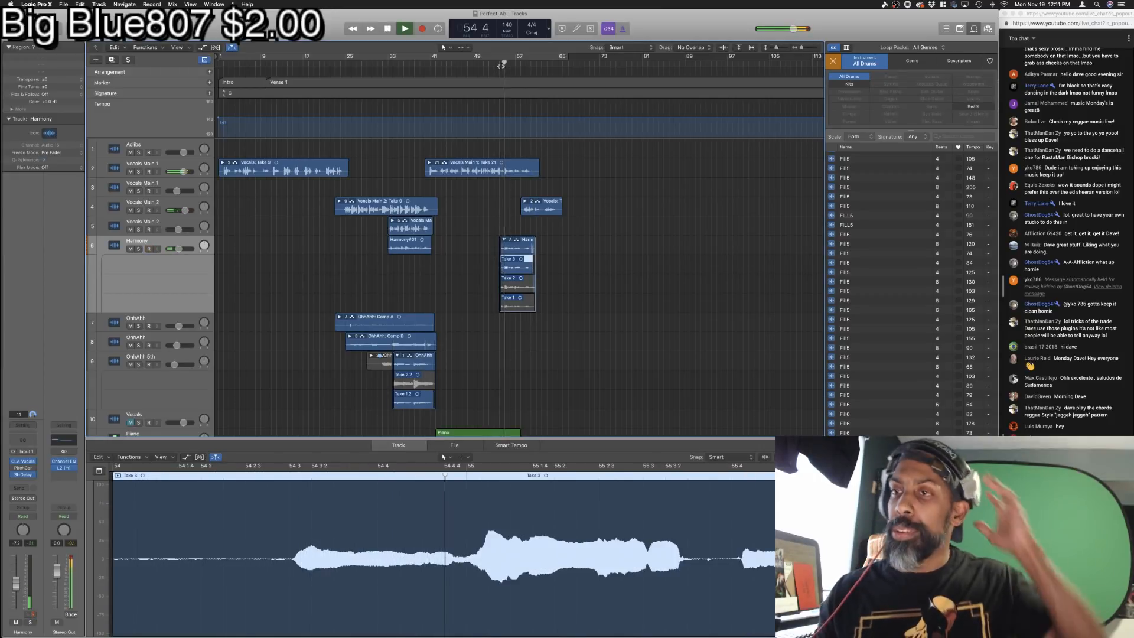
pyautogui.press('space')
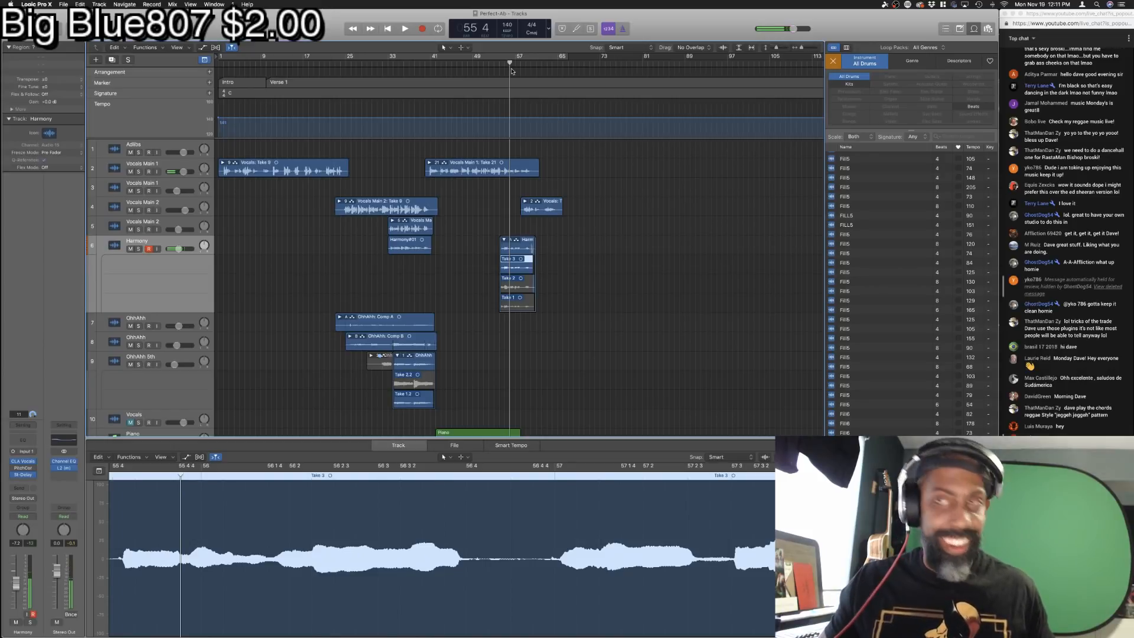
pyautogui.press('super+z')
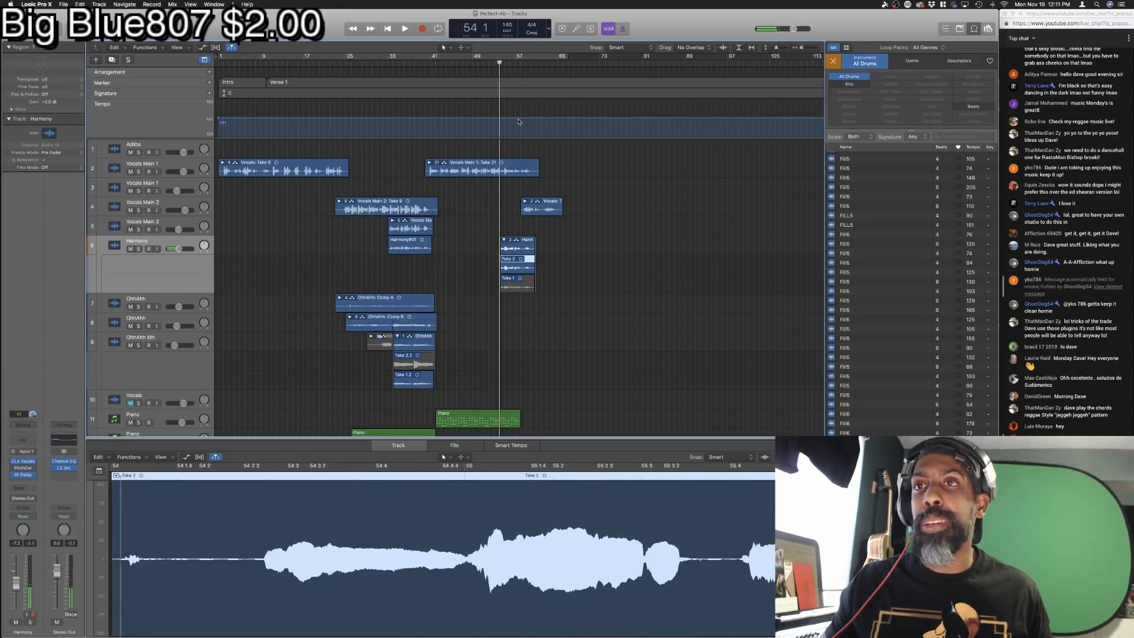
# Step: Listen to the Harmony lead-in once more, and record a replacement third take from bar 54 to about bar 60
pyautogui.press('space')
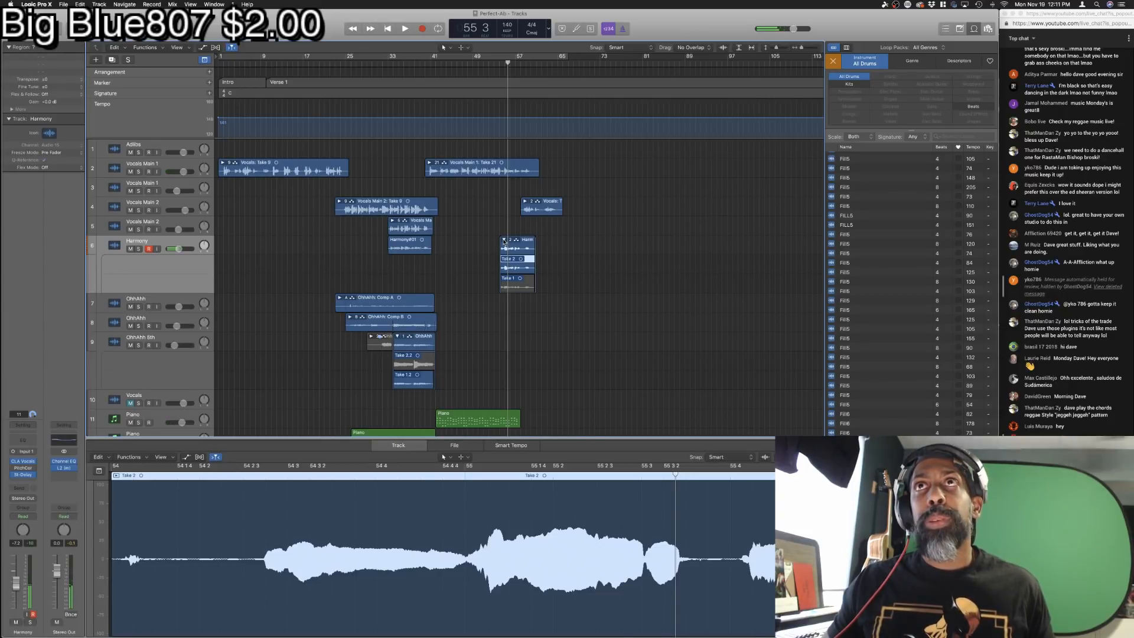
pyautogui.click(500, 64)
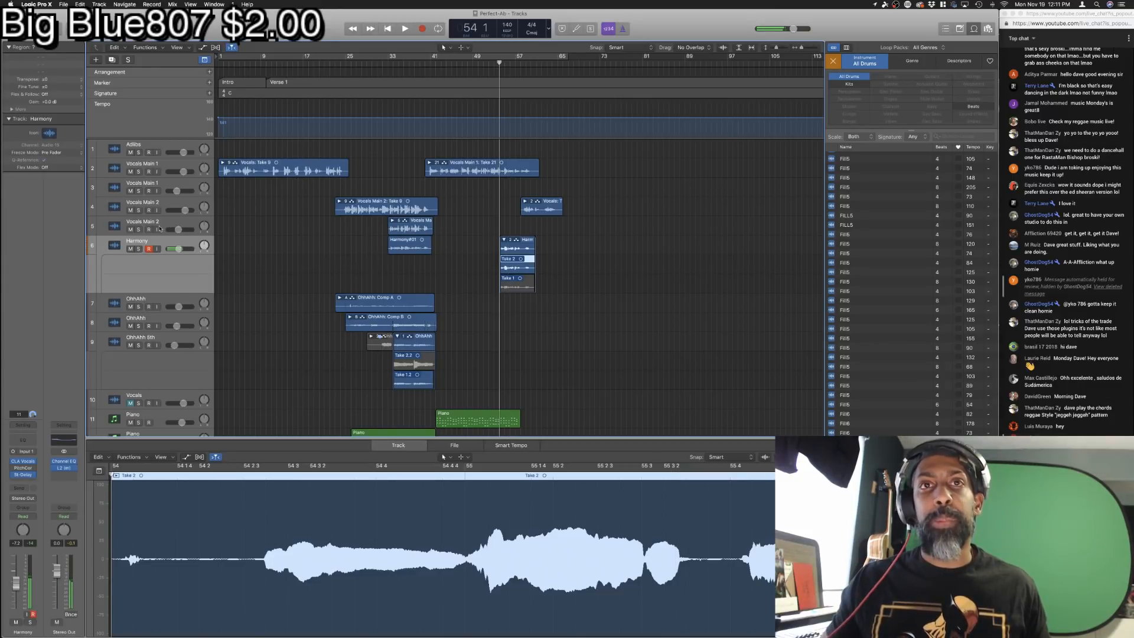
pyautogui.click(138, 244)
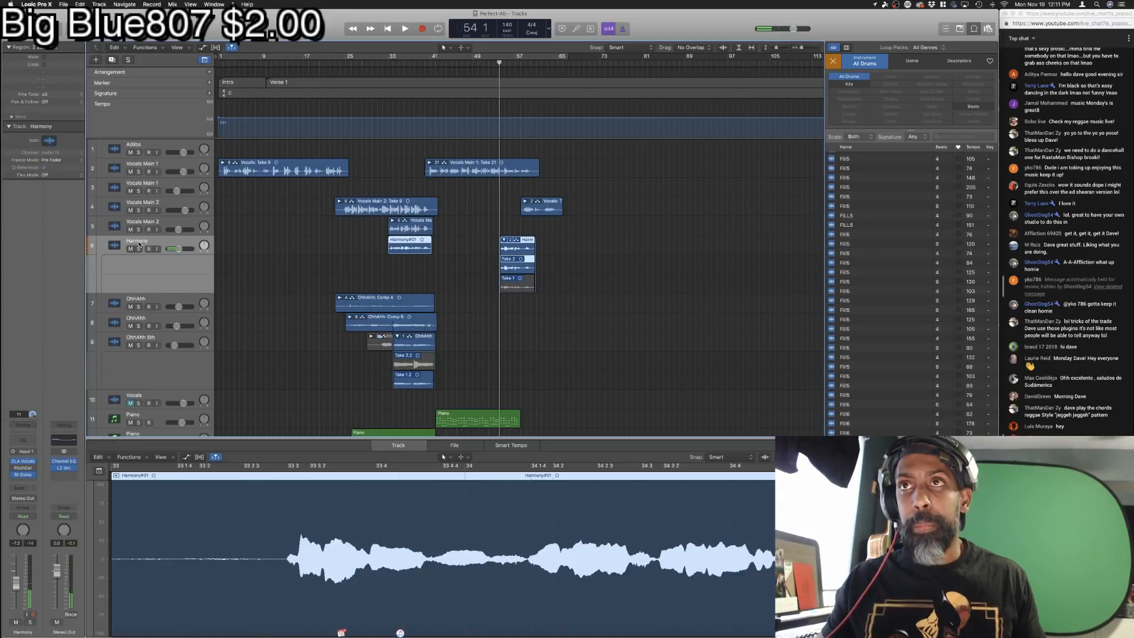
pyautogui.press('r')
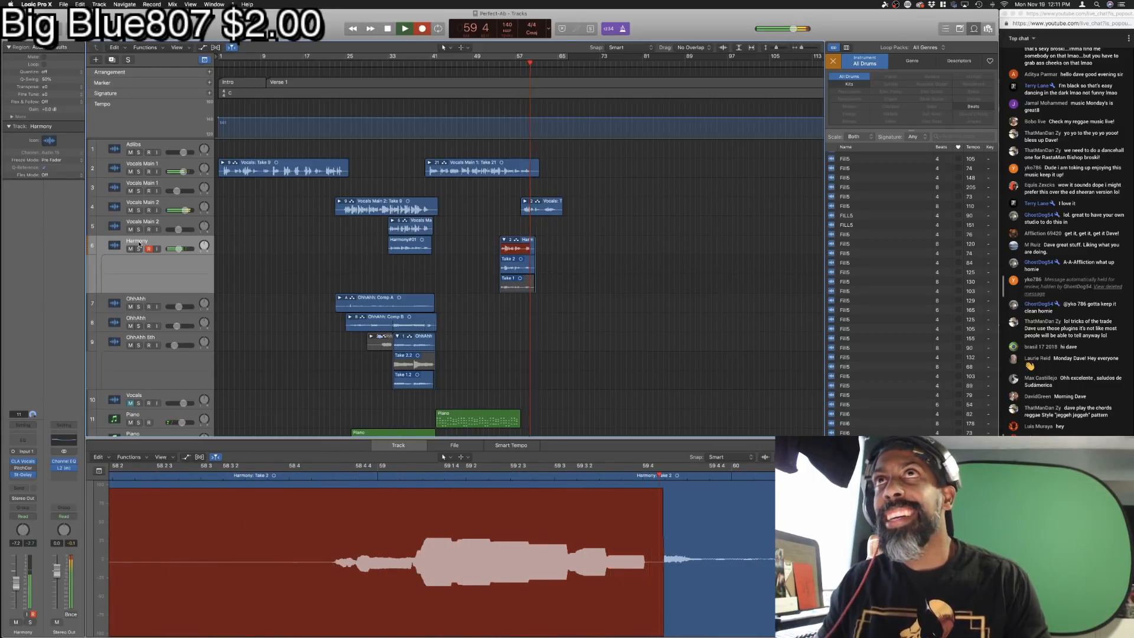
pyautogui.press('space')
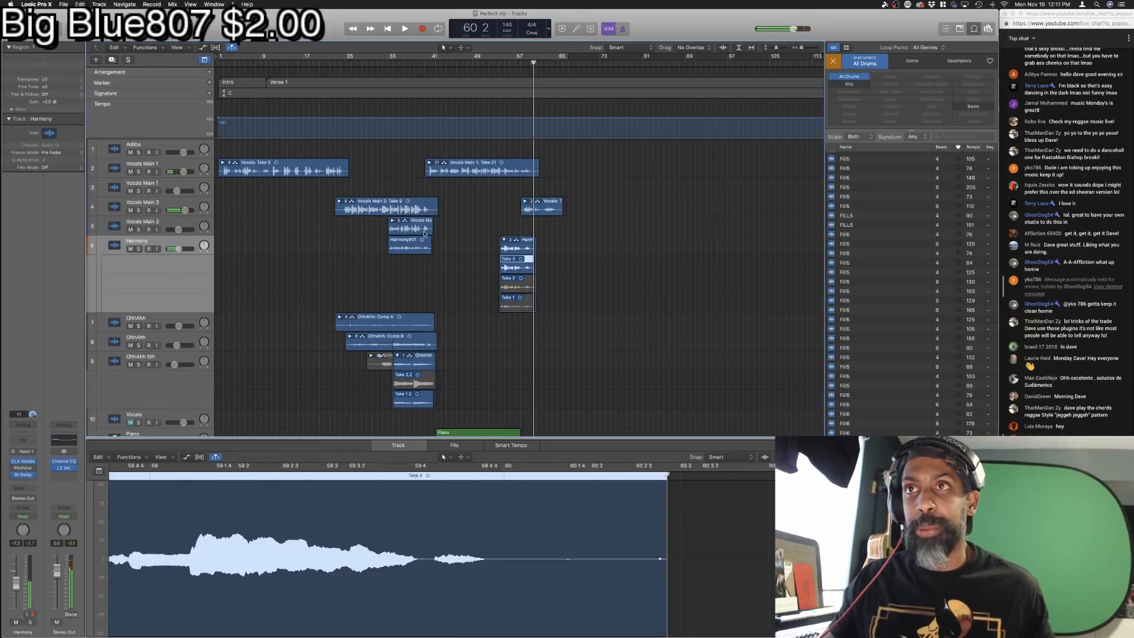
# Step: Play back the third Harmony take and raise the Harmony track's volume to about -6.7 dB
pyautogui.click(505, 63)
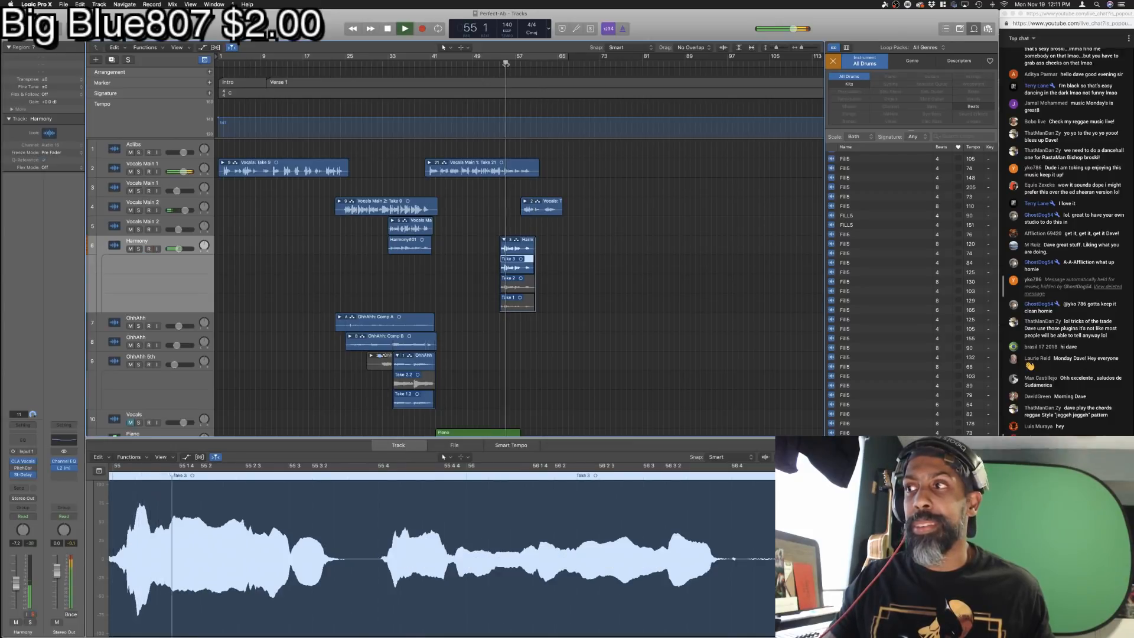
pyautogui.click(489, 67)
pyautogui.press('space')
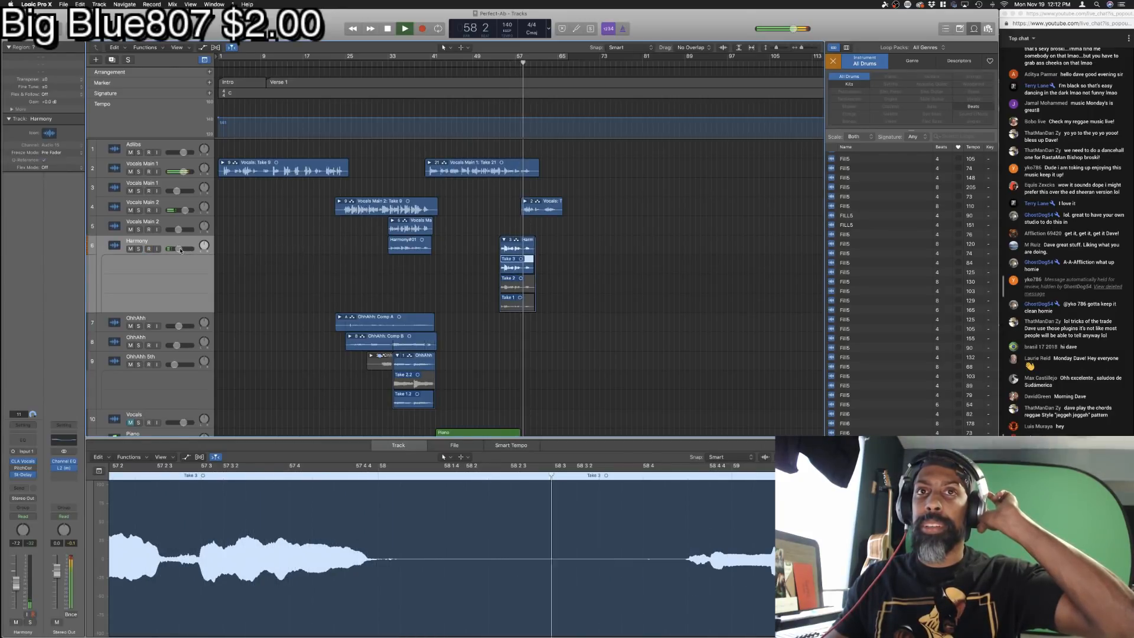
pyautogui.moveTo(179, 249); pyautogui.dragTo(183, 251)
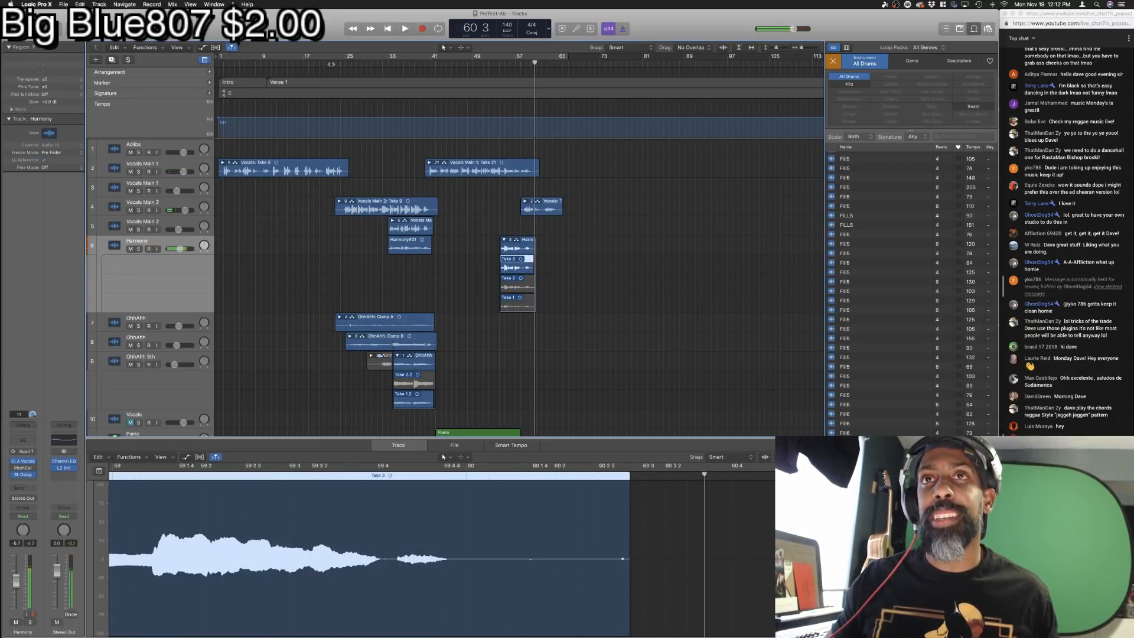
# Step: Play the song from bar 1 and reveal the held message in the live chat
pyautogui.press('Return')
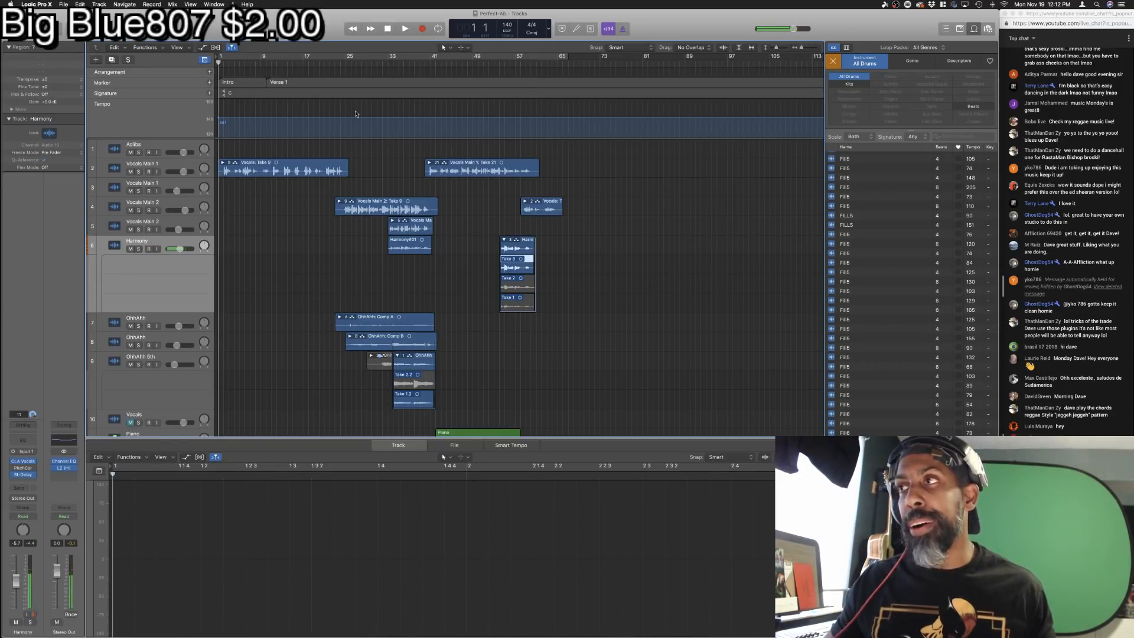
pyautogui.press('space')
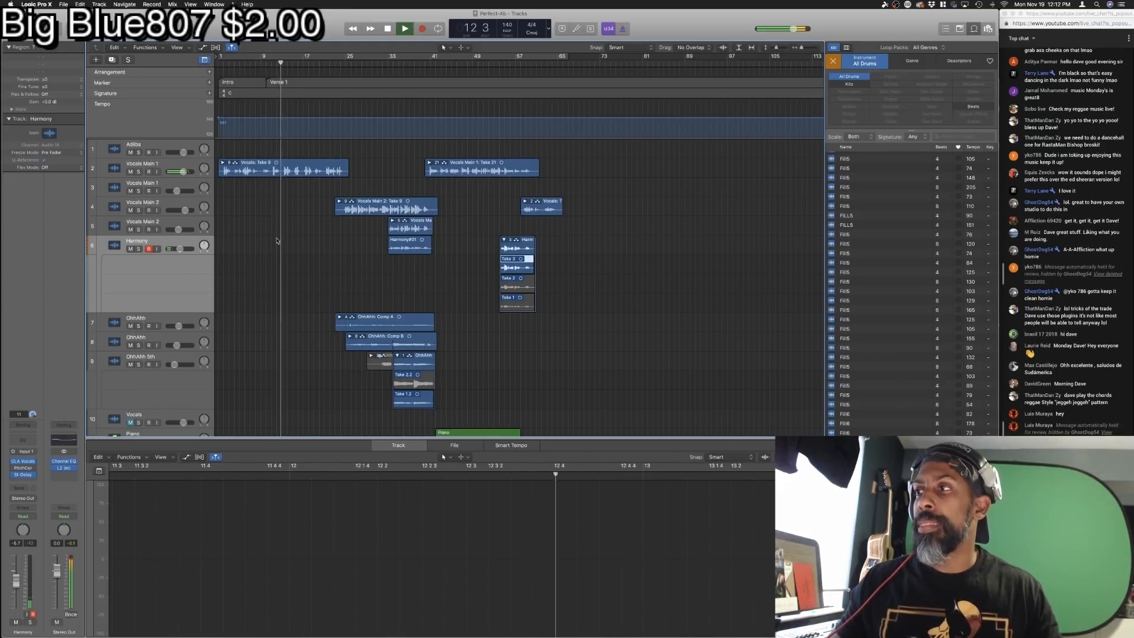
pyautogui.click(1073, 429)
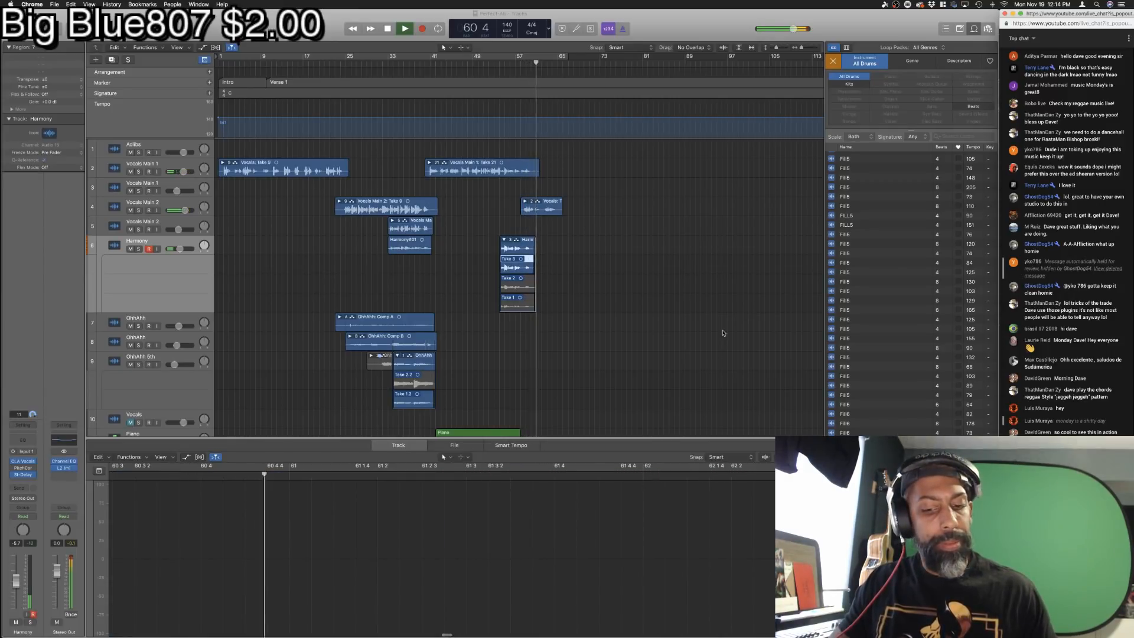
# Step: Examine the instrument and drum tracks during playback, and stop around bar 70
pyautogui.scroll(-5, 680, 380)
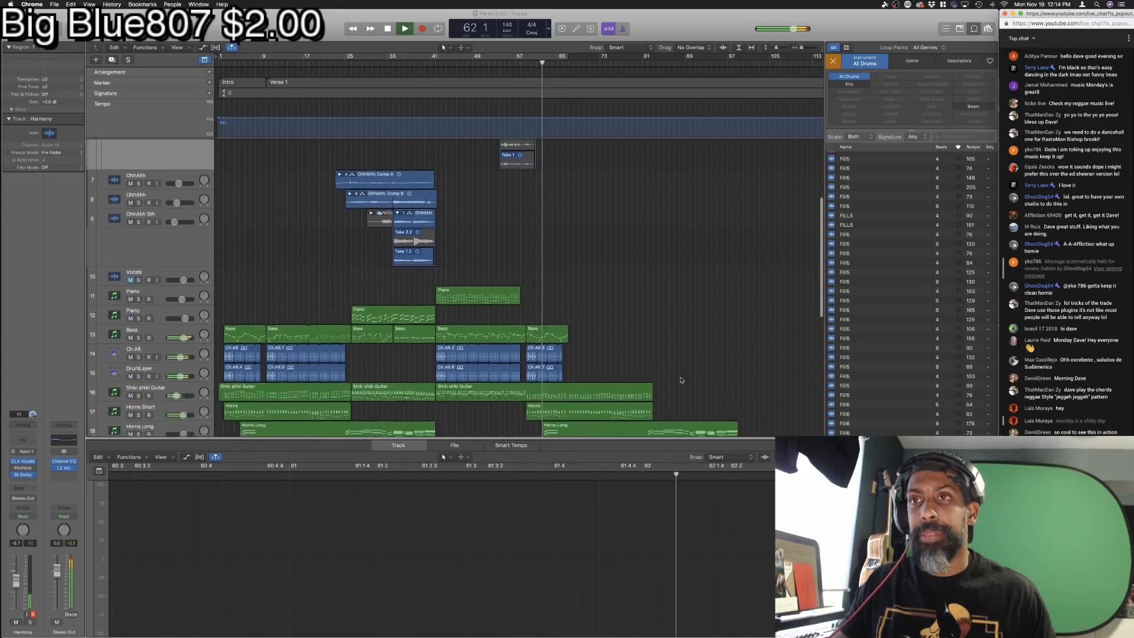
pyautogui.scroll(-7, 680, 379)
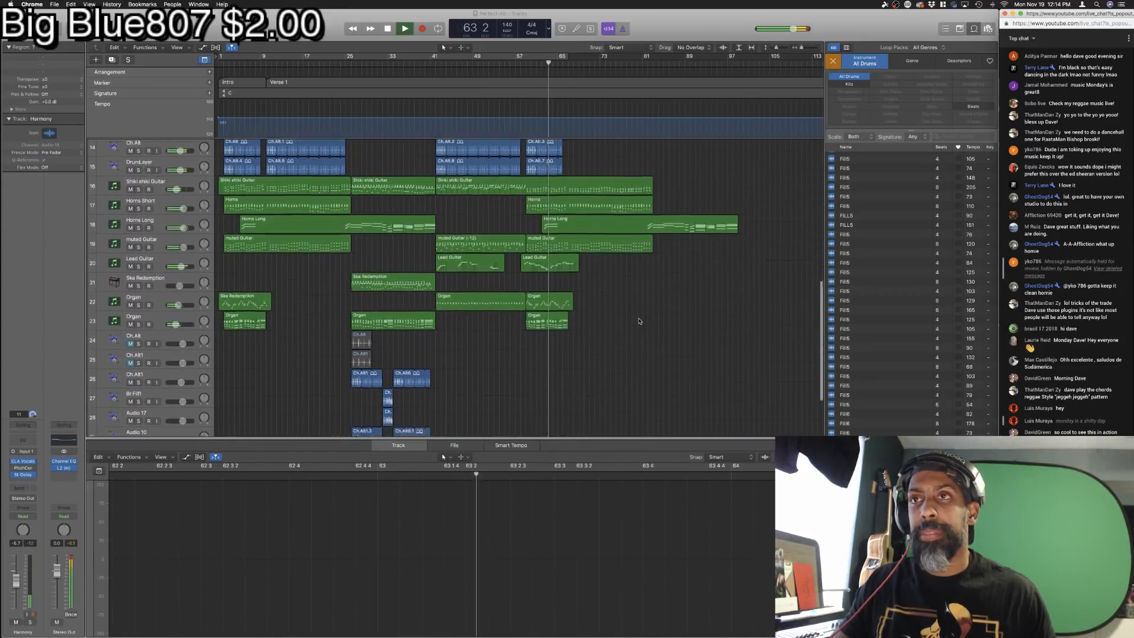
pyautogui.scroll(-3, 639, 321)
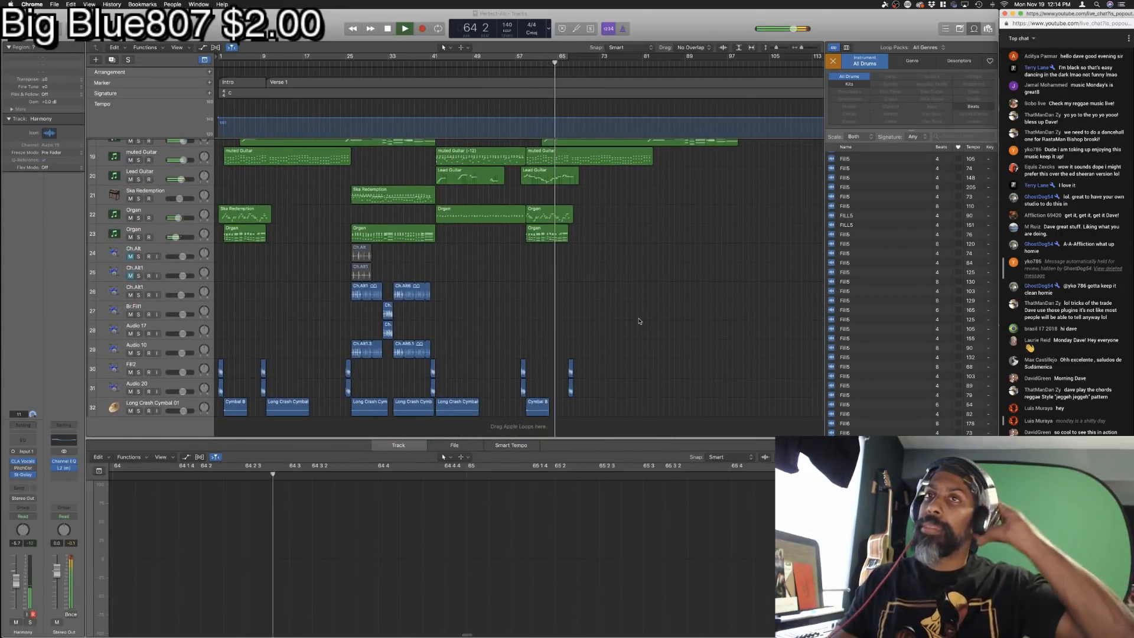
pyautogui.click(612, 181)
pyautogui.press('space')
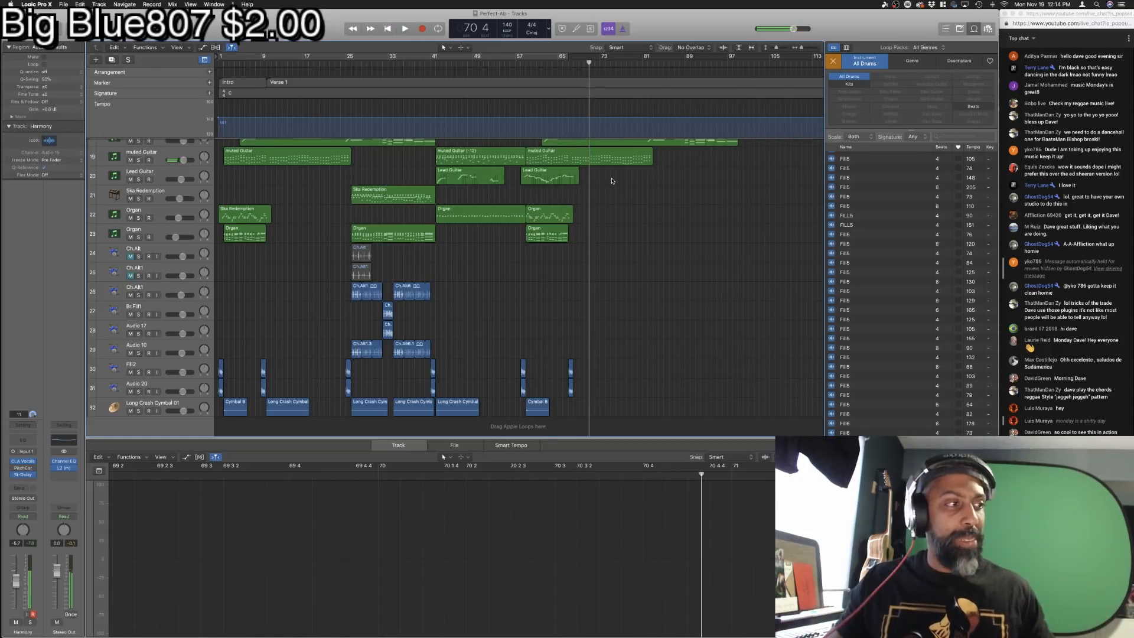
# Step: Go back to the vocal tracks and switch to OBS
pyautogui.scroll(10, 603, 214)
pyautogui.press('super+Tab')
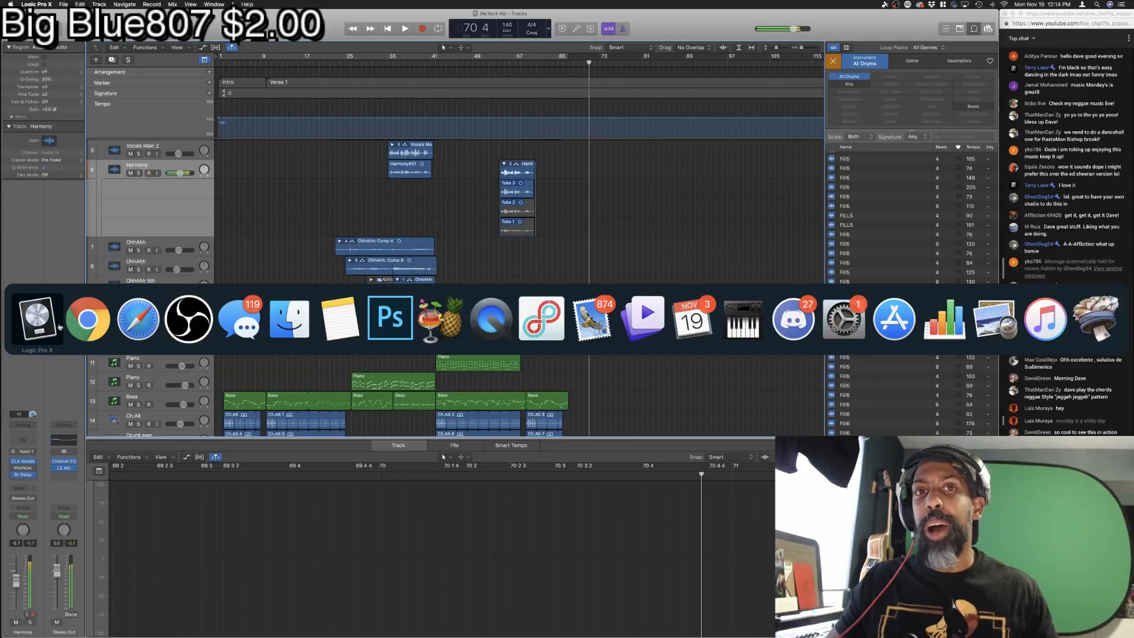
pyautogui.click(196, 317)
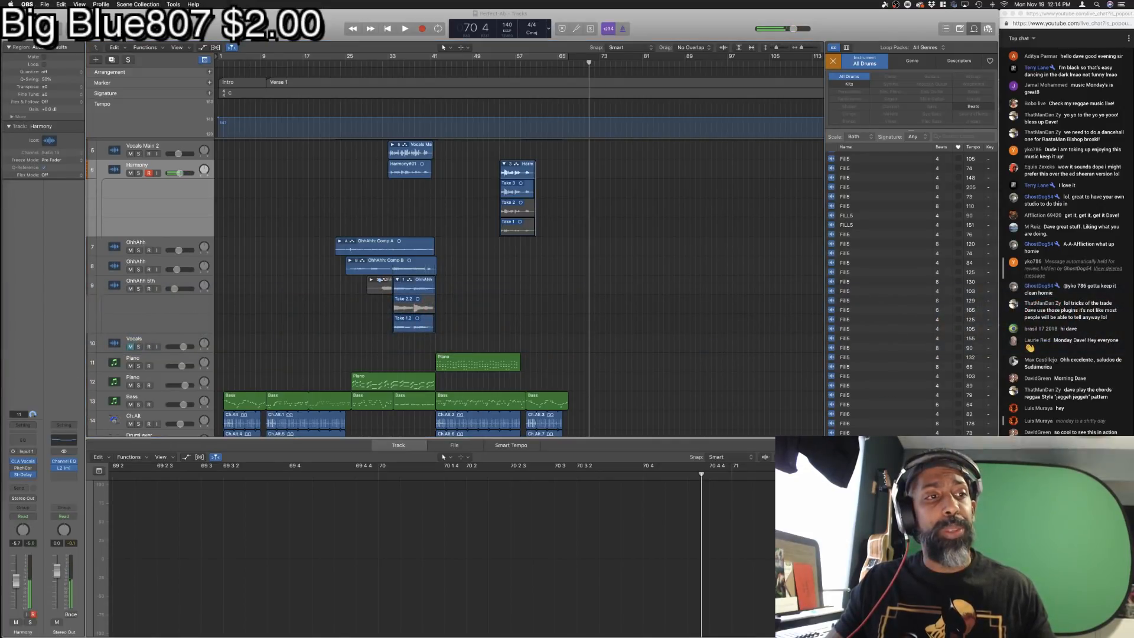